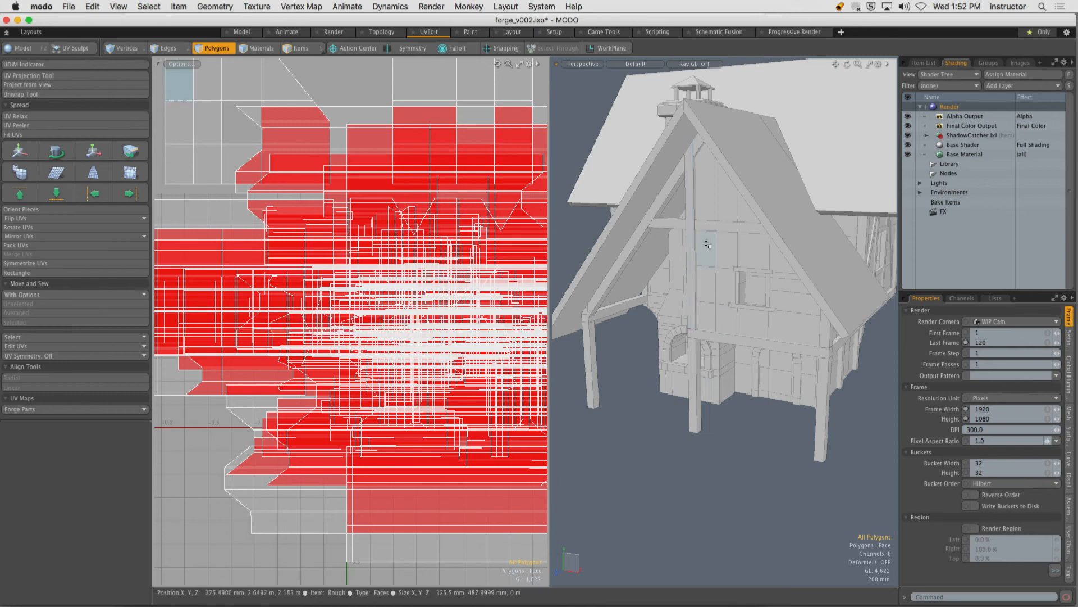
# Inspect the house and its Forge Parts UV islands, then bring up the UV Maps list.
pyautogui.press('a')
pyautogui.moveTo(680, 258)
pyautogui.keyDown('alt'); pyautogui.mouseDown()
pyautogui.moveTo(888, 226)
pyautogui.moveTo(769, 270)
pyautogui.moveTo(814, 286)
pyautogui.moveTo(765, 262)
pyautogui.moveTo(669, 253)
pyautogui.mouseUp(); pyautogui.keyUp('alt')
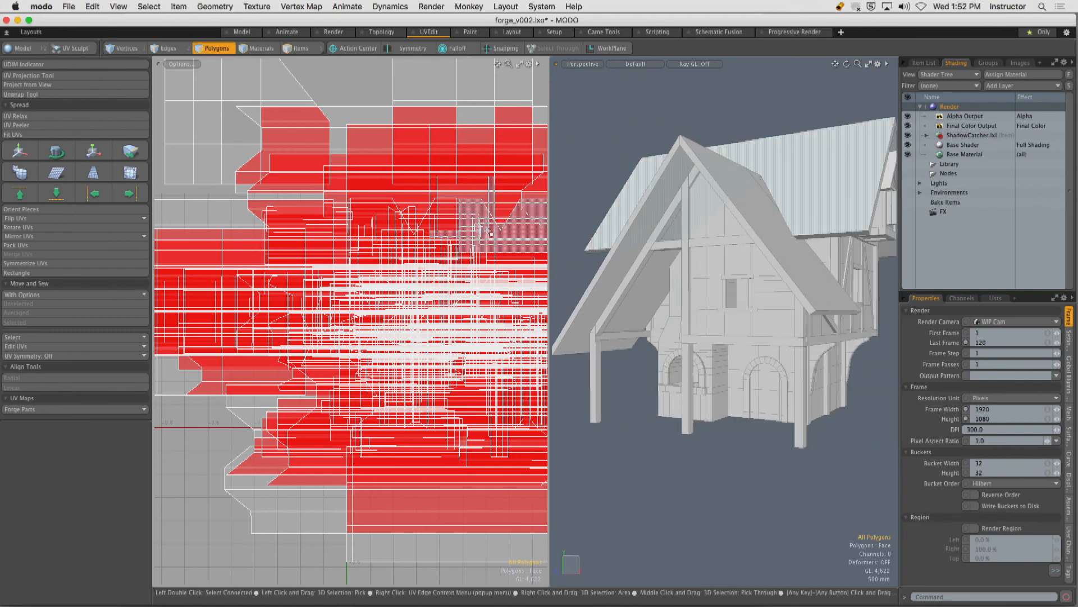
pyautogui.keyDown('ctrl'); pyautogui.keyDown('alt'); pyautogui.moveTo(490, 233); pyautogui.dragTo(372, 220); pyautogui.keyUp('alt'); pyautogui.keyUp('ctrl')
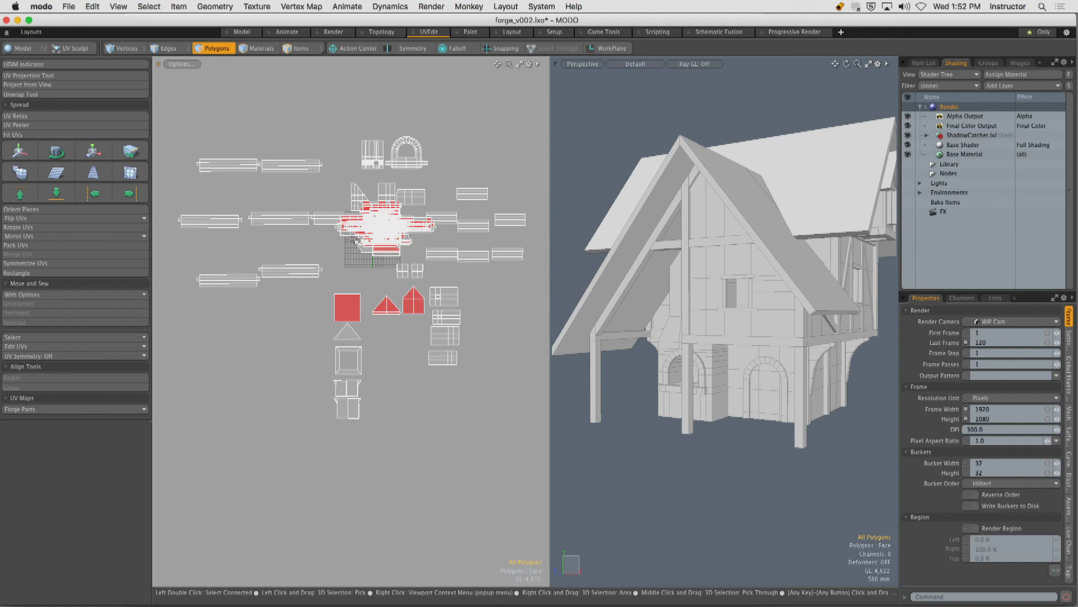
pyautogui.scroll(5, 456, 321)
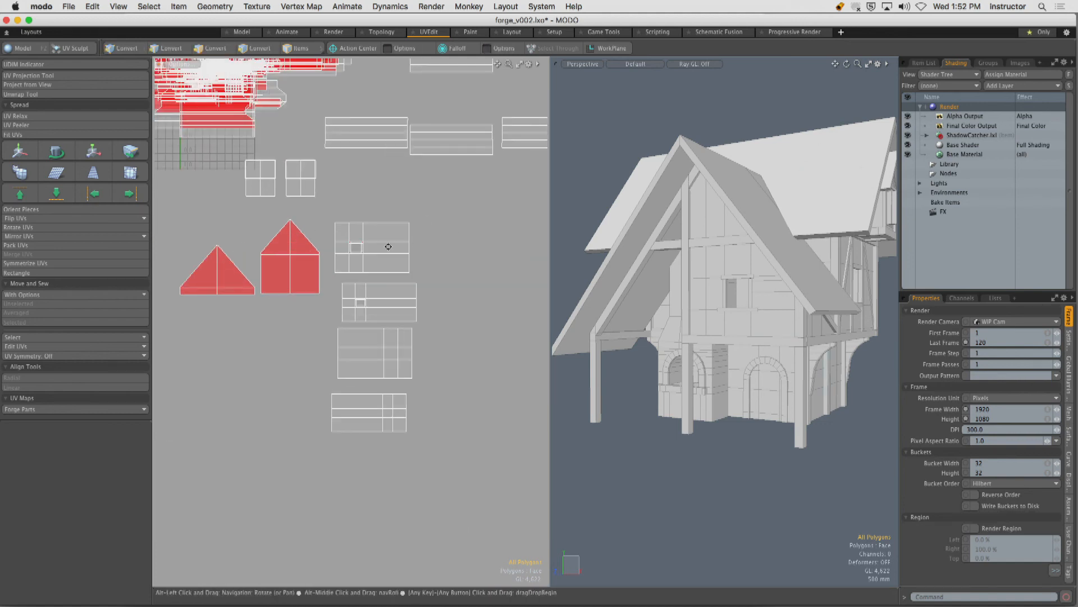
pyautogui.keyDown('alt'); pyautogui.moveTo(640, 293); pyautogui.dragTo(719, 298); pyautogui.keyUp('alt')
pyautogui.keyDown('ctrl'); pyautogui.keyDown('alt'); pyautogui.moveTo(719, 297); pyautogui.dragTo(550, 305); pyautogui.keyUp('alt'); pyautogui.keyUp('ctrl')
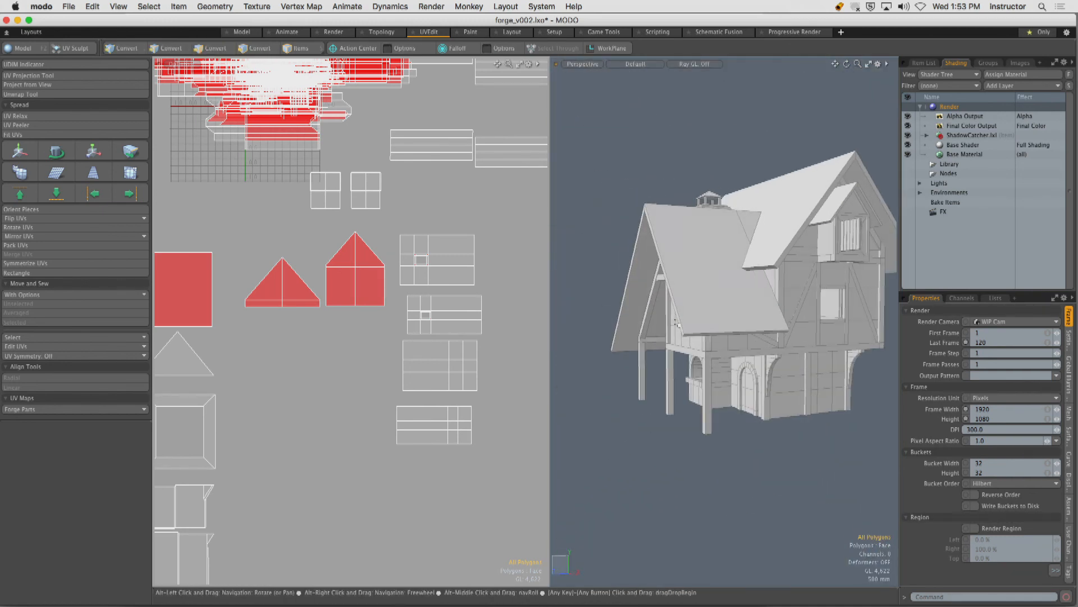
pyautogui.click(994, 301)
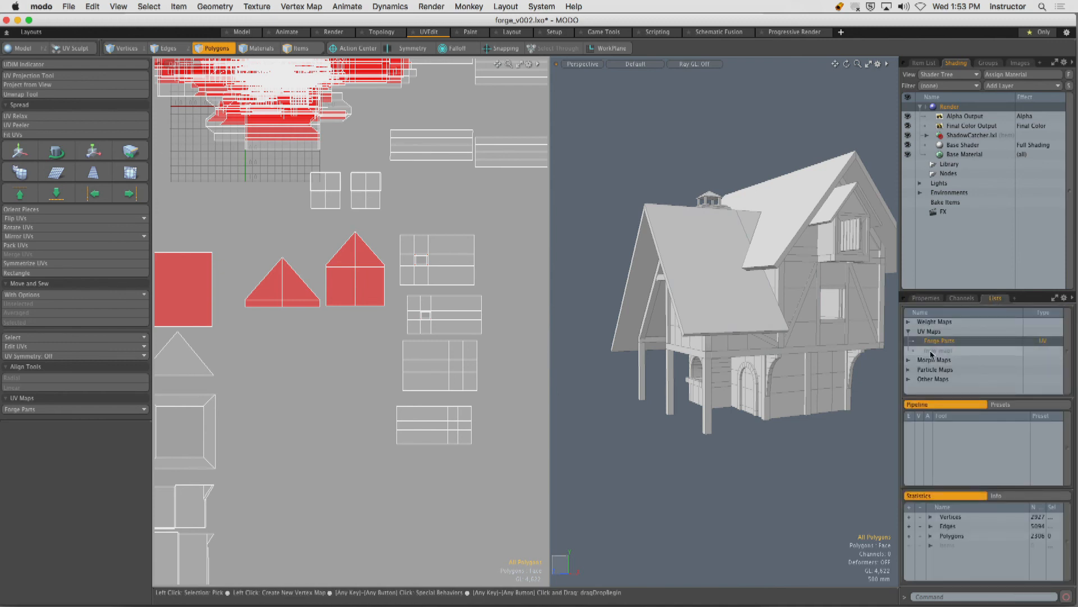
# Create an empty UV map named 'Forge Parts New' and frame the 0–1 UV square.
pyautogui.click(935, 351)
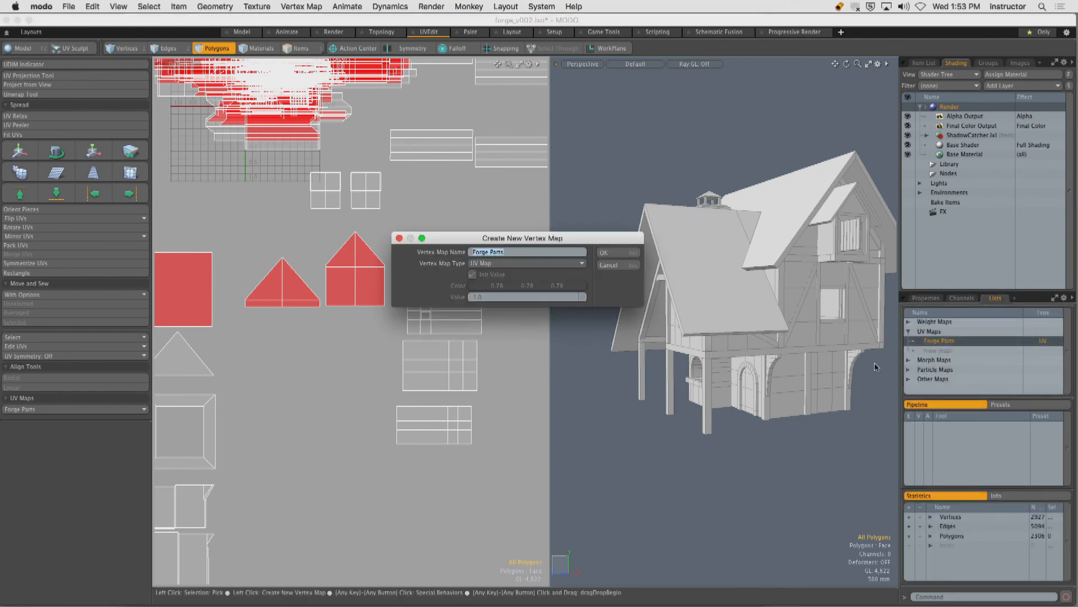
pyautogui.press('Right')
pyautogui.press('Return')
pyautogui.keyDown('ctrl'); pyautogui.keyDown('alt'); pyautogui.moveTo(393, 236); pyautogui.dragTo(486, 238); pyautogui.keyUp('alt'); pyautogui.keyUp('ctrl')
pyautogui.keyDown('alt'); pyautogui.keyDown('shift'); pyautogui.moveTo(393, 203); pyautogui.dragTo(510, 339); pyautogui.keyUp('shift'); pyautogui.keyUp('alt')
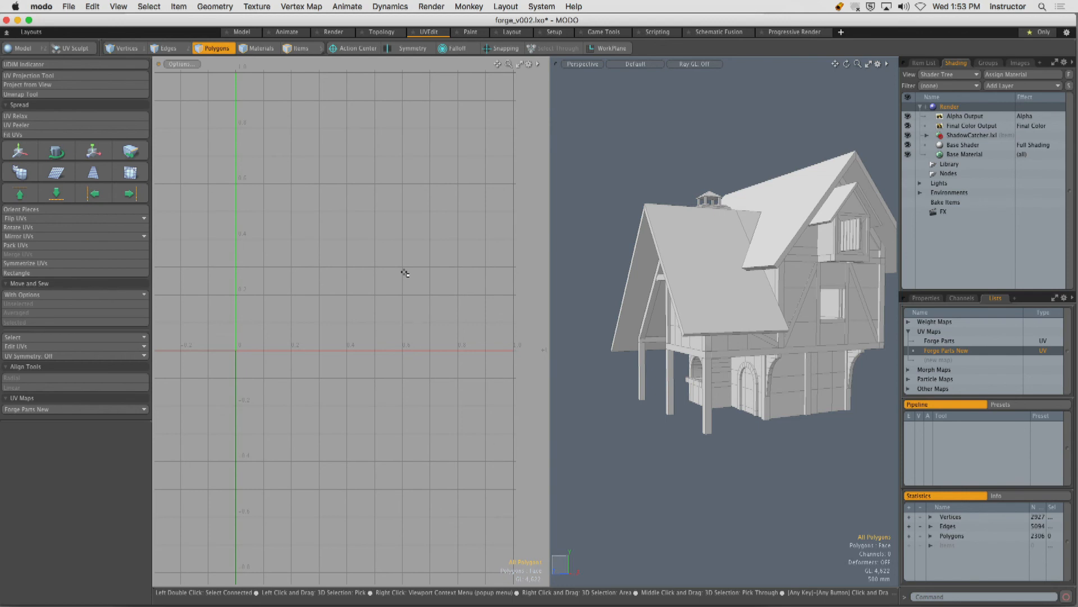
# Isolate the lower building box and select its front wall polygons.
pyautogui.keyDown('alt'); pyautogui.moveTo(657, 318); pyautogui.dragTo(837, 309); pyautogui.keyUp('alt')
pyautogui.keyDown('ctrl'); pyautogui.keyDown('alt'); pyautogui.moveTo(702, 314); pyautogui.dragTo(781, 314); pyautogui.keyUp('alt'); pyautogui.keyUp('ctrl')
pyautogui.keyDown('alt'); pyautogui.moveTo(657, 315); pyautogui.dragTo(816, 320); pyautogui.keyUp('alt')
pyautogui.keyDown('alt'); pyautogui.keyDown('shift'); pyautogui.moveTo(623, 314); pyautogui.dragTo(657, 332); pyautogui.keyUp('shift'); pyautogui.keyUp('alt')
pyautogui.doubleClick(717, 323)
pyautogui.keyDown('alt'); pyautogui.keyDown('shift'); pyautogui.moveTo(658, 331); pyautogui.dragTo(750, 338); pyautogui.keyUp('shift'); pyautogui.keyUp('alt')
pyautogui.hotkey('shift', 'h')
pyautogui.click(698, 279)
pyautogui.keyDown('alt'); pyautogui.moveTo(698, 280); pyautogui.dragTo(711, 330); pyautogui.keyUp('alt')
pyautogui.keyDown('ctrl'); pyautogui.keyDown('alt'); pyautogui.moveTo(712, 330); pyautogui.dragTo(746, 368); pyautogui.keyUp('alt'); pyautogui.keyUp('ctrl')
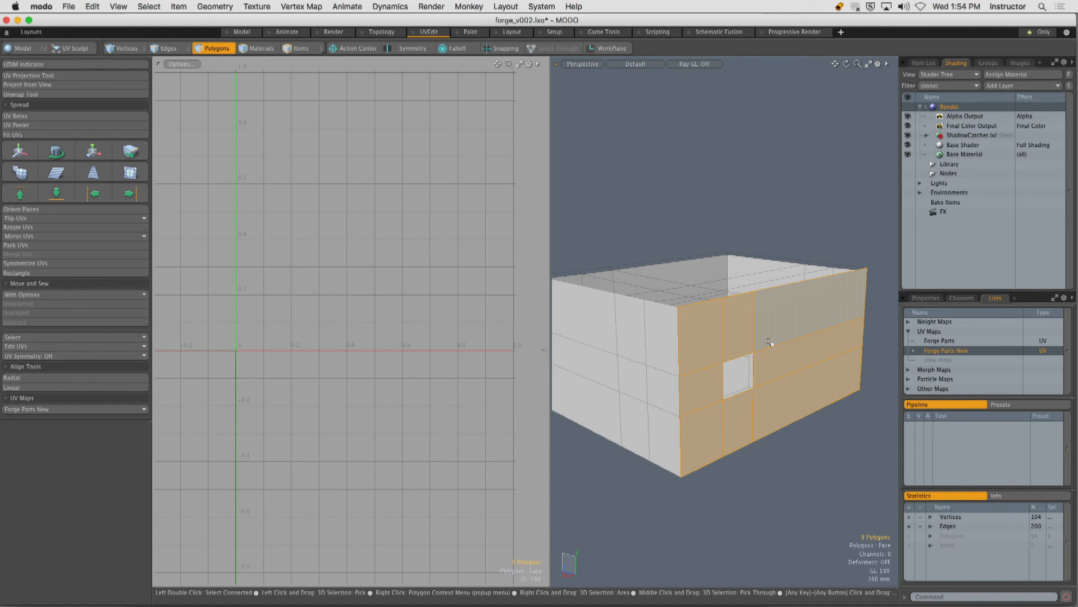
# Project the front wall faces flat from a head-on view into Forge Parts New.
pyautogui.keyDown('alt'); pyautogui.moveTo(630, 255); pyautogui.dragTo(528, 366); pyautogui.keyUp('alt')
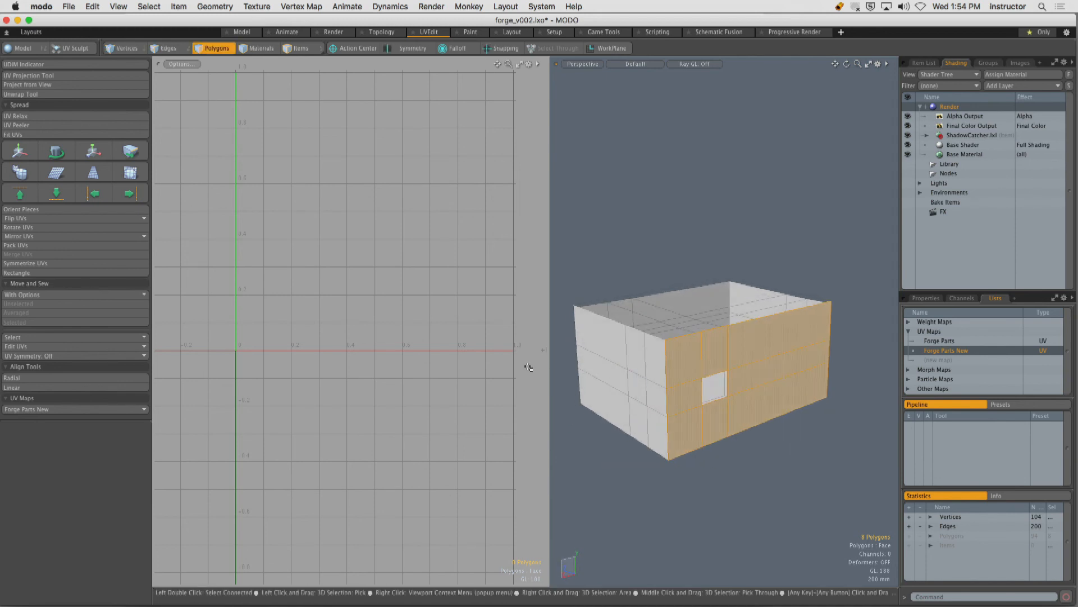
pyautogui.hotkey('shift', 'alt', 'a')
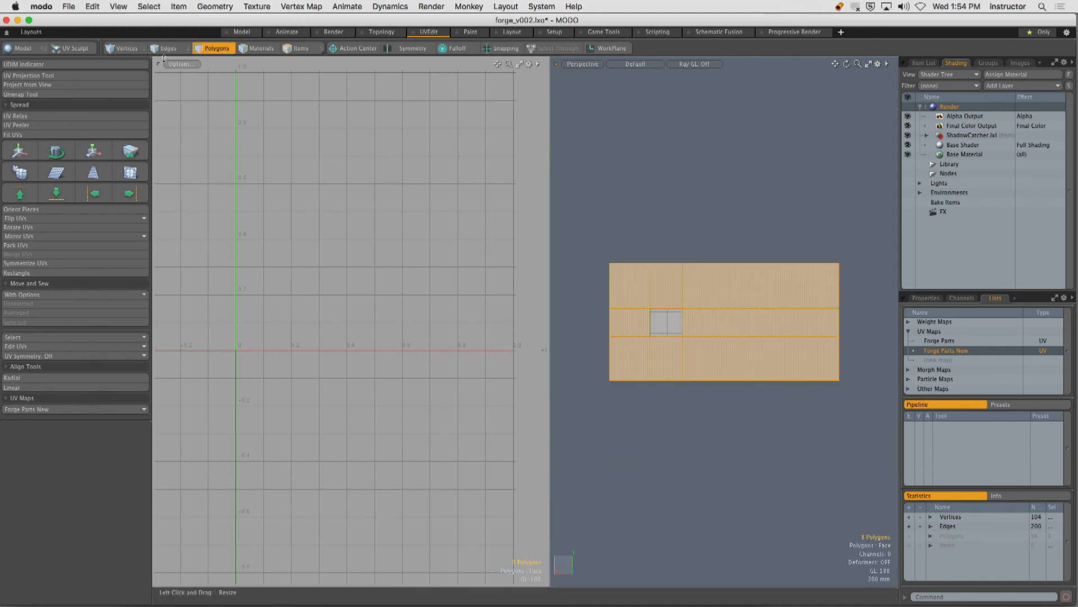
pyautogui.click(98, 85)
pyautogui.click(657, 208)
pyautogui.press('q')
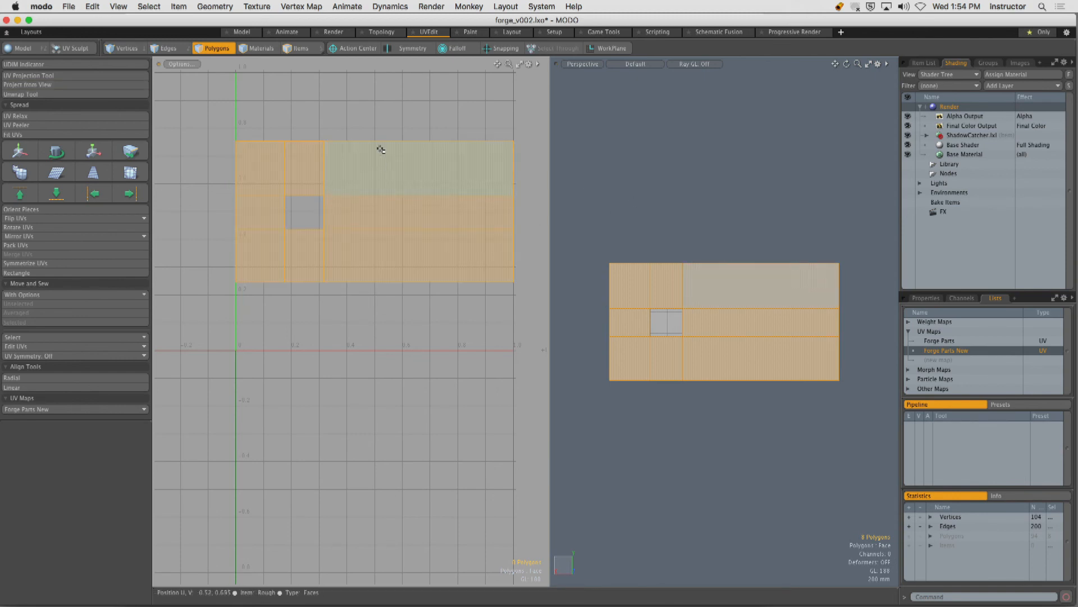
pyautogui.keyDown('ctrl'); pyautogui.keyDown('alt'); pyautogui.moveTo(380, 149); pyautogui.dragTo(374, 154); pyautogui.keyUp('alt'); pyautogui.keyUp('ctrl')
pyautogui.press('Escape')
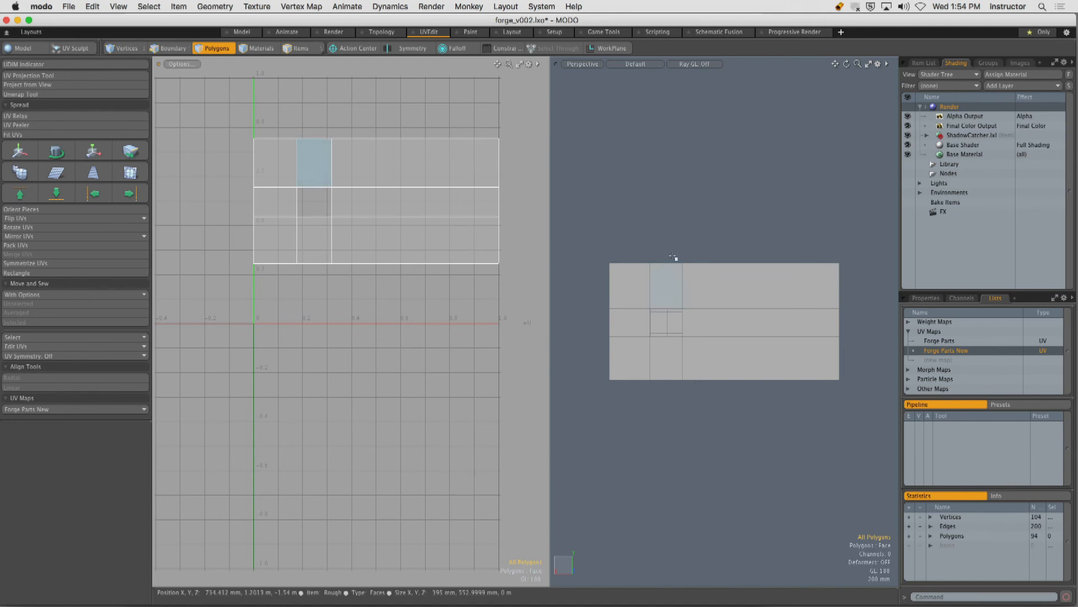
# In Edges mode, select the box's vertical corner edge loop.
pyautogui.keyDown('alt'); pyautogui.moveTo(674, 258); pyautogui.dragTo(739, 296); pyautogui.keyUp('alt')
pyautogui.scroll(3, 712, 298)
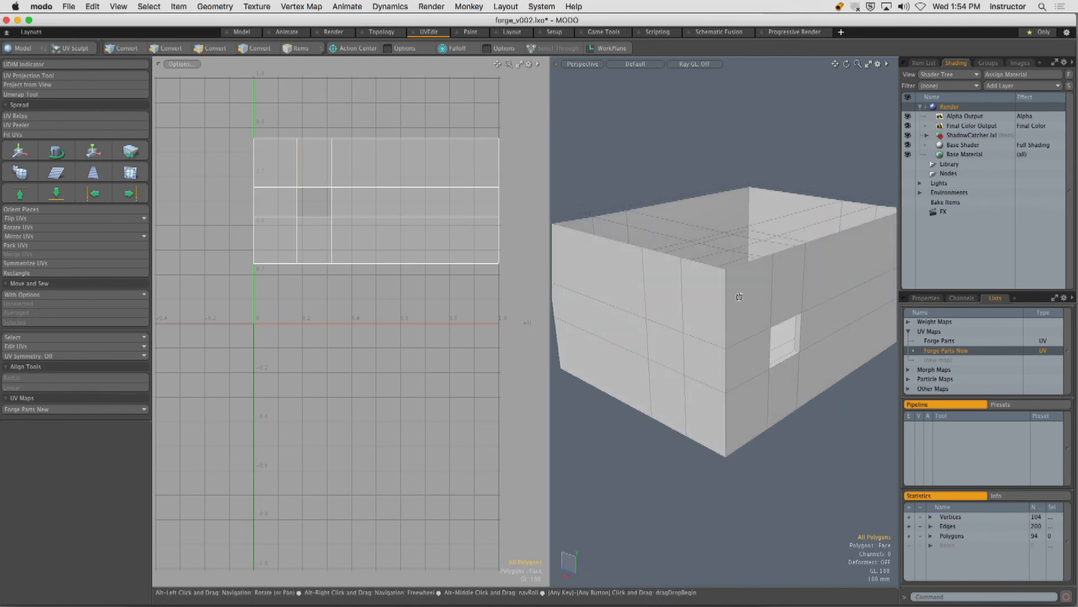
pyautogui.press('2')
pyautogui.doubleClick(725, 337)
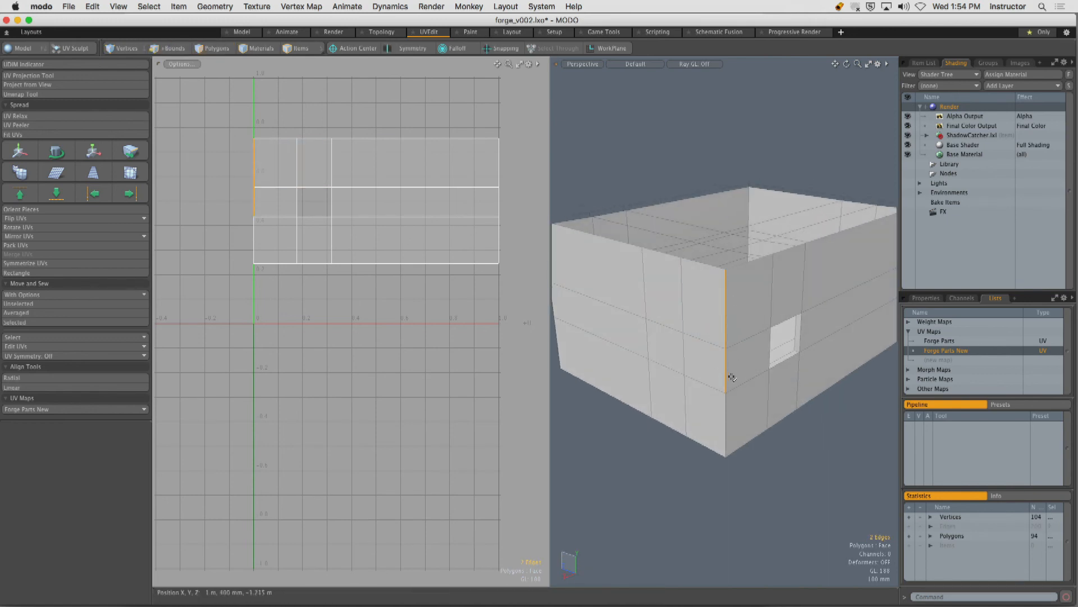
pyautogui.keyDown('alt'); pyautogui.moveTo(722, 378); pyautogui.dragTo(722, 332); pyautogui.keyUp('alt')
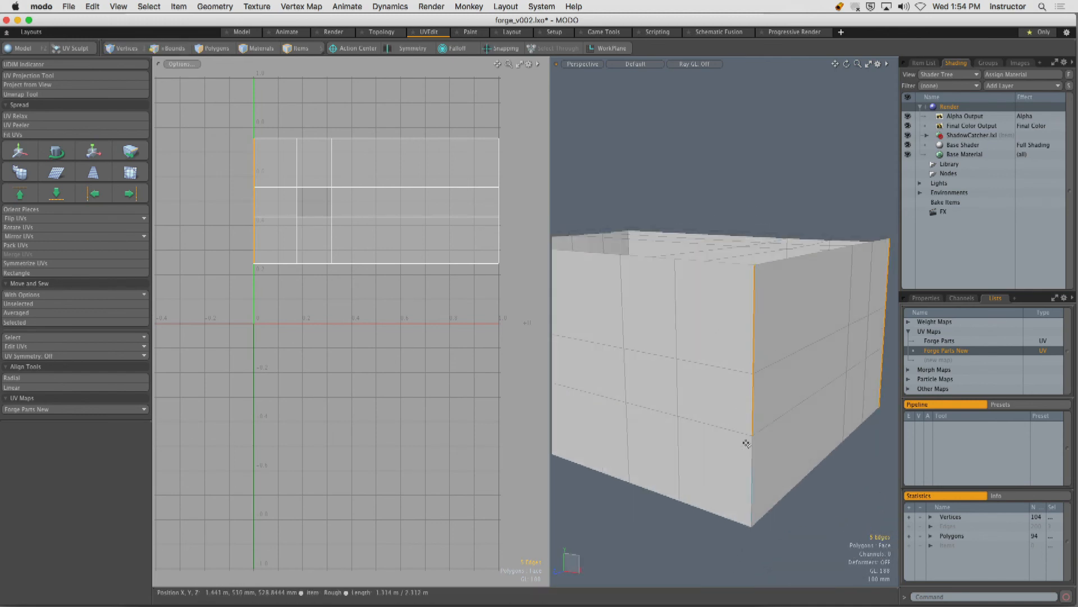
pyautogui.keyDown('alt'); pyautogui.moveTo(678, 401); pyautogui.dragTo(712, 322); pyautogui.keyUp('alt')
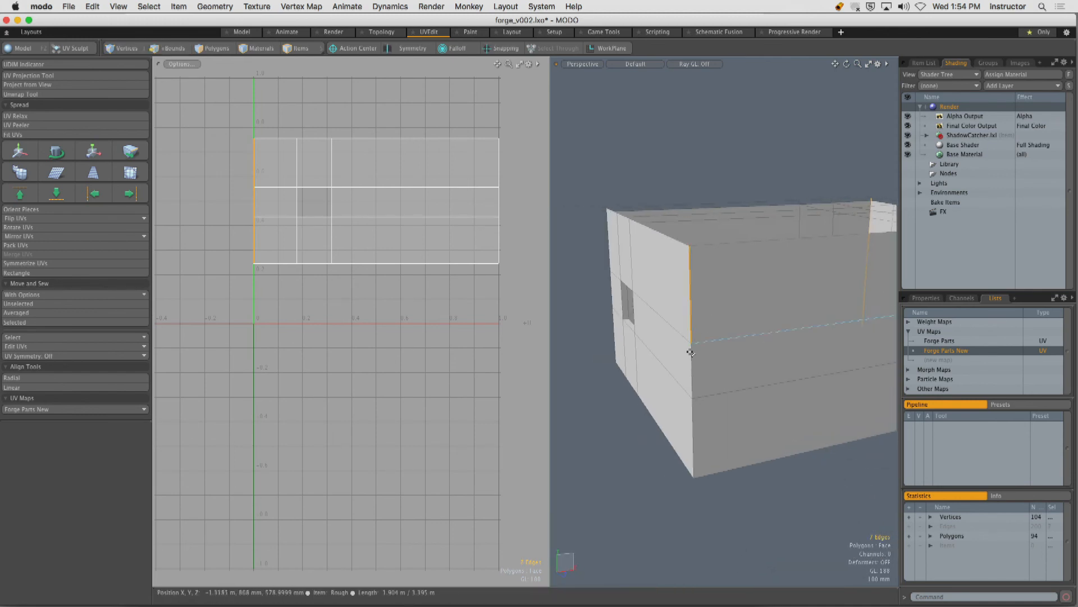
pyautogui.keyDown('alt'); pyautogui.moveTo(688, 424); pyautogui.dragTo(696, 340); pyautogui.keyUp('alt')
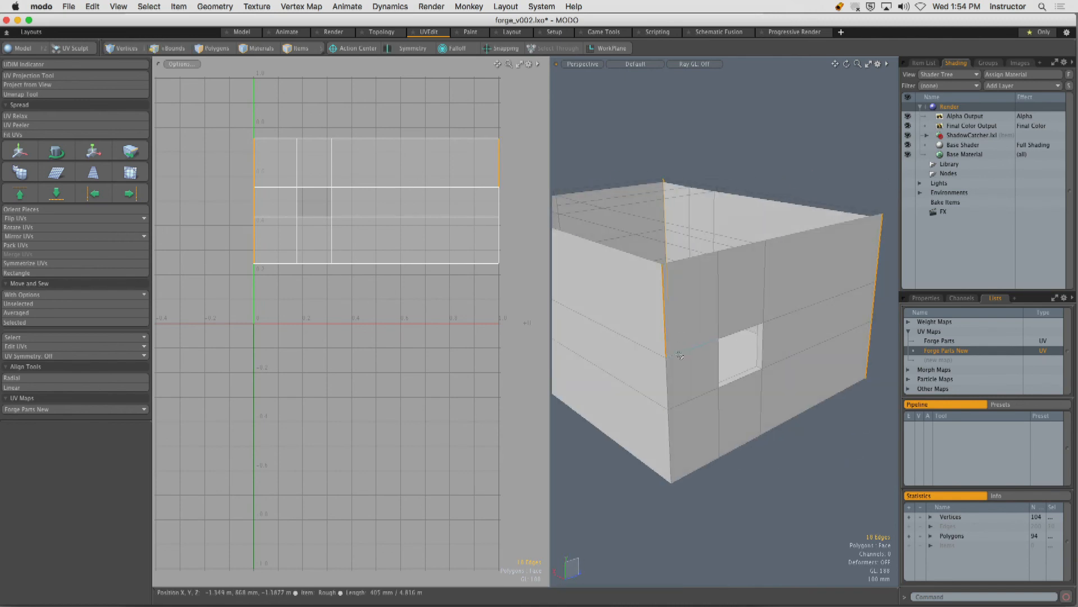
pyautogui.keyDown('alt'); pyautogui.moveTo(673, 388); pyautogui.dragTo(655, 237); pyautogui.keyUp('alt')
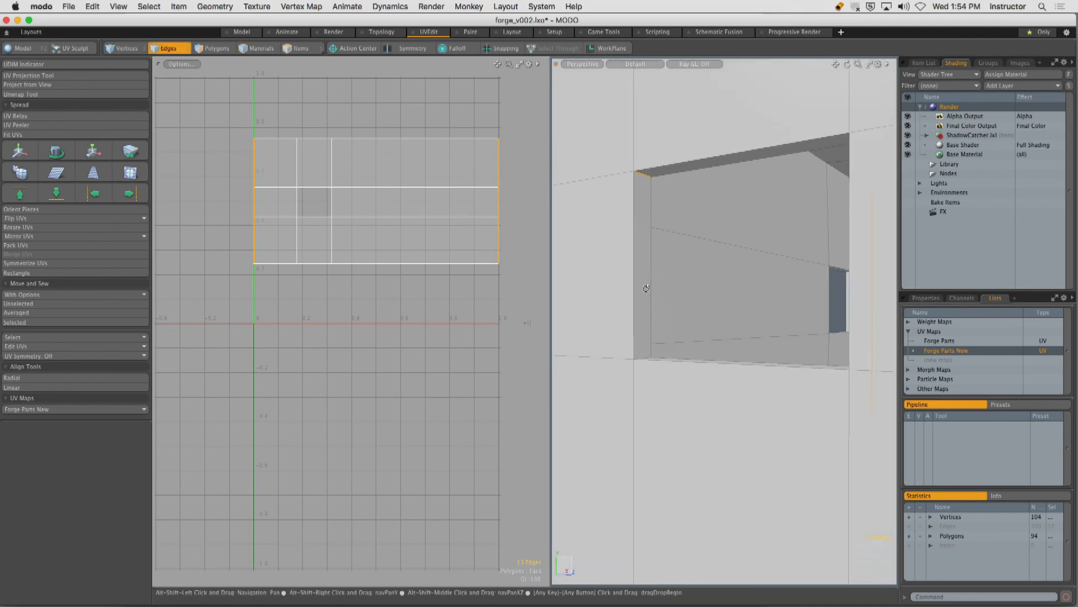
pyautogui.keyDown('alt'); pyautogui.moveTo(647, 288); pyautogui.dragTo(692, 166); pyautogui.keyUp('alt')
# Add the floor edge and the window-opening edges around the inner wall.
pyautogui.press('2')
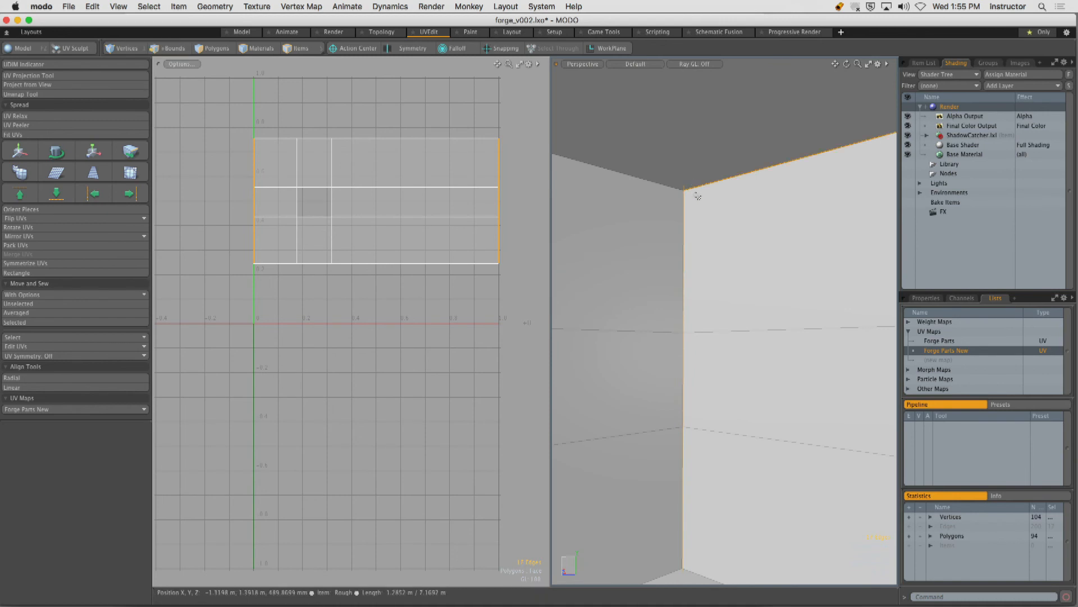
pyautogui.keyDown('alt'); pyautogui.moveTo(717, 291); pyautogui.dragTo(657, 358); pyautogui.keyUp('alt')
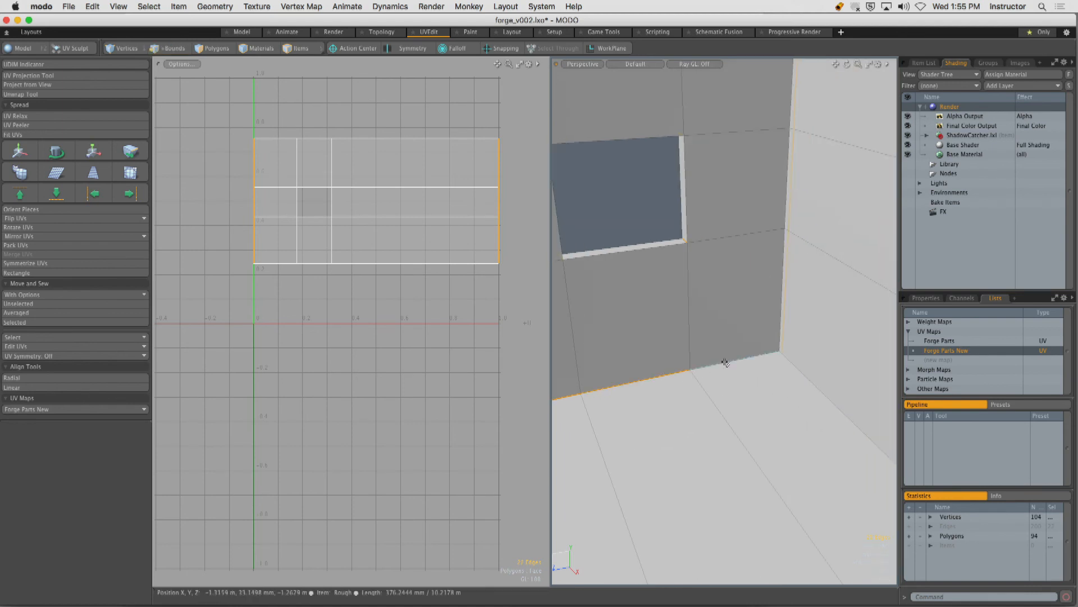
pyautogui.keyDown('alt'); pyautogui.moveTo(780, 325); pyautogui.dragTo(768, 255); pyautogui.keyUp('alt')
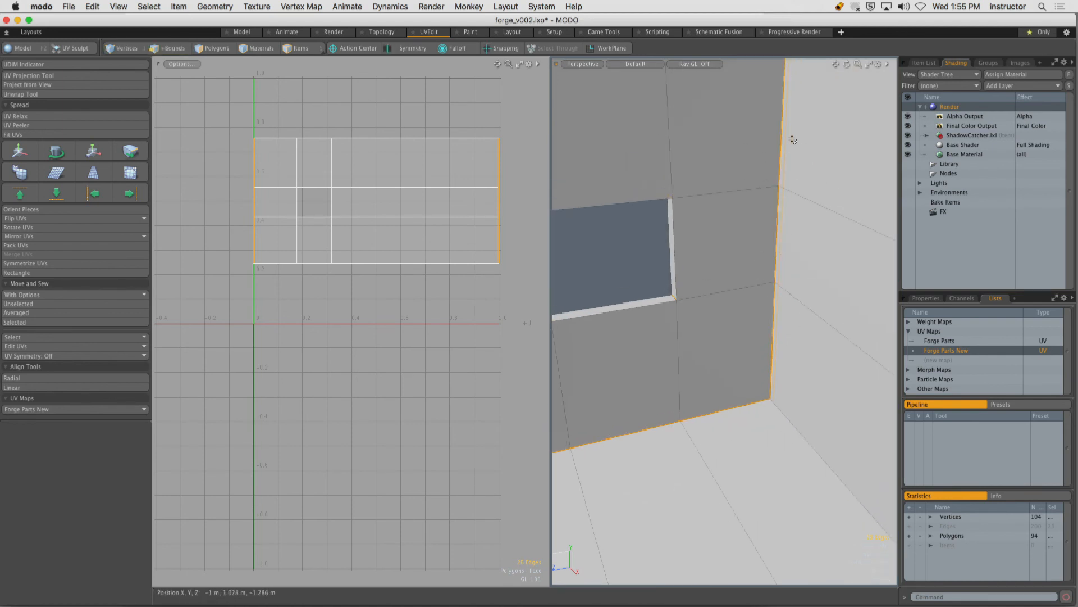
pyautogui.keyDown('alt'); pyautogui.moveTo(794, 140); pyautogui.dragTo(818, 145); pyautogui.keyUp('alt')
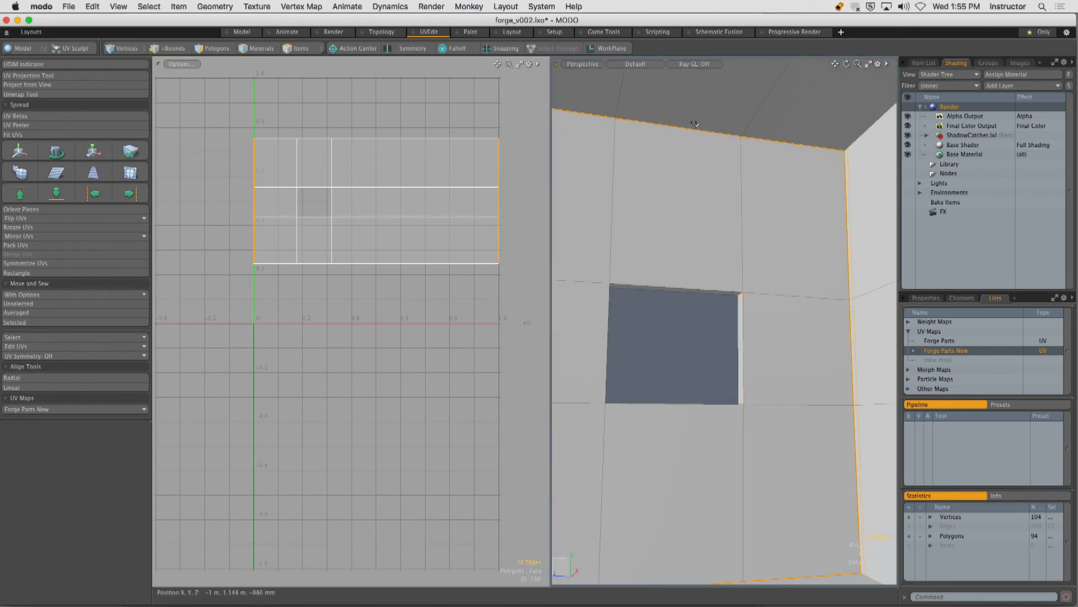
pyautogui.keyDown('alt'); pyautogui.moveTo(695, 123); pyautogui.dragTo(668, 231); pyautogui.keyUp('alt')
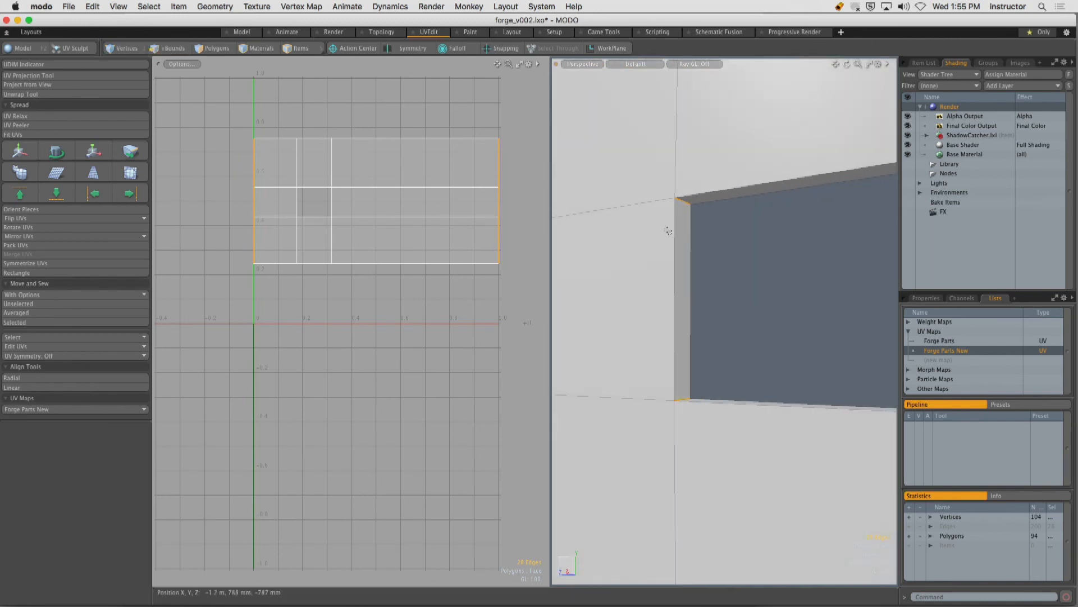
pyautogui.keyDown('alt'); pyautogui.moveTo(699, 189); pyautogui.dragTo(790, 236); pyautogui.keyUp('alt')
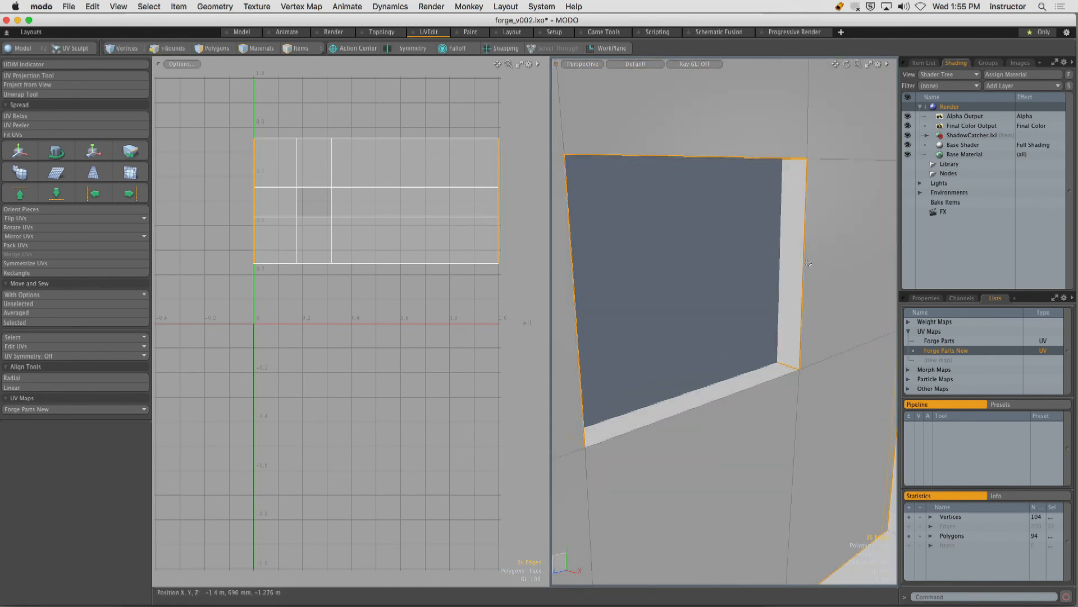
pyautogui.keyDown('alt'); pyautogui.moveTo(765, 380); pyautogui.dragTo(664, 273); pyautogui.keyUp('alt')
pyautogui.keyDown('alt'); pyautogui.moveTo(584, 157); pyautogui.dragTo(629, 251); pyautogui.keyUp('alt')
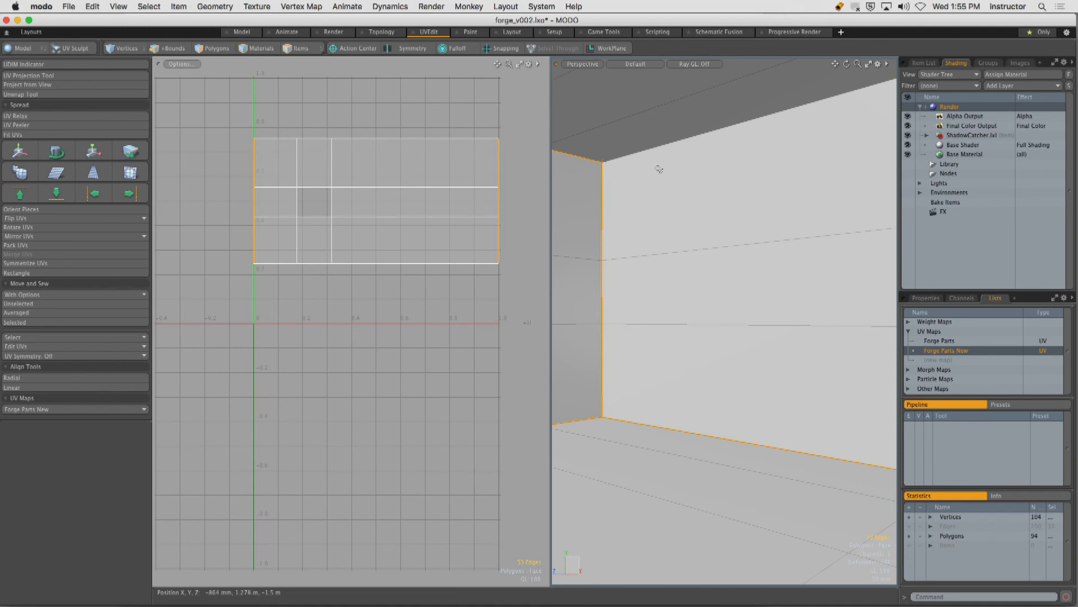
# Add the window opening's corner edges to the seam selection.
pyautogui.keyDown('alt'); pyautogui.moveTo(659, 169); pyautogui.dragTo(767, 200); pyautogui.keyUp('alt')
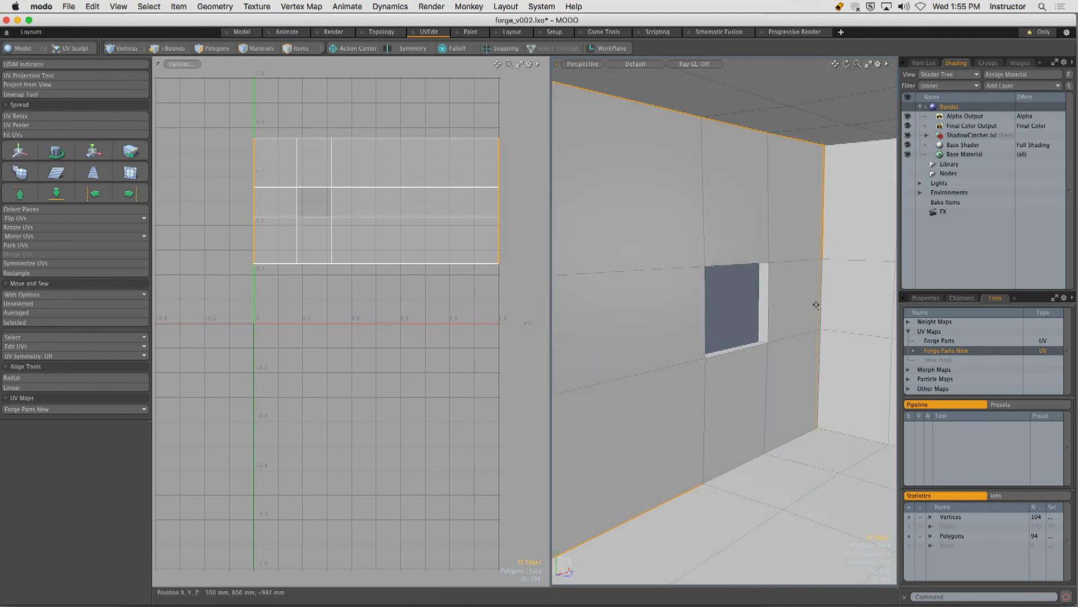
pyautogui.keyDown('alt'); pyautogui.keyDown('shift'); pyautogui.moveTo(762, 346); pyautogui.dragTo(736, 344); pyautogui.keyUp('shift'); pyautogui.keyUp('alt')
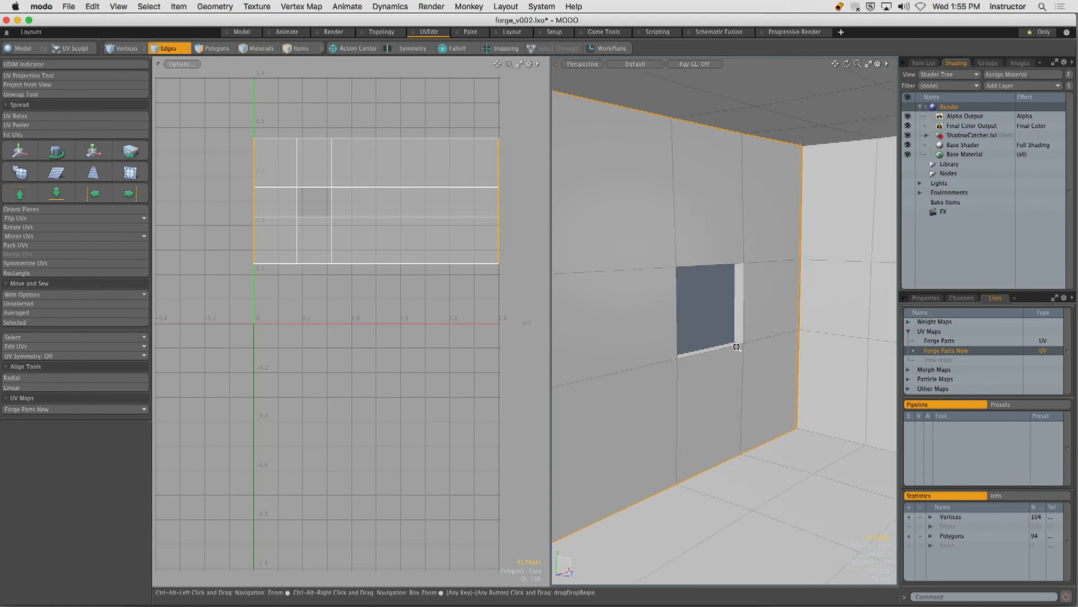
pyautogui.scroll(3, 736, 344)
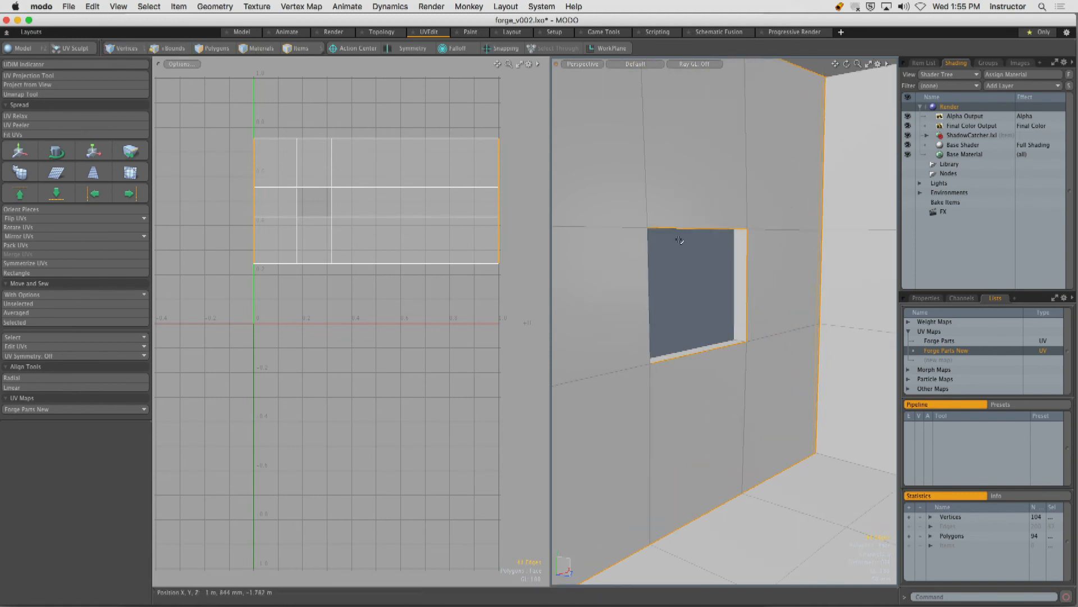
pyautogui.moveTo(686, 308)
pyautogui.keyDown('alt'); pyautogui.mouseDown()
pyautogui.moveTo(741, 298)
pyautogui.moveTo(669, 319)
pyautogui.mouseUp(); pyautogui.keyUp('alt')
pyautogui.keyDown('alt'); pyautogui.keyDown('shift'); pyautogui.moveTo(669, 319); pyautogui.dragTo(791, 203); pyautogui.keyUp('shift'); pyautogui.keyUp('alt')
pyautogui.keyDown('shift'); pyautogui.click(811, 166); pyautogui.keyUp('shift')
pyautogui.keyDown('alt'); pyautogui.moveTo(786, 264); pyautogui.dragTo(718, 314); pyautogui.keyUp('alt')
pyautogui.keyDown('shift'); pyautogui.click(818, 342); pyautogui.keyUp('shift')
pyautogui.keyDown('alt'); pyautogui.moveTo(717, 314); pyautogui.dragTo(787, 323); pyautogui.keyUp('alt')
# Add the right wall's floor edges, including the long one, to the seams.
pyautogui.keyDown('alt'); pyautogui.keyDown('shift'); pyautogui.moveTo(787, 324); pyautogui.dragTo(708, 298); pyautogui.keyUp('shift'); pyautogui.keyUp('alt')
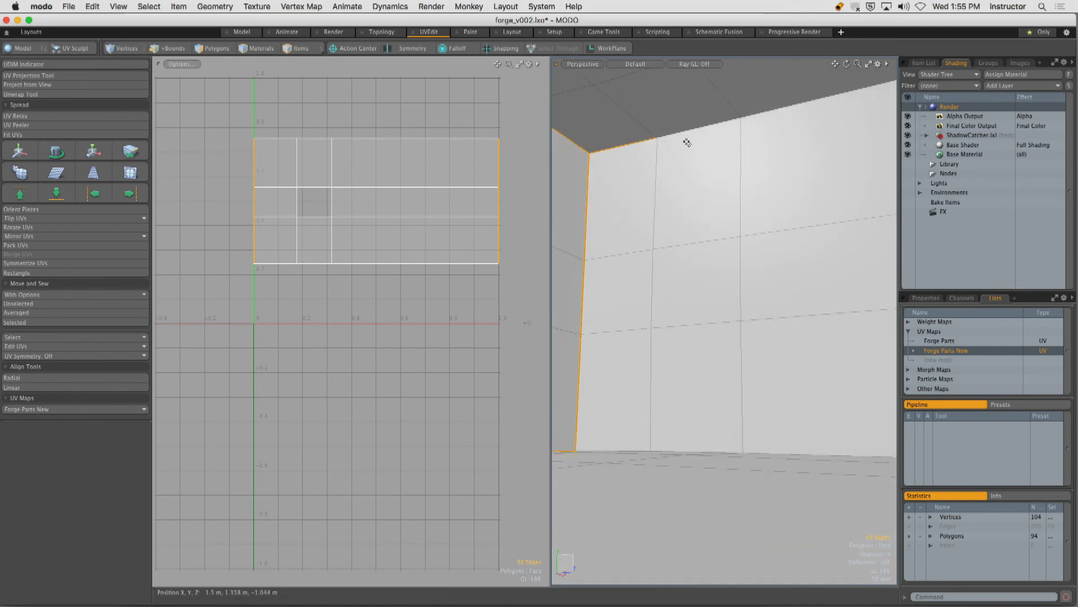
pyautogui.keyDown('alt'); pyautogui.moveTo(698, 121); pyautogui.dragTo(661, 282); pyautogui.keyUp('alt')
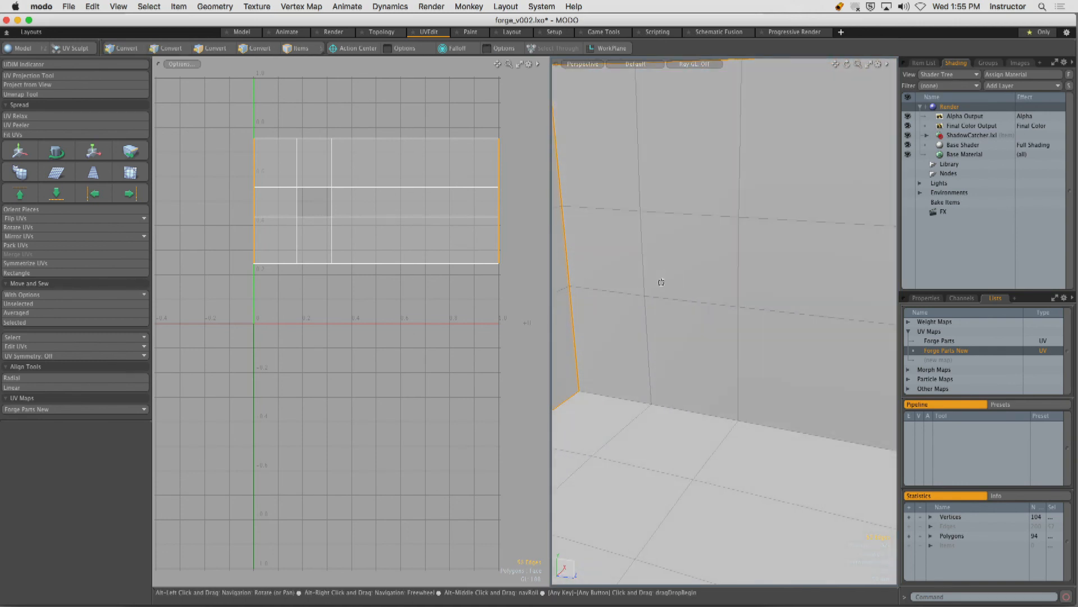
pyautogui.keyDown('alt'); pyautogui.moveTo(702, 408); pyautogui.dragTo(770, 407); pyautogui.keyUp('alt')
pyautogui.keyDown('alt'); pyautogui.moveTo(839, 394); pyautogui.dragTo(800, 384); pyautogui.keyUp('alt')
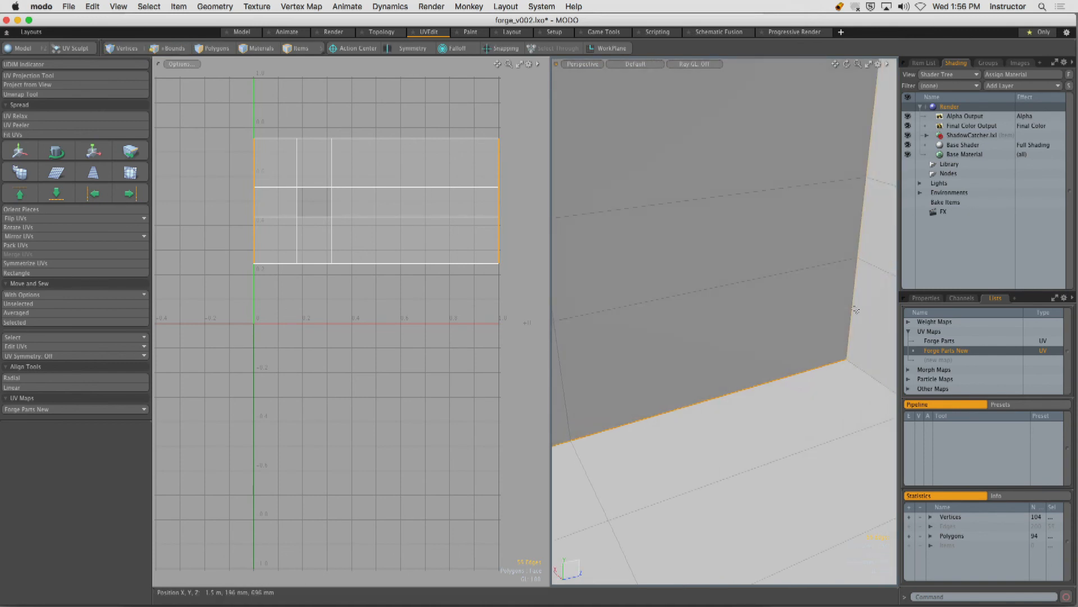
pyautogui.keyDown('alt'); pyautogui.moveTo(856, 310); pyautogui.dragTo(805, 258); pyautogui.keyUp('alt')
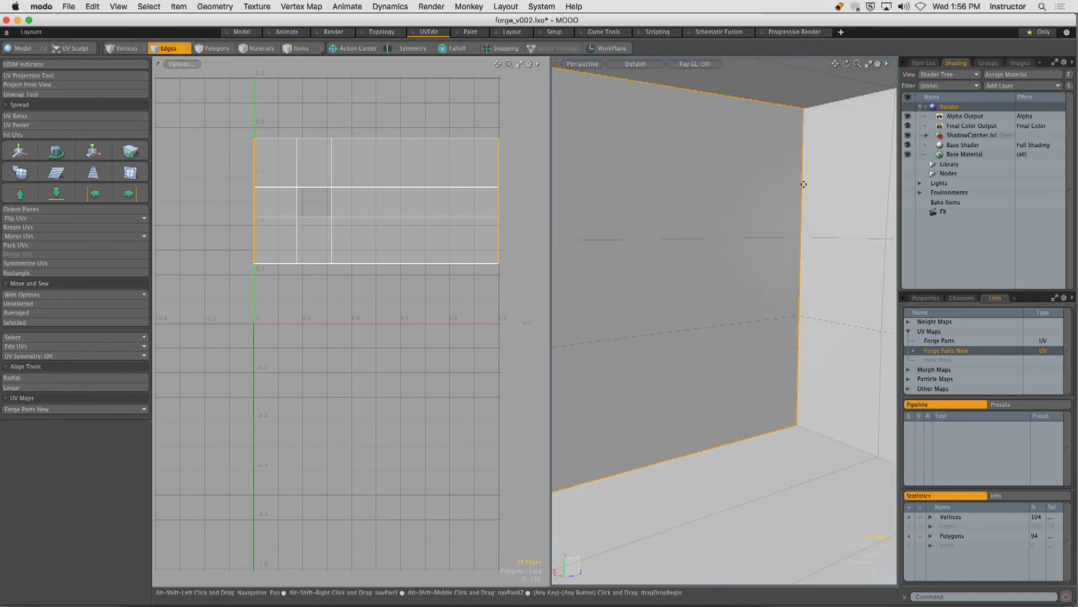
pyautogui.keyDown('alt'); pyautogui.moveTo(803, 185); pyautogui.dragTo(702, 165); pyautogui.keyUp('alt')
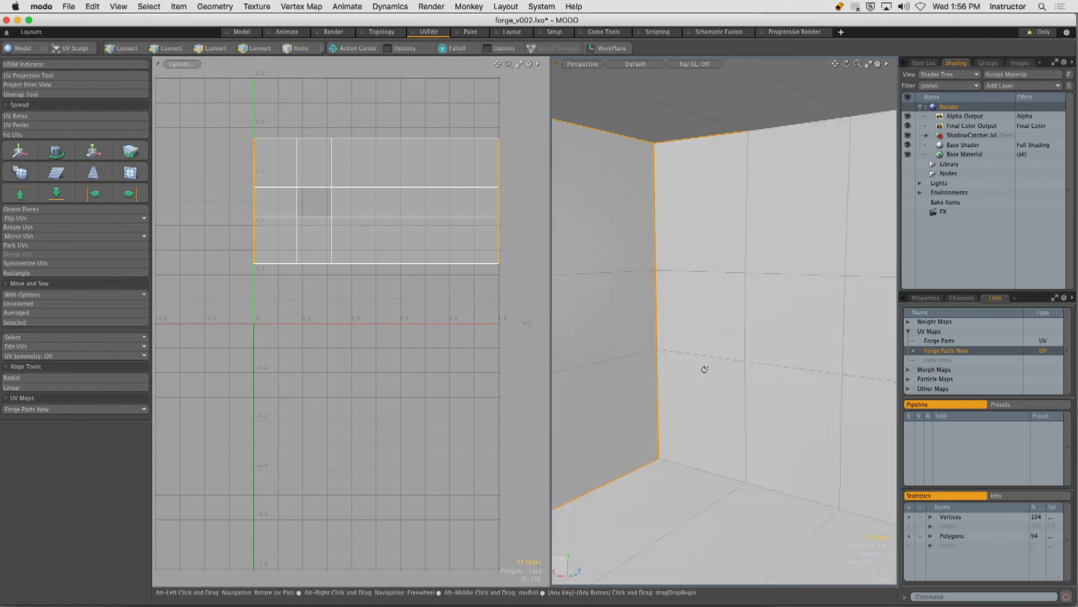
pyautogui.keyDown('shift'); pyautogui.click(683, 455); pyautogui.keyUp('shift')
pyautogui.keyDown('alt'); pyautogui.keyDown('shift'); pyautogui.moveTo(684, 454); pyautogui.dragTo(652, 391); pyautogui.keyUp('shift'); pyautogui.keyUp('alt')
pyautogui.keyDown('shift'); pyautogui.click(758, 429); pyautogui.keyUp('shift')
pyautogui.keyDown('alt'); pyautogui.keyDown('shift'); pyautogui.moveTo(759, 429); pyautogui.dragTo(768, 394); pyautogui.keyUp('shift'); pyautogui.keyUp('alt')
pyautogui.keyDown('shift'); pyautogui.click(716, 403); pyautogui.keyUp('shift')
pyautogui.keyDown('alt'); pyautogui.moveTo(689, 389); pyautogui.dragTo(818, 377); pyautogui.keyUp('alt')
# Add the top wall edge and its whole top edge loop to the seams.
pyautogui.keyDown('shift'); pyautogui.click(786, 151); pyautogui.keyUp('shift')
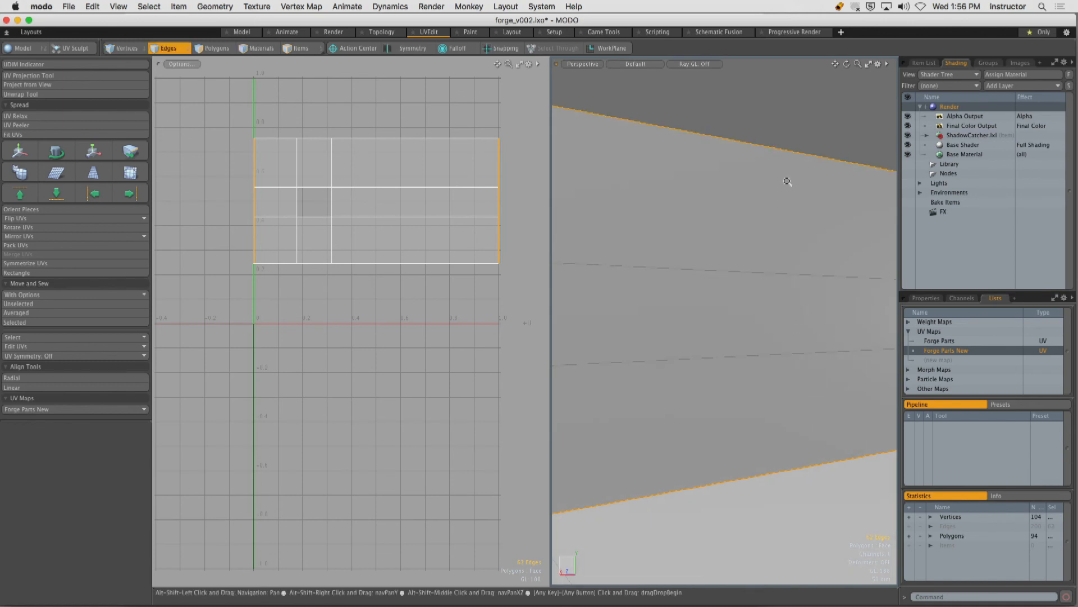
pyautogui.keyDown('alt'); pyautogui.keyDown('shift'); pyautogui.moveTo(786, 181); pyautogui.dragTo(696, 172); pyautogui.keyUp('shift'); pyautogui.keyUp('alt')
pyautogui.keyDown('shift'); pyautogui.doubleClick(698, 97); pyautogui.keyUp('shift')
pyautogui.keyDown('ctrl'); pyautogui.keyDown('alt'); pyautogui.moveTo(698, 95); pyautogui.dragTo(590, 264); pyautogui.keyUp('alt'); pyautogui.keyUp('ctrl')
# Unwrap the walls along the seams into separate UV islands.
pyautogui.click(84, 95)
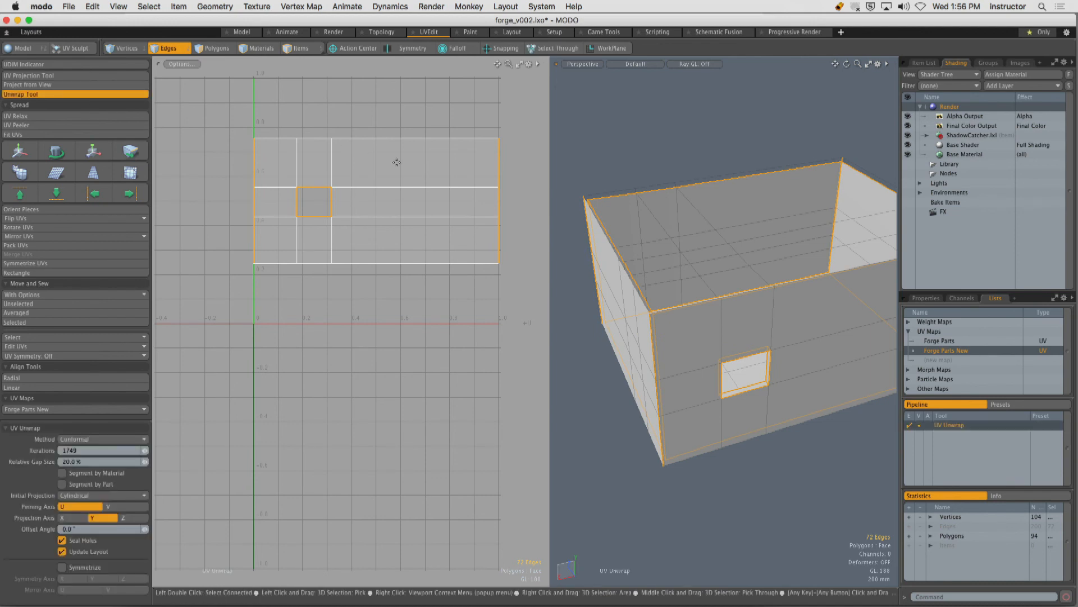
pyautogui.click(420, 174)
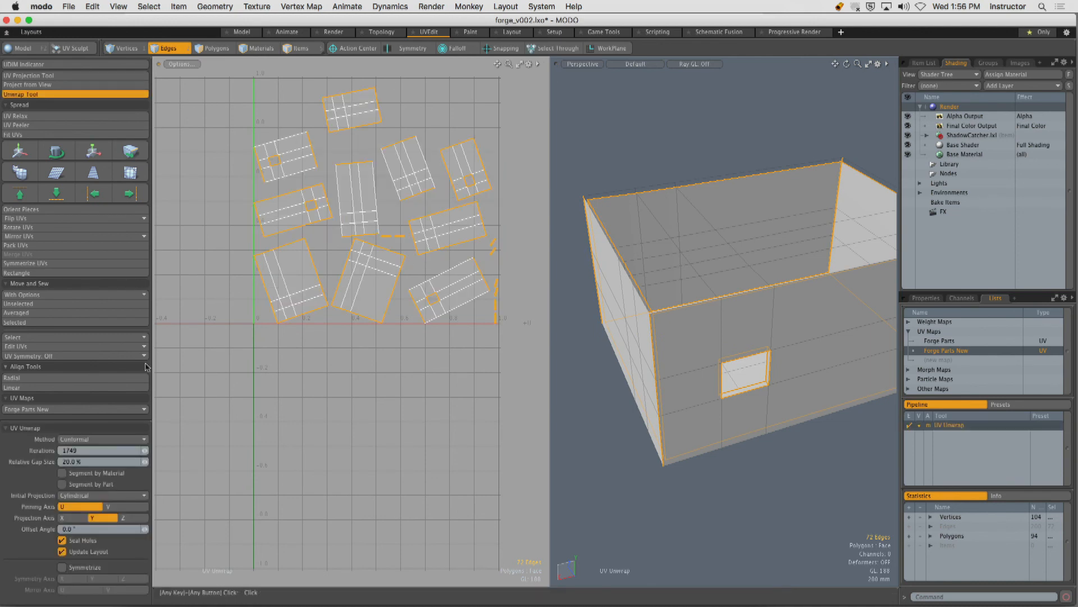
pyautogui.keyDown('ctrl'); pyautogui.keyDown('alt'); pyautogui.moveTo(362, 221); pyautogui.dragTo(484, 226); pyautogui.keyUp('alt'); pyautogui.keyUp('ctrl')
pyautogui.keyDown('alt'); pyautogui.moveTo(462, 265); pyautogui.dragTo(339, 241); pyautogui.keyUp('alt')
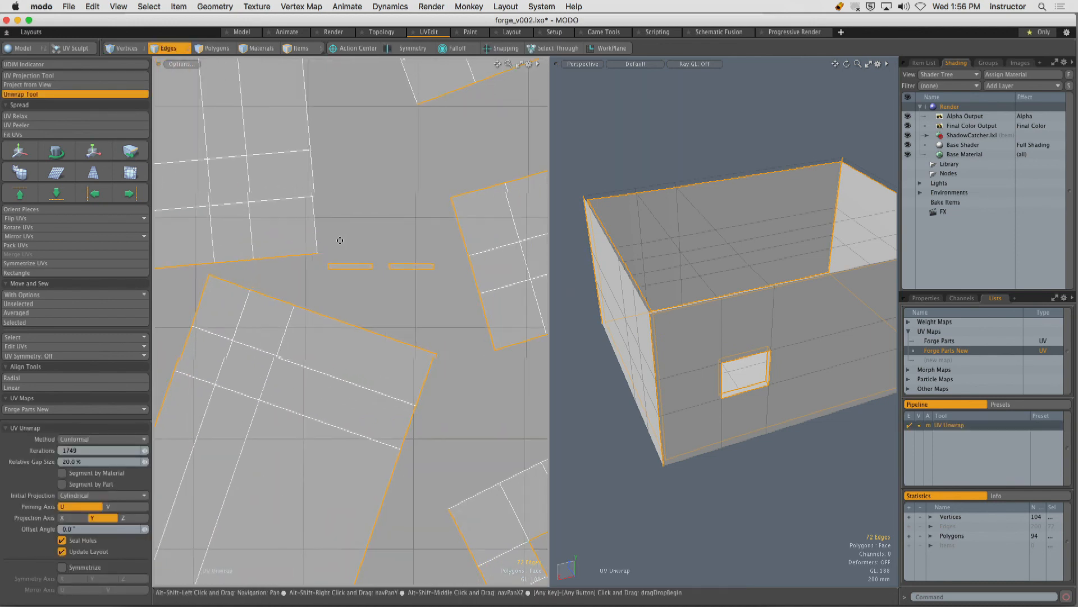
pyautogui.keyDown('ctrl'); pyautogui.keyDown('alt'); pyautogui.moveTo(419, 285); pyautogui.dragTo(340, 301); pyautogui.keyUp('alt'); pyautogui.keyUp('ctrl')
pyautogui.press('q')
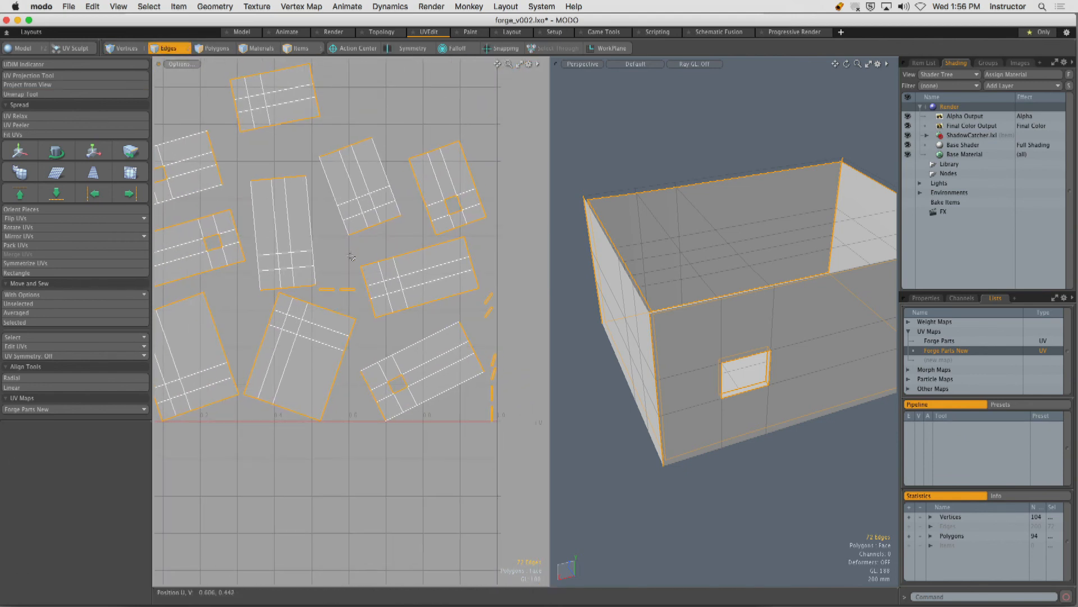
pyautogui.press('Escape')
# Inspect the unwrapped islands around the front wall opening in Polygons and Edges modes.
pyautogui.press('3')
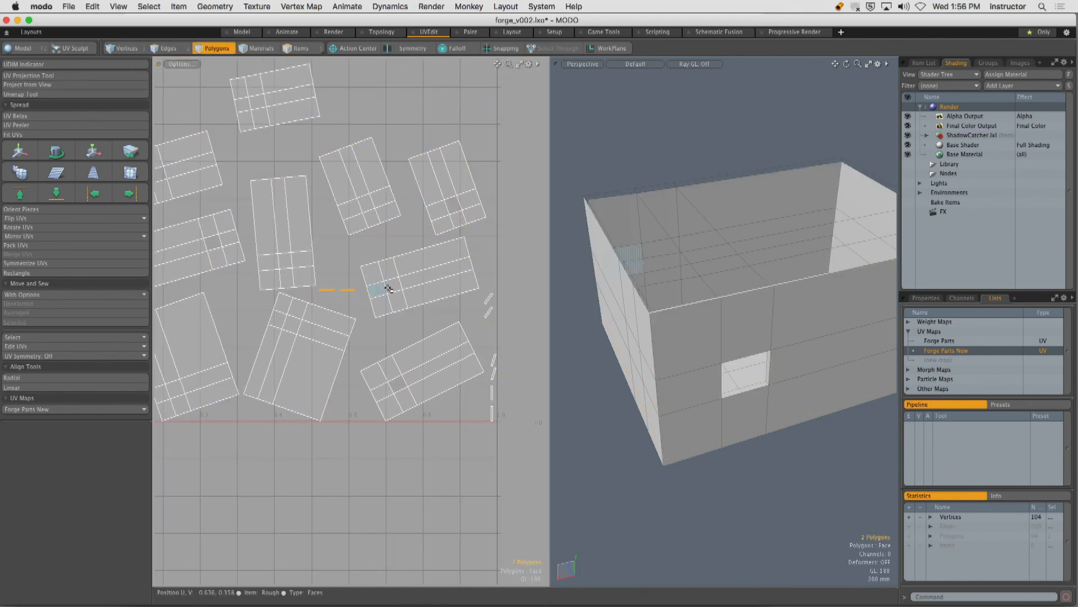
pyautogui.keyDown('alt'); pyautogui.moveTo(725, 374); pyautogui.dragTo(710, 329); pyautogui.keyUp('alt')
pyautogui.keyDown('alt'); pyautogui.keyDown('shift'); pyautogui.moveTo(634, 329); pyautogui.dragTo(696, 332); pyautogui.keyUp('shift'); pyautogui.keyUp('alt')
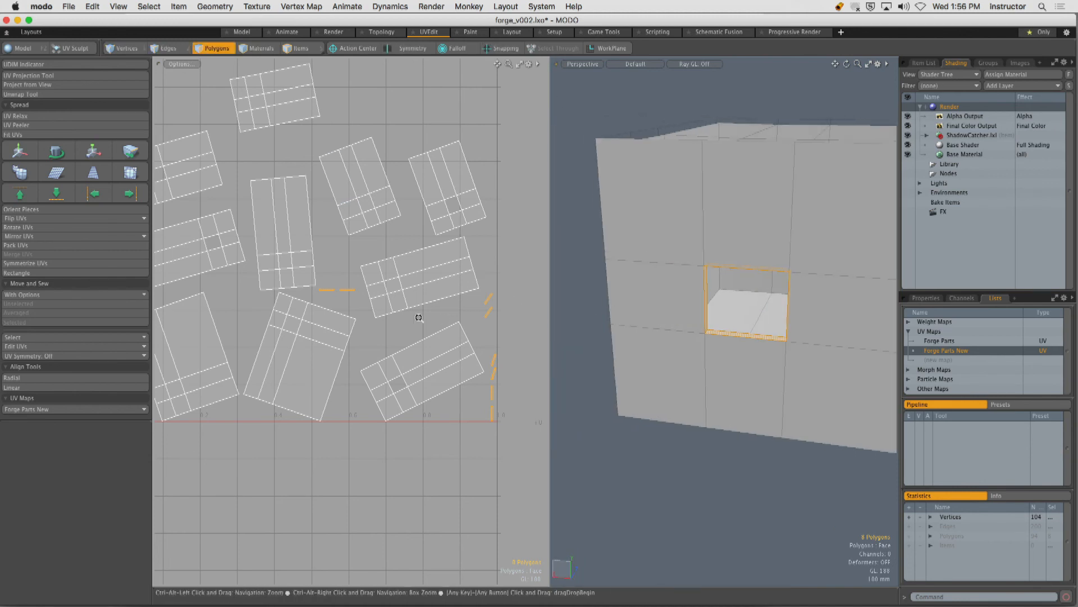
pyautogui.keyDown('alt'); pyautogui.moveTo(451, 305); pyautogui.dragTo(467, 332); pyautogui.keyUp('alt')
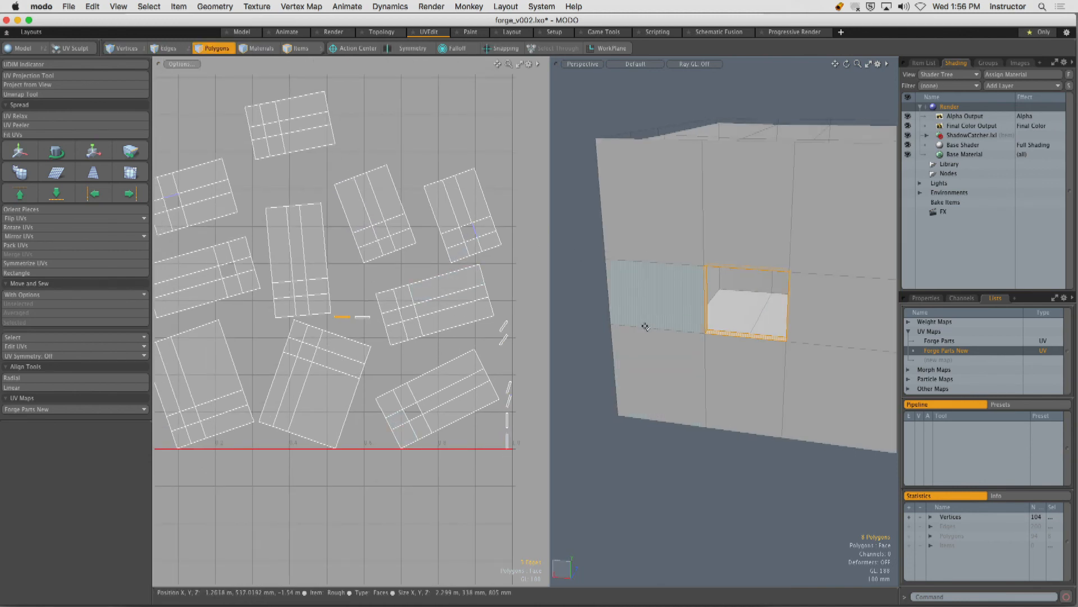
pyautogui.press('2')
pyautogui.keyDown('alt'); pyautogui.keyDown('shift'); pyautogui.moveTo(353, 292); pyautogui.dragTo(396, 275); pyautogui.keyUp('shift'); pyautogui.keyUp('alt')
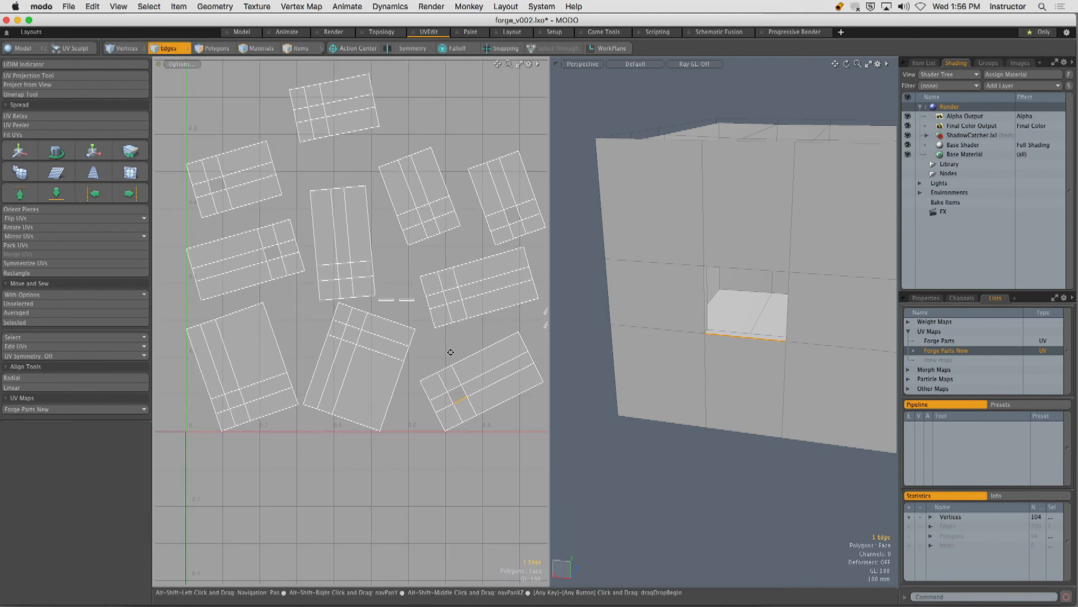
pyautogui.keyDown('alt'); pyautogui.keyDown('shift'); pyautogui.moveTo(450, 352); pyautogui.dragTo(361, 278); pyautogui.keyUp('shift'); pyautogui.keyUp('alt')
pyautogui.keyDown('ctrl'); pyautogui.keyDown('alt'); pyautogui.moveTo(315, 328); pyautogui.dragTo(340, 284); pyautogui.keyUp('alt'); pyautogui.keyUp('ctrl')
pyautogui.keyDown('alt'); pyautogui.keyDown('shift'); pyautogui.moveTo(340, 284); pyautogui.dragTo(296, 380); pyautogui.keyUp('shift'); pyautogui.keyUp('alt')
pyautogui.keyDown('ctrl'); pyautogui.keyDown('alt'); pyautogui.moveTo(393, 274); pyautogui.dragTo(314, 270); pyautogui.keyUp('alt'); pyautogui.keyUp('ctrl')
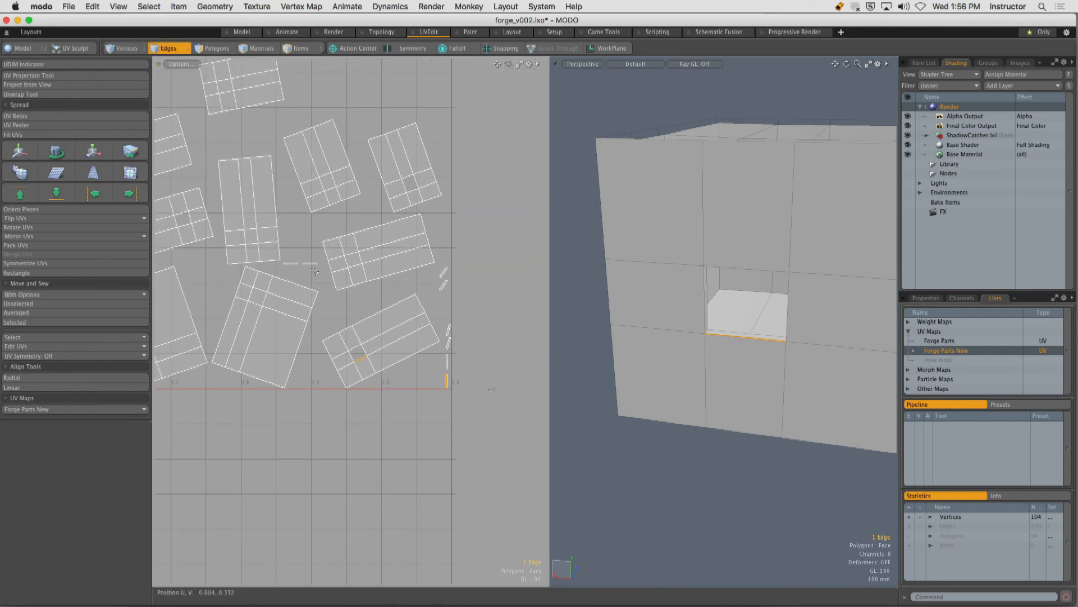
# Slide the opening's thin bottom strip left in UV space and select its edge to sew.
pyautogui.press('3')
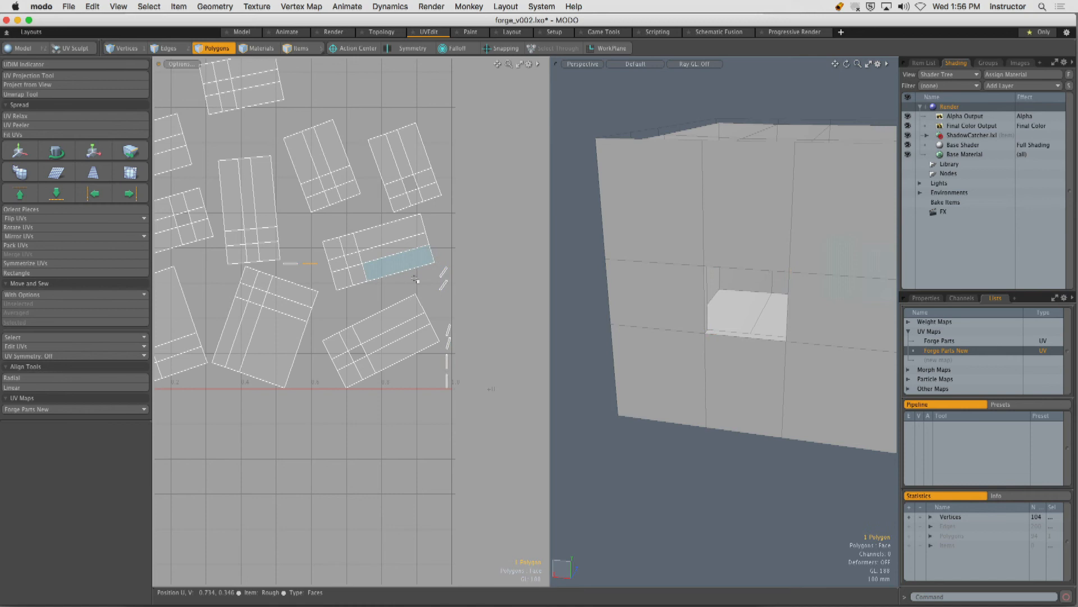
pyautogui.click(748, 336)
pyautogui.press('w')
pyautogui.moveTo(460, 394); pyautogui.dragTo(423, 408)
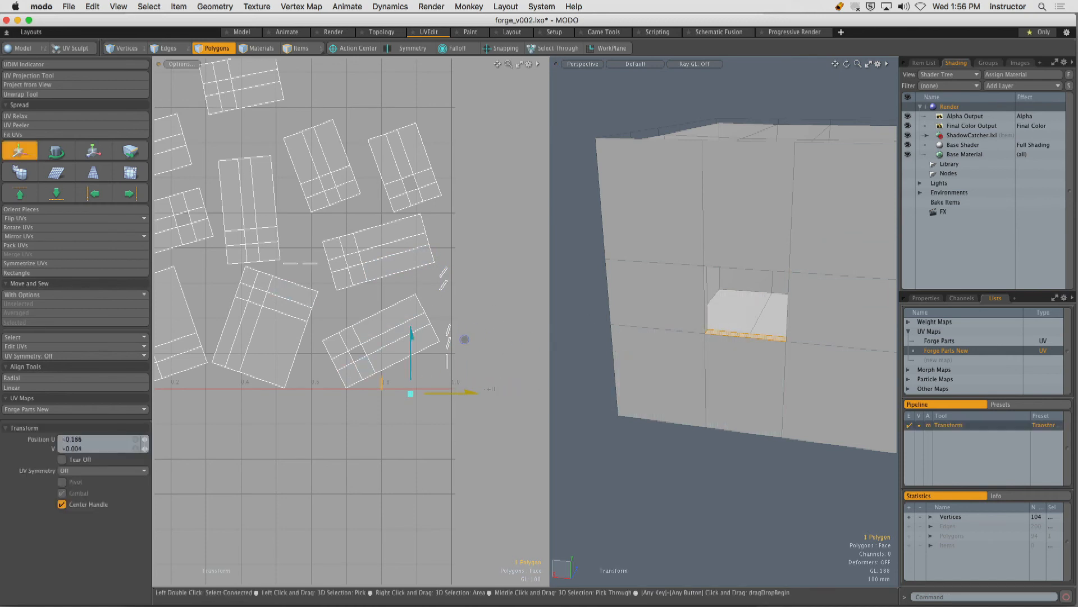
pyautogui.press('space')
pyautogui.scroll(8, 406, 387)
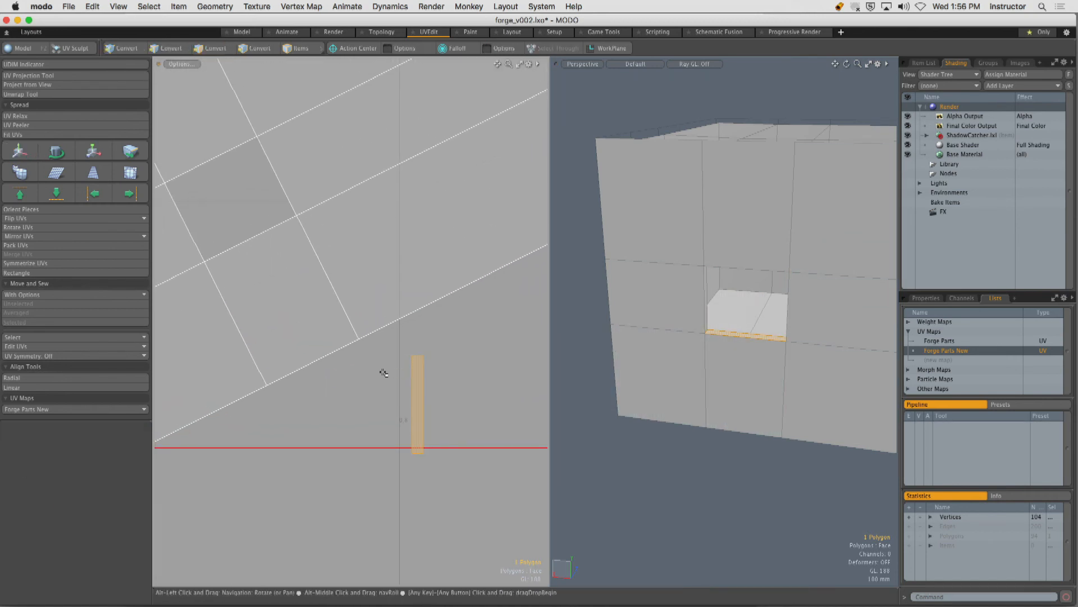
pyautogui.press('2')
pyautogui.click(231, 248)
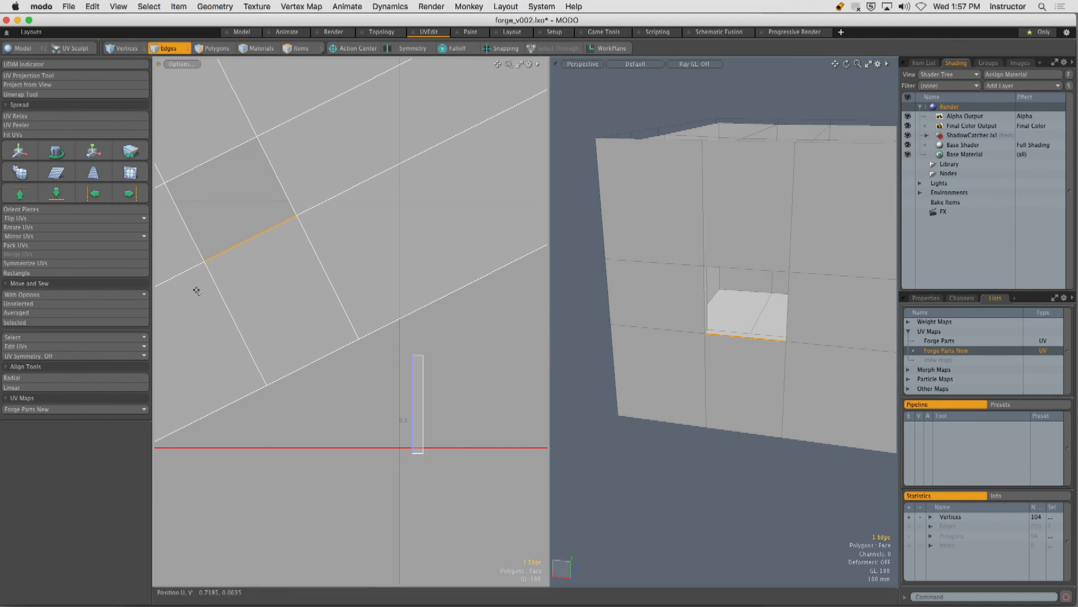
# Select the matching UV edge and apply Move and Sew > Selected to join the strip.
pyautogui.click(226, 250)
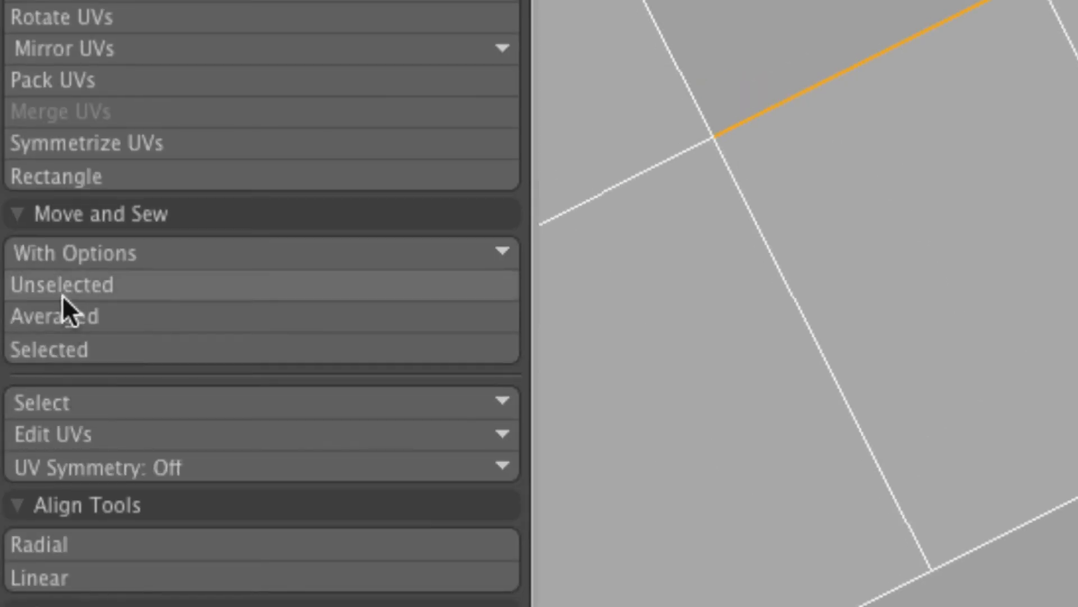
pyautogui.click(109, 402)
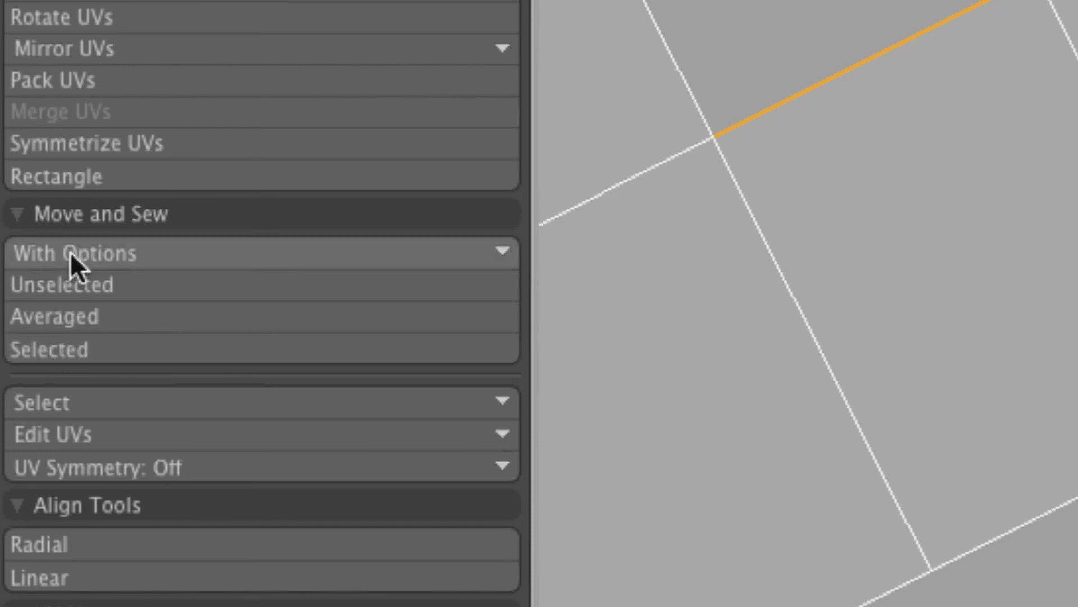
pyautogui.rightClick(107, 256)
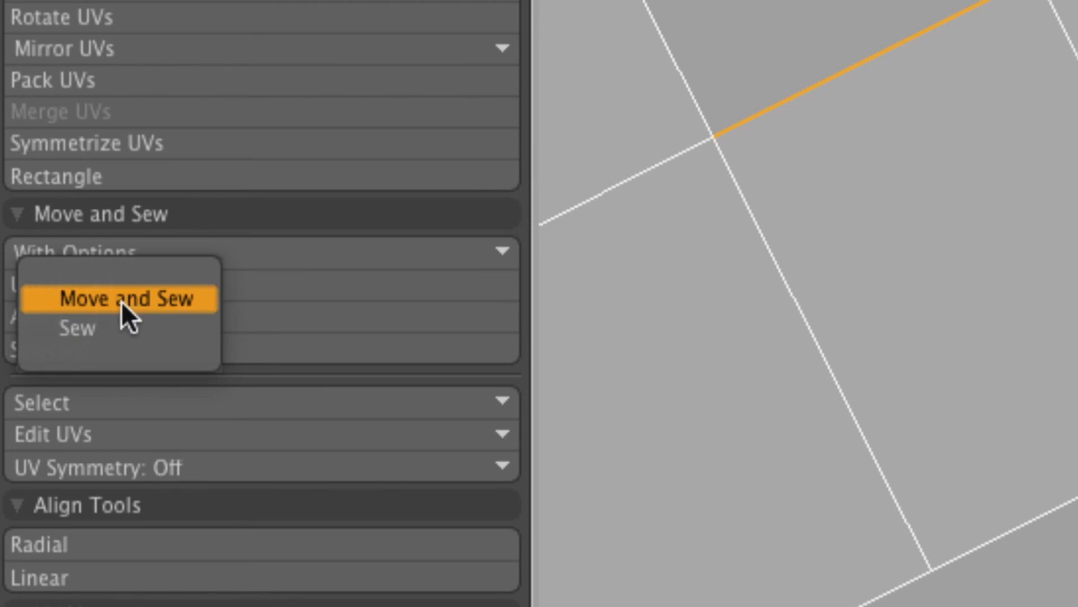
pyautogui.click(393, 313)
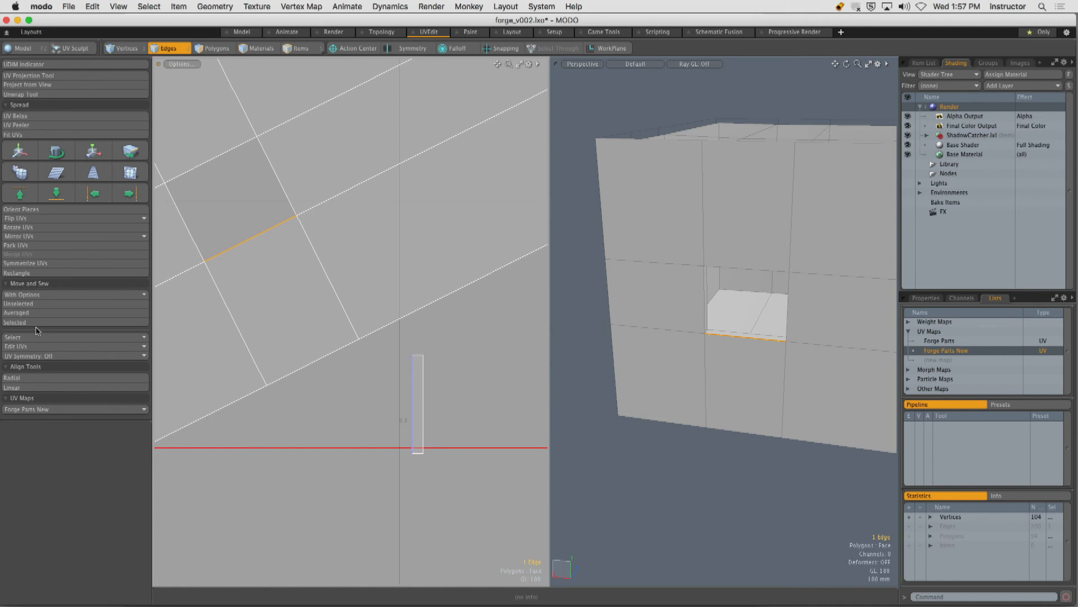
pyautogui.click(34, 322)
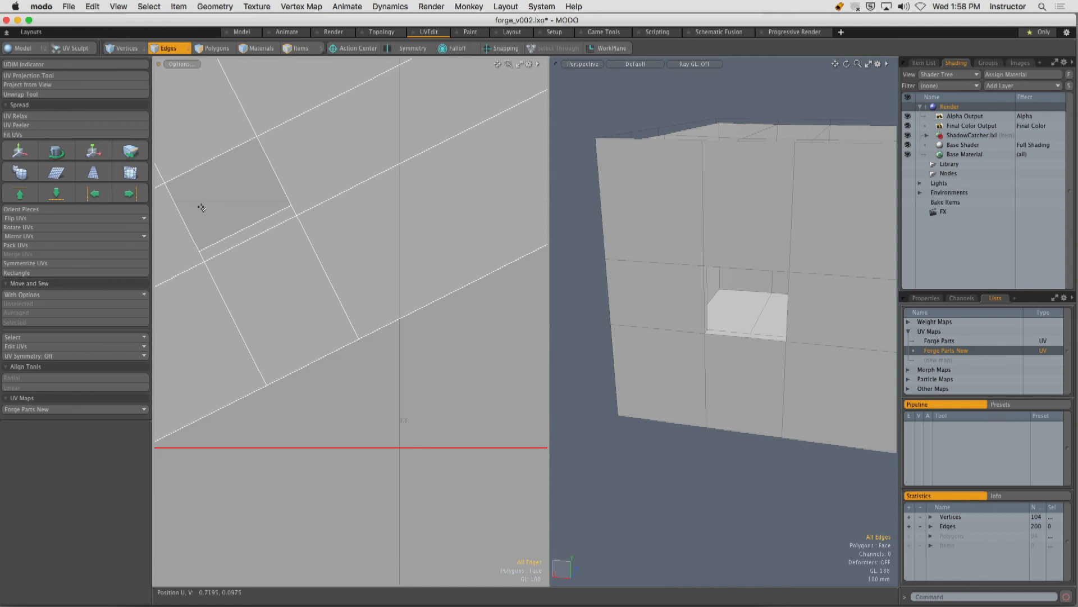
# Sew the two remaining side strip edges onto the wall island with Move and Sew.
pyautogui.keyDown('alt'); pyautogui.keyDown('shift'); pyautogui.moveTo(201, 208); pyautogui.dragTo(279, 224); pyautogui.keyUp('shift'); pyautogui.keyUp('alt')
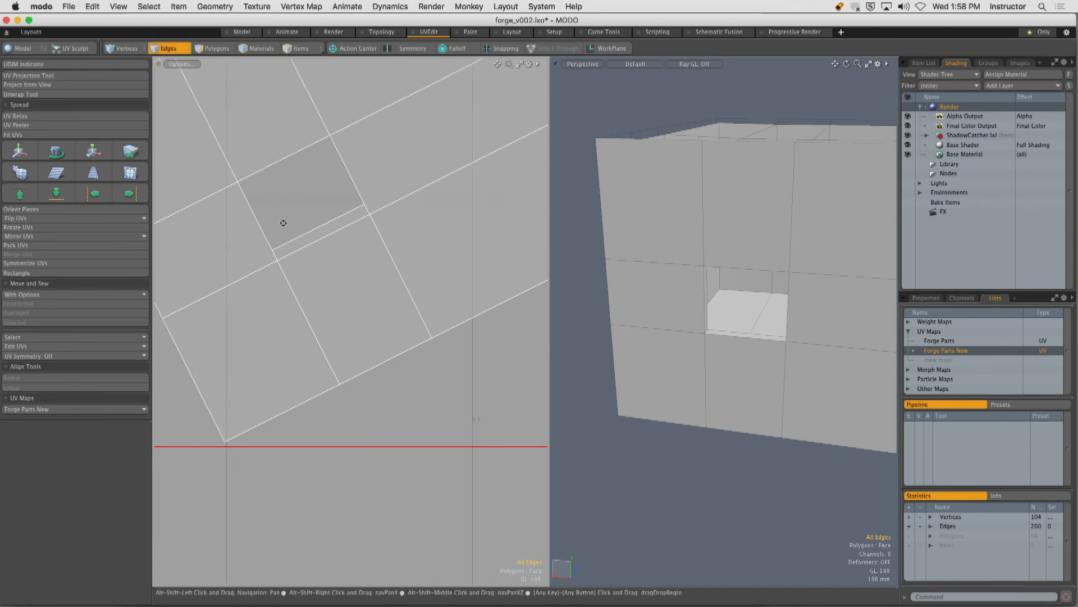
pyautogui.click(273, 225)
pyautogui.click(37, 324)
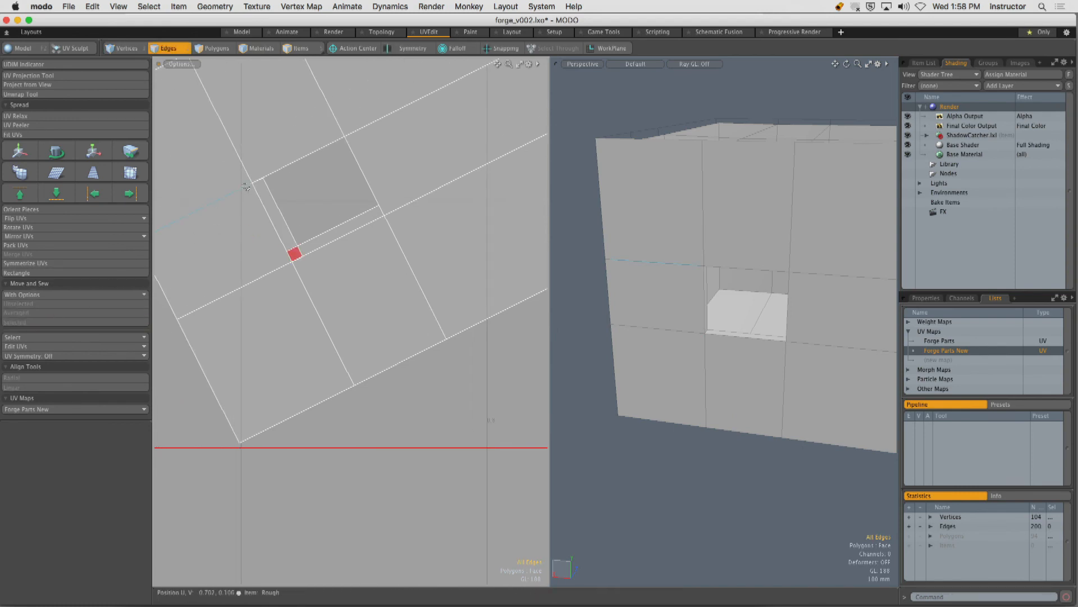
pyautogui.click(368, 188)
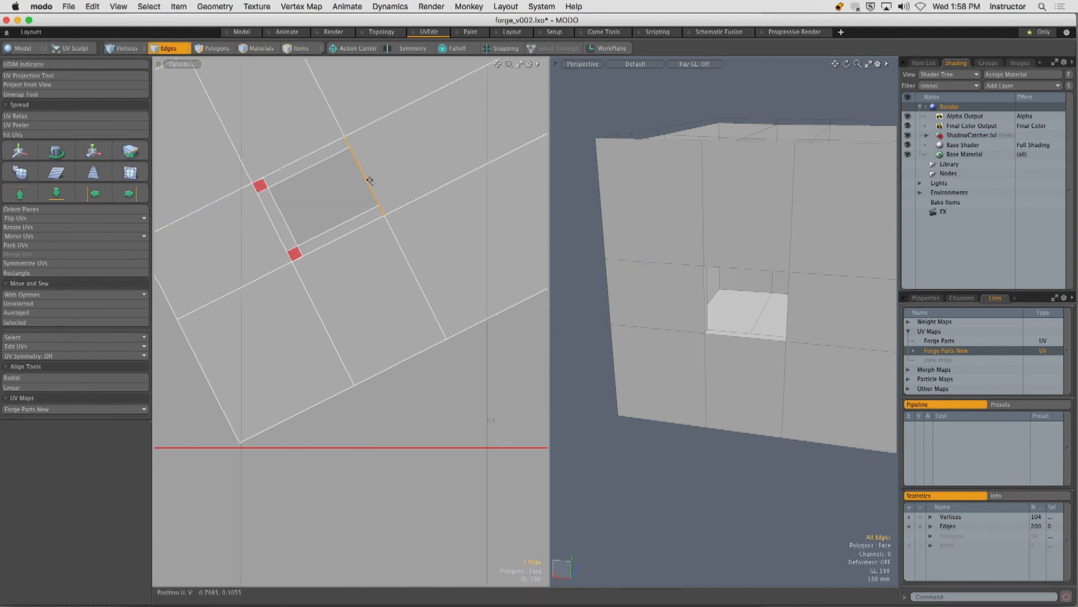
pyautogui.click(22, 322)
pyautogui.keyDown('alt'); pyautogui.keyDown('shift'); pyautogui.moveTo(337, 220); pyautogui.dragTo(361, 251); pyautogui.keyUp('shift'); pyautogui.keyUp('alt')
pyautogui.scroll(5, 353, 251)
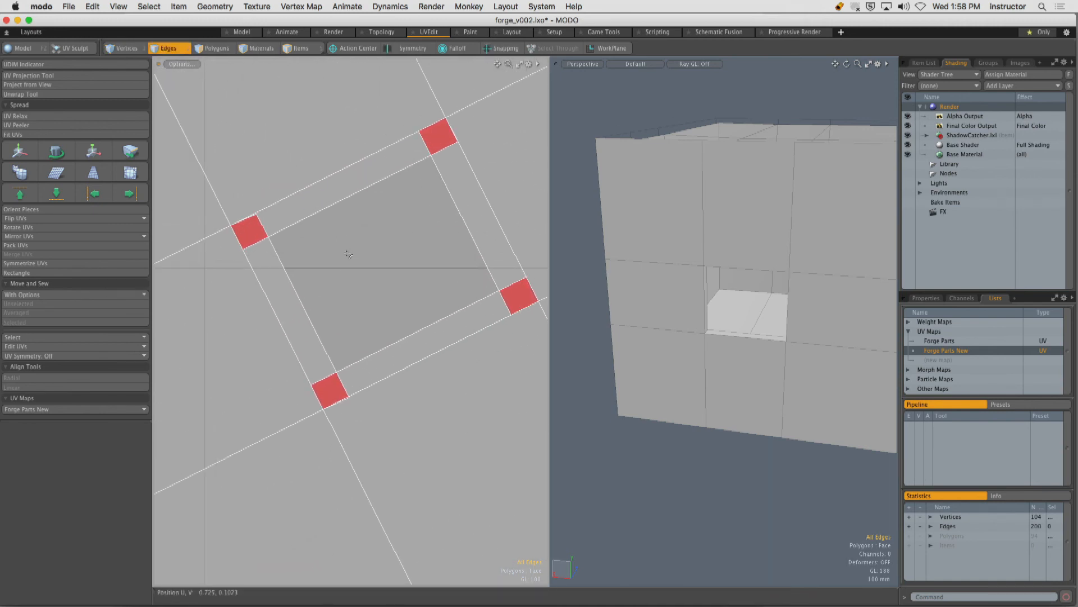
pyautogui.scroll(3, 288, 236)
pyautogui.press('3')
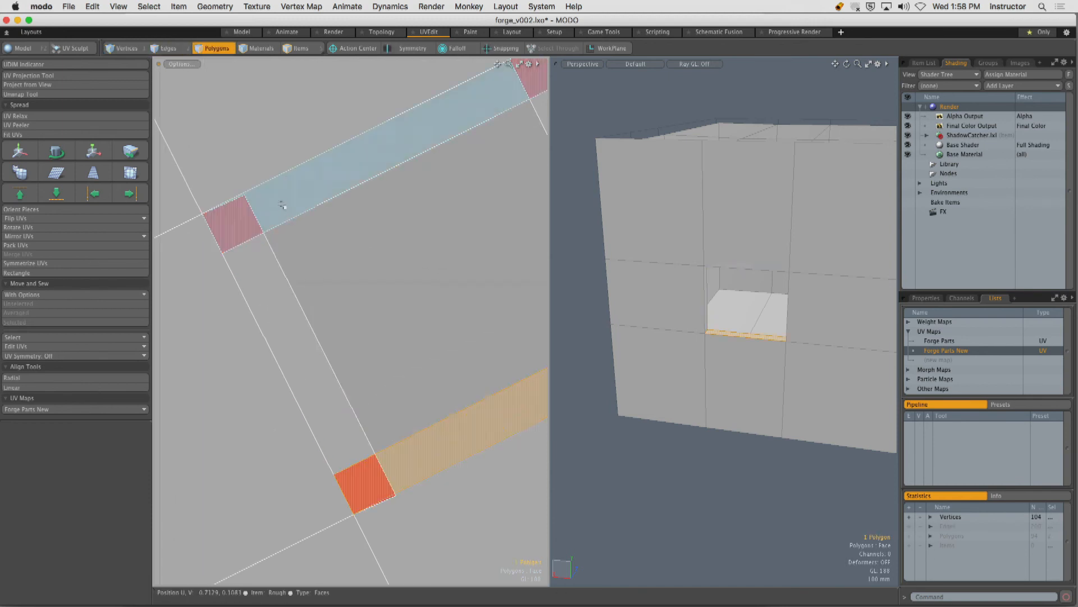
pyautogui.moveTo(282, 206); pyautogui.dragTo(252, 264)
pyautogui.keyDown('alt'); pyautogui.moveTo(623, 262); pyautogui.dragTo(721, 219); pyautogui.keyUp('alt')
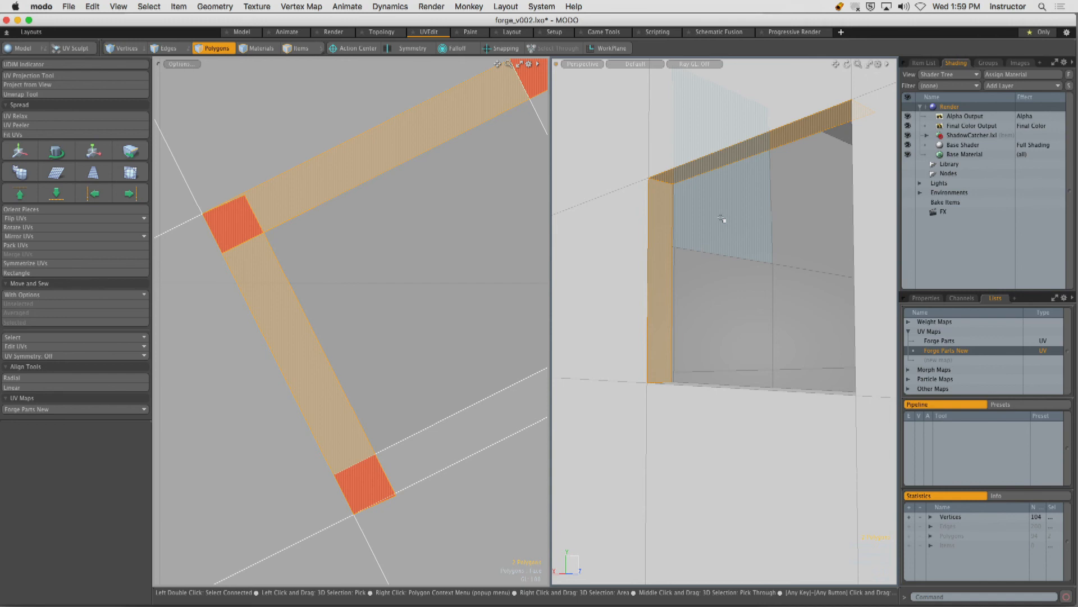
pyautogui.keyDown('ctrl'); pyautogui.keyDown('alt'); pyautogui.moveTo(243, 163); pyautogui.dragTo(353, 167); pyautogui.keyUp('alt'); pyautogui.keyUp('ctrl')
pyautogui.click(450, 278)
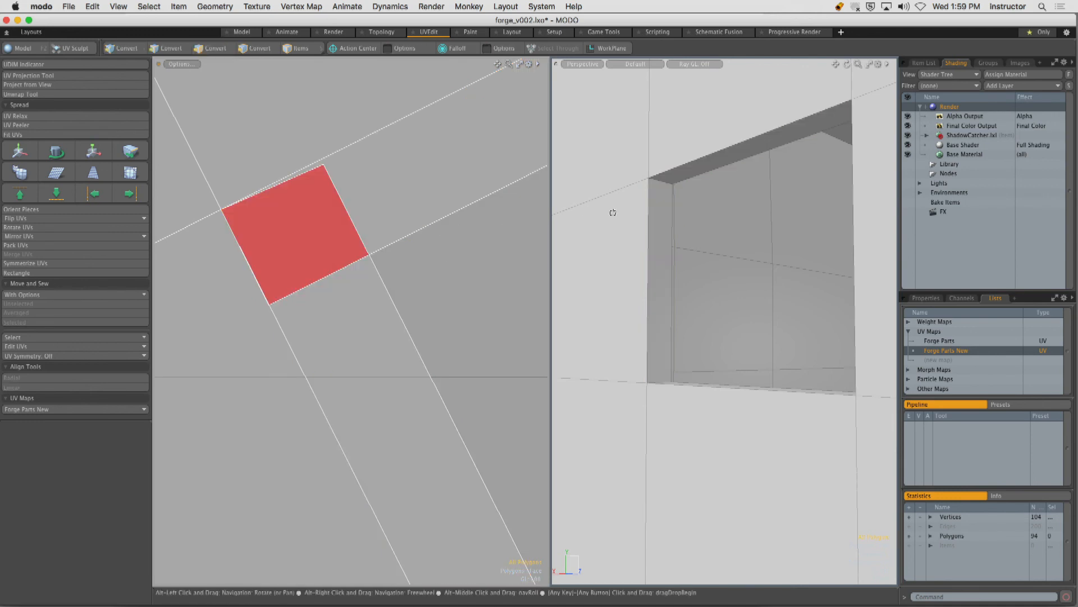
# Sew the red corner piece at the beam's end onto its neighbour.
pyautogui.keyDown('alt'); pyautogui.moveTo(611, 212); pyautogui.dragTo(630, 200); pyautogui.keyUp('alt')
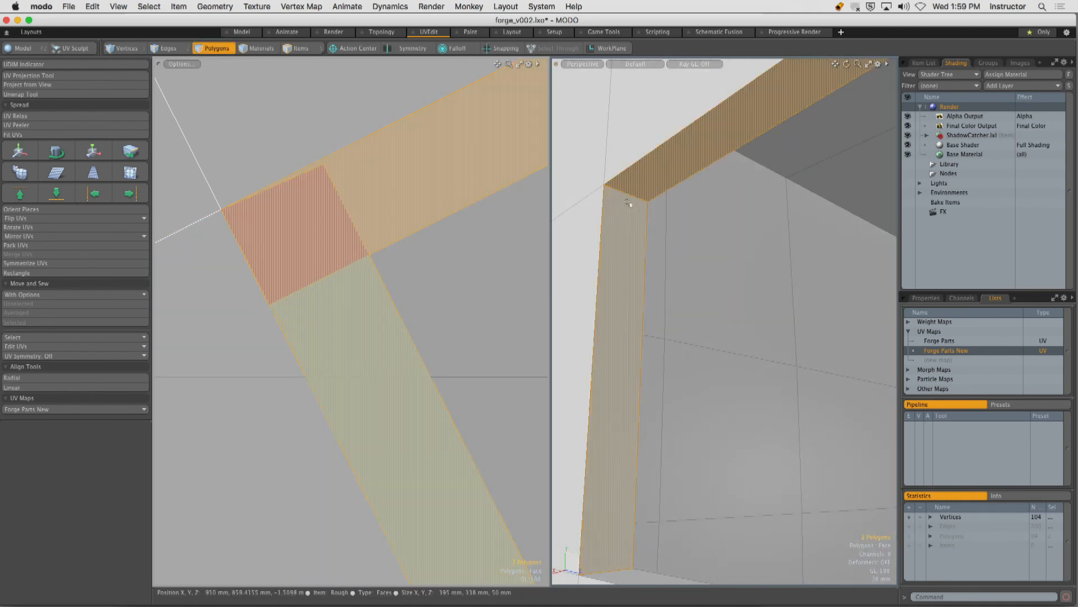
pyautogui.press('2')
pyautogui.click(622, 192)
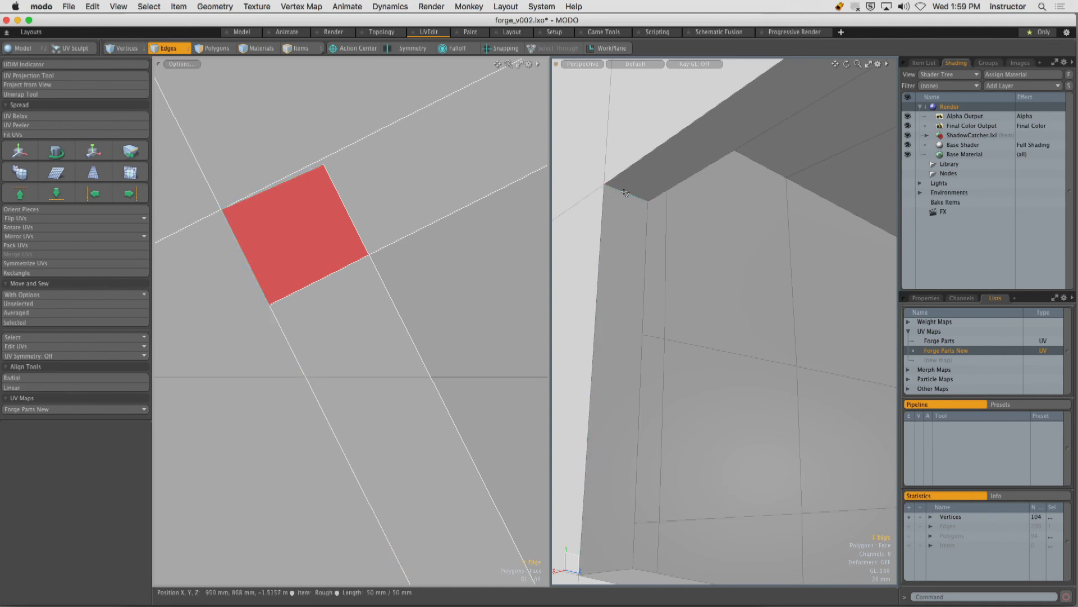
pyautogui.keyDown('ctrl'); pyautogui.moveTo(594, 179); pyautogui.dragTo(664, 206); pyautogui.keyUp('ctrl')
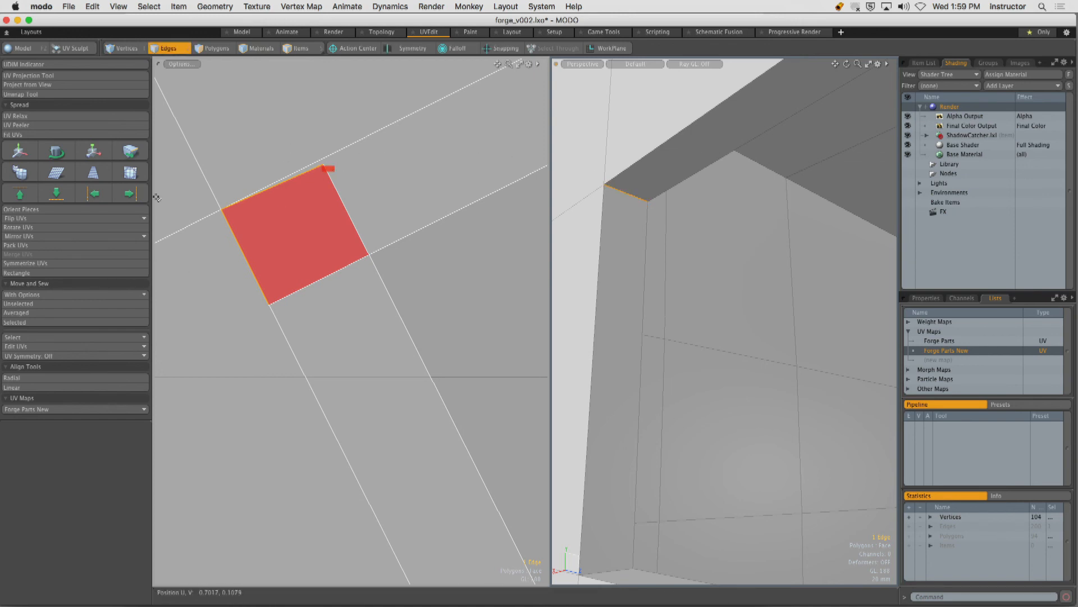
pyautogui.keyDown('alt'); pyautogui.moveTo(283, 188); pyautogui.dragTo(365, 177); pyautogui.keyUp('alt')
pyautogui.keyDown('ctrl'); pyautogui.keyDown('alt'); pyautogui.moveTo(402, 210); pyautogui.dragTo(337, 236); pyautogui.keyUp('alt'); pyautogui.keyUp('ctrl')
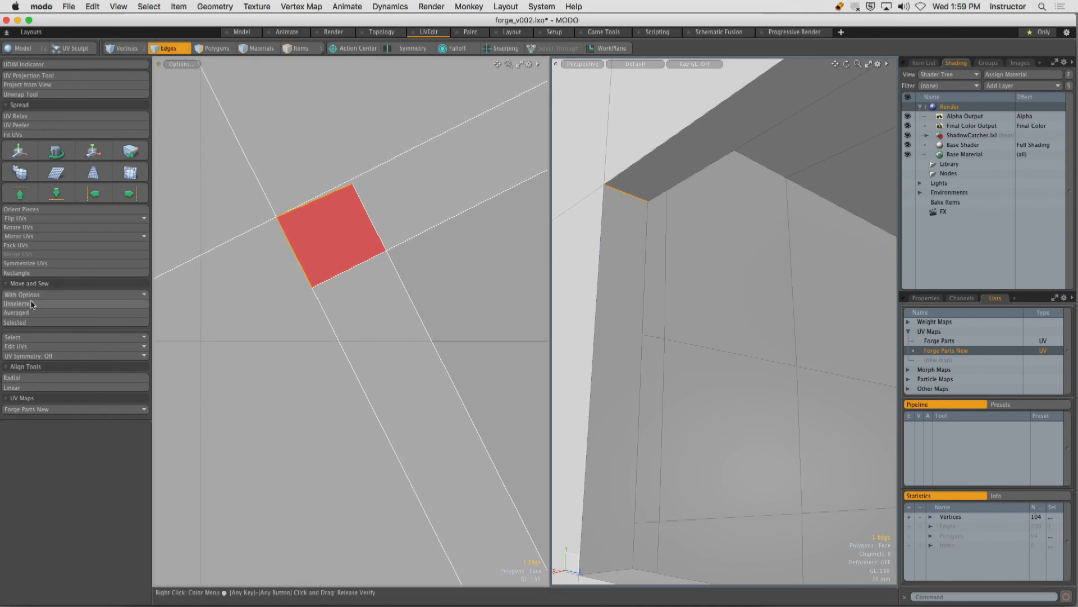
pyautogui.click(34, 322)
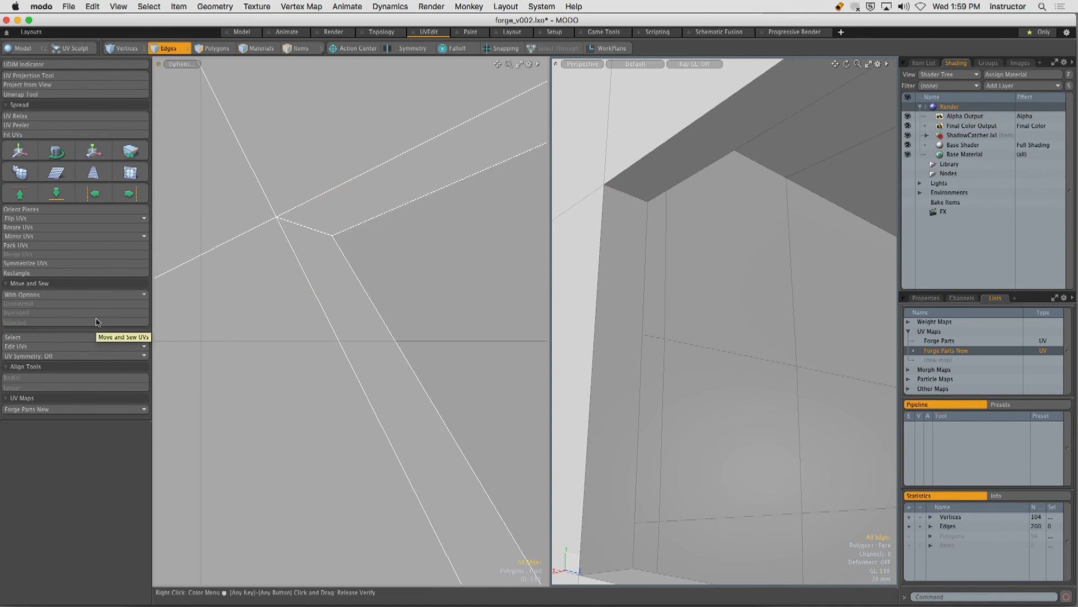
pyautogui.press('super+z')
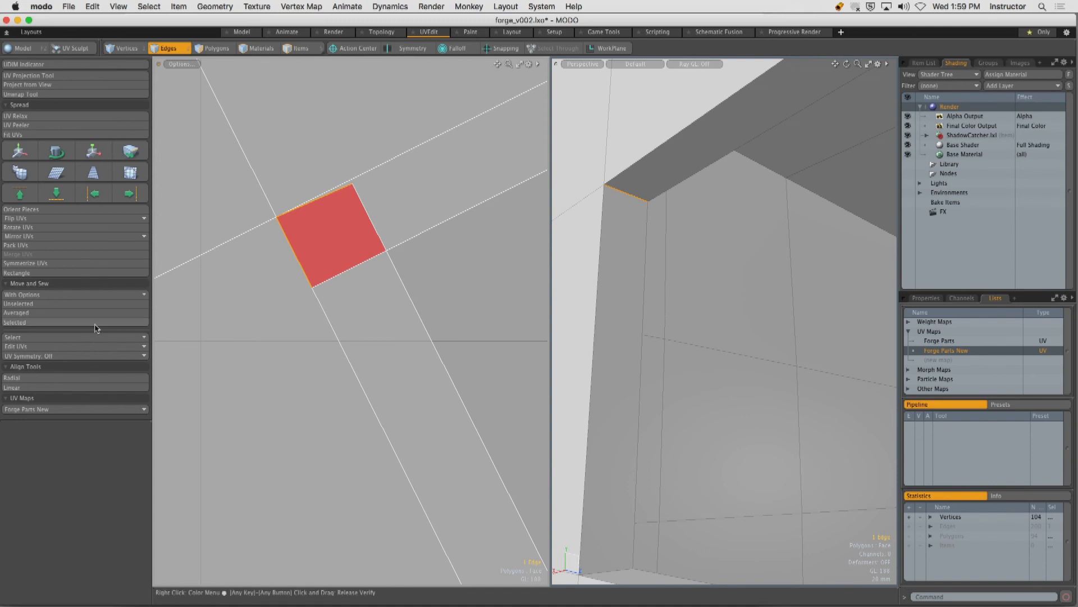
pyautogui.click(95, 324)
pyautogui.press('super+z')
pyautogui.click(63, 324)
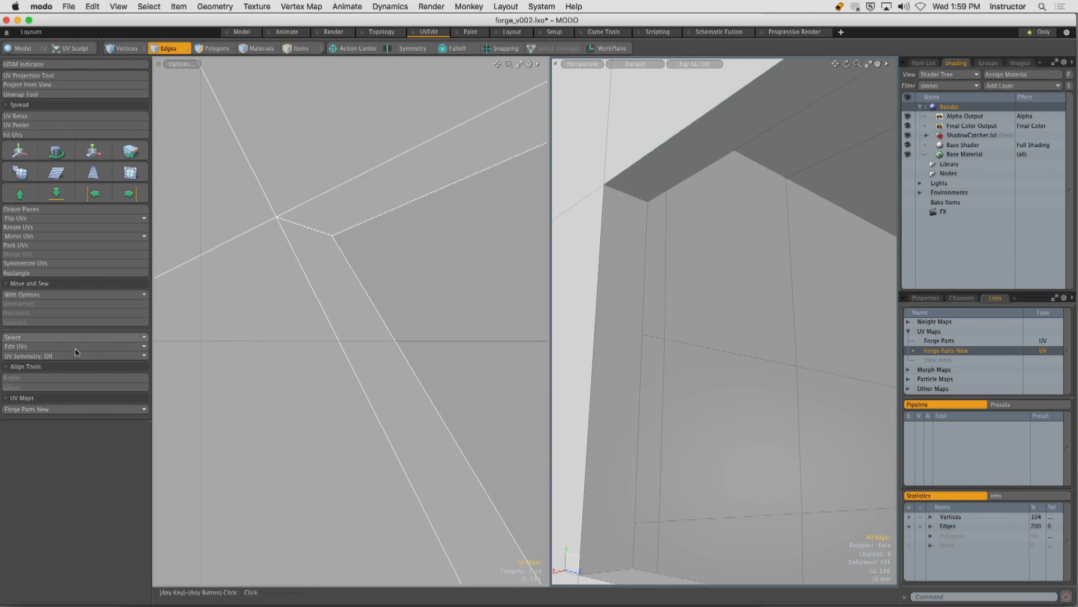
# Sew the next recess corner piece and the bottom-right corner piece closed.
pyautogui.keyDown('ctrl'); pyautogui.keyDown('alt'); pyautogui.moveTo(416, 231); pyautogui.dragTo(328, 246); pyautogui.keyUp('alt'); pyautogui.keyUp('ctrl')
pyautogui.keyDown('alt'); pyautogui.keyDown('shift'); pyautogui.moveTo(445, 189); pyautogui.dragTo(427, 241); pyautogui.keyUp('shift'); pyautogui.keyUp('alt')
pyautogui.keyDown('ctrl'); pyautogui.keyDown('alt'); pyautogui.moveTo(696, 242); pyautogui.dragTo(725, 247); pyautogui.keyUp('alt'); pyautogui.keyUp('ctrl')
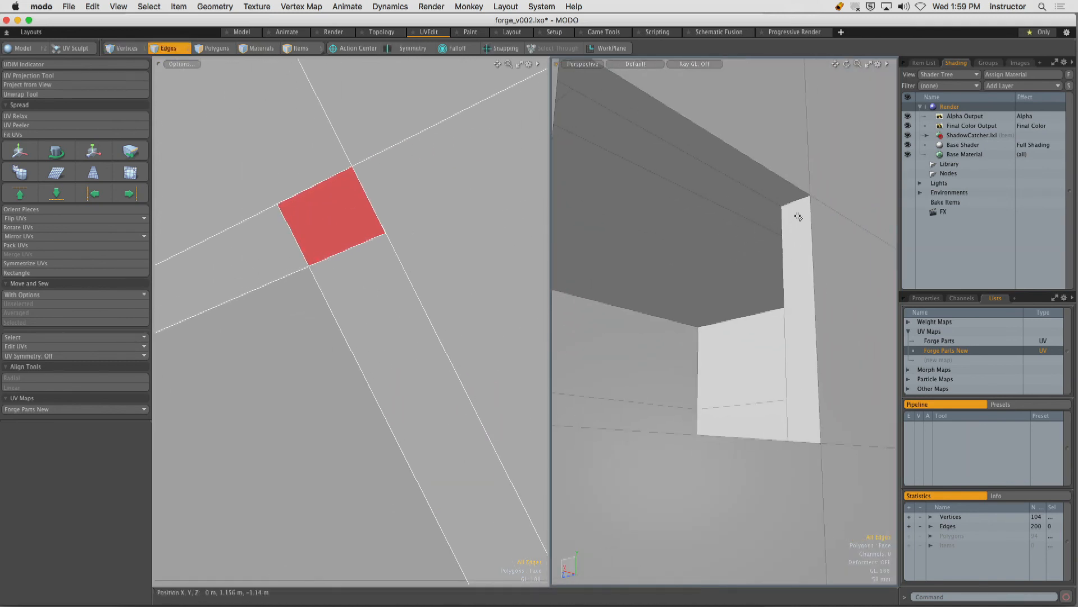
pyautogui.click(795, 201)
pyautogui.click(58, 322)
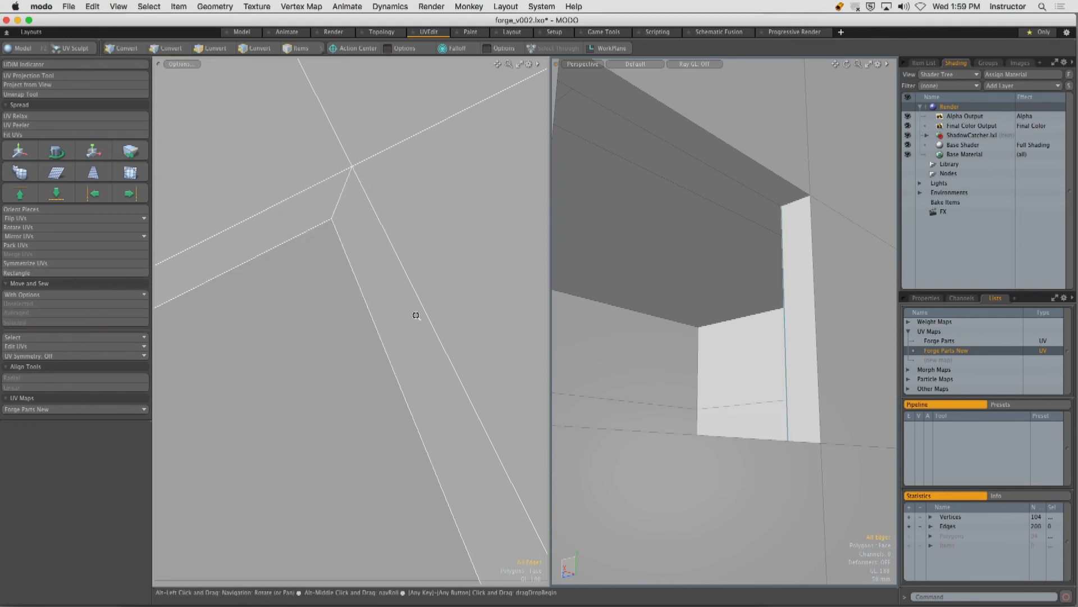
pyautogui.keyDown('ctrl'); pyautogui.keyDown('alt'); pyautogui.moveTo(416, 315); pyautogui.dragTo(375, 349); pyautogui.keyUp('alt'); pyautogui.keyUp('ctrl')
pyautogui.keyDown('alt'); pyautogui.moveTo(643, 397); pyautogui.dragTo(745, 321); pyautogui.keyUp('alt')
pyautogui.click(793, 402)
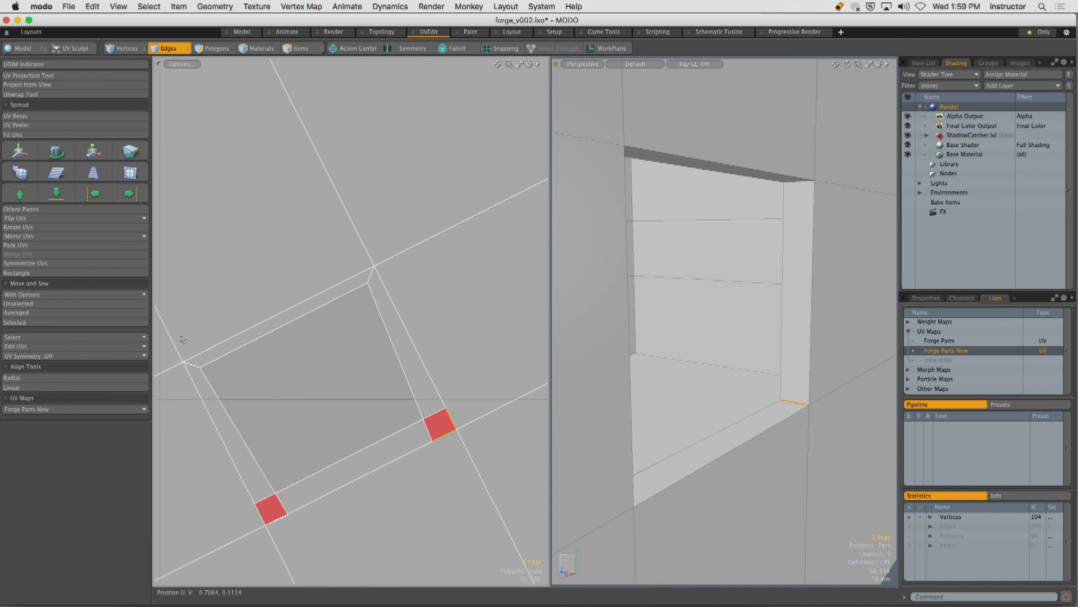
pyautogui.click(84, 323)
# Sew the last bottom-left corner piece and select the L-shaped border strip.
pyautogui.keyDown('alt'); pyautogui.keyDown('shift'); pyautogui.moveTo(304, 404); pyautogui.dragTo(392, 279); pyautogui.keyUp('shift'); pyautogui.keyUp('alt')
pyautogui.keyDown('alt'); pyautogui.moveTo(712, 326); pyautogui.dragTo(658, 346); pyautogui.keyUp('alt')
pyautogui.click(658, 347)
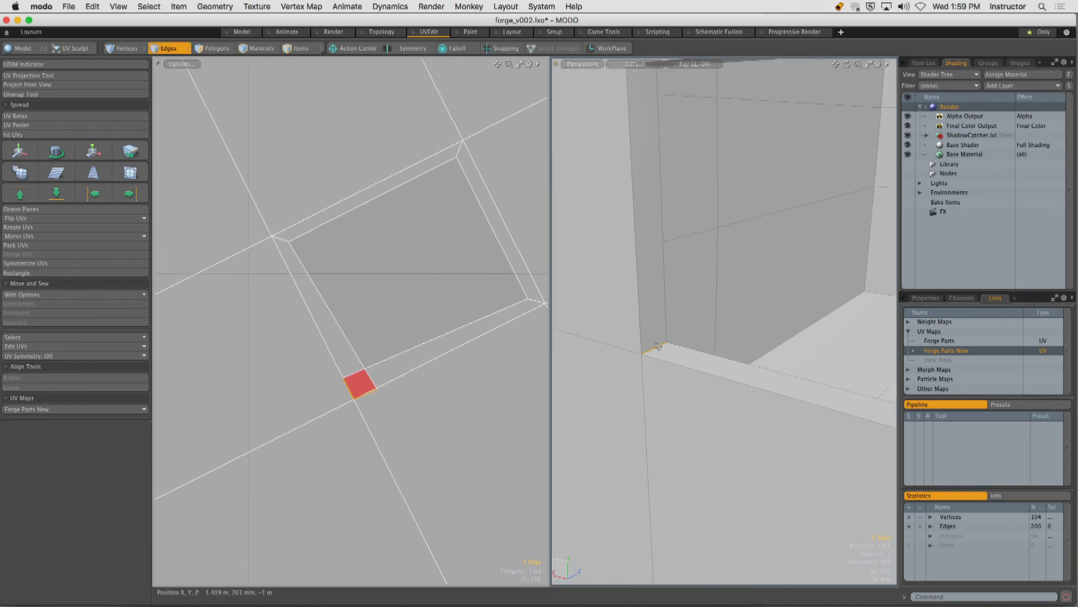
pyautogui.click(84, 322)
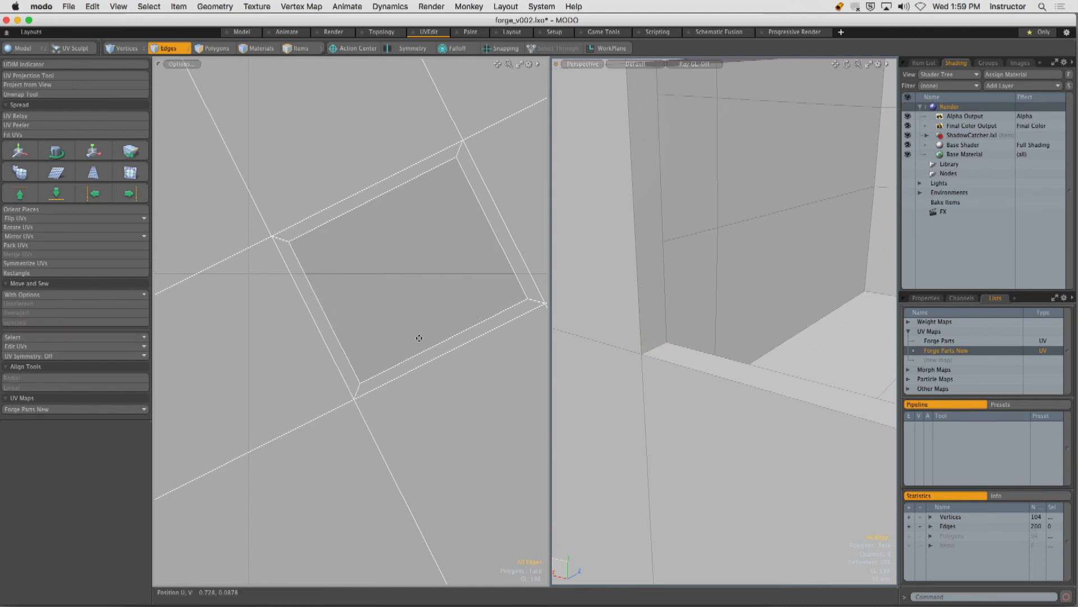
pyautogui.keyDown('alt'); pyautogui.keyDown('shift'); pyautogui.moveTo(419, 338); pyautogui.dragTo(424, 325); pyautogui.keyUp('shift'); pyautogui.keyUp('alt')
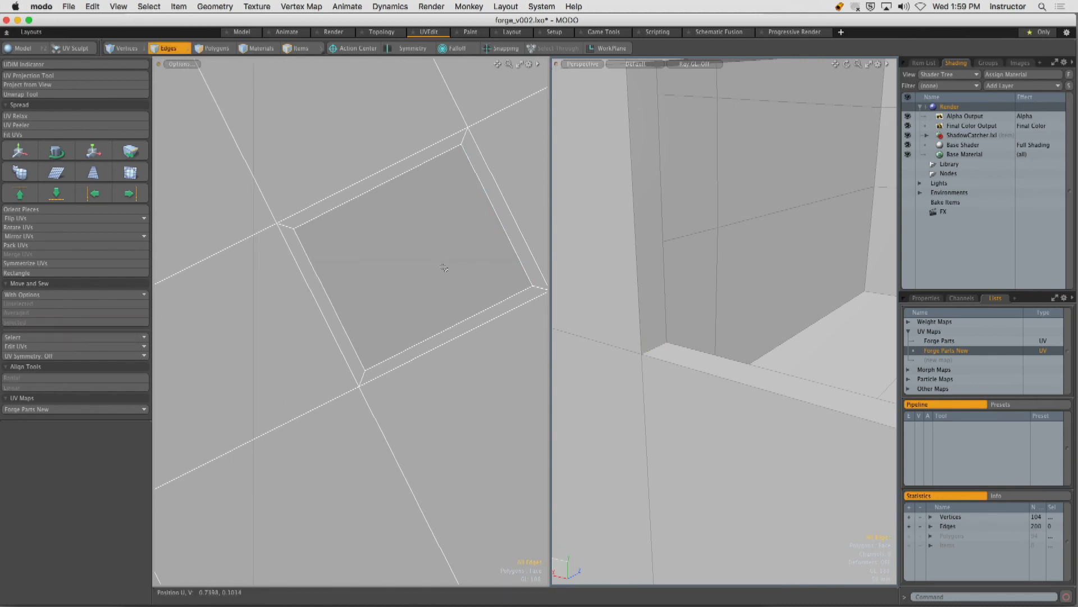
pyautogui.press('3')
pyautogui.click(391, 185)
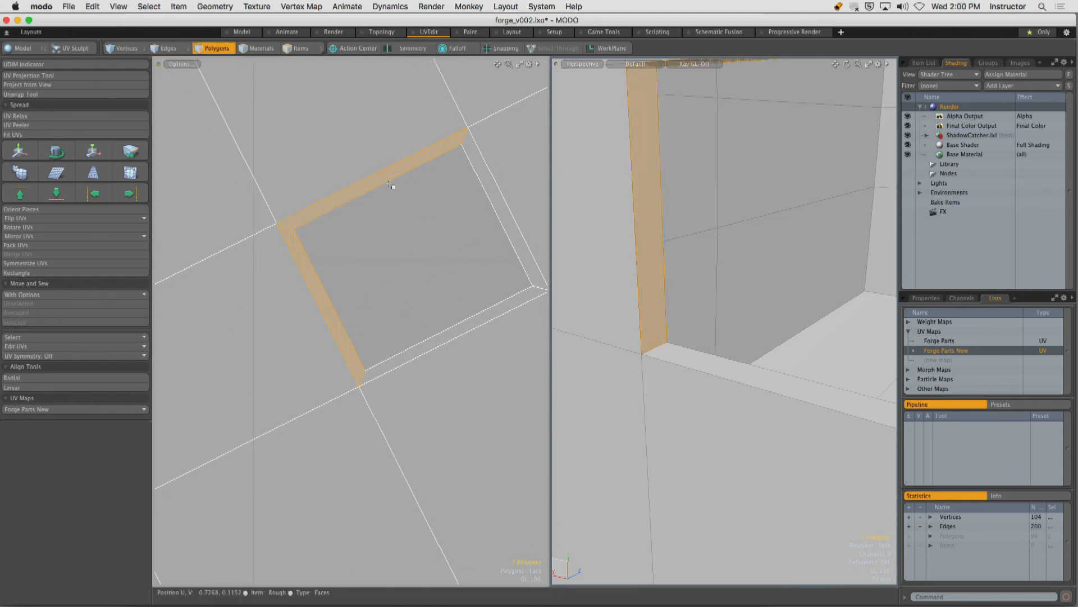
# Scale the window-recess island's inner border edge loop to 90% around the selection centre.
pyautogui.press('2')
pyautogui.click(369, 189)
pyautogui.doubleClick(369, 189)
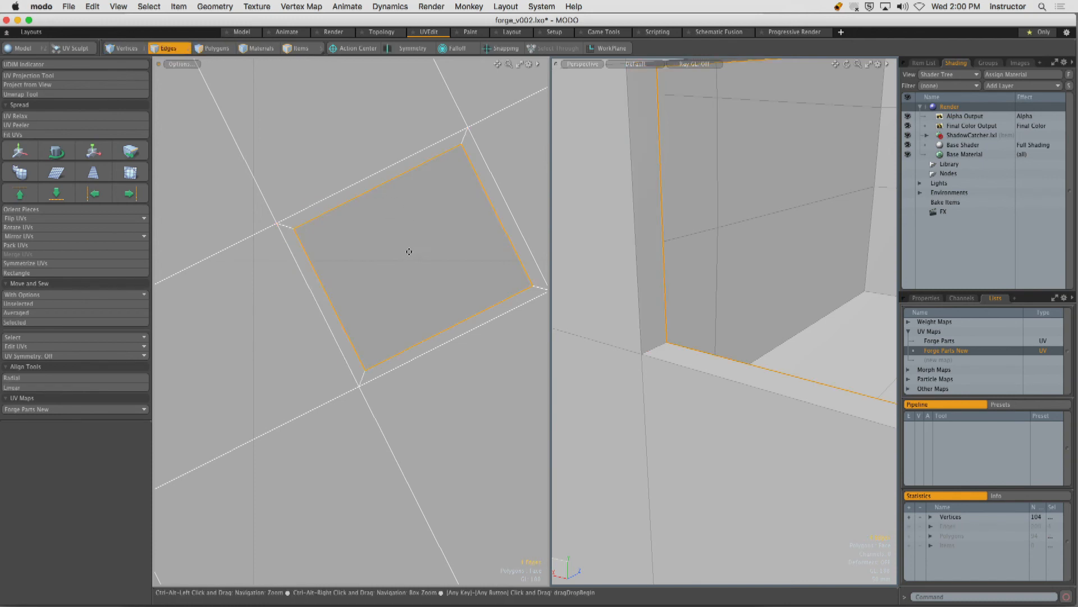
pyautogui.keyDown('alt'); pyautogui.keyDown('shift'); pyautogui.moveTo(409, 251); pyautogui.dragTo(388, 264); pyautogui.keyUp('shift'); pyautogui.keyUp('alt')
pyautogui.press('y')
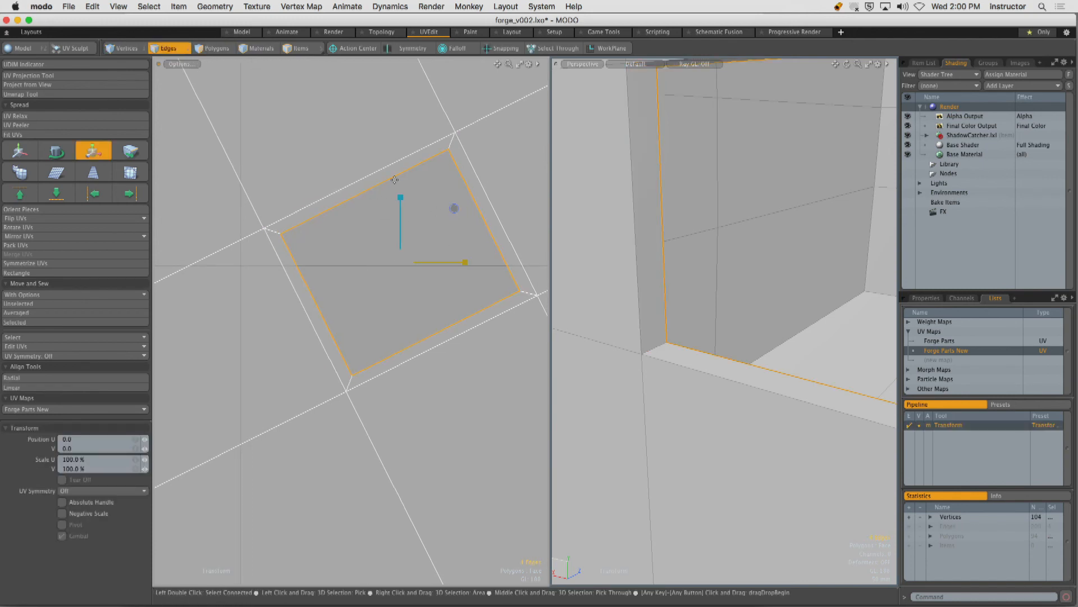
pyautogui.click(358, 47)
pyautogui.click(354, 79)
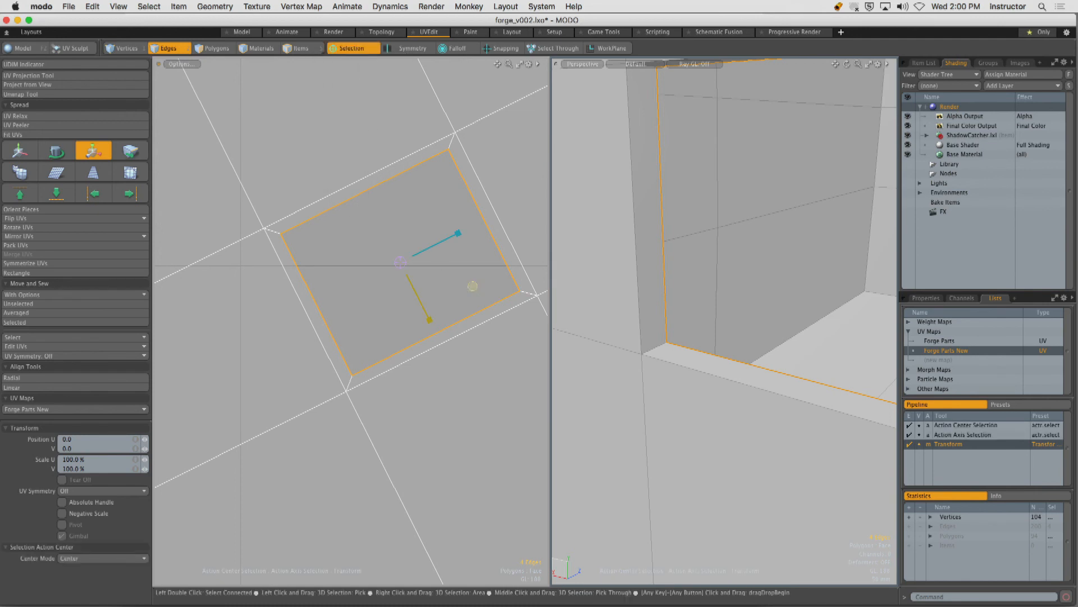
pyautogui.moveTo(472, 286); pyautogui.dragTo(472, 286)
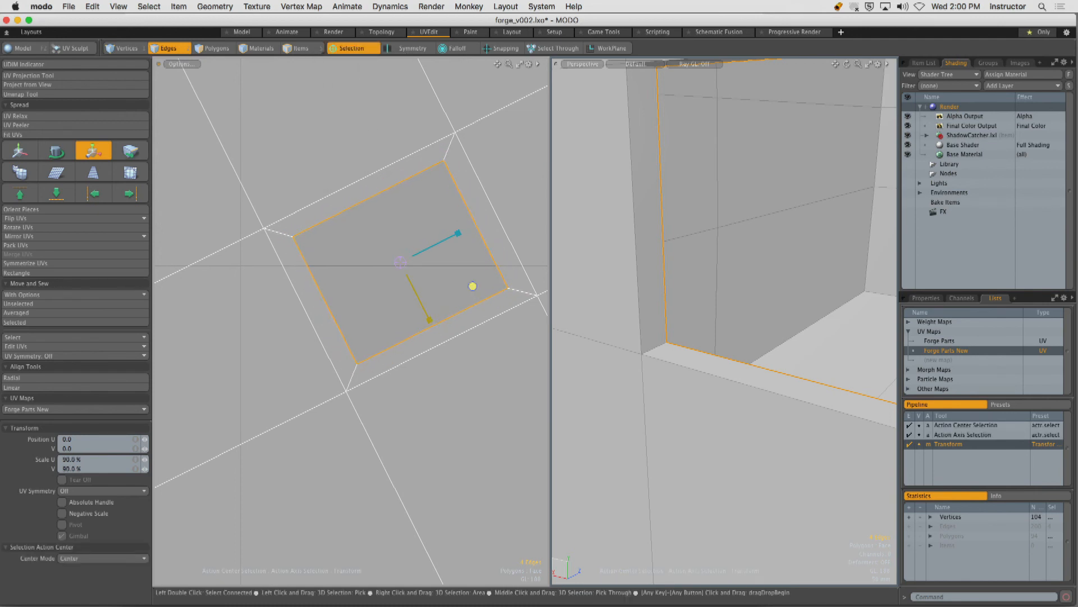
pyautogui.press('Escape')
pyautogui.press('Escape')
# Select a single left jamb polygon of the window opening in polygon mode.
pyautogui.keyDown('ctrl'); pyautogui.keyDown('alt'); pyautogui.moveTo(424, 253); pyautogui.dragTo(397, 253); pyautogui.keyUp('alt'); pyautogui.keyUp('ctrl')
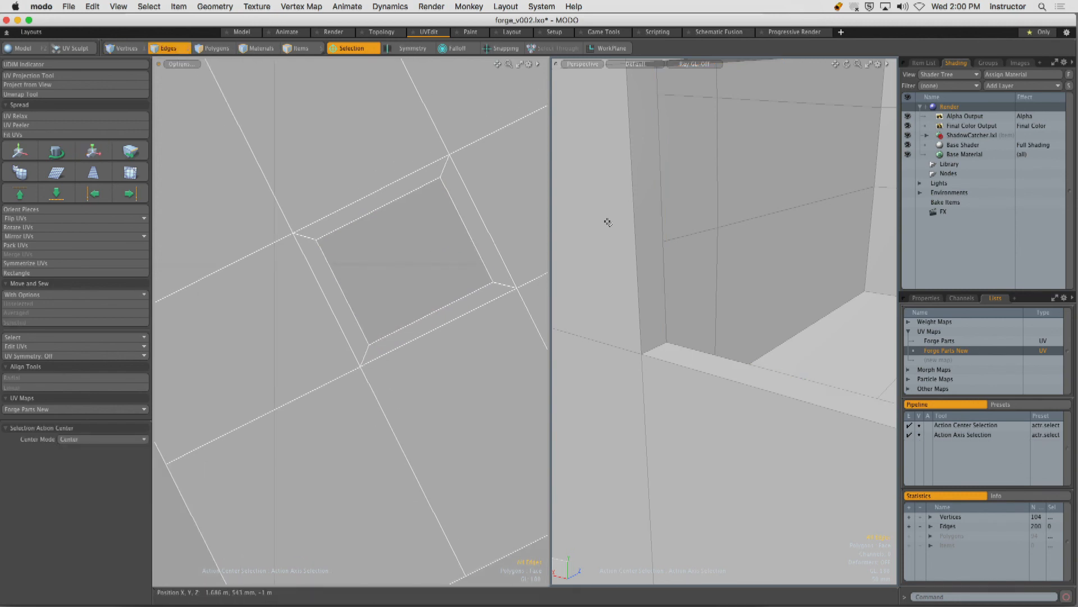
pyautogui.keyDown('ctrl'); pyautogui.keyDown('alt'); pyautogui.moveTo(633, 259); pyautogui.dragTo(630, 284); pyautogui.keyUp('alt'); pyautogui.keyUp('ctrl')
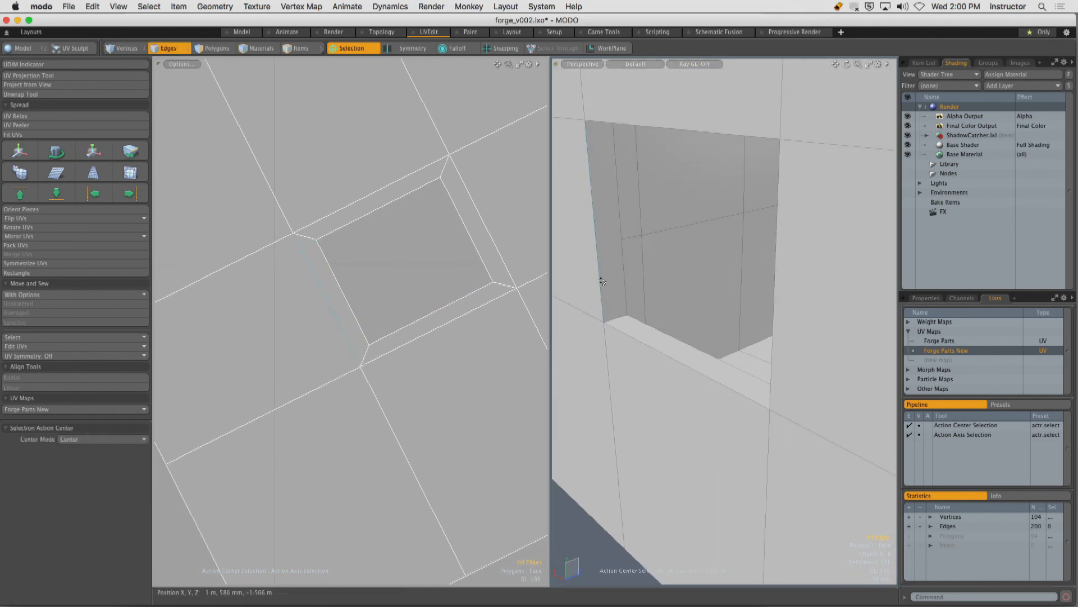
pyautogui.press('3')
pyautogui.click(605, 282)
pyautogui.click(606, 281)
pyautogui.keyDown('alt'); pyautogui.moveTo(452, 255); pyautogui.dragTo(475, 250); pyautogui.keyUp('alt')
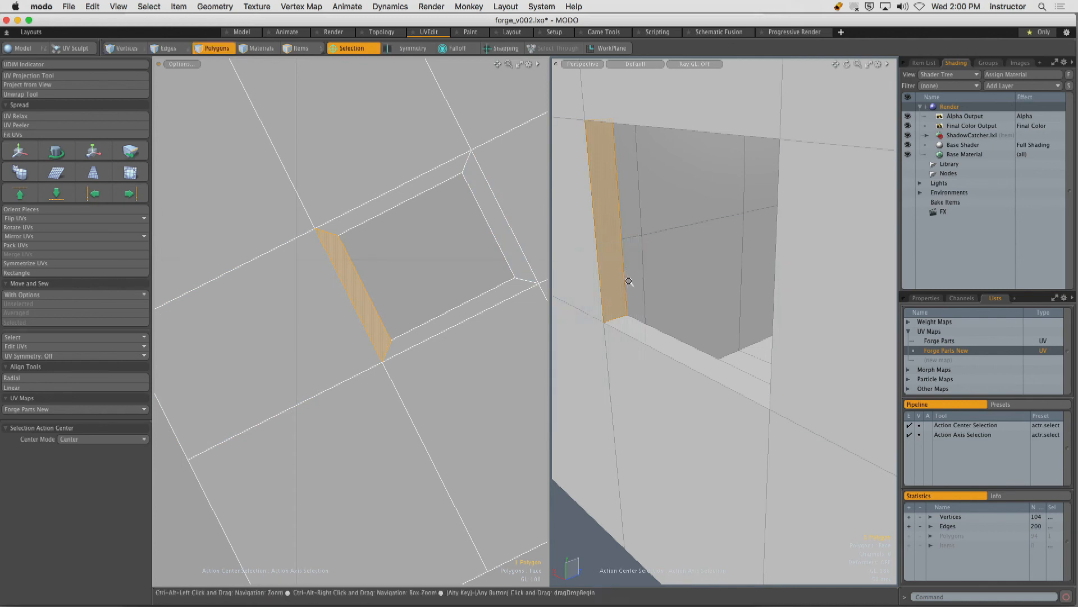
pyautogui.moveTo(625, 277)
pyautogui.keyDown('alt'); pyautogui.mouseDown()
pyautogui.moveTo(658, 293)
pyautogui.moveTo(676, 272)
pyautogui.moveTo(631, 282)
pyautogui.moveTo(648, 212)
pyautogui.moveTo(573, 231)
pyautogui.moveTo(601, 226)
pyautogui.moveTo(583, 285)
pyautogui.moveTo(641, 267)
pyautogui.moveTo(660, 220)
pyautogui.moveTo(654, 192)
pyautogui.moveTo(725, 211)
pyautogui.moveTo(663, 291)
pyautogui.mouseUp(); pyautogui.keyUp('alt')
pyautogui.click(582, 284)
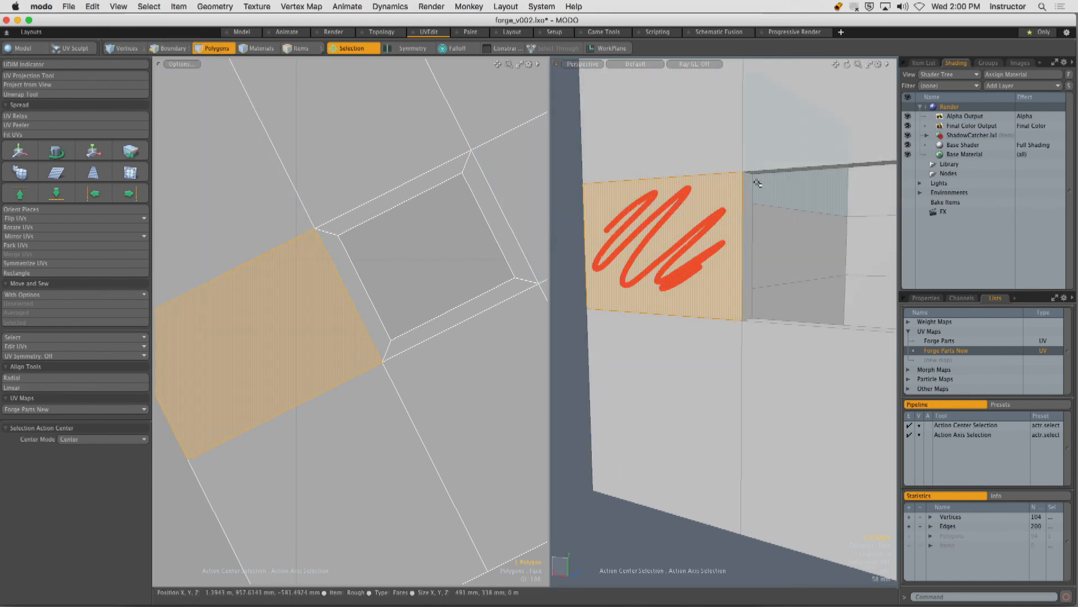
pyautogui.moveTo(749, 180); pyautogui.dragTo(747, 313)
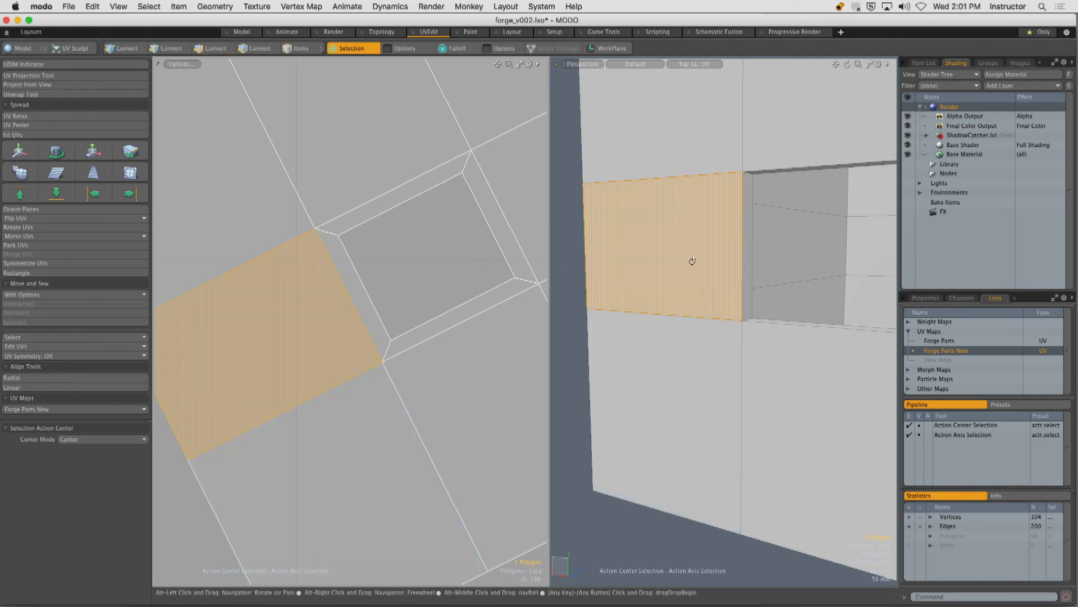
# Enable Show UV Boundaries in the 3D viewport's Active Meshes settings to outline seams on the wall.
pyautogui.keyDown('alt'); pyautogui.moveTo(693, 261); pyautogui.dragTo(635, 277); pyautogui.keyUp('alt')
pyautogui.click(577, 287)
pyautogui.press('o')
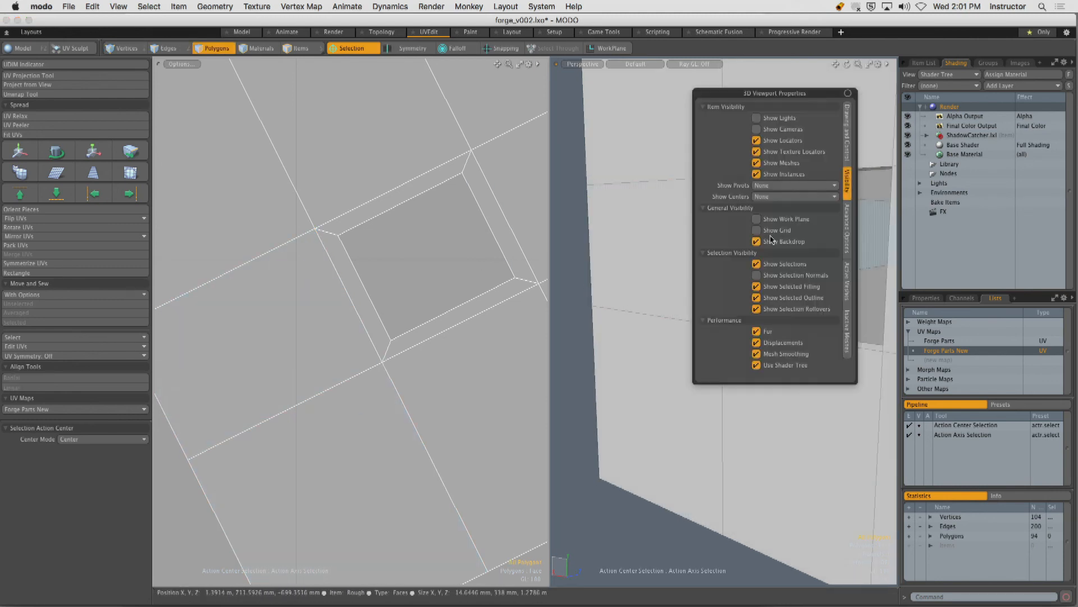
pyautogui.moveTo(782, 90); pyautogui.dragTo(708, 90)
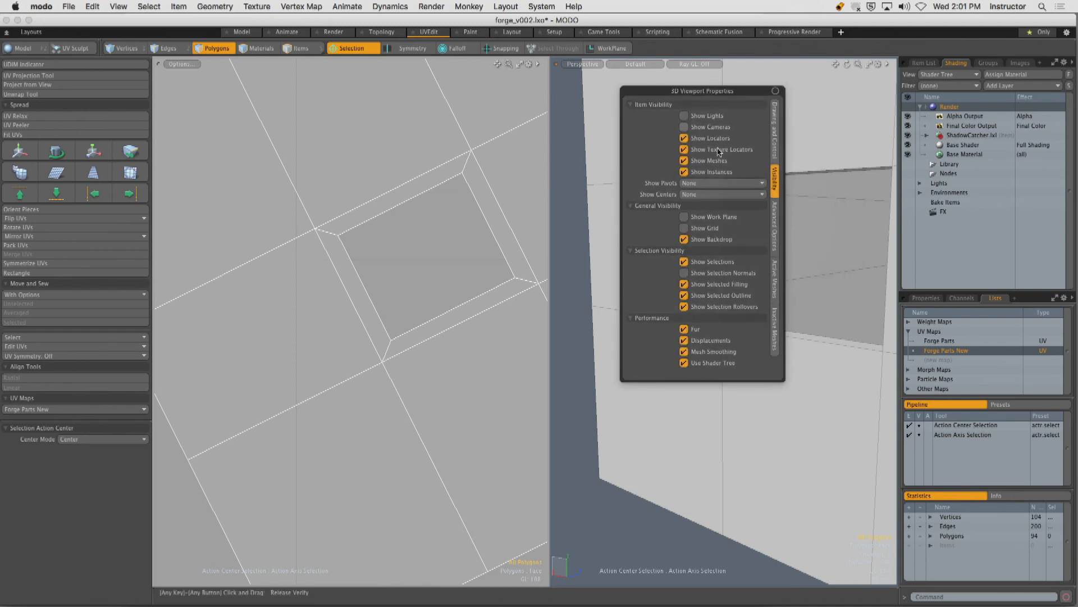
pyautogui.click(775, 286)
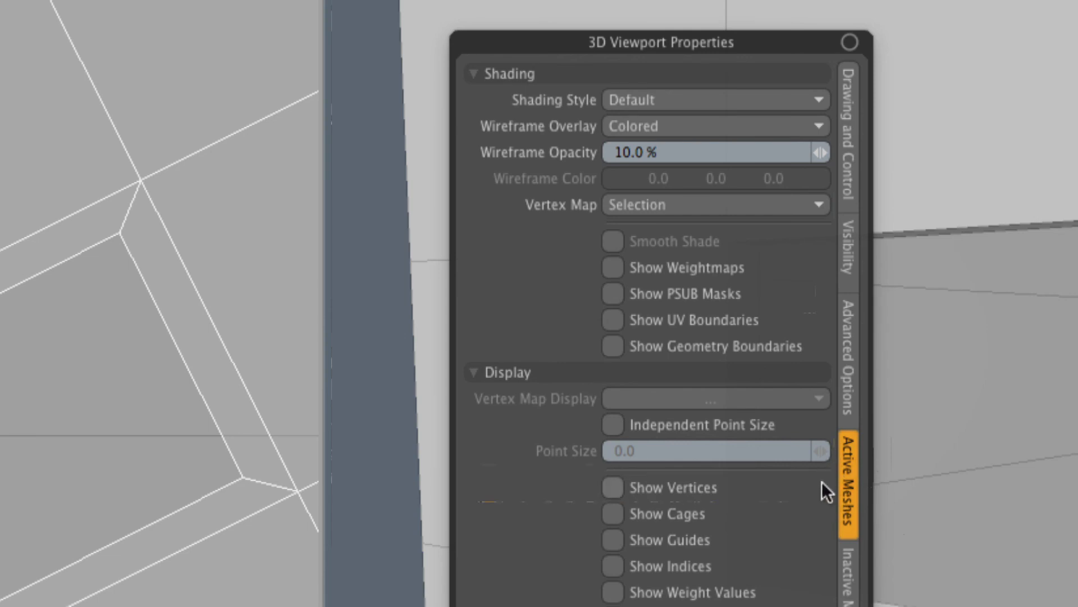
pyautogui.click(654, 316)
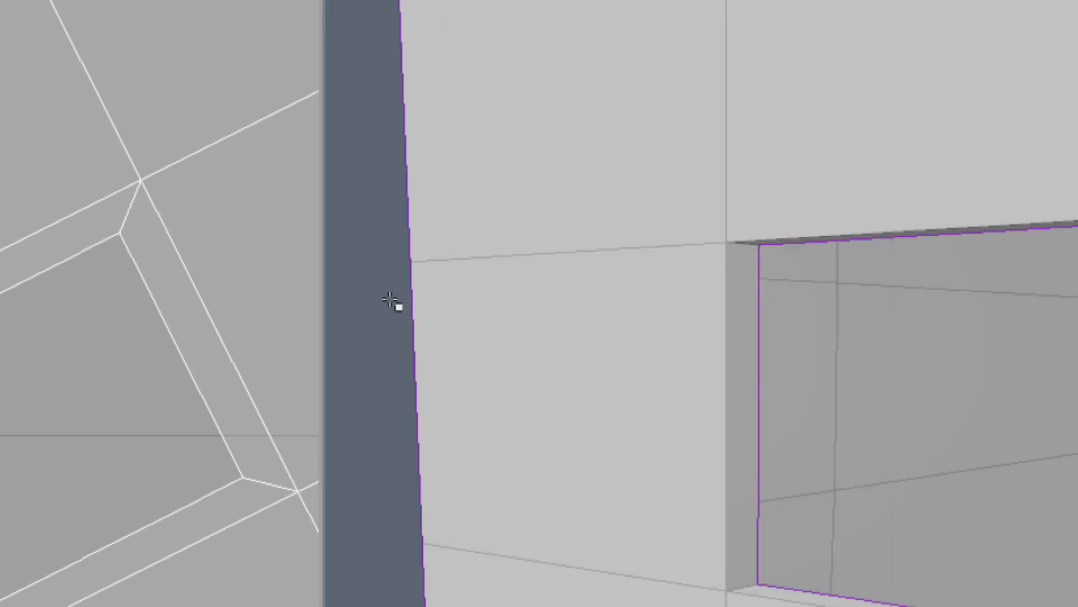
pyautogui.moveTo(799, 205)
pyautogui.keyDown('ctrl'); pyautogui.keyDown('alt'); pyautogui.mouseDown()
pyautogui.moveTo(676, 264)
pyautogui.moveTo(638, 262)
pyautogui.moveTo(864, 303)
pyautogui.mouseUp(); pyautogui.keyUp('alt'); pyautogui.keyUp('ctrl')
pyautogui.click(719, 268)
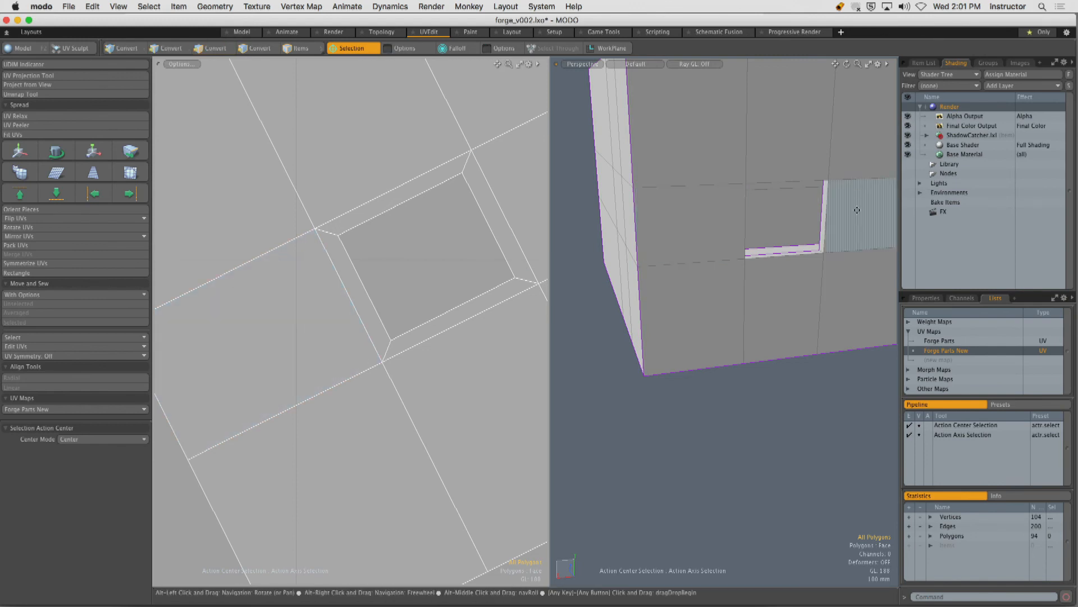
# Frame the window opening's thin side polygon in both the 3D and UV views.
pyautogui.keyDown('alt'); pyautogui.keyDown('shift'); pyautogui.moveTo(810, 163); pyautogui.dragTo(696, 306); pyautogui.keyUp('shift'); pyautogui.keyUp('alt')
pyautogui.keyDown('ctrl'); pyautogui.keyDown('alt'); pyautogui.moveTo(696, 306); pyautogui.dragTo(663, 295); pyautogui.keyUp('alt'); pyautogui.keyUp('ctrl')
pyautogui.moveTo(662, 295)
pyautogui.keyDown('alt'); pyautogui.keyDown('shift'); pyautogui.mouseDown()
pyautogui.moveTo(665, 327)
pyautogui.moveTo(646, 296)
pyautogui.moveTo(651, 315)
pyautogui.moveTo(814, 328)
pyautogui.moveTo(655, 304)
pyautogui.mouseUp(); pyautogui.keyUp('shift'); pyautogui.keyUp('alt')
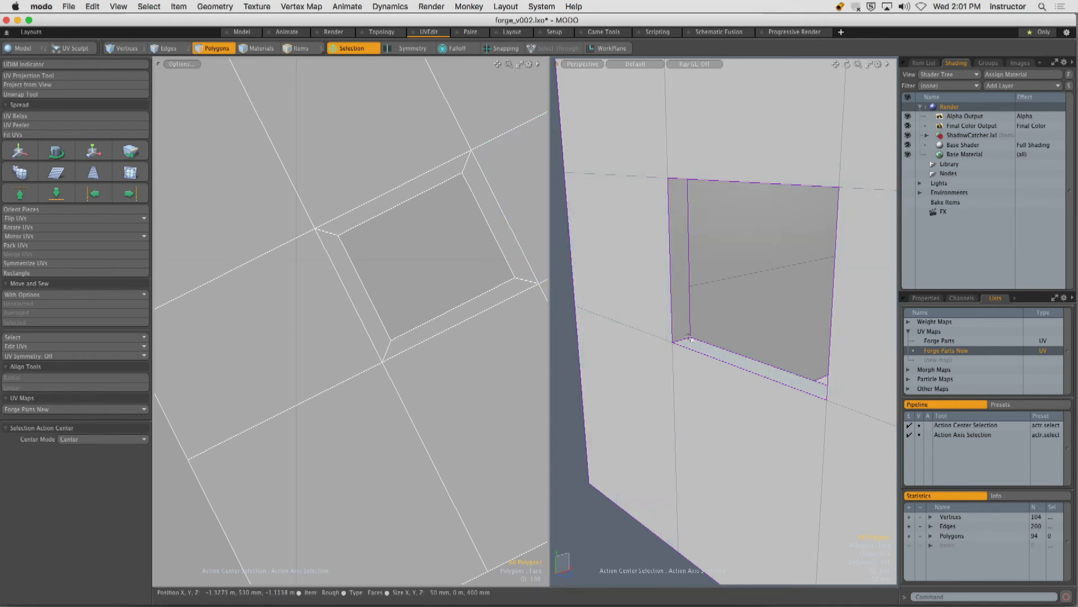
pyautogui.click(686, 288)
pyautogui.hotkey('shift', 'a')
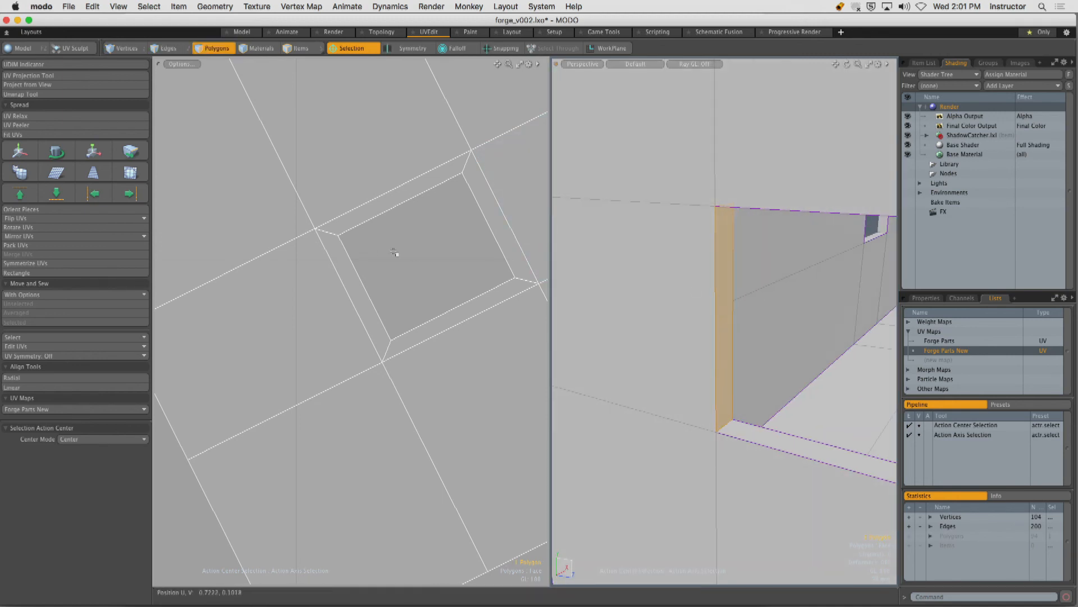
pyautogui.hotkey('shift', 'a')
pyautogui.keyDown('ctrl'); pyautogui.keyDown('alt'); pyautogui.moveTo(392, 288); pyautogui.dragTo(255, 315); pyautogui.keyUp('alt'); pyautogui.keyUp('ctrl')
pyautogui.keyDown('alt'); pyautogui.keyDown('shift'); pyautogui.moveTo(312, 326); pyautogui.dragTo(448, 224); pyautogui.keyUp('shift'); pyautogui.keyUp('alt')
pyautogui.keyDown('alt'); pyautogui.keyDown('shift'); pyautogui.moveTo(382, 203); pyautogui.dragTo(330, 342); pyautogui.keyUp('shift'); pyautogui.keyUp('alt')
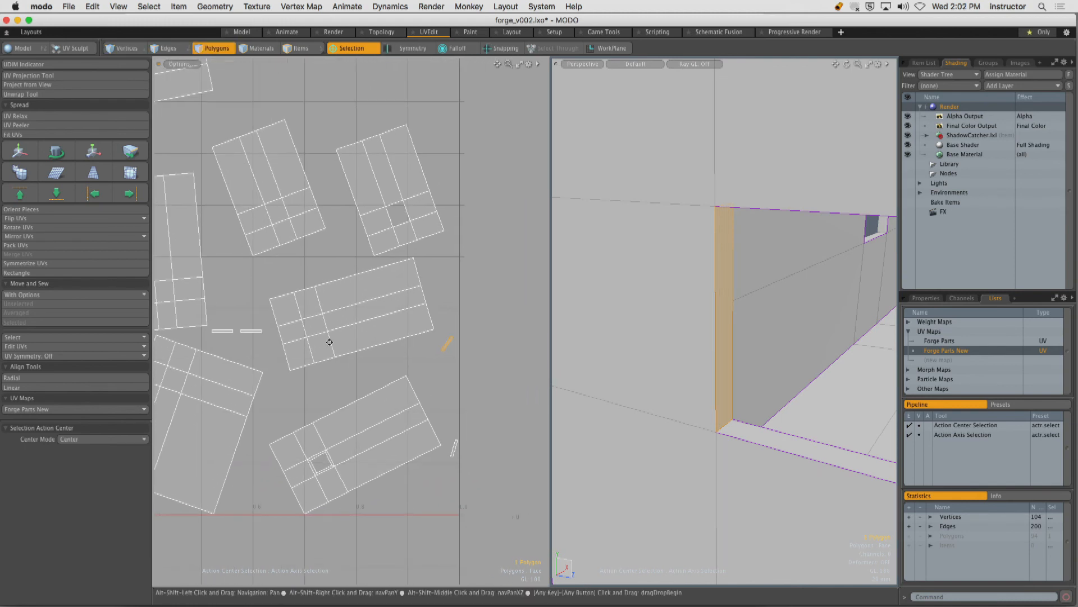
pyautogui.keyDown('ctrl'); pyautogui.keyDown('alt'); pyautogui.moveTo(406, 219); pyautogui.dragTo(389, 253); pyautogui.keyUp('alt'); pyautogui.keyUp('ctrl')
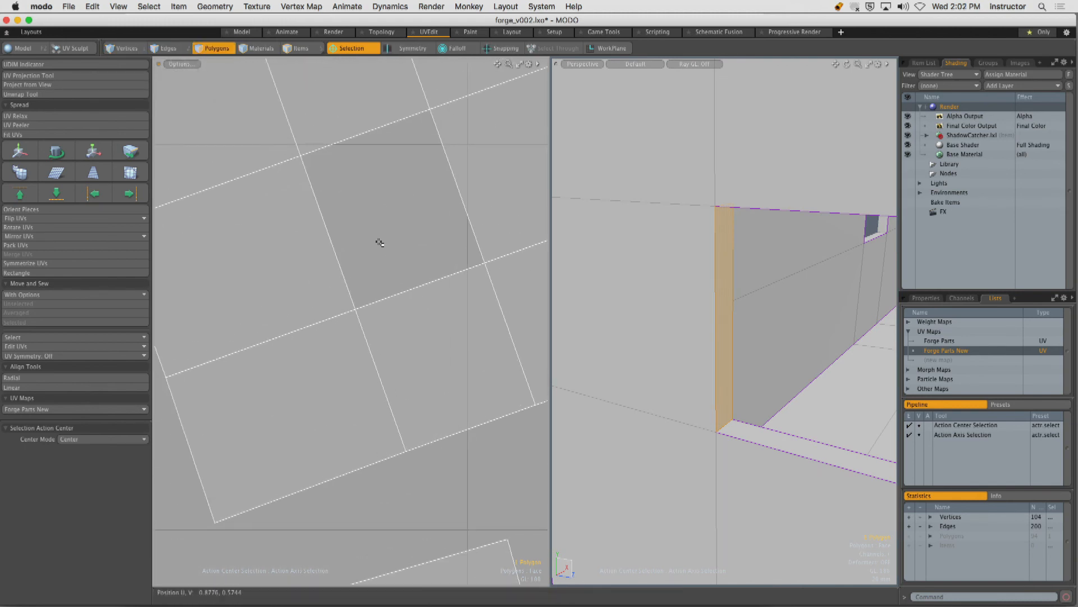
# Sew the opening's border, top, right and middle edges and bottom corner edge onto the wall island.
pyautogui.press('2')
pyautogui.click(331, 245)
pyautogui.click(17, 322)
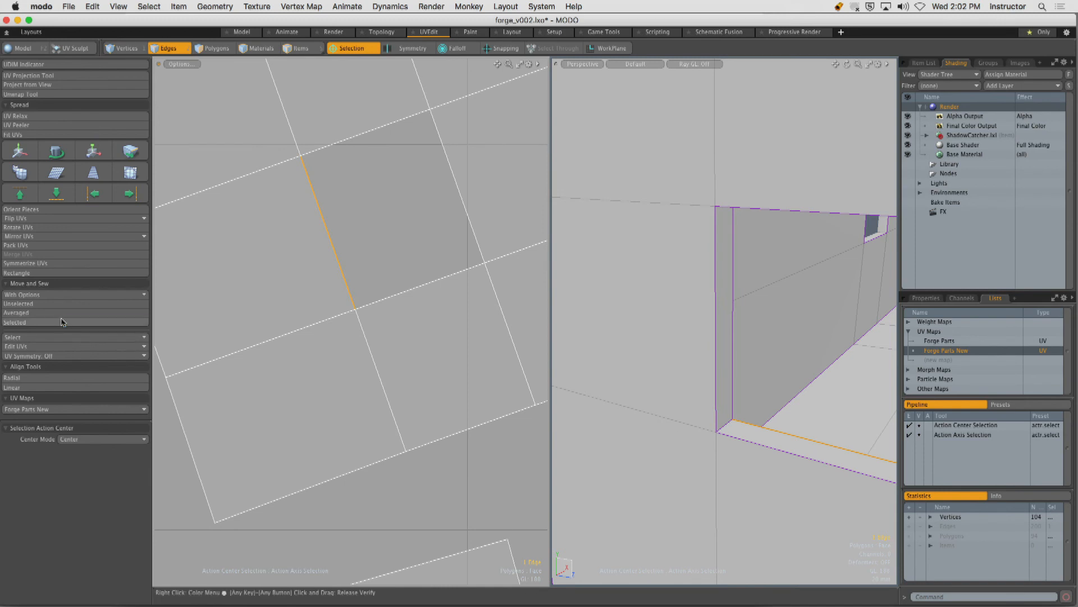
pyautogui.click(339, 144)
pyautogui.click(17, 324)
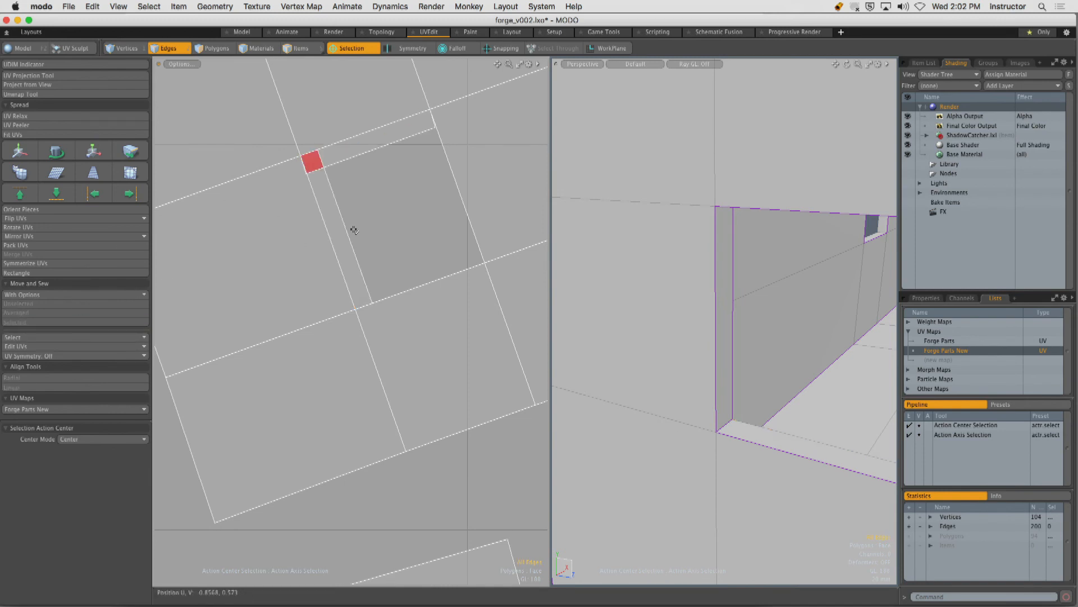
pyautogui.click(447, 182)
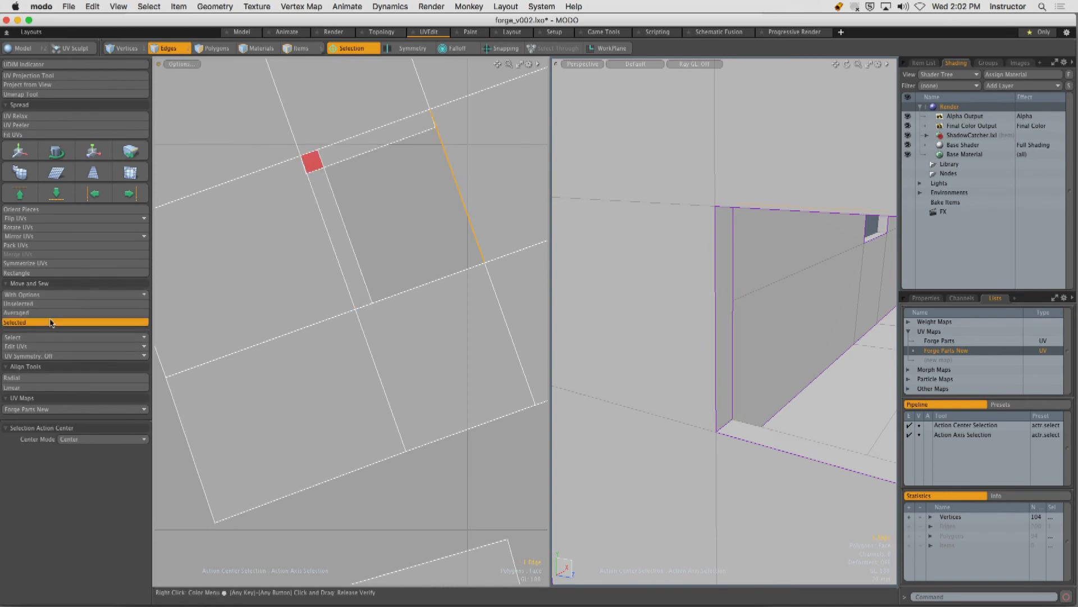
pyautogui.click(17, 322)
pyautogui.click(416, 301)
pyautogui.click(34, 322)
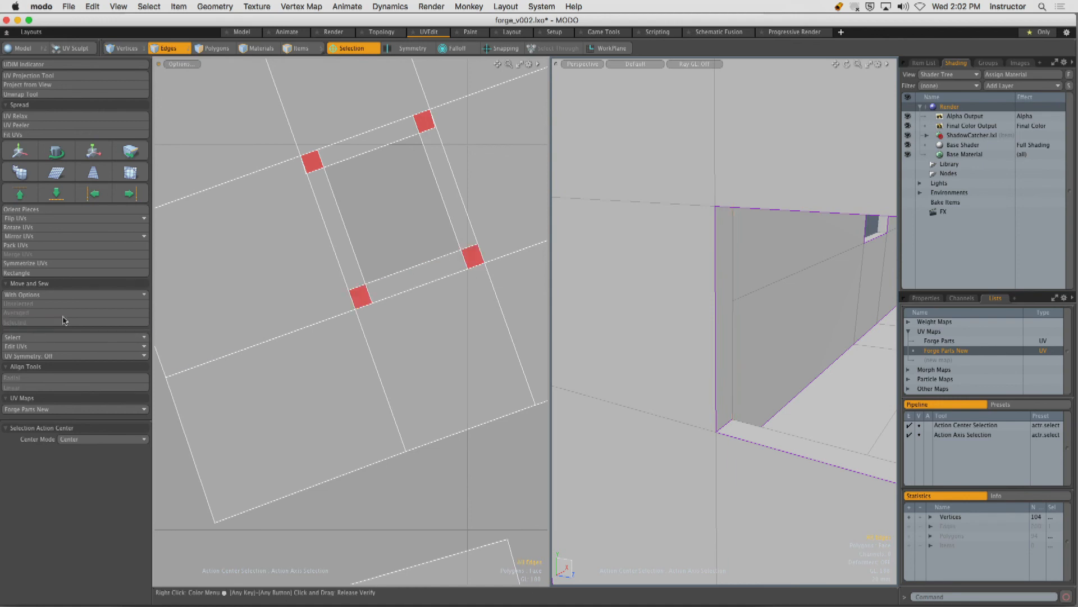
pyautogui.click(727, 425)
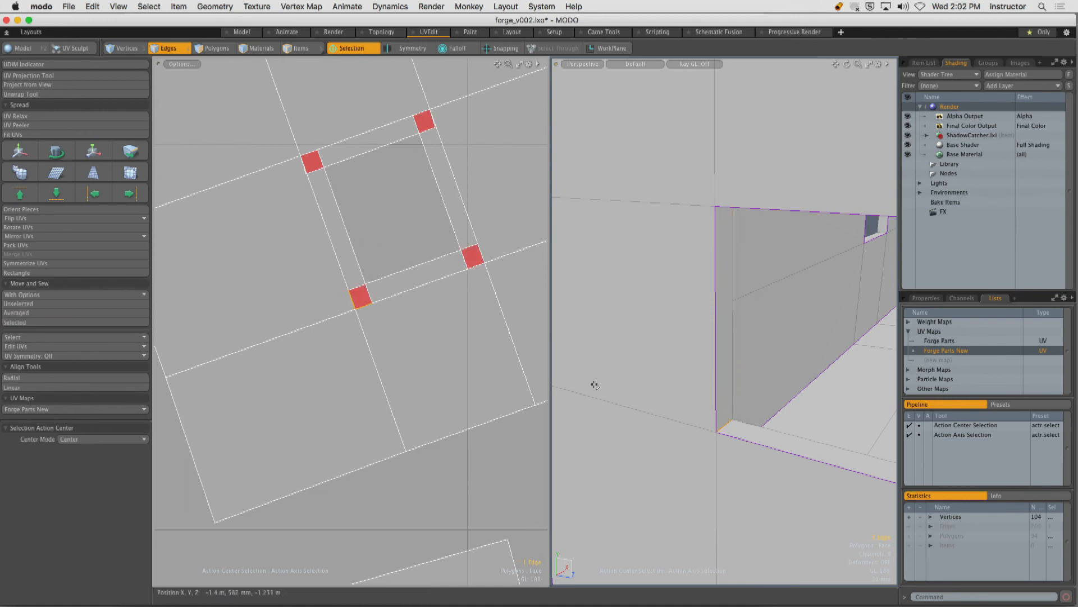
pyautogui.click(17, 323)
# Sew the remaining short corner edges of the window opening together.
pyautogui.keyDown('alt'); pyautogui.moveTo(672, 328); pyautogui.dragTo(691, 247); pyautogui.keyUp('alt')
pyautogui.click(698, 246)
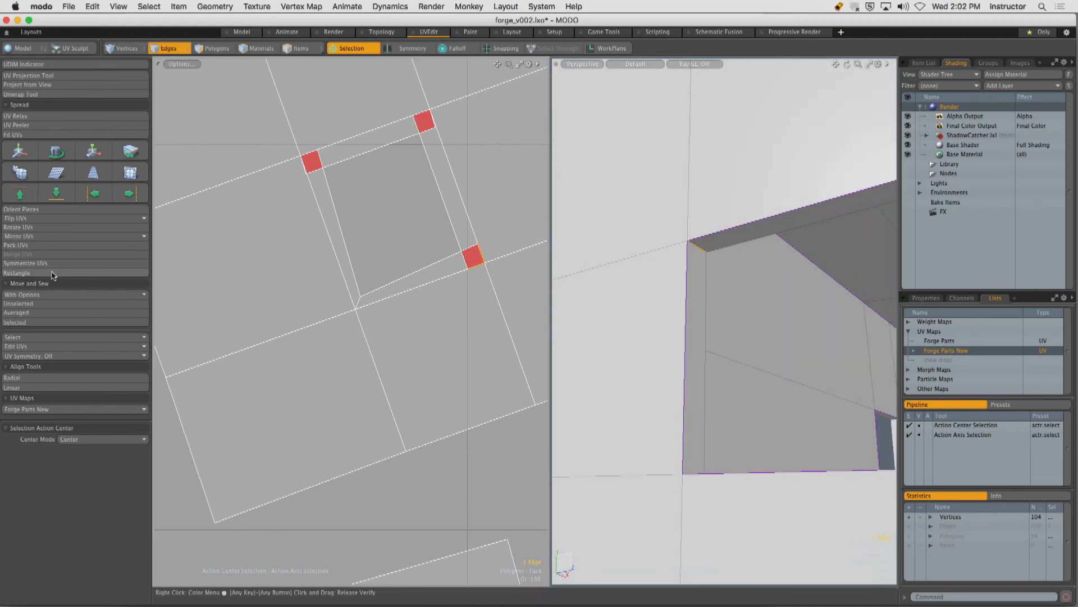
pyautogui.click(39, 323)
pyautogui.keyDown('alt'); pyautogui.moveTo(646, 262); pyautogui.dragTo(801, 255); pyautogui.keyUp('alt')
pyautogui.click(786, 240)
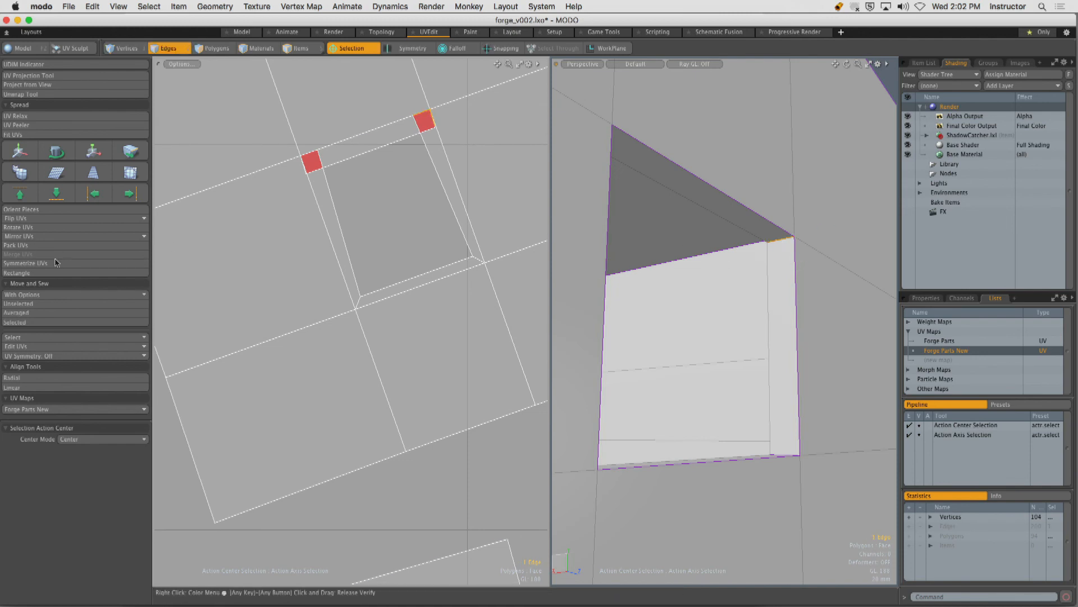
pyautogui.click(51, 327)
pyautogui.moveTo(691, 315)
pyautogui.keyDown('alt'); pyautogui.mouseDown()
pyautogui.moveTo(760, 354)
pyautogui.moveTo(765, 388)
pyautogui.mouseUp(); pyautogui.keyUp('alt')
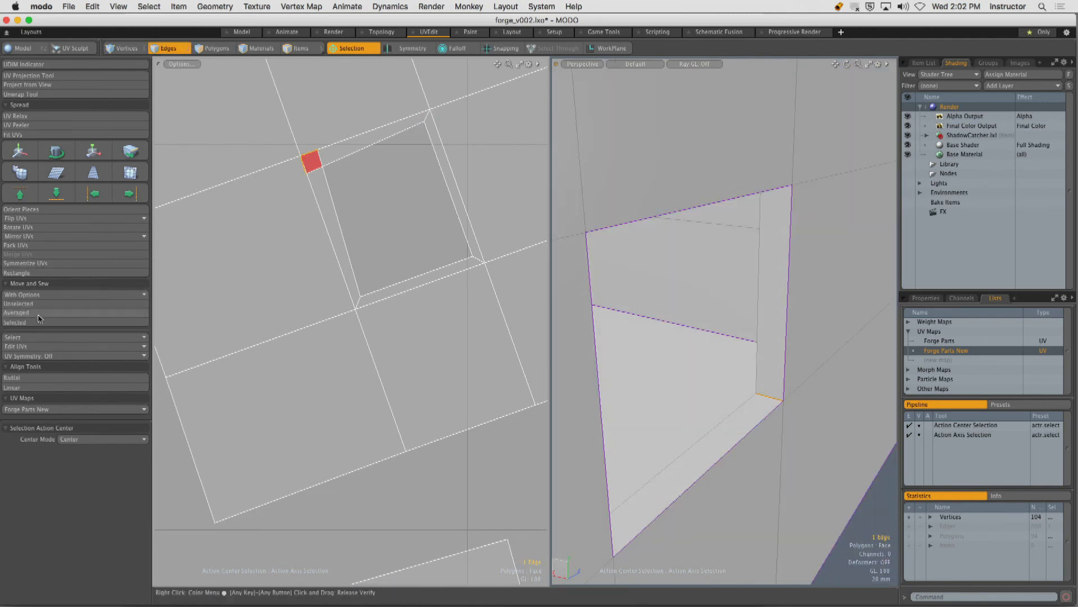
pyautogui.click(33, 322)
pyautogui.click(730, 296)
# Scale the opening's inner border loop down to 92%.
pyautogui.keyDown('alt'); pyautogui.moveTo(730, 296); pyautogui.dragTo(573, 255); pyautogui.keyUp('alt')
pyautogui.doubleClick(337, 151)
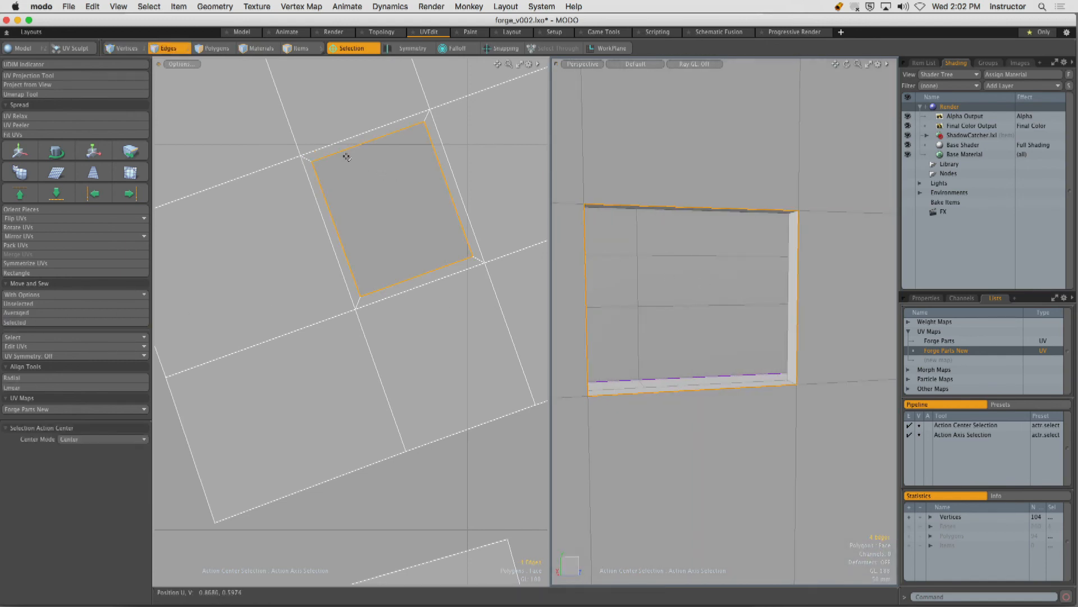
pyautogui.press('y')
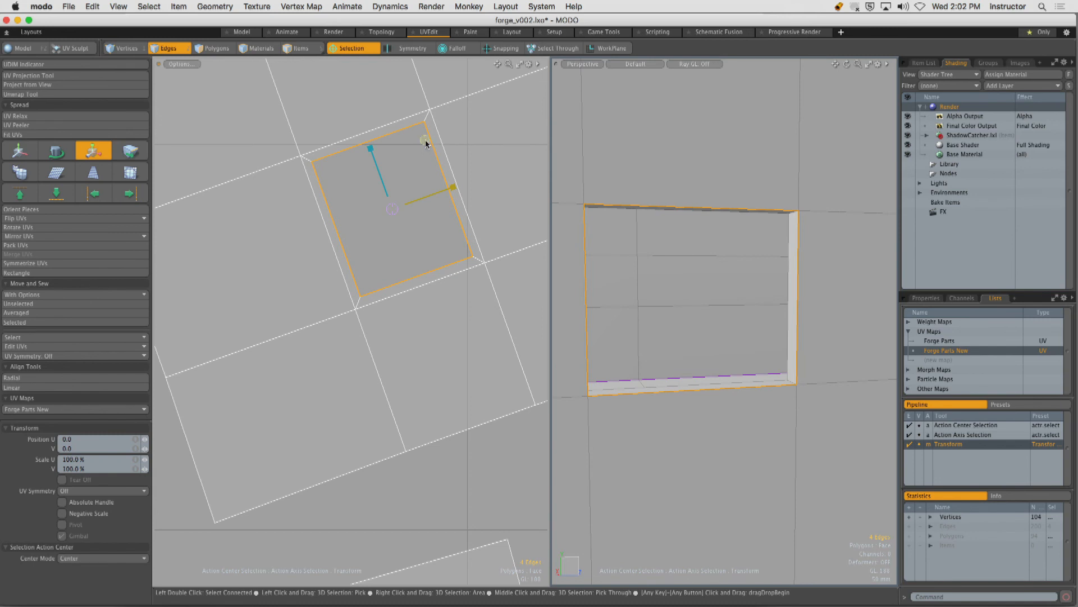
pyautogui.moveTo(425, 140); pyautogui.dragTo(425, 139)
pyautogui.press('Escape')
pyautogui.press('Escape')
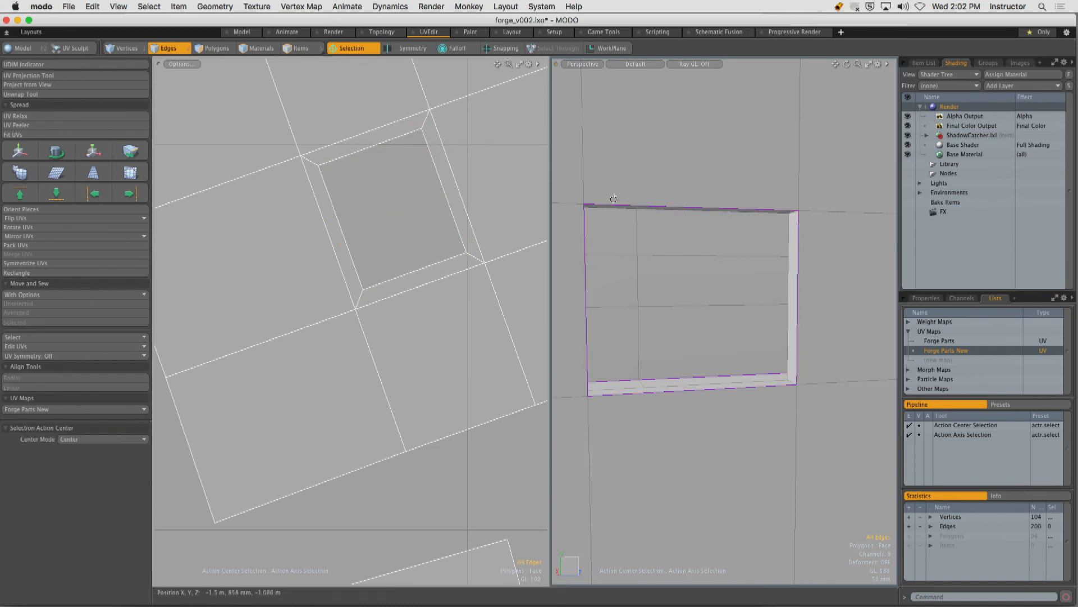
pyautogui.keyDown('alt'); pyautogui.moveTo(612, 199); pyautogui.dragTo(640, 218); pyautogui.keyUp('alt')
pyautogui.scroll(3, 640, 218)
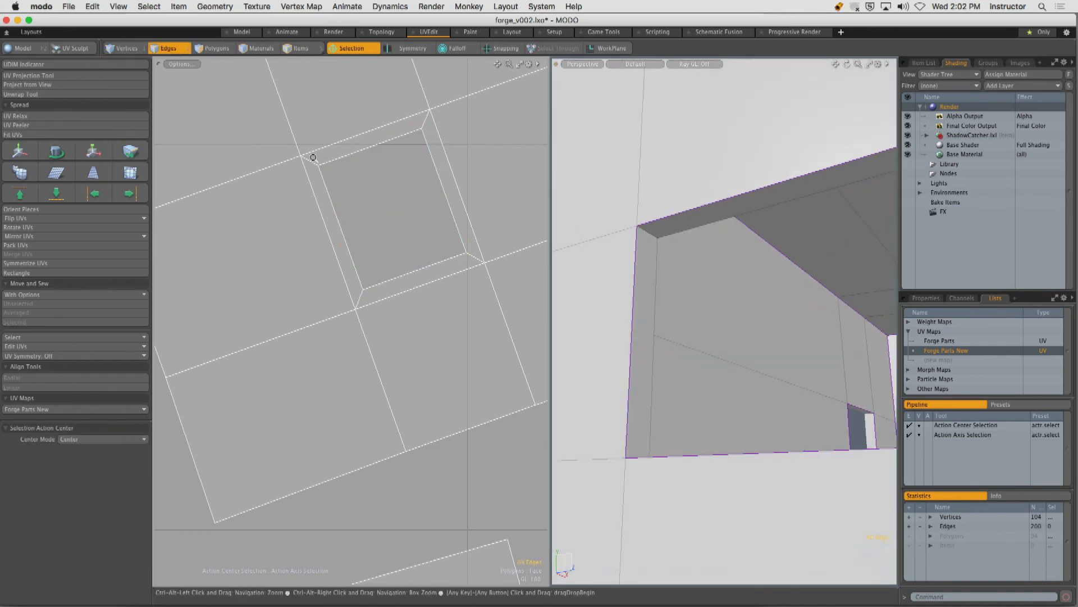
pyautogui.scroll(5, 306, 186)
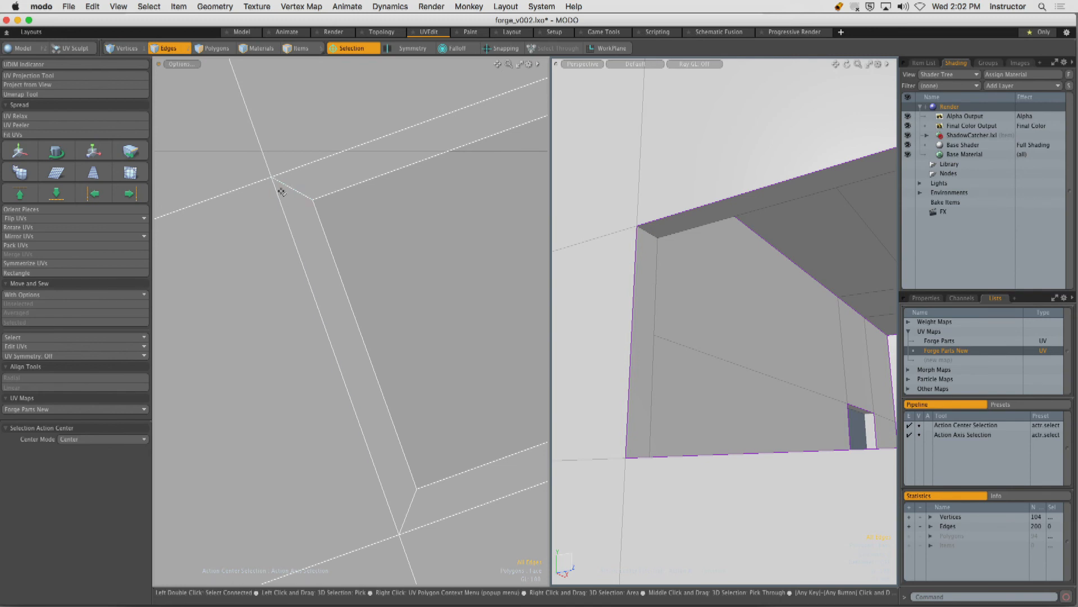
pyautogui.press('3')
pyautogui.moveTo(315, 180); pyautogui.dragTo(297, 211)
pyautogui.keyDown('ctrl'); pyautogui.keyDown('alt'); pyautogui.moveTo(377, 229); pyautogui.dragTo(351, 229); pyautogui.keyUp('alt'); pyautogui.keyUp('ctrl')
pyautogui.keyDown('alt'); pyautogui.keyDown('shift'); pyautogui.moveTo(368, 228); pyautogui.dragTo(302, 232); pyautogui.keyUp('shift'); pyautogui.keyUp('alt')
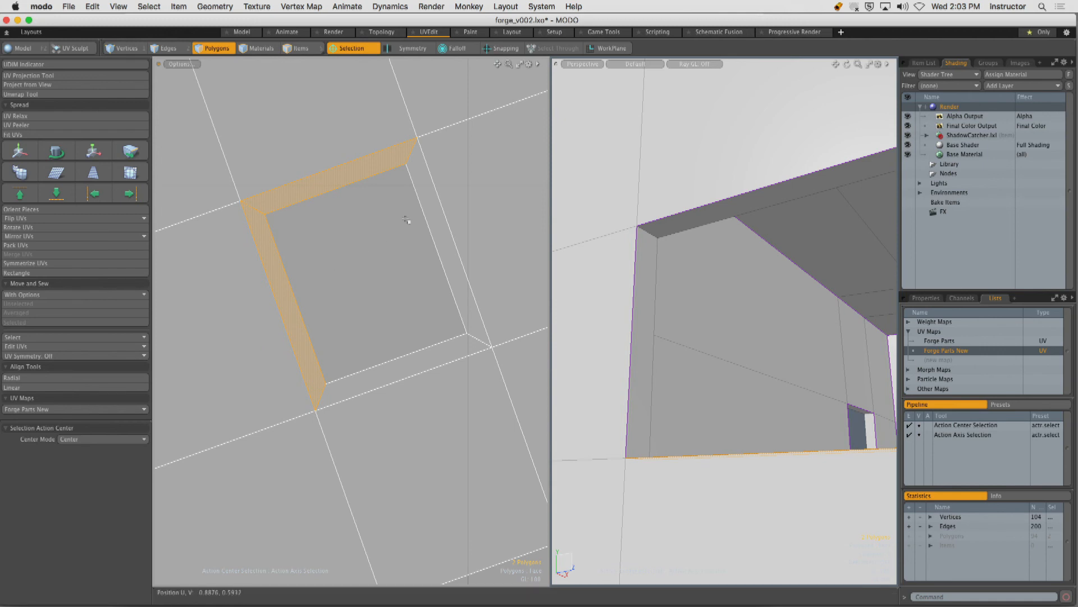
pyautogui.keyDown('ctrl'); pyautogui.keyDown('alt'); pyautogui.moveTo(410, 219); pyautogui.dragTo(404, 247); pyautogui.keyUp('alt'); pyautogui.keyUp('ctrl')
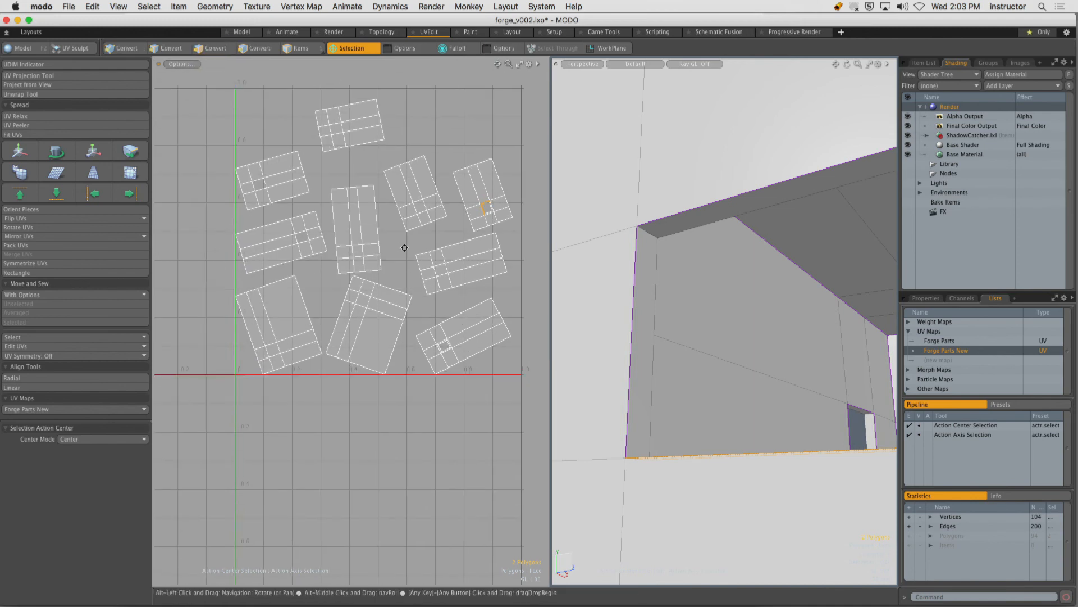
# Widen the UV viewport against the Perspective view and frame all the forge's UV islands.
pyautogui.doubleClick(564, 234)
pyautogui.moveTo(552, 229); pyautogui.dragTo(691, 221)
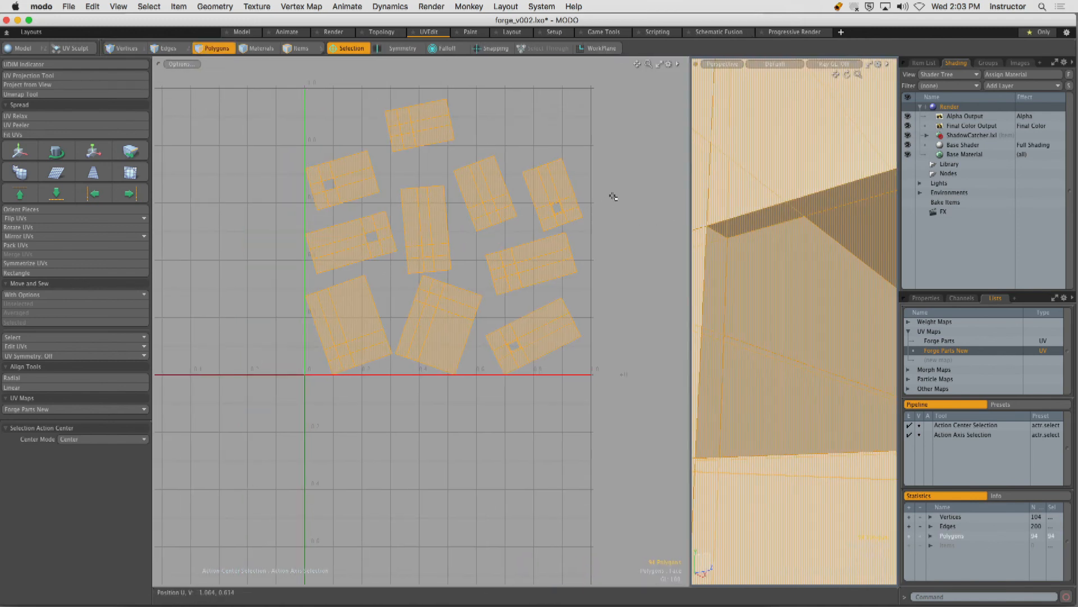
pyautogui.click(612, 195)
pyautogui.keyDown('alt'); pyautogui.keyDown('shift'); pyautogui.moveTo(601, 196); pyautogui.dragTo(602, 242); pyautogui.keyUp('shift'); pyautogui.keyUp('alt')
pyautogui.scroll(4, 601, 250)
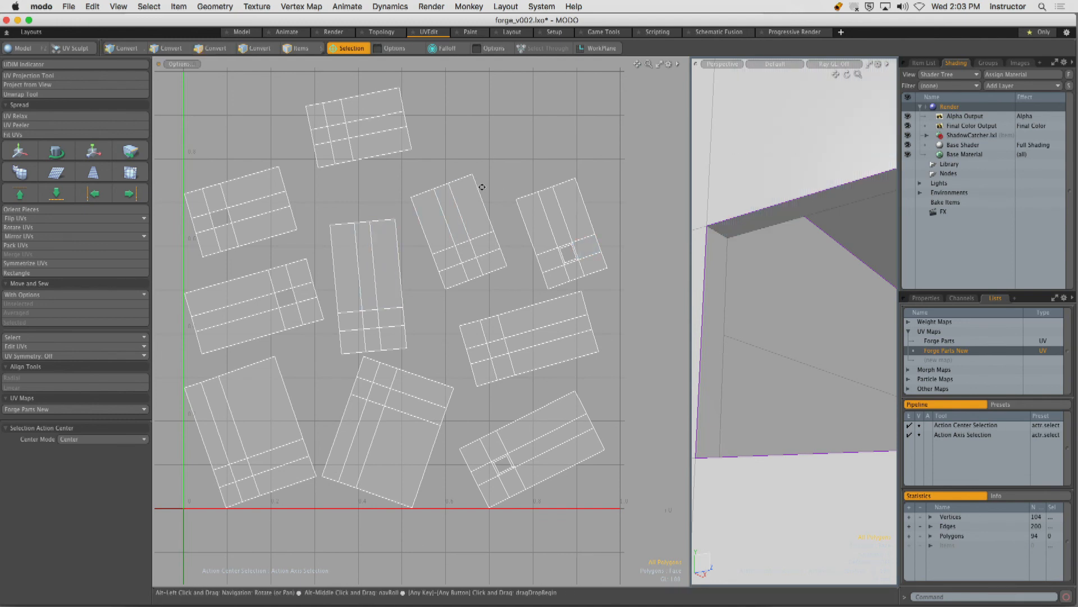
pyautogui.keyDown('alt'); pyautogui.keyDown('shift'); pyautogui.moveTo(479, 186); pyautogui.dragTo(491, 181); pyautogui.keyUp('shift'); pyautogui.keyUp('alt')
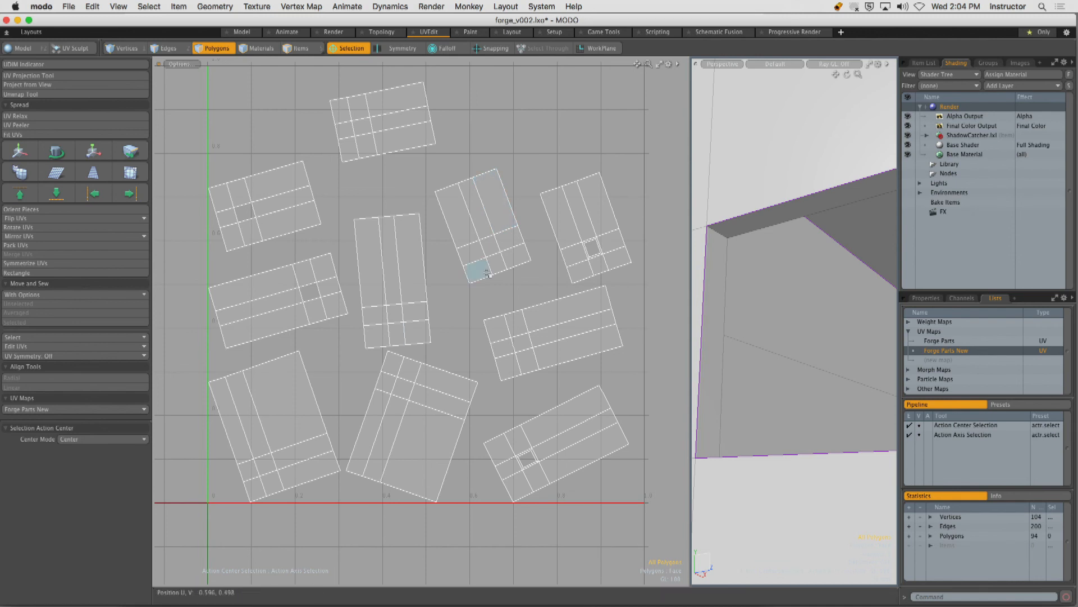
pyautogui.click(403, 142)
pyautogui.click(469, 154)
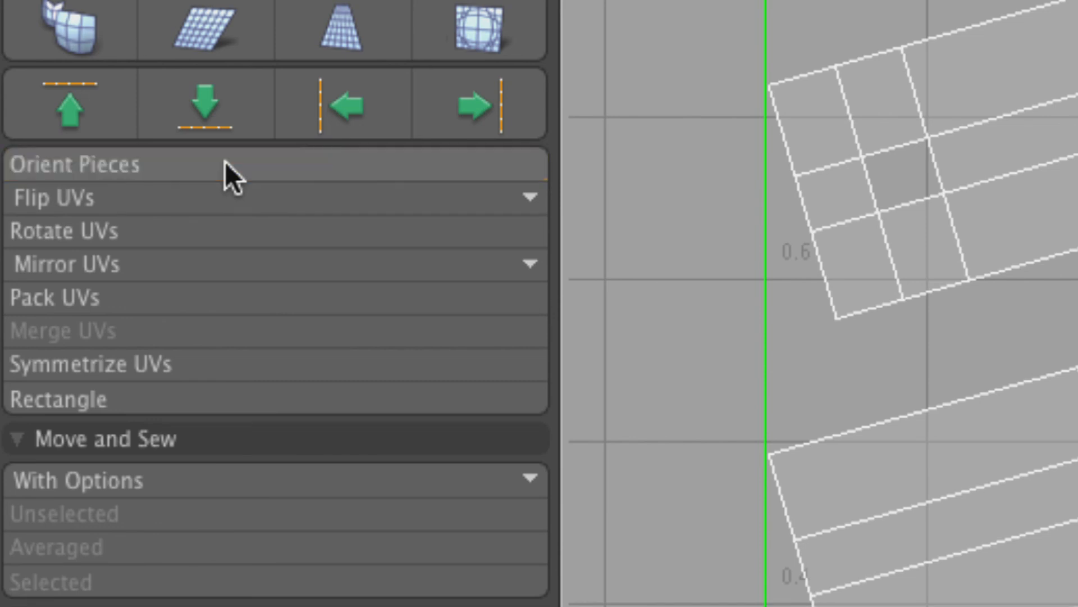
# Run Orient Pieces with Direction set to Horizontal on all UV islands.
pyautogui.click(226, 164)
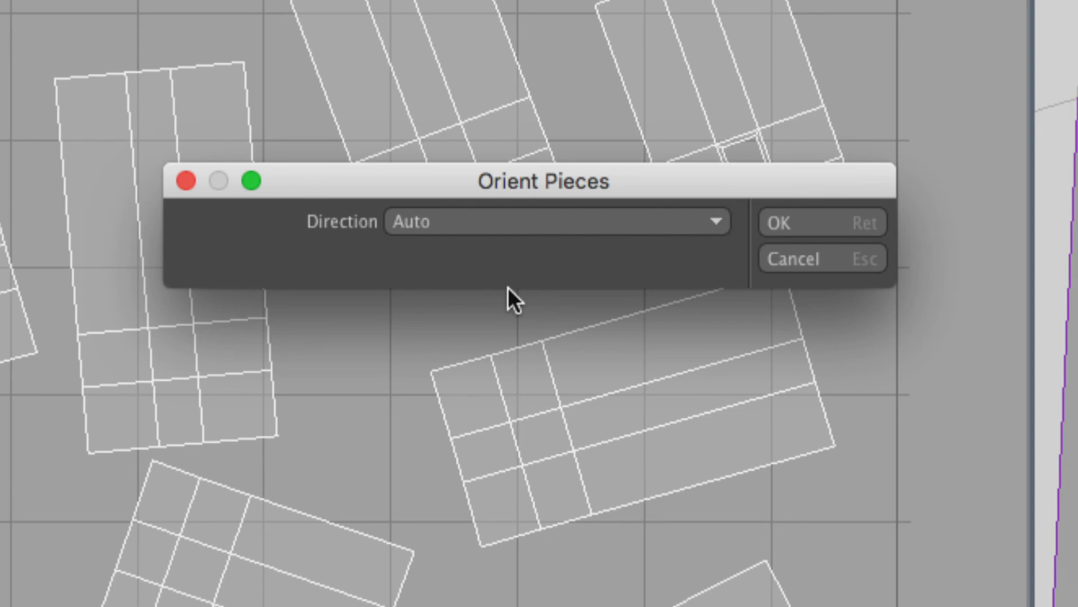
pyautogui.click(461, 221)
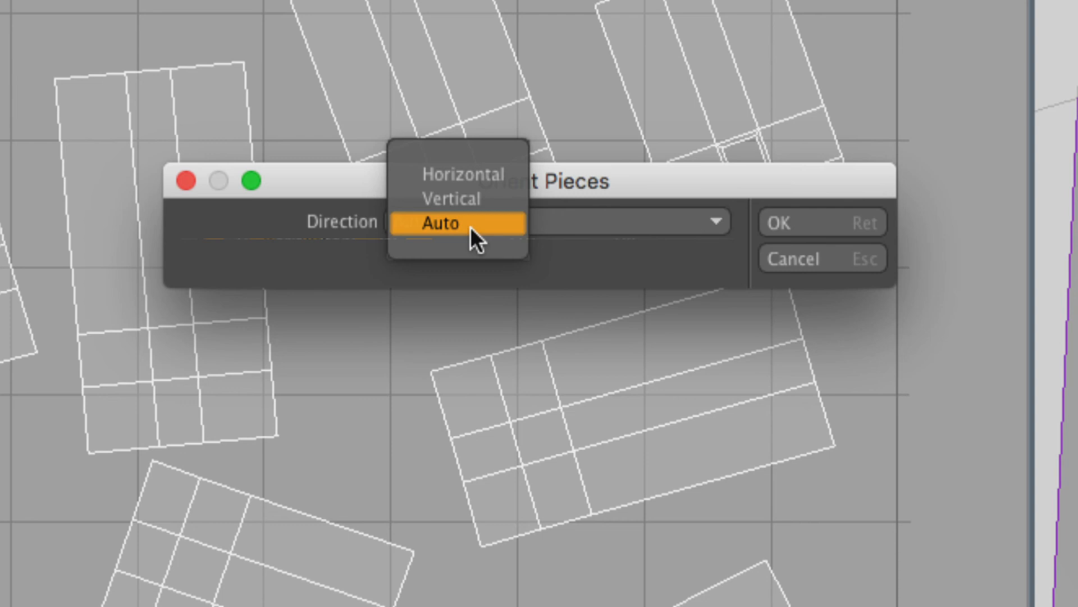
pyautogui.click(468, 179)
pyautogui.click(797, 224)
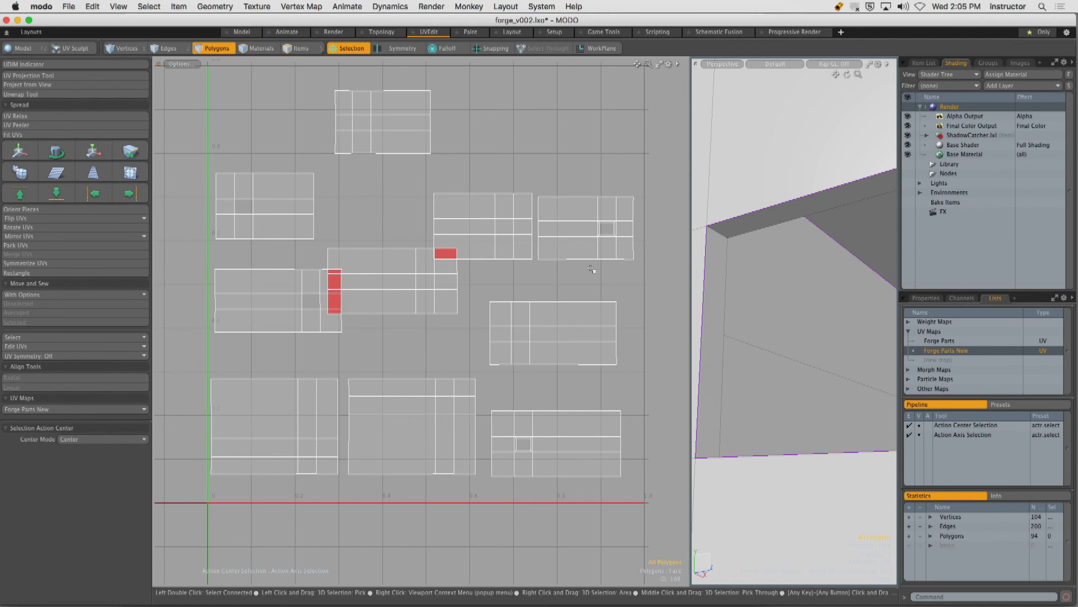
pyautogui.press('2')
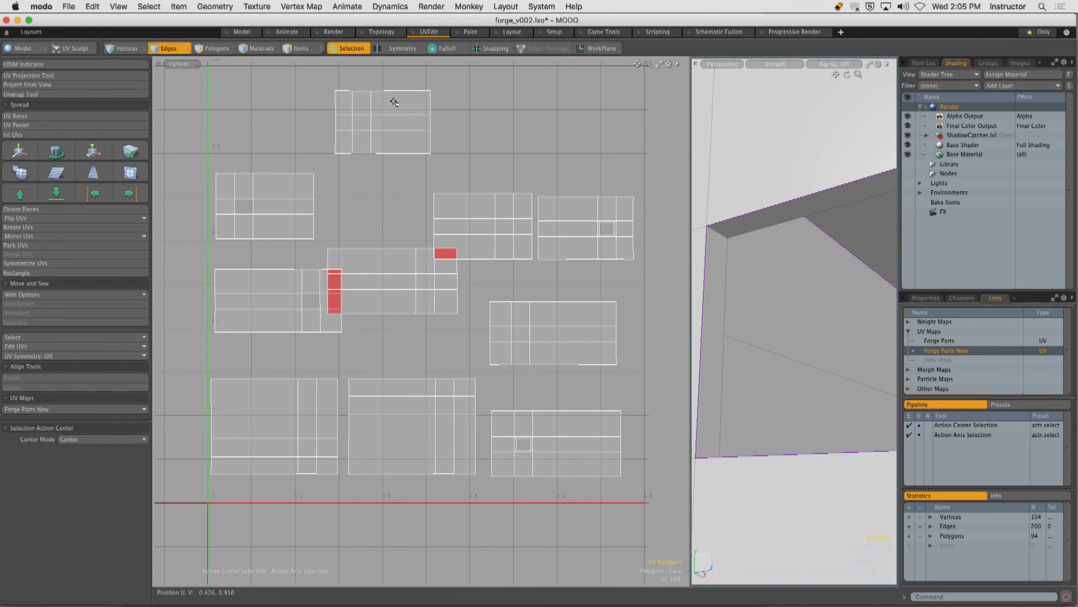
pyautogui.press('3')
pyautogui.doubleClick(395, 103)
pyautogui.click(396, 103)
pyautogui.keyDown('ctrl'); pyautogui.keyDown('alt'); pyautogui.moveTo(397, 106); pyautogui.dragTo(490, 133); pyautogui.keyUp('alt'); pyautogui.keyUp('ctrl')
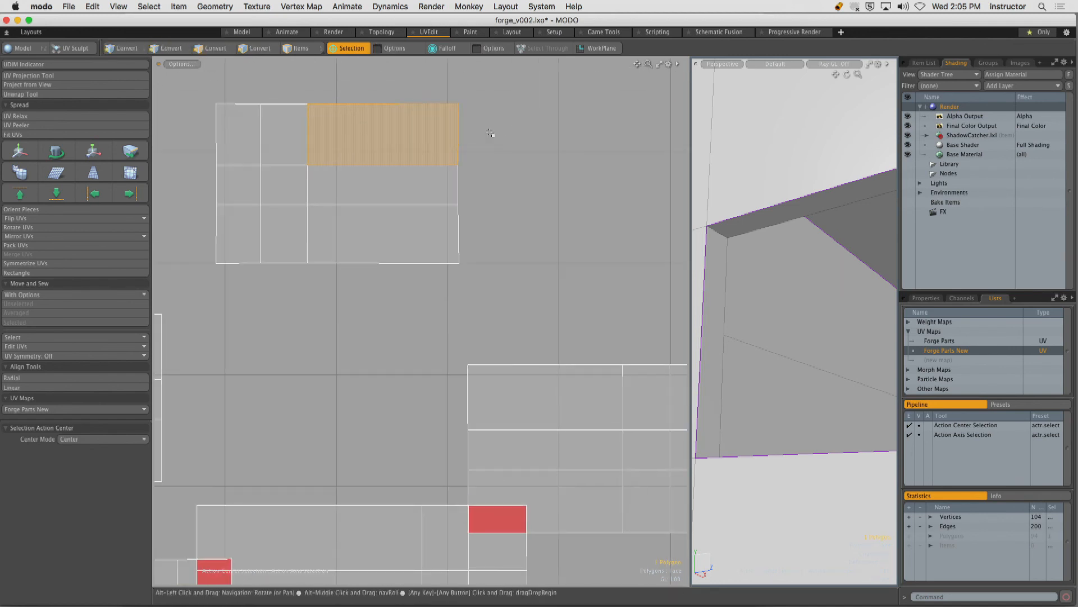
pyautogui.doubleClick(261, 141)
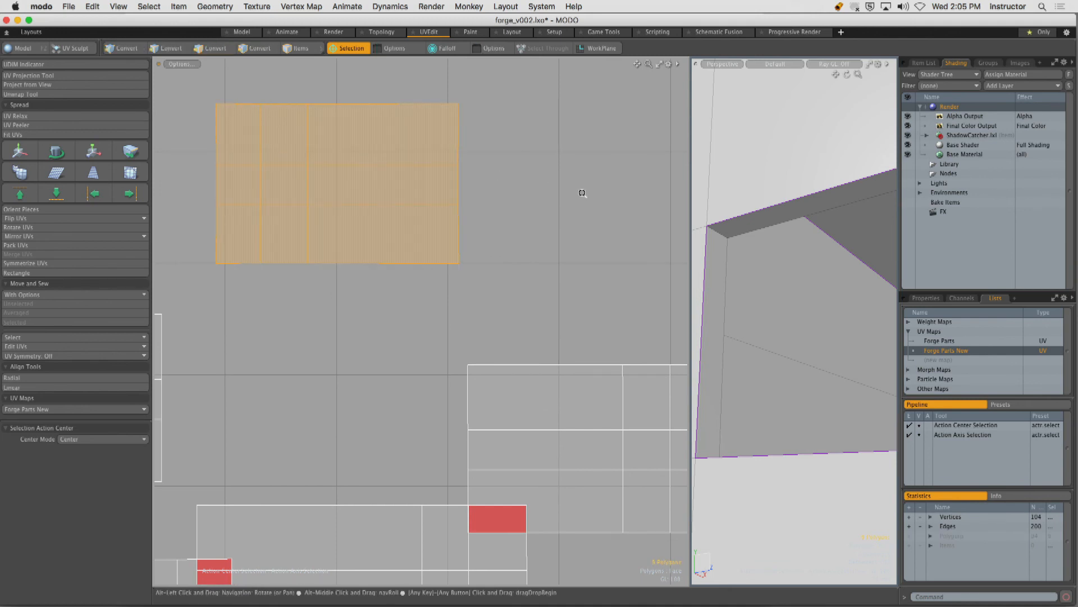
pyautogui.keyDown('ctrl'); pyautogui.keyDown('alt'); pyautogui.moveTo(832, 256); pyautogui.dragTo(797, 242); pyautogui.keyUp('alt'); pyautogui.keyUp('ctrl')
pyautogui.keyDown('alt'); pyautogui.moveTo(797, 242); pyautogui.dragTo(672, 257); pyautogui.keyUp('alt')
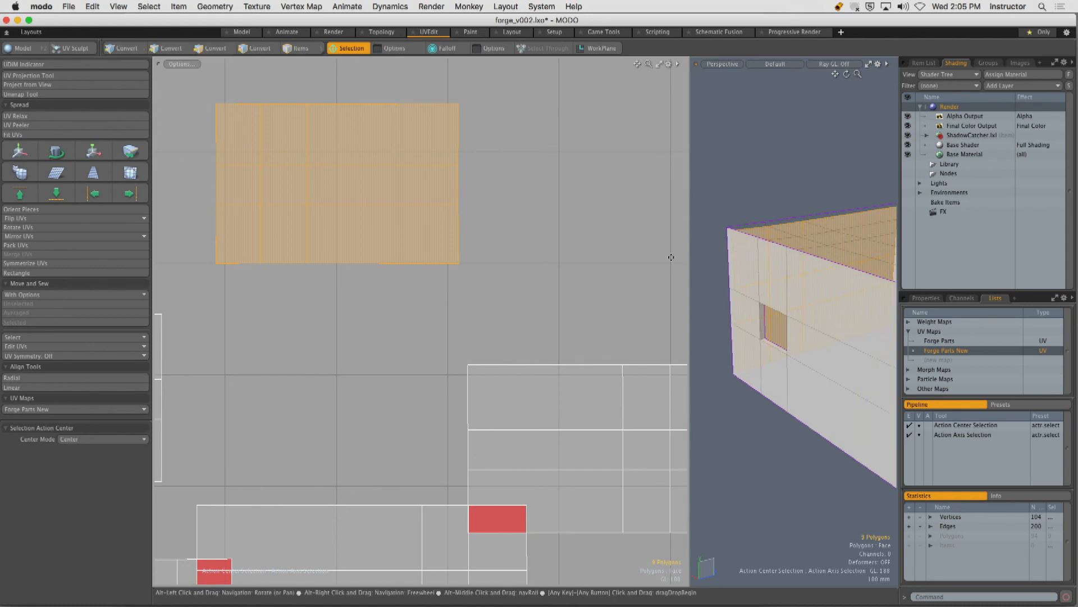
pyautogui.press('2')
pyautogui.click(243, 102)
pyautogui.keyDown('shift'); pyautogui.click(284, 101); pyautogui.keyUp('shift')
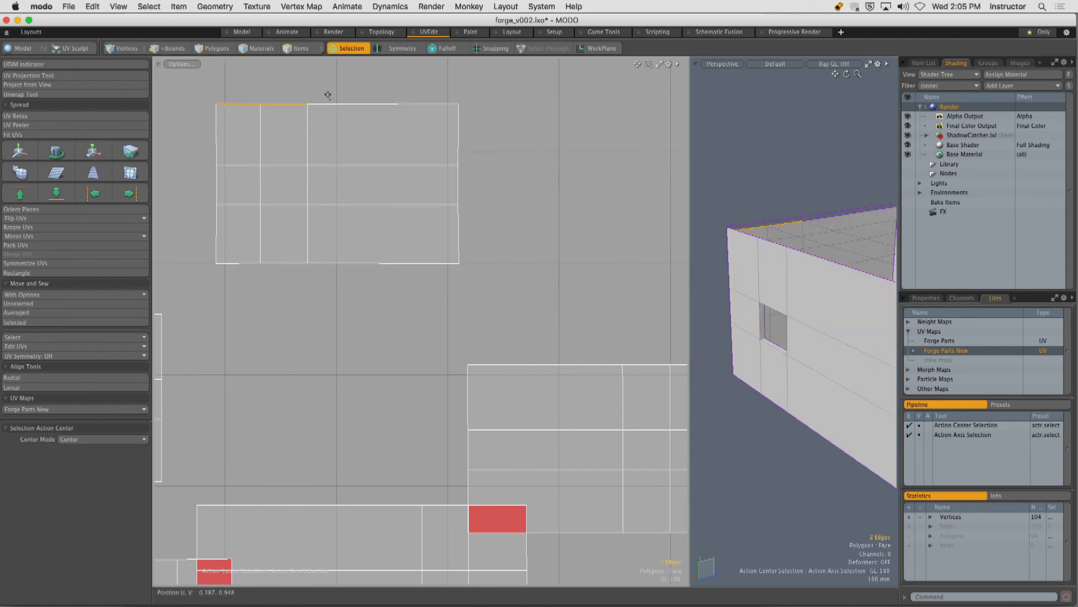
pyautogui.keyDown('shift'); pyautogui.click(332, 101); pyautogui.keyUp('shift')
pyautogui.scroll(-3, 746, 195)
pyautogui.keyDown('alt'); pyautogui.moveTo(756, 211); pyautogui.dragTo(765, 228); pyautogui.keyUp('alt')
pyautogui.scroll(-3, 555, 262)
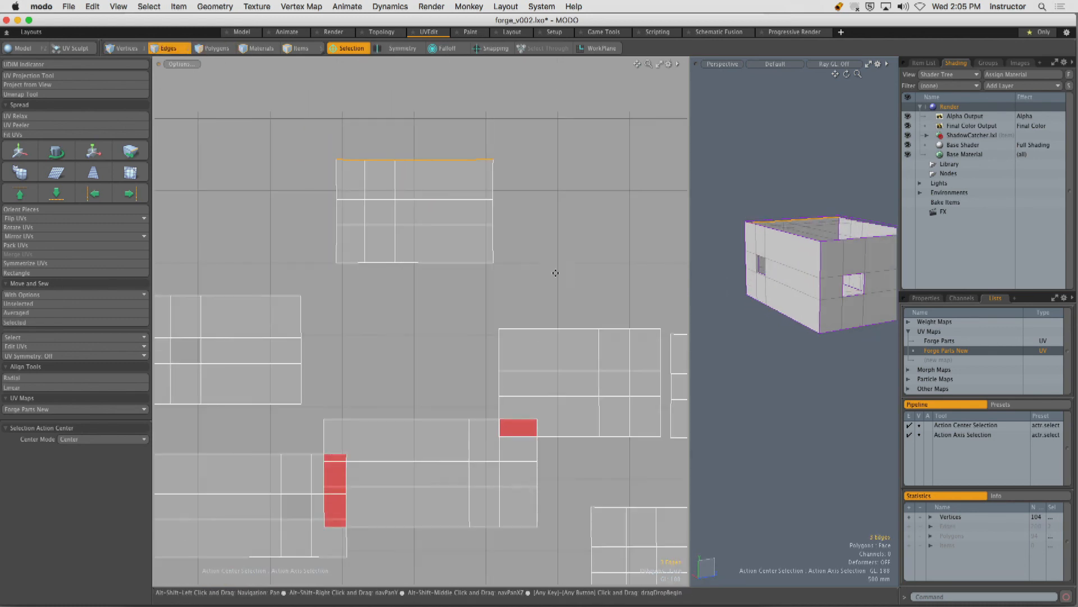
pyautogui.keyDown('alt'); pyautogui.moveTo(555, 313); pyautogui.dragTo(388, 235); pyautogui.keyUp('alt')
pyautogui.click(397, 248)
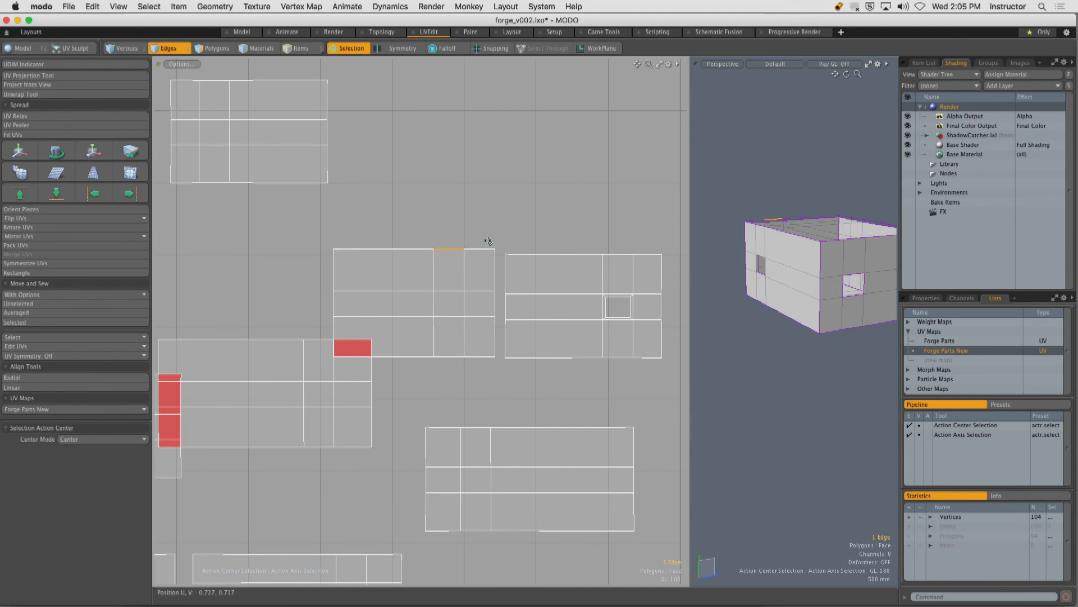
pyautogui.click(612, 249)
pyautogui.click(647, 254)
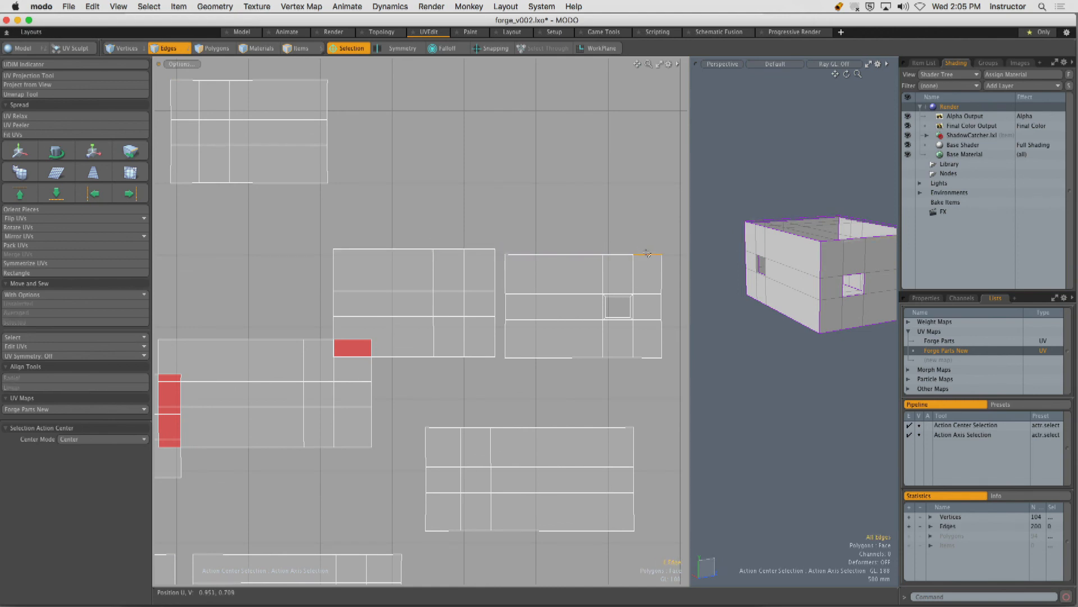
pyautogui.keyDown('alt'); pyautogui.moveTo(797, 263); pyautogui.dragTo(845, 252); pyautogui.keyUp('alt')
pyautogui.keyDown('alt'); pyautogui.moveTo(567, 296); pyautogui.dragTo(587, 199); pyautogui.keyUp('alt')
pyautogui.click(464, 328)
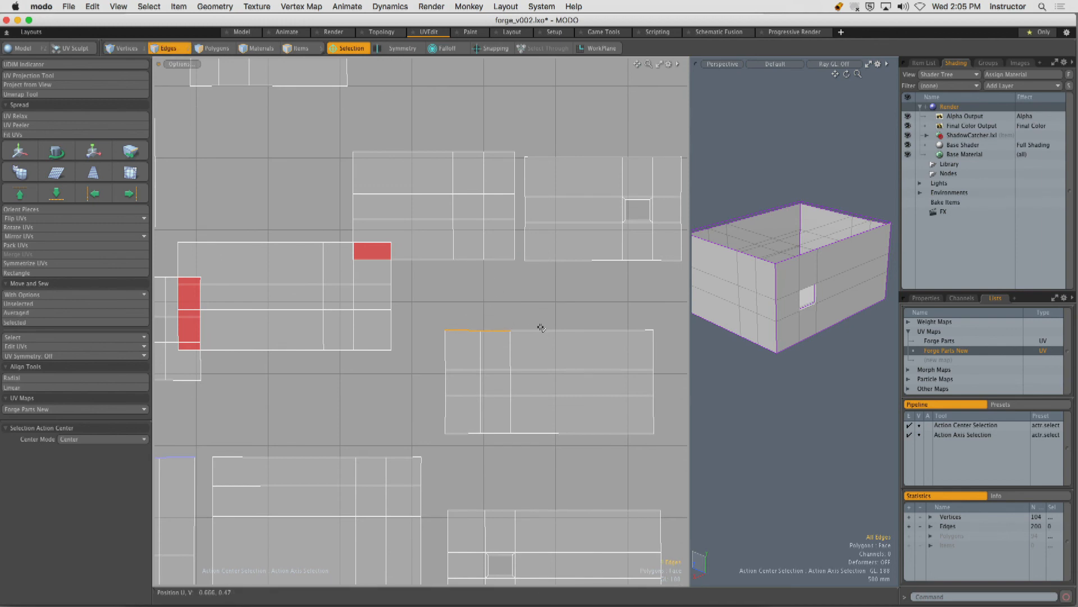
pyautogui.keyDown('alt'); pyautogui.moveTo(756, 269); pyautogui.dragTo(843, 264); pyautogui.keyUp('alt')
pyautogui.keyDown('ctrl'); pyautogui.keyDown('alt'); pyautogui.moveTo(538, 219); pyautogui.dragTo(466, 234); pyautogui.keyUp('alt'); pyautogui.keyUp('ctrl')
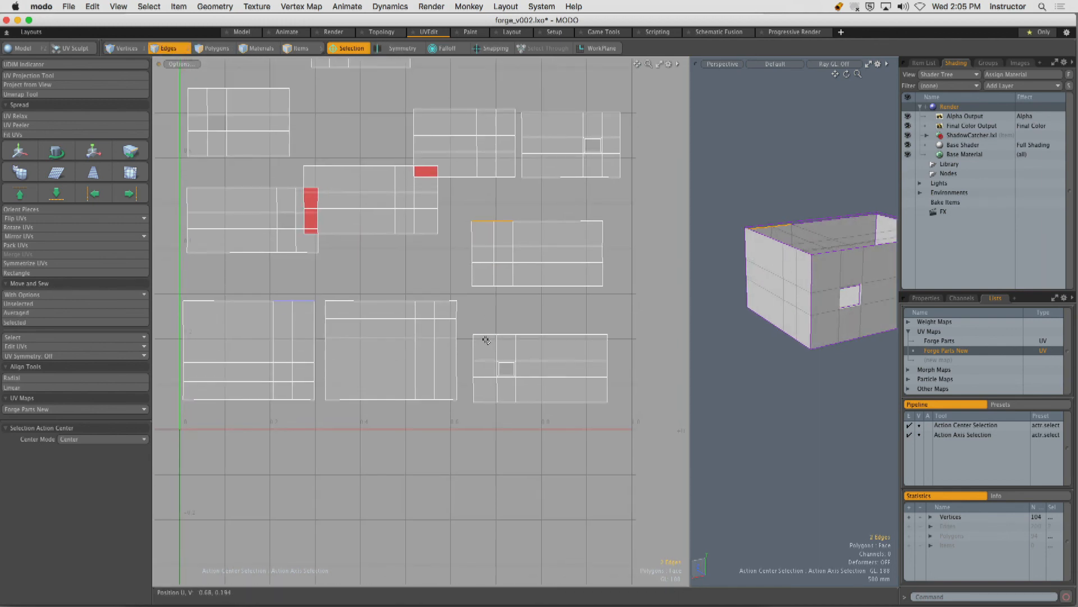
pyautogui.click(486, 339)
pyautogui.click(431, 301)
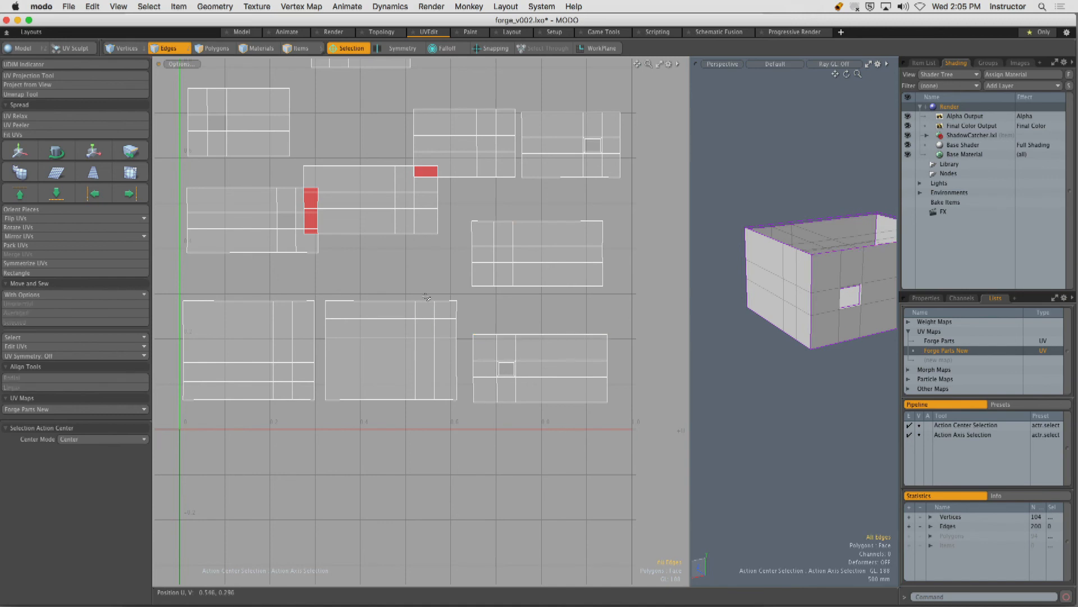
pyautogui.keyDown('alt'); pyautogui.moveTo(792, 268); pyautogui.dragTo(766, 254); pyautogui.keyUp('alt')
pyautogui.scroll(4, 766, 254)
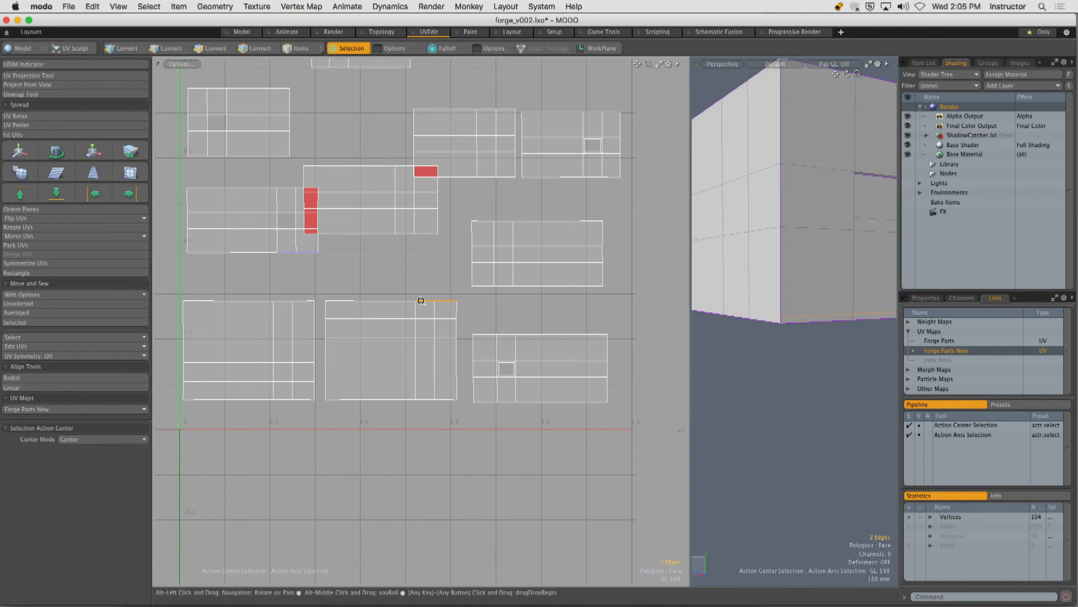
pyautogui.scroll(5, 419, 301)
pyautogui.click(446, 286)
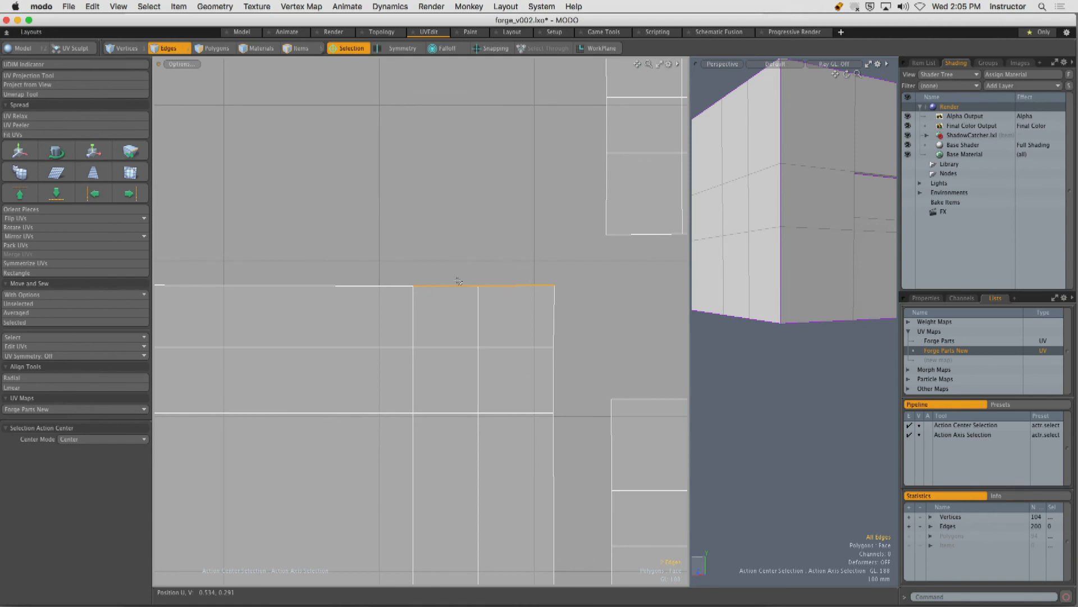
# Select the bottom middle UV island and test-rotate it to 225°, then back to axis-aligned.
pyautogui.keyDown('alt'); pyautogui.moveTo(831, 290); pyautogui.dragTo(825, 194); pyautogui.keyUp('alt')
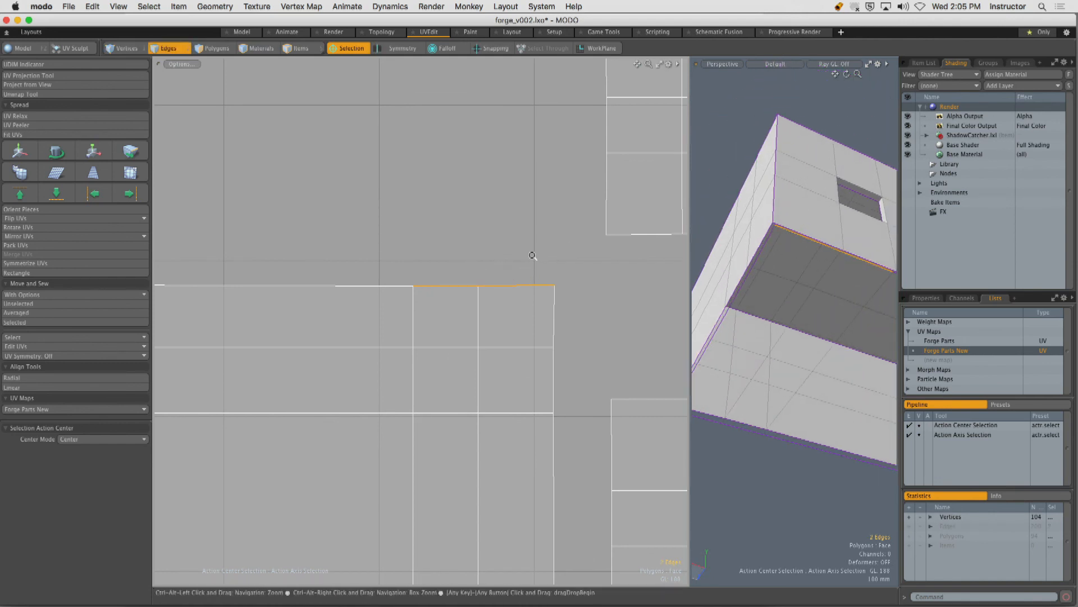
pyautogui.scroll(-5, 533, 255)
pyautogui.press('3')
pyautogui.doubleClick(472, 284)
pyautogui.scroll(-2, 434, 304)
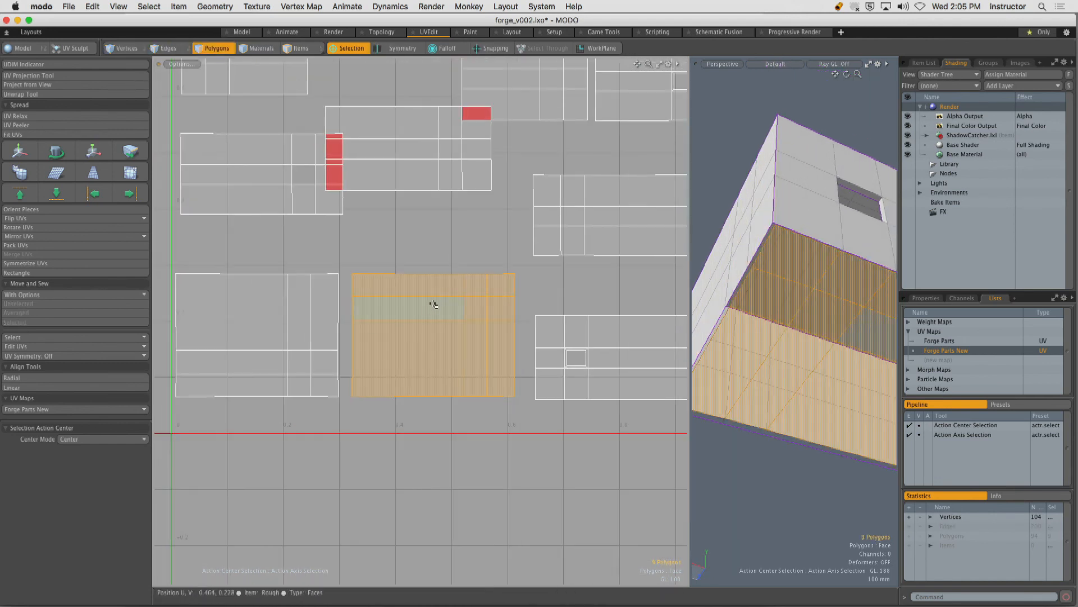
pyautogui.press('e')
pyautogui.moveTo(430, 269); pyautogui.dragTo(335, 350)
pyautogui.moveTo(470, 380); pyautogui.dragTo(433, 402)
pyautogui.press('q')
pyautogui.click(505, 229)
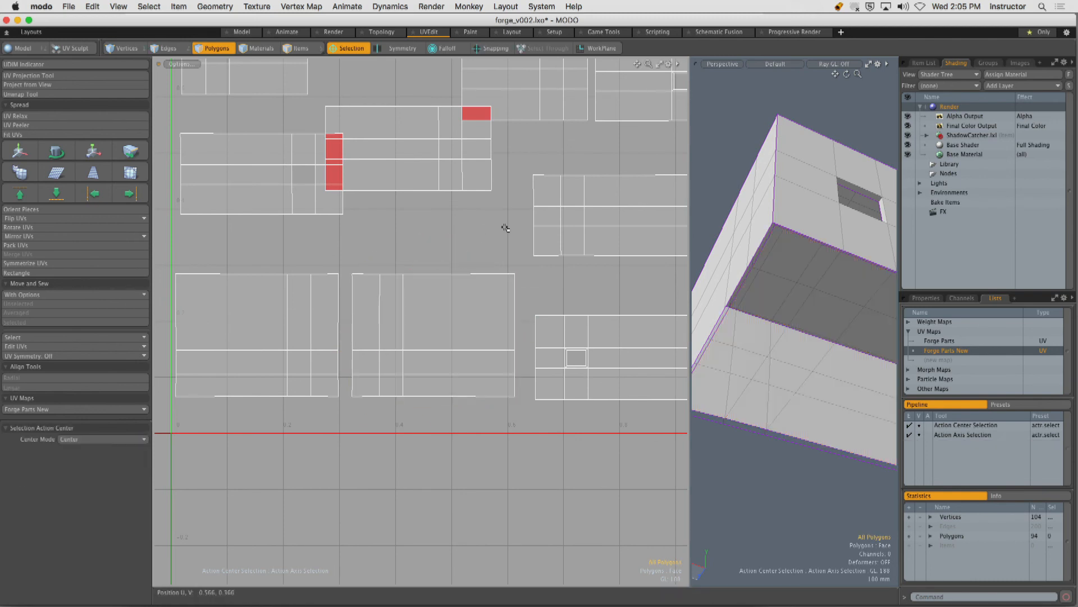
# Select the middle island's top edges, then reselect its faces and reactivate Transform.
pyautogui.keyDown('alt'); pyautogui.moveTo(758, 236); pyautogui.dragTo(670, 283); pyautogui.keyUp('alt')
pyautogui.press('2')
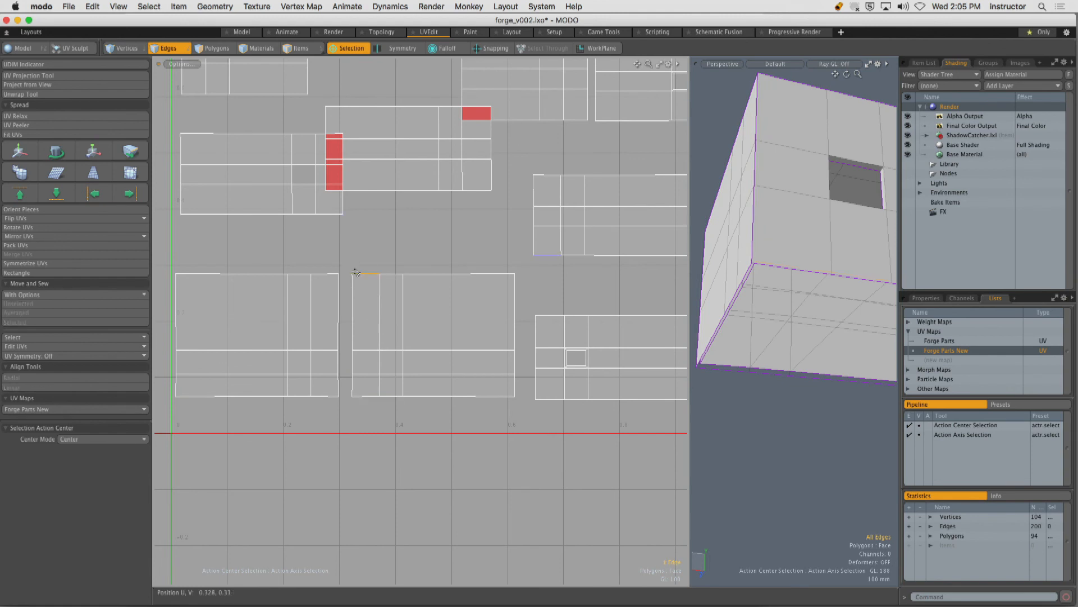
pyautogui.click(388, 270)
pyautogui.keyDown('alt'); pyautogui.moveTo(755, 235); pyautogui.dragTo(843, 283); pyautogui.keyUp('alt')
pyautogui.keyDown('alt'); pyautogui.moveTo(778, 280); pyautogui.dragTo(803, 241); pyautogui.keyUp('alt')
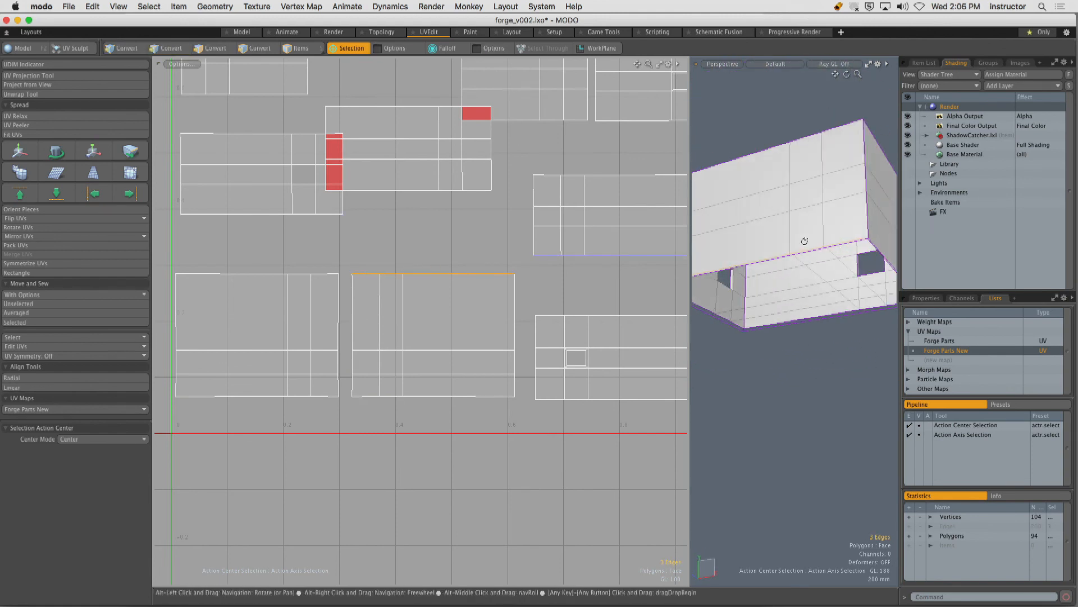
pyautogui.press('super+z')
pyautogui.press('super+z')
pyautogui.press('super+z')
pyautogui.press('super+z')
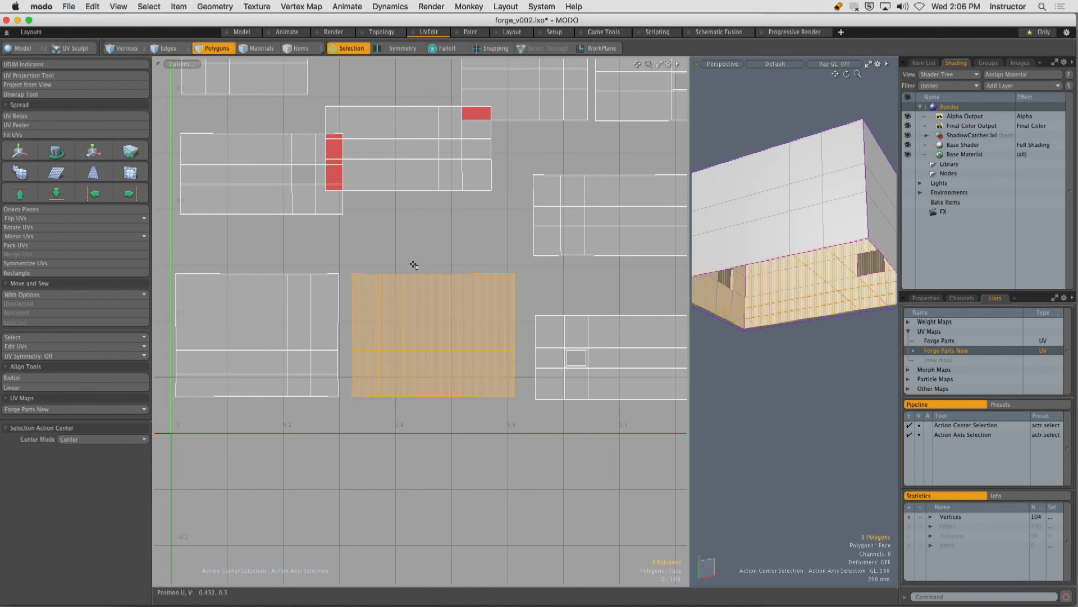
pyautogui.press('super+z')
pyautogui.press('super+z')
pyautogui.press('super+z')
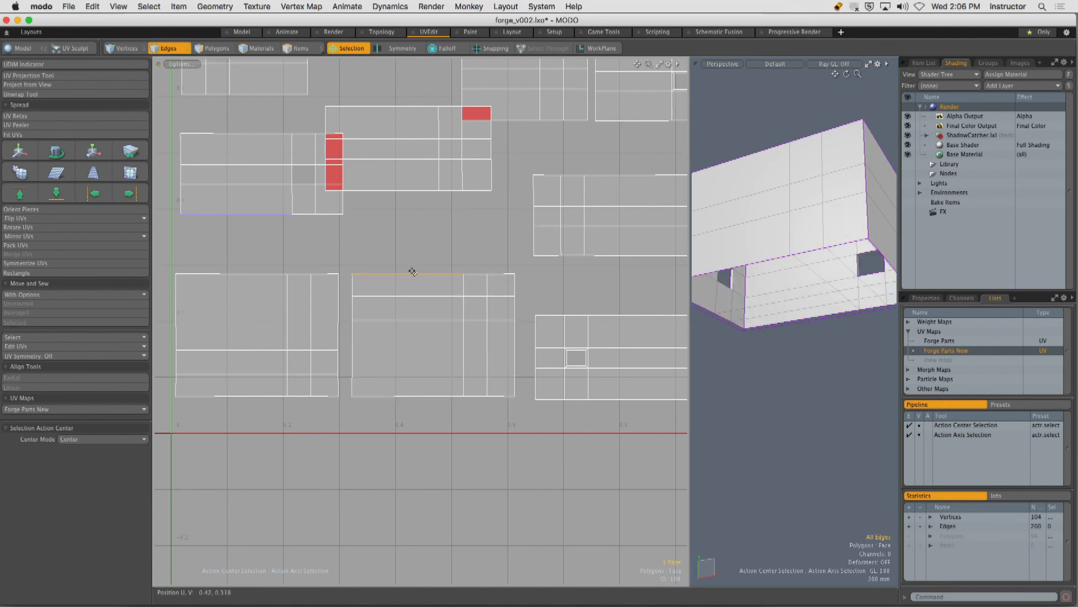
pyautogui.keyDown('shift'); pyautogui.click(475, 274); pyautogui.keyUp('shift')
pyautogui.keyDown('shift'); pyautogui.click(498, 272); pyautogui.keyUp('shift')
pyautogui.moveTo(826, 280)
pyautogui.keyDown('alt'); pyautogui.mouseDown()
pyautogui.moveTo(726, 272)
pyautogui.moveTo(794, 295)
pyautogui.moveTo(787, 272)
pyautogui.moveTo(809, 270)
pyautogui.moveTo(805, 279)
pyautogui.mouseUp(); pyautogui.keyUp('alt')
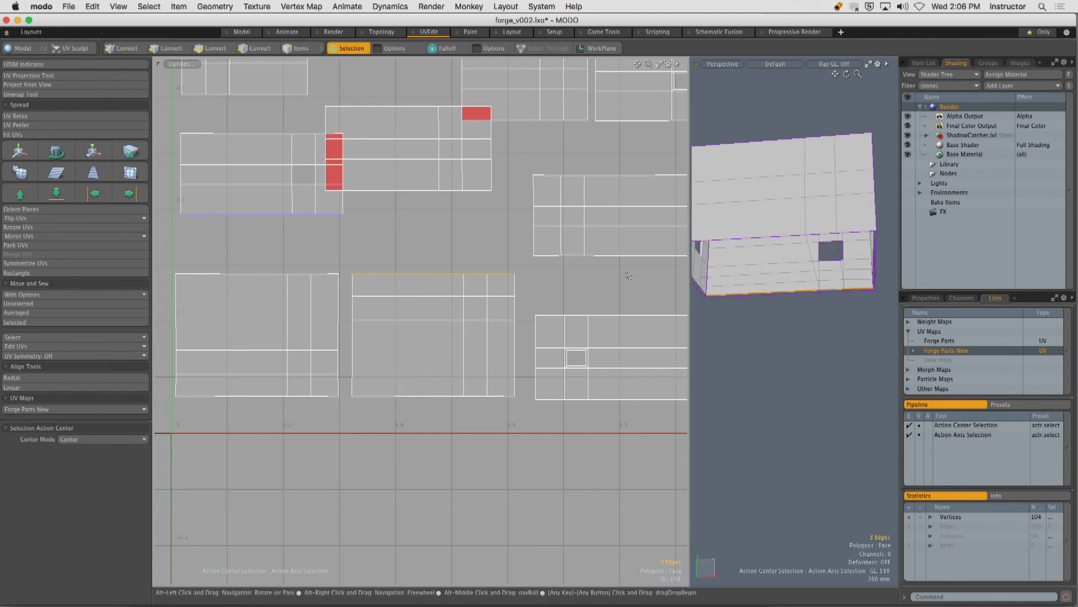
pyautogui.press('3')
pyautogui.press('y')
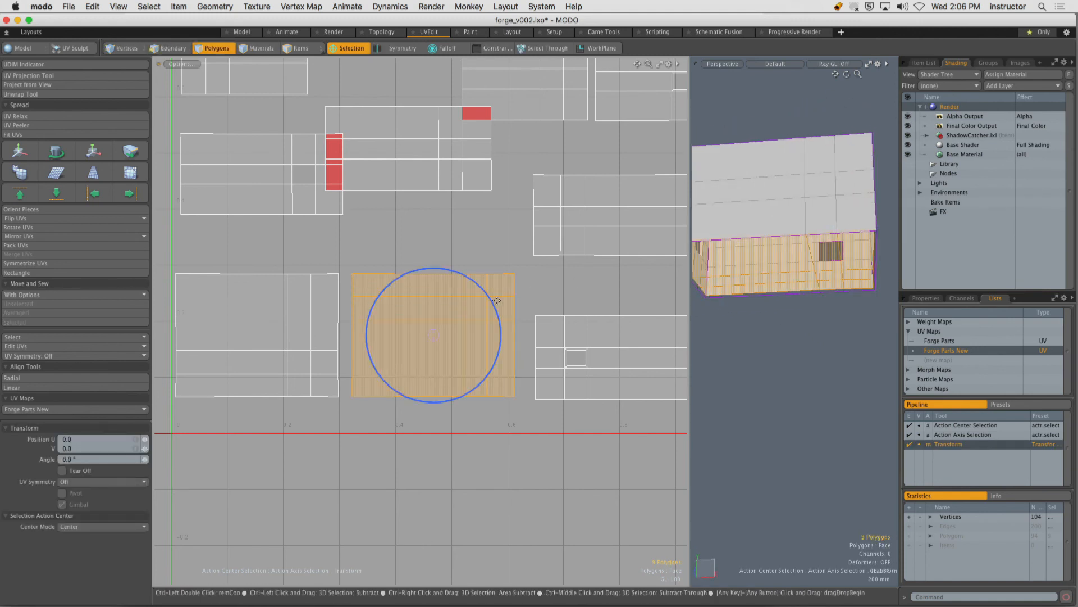
pyautogui.keyDown('ctrl'); pyautogui.moveTo(493, 305); pyautogui.dragTo(367, 349); pyautogui.keyUp('ctrl')
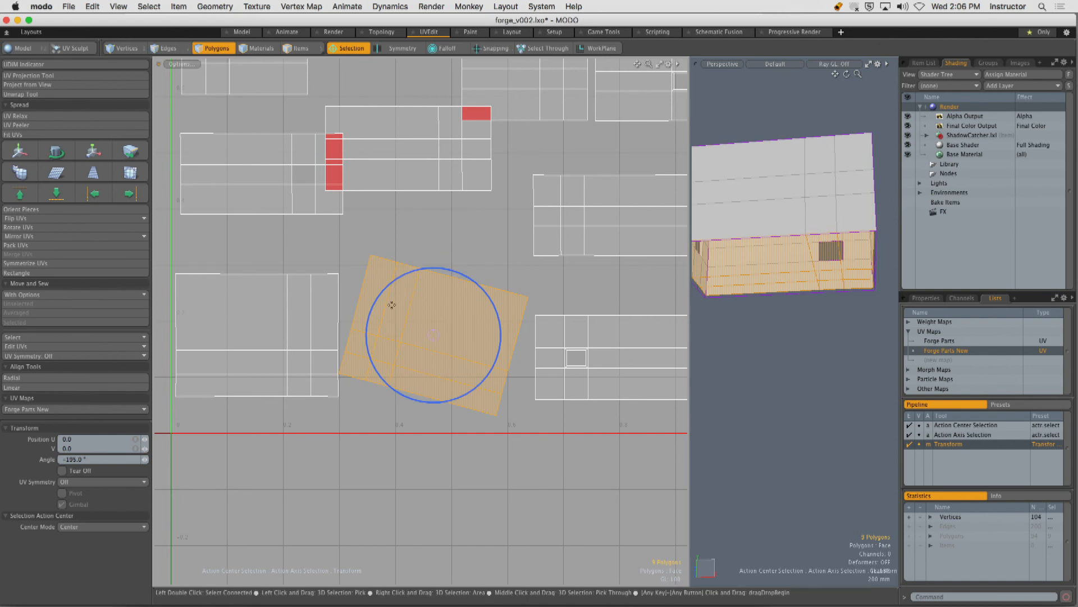
pyautogui.keyDown('ctrl'); pyautogui.moveTo(395, 281); pyautogui.dragTo(383, 296); pyautogui.keyUp('ctrl')
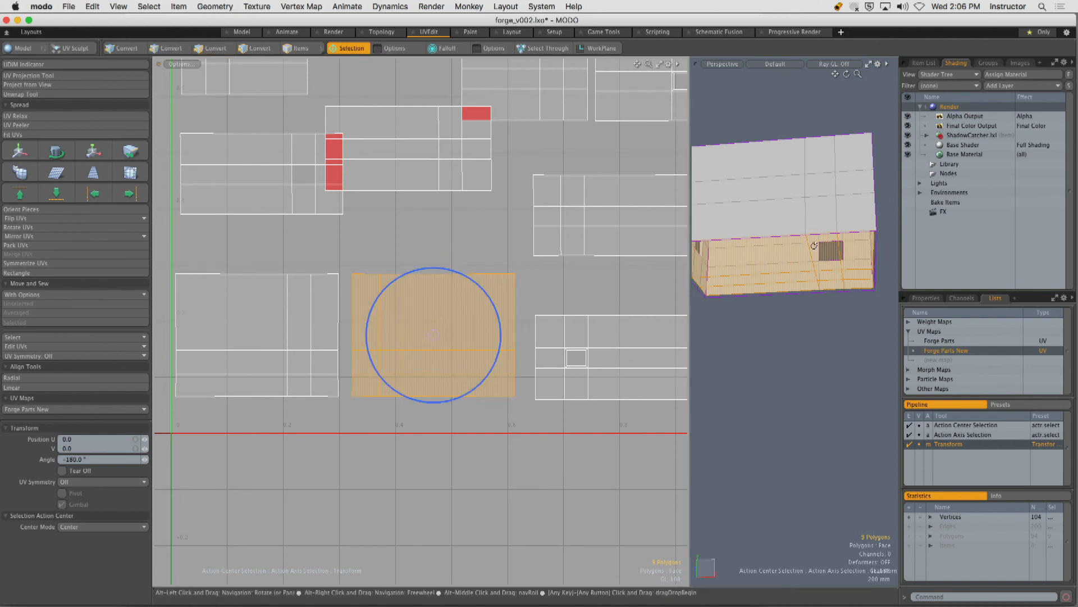
pyautogui.keyDown('alt'); pyautogui.moveTo(792, 295); pyautogui.dragTo(809, 343); pyautogui.keyUp('alt')
pyautogui.keyDown('alt'); pyautogui.moveTo(371, 315); pyautogui.dragTo(389, 325); pyautogui.keyUp('alt')
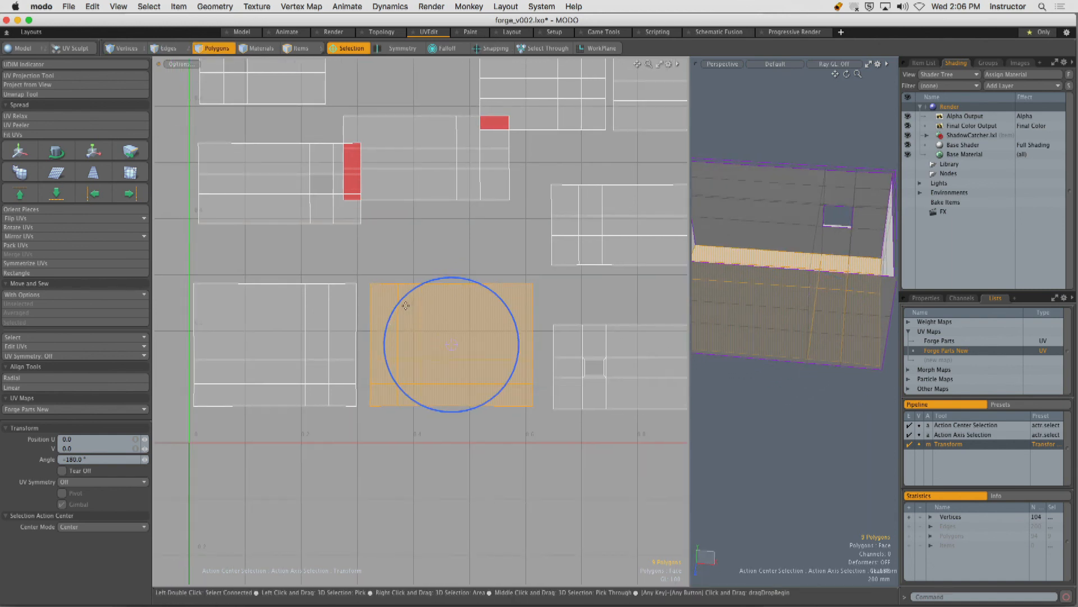
pyautogui.press('super+z')
pyautogui.press('super+z')
pyautogui.press('space')
pyautogui.click(416, 253)
pyautogui.keyDown('alt'); pyautogui.moveTo(365, 272); pyautogui.dragTo(385, 272); pyautogui.keyUp('alt')
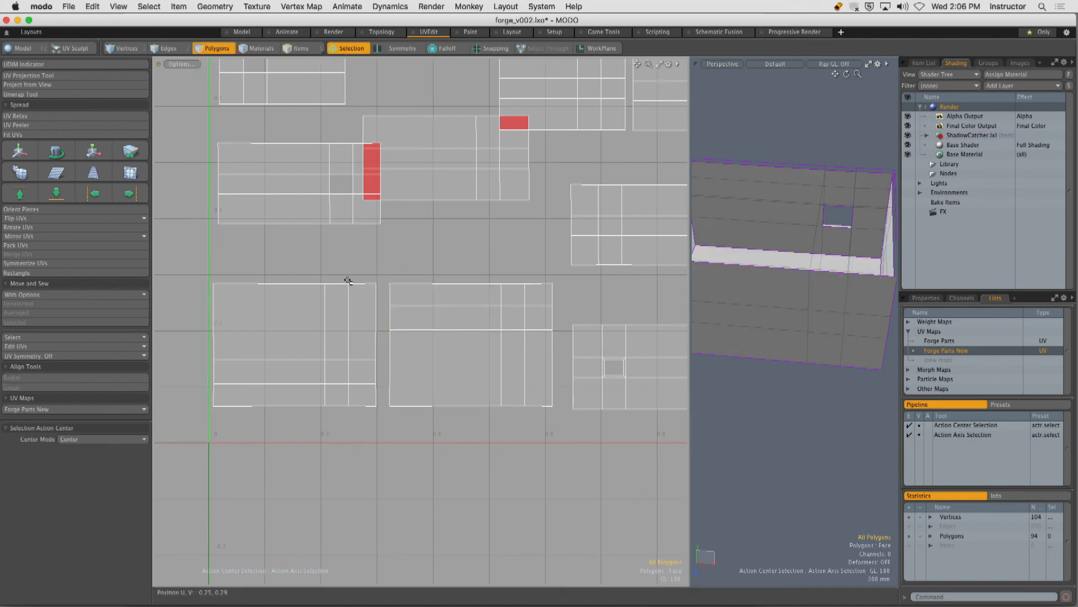
pyautogui.press('2')
pyautogui.click(284, 282)
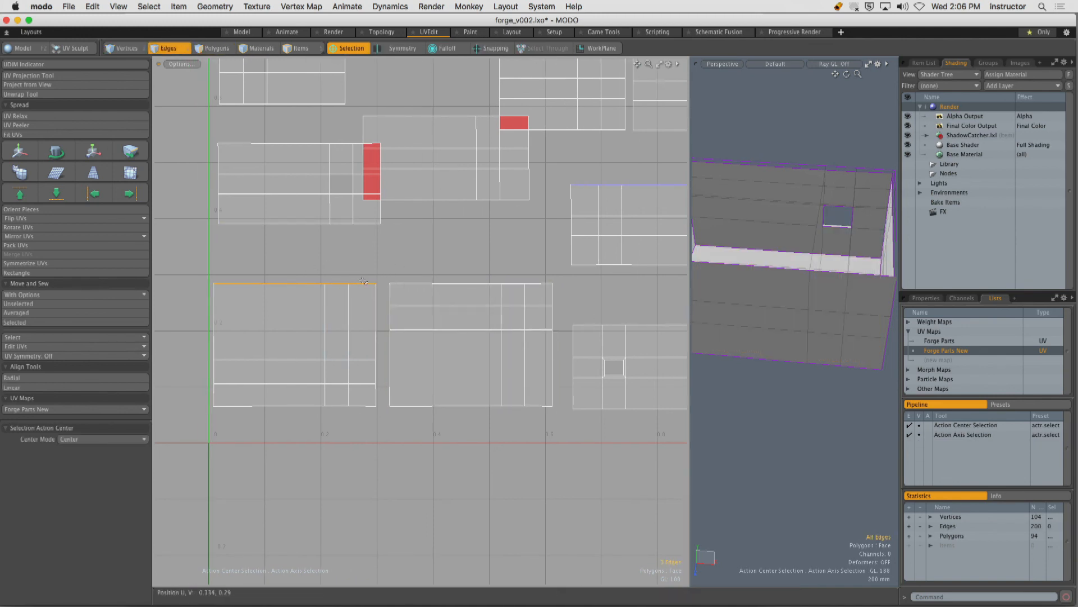
pyautogui.keyDown('alt'); pyautogui.moveTo(797, 306); pyautogui.dragTo(750, 264); pyautogui.keyUp('alt')
pyautogui.click(272, 134)
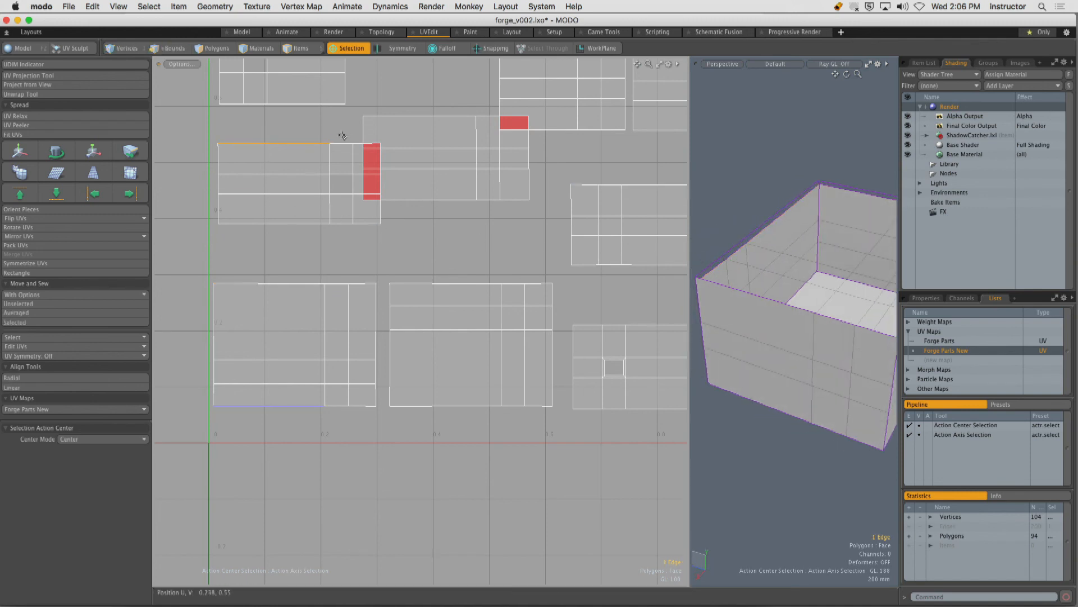
pyautogui.keyDown('shift'); pyautogui.moveTo(342, 139); pyautogui.dragTo(356, 140); pyautogui.keyUp('shift')
pyautogui.keyDown('alt'); pyautogui.moveTo(801, 249); pyautogui.dragTo(797, 278); pyautogui.keyUp('alt')
pyautogui.keyDown('alt'); pyautogui.keyDown('shift'); pyautogui.moveTo(359, 172); pyautogui.dragTo(374, 283); pyautogui.keyUp('shift'); pyautogui.keyUp('alt')
pyautogui.click(240, 120)
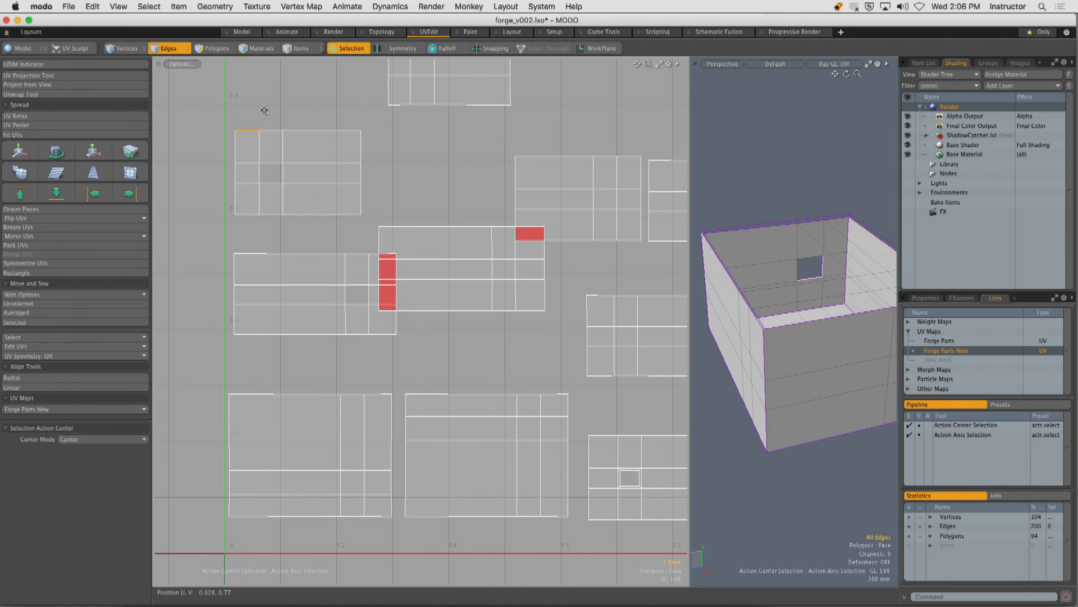
pyautogui.moveTo(301, 119); pyautogui.dragTo(328, 120)
pyautogui.keyDown('alt'); pyautogui.keyDown('shift'); pyautogui.moveTo(780, 247); pyautogui.dragTo(803, 247); pyautogui.keyUp('shift'); pyautogui.keyUp('alt')
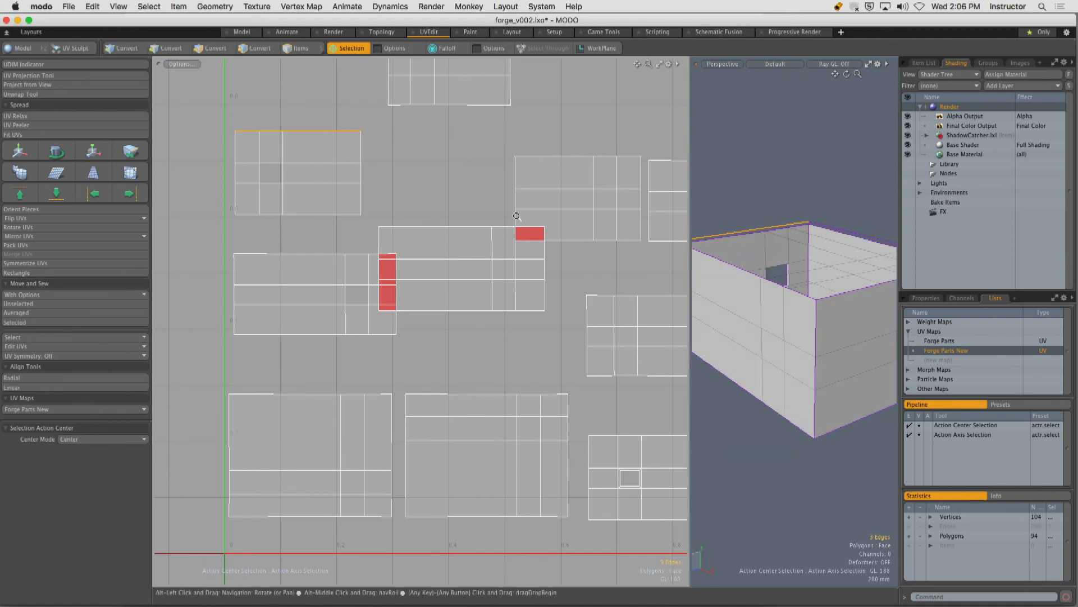
pyautogui.keyDown('ctrl'); pyautogui.keyDown('alt'); pyautogui.moveTo(516, 215); pyautogui.dragTo(449, 229); pyautogui.keyUp('alt'); pyautogui.keyUp('ctrl')
pyautogui.keyDown('alt'); pyautogui.keyDown('shift'); pyautogui.moveTo(449, 229); pyautogui.dragTo(417, 232); pyautogui.keyUp('shift'); pyautogui.keyUp('alt')
pyautogui.keyDown('ctrl'); pyautogui.keyDown('alt'); pyautogui.moveTo(418, 233); pyautogui.dragTo(399, 255); pyautogui.keyUp('alt'); pyautogui.keyUp('ctrl')
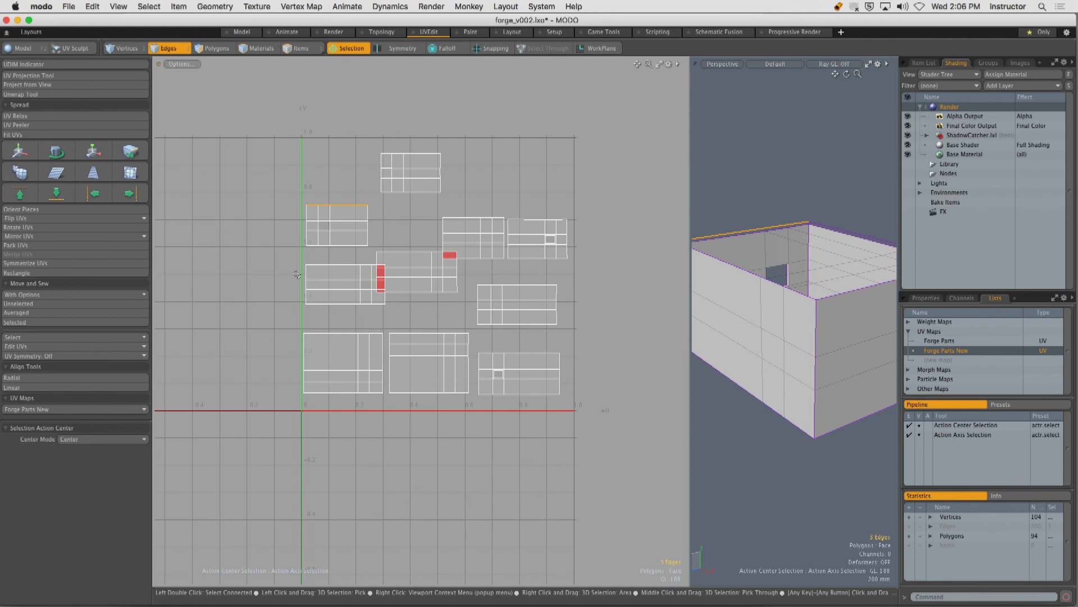
pyautogui.click(498, 205)
pyautogui.keyDown('alt'); pyautogui.keyDown('shift'); pyautogui.moveTo(489, 193); pyautogui.dragTo(466, 169); pyautogui.keyUp('shift'); pyautogui.keyUp('alt')
pyautogui.keyDown('ctrl'); pyautogui.keyDown('alt'); pyautogui.moveTo(466, 169); pyautogui.dragTo(656, 210); pyautogui.keyUp('alt'); pyautogui.keyUp('ctrl')
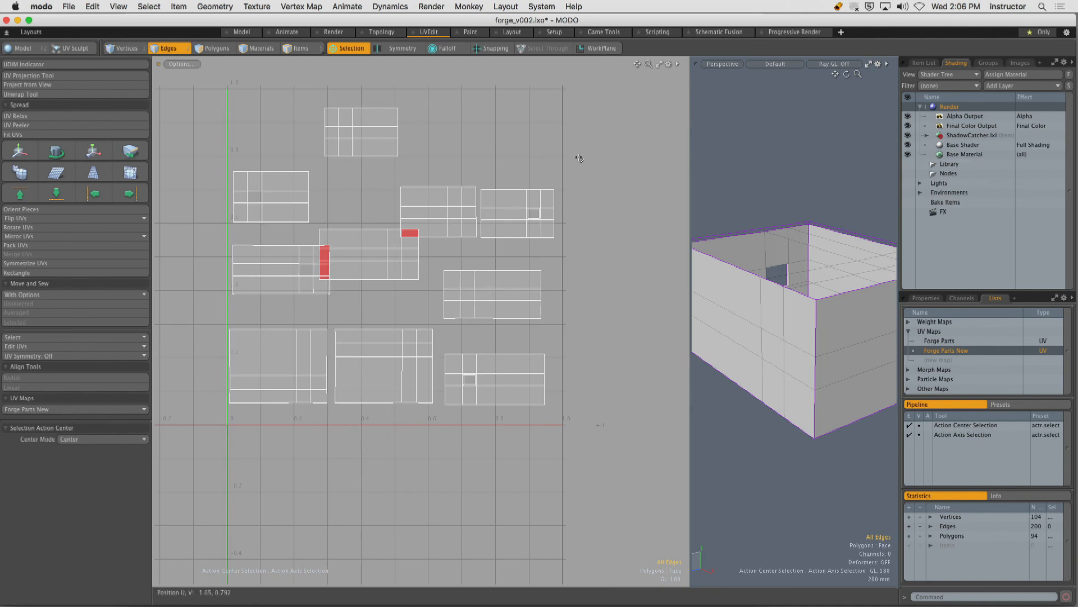
pyautogui.press('F6')
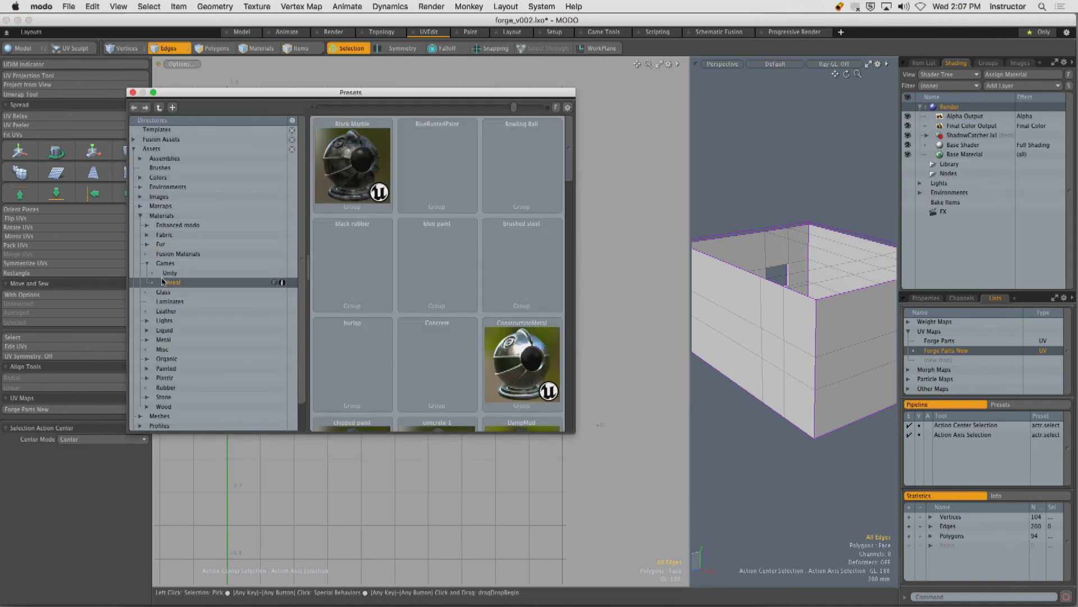
# Drag the Modo UV checker image from the Presets Images folder into the Shader Tree above Base Material.
pyautogui.click(147, 262)
pyautogui.click(140, 215)
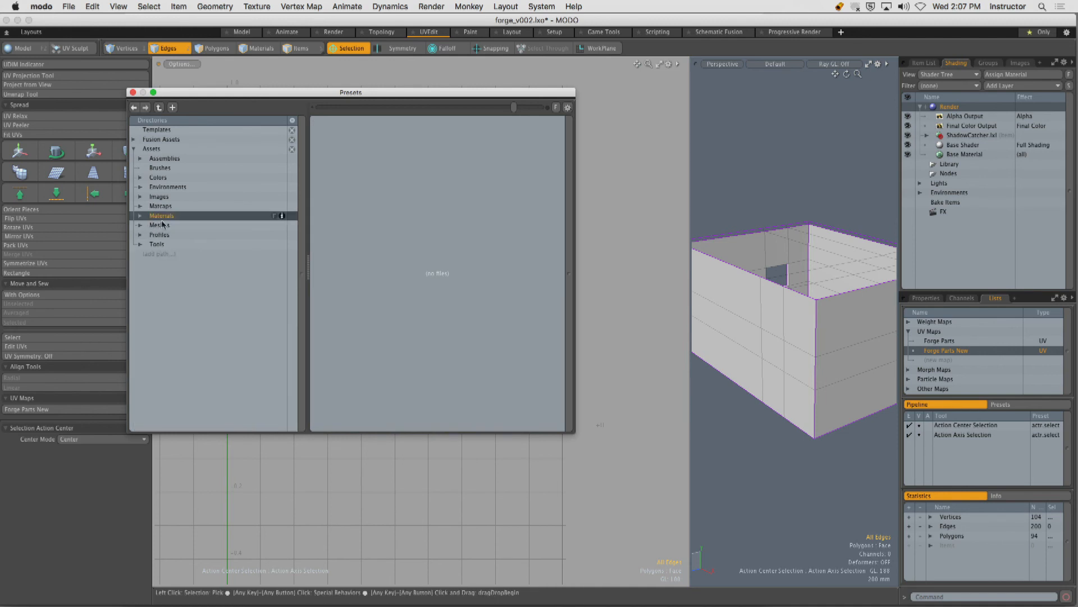
pyautogui.doubleClick(159, 196)
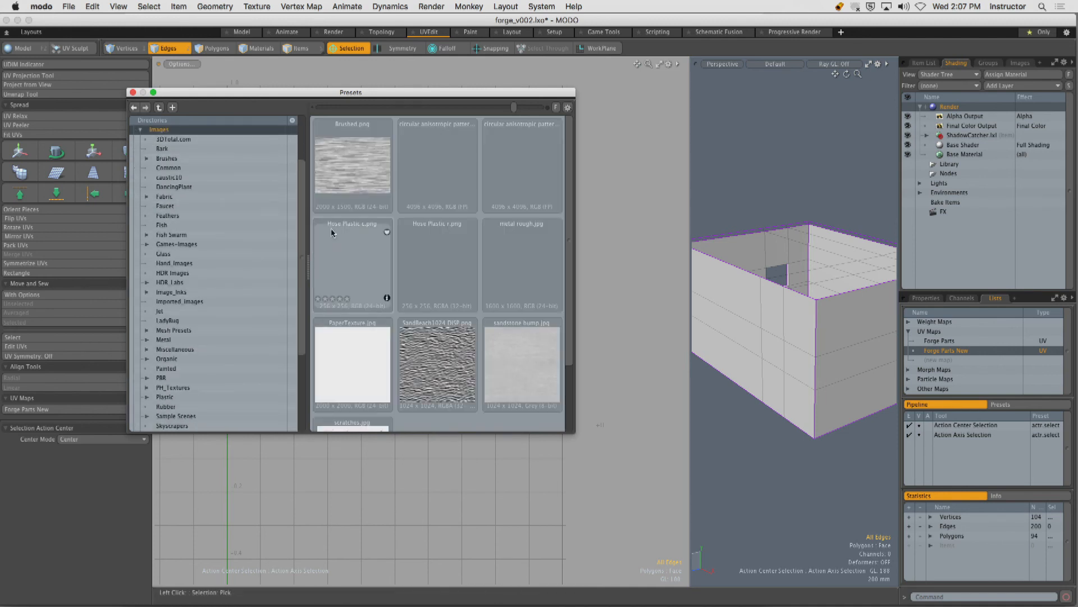
pyautogui.scroll(-5, 169, 359)
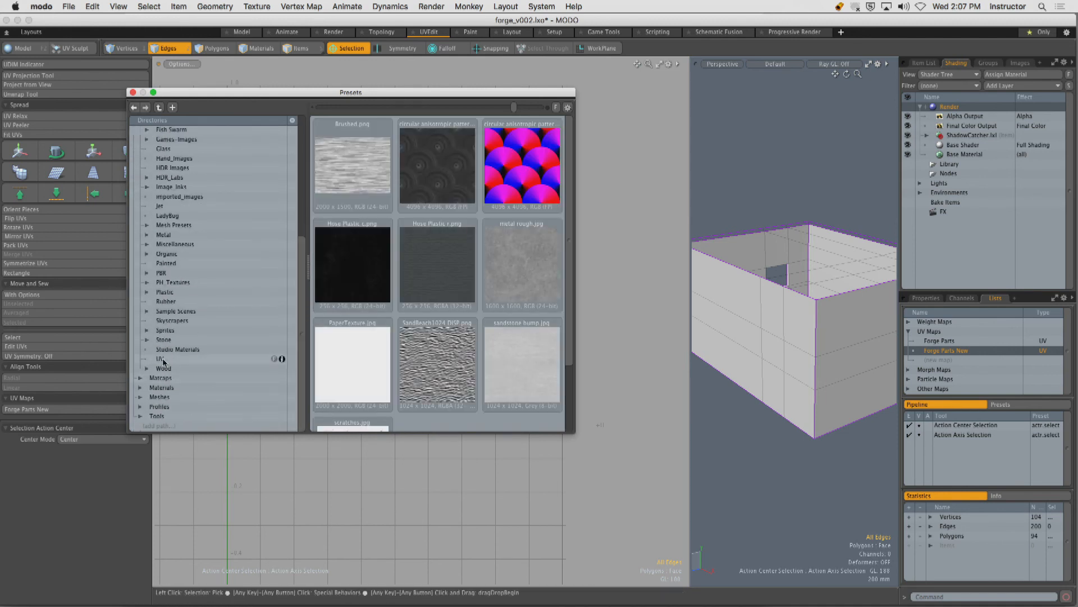
pyautogui.click(163, 360)
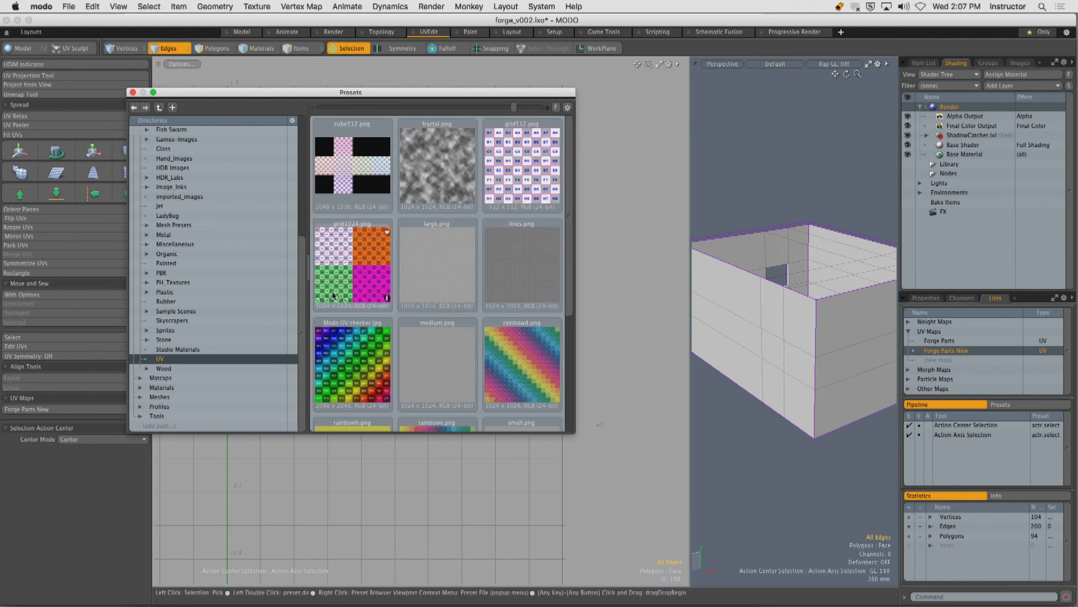
pyautogui.click(364, 359)
pyautogui.moveTo(355, 355); pyautogui.dragTo(949, 158)
pyautogui.click(133, 93)
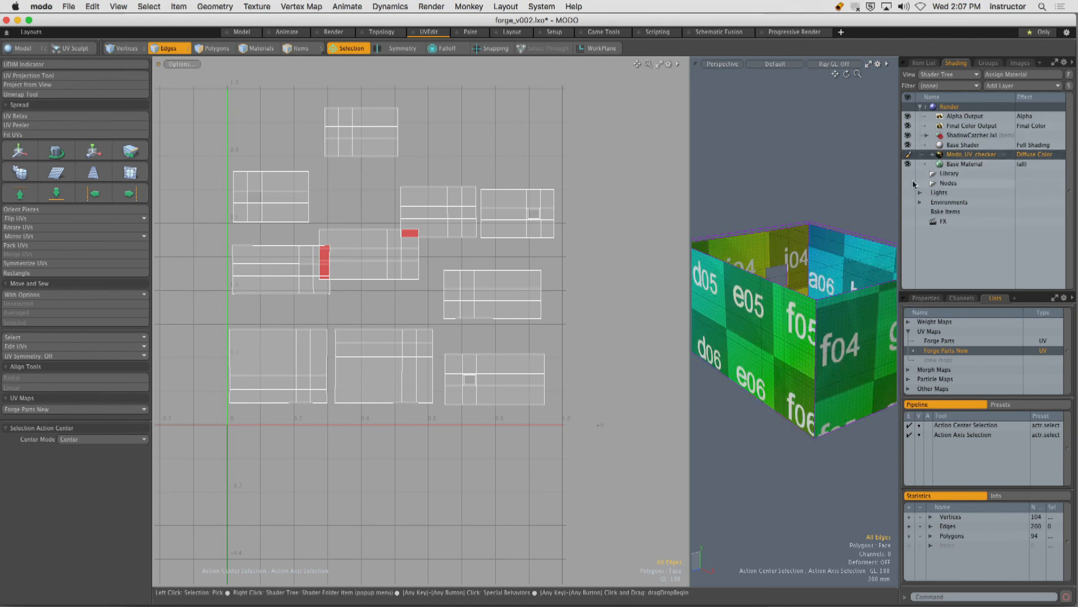
# Show the checker layer's Texture Locator settings in an enlarged Properties panel.
pyautogui.keyDown('ctrl'); pyautogui.keyDown('alt'); pyautogui.moveTo(817, 318); pyautogui.dragTo(790, 319); pyautogui.keyUp('alt'); pyautogui.keyUp('ctrl')
pyautogui.moveTo(791, 319)
pyautogui.keyDown('alt'); pyautogui.mouseDown()
pyautogui.moveTo(766, 306)
pyautogui.moveTo(792, 315)
pyautogui.mouseUp(); pyautogui.keyUp('alt')
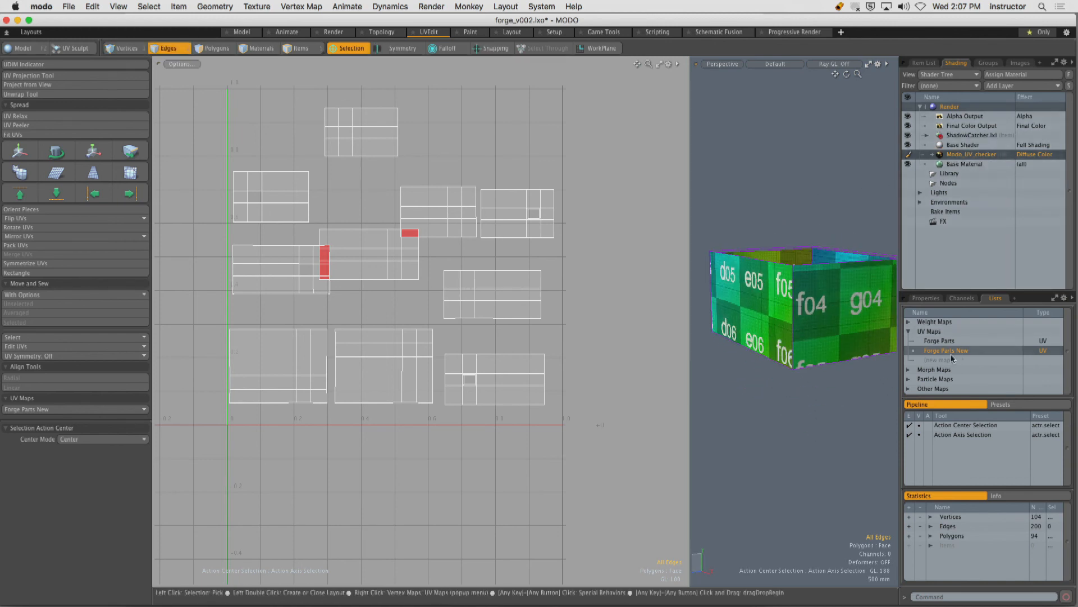
pyautogui.click(927, 297)
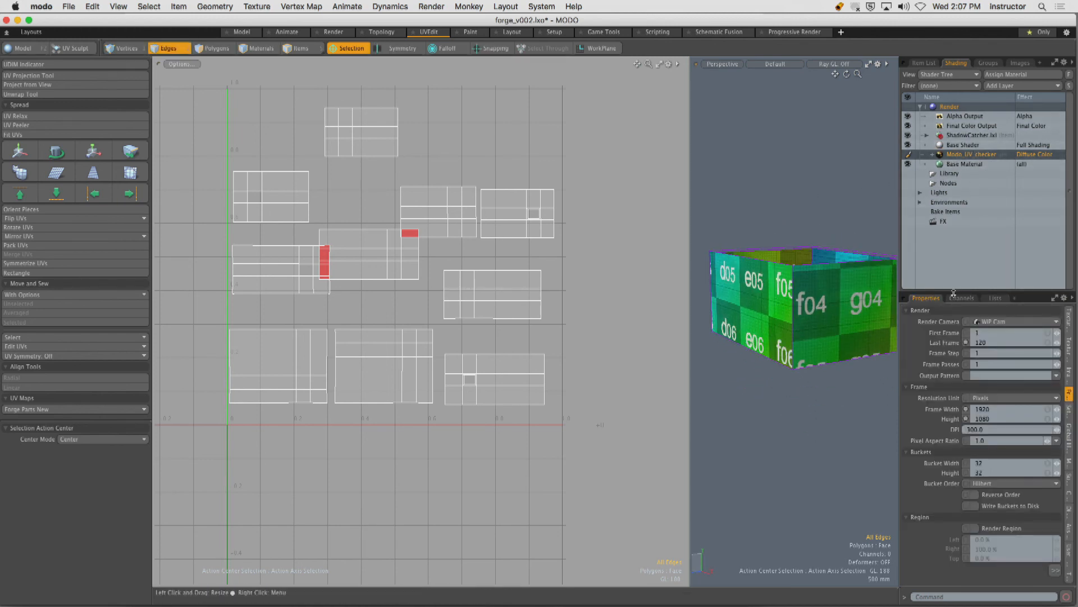
pyautogui.moveTo(963, 291); pyautogui.dragTo(963, 172)
pyautogui.click(1069, 250)
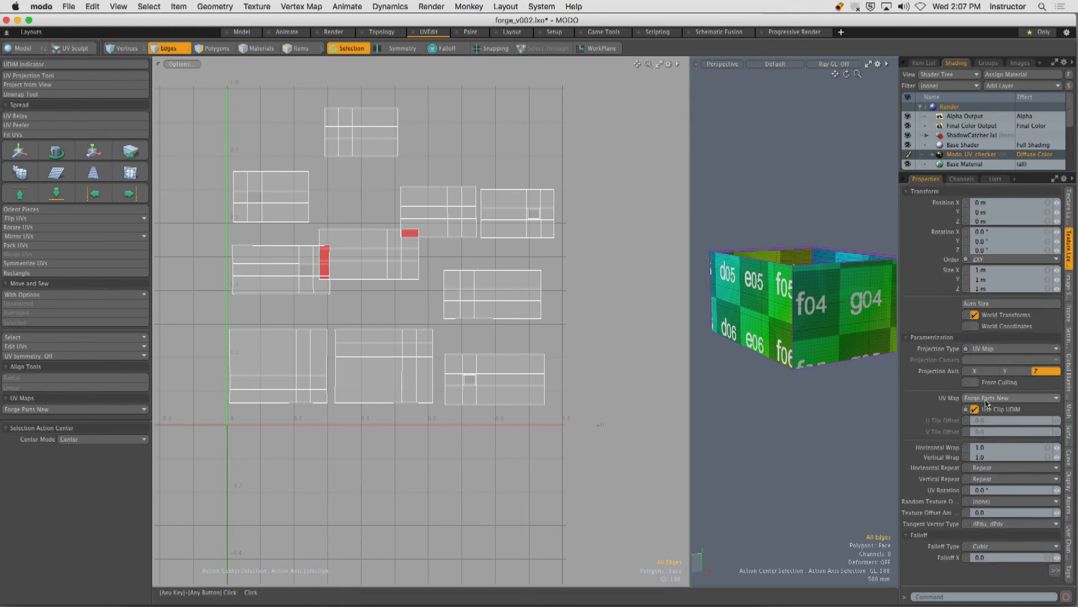
# Widen the 3D viewport and orbit to view the checker tiles on the forge walls.
pyautogui.moveTo(840, 311)
pyautogui.keyDown('alt'); pyautogui.mouseDown()
pyautogui.moveTo(843, 320)
pyautogui.moveTo(804, 303)
pyautogui.moveTo(838, 329)
pyautogui.moveTo(805, 305)
pyautogui.moveTo(879, 313)
pyautogui.moveTo(843, 306)
pyautogui.mouseUp(); pyautogui.keyUp('alt')
pyautogui.scroll(5, 877, 314)
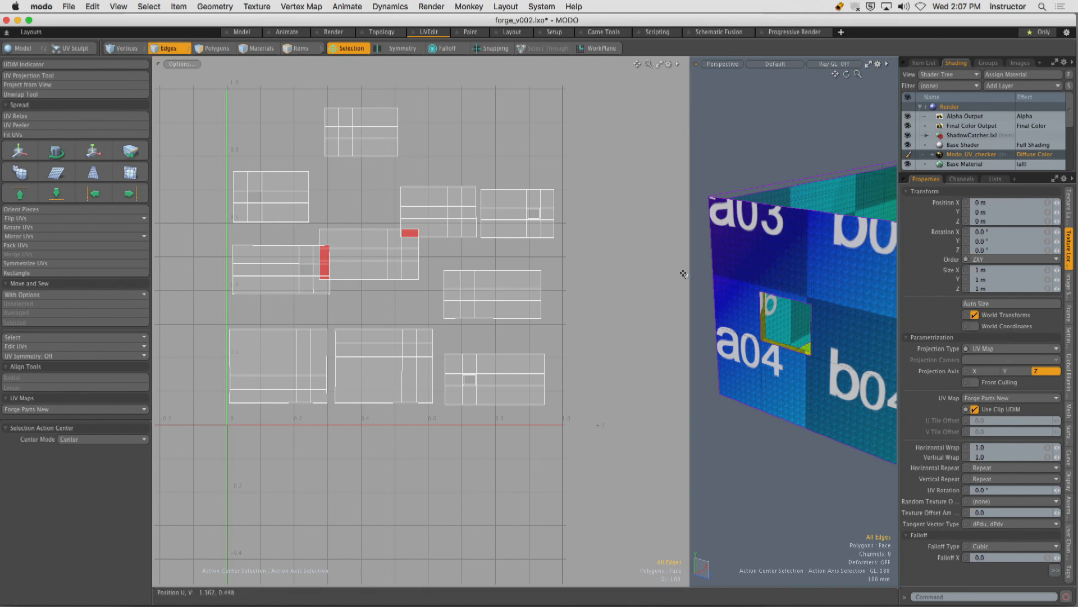
pyautogui.moveTo(684, 274); pyautogui.dragTo(559, 275)
pyautogui.keyDown('ctrl'); pyautogui.keyDown('alt'); pyautogui.moveTo(753, 303); pyautogui.dragTo(677, 301); pyautogui.keyUp('alt'); pyautogui.keyUp('ctrl')
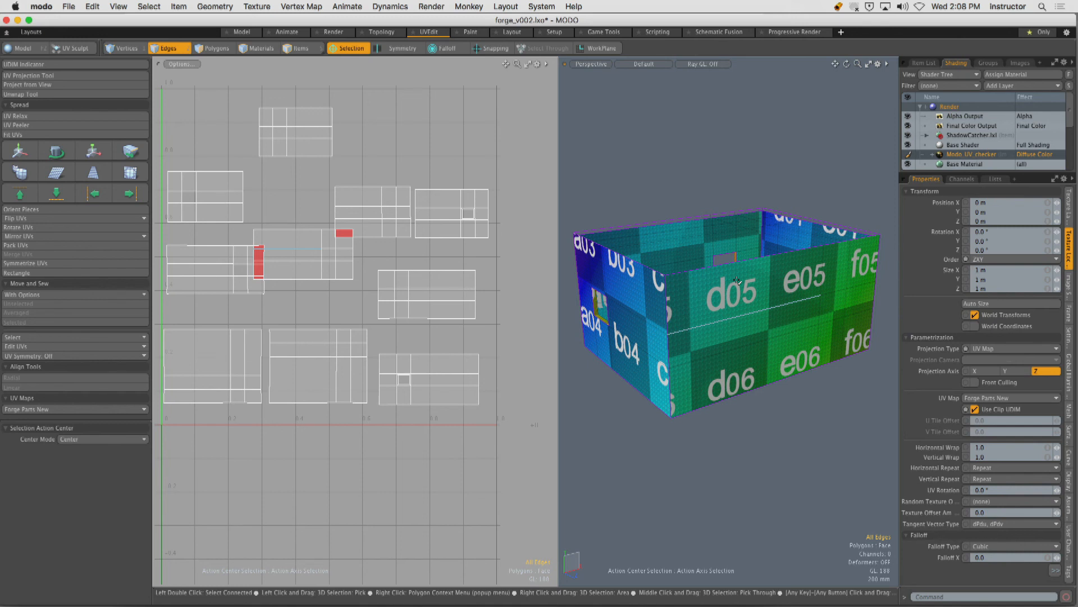
pyautogui.keyDown('alt'); pyautogui.moveTo(737, 281); pyautogui.dragTo(713, 251); pyautogui.keyUp('alt')
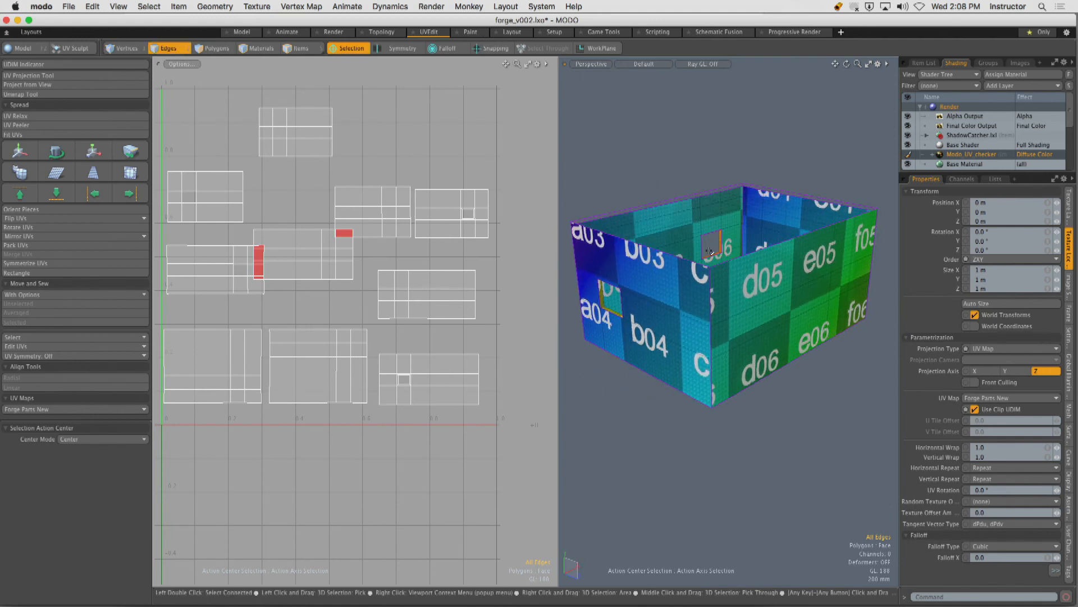
# Undo the recent changes and orbit to a lower, side-on view of the box.
pyautogui.press('super+z')
pyautogui.press('3')
pyautogui.rightClick(755, 275)
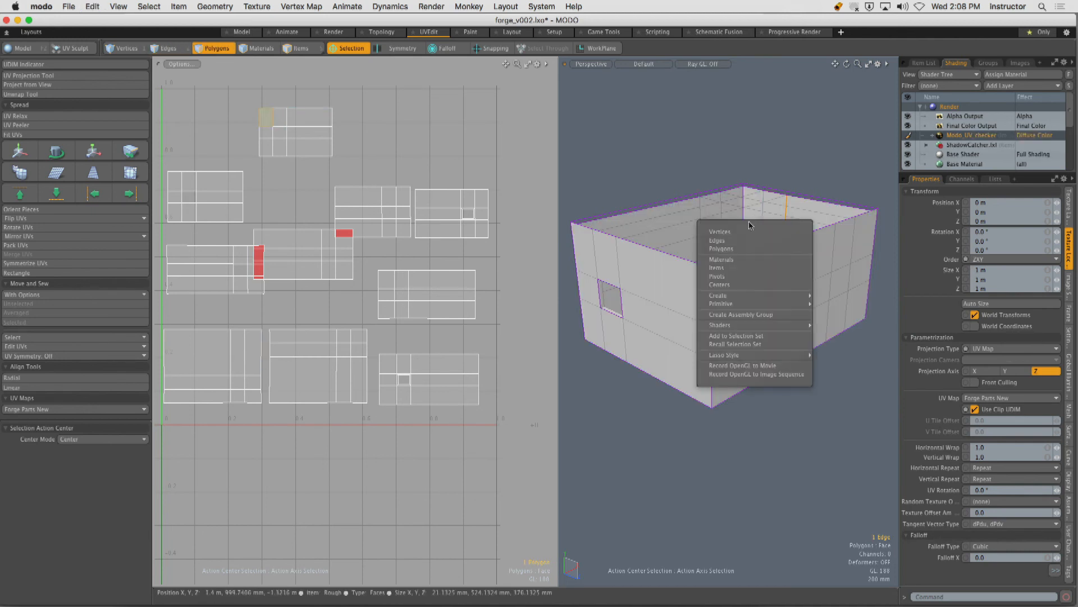
pyautogui.click(750, 159)
pyautogui.click(865, 185)
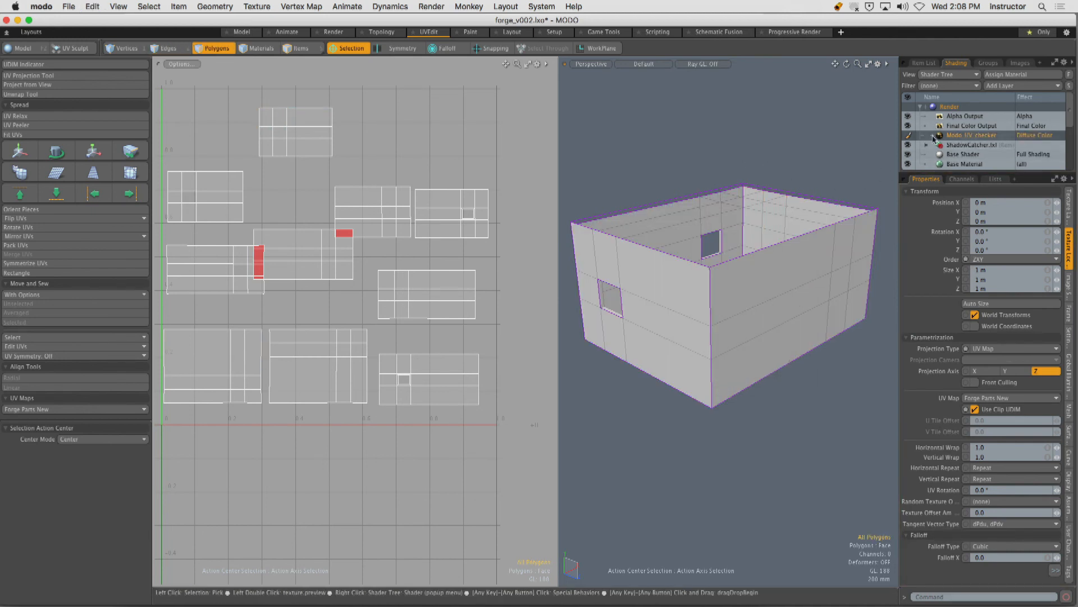
pyautogui.press('super+z')
pyautogui.press('2')
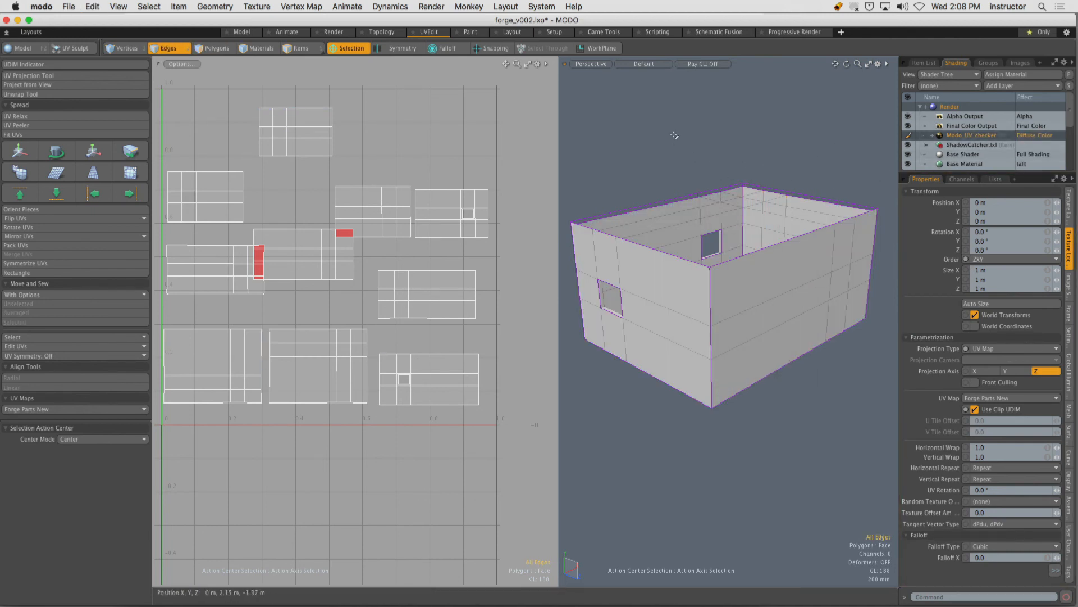
pyautogui.moveTo(812, 163)
pyautogui.keyDown('alt'); pyautogui.mouseDown()
pyautogui.moveTo(785, 152)
pyautogui.moveTo(704, 154)
pyautogui.moveTo(717, 174)
pyautogui.moveTo(710, 163)
pyautogui.mouseUp(); pyautogui.keyUp('alt')
pyautogui.press('super+z')
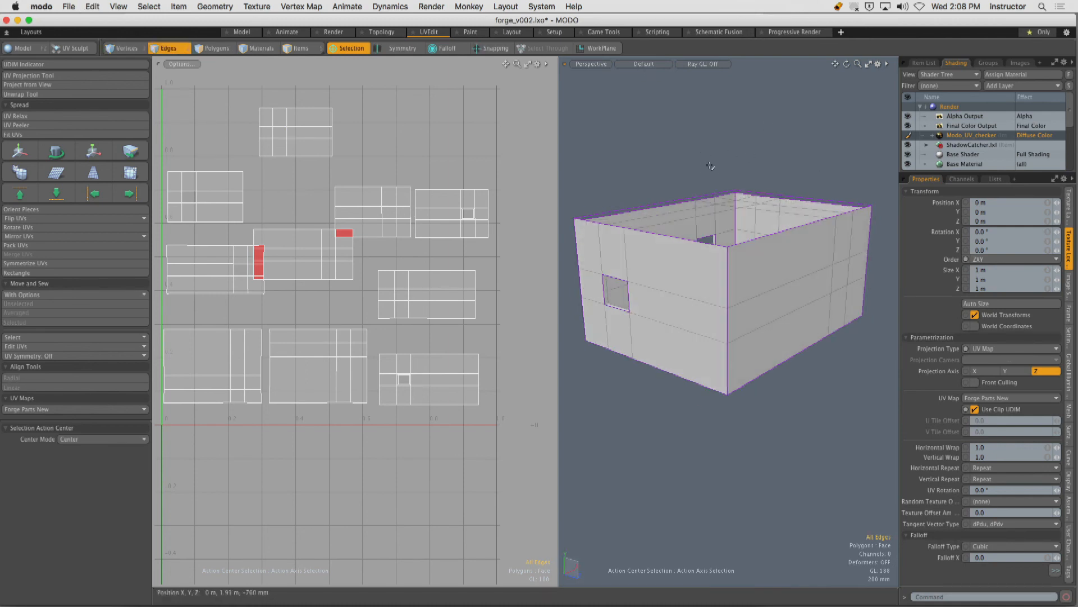
# Select the checker texture layer and switch viewport shading to Texture, then back to Default.
pyautogui.click(644, 66)
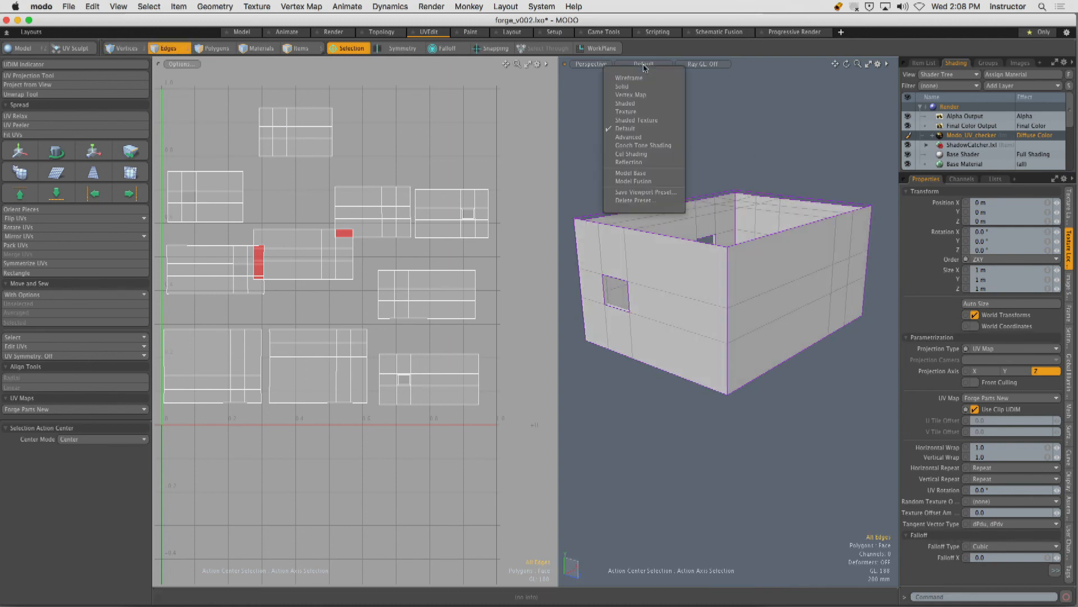
pyautogui.click(963, 135)
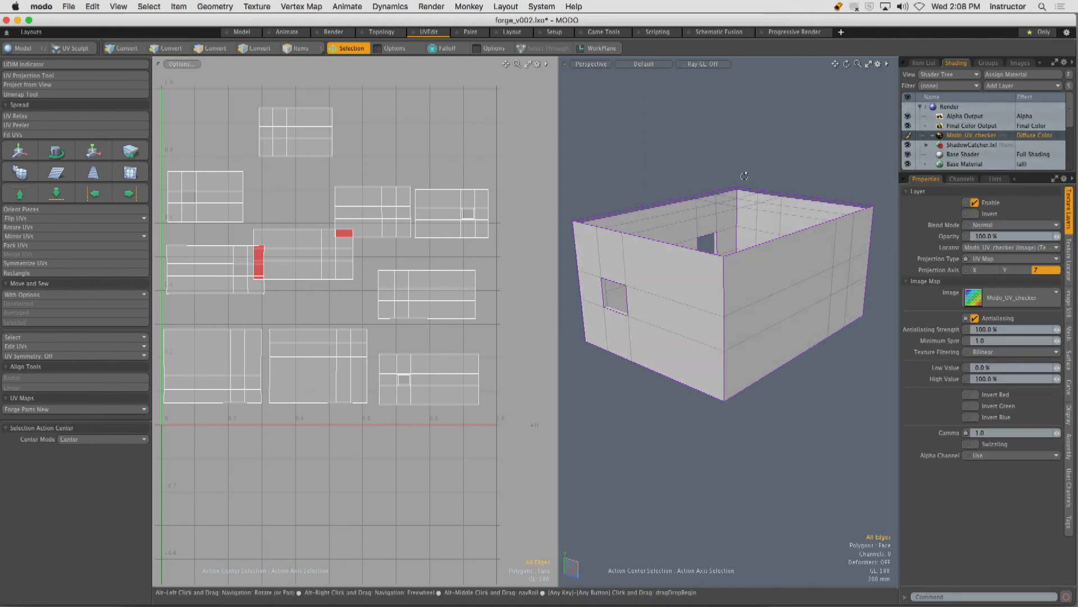
pyautogui.click(646, 65)
pyautogui.click(656, 111)
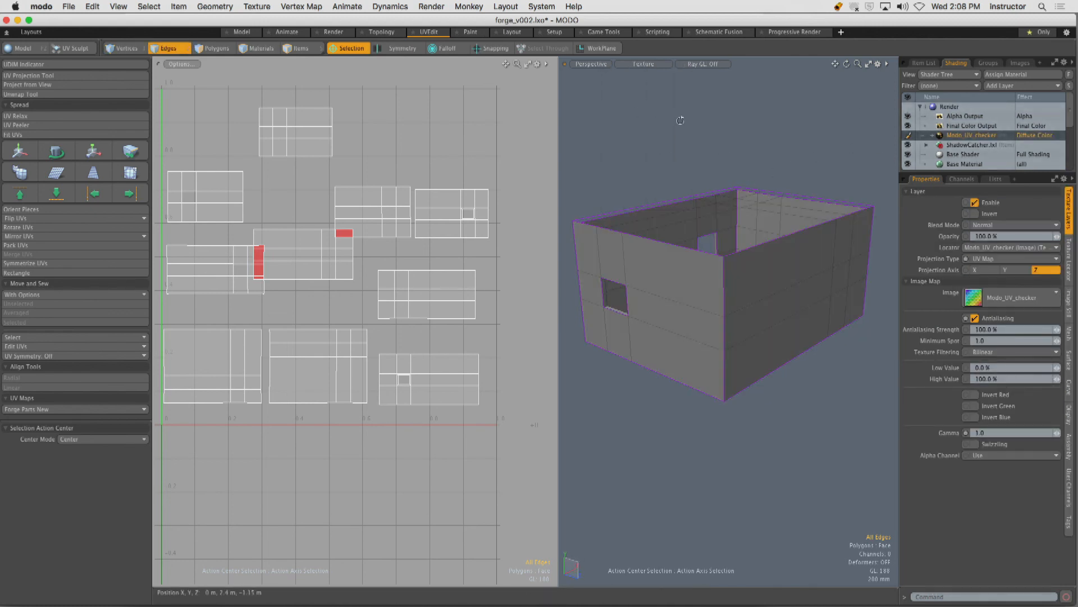
pyautogui.click(649, 65)
pyautogui.click(642, 128)
pyautogui.keyDown('alt'); pyautogui.moveTo(666, 125); pyautogui.dragTo(703, 139); pyautogui.keyUp('alt')
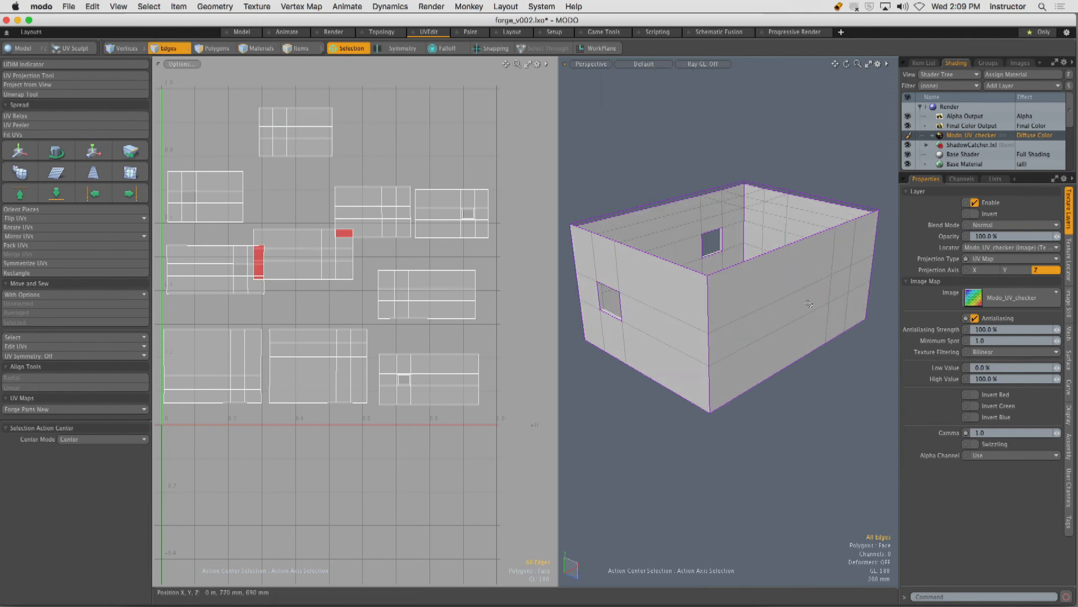
# Switch the checker's UV map to Forge Parts, then back to Forge Parts New.
pyautogui.click(1068, 259)
pyautogui.click(1004, 398)
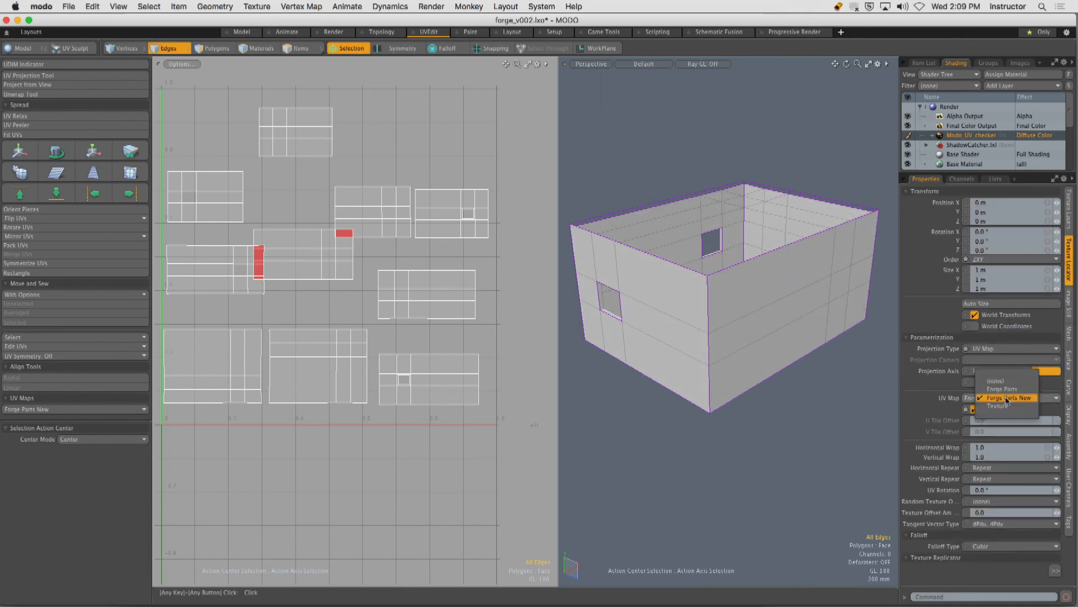
pyautogui.click(1002, 389)
pyautogui.click(1006, 398)
pyautogui.click(1004, 407)
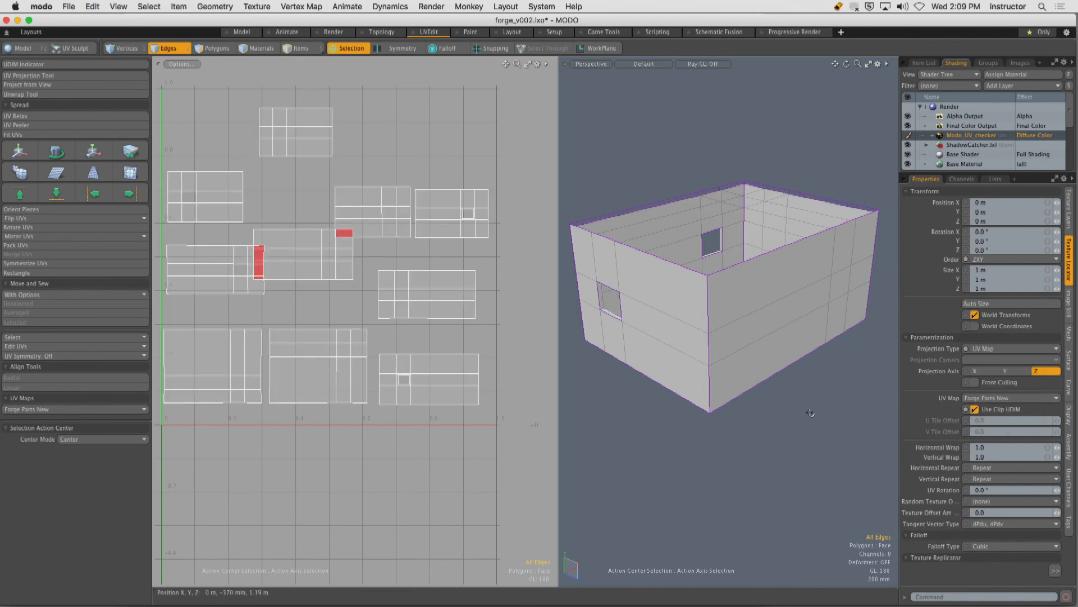
# Check the UV view's display settings, then orbit higher to look into the box.
pyautogui.click(537, 63)
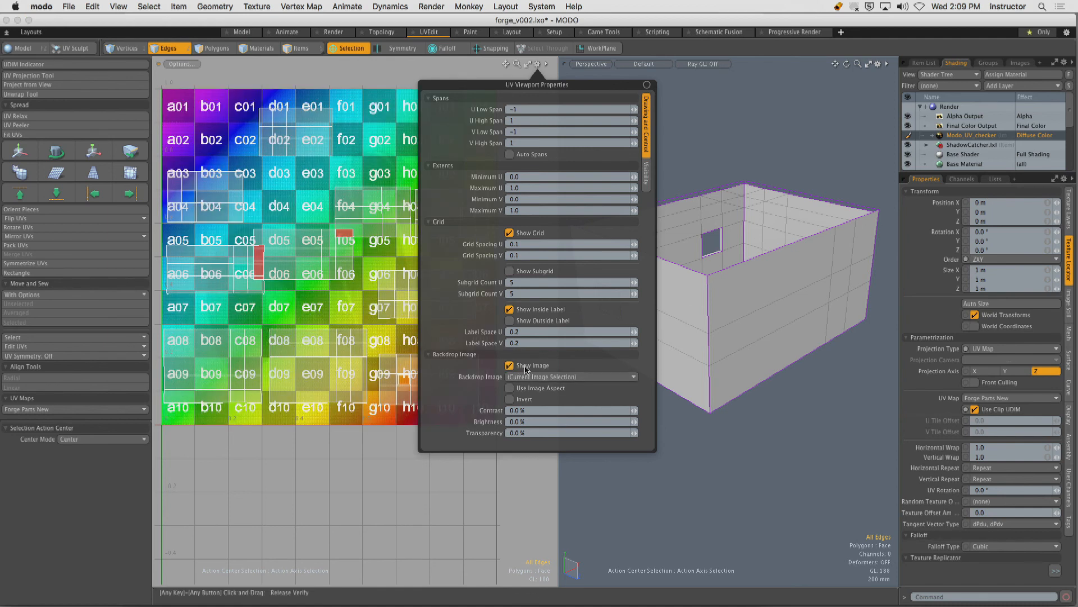
pyautogui.click(776, 198)
pyautogui.moveTo(685, 126)
pyautogui.keyDown('alt'); pyautogui.mouseDown()
pyautogui.moveTo(693, 110)
pyautogui.moveTo(691, 120)
pyautogui.mouseUp(); pyautogui.keyUp('alt')
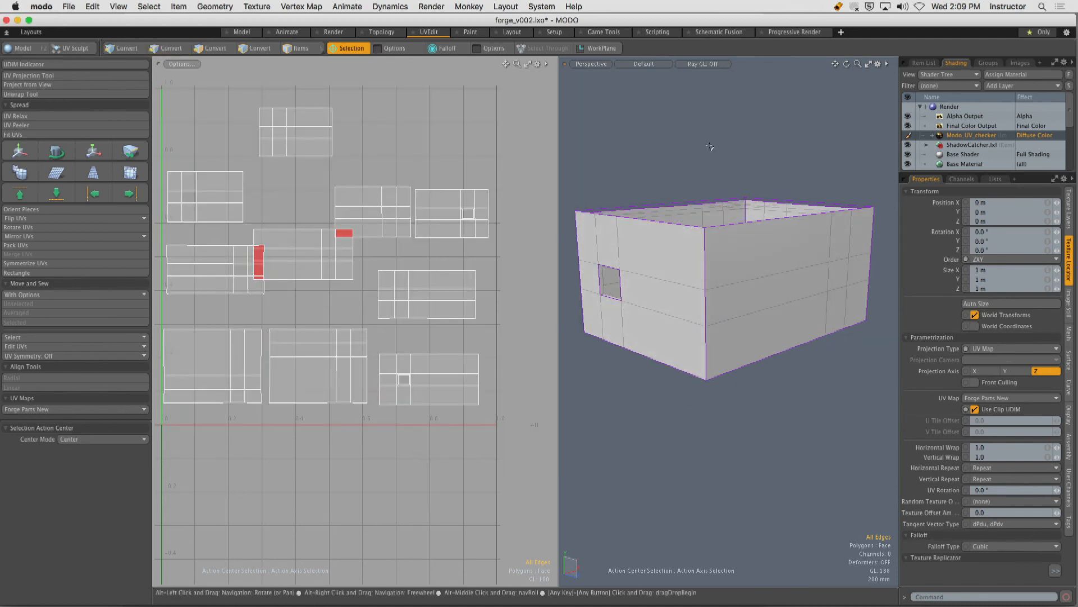
pyautogui.press('2')
pyautogui.keyDown('alt'); pyautogui.moveTo(686, 220); pyautogui.dragTo(743, 202); pyautogui.keyUp('alt')
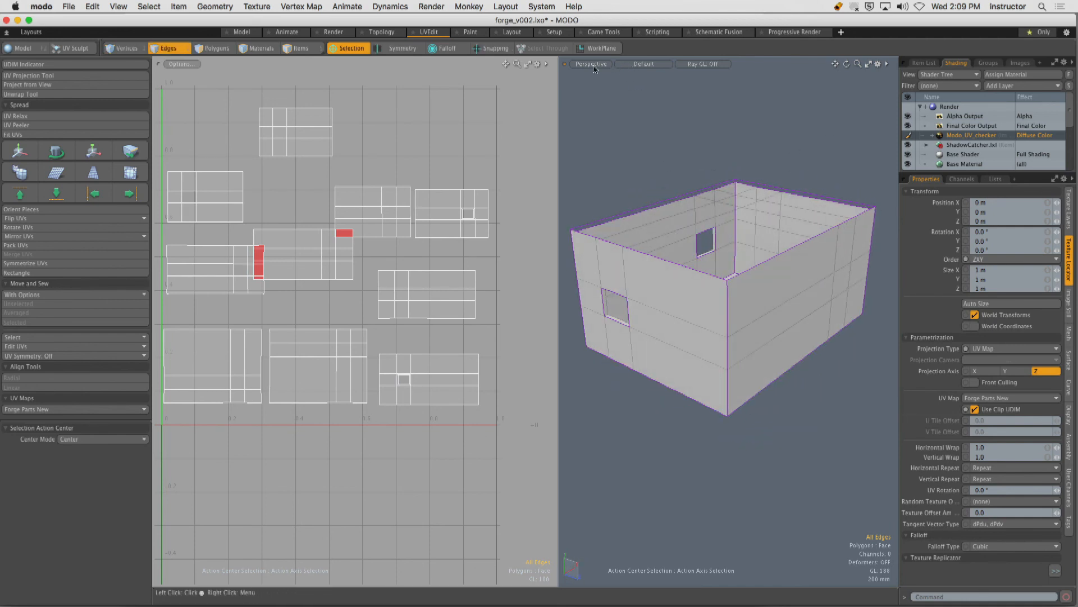
# Try the Ray GL preview at Full, then turn Ray GL Off.
pyautogui.click(692, 67)
pyautogui.click(676, 89)
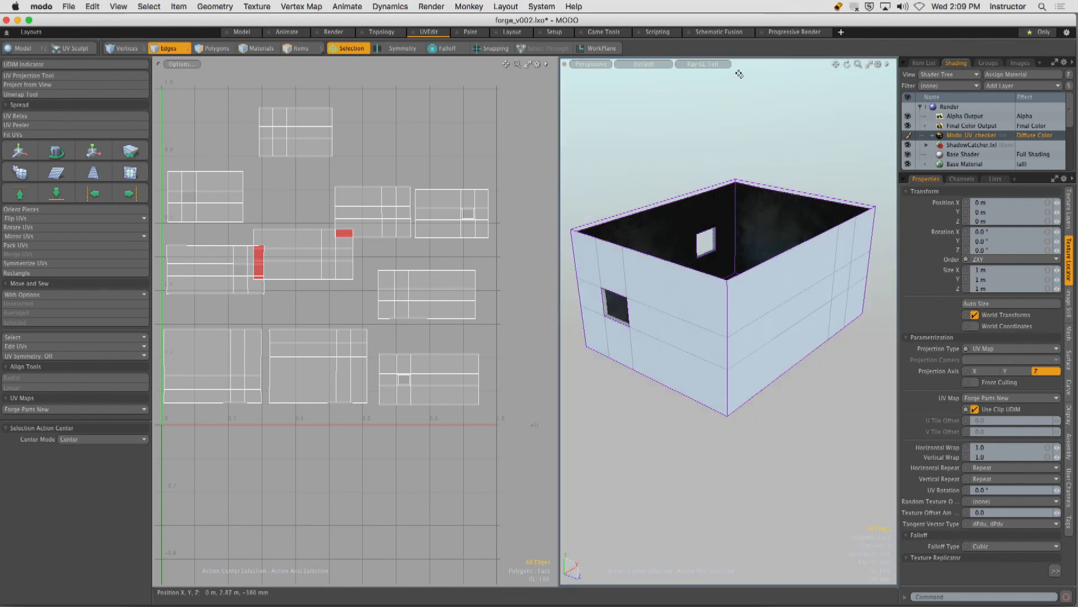
pyautogui.click(708, 65)
pyautogui.click(696, 76)
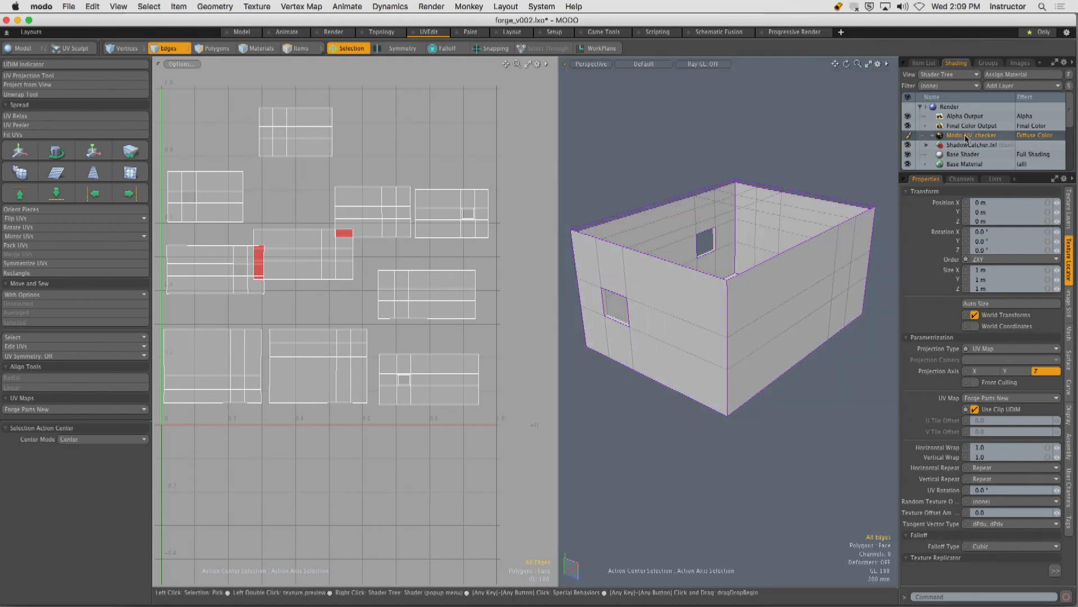
# Move the UV checker layer above Base Material in the Shader Tree so the box shows it.
pyautogui.moveTo(937, 138)
pyautogui.mouseDown()
pyautogui.moveTo(935, 161)
pyautogui.moveTo(943, 144)
pyautogui.mouseUp()
pyautogui.moveTo(790, 171)
pyautogui.keyDown('alt'); pyautogui.mouseDown()
pyautogui.moveTo(778, 208)
pyautogui.moveTo(790, 171)
pyautogui.mouseUp(); pyautogui.keyUp('alt')
pyautogui.keyDown('alt'); pyautogui.moveTo(777, 208); pyautogui.dragTo(725, 224); pyautogui.keyUp('alt')
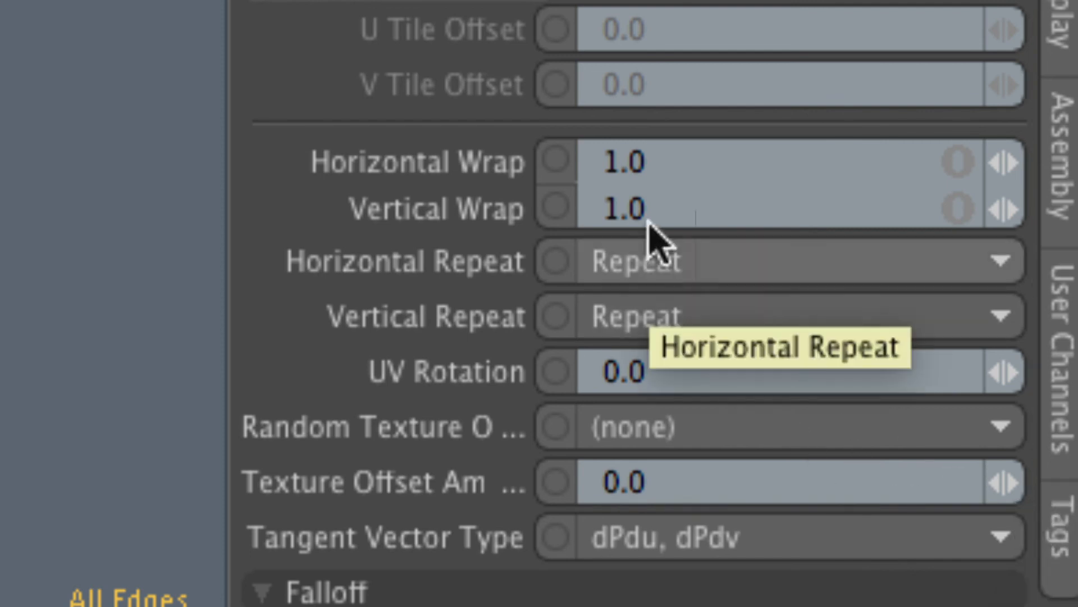
# Set the checker's Horizontal and Vertical Wrap to 3, then raise both to 5.0.
pyautogui.click(657, 153)
pyautogui.moveTo(657, 153); pyautogui.dragTo(611, 164)
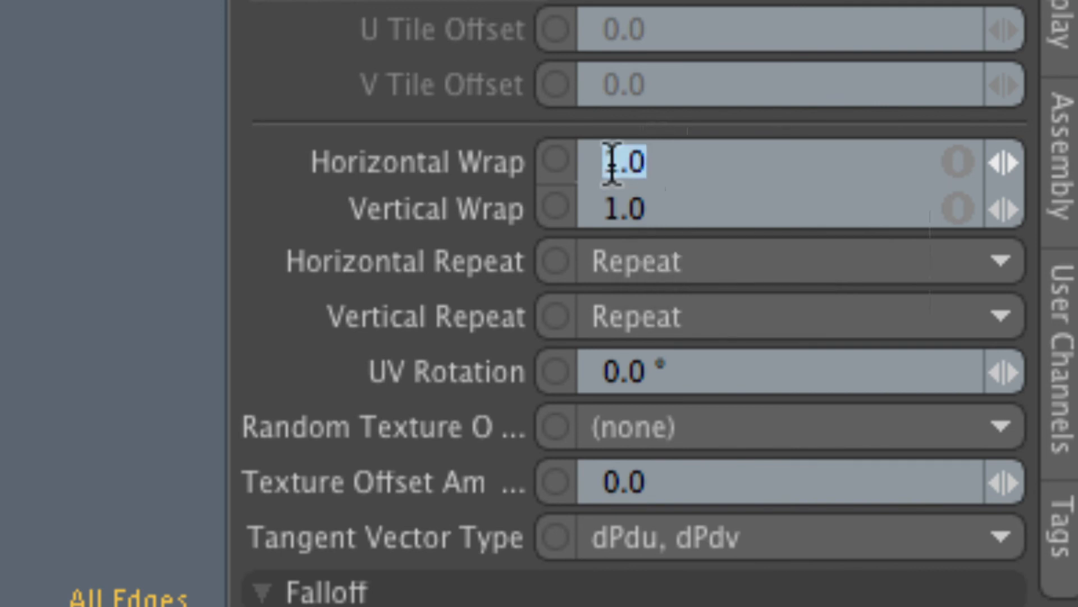
pyautogui.write('3')
pyautogui.press('Tab')
pyautogui.write('3')
pyautogui.press('Return')
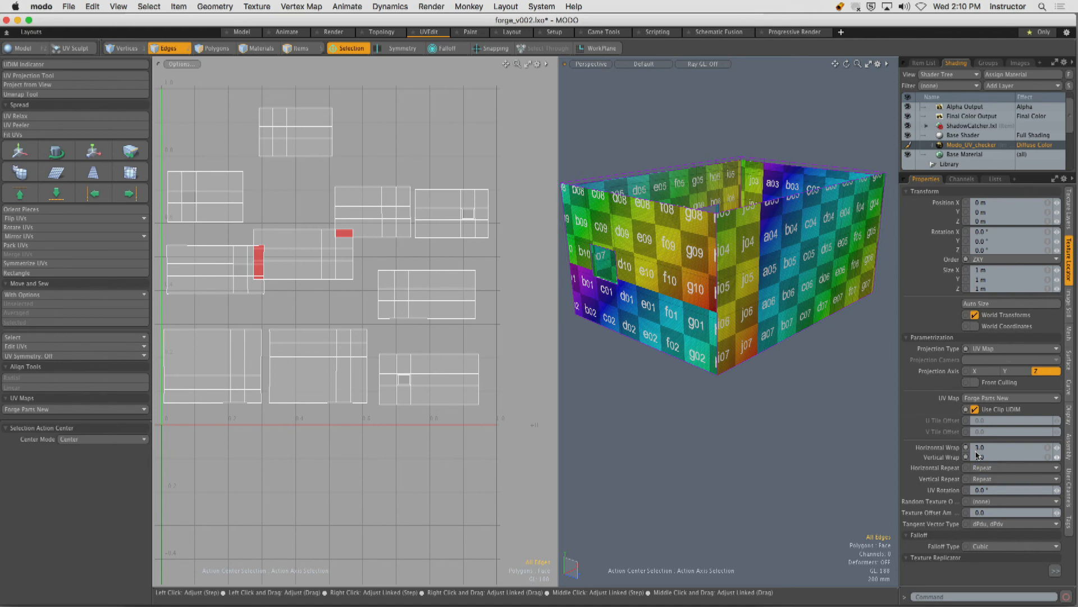
pyautogui.click(1047, 448)
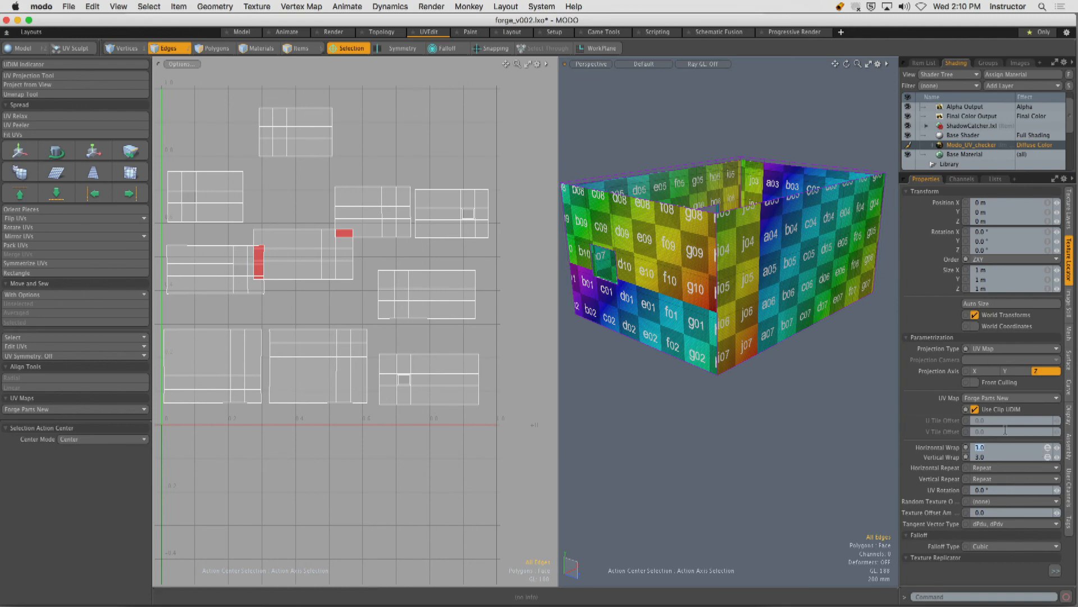
pyautogui.write('5')
pyautogui.press('Return')
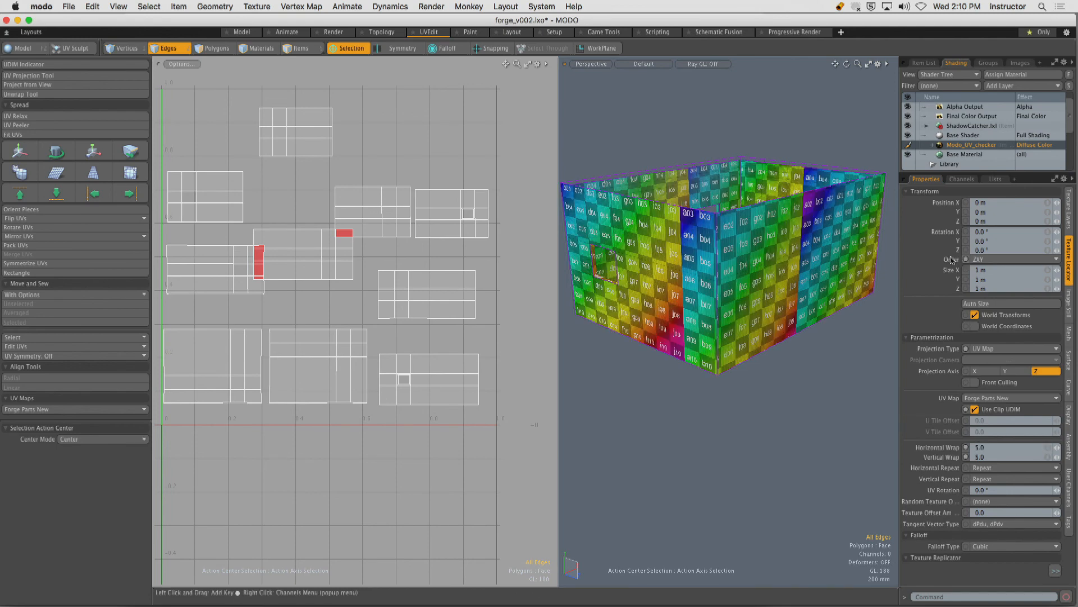
pyautogui.keyDown('alt'); pyautogui.moveTo(781, 303); pyautogui.dragTo(750, 299); pyautogui.keyUp('alt')
pyautogui.keyDown('alt'); pyautogui.moveTo(750, 300); pyautogui.dragTo(707, 270); pyautogui.keyUp('alt')
# Unhide all geometry and select the floor beam band plus the corner post and brace.
pyautogui.press('u')
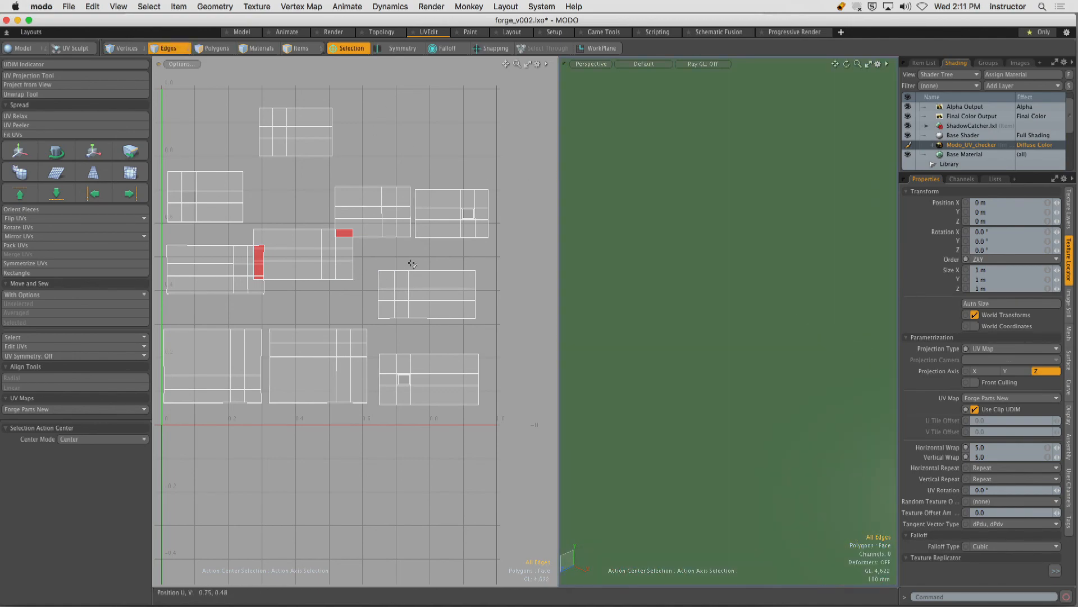
pyautogui.keyDown('ctrl'); pyautogui.keyDown('alt'); pyautogui.moveTo(803, 248); pyautogui.dragTo(708, 271); pyautogui.keyUp('alt'); pyautogui.keyUp('ctrl')
pyautogui.keyDown('alt'); pyautogui.keyDown('shift'); pyautogui.moveTo(707, 271); pyautogui.dragTo(747, 298); pyautogui.keyUp('shift'); pyautogui.keyUp('alt')
pyautogui.keyDown('alt'); pyautogui.moveTo(747, 298); pyautogui.dragTo(728, 353); pyautogui.keyUp('alt')
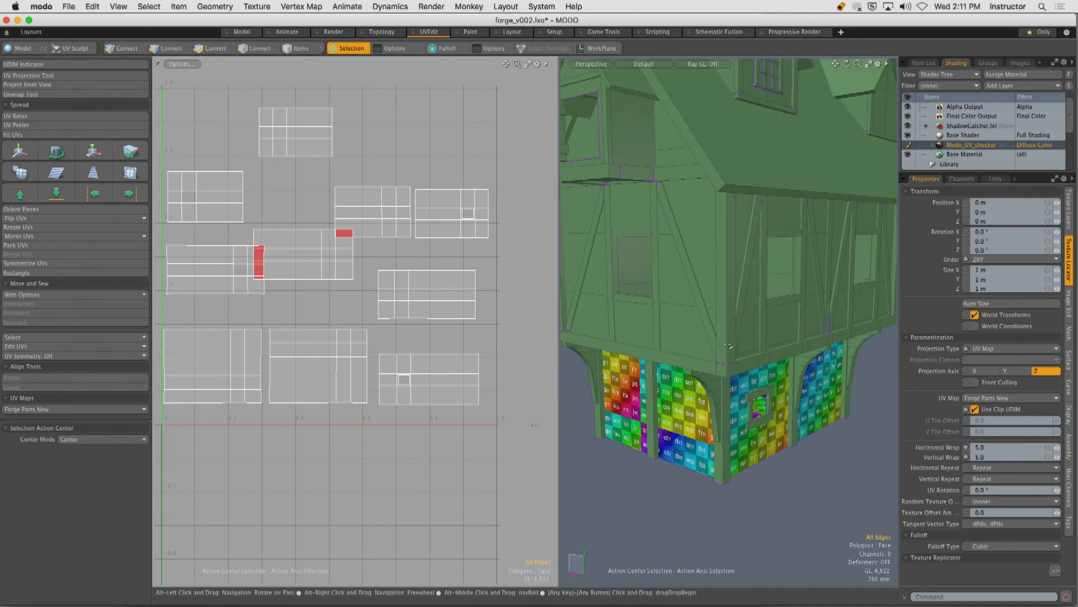
pyautogui.press('3')
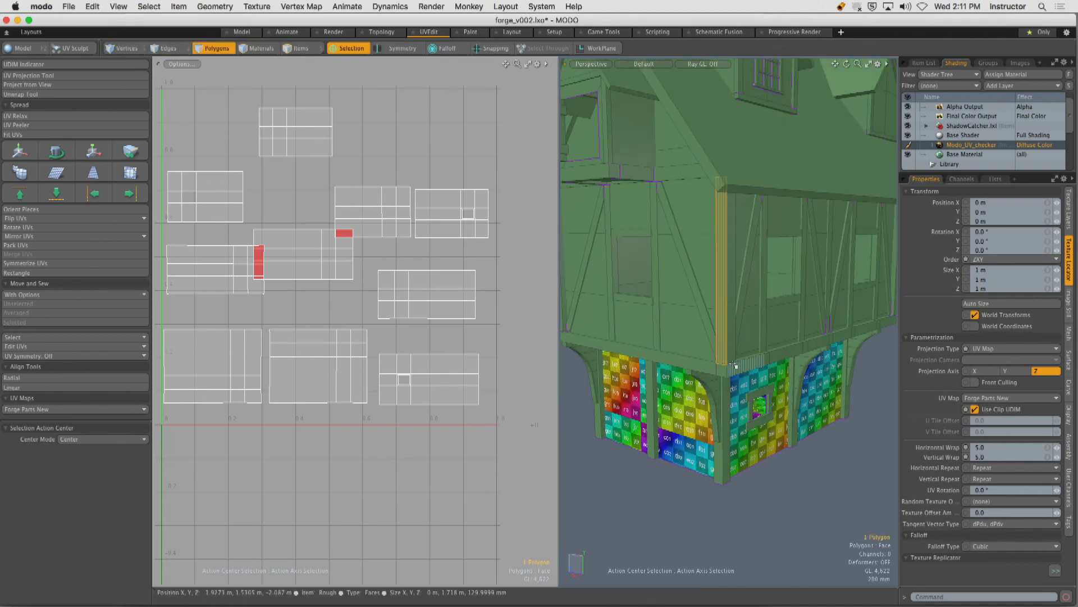
pyautogui.doubleClick(736, 366)
pyautogui.keyDown('shift'); pyautogui.doubleClick(710, 337); pyautogui.keyUp('shift')
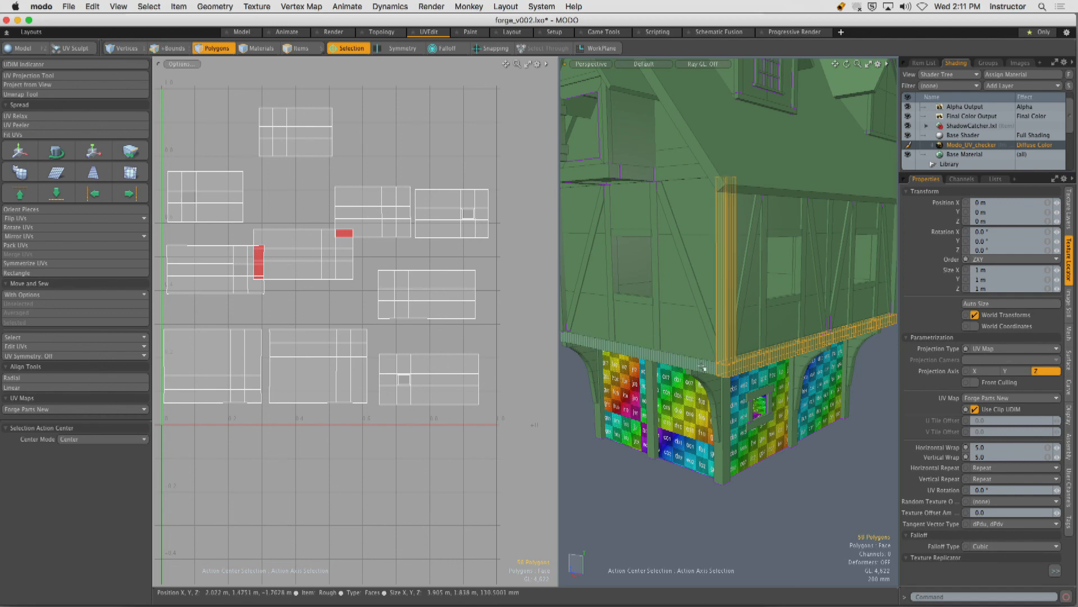
# Add the remaining posts and horizontal beam, then hide everything else to isolate the frame.
pyautogui.keyDown('alt'); pyautogui.moveTo(710, 337); pyautogui.dragTo(736, 371); pyautogui.keyUp('alt')
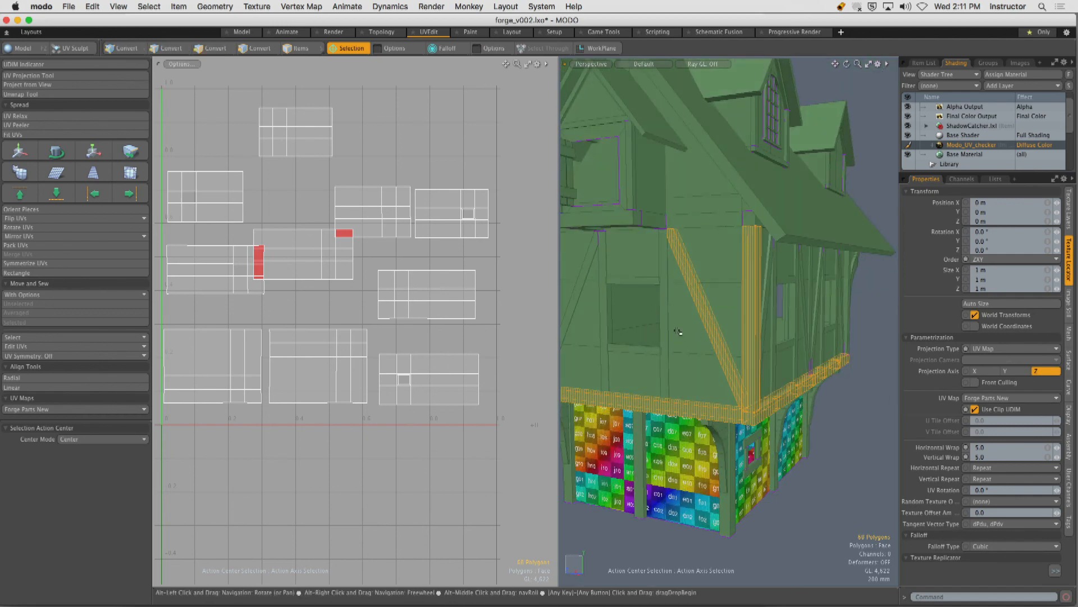
pyautogui.keyDown('shift'); pyautogui.doubleClick(667, 329); pyautogui.keyUp('shift')
pyautogui.keyDown('alt'); pyautogui.moveTo(683, 303); pyautogui.dragTo(760, 357); pyautogui.keyUp('alt')
pyautogui.keyDown('alt'); pyautogui.moveTo(756, 368); pyautogui.dragTo(733, 383); pyautogui.keyUp('alt')
pyautogui.doubleClick(791, 395)
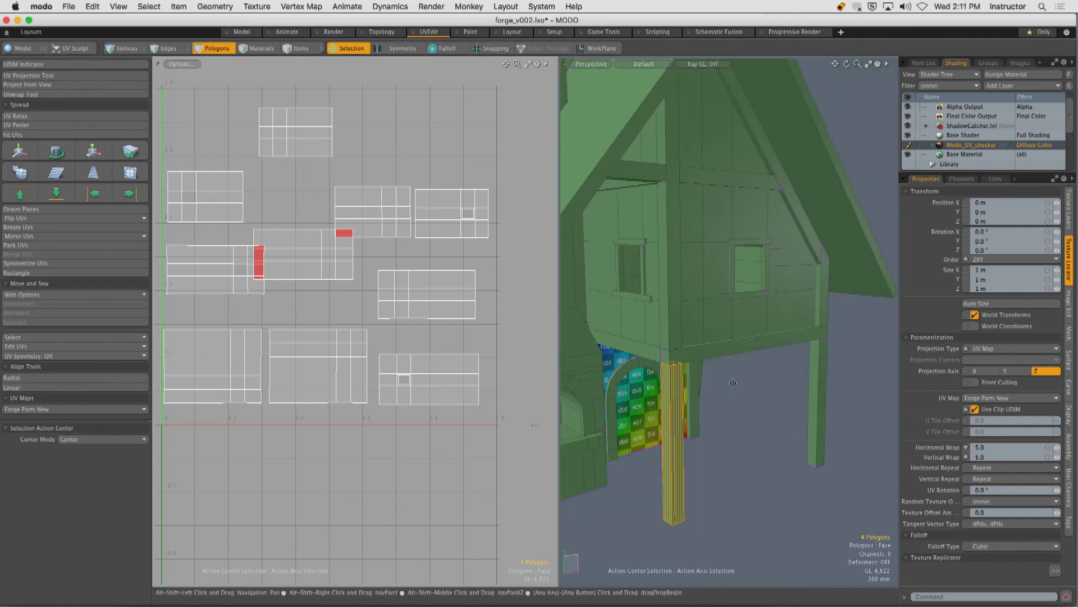
pyautogui.keyDown('shift'); pyautogui.doubleClick(824, 366); pyautogui.keyUp('shift')
pyautogui.keyDown('shift'); pyautogui.doubleClick(785, 342); pyautogui.keyUp('shift')
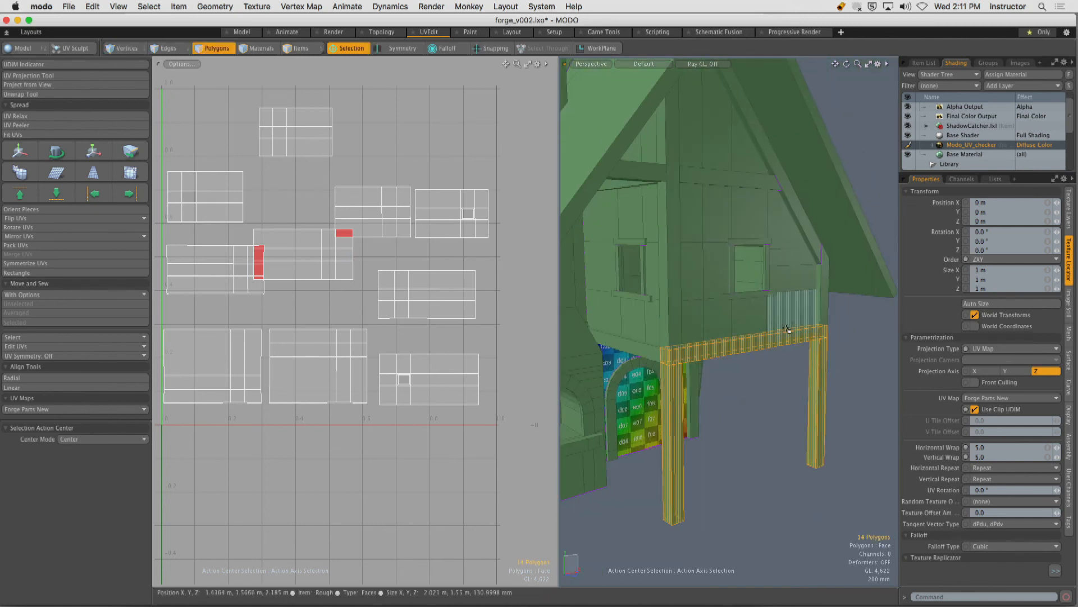
pyautogui.hotkey('shift', 'h')
pyautogui.click(753, 382)
pyautogui.keyDown('ctrl'); pyautogui.keyDown('alt'); pyautogui.moveTo(715, 357); pyautogui.dragTo(765, 348); pyautogui.keyUp('alt'); pyautogui.keyUp('ctrl')
pyautogui.keyDown('alt'); pyautogui.moveTo(765, 349); pyautogui.dragTo(740, 346); pyautogui.keyUp('alt')
pyautogui.moveTo(740, 346)
pyautogui.keyDown('ctrl'); pyautogui.keyDown('alt'); pyautogui.mouseDown()
pyautogui.moveTo(723, 346)
pyautogui.moveTo(758, 344)
pyautogui.mouseUp(); pyautogui.keyUp('alt'); pyautogui.keyUp('ctrl')
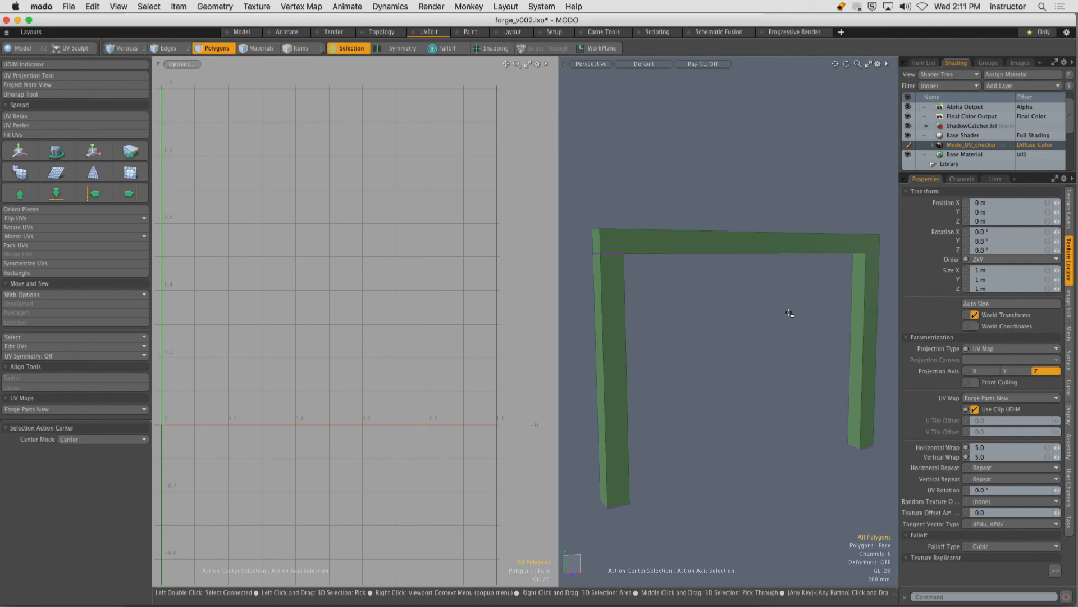
# Pick the top and left edges of the beam's end face as seams.
pyautogui.keyDown('alt'); pyautogui.moveTo(790, 313); pyautogui.dragTo(667, 260); pyautogui.keyUp('alt')
pyautogui.doubleClick(696, 289)
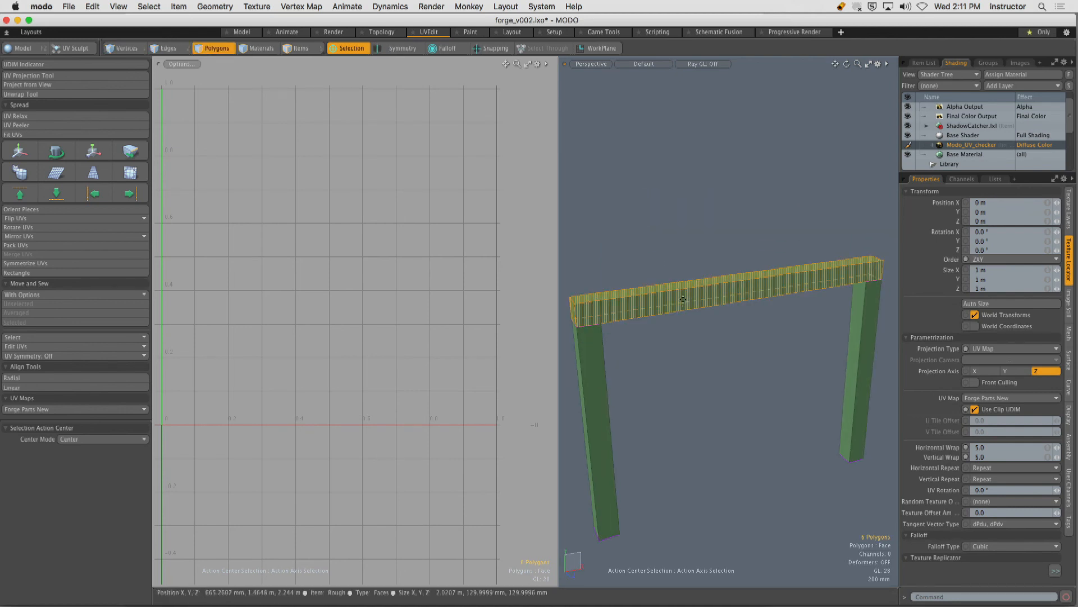
pyautogui.keyDown('alt'); pyautogui.moveTo(683, 299); pyautogui.dragTo(673, 276); pyautogui.keyUp('alt')
pyautogui.click(674, 298)
pyautogui.keyDown('alt'); pyautogui.moveTo(674, 276); pyautogui.dragTo(741, 264); pyautogui.keyUp('alt')
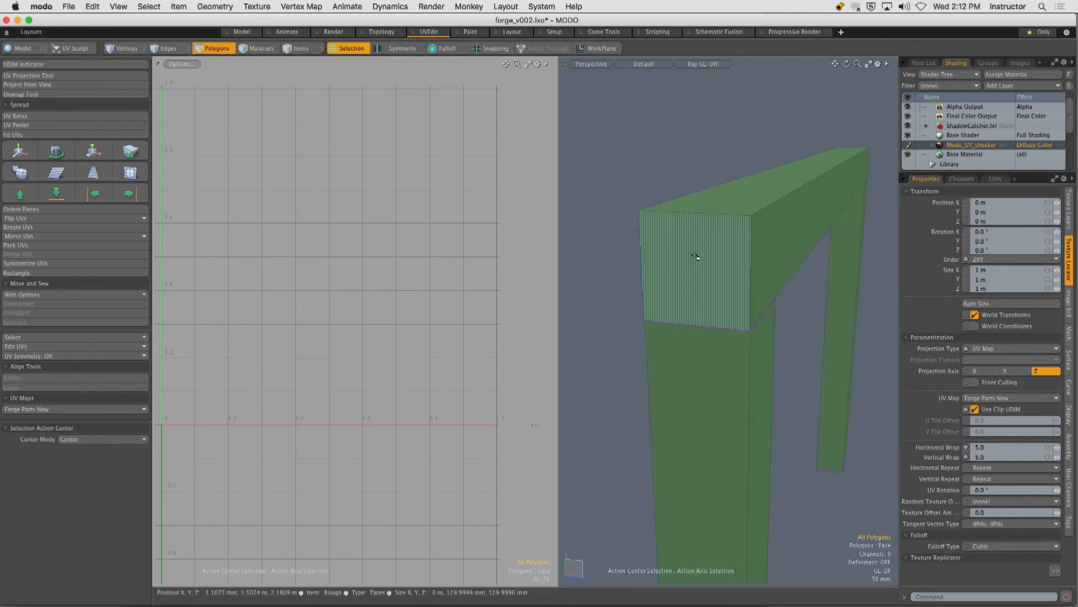
pyautogui.press('2')
pyautogui.click(702, 215)
pyautogui.keyDown('shift'); pyautogui.click(642, 255); pyautogui.keyUp('shift')
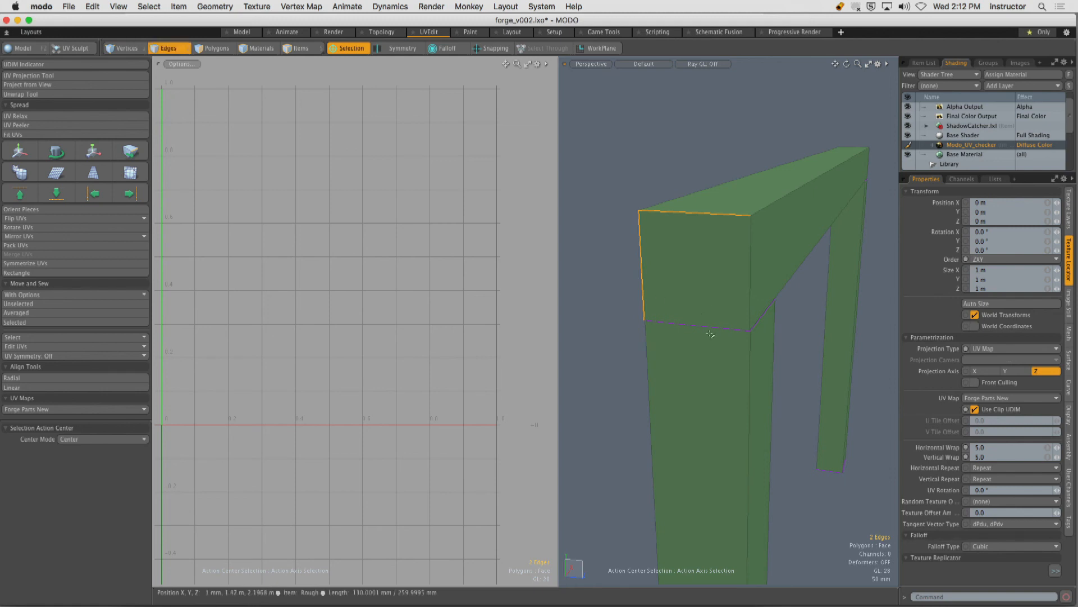
# Hide the frame's two legs so only the beam remains visible.
pyautogui.press('3')
pyautogui.doubleClick(706, 361)
pyautogui.press('Delete')
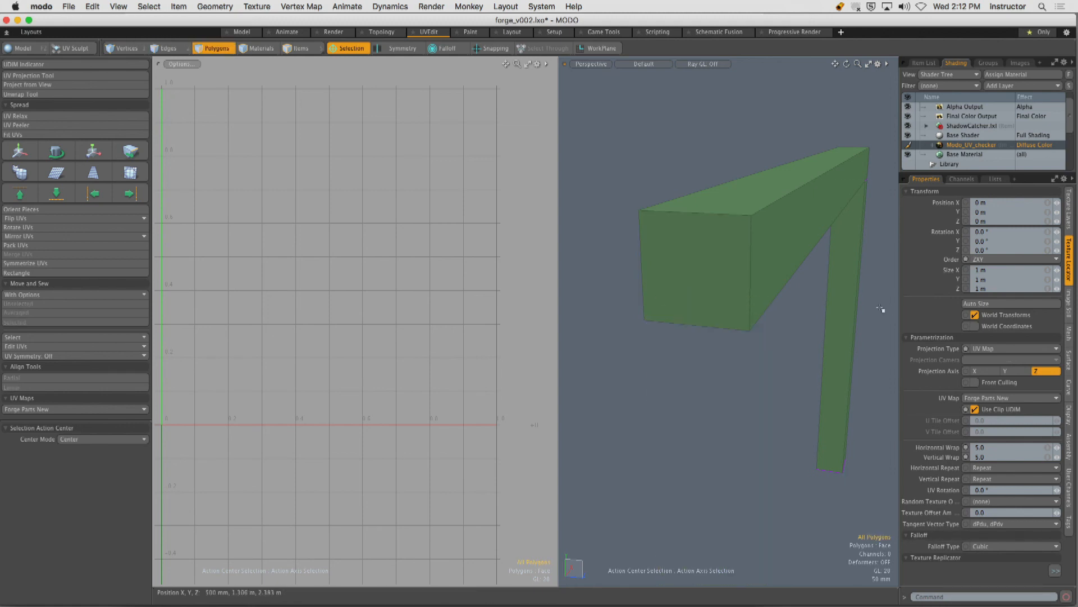
pyautogui.doubleClick(851, 303)
pyautogui.press('Delete')
# Add the end face's bottom edge and one long edge along the beam as seams.
pyautogui.press('2')
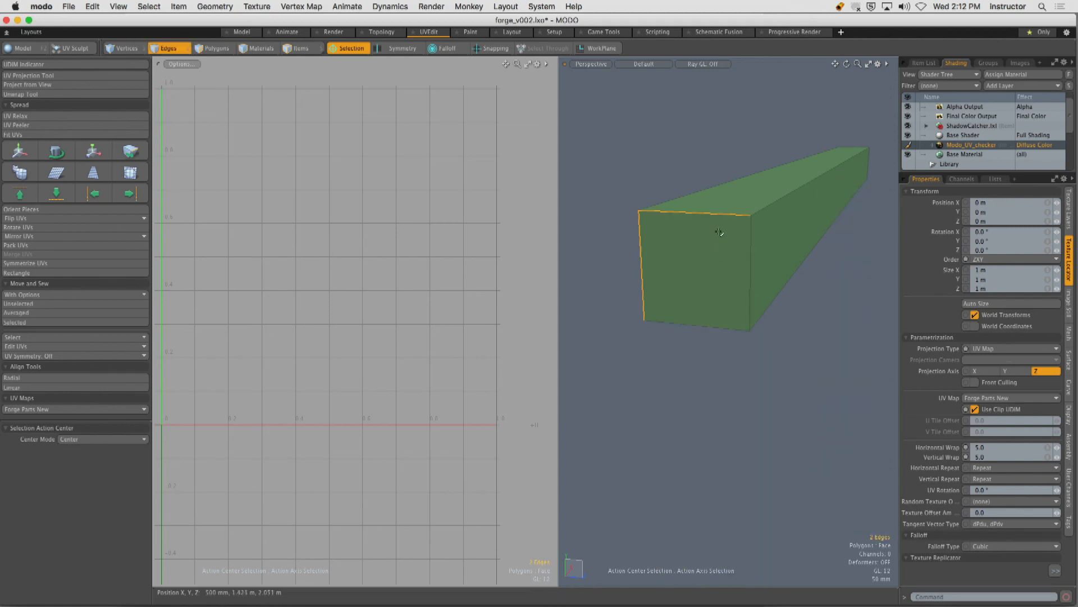
pyautogui.keyDown('shift'); pyautogui.click(691, 325); pyautogui.keyUp('shift')
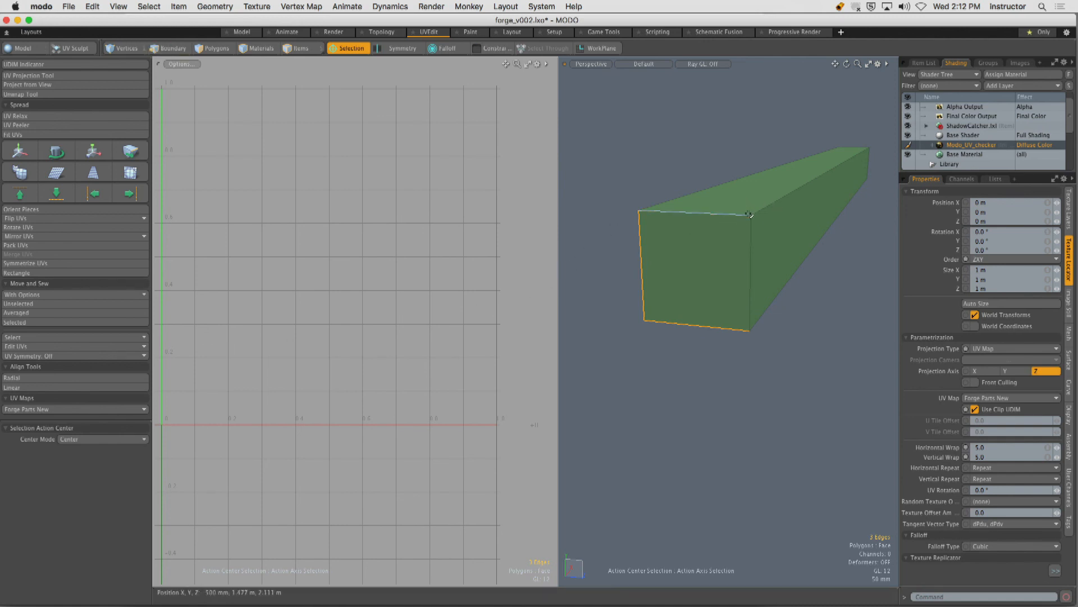
pyautogui.moveTo(639, 211)
pyautogui.keyDown('ctrl'); pyautogui.mouseDown()
pyautogui.moveTo(643, 319)
pyautogui.moveTo(749, 332)
pyautogui.mouseUp(); pyautogui.keyUp('ctrl')
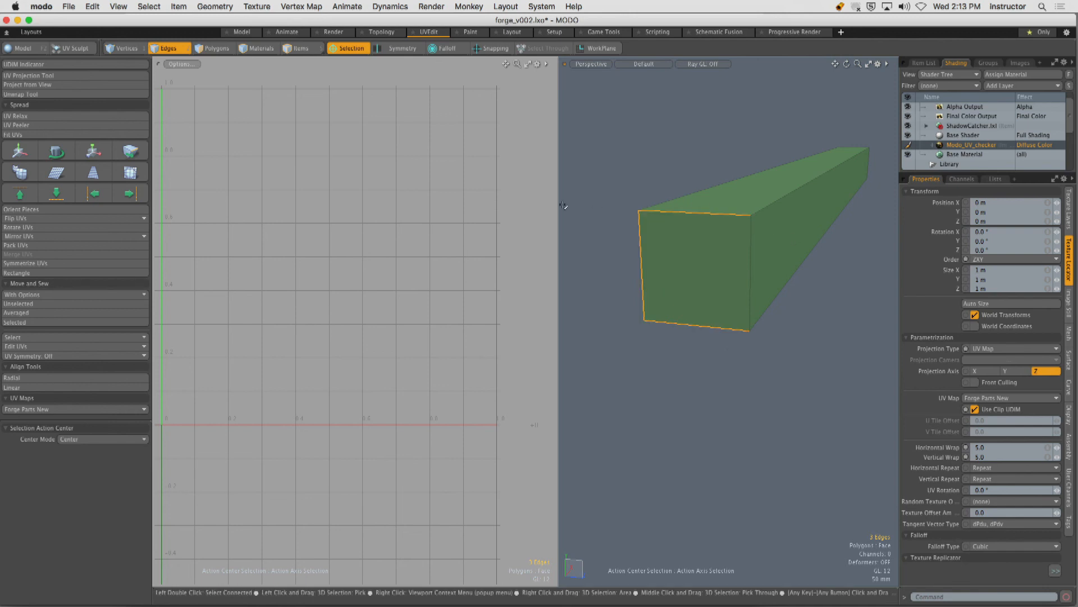
pyautogui.keyDown('alt'); pyautogui.moveTo(822, 211); pyautogui.dragTo(717, 246); pyautogui.keyUp('alt')
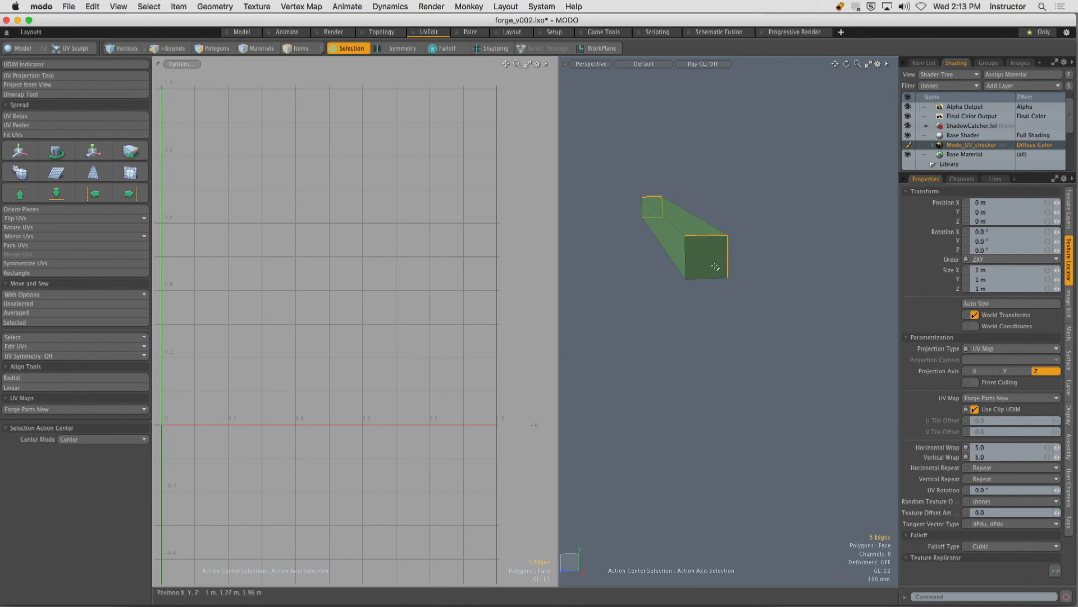
pyautogui.keyDown('alt'); pyautogui.moveTo(682, 392); pyautogui.dragTo(796, 254); pyautogui.keyUp('alt')
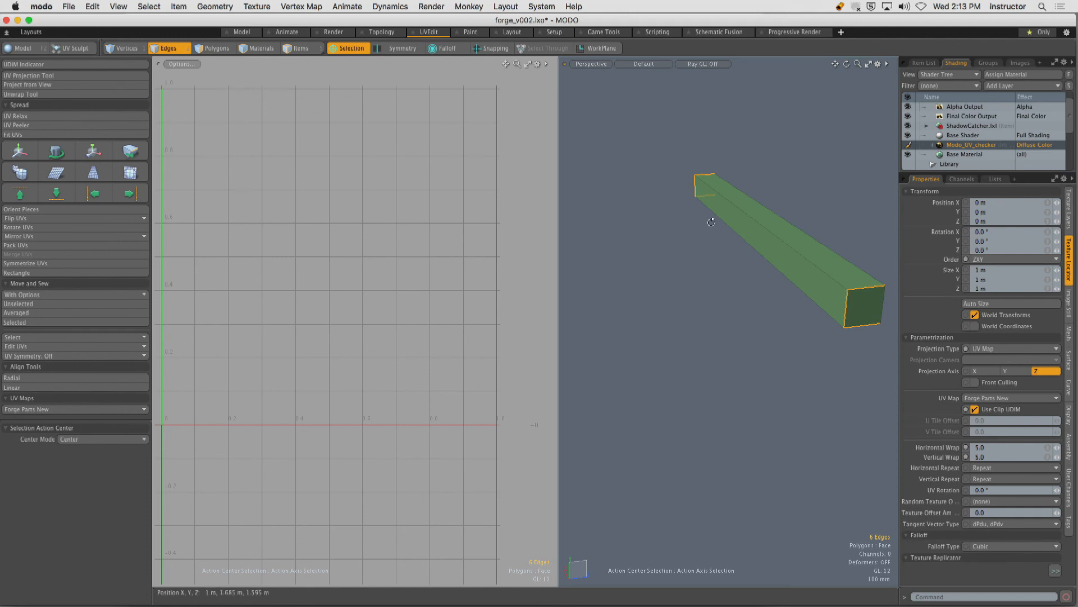
pyautogui.moveTo(764, 240)
pyautogui.keyDown('alt'); pyautogui.keyDown('shift'); pyautogui.mouseDown()
pyautogui.moveTo(734, 236)
pyautogui.moveTo(773, 252)
pyautogui.mouseUp(); pyautogui.keyUp('shift'); pyautogui.keyUp('alt')
pyautogui.keyDown('shift'); pyautogui.click(773, 253); pyautogui.keyUp('shift')
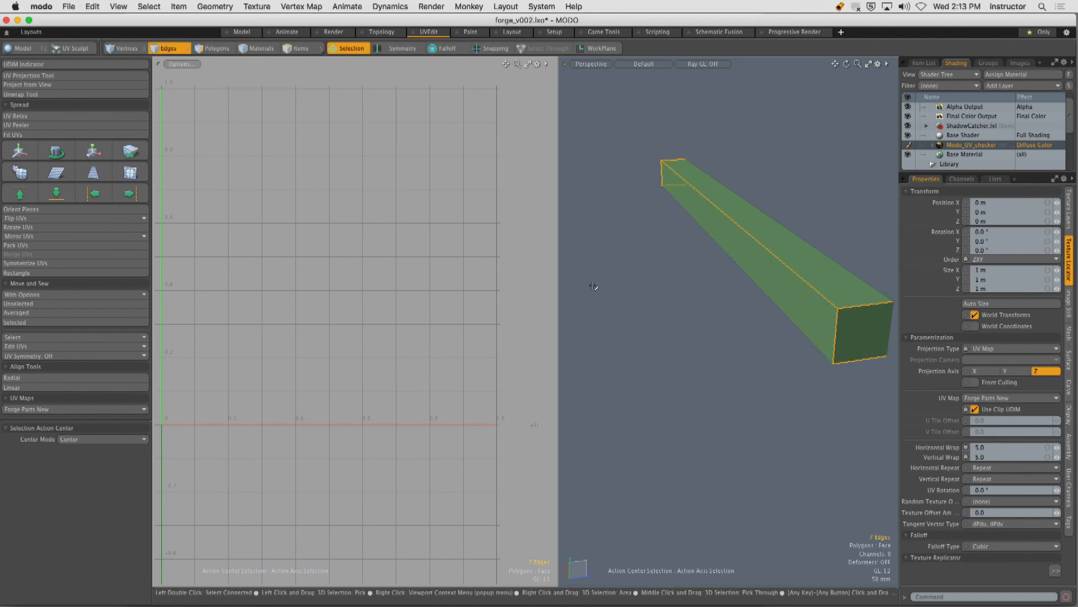
# Isolate only the beam with its seam edges active and bring up the Unwrap tool.
pyautogui.press('u')
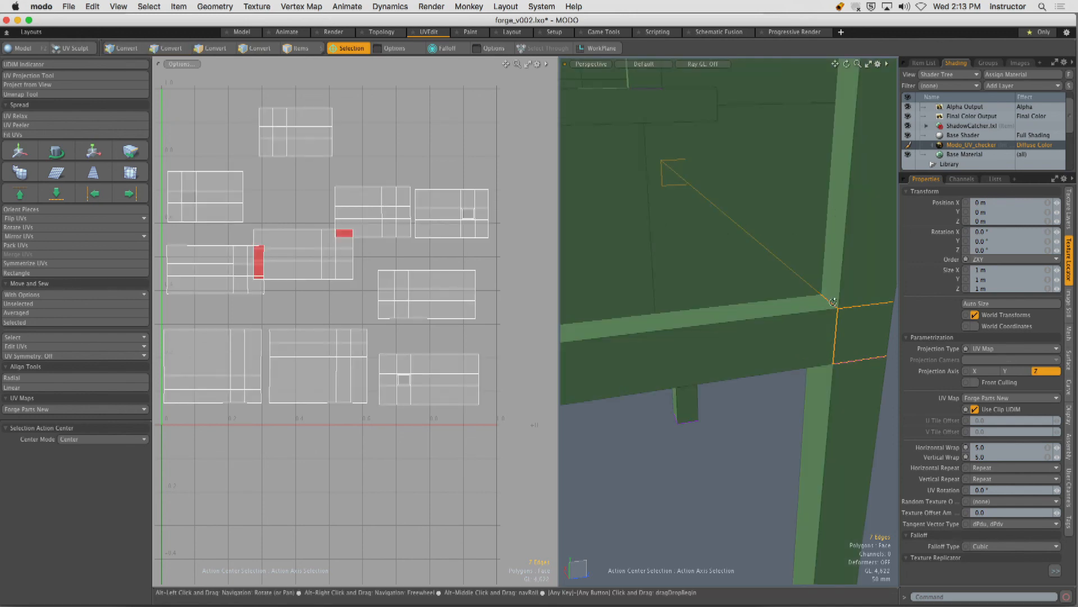
pyautogui.keyDown('alt'); pyautogui.moveTo(794, 229); pyautogui.dragTo(720, 279); pyautogui.keyUp('alt')
pyautogui.press('3')
pyautogui.doubleClick(686, 263)
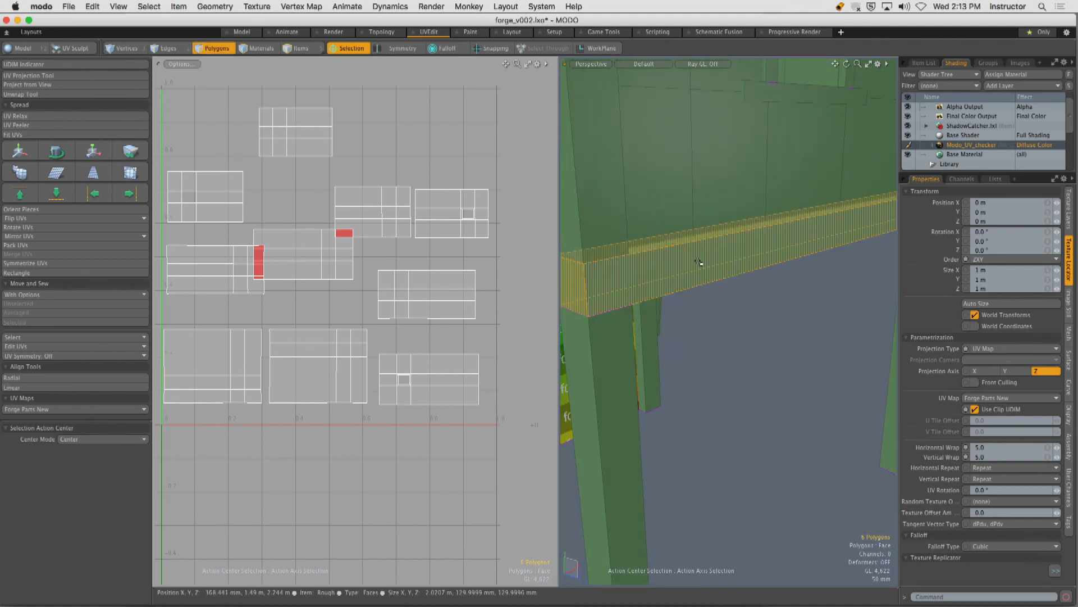
pyautogui.hotkey('shift', 'h')
pyautogui.click(726, 317)
pyautogui.press('2')
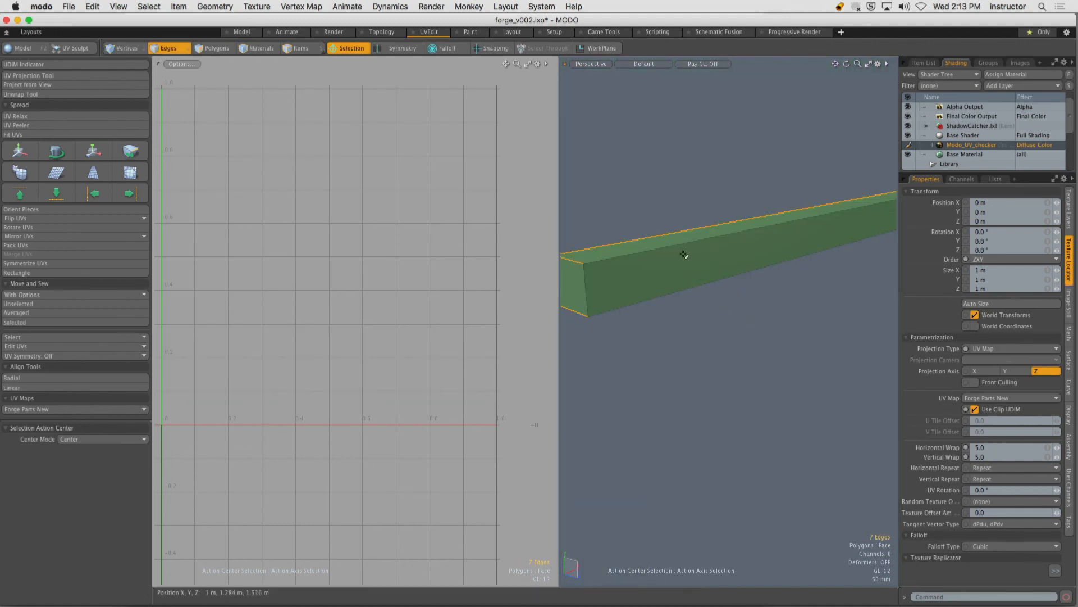
pyautogui.keyDown('ctrl'); pyautogui.keyDown('alt'); pyautogui.moveTo(682, 262); pyautogui.dragTo(657, 266); pyautogui.keyUp('alt'); pyautogui.keyUp('ctrl')
pyautogui.click(19, 93)
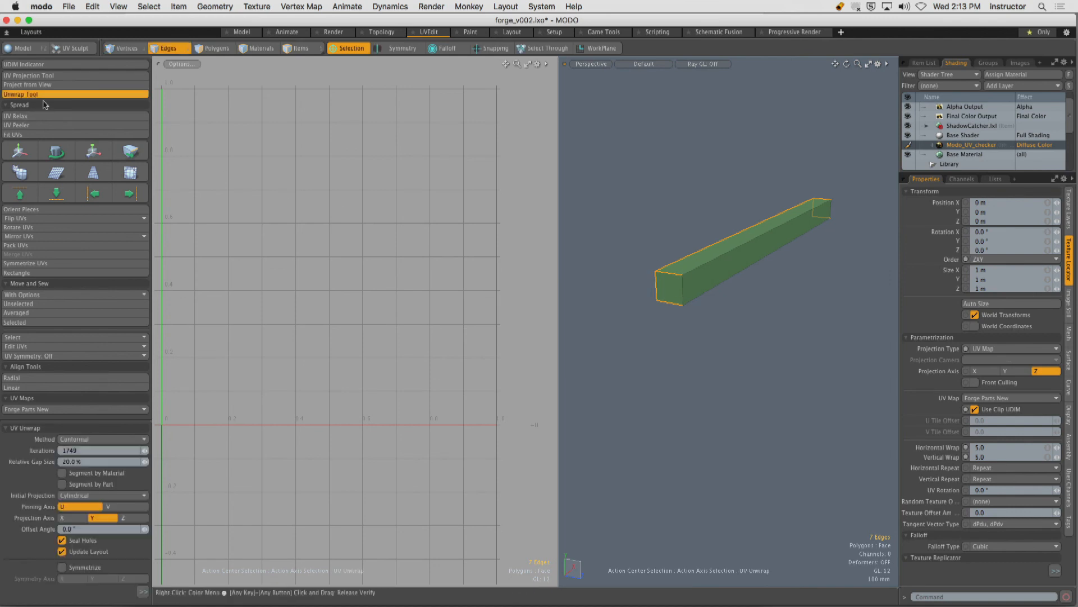
# Apply the unwrap along the chosen seams, then select the beam's new UV island.
pyautogui.click(371, 233)
pyautogui.press('Escape')
pyautogui.press('Escape')
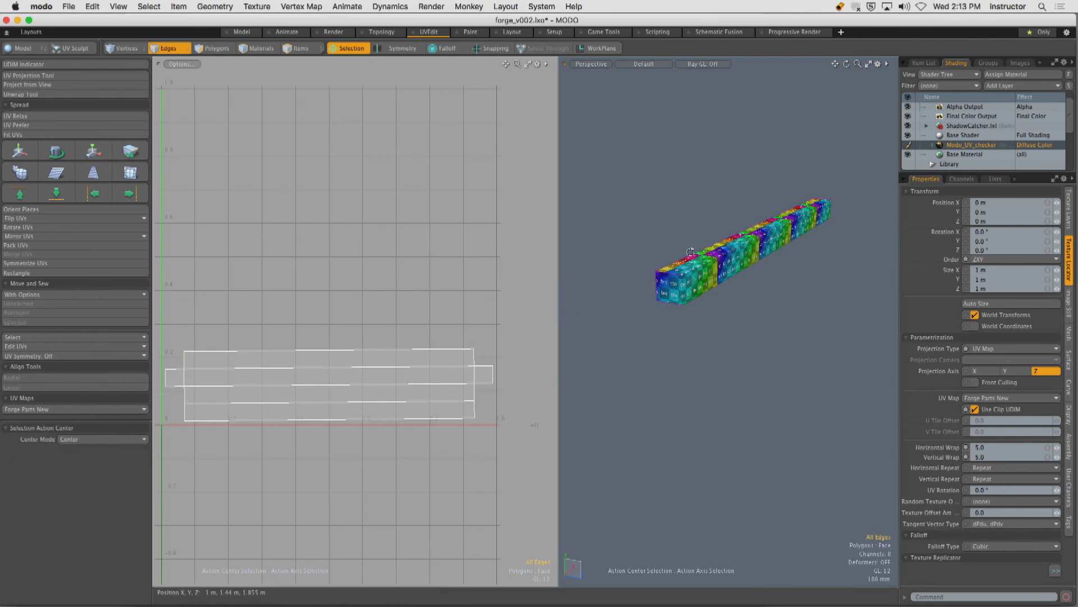
pyautogui.keyDown('ctrl'); pyautogui.keyDown('alt'); pyautogui.moveTo(646, 292); pyautogui.dragTo(719, 318); pyautogui.keyUp('alt'); pyautogui.keyUp('ctrl')
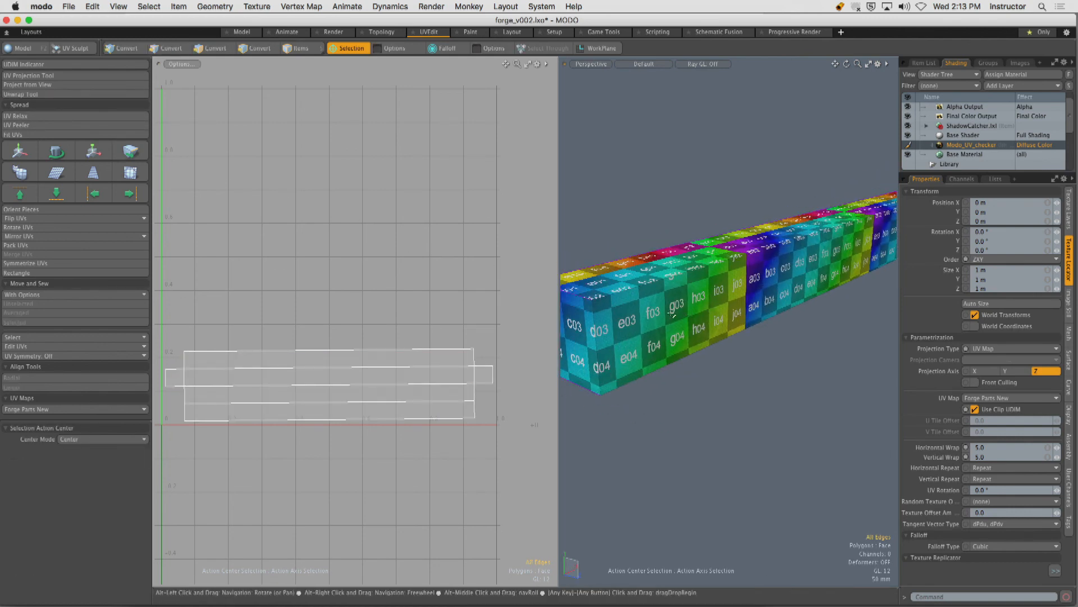
pyautogui.press('3')
pyautogui.doubleClick(432, 379)
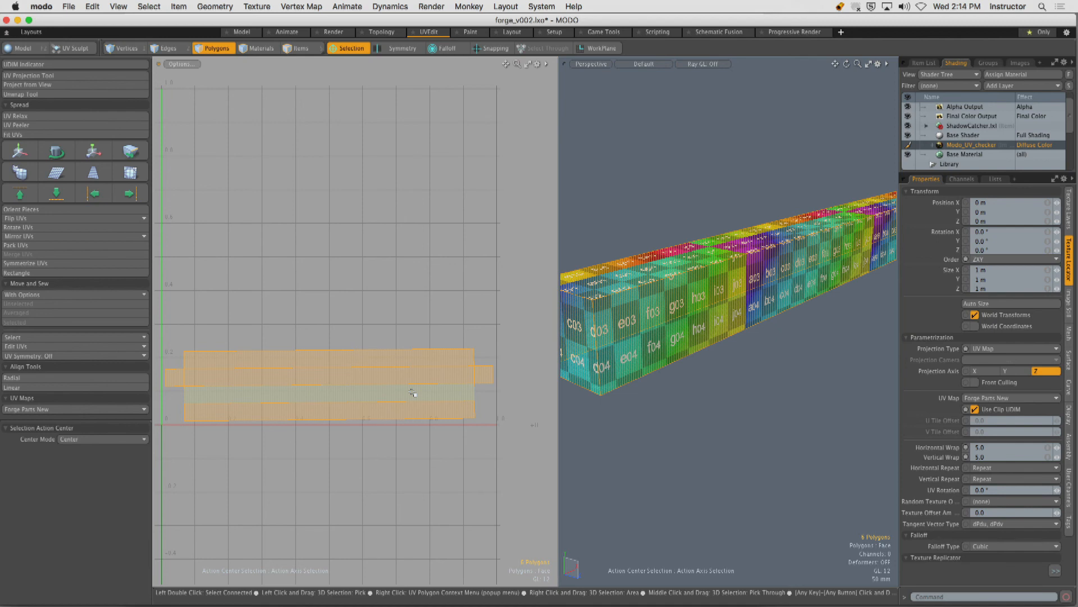
# Unhide all geometry and select the front, right and upper front posts.
pyautogui.press('u')
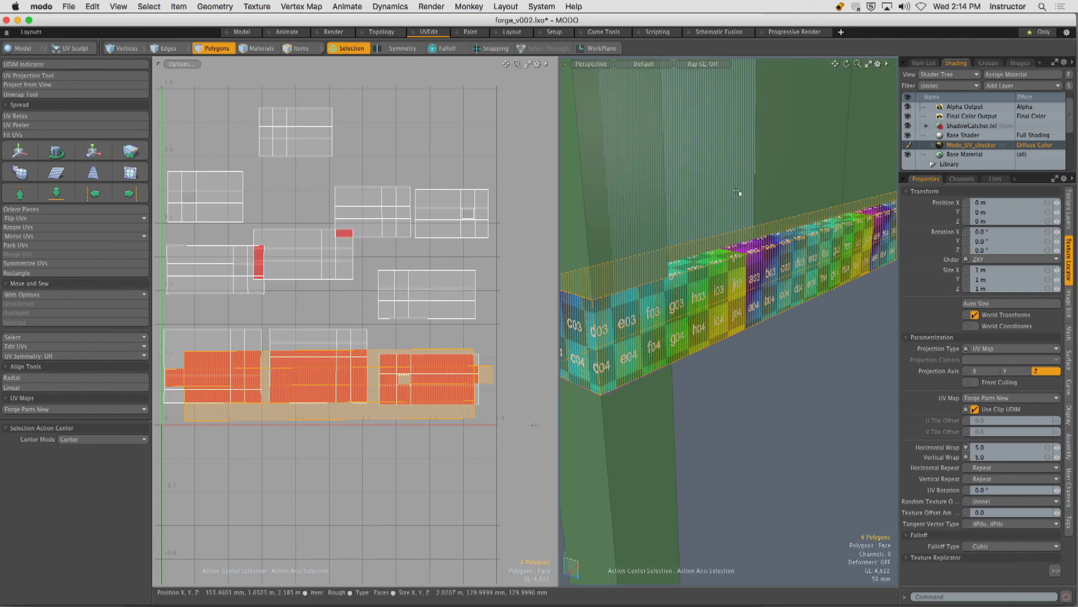
pyautogui.keyDown('ctrl'); pyautogui.keyDown('alt'); pyautogui.moveTo(739, 195); pyautogui.dragTo(683, 320); pyautogui.keyUp('alt'); pyautogui.keyUp('ctrl')
pyautogui.doubleClick(660, 316)
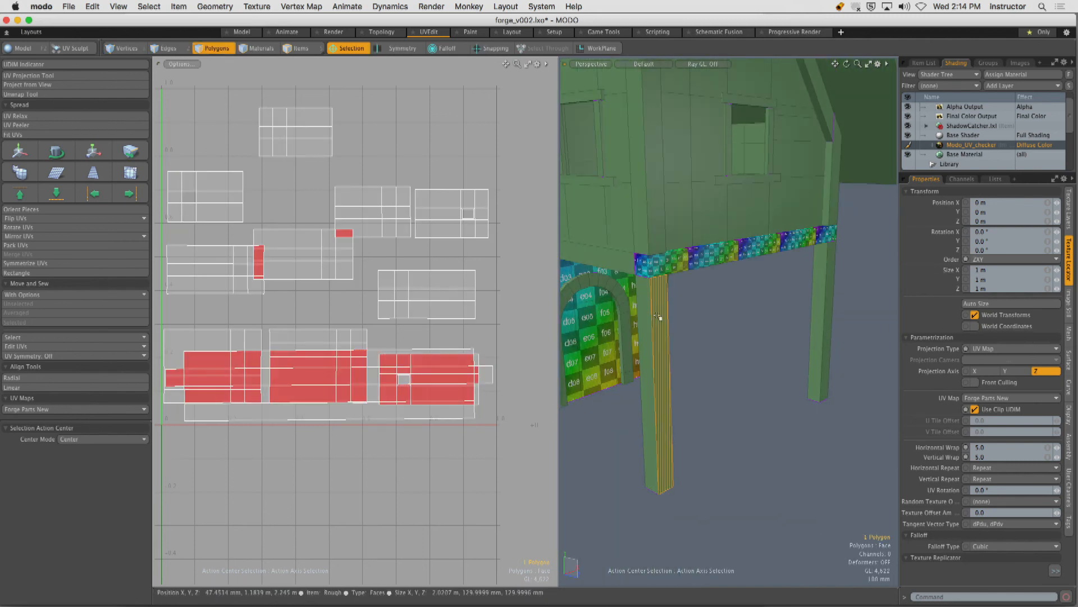
pyautogui.keyDown('shift'); pyautogui.doubleClick(832, 279); pyautogui.keyUp('shift')
pyautogui.keyDown('alt'); pyautogui.keyDown('shift'); pyautogui.moveTo(833, 279); pyautogui.dragTo(837, 317); pyautogui.keyUp('shift'); pyautogui.keyUp('alt')
pyautogui.keyDown('shift'); pyautogui.doubleClick(659, 275); pyautogui.keyUp('shift')
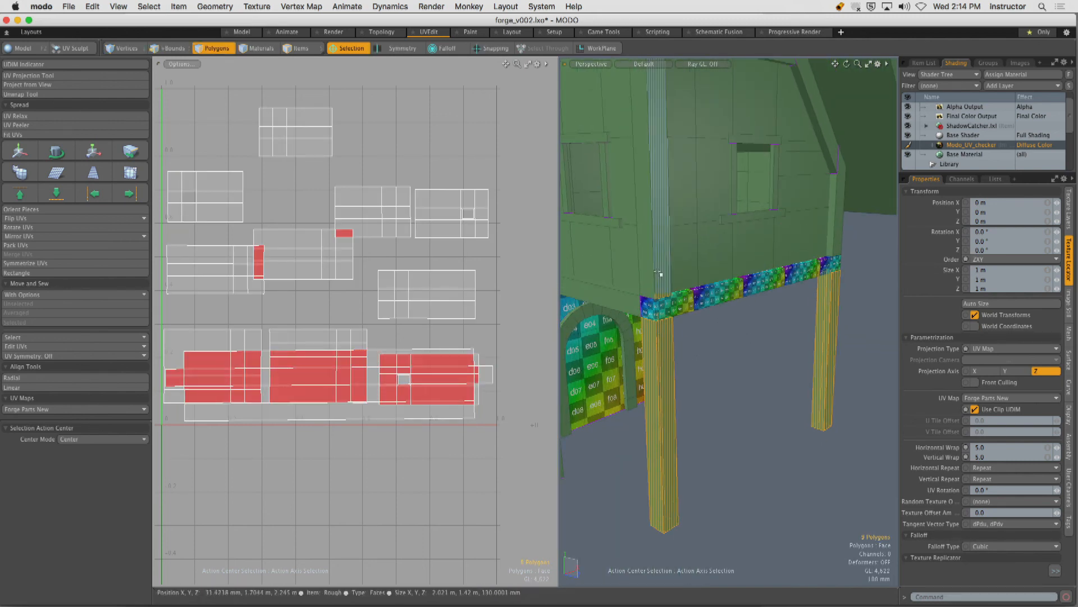
pyautogui.keyDown('alt'); pyautogui.moveTo(663, 278); pyautogui.dragTo(752, 219); pyautogui.keyUp('alt')
pyautogui.keyDown('alt'); pyautogui.moveTo(634, 241); pyautogui.dragTo(674, 213); pyautogui.keyUp('alt')
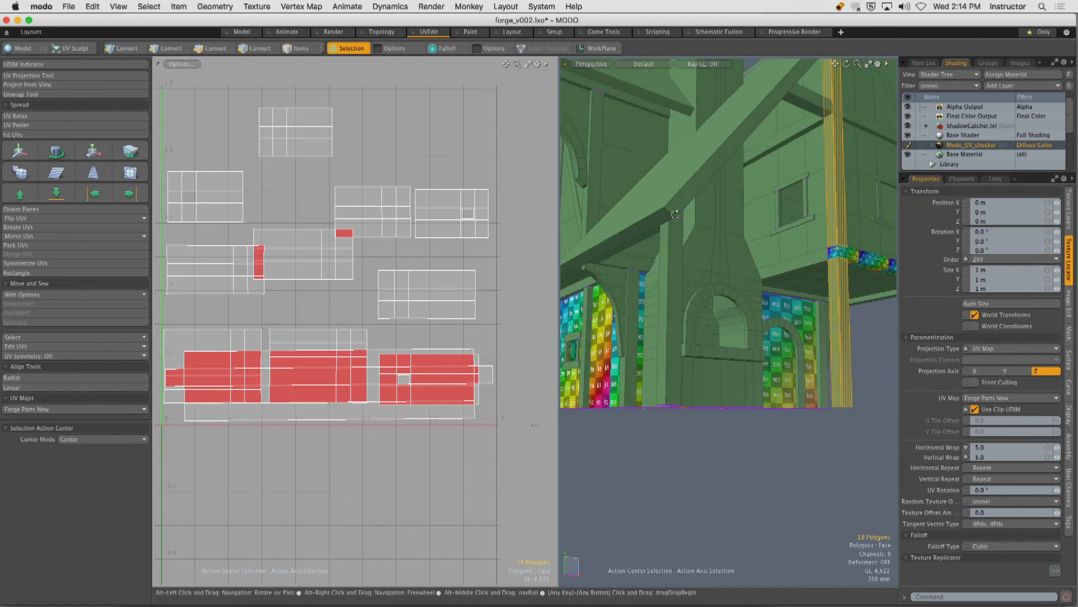
pyautogui.keyDown('shift'); pyautogui.moveTo(664, 271); pyautogui.dragTo(709, 269); pyautogui.keyUp('shift')
# Add the remaining corner and middle posts on the other walls to the selection.
pyautogui.keyDown('shift'); pyautogui.moveTo(632, 275); pyautogui.dragTo(712, 265); pyautogui.keyUp('shift')
pyautogui.keyDown('shift'); pyautogui.doubleClick(646, 278); pyautogui.keyUp('shift')
pyautogui.keyDown('alt'); pyautogui.moveTo(638, 281); pyautogui.dragTo(696, 285); pyautogui.keyUp('alt')
pyautogui.keyDown('shift'); pyautogui.doubleClick(638, 316); pyautogui.keyUp('shift')
pyautogui.keyDown('alt'); pyautogui.moveTo(602, 315); pyautogui.dragTo(666, 309); pyautogui.keyUp('alt')
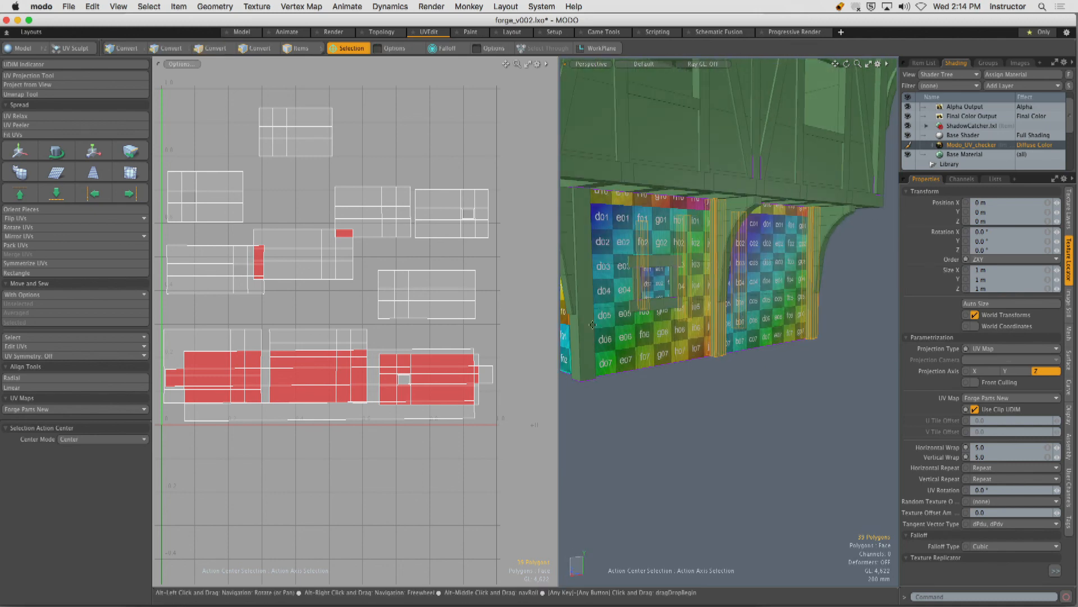
pyautogui.keyDown('shift'); pyautogui.doubleClick(587, 328); pyautogui.keyUp('shift')
pyautogui.keyDown('alt'); pyautogui.moveTo(588, 328); pyautogui.dragTo(751, 327); pyautogui.keyUp('alt')
pyautogui.keyDown('shift'); pyautogui.doubleClick(761, 324); pyautogui.keyUp('shift')
pyautogui.keyDown('shift'); pyautogui.doubleClick(750, 327); pyautogui.keyUp('shift')
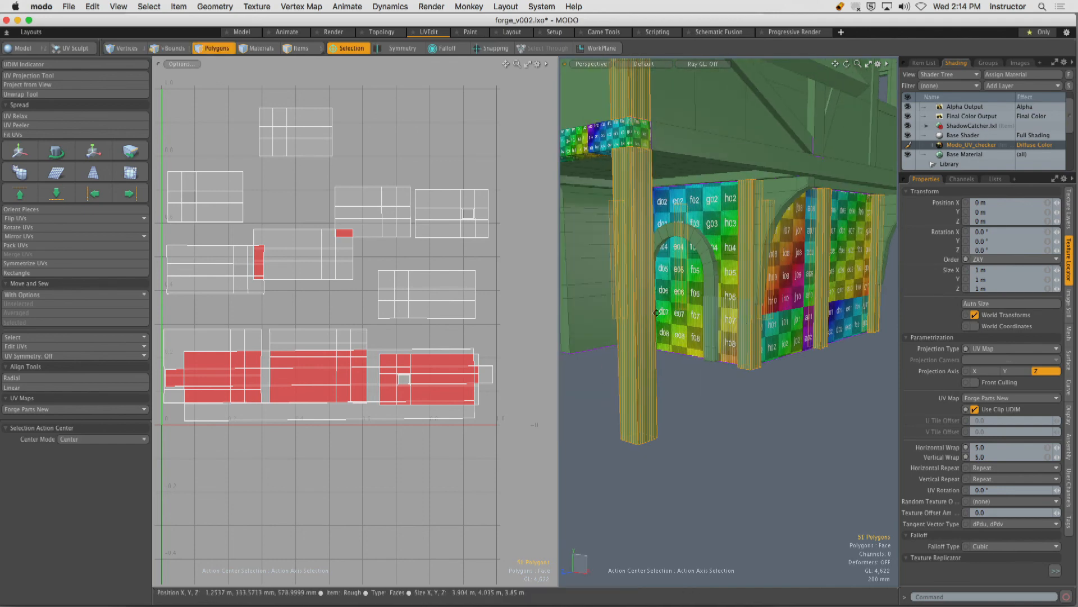
pyautogui.keyDown('alt'); pyautogui.moveTo(637, 309); pyautogui.dragTo(767, 303); pyautogui.keyUp('alt')
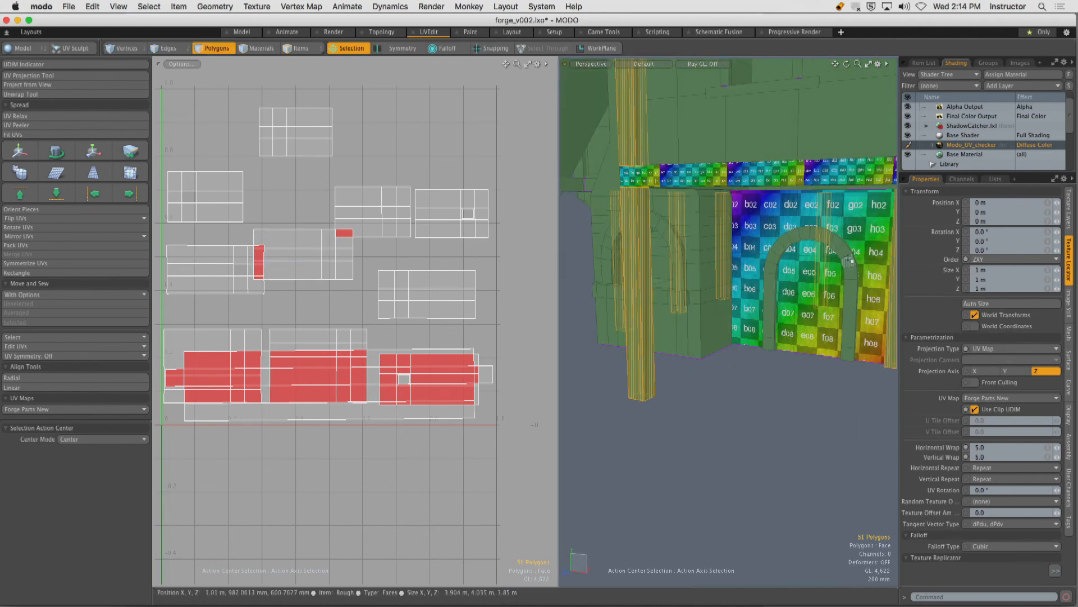
pyautogui.keyDown('alt'); pyautogui.keyDown('shift'); pyautogui.moveTo(821, 264); pyautogui.dragTo(731, 270); pyautogui.keyUp('shift'); pyautogui.keyUp('alt')
# Hide everything except the selected posts, deselect them, and switch to Edges mode.
pyautogui.hotkey('shift', 'h')
pyautogui.click(682, 196)
pyautogui.keyDown('alt'); pyautogui.moveTo(730, 270); pyautogui.dragTo(727, 164); pyautogui.keyUp('alt')
pyautogui.press('2')
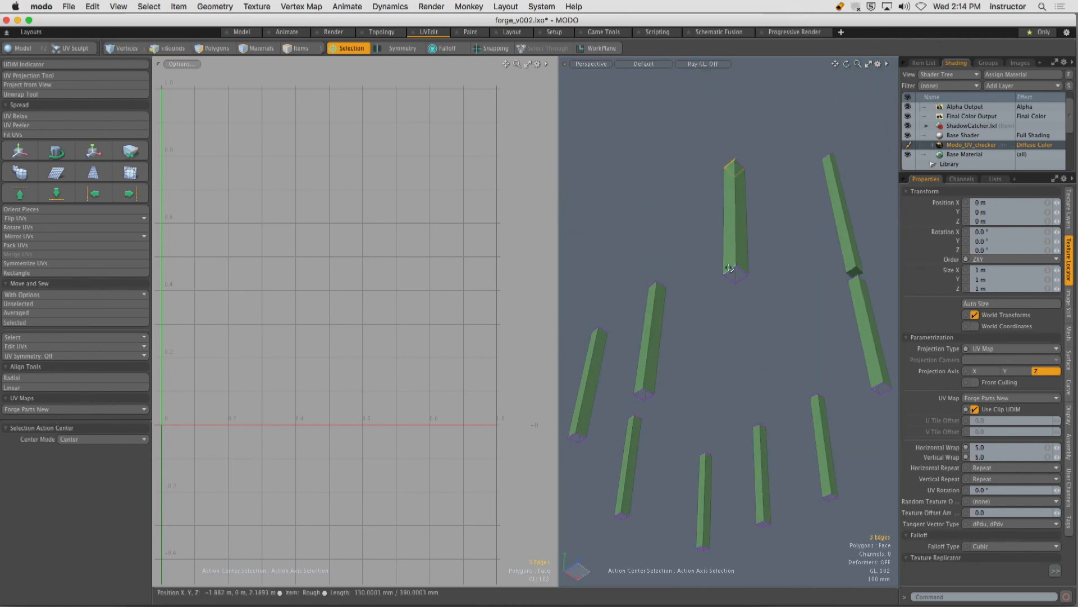
# Mark seams on the front post's bottom rim and its left vertical edge.
pyautogui.moveTo(729, 268)
pyautogui.keyDown('shift'); pyautogui.mouseDown()
pyautogui.moveTo(724, 282)
pyautogui.moveTo(744, 347)
pyautogui.mouseUp(); pyautogui.keyUp('shift')
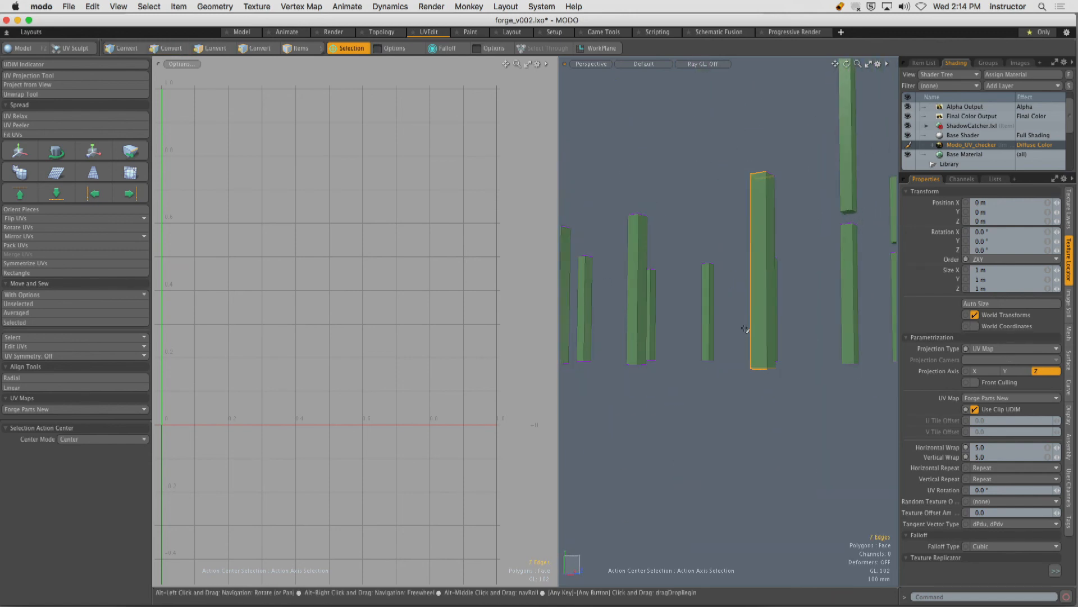
pyautogui.keyDown('ctrl'); pyautogui.click(749, 330); pyautogui.keyUp('ctrl')
pyautogui.keyDown('alt'); pyautogui.moveTo(747, 303); pyautogui.dragTo(792, 294); pyautogui.keyUp('alt')
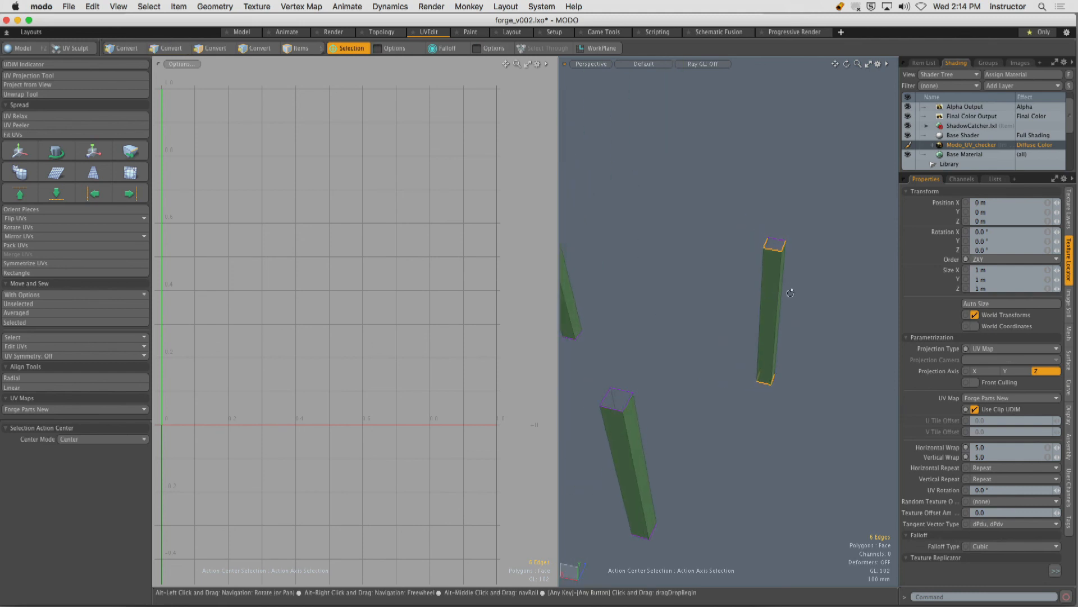
pyautogui.keyDown('shift'); pyautogui.click(761, 287); pyautogui.keyUp('shift')
# Add the pillar's bottom rim edge and left vertical edge to the seams.
pyautogui.keyDown('alt'); pyautogui.moveTo(597, 260); pyautogui.dragTo(702, 273); pyautogui.keyUp('alt')
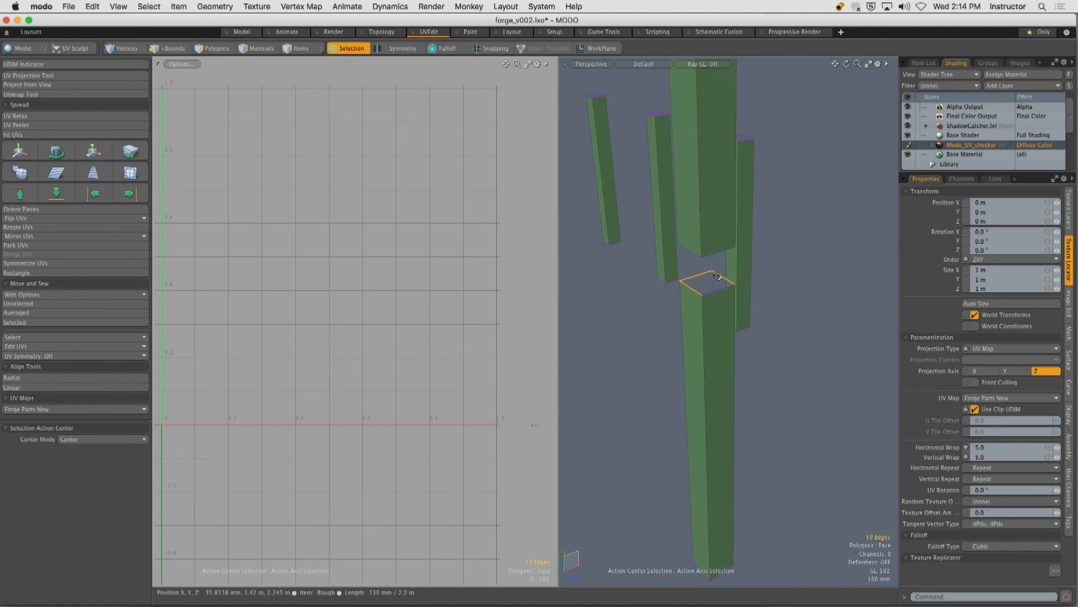
pyautogui.keyDown('ctrl'); pyautogui.keyDown('alt'); pyautogui.moveTo(709, 314); pyautogui.dragTo(739, 289); pyautogui.keyUp('alt'); pyautogui.keyUp('ctrl')
pyautogui.scroll(3, 739, 290)
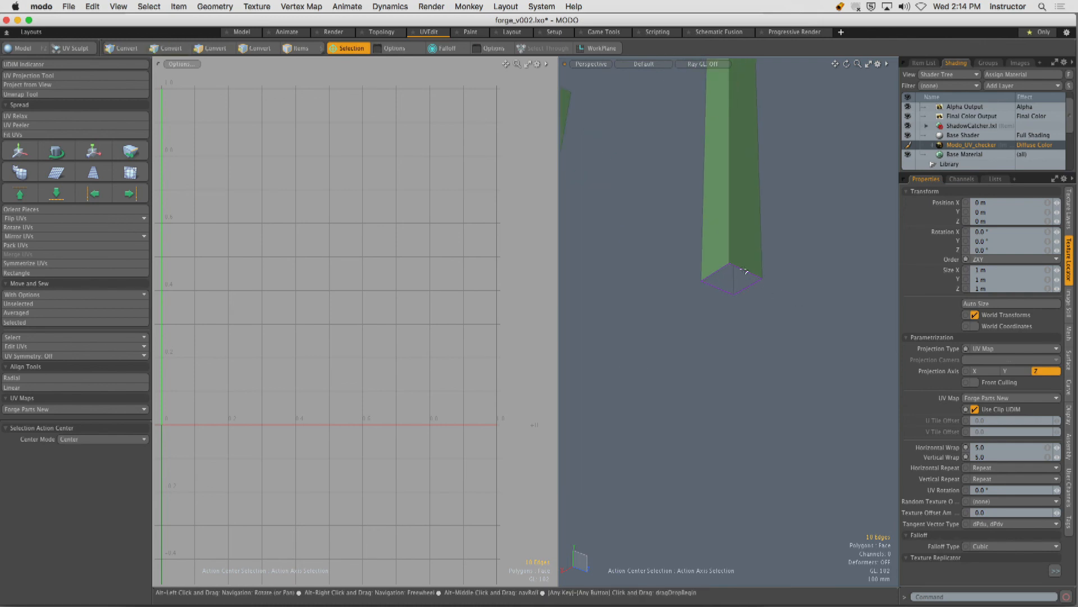
pyautogui.keyDown('shift'); pyautogui.click(744, 270); pyautogui.keyUp('shift')
pyautogui.keyDown('alt'); pyautogui.keyDown('shift'); pyautogui.moveTo(705, 236); pyautogui.dragTo(660, 338); pyautogui.keyUp('shift'); pyautogui.keyUp('alt')
pyautogui.keyDown('shift'); pyautogui.click(696, 275); pyautogui.keyUp('shift')
pyautogui.scroll(-3, 663, 281)
# Add the rim edges around the pillar's top and its bottom front edges to the seams.
pyautogui.keyDown('alt'); pyautogui.moveTo(682, 305); pyautogui.dragTo(728, 244); pyautogui.keyUp('alt')
pyautogui.scroll(3, 797, 245)
pyautogui.scroll(2, 730, 244)
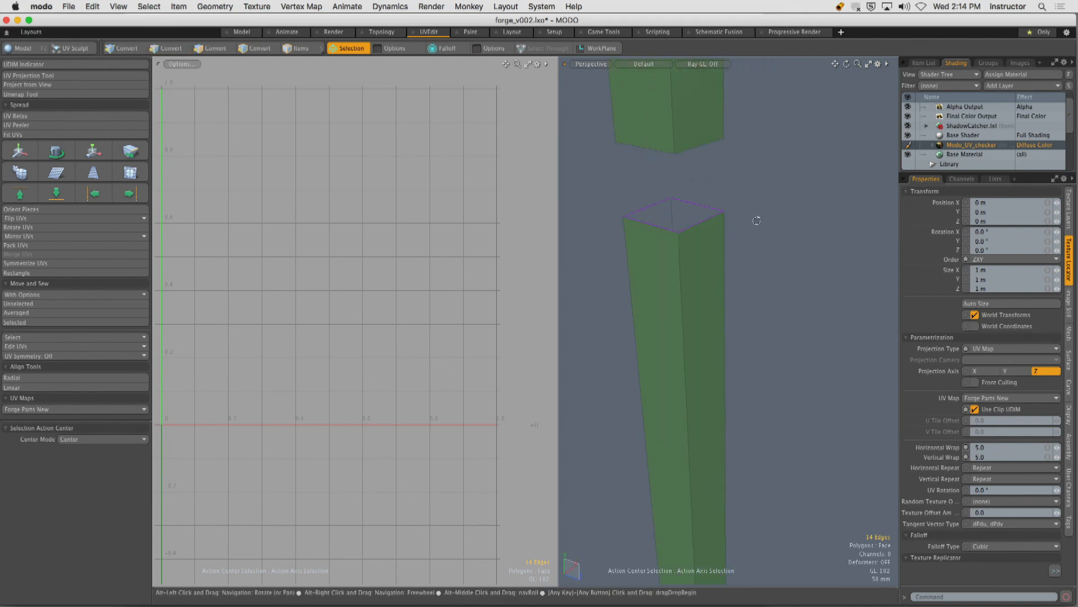
pyautogui.moveTo(660, 226)
pyautogui.keyDown('shift'); pyautogui.mouseDown()
pyautogui.moveTo(649, 224)
pyautogui.moveTo(700, 204)
pyautogui.moveTo(688, 340)
pyautogui.mouseUp(); pyautogui.keyUp('shift')
pyautogui.scroll(-2, 702, 203)
pyautogui.keyDown('shift'); pyautogui.click(697, 371); pyautogui.keyUp('shift')
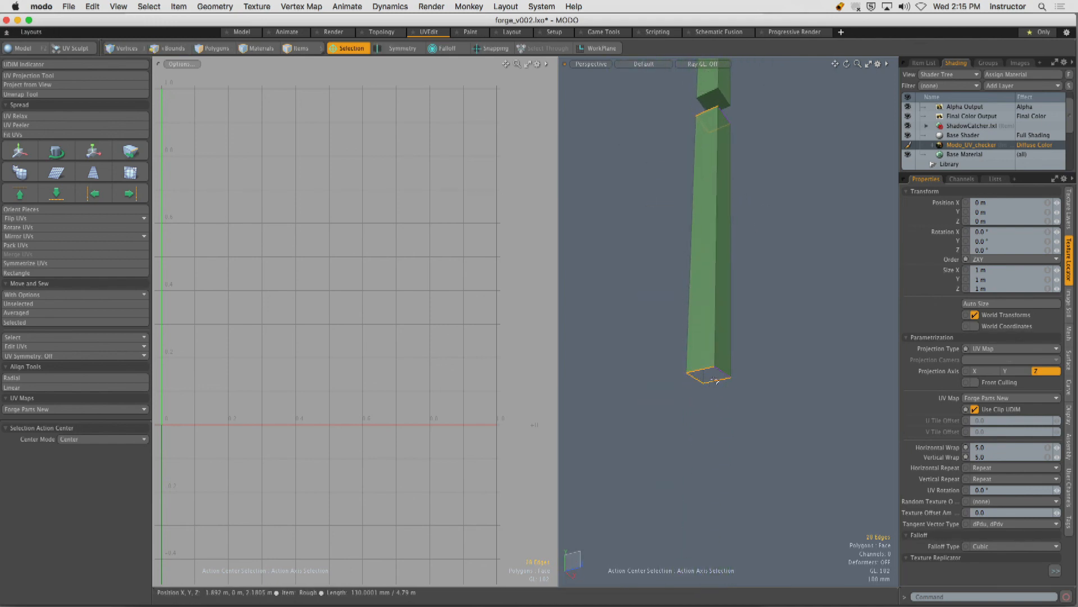
pyautogui.keyDown('alt'); pyautogui.moveTo(714, 381); pyautogui.dragTo(751, 225); pyautogui.keyUp('alt')
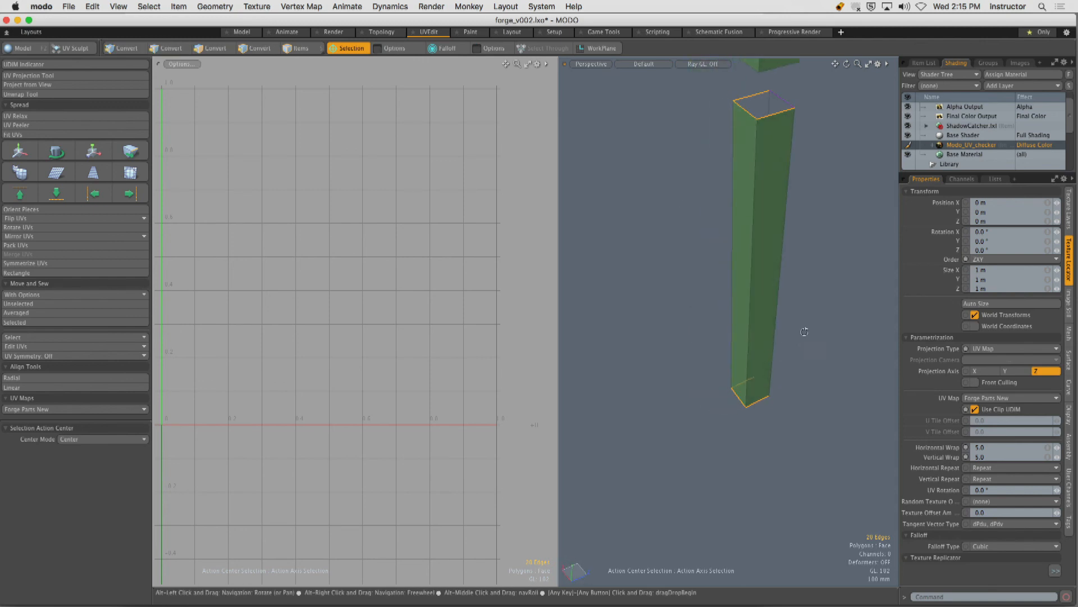
pyautogui.keyDown('shift'); pyautogui.click(751, 224); pyautogui.keyUp('shift')
# Select the slanted top edges of the next bar as seams.
pyautogui.keyDown('alt'); pyautogui.moveTo(770, 268); pyautogui.dragTo(658, 287); pyautogui.keyUp('alt')
pyautogui.scroll(-2, 717, 284)
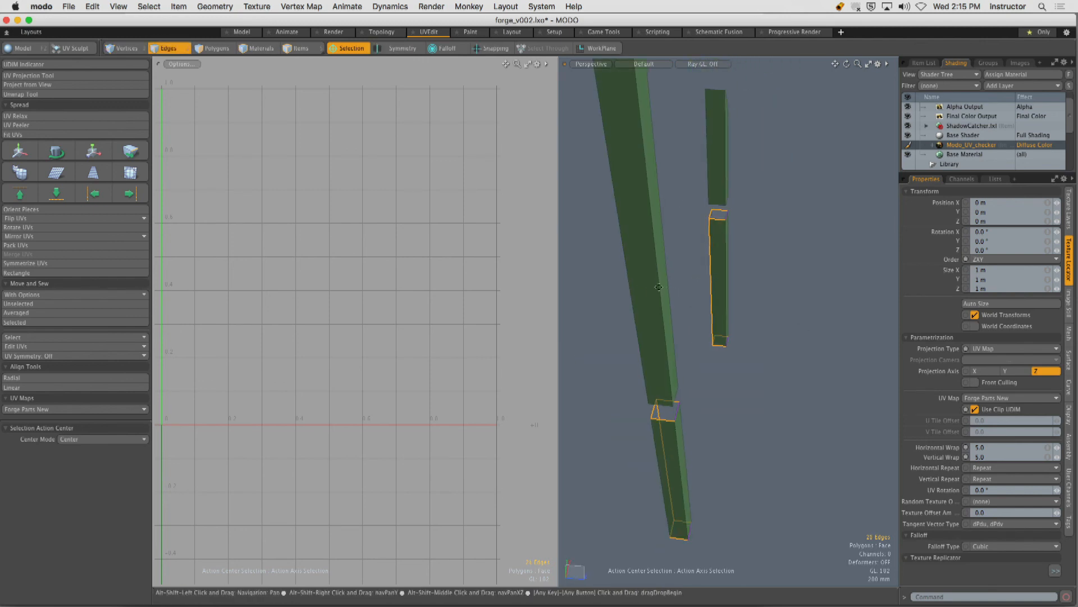
pyautogui.scroll(-6, 734, 254)
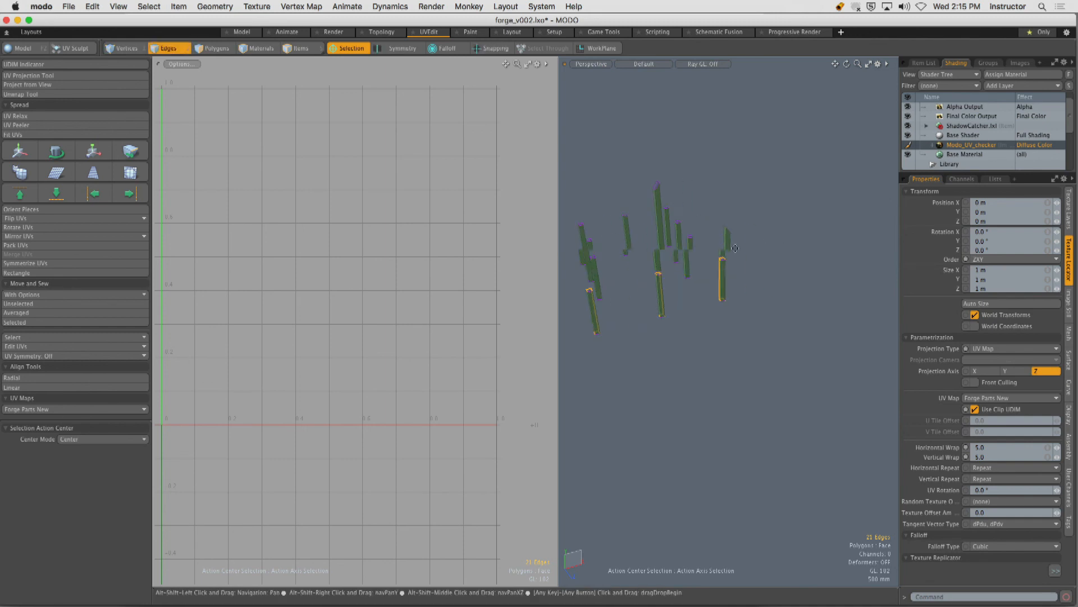
pyautogui.scroll(10, 736, 247)
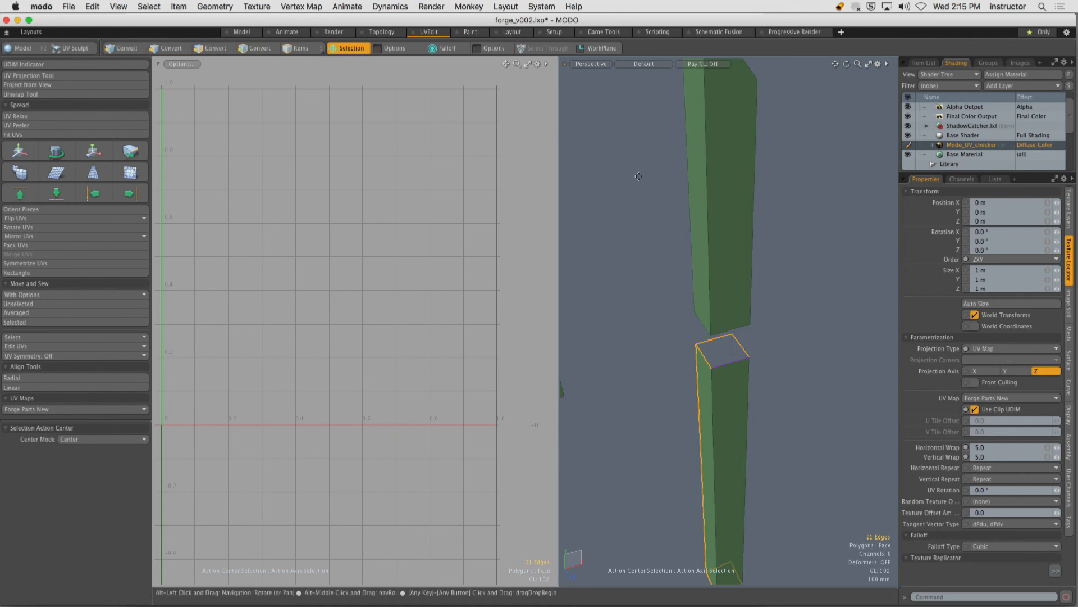
pyautogui.keyDown('alt'); pyautogui.keyDown('shift'); pyautogui.moveTo(690, 118); pyautogui.dragTo(685, 254); pyautogui.keyUp('shift'); pyautogui.keyUp('alt')
pyautogui.keyDown('shift'); pyautogui.click(685, 253); pyautogui.keyUp('shift')
pyautogui.keyDown('shift'); pyautogui.click(723, 299); pyautogui.keyUp('shift')
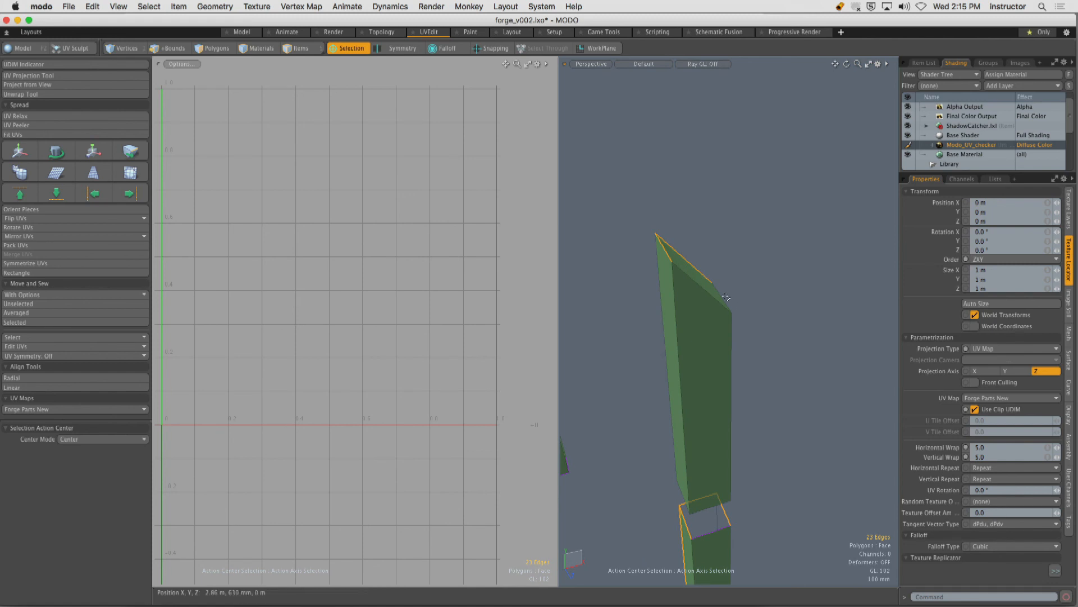
# Add the upper block's lower corner edge and one vertical edge to the seams.
pyautogui.keyDown('alt'); pyautogui.moveTo(696, 320); pyautogui.dragTo(744, 317); pyautogui.keyUp('alt')
pyautogui.keyDown('shift'); pyautogui.click(730, 179); pyautogui.keyUp('shift')
pyautogui.keyDown('shift'); pyautogui.click(791, 283); pyautogui.keyUp('shift')
pyautogui.keyDown('ctrl'); pyautogui.keyDown('alt'); pyautogui.moveTo(744, 317); pyautogui.dragTo(676, 351); pyautogui.keyUp('alt'); pyautogui.keyUp('ctrl')
# Add all the tall bar's top rim edges to the seams.
pyautogui.keyDown('alt'); pyautogui.keyDown('shift'); pyautogui.moveTo(814, 227); pyautogui.dragTo(771, 265); pyautogui.keyUp('shift'); pyautogui.keyUp('alt')
pyautogui.keyDown('shift'); pyautogui.click(742, 238); pyautogui.keyUp('shift')
pyautogui.keyDown('shift'); pyautogui.click(641, 215); pyautogui.keyUp('shift')
pyautogui.keyDown('shift'); pyautogui.click(655, 197); pyautogui.keyUp('shift')
# Add the upper middle bar's three bottom edges and a vertical edge to the seams.
pyautogui.moveTo(760, 326)
pyautogui.keyDown('ctrl'); pyautogui.keyDown('alt'); pyautogui.mouseDown()
pyautogui.moveTo(783, 323)
pyautogui.moveTo(758, 316)
pyautogui.moveTo(685, 332)
pyautogui.moveTo(773, 342)
pyautogui.mouseUp(); pyautogui.keyUp('alt'); pyautogui.keyUp('ctrl')
pyautogui.moveTo(743, 327)
pyautogui.keyDown('shift'); pyautogui.mouseDown()
pyautogui.moveTo(691, 337)
pyautogui.moveTo(765, 343)
pyautogui.mouseUp(); pyautogui.keyUp('shift')
pyautogui.keyDown('shift'); pyautogui.click(723, 329); pyautogui.keyUp('shift')
pyautogui.keyDown('ctrl'); pyautogui.keyDown('alt'); pyautogui.moveTo(765, 344); pyautogui.dragTo(709, 308); pyautogui.keyUp('alt'); pyautogui.keyUp('ctrl')
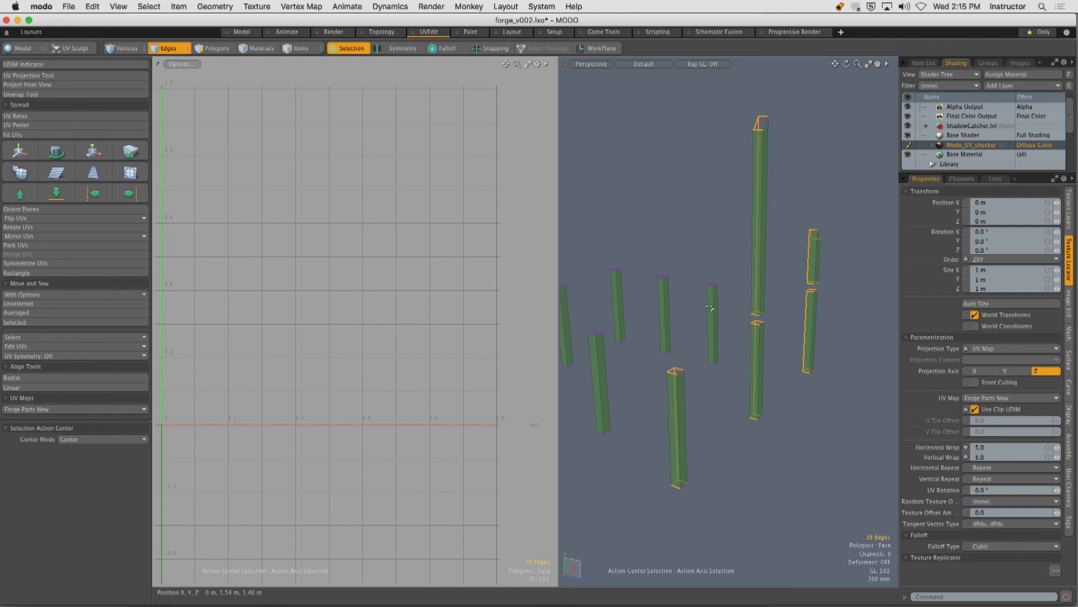
# Select the top rim edges of the front, middle and left bars, undoing the extra vertical edges.
pyautogui.keyDown('alt'); pyautogui.moveTo(597, 205); pyautogui.dragTo(713, 345); pyautogui.keyUp('alt')
pyautogui.keyDown('alt'); pyautogui.moveTo(596, 281); pyautogui.dragTo(695, 290); pyautogui.keyUp('alt')
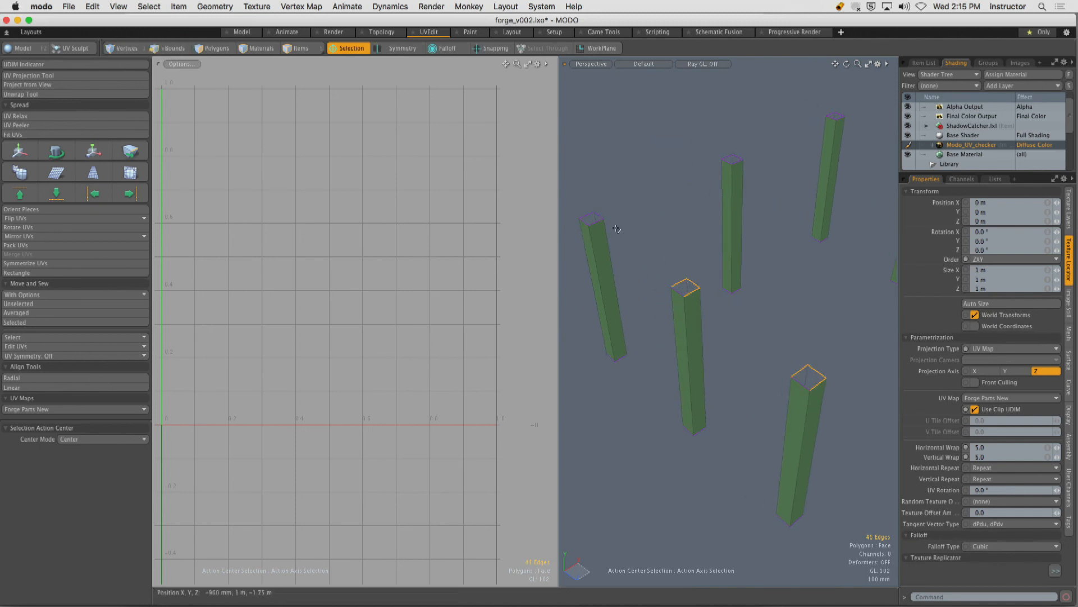
pyautogui.keyDown('shift'); pyautogui.moveTo(586, 217); pyautogui.dragTo(601, 220); pyautogui.keyUp('shift')
pyautogui.moveTo(733, 147)
pyautogui.keyDown('alt'); pyautogui.keyDown('shift'); pyautogui.mouseDown()
pyautogui.moveTo(682, 193)
pyautogui.moveTo(706, 198)
pyautogui.moveTo(663, 213)
pyautogui.mouseUp(); pyautogui.keyUp('shift'); pyautogui.keyUp('alt')
pyautogui.press('super+z')
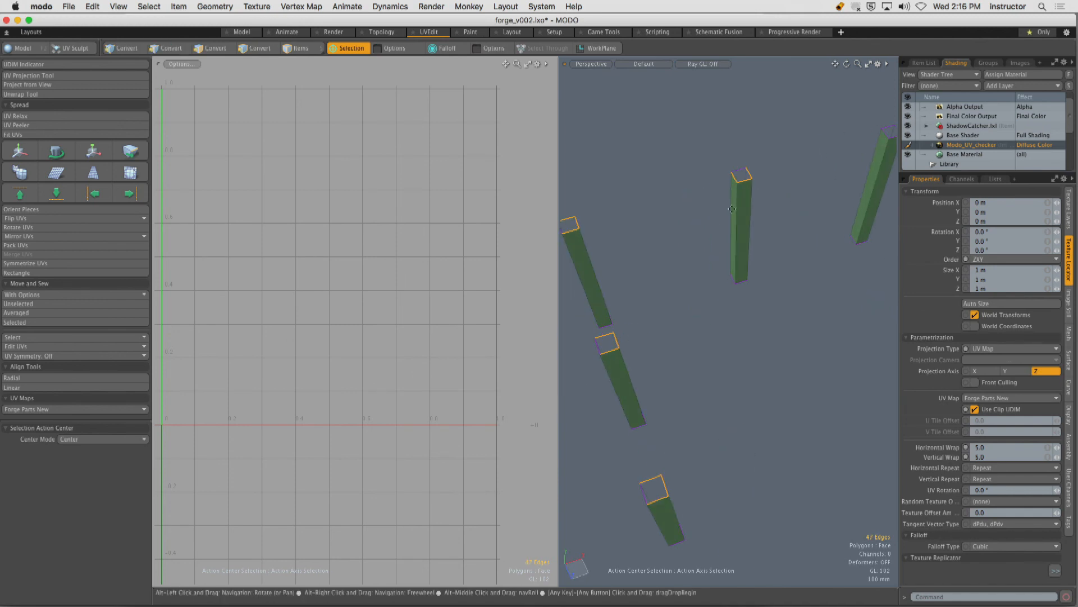
# Add the tall bar's top edges and the third and fourth bars' top edges to the seams.
pyautogui.moveTo(859, 148)
pyautogui.keyDown('alt'); pyautogui.keyDown('shift'); pyautogui.mouseDown()
pyautogui.moveTo(747, 177)
pyautogui.moveTo(771, 171)
pyautogui.mouseUp(); pyautogui.keyUp('shift'); pyautogui.keyUp('alt')
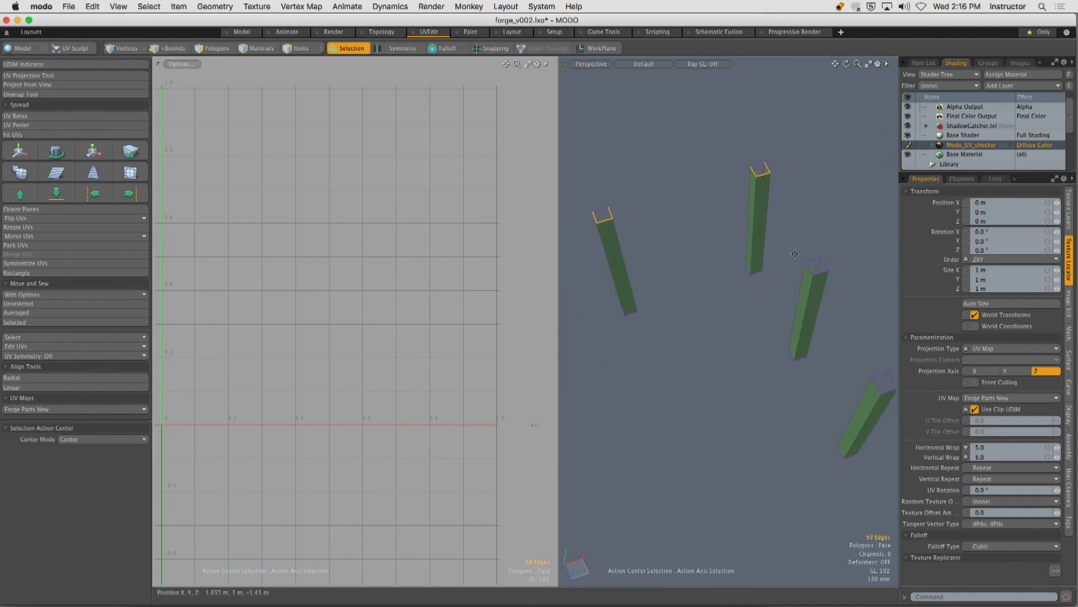
pyautogui.keyDown('shift'); pyautogui.moveTo(803, 264); pyautogui.dragTo(821, 273); pyautogui.keyUp('shift')
pyautogui.keyDown('ctrl'); pyautogui.click(798, 306); pyautogui.keyUp('ctrl')
pyautogui.keyDown('alt'); pyautogui.keyDown('shift'); pyautogui.moveTo(814, 312); pyautogui.dragTo(694, 257); pyautogui.keyUp('shift'); pyautogui.keyUp('alt')
pyautogui.moveTo(736, 309)
pyautogui.keyDown('shift'); pyautogui.mouseDown()
pyautogui.moveTo(718, 314)
pyautogui.moveTo(748, 328)
pyautogui.moveTo(702, 354)
pyautogui.moveTo(746, 282)
pyautogui.moveTo(735, 303)
pyautogui.moveTo(721, 261)
pyautogui.moveTo(685, 234)
pyautogui.moveTo(668, 247)
pyautogui.moveTo(631, 243)
pyautogui.moveTo(758, 211)
pyautogui.mouseUp(); pyautogui.keyUp('shift')
# Add the remaining bottom-face edges of the upper bars to the seams.
pyautogui.keyDown('alt'); pyautogui.keyDown('shift'); pyautogui.moveTo(725, 272); pyautogui.dragTo(770, 202); pyautogui.keyUp('shift'); pyautogui.keyUp('alt')
pyautogui.keyDown('alt'); pyautogui.keyDown('shift'); pyautogui.moveTo(676, 276); pyautogui.dragTo(674, 250); pyautogui.keyUp('shift'); pyautogui.keyUp('alt')
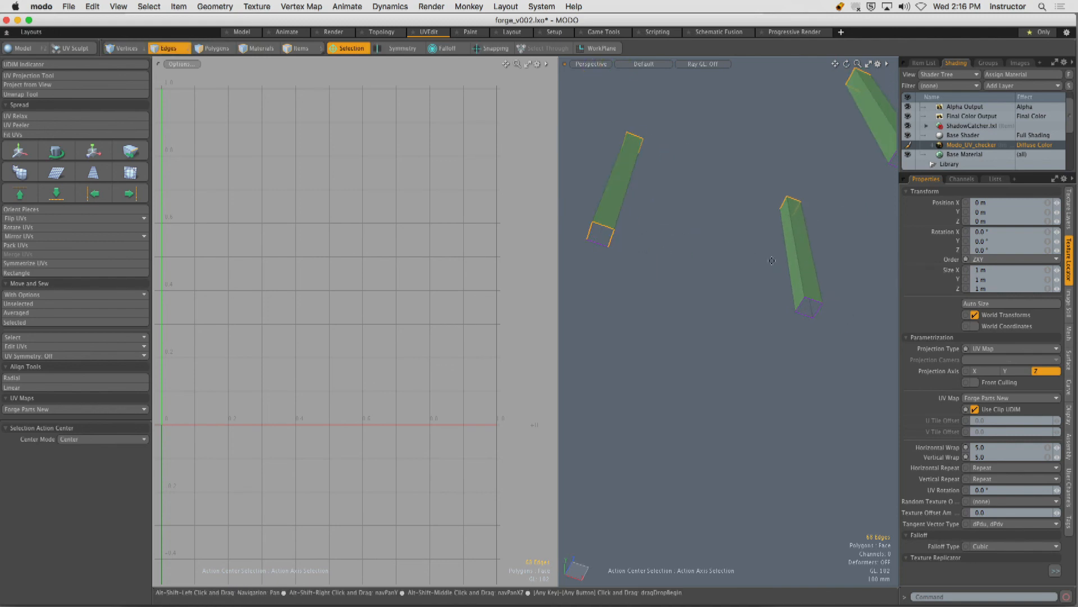
pyautogui.keyDown('shift'); pyautogui.click(819, 307); pyautogui.keyUp('shift')
pyautogui.keyDown('alt'); pyautogui.keyDown('shift'); pyautogui.moveTo(820, 284); pyautogui.dragTo(742, 274); pyautogui.keyUp('shift'); pyautogui.keyUp('alt')
pyautogui.keyDown('shift'); pyautogui.click(786, 135); pyautogui.keyUp('shift')
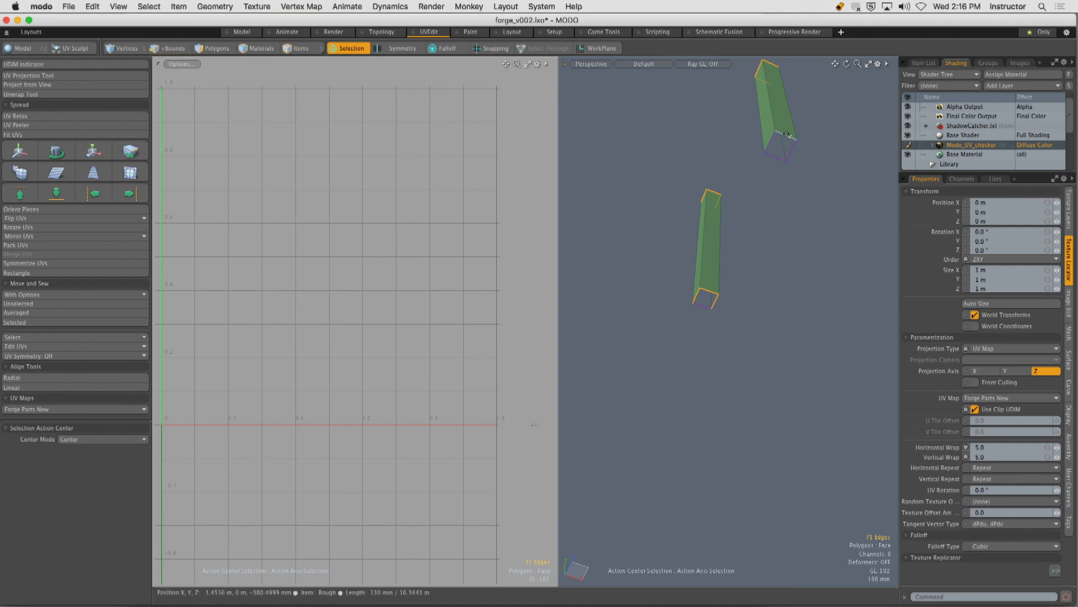
pyautogui.keyDown('shift'); pyautogui.click(774, 140); pyautogui.keyUp('shift')
pyautogui.keyDown('alt'); pyautogui.moveTo(741, 221); pyautogui.dragTo(782, 257); pyautogui.keyUp('alt')
pyautogui.keyDown('shift'); pyautogui.click(785, 220); pyautogui.keyUp('shift')
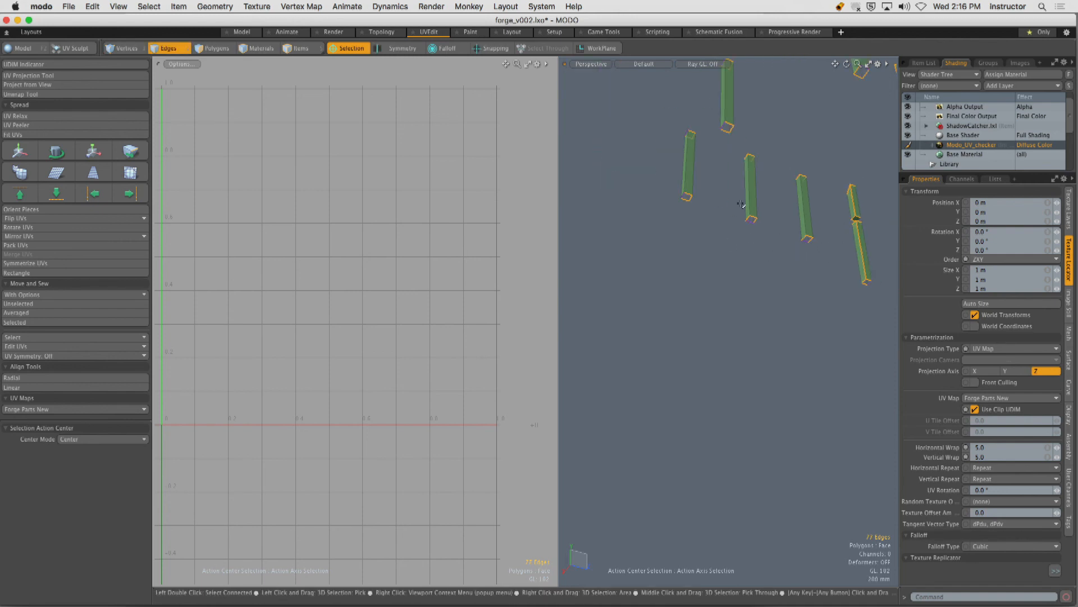
# Add one vertical seam edge on each of several bars.
pyautogui.keyDown('alt'); pyautogui.moveTo(673, 127); pyautogui.dragTo(742, 247); pyautogui.keyUp('alt')
pyautogui.keyDown('ctrl'); pyautogui.keyDown('alt'); pyautogui.moveTo(741, 247); pyautogui.dragTo(784, 247); pyautogui.keyUp('alt'); pyautogui.keyUp('ctrl')
pyautogui.keyDown('alt'); pyautogui.moveTo(686, 235); pyautogui.dragTo(706, 219); pyautogui.keyUp('alt')
pyautogui.keyDown('shift'); pyautogui.click(695, 232); pyautogui.keyUp('shift')
pyautogui.keyDown('shift'); pyautogui.click(635, 246); pyautogui.keyUp('shift')
pyautogui.keyDown('shift'); pyautogui.click(740, 234); pyautogui.keyUp('shift')
pyautogui.keyDown('shift'); pyautogui.click(636, 259); pyautogui.keyUp('shift')
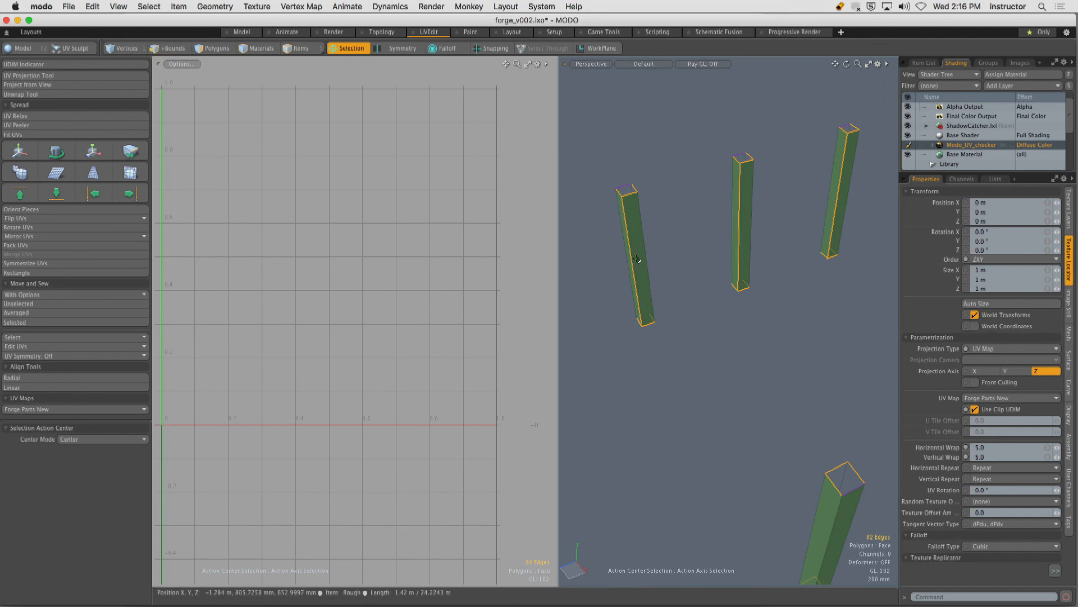
# Add the middle and right bars' vertical seams, then unwrap the posts into separate UV islands.
pyautogui.keyDown('alt'); pyautogui.moveTo(637, 259); pyautogui.dragTo(739, 248); pyautogui.keyUp('alt')
pyautogui.scroll(3, 739, 248)
pyautogui.keyDown('shift'); pyautogui.click(699, 247); pyautogui.keyUp('shift')
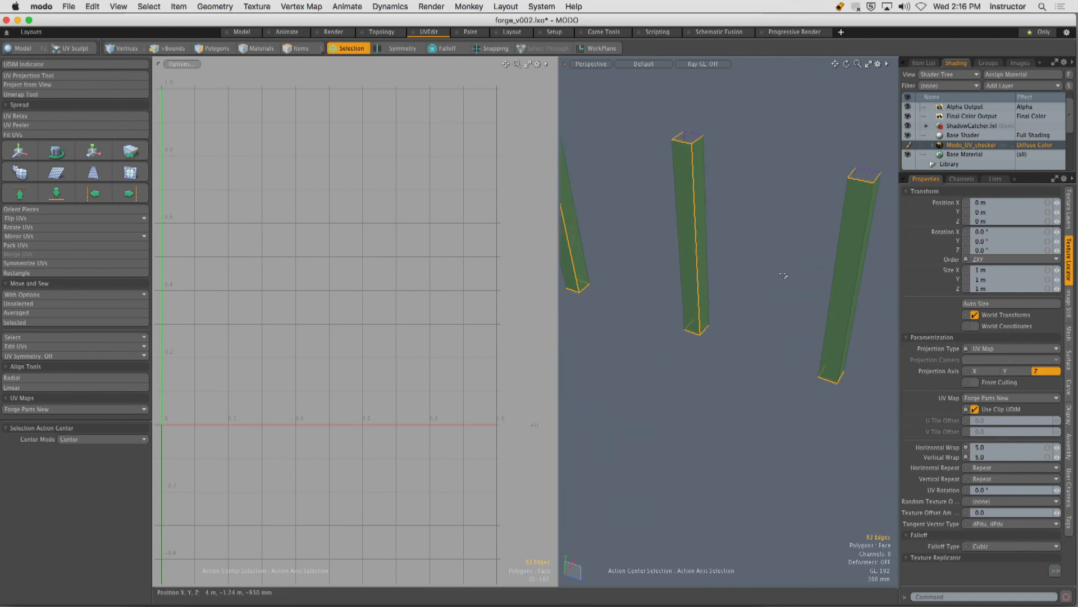
pyautogui.keyDown('shift'); pyautogui.click(831, 299); pyautogui.keyUp('shift')
pyautogui.keyDown('ctrl'); pyautogui.keyDown('alt'); pyautogui.moveTo(789, 291); pyautogui.dragTo(635, 260); pyautogui.keyUp('alt'); pyautogui.keyUp('ctrl')
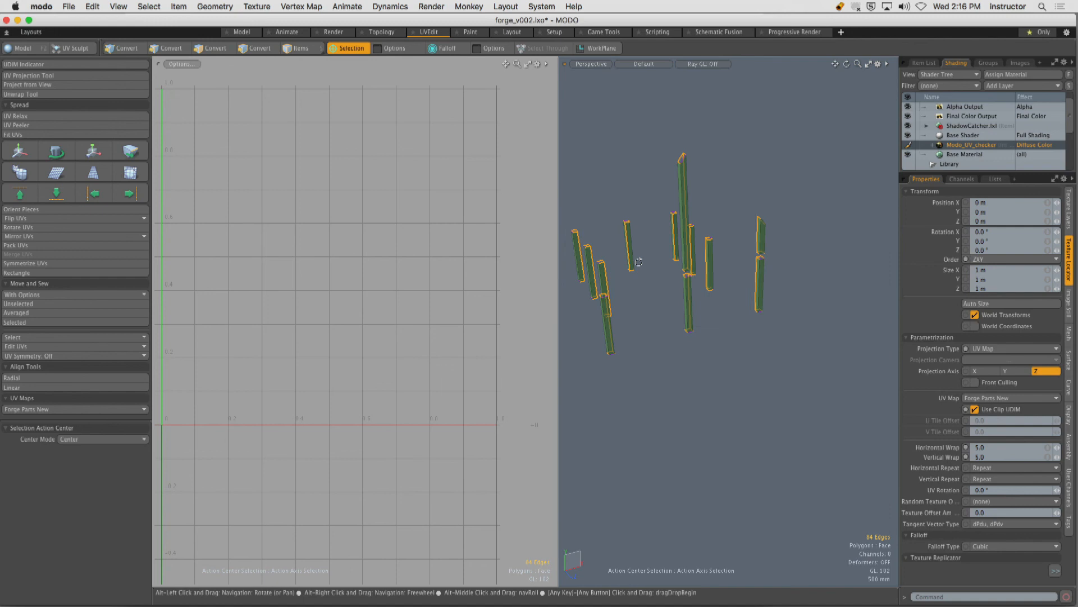
pyautogui.click(111, 94)
pyautogui.click(293, 269)
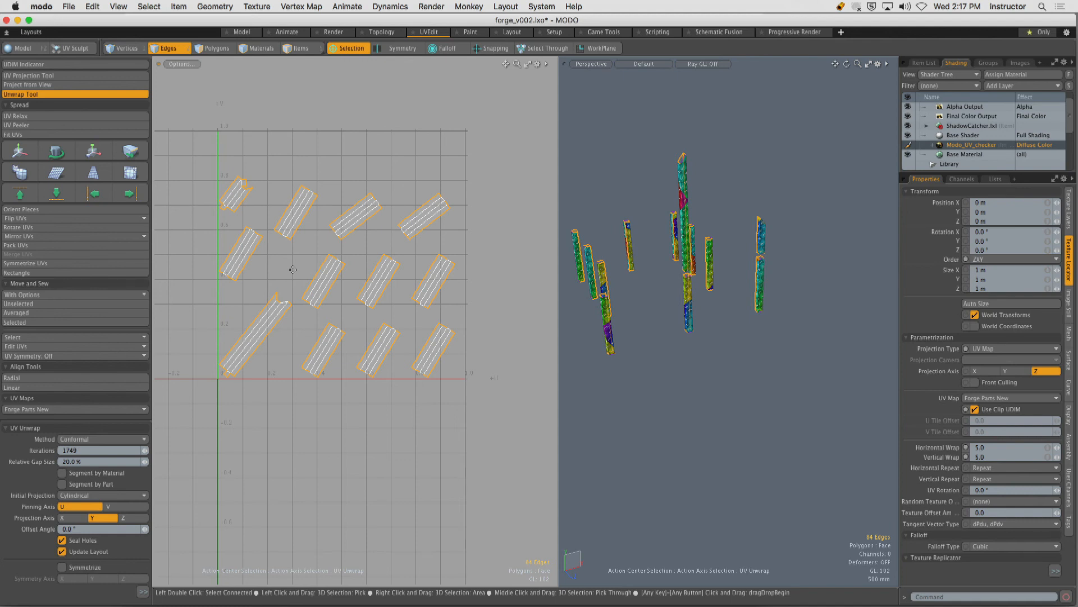
# Release the Unwrap tool, run Orient Pieces with Direction Horizontal, then show Command History.
pyautogui.press('space')
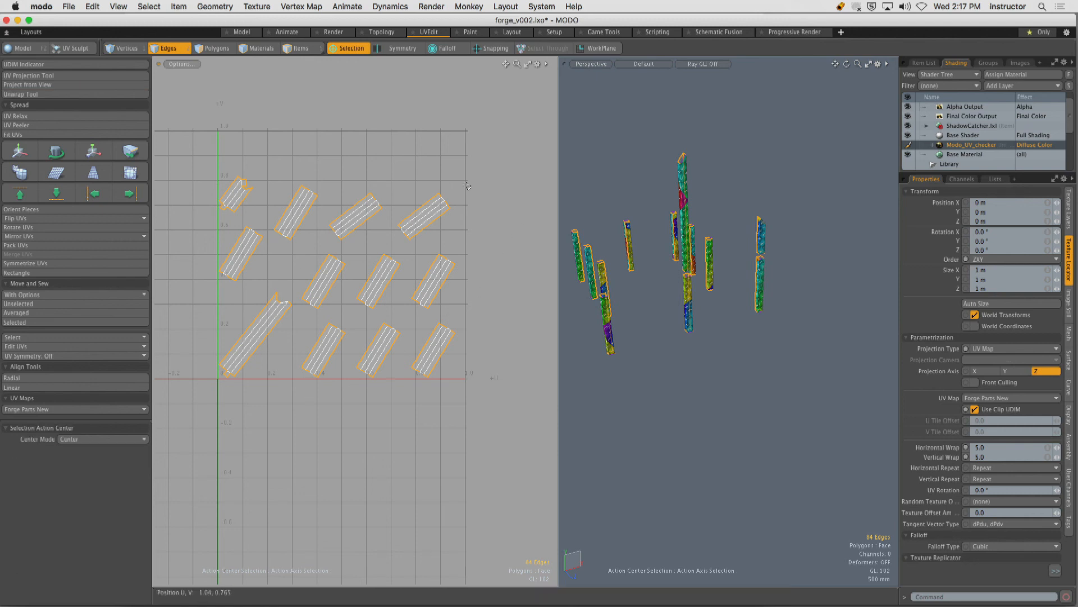
pyautogui.press('Escape')
pyautogui.keyDown('alt'); pyautogui.moveTo(157, 154); pyautogui.dragTo(176, 142); pyautogui.keyUp('alt')
pyautogui.click(6, 208)
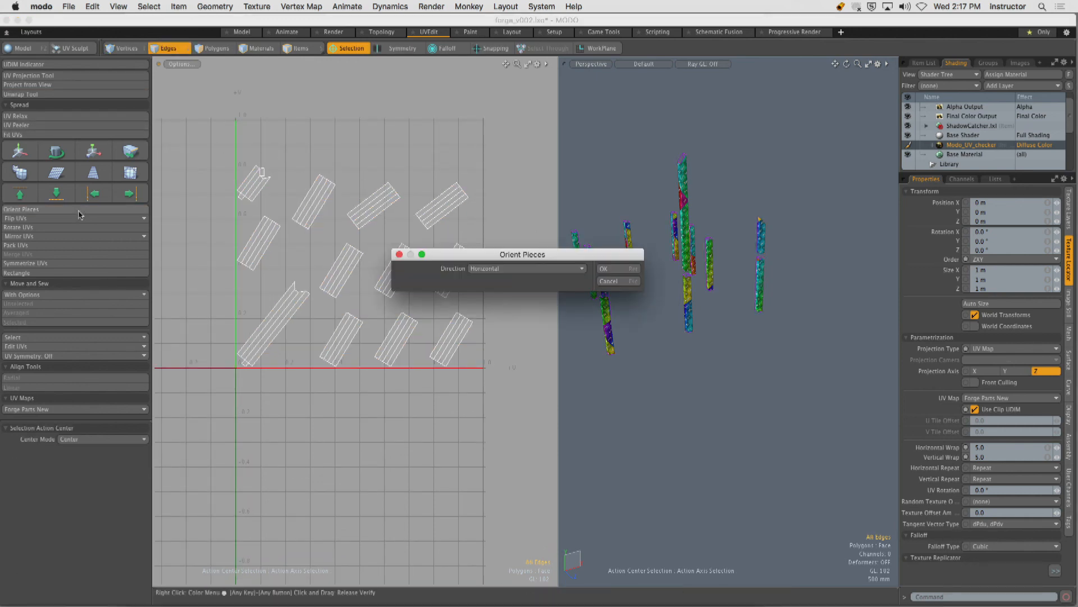
pyautogui.click(618, 282)
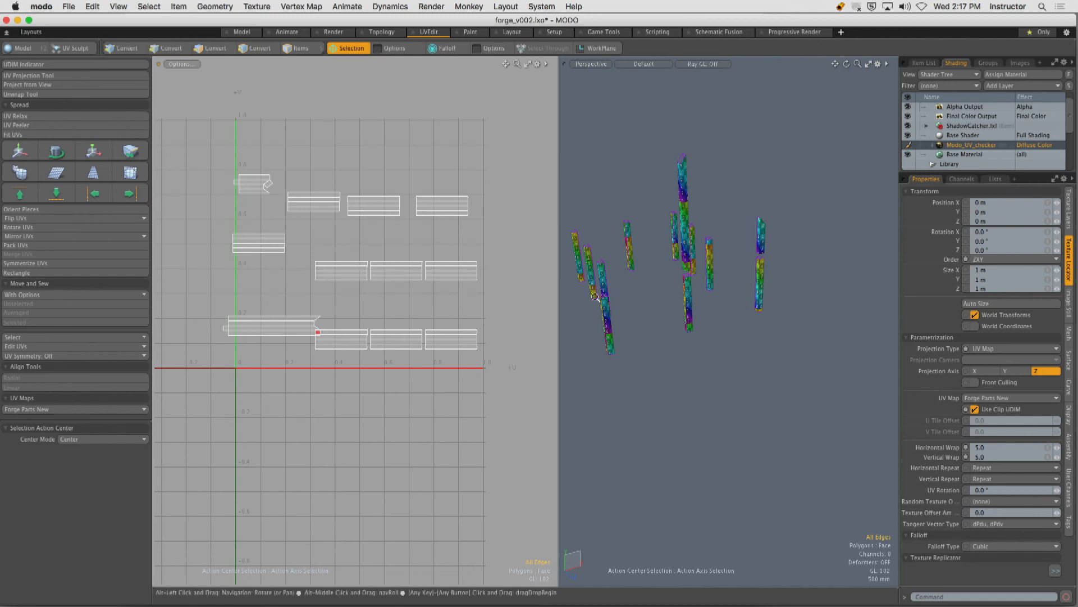
pyautogui.keyDown('ctrl'); pyautogui.keyDown('alt'); pyautogui.moveTo(632, 275); pyautogui.dragTo(722, 279); pyautogui.keyUp('alt'); pyautogui.keyUp('ctrl')
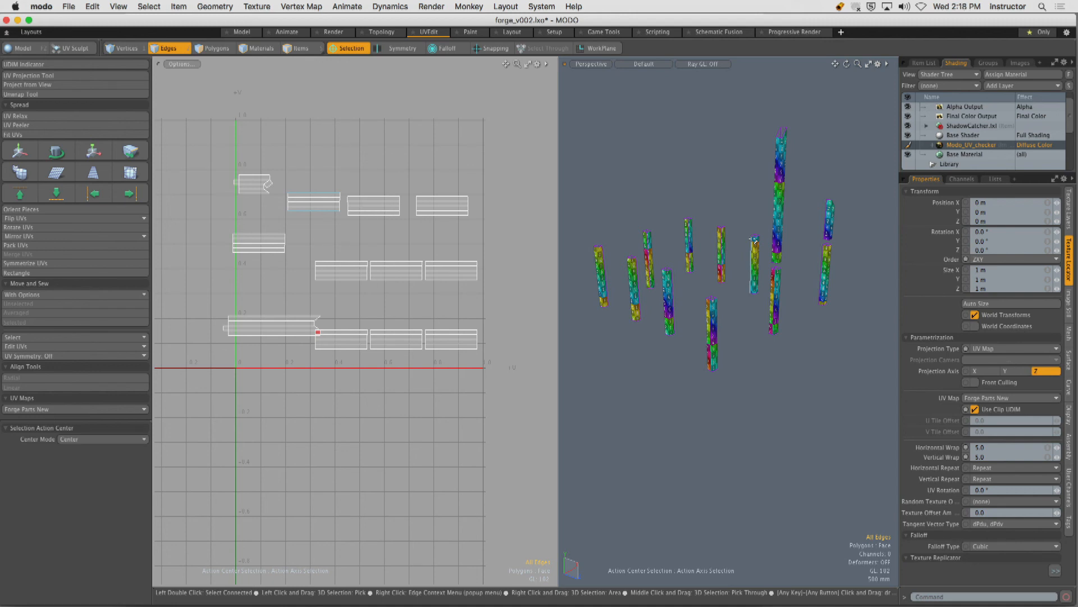
pyautogui.press('F5')
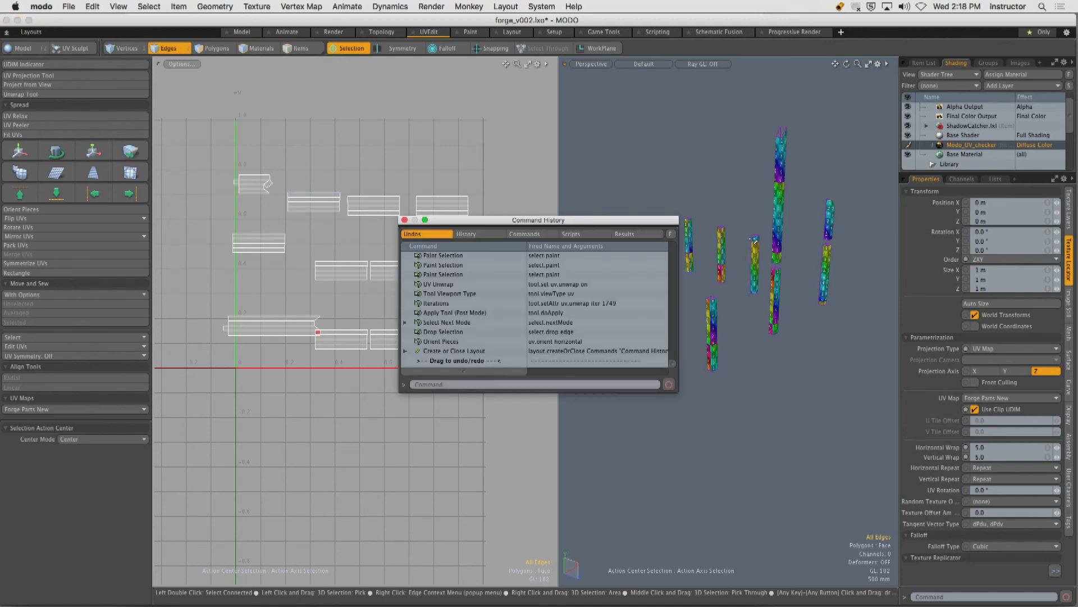
# Close the Command History window to clear the UV layout and 3D view.
pyautogui.click(404, 220)
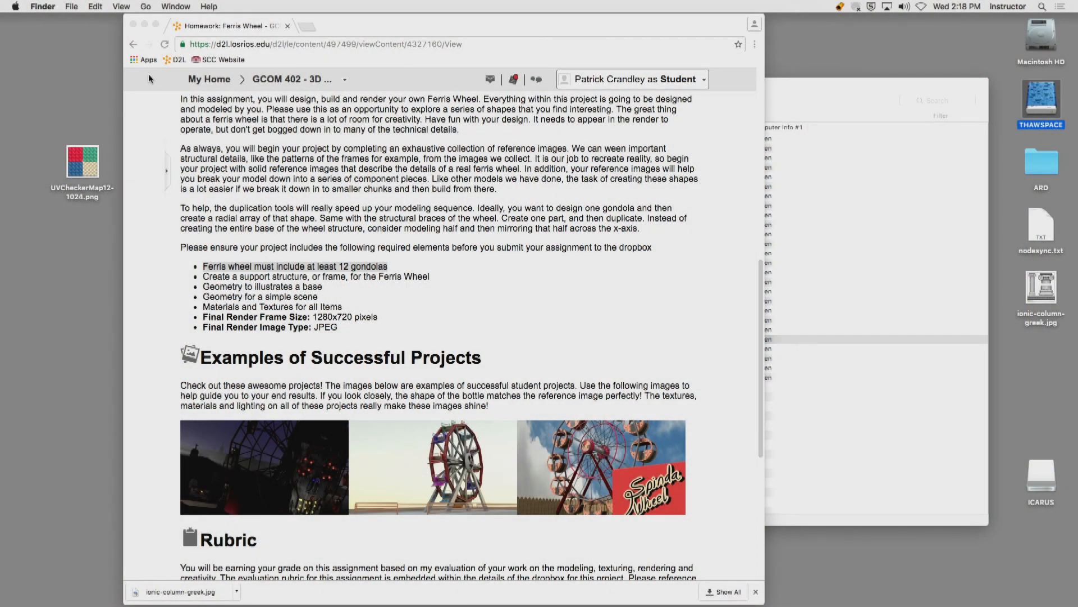
# Hide Google Chrome and open UVCheckerMap12-1024.png from the desktop in Preview.
pyautogui.click(352, 26)
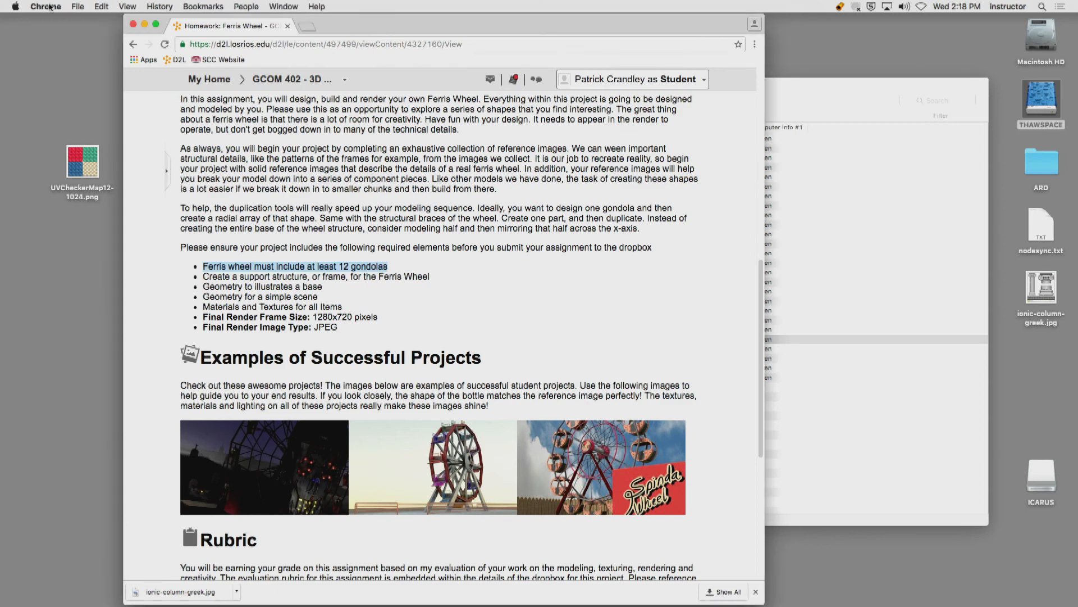
pyautogui.click(45, 6)
pyautogui.click(73, 111)
pyautogui.doubleClick(91, 149)
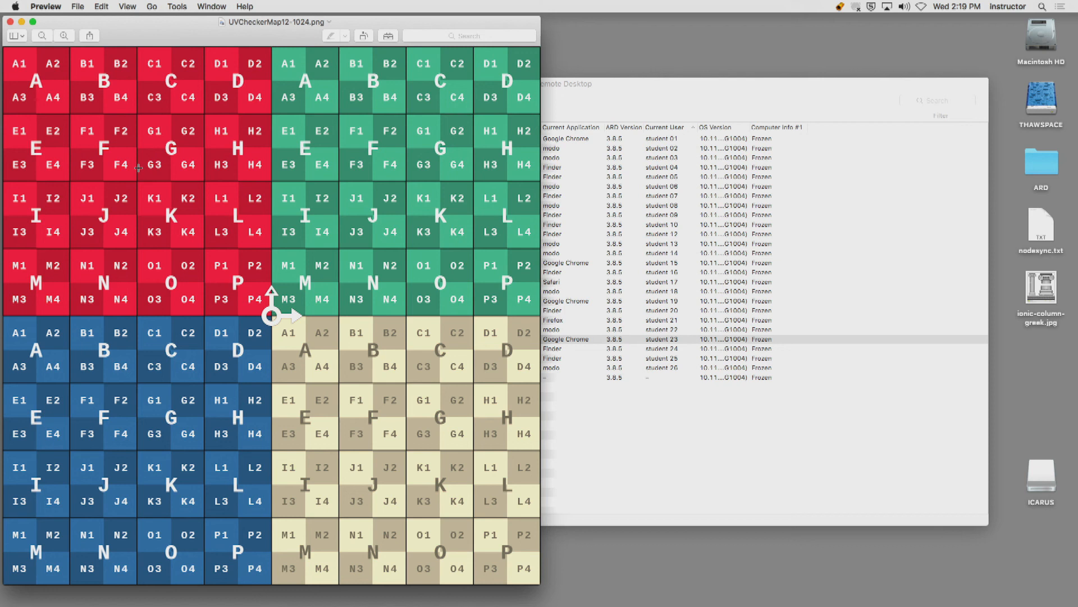
# Close the checker image in Preview, hide Remote Desktop and switch back to MODO.
pyautogui.moveTo(139, 34); pyautogui.dragTo(164, 30)
pyautogui.click(35, 19)
pyautogui.moveTo(481, 120); pyautogui.dragTo(477, 119)
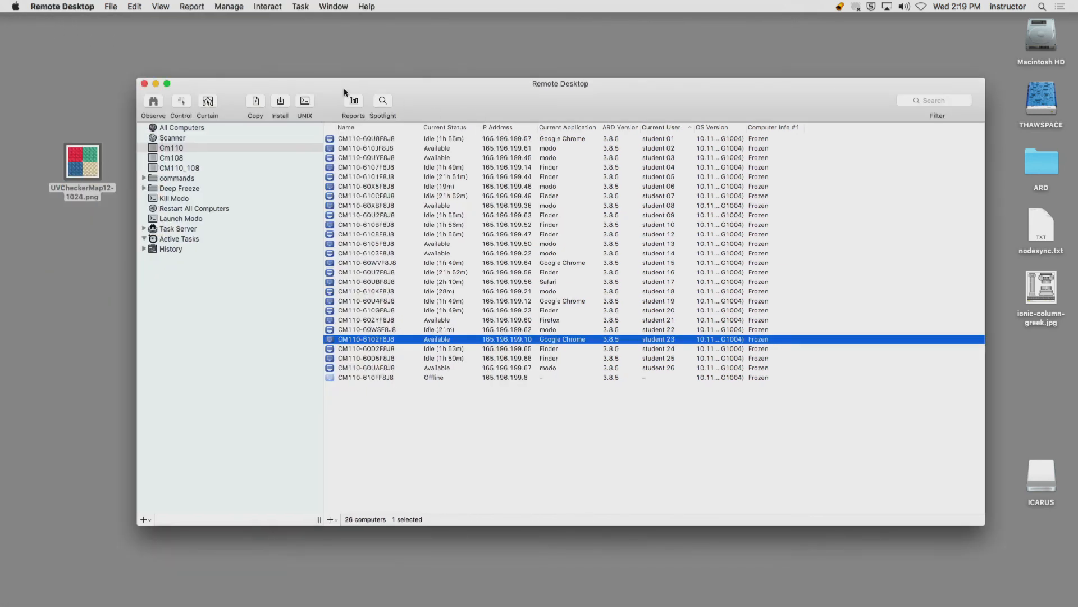
pyautogui.click(48, 6)
pyautogui.click(90, 90)
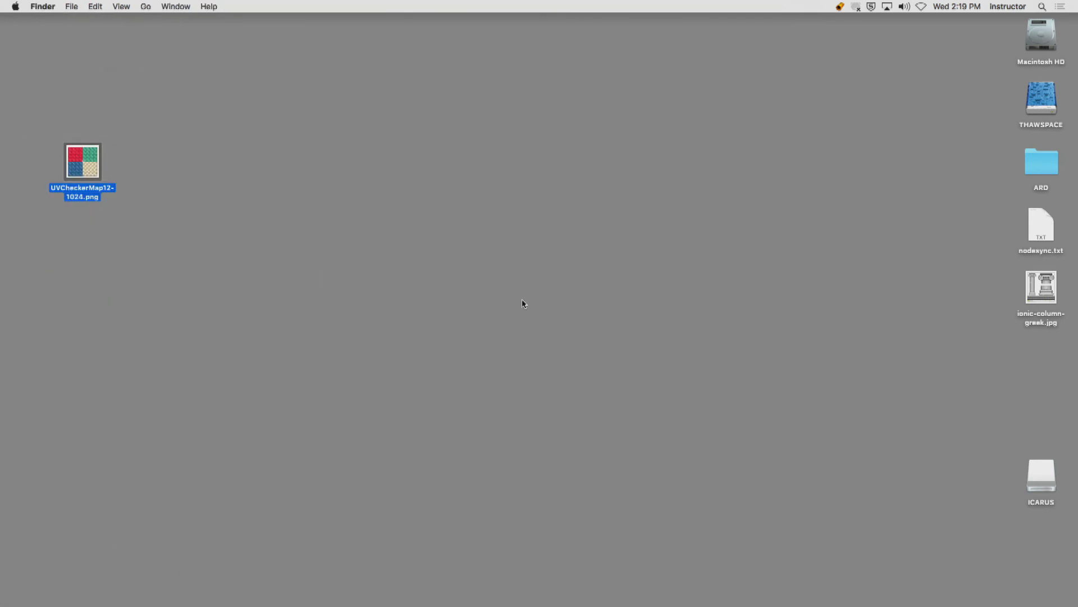
pyautogui.click(561, 276)
pyautogui.press('super+Tab')
pyautogui.click(553, 326)
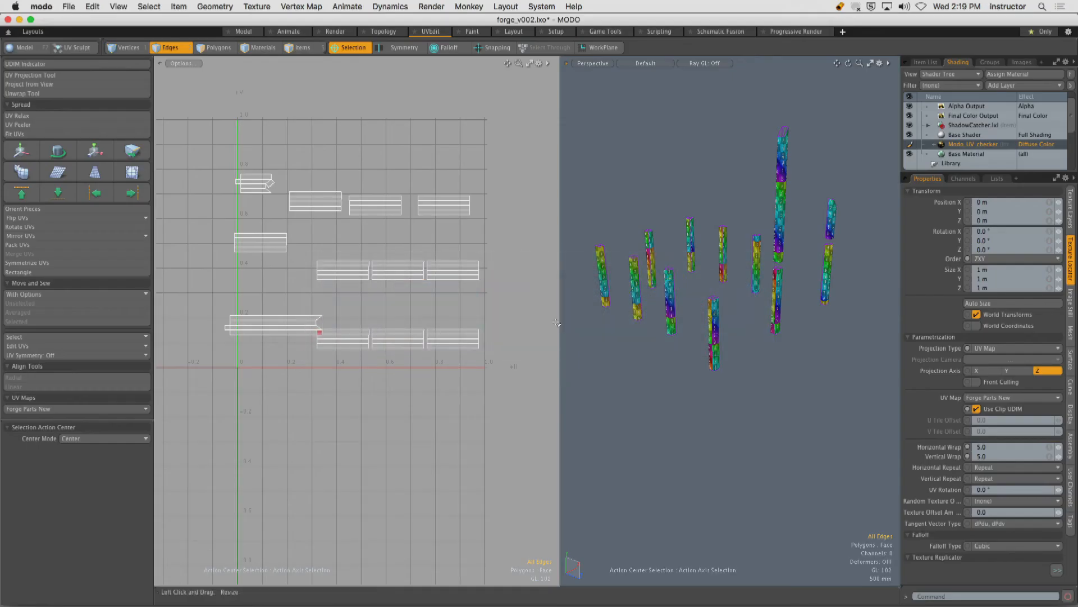
# Drag UVCheckerMap12-1024.png from a new Finder window into the Shader Tree as a texture.
pyautogui.press('super+Tab')
pyautogui.click(424, 330)
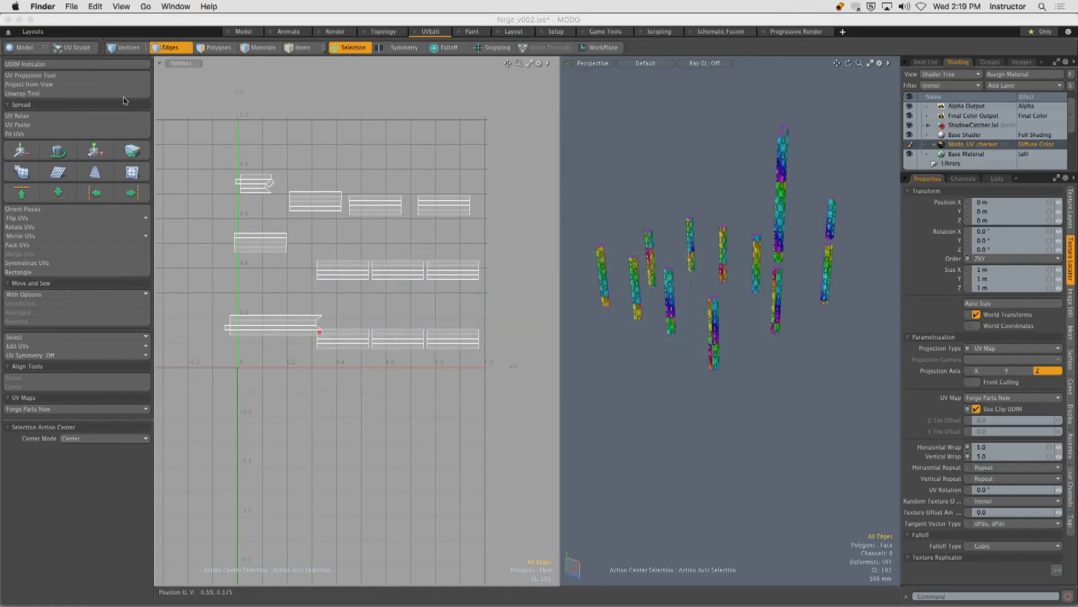
pyautogui.click(71, 6)
pyautogui.click(82, 21)
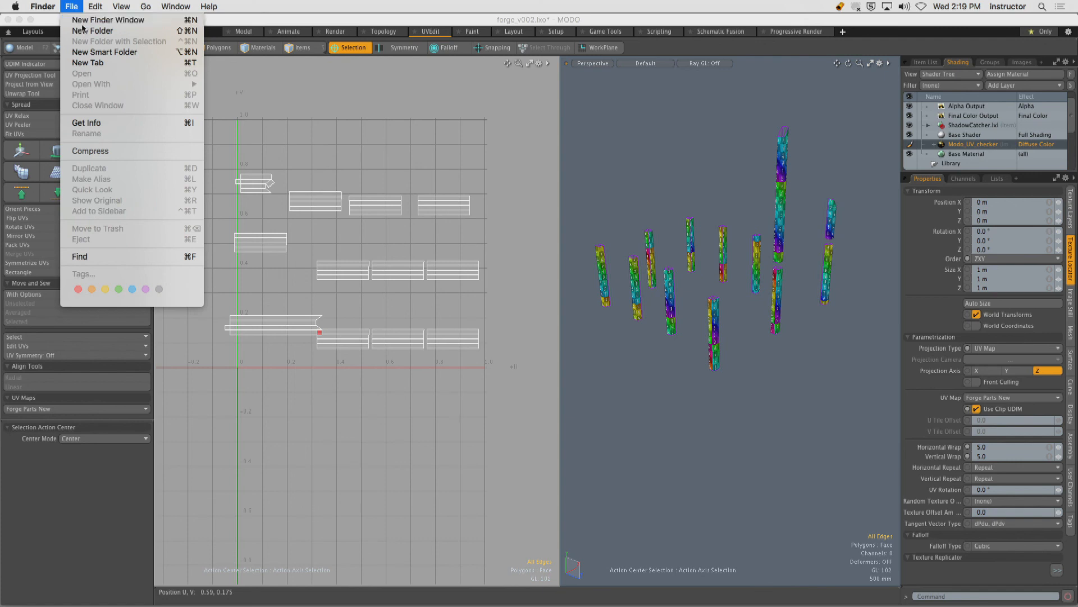
pyautogui.moveTo(427, 120); pyautogui.dragTo(203, 144)
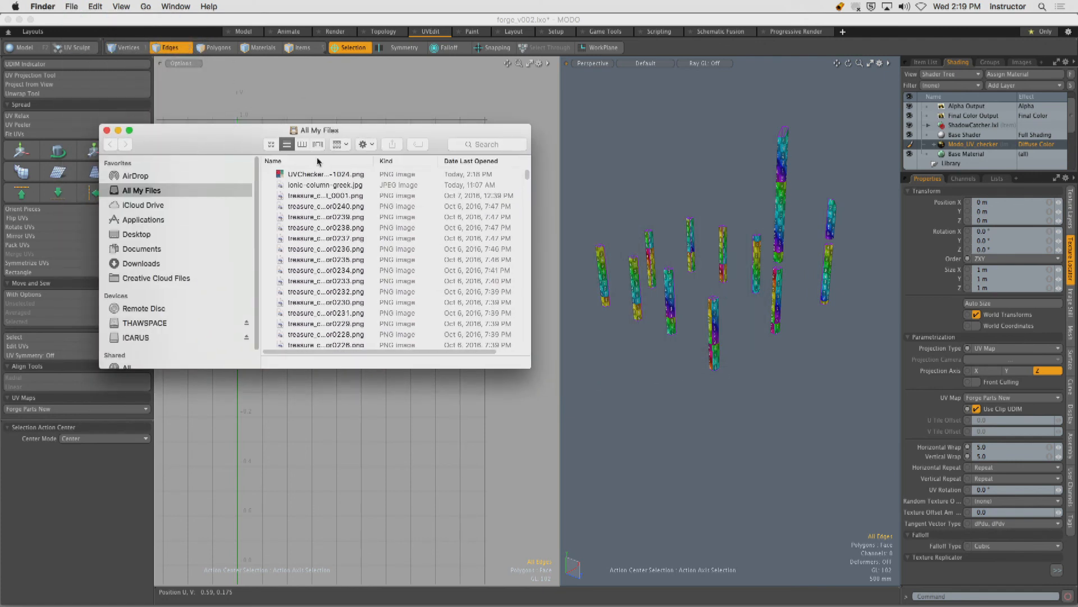
pyautogui.moveTo(303, 176); pyautogui.dragTo(954, 145)
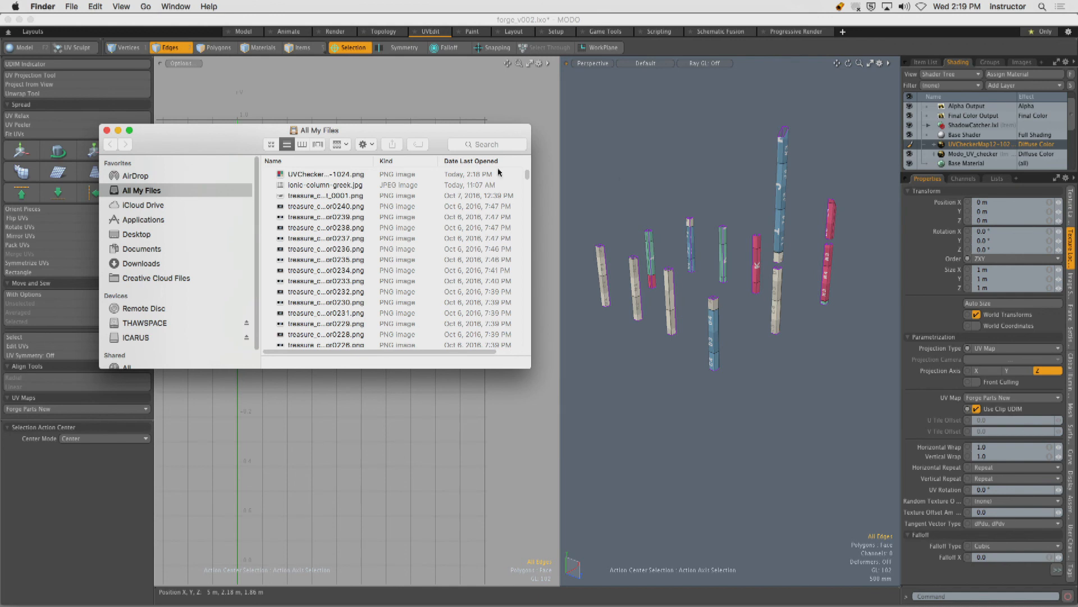
pyautogui.click(106, 130)
# Link the wrap values and set Horizontal Wrap to 5.0.
pyautogui.click(818, 306)
pyautogui.scroll(3, 819, 307)
pyautogui.keyDown('alt'); pyautogui.moveTo(818, 307); pyautogui.dragTo(792, 306); pyautogui.keyUp('alt')
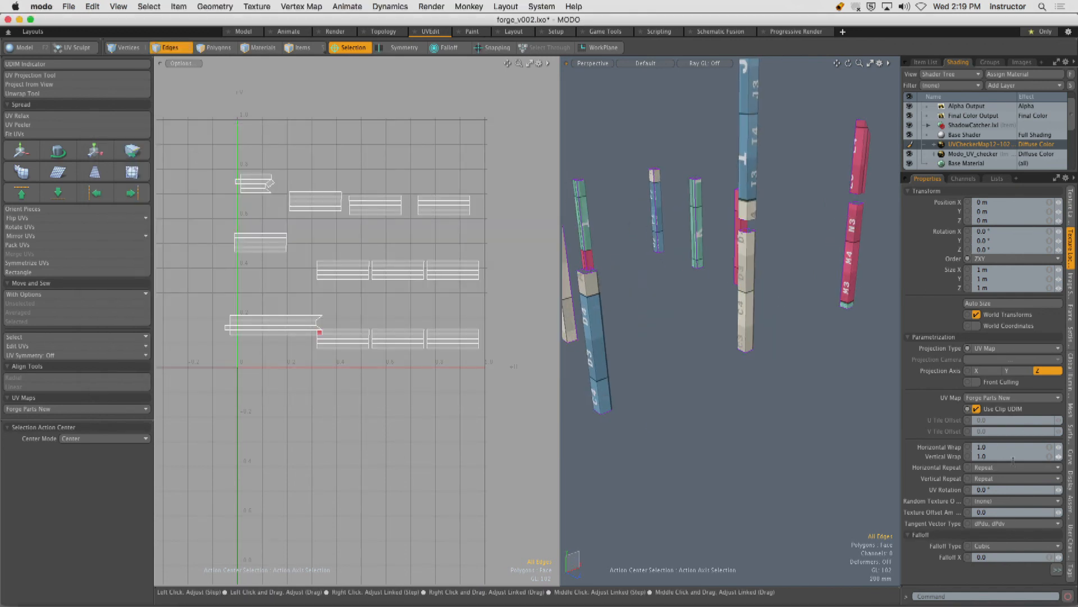
pyautogui.click(1049, 448)
pyautogui.write('5')
pyautogui.press('Return')
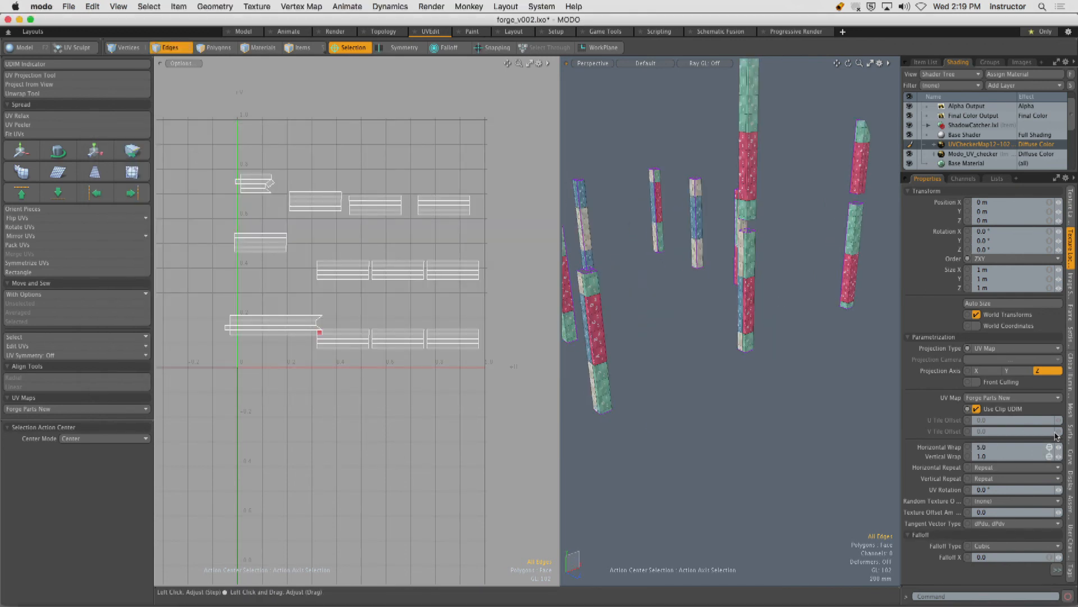
# Select a connected beam island in Polygons mode and frame the view on that column.
pyautogui.keyDown('alt'); pyautogui.keyDown('shift'); pyautogui.moveTo(822, 224); pyautogui.dragTo(753, 326); pyautogui.keyUp('shift'); pyautogui.keyUp('alt')
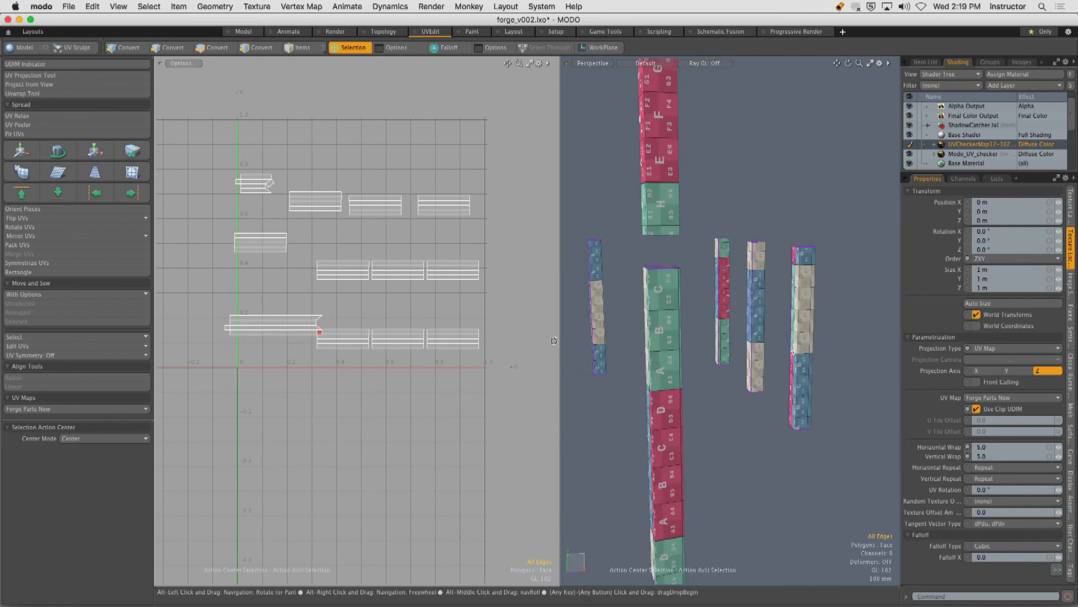
pyautogui.press('3')
pyautogui.doubleClick(449, 339)
pyautogui.hotkey('shift', 'a')
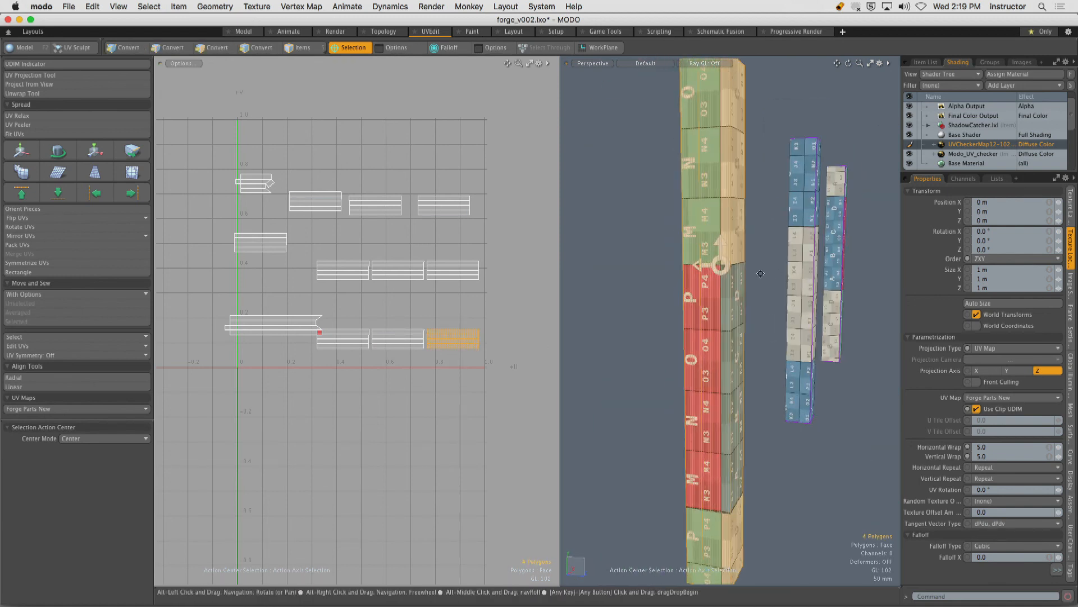
pyautogui.keyDown('ctrl'); pyautogui.keyDown('alt'); pyautogui.moveTo(745, 300); pyautogui.dragTo(720, 298); pyautogui.keyUp('alt'); pyautogui.keyUp('ctrl')
pyautogui.press('1')
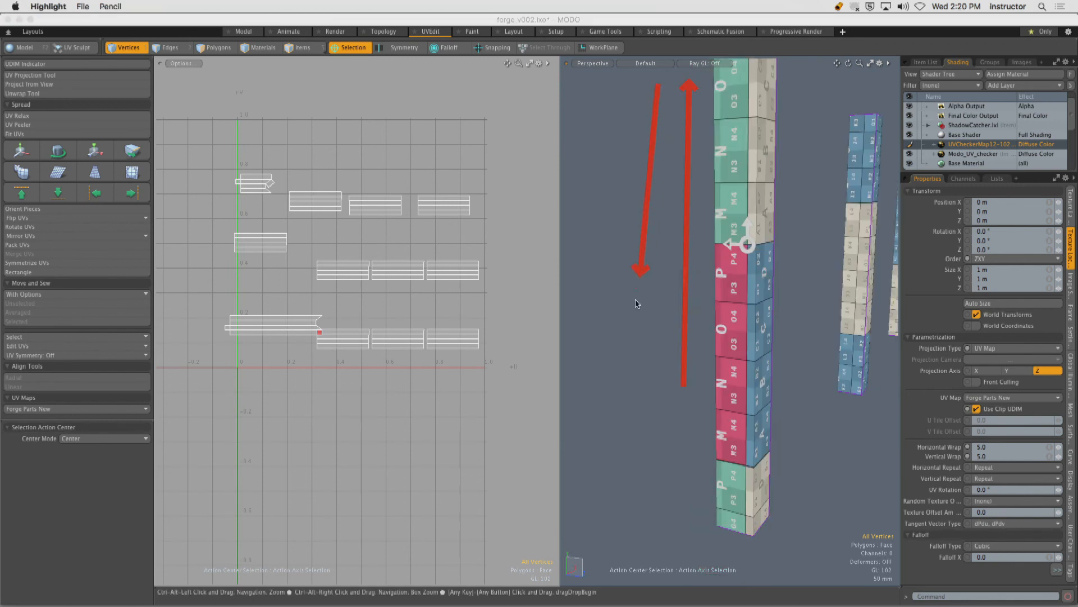
# Annotate the pillar's checker seam with arrows, a traced line and a circle.
pyautogui.moveTo(651, 247); pyautogui.dragTo(652, 388)
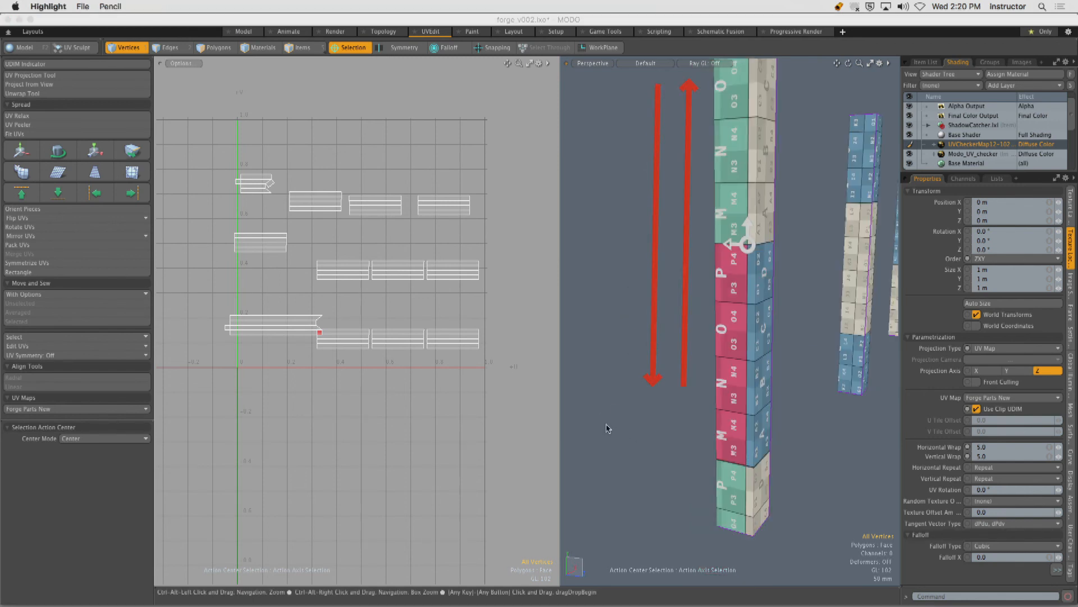
pyautogui.moveTo(591, 420); pyautogui.dragTo(693, 423)
pyautogui.moveTo(593, 442); pyautogui.dragTo(673, 443)
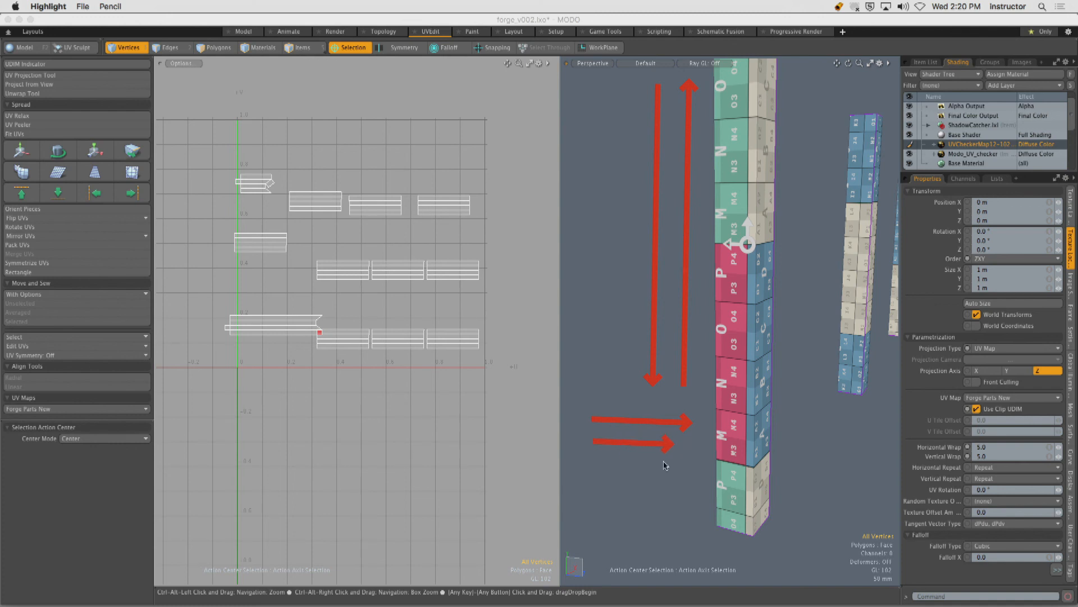
pyautogui.moveTo(729, 135)
pyautogui.mouseDown()
pyautogui.moveTo(751, 147)
pyautogui.moveTo(712, 396)
pyautogui.mouseUp()
pyautogui.press('super+k')
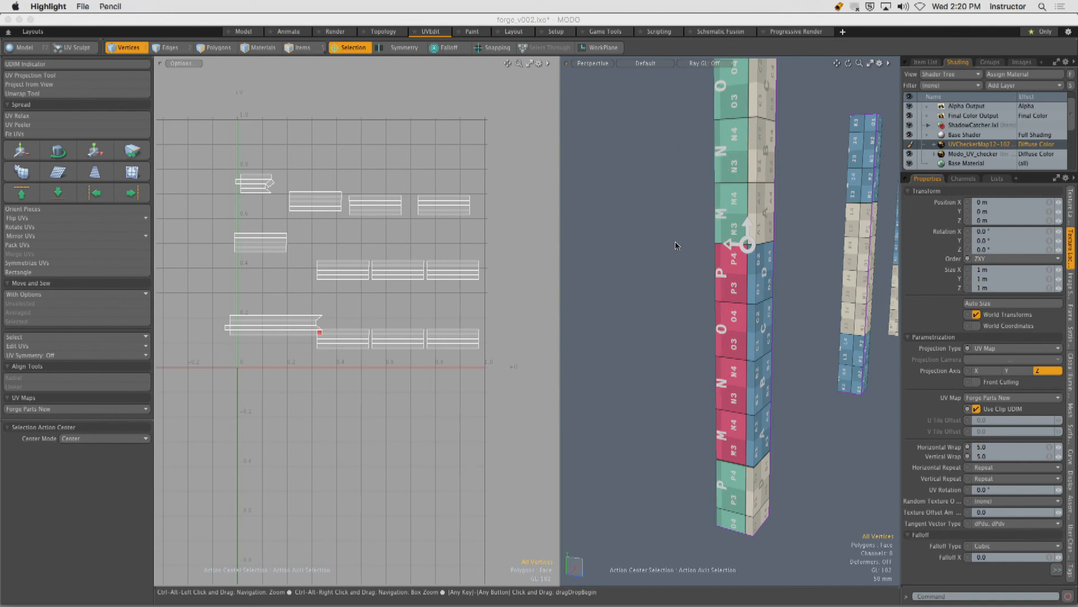
pyautogui.moveTo(753, 218)
pyautogui.mouseDown()
pyautogui.moveTo(708, 259)
pyautogui.moveTo(701, 242)
pyautogui.mouseUp()
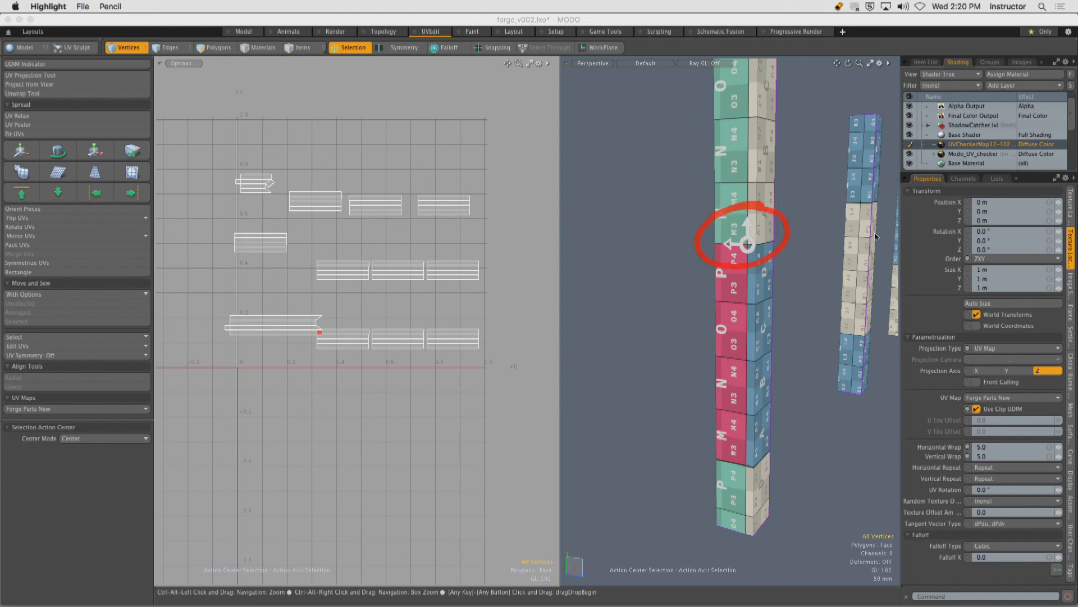
pyautogui.moveTo(863, 231); pyautogui.dragTo(762, 234)
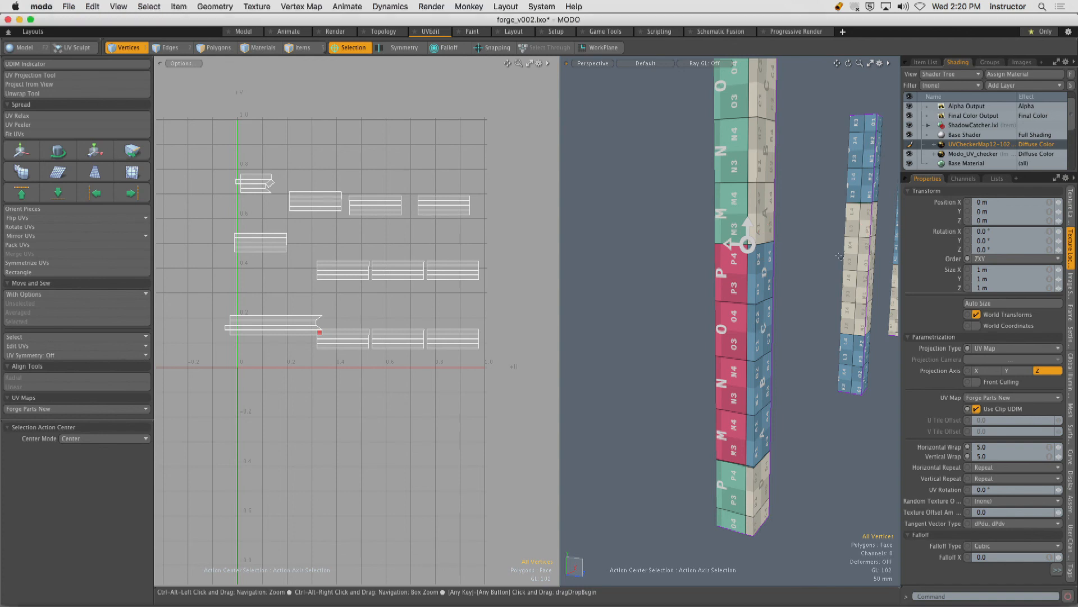
# Select the centre pillar's UV island and ready the Move tool.
pyautogui.keyDown('alt'); pyautogui.moveTo(757, 326); pyautogui.dragTo(767, 286); pyautogui.keyUp('alt')
pyautogui.scroll(-3, 797, 337)
pyautogui.scroll(-3, 709, 312)
pyautogui.scroll(3, 783, 281)
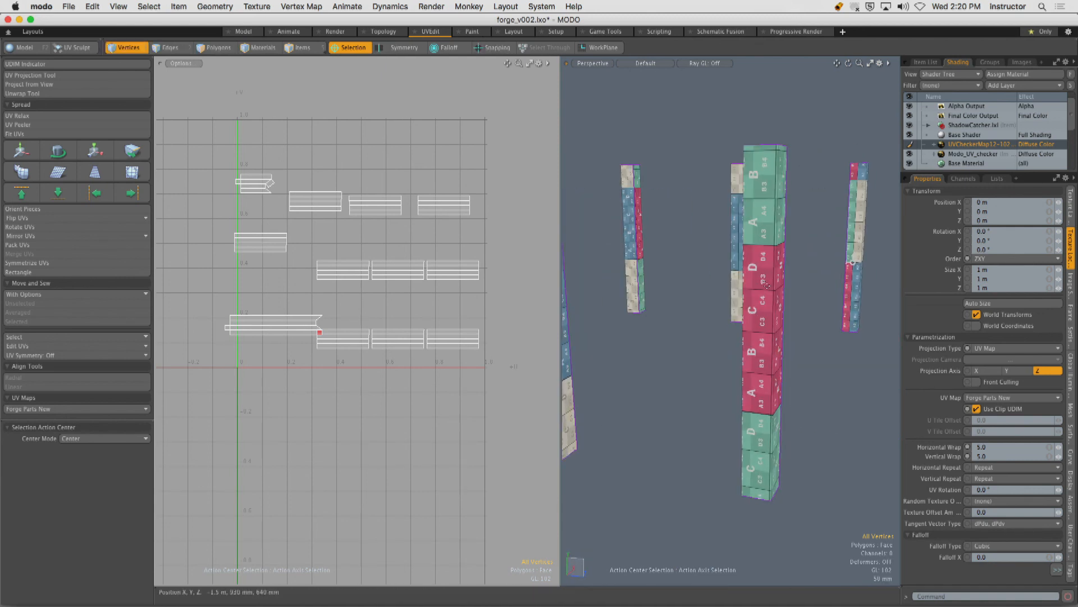
pyautogui.press('3')
pyautogui.doubleClick(765, 285)
pyautogui.press('w')
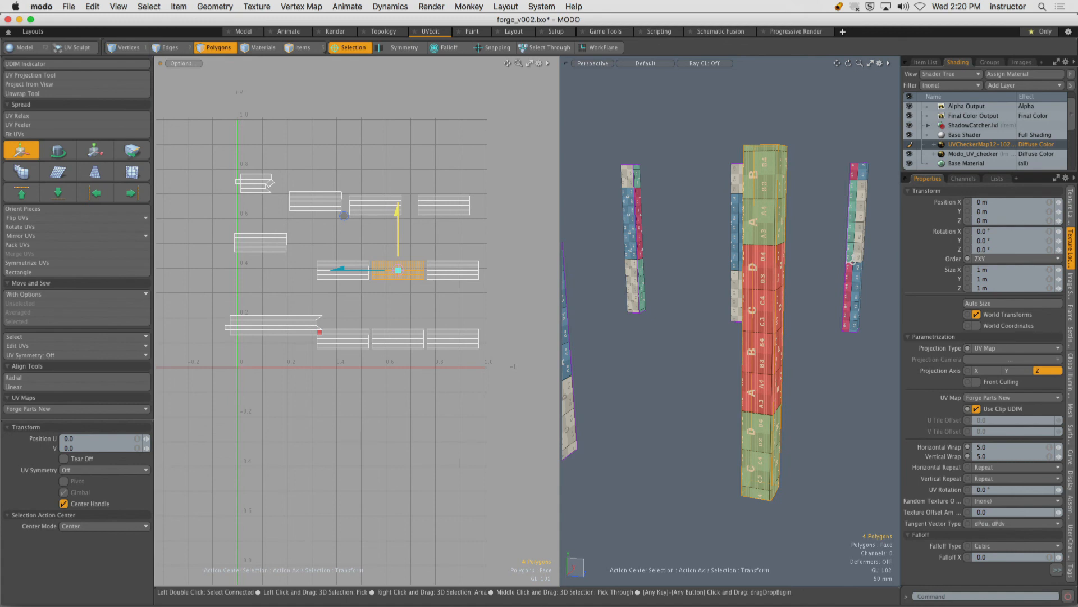
# Move the centre pillar's UV island down and the bottom island down-left.
pyautogui.moveTo(398, 214); pyautogui.dragTo(398, 233)
pyautogui.press('q')
pyautogui.click(824, 323)
pyautogui.keyDown('alt'); pyautogui.moveTo(836, 326); pyautogui.dragTo(845, 314); pyautogui.keyUp('alt')
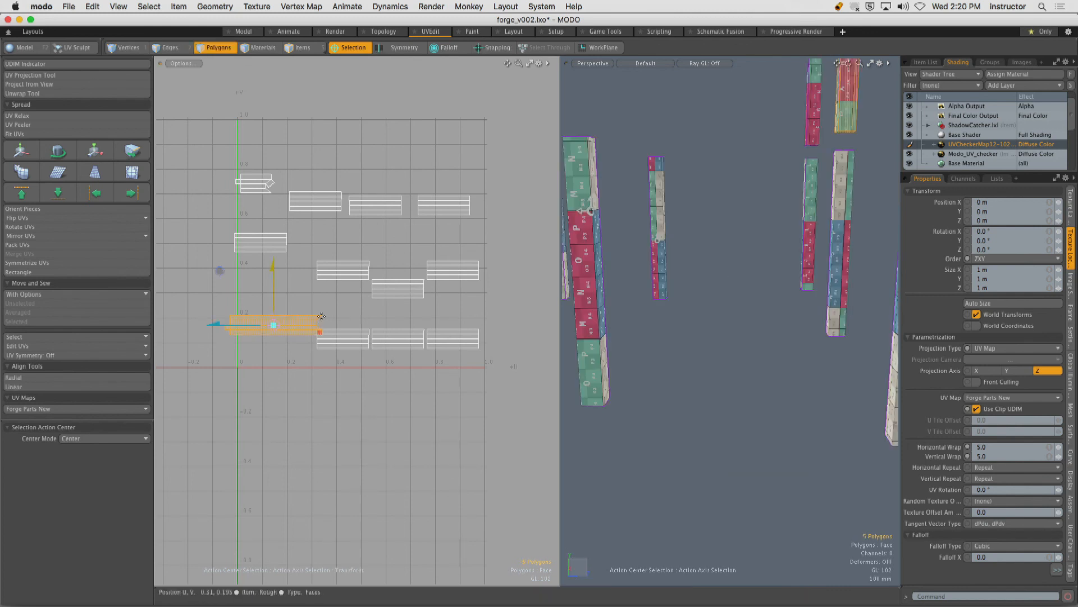
pyautogui.moveTo(273, 324); pyautogui.dragTo(259, 339)
pyautogui.press('q')
pyautogui.press('Escape')
# Box-select the beam UV islands in the layout and rotate them upright.
pyautogui.keyDown('alt'); pyautogui.moveTo(786, 332); pyautogui.dragTo(674, 281); pyautogui.keyUp('alt')
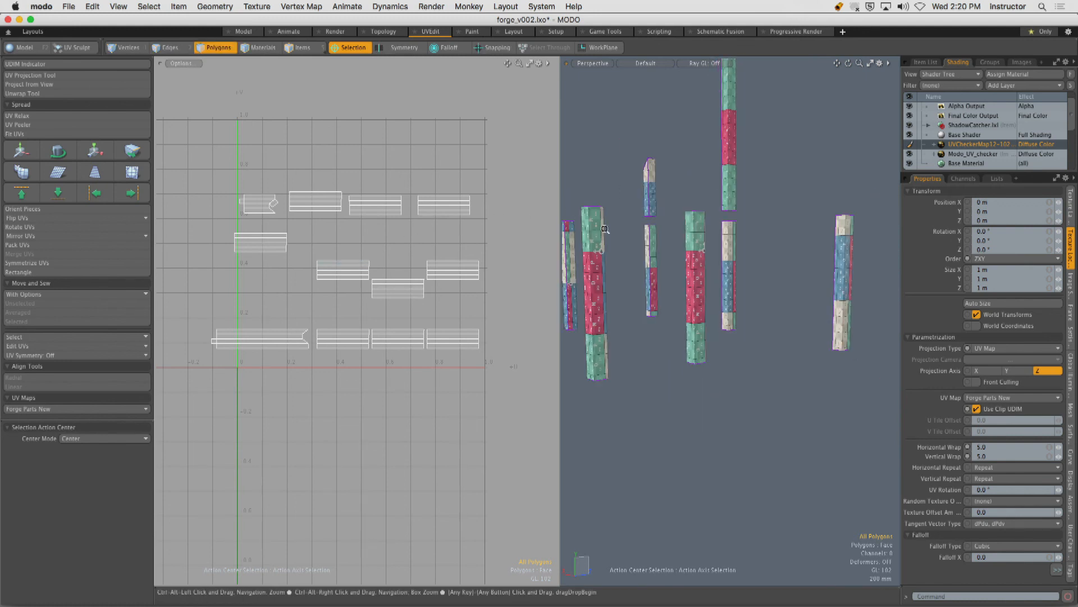
pyautogui.keyDown('ctrl'); pyautogui.keyDown('alt'); pyautogui.moveTo(736, 238); pyautogui.dragTo(715, 262); pyautogui.keyUp('alt'); pyautogui.keyUp('ctrl')
pyautogui.keyDown('alt'); pyautogui.keyDown('shift'); pyautogui.moveTo(715, 262); pyautogui.dragTo(712, 182); pyautogui.keyUp('shift'); pyautogui.keyUp('alt')
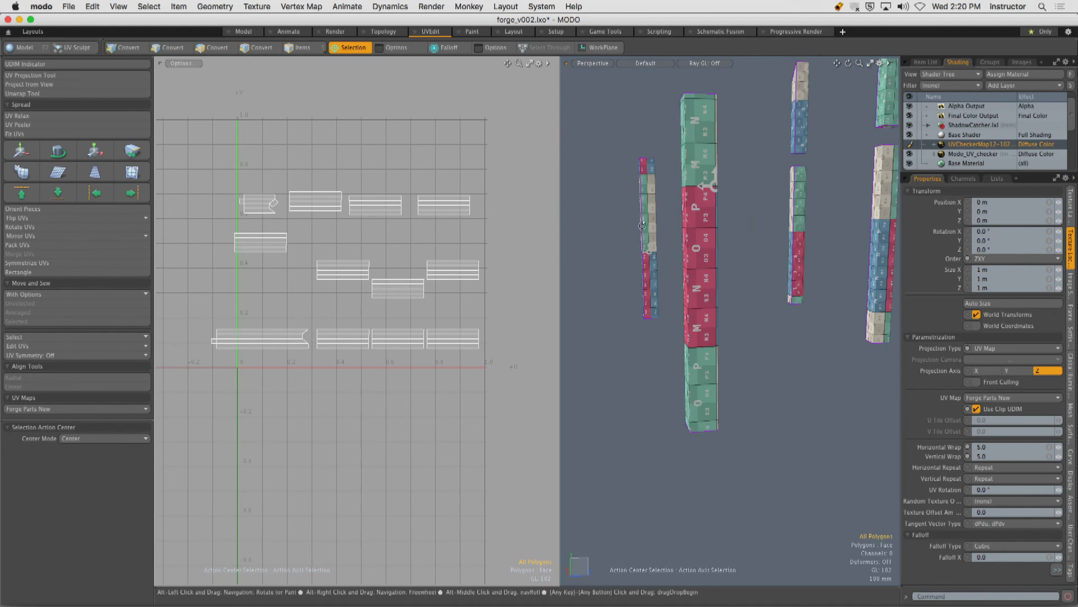
pyautogui.moveTo(182, 143); pyautogui.dragTo(402, 301, button='right')
pyautogui.press('e')
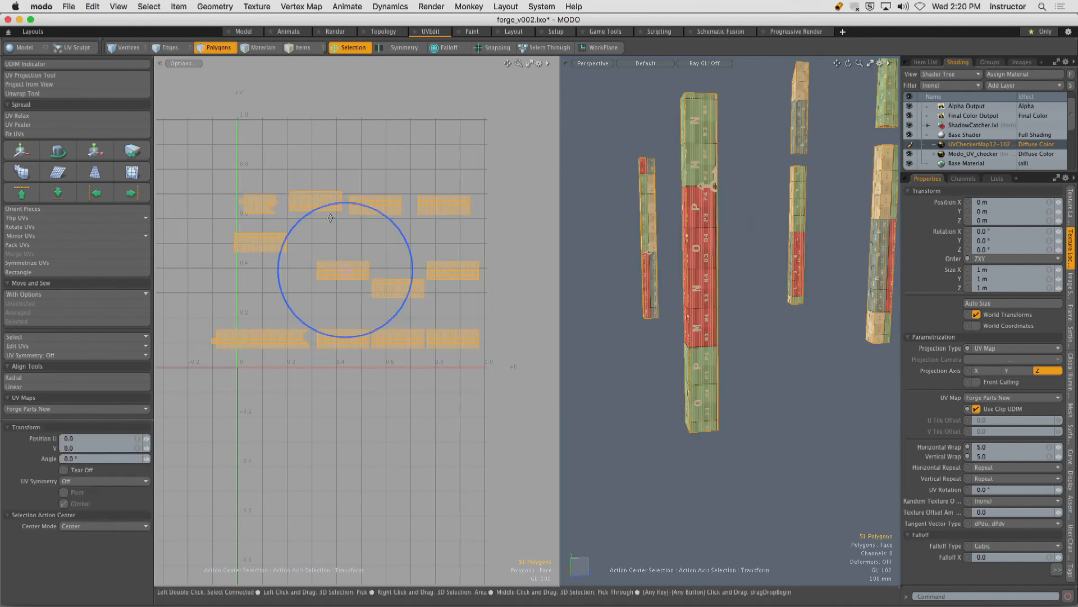
pyautogui.moveTo(397, 233)
pyautogui.mouseDown()
pyautogui.moveTo(383, 318)
pyautogui.moveTo(346, 205)
pyautogui.moveTo(284, 244)
pyautogui.mouseUp()
pyautogui.press('q')
pyautogui.click(756, 258)
# Undo the vertical rotation of the beam islands, deselect them and view all columns.
pyautogui.keyDown('alt'); pyautogui.moveTo(756, 258); pyautogui.dragTo(801, 162); pyautogui.keyUp('alt')
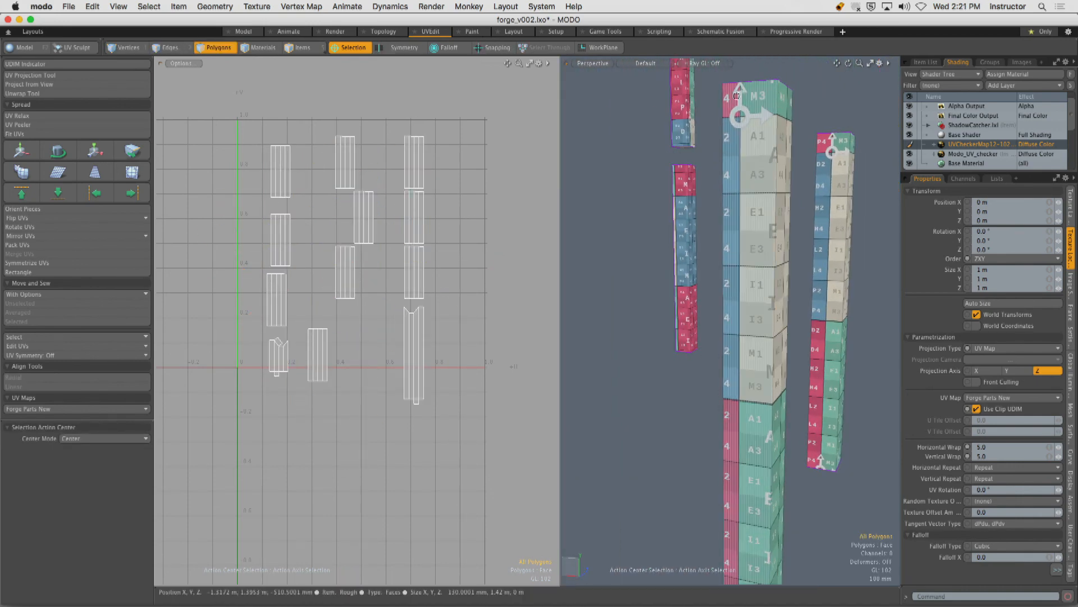
pyautogui.keyDown('alt'); pyautogui.keyDown('shift'); pyautogui.moveTo(736, 95); pyautogui.dragTo(730, 123); pyautogui.keyUp('shift'); pyautogui.keyUp('alt')
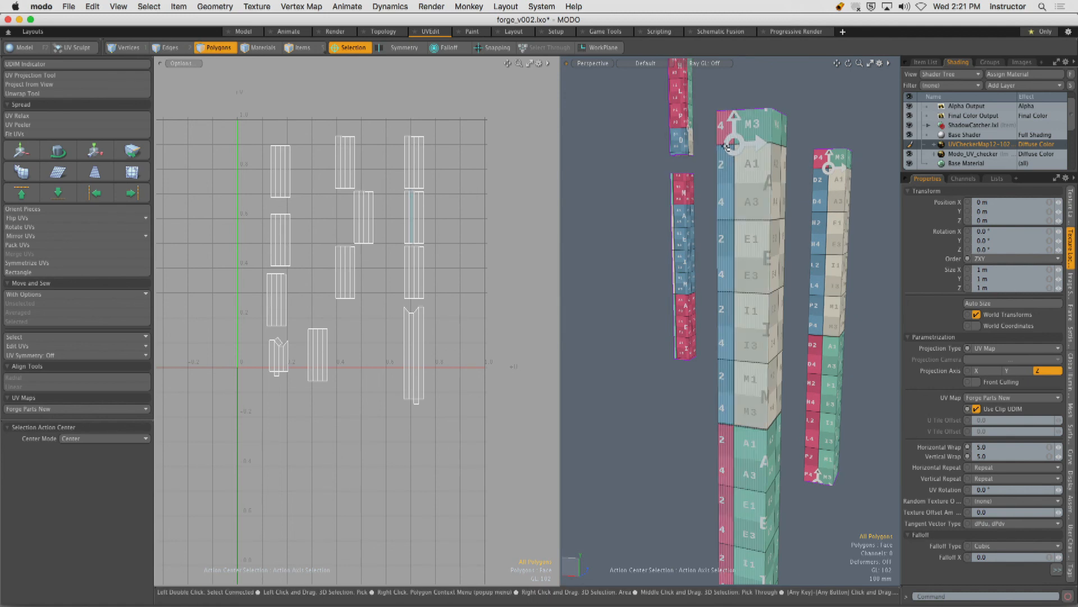
pyautogui.press('super+z')
pyautogui.press('super+z')
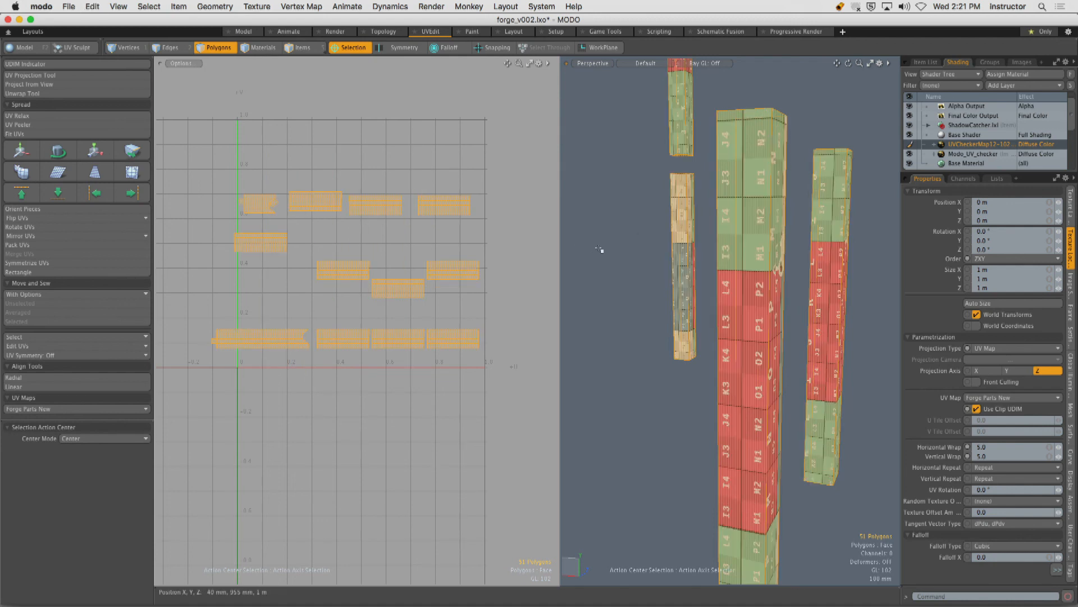
pyautogui.click(471, 310)
pyautogui.scroll(-5, 602, 284)
pyautogui.keyDown('alt'); pyautogui.moveTo(624, 284); pyautogui.dragTo(709, 308); pyautogui.keyUp('alt')
# Unhide the building, then isolate the door arch with Shift+H and frame it.
pyautogui.press('u')
pyautogui.doubleClick(714, 265)
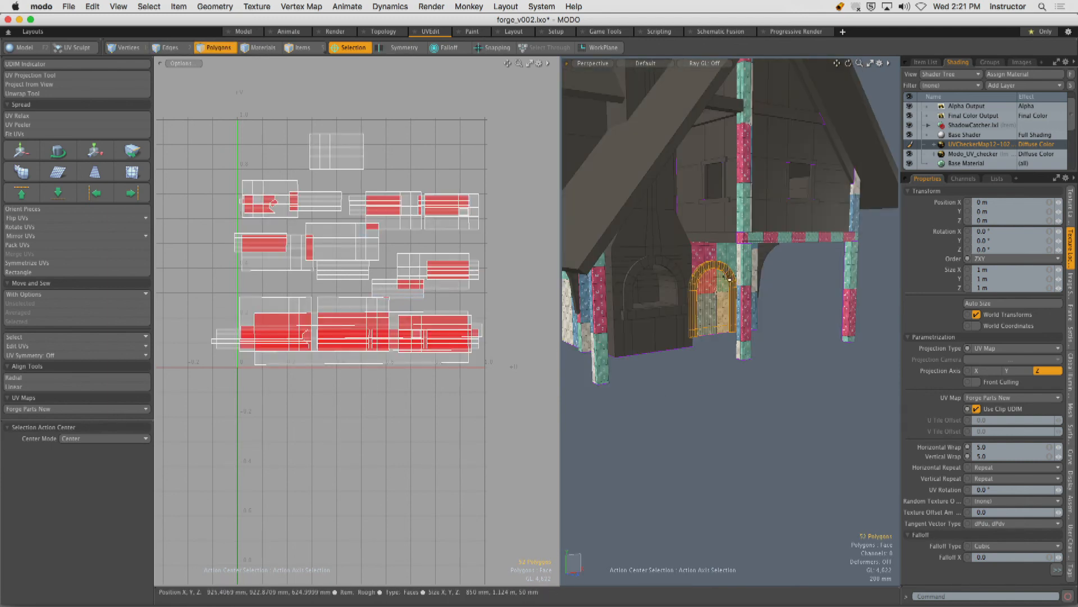
pyautogui.hotkey('shift', 'h')
pyautogui.click(739, 330)
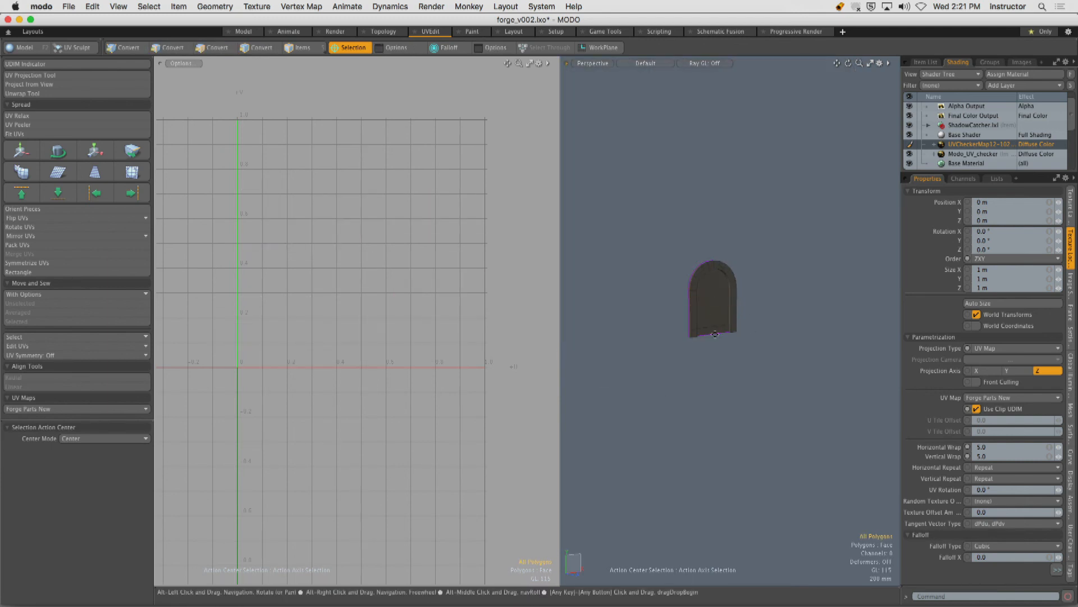
pyautogui.keyDown('alt'); pyautogui.keyDown('shift'); pyautogui.moveTo(707, 331); pyautogui.dragTo(710, 375); pyautogui.keyUp('shift'); pyautogui.keyUp('alt')
pyautogui.keyDown('ctrl'); pyautogui.keyDown('alt'); pyautogui.moveTo(722, 334); pyautogui.dragTo(854, 263); pyautogui.keyUp('alt'); pyautogui.keyUp('ctrl')
pyautogui.keyDown('ctrl'); pyautogui.keyDown('alt'); pyautogui.moveTo(851, 314); pyautogui.dragTo(724, 315); pyautogui.keyUp('alt'); pyautogui.keyUp('ctrl')
pyautogui.press('a')
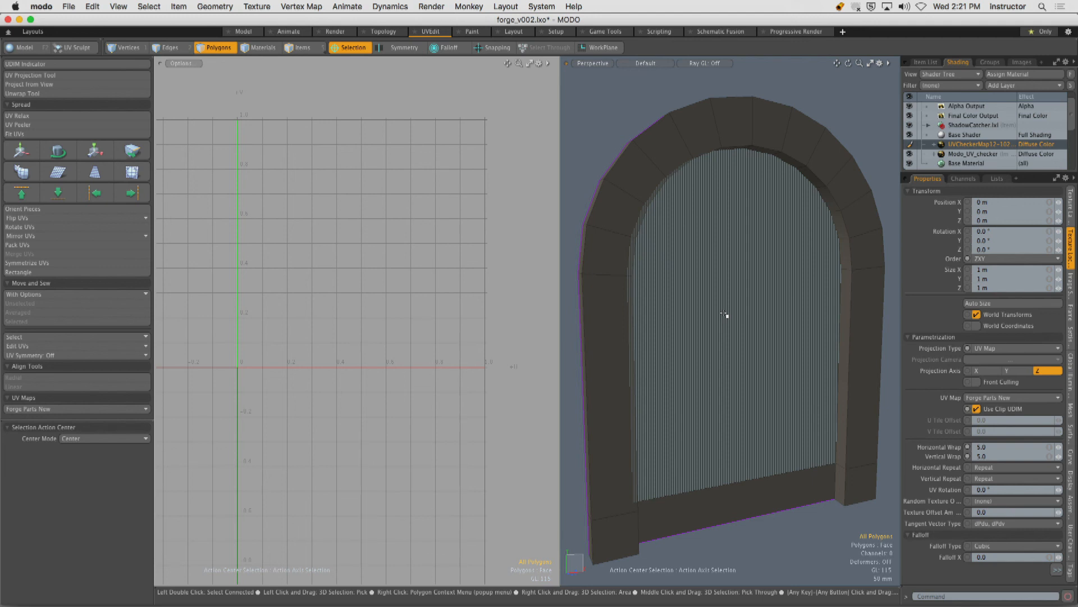
# In Edges mode, select three seam edges along the door's left side.
pyautogui.press('2')
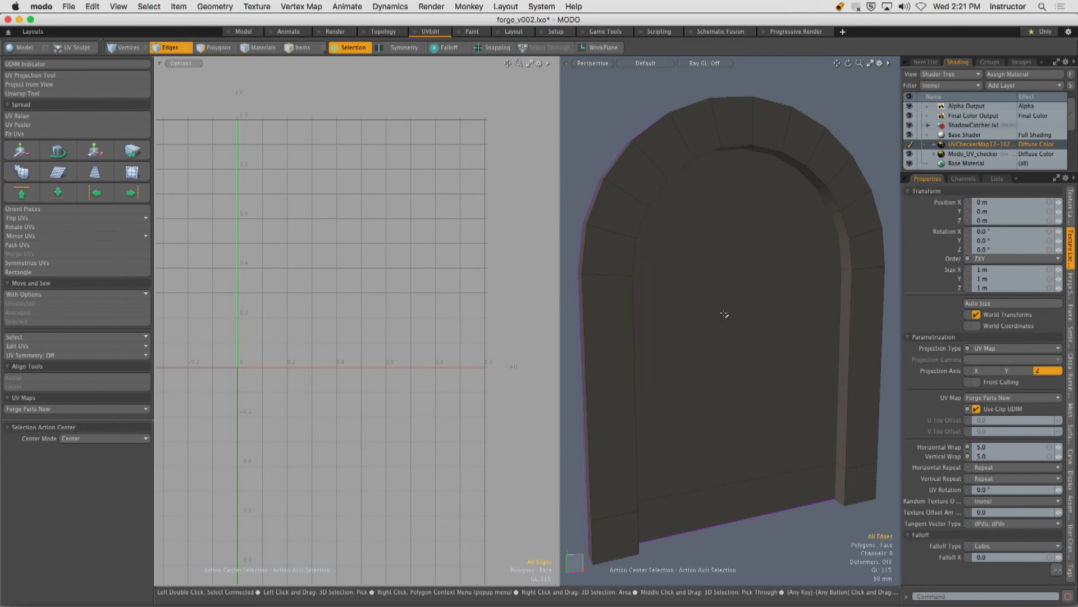
pyautogui.keyDown('alt'); pyautogui.moveTo(638, 159); pyautogui.dragTo(683, 184); pyautogui.keyUp('alt')
pyautogui.click(616, 223)
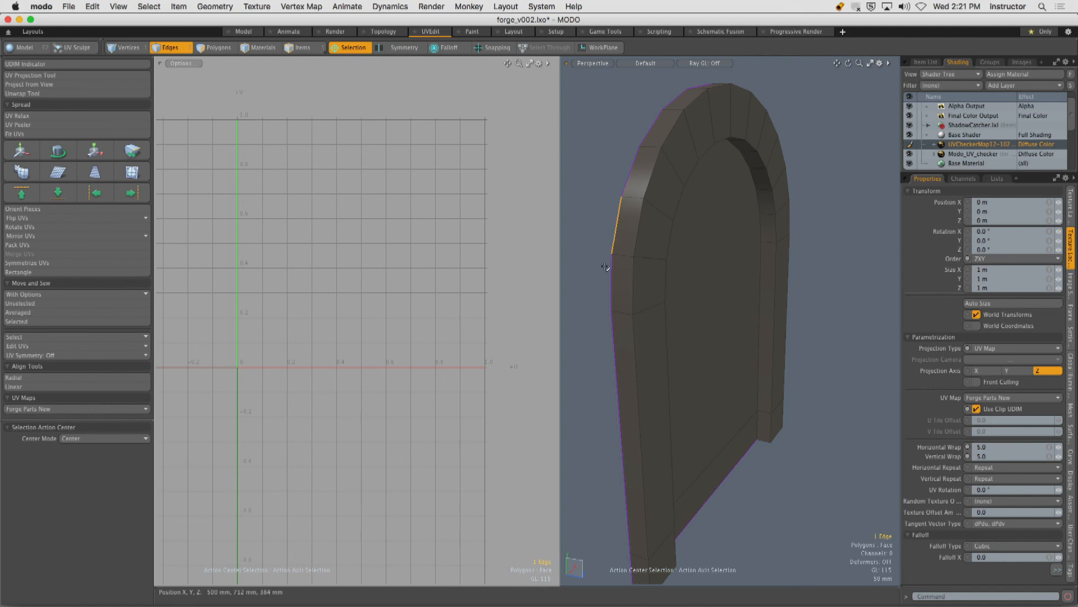
pyautogui.keyDown('shift'); pyautogui.click(612, 269); pyautogui.keyUp('shift')
pyautogui.keyDown('alt'); pyautogui.keyDown('shift'); pyautogui.moveTo(614, 309); pyautogui.dragTo(621, 248); pyautogui.keyUp('shift'); pyautogui.keyUp('alt')
pyautogui.keyDown('shift'); pyautogui.click(646, 277); pyautogui.keyUp('shift')
# Select cross edges and inner-side edges along the arch strip.
pyautogui.keyDown('alt'); pyautogui.moveTo(708, 265); pyautogui.dragTo(639, 244); pyautogui.keyUp('alt')
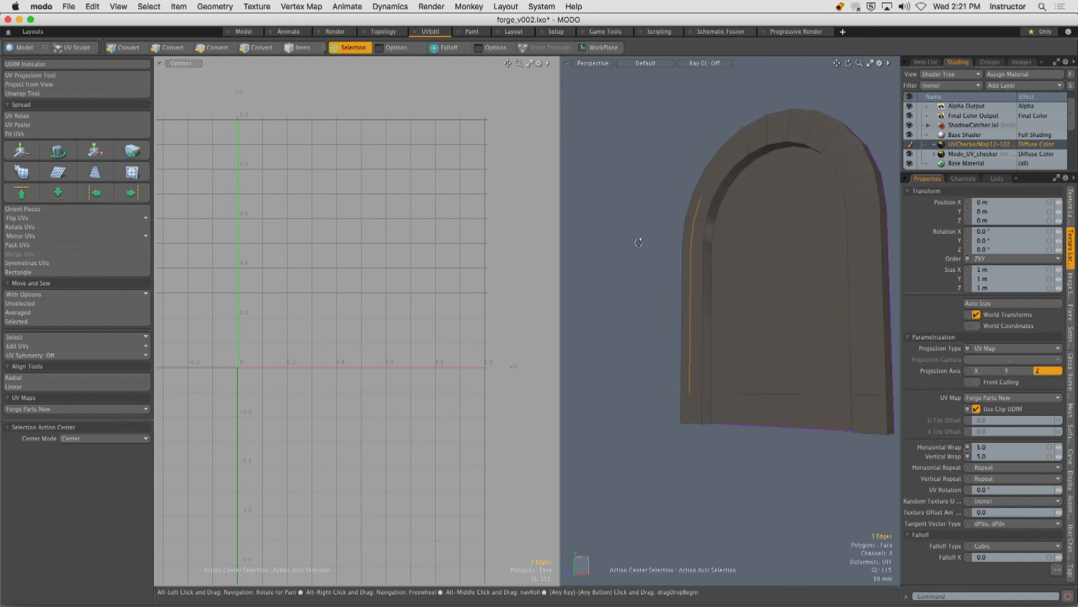
pyautogui.keyDown('alt'); pyautogui.keyDown('shift'); pyautogui.moveTo(748, 182); pyautogui.dragTo(727, 240); pyautogui.keyUp('shift'); pyautogui.keyUp('alt')
pyautogui.scroll(5, 690, 234)
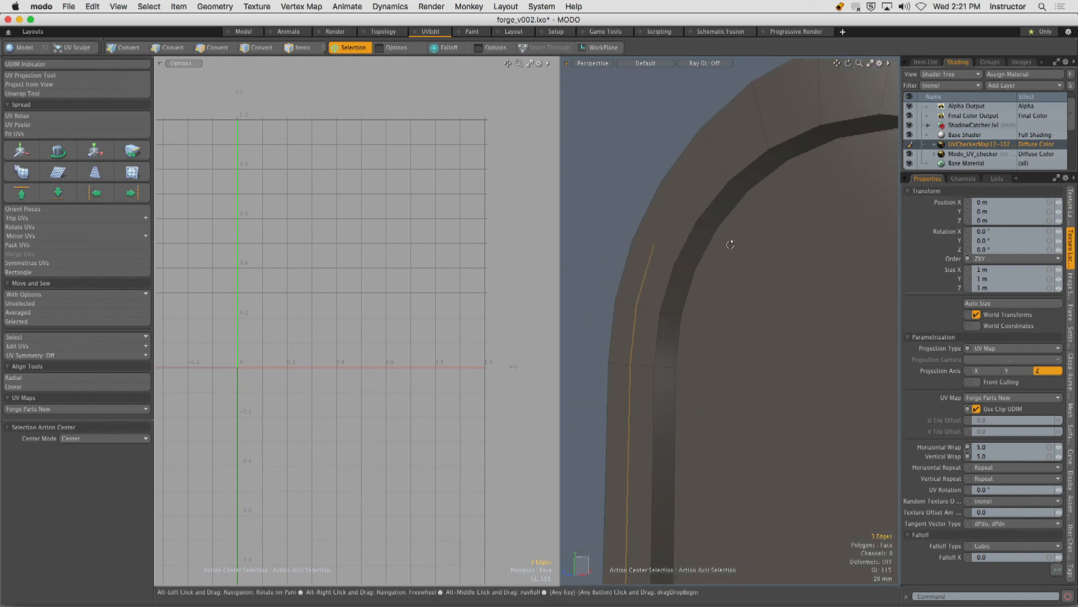
pyautogui.click(685, 265)
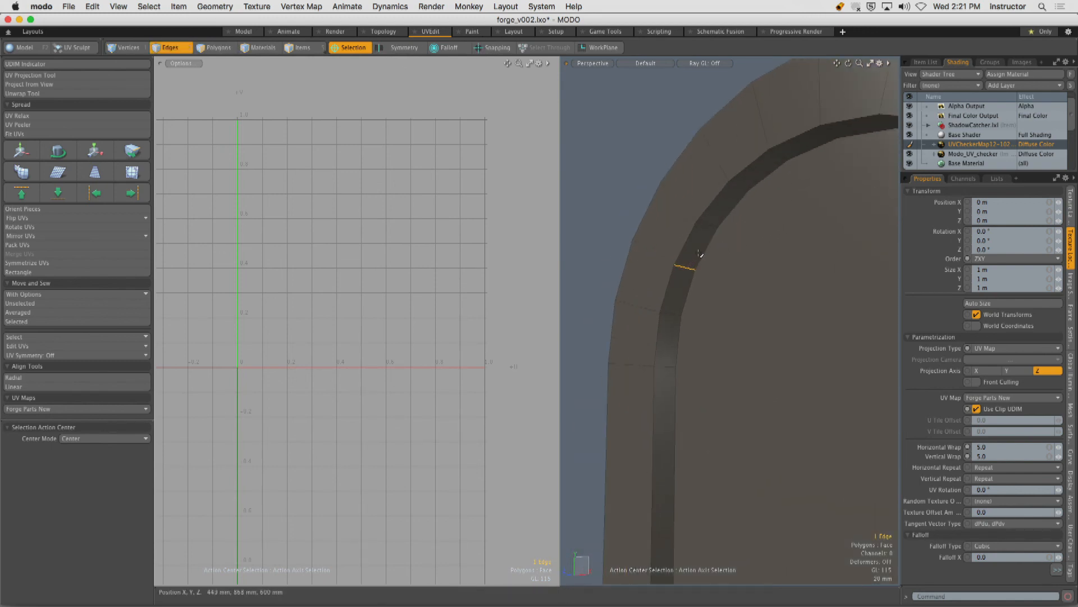
pyautogui.keyDown('shift'); pyautogui.click(718, 229); pyautogui.keyUp('shift')
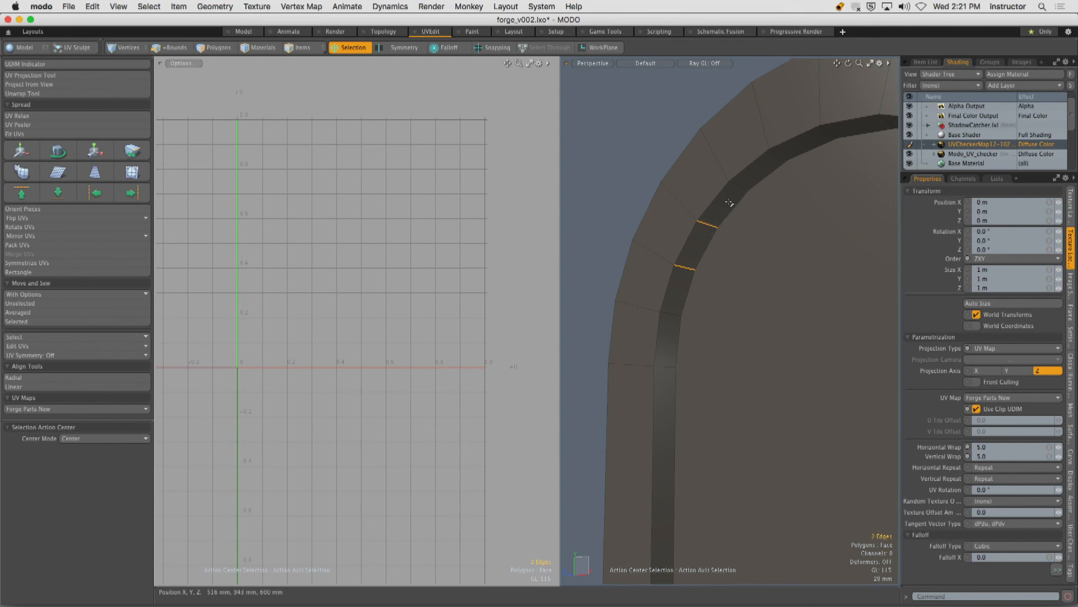
pyautogui.moveTo(729, 203); pyautogui.dragTo(650, 383)
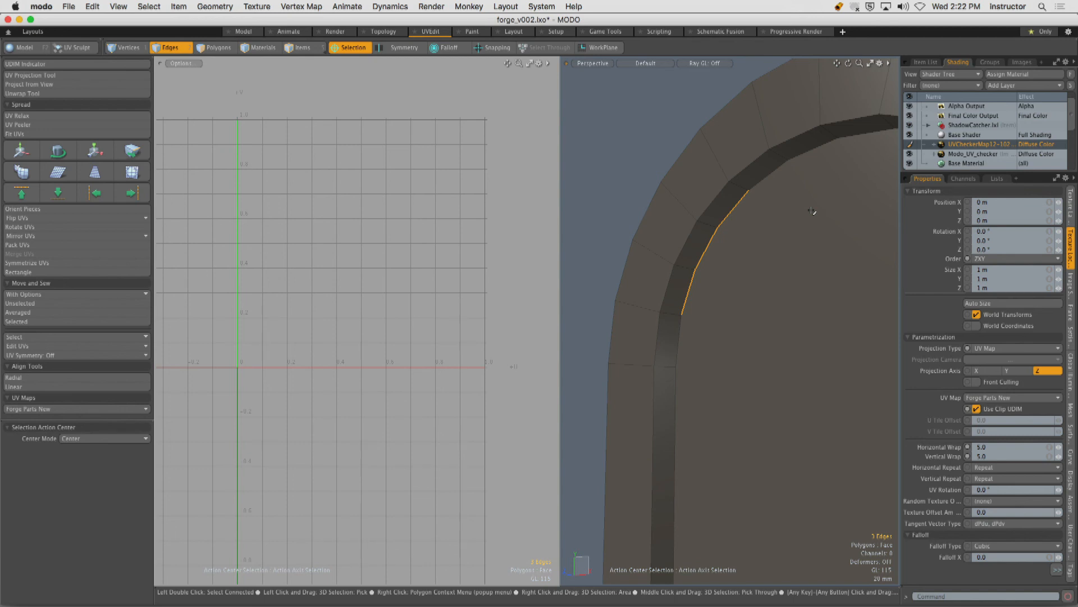
# Restart the arch edge selection, drop a stray diagonal edge, and pick the side-face edges.
pyautogui.keyDown('alt'); pyautogui.moveTo(715, 275); pyautogui.dragTo(669, 308); pyautogui.keyUp('alt')
pyautogui.click(666, 309)
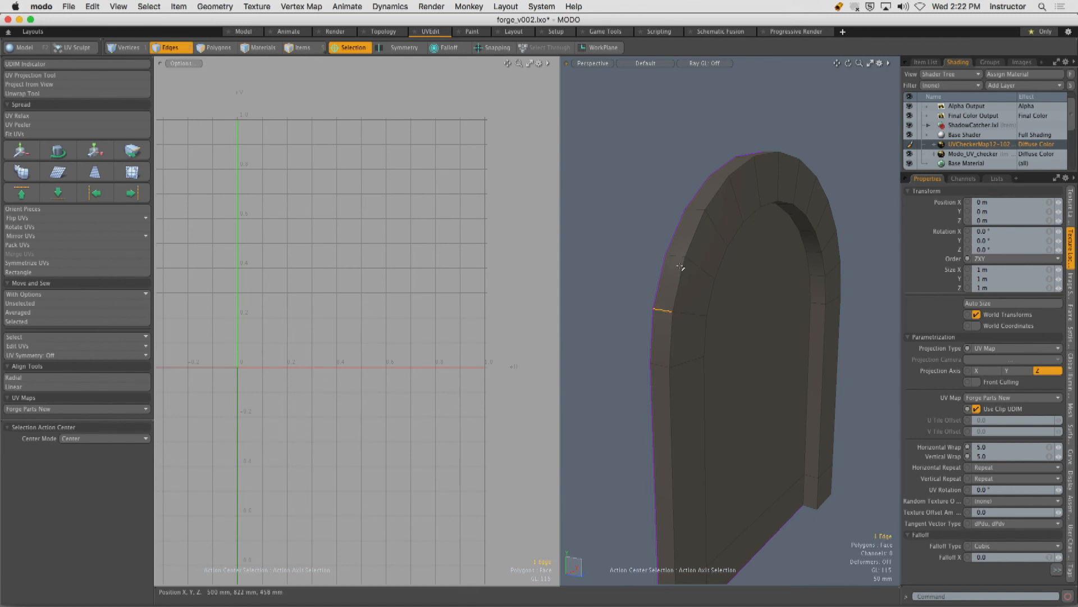
pyautogui.keyDown('shift'); pyautogui.moveTo(679, 260); pyautogui.dragTo(801, 249); pyautogui.keyUp('shift')
pyautogui.press('super+z')
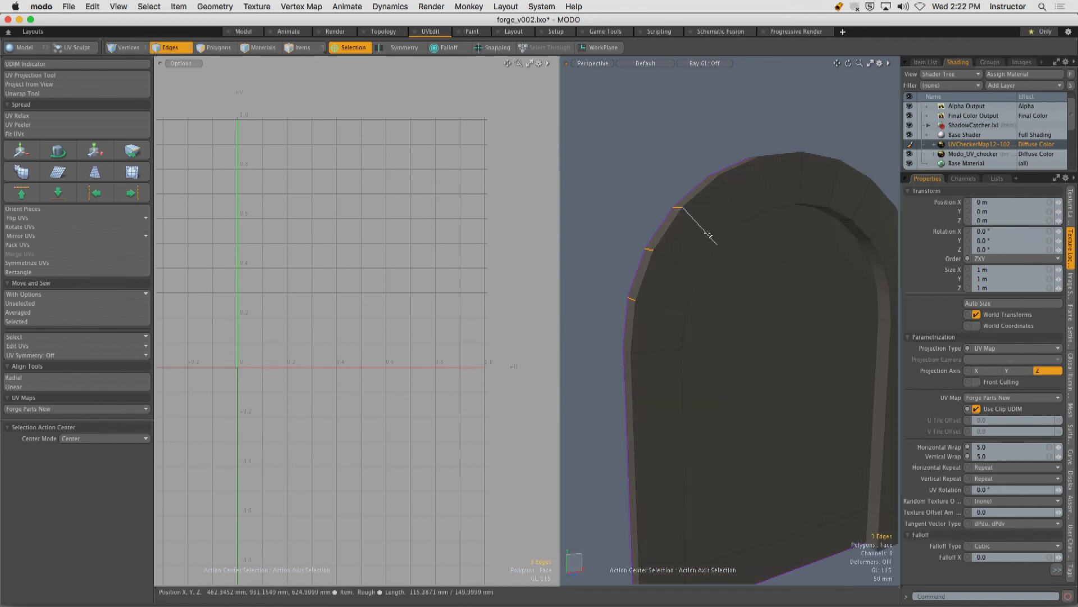
pyautogui.keyDown('ctrl'); pyautogui.keyDown('alt'); pyautogui.moveTo(656, 268); pyautogui.dragTo(724, 264); pyautogui.keyUp('alt'); pyautogui.keyUp('ctrl')
pyautogui.keyDown('alt'); pyautogui.moveTo(722, 270); pyautogui.dragTo(655, 354); pyautogui.keyUp('alt')
pyautogui.click(661, 438)
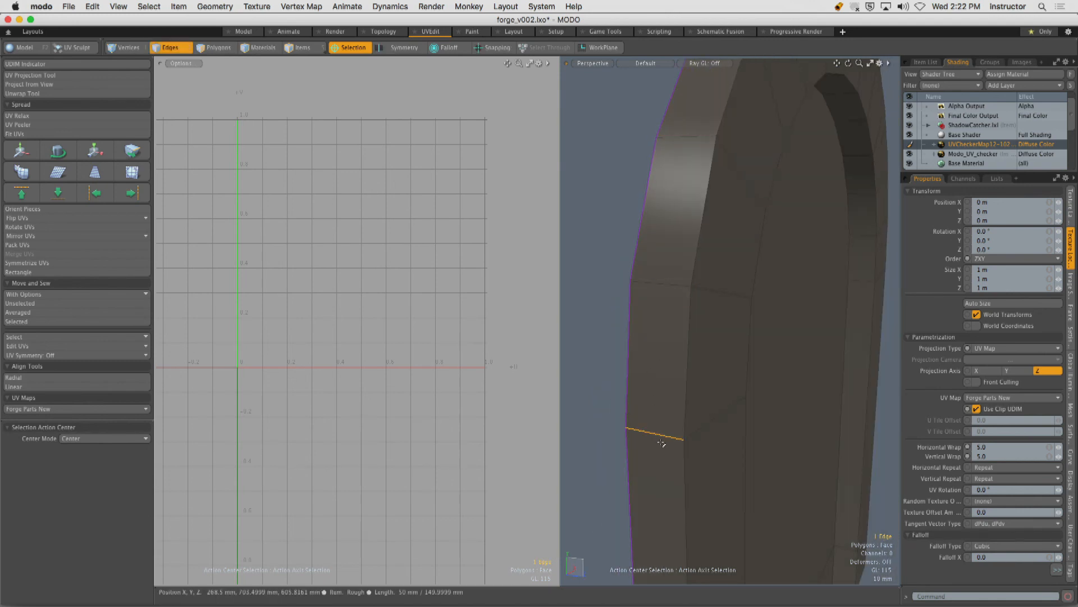
pyautogui.keyDown('shift'); pyautogui.click(664, 285); pyautogui.keyUp('shift')
pyautogui.keyDown('alt'); pyautogui.keyDown('shift'); pyautogui.moveTo(664, 286); pyautogui.dragTo(597, 389); pyautogui.keyUp('shift'); pyautogui.keyUp('alt')
pyautogui.keyDown('shift'); pyautogui.click(637, 292); pyautogui.keyUp('shift')
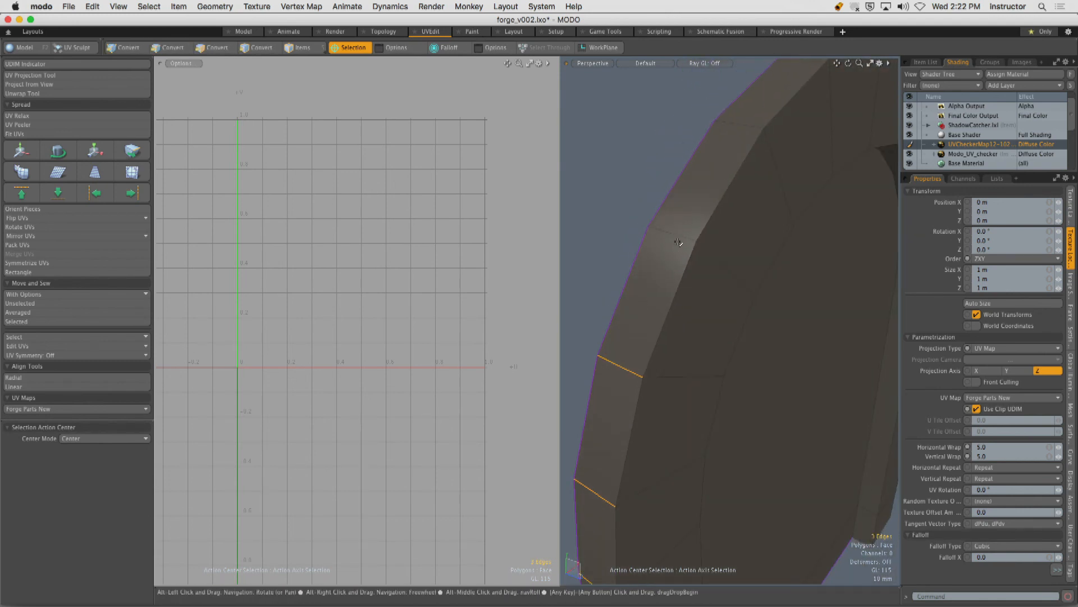
# Turn off the selection-based action center, add another edge, then clear the selection for a front view.
pyautogui.click(345, 48)
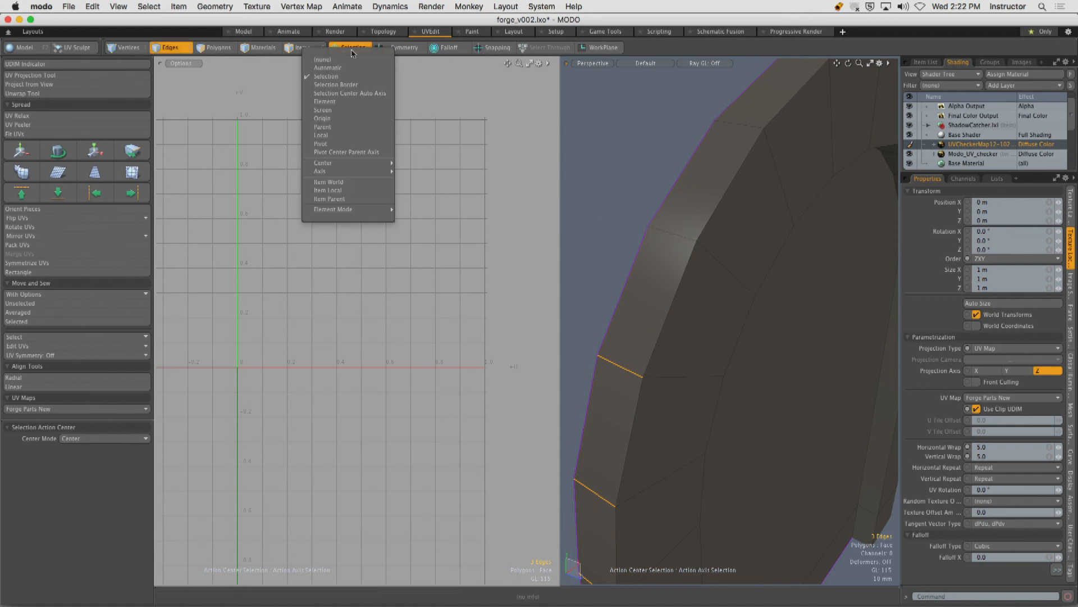
pyautogui.click(345, 59)
pyautogui.keyDown('shift'); pyautogui.click(692, 237); pyautogui.keyUp('shift')
pyautogui.scroll(-5, 692, 236)
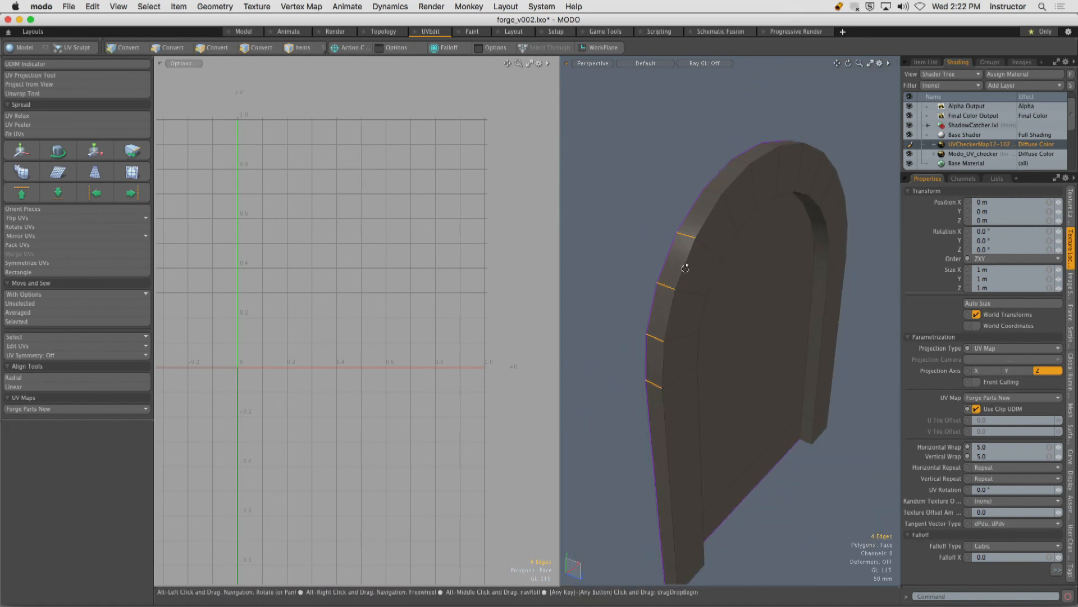
pyautogui.keyDown('alt'); pyautogui.moveTo(683, 265); pyautogui.dragTo(660, 253); pyautogui.keyUp('alt')
pyautogui.click(659, 252)
pyautogui.keyDown('alt'); pyautogui.moveTo(737, 281); pyautogui.dragTo(639, 220); pyautogui.keyUp('alt')
pyautogui.scroll(-3, 690, 245)
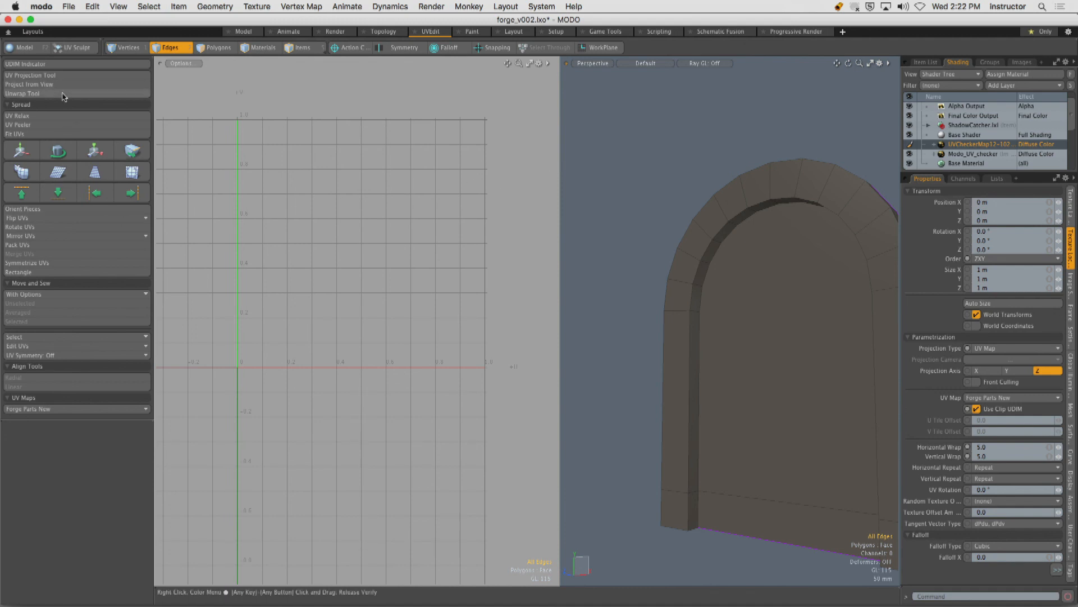
# Unwrap the door arch's UVs and orient the island horizontally.
pyautogui.click(23, 93)
pyautogui.click(398, 262)
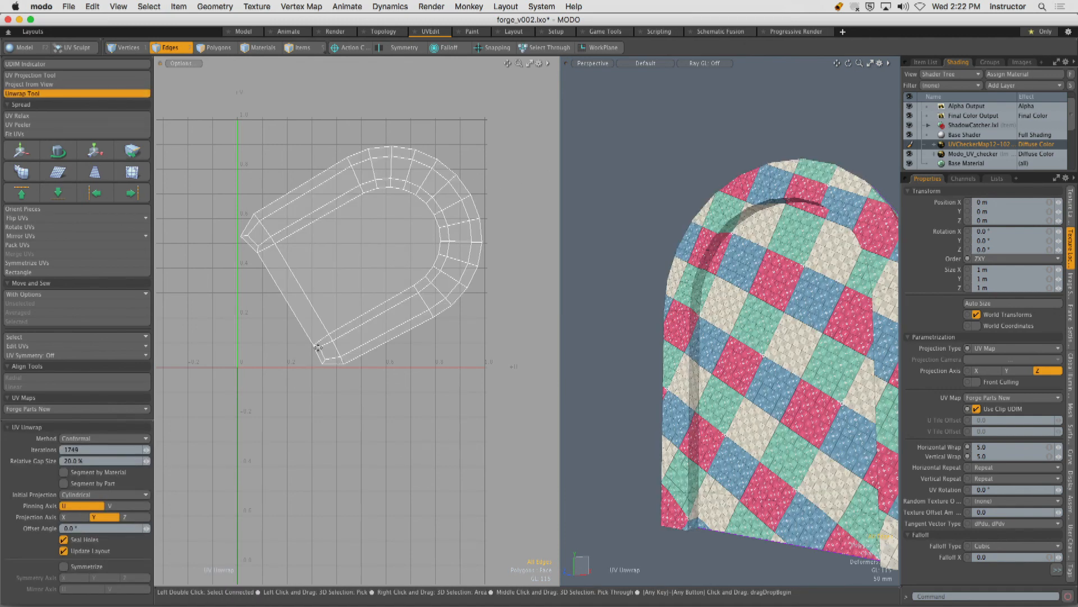
pyautogui.press('space')
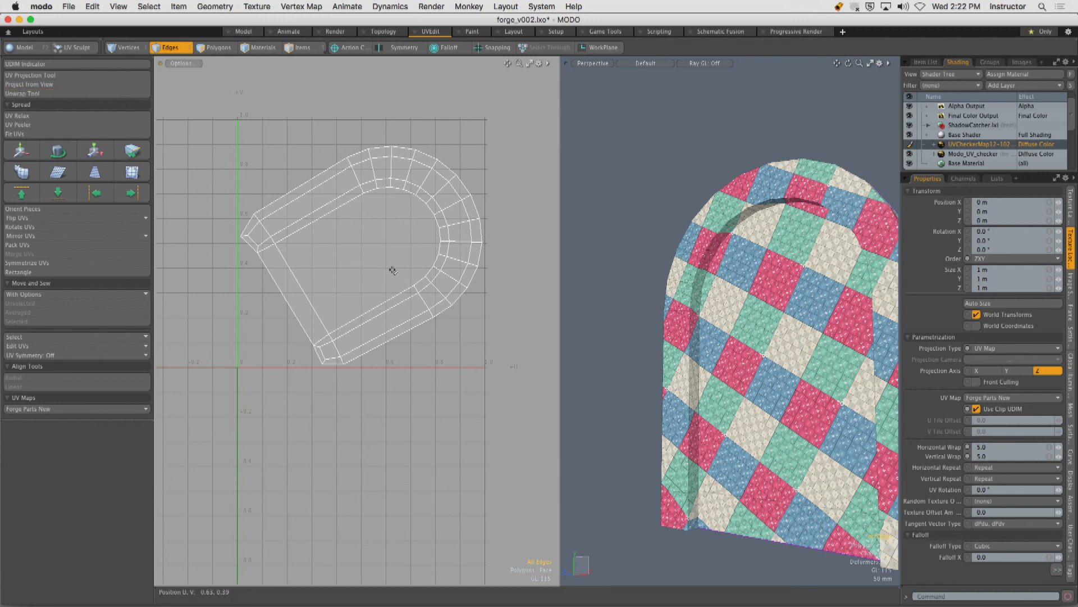
pyautogui.press('3')
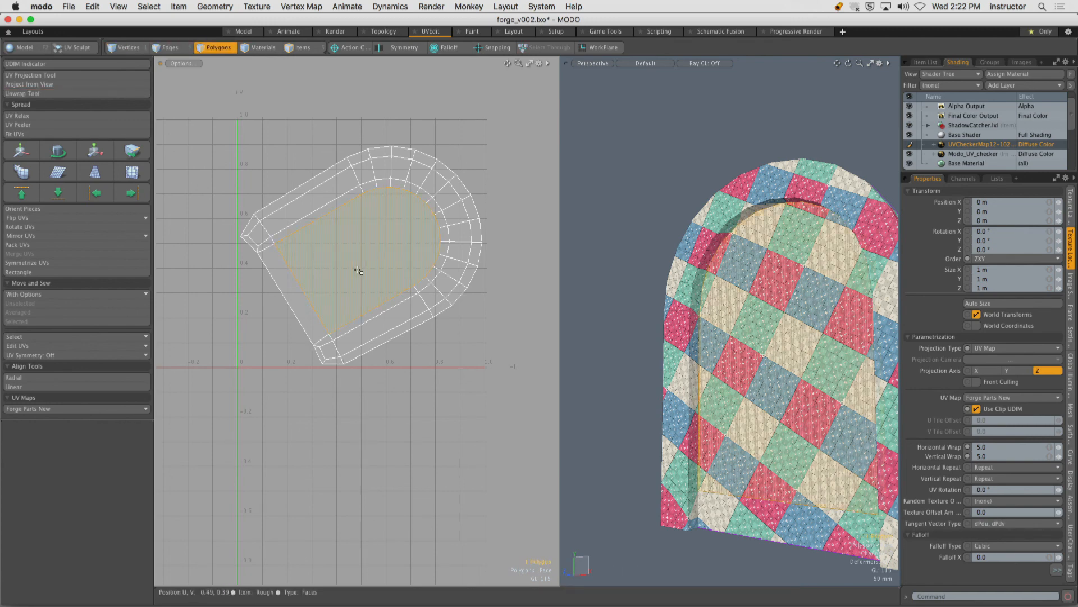
pyautogui.doubleClick(359, 267)
pyautogui.click(84, 209)
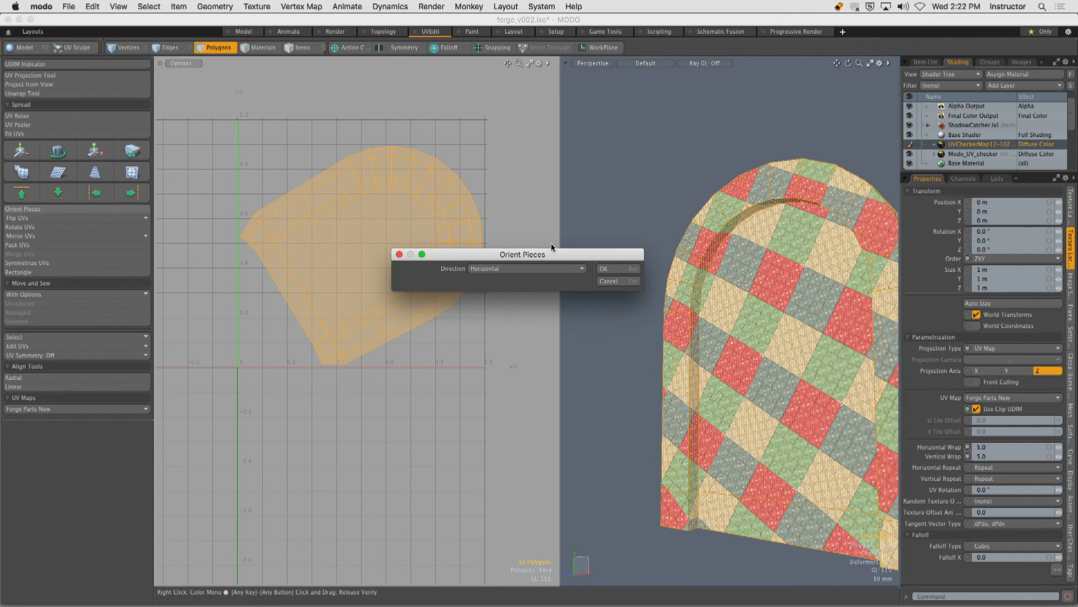
pyautogui.click(620, 270)
# Rotate the arch UV island 90° so it stands upright, then zoom in on it.
pyautogui.press('e')
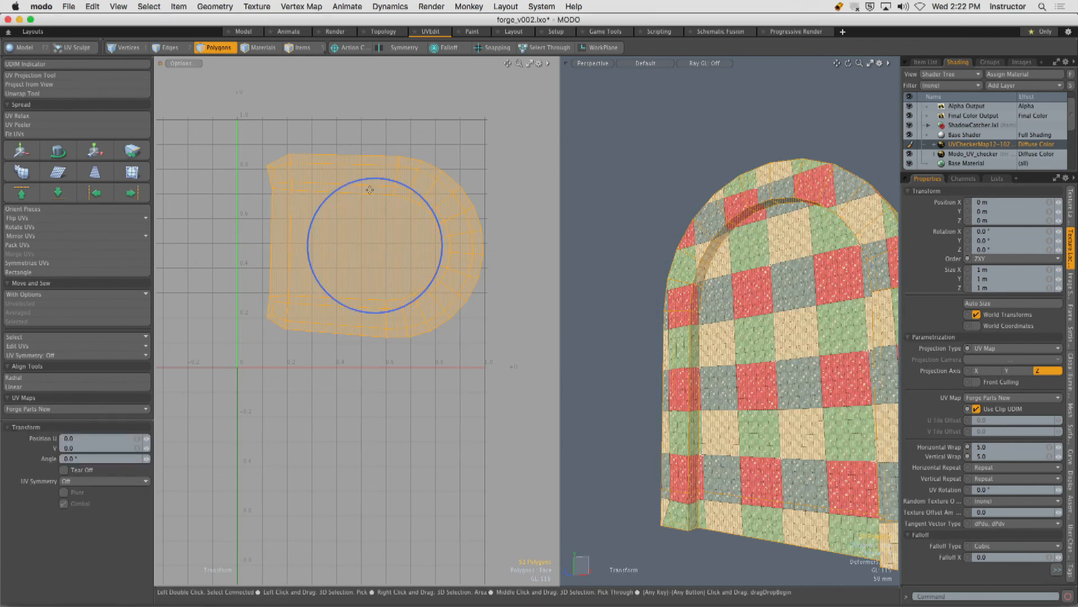
pyautogui.moveTo(380, 181); pyautogui.dragTo(309, 245)
pyautogui.press('Escape')
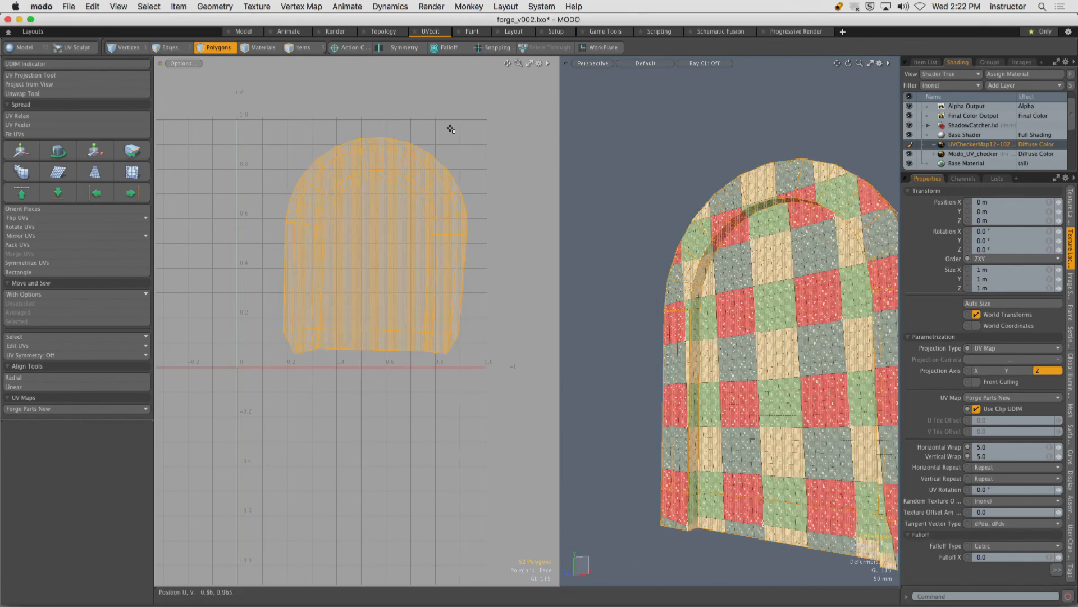
pyautogui.press('Escape')
pyautogui.keyDown('ctrl'); pyautogui.keyDown('alt'); pyautogui.moveTo(365, 179); pyautogui.dragTo(345, 184); pyautogui.keyUp('alt'); pyautogui.keyUp('ctrl')
pyautogui.moveTo(389, 228)
pyautogui.keyDown('alt'); pyautogui.mouseDown()
pyautogui.moveTo(361, 217)
pyautogui.moveTo(392, 225)
pyautogui.mouseUp(); pyautogui.keyUp('alt')
pyautogui.doubleClick(387, 226)
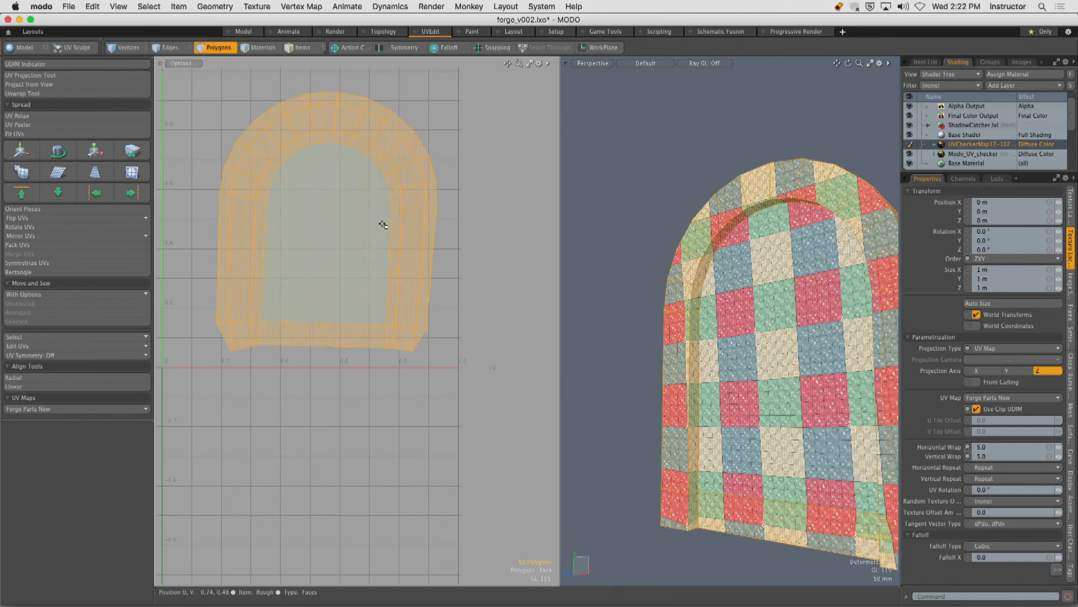
pyautogui.keyDown('alt'); pyautogui.moveTo(349, 192); pyautogui.dragTo(363, 200); pyautogui.keyUp('alt')
pyautogui.keyDown('alt'); pyautogui.moveTo(332, 143); pyautogui.dragTo(364, 199); pyautogui.keyUp('alt')
pyautogui.keyDown('ctrl'); pyautogui.keyDown('alt'); pyautogui.moveTo(376, 180); pyautogui.dragTo(385, 135); pyautogui.keyUp('alt'); pyautogui.keyUp('ctrl')
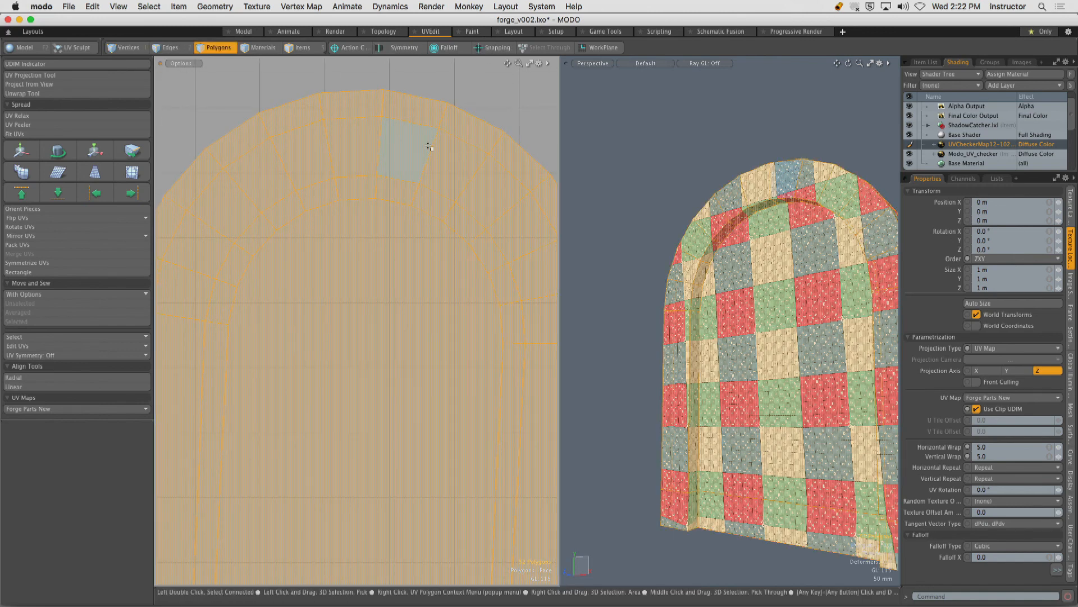
pyautogui.click(681, 212)
pyautogui.scroll(5, 694, 264)
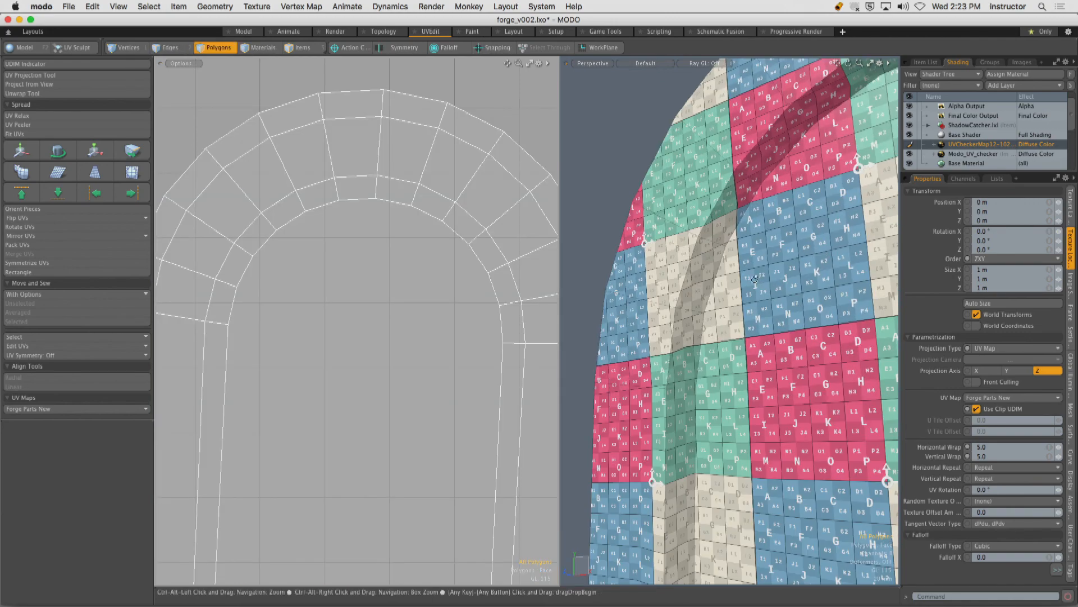
pyautogui.keyDown('alt'); pyautogui.moveTo(694, 264); pyautogui.dragTo(851, 320); pyautogui.keyUp('alt')
pyautogui.click(794, 208)
pyautogui.keyDown('alt'); pyautogui.moveTo(431, 256); pyautogui.dragTo(385, 194); pyautogui.keyUp('alt')
pyautogui.scroll(-3, 413, 220)
pyautogui.click(385, 176)
pyautogui.doubleClick(382, 182)
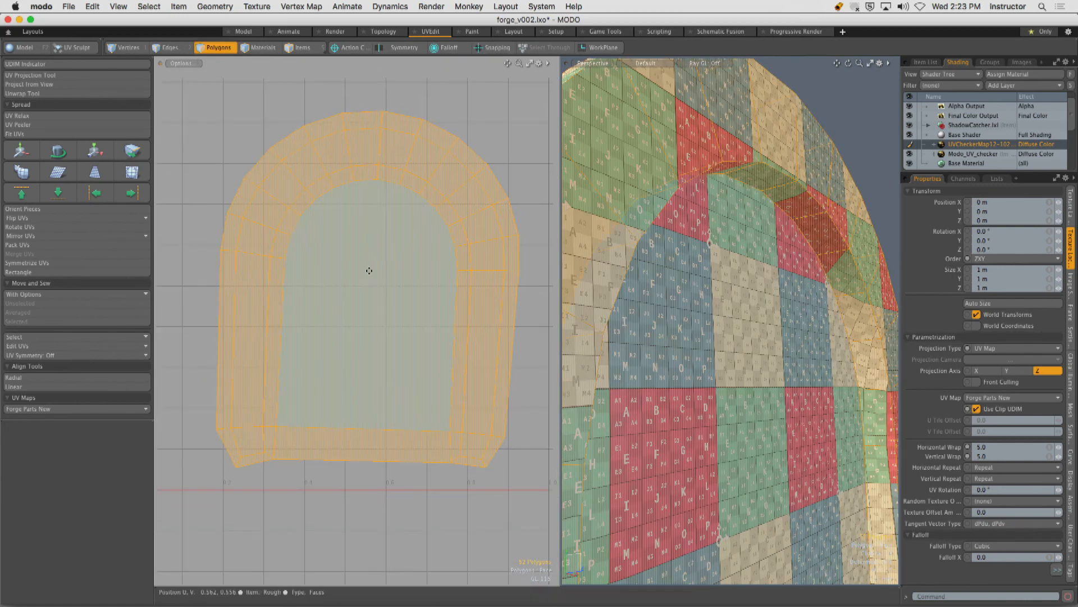
pyautogui.scroll(-2, 368, 272)
pyautogui.keyDown('alt'); pyautogui.keyDown('shift'); pyautogui.moveTo(720, 449); pyautogui.dragTo(662, 387); pyautogui.keyUp('shift'); pyautogui.keyUp('alt')
pyautogui.scroll(-4, 663, 388)
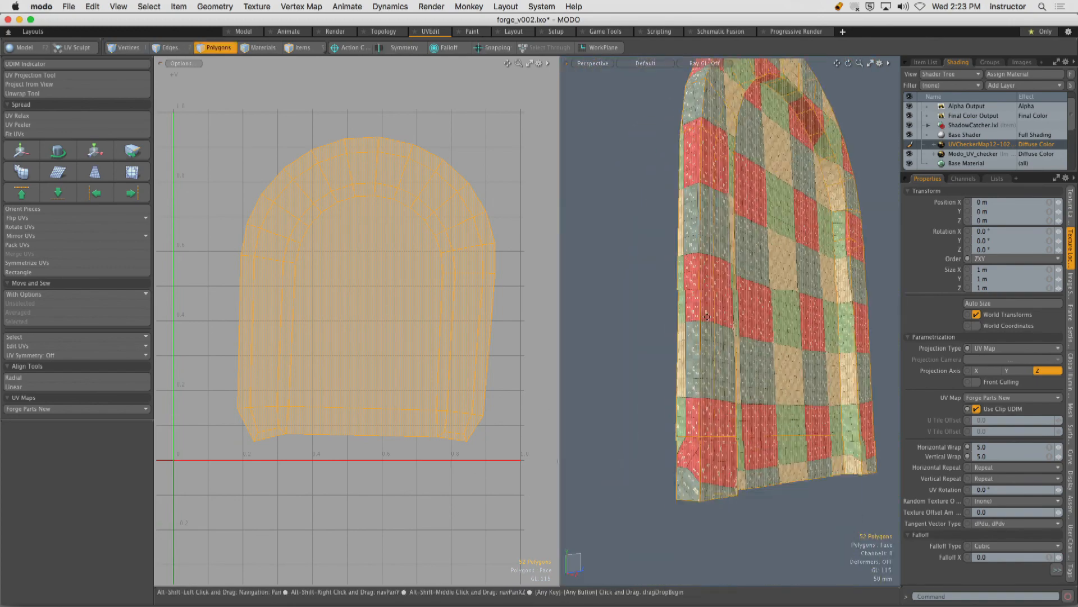
pyautogui.scroll(3, 696, 366)
pyautogui.keyDown('alt'); pyautogui.keyDown('shift'); pyautogui.moveTo(663, 438); pyautogui.dragTo(562, 374); pyautogui.keyUp('shift'); pyautogui.keyUp('alt')
pyautogui.moveTo(678, 370)
pyautogui.keyDown('alt'); pyautogui.keyDown('shift'); pyautogui.mouseDown()
pyautogui.moveTo(629, 348)
pyautogui.moveTo(669, 364)
pyautogui.mouseUp(); pyautogui.keyUp('shift'); pyautogui.keyUp('alt')
pyautogui.scroll(3, 622, 310)
pyautogui.click(669, 364)
pyautogui.keyDown('alt'); pyautogui.moveTo(266, 390); pyautogui.dragTo(279, 318); pyautogui.keyUp('alt')
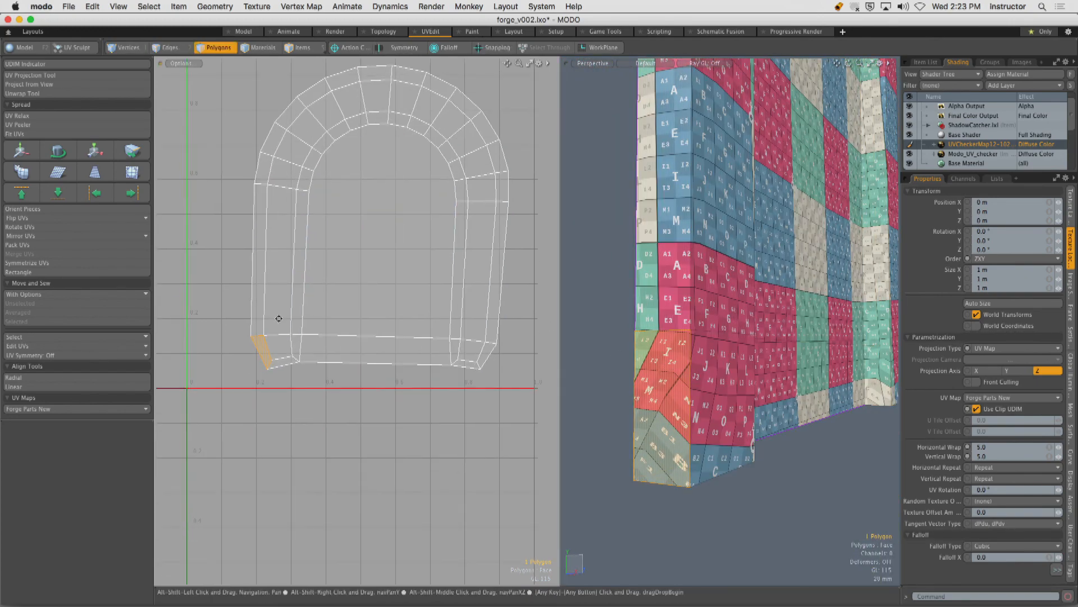
pyautogui.keyDown('alt'); pyautogui.moveTo(683, 427); pyautogui.dragTo(673, 340); pyautogui.keyUp('alt')
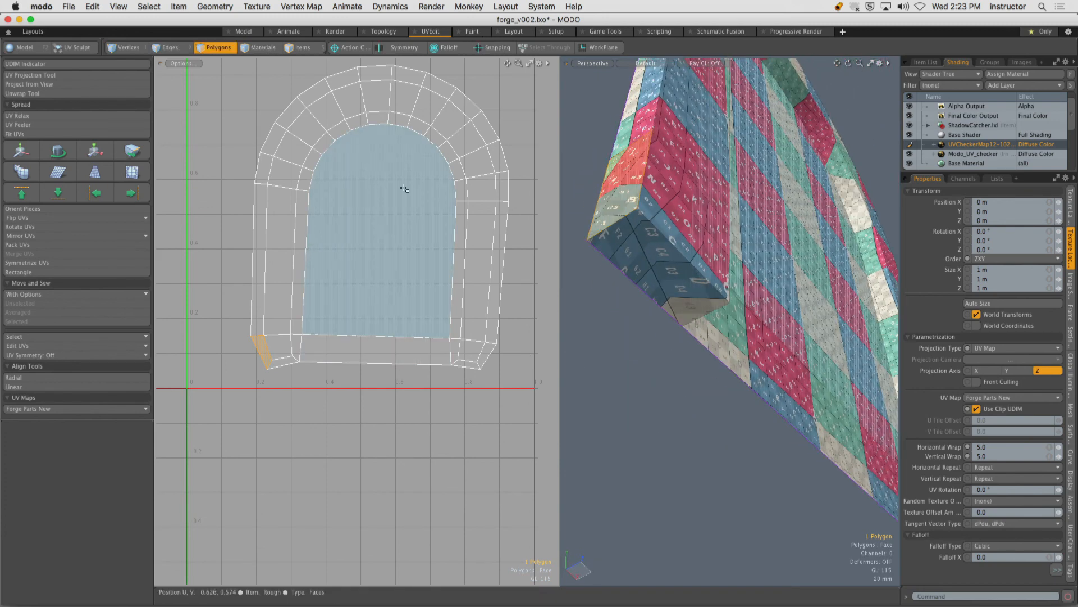
pyautogui.click(412, 379)
pyautogui.keyDown('alt'); pyautogui.moveTo(410, 262); pyautogui.dragTo(399, 331); pyautogui.keyUp('alt')
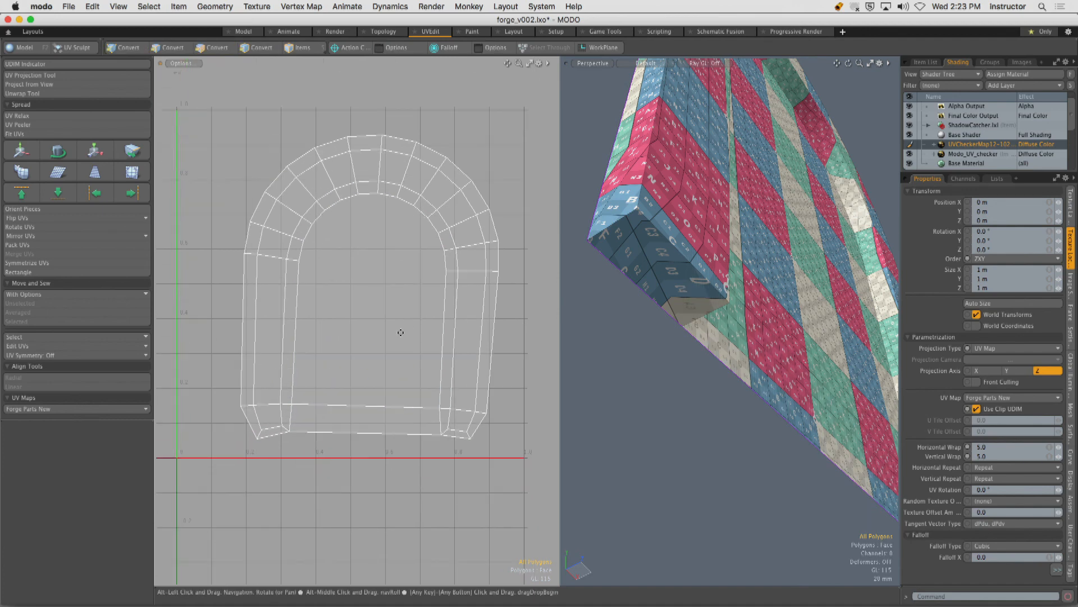
pyautogui.keyDown('alt'); pyautogui.moveTo(730, 236); pyautogui.dragTo(702, 300); pyautogui.keyUp('alt')
pyautogui.keyDown('alt'); pyautogui.keyDown('shift'); pyautogui.moveTo(702, 252); pyautogui.dragTo(735, 332); pyautogui.keyUp('shift'); pyautogui.keyUp('alt')
pyautogui.keyDown('alt'); pyautogui.moveTo(665, 370); pyautogui.dragTo(688, 304); pyautogui.keyUp('alt')
# Hide both UV checker texture layers and switch to Edges mode.
pyautogui.click(910, 143)
pyautogui.click(910, 153)
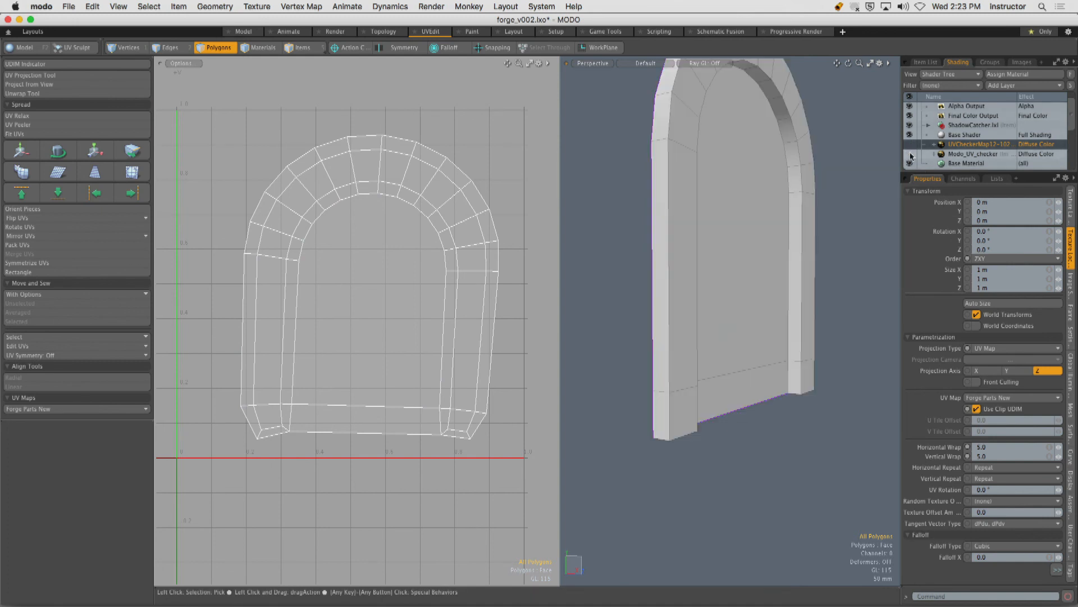
pyautogui.keyDown('alt'); pyautogui.moveTo(666, 360); pyautogui.dragTo(698, 256); pyautogui.keyUp('alt')
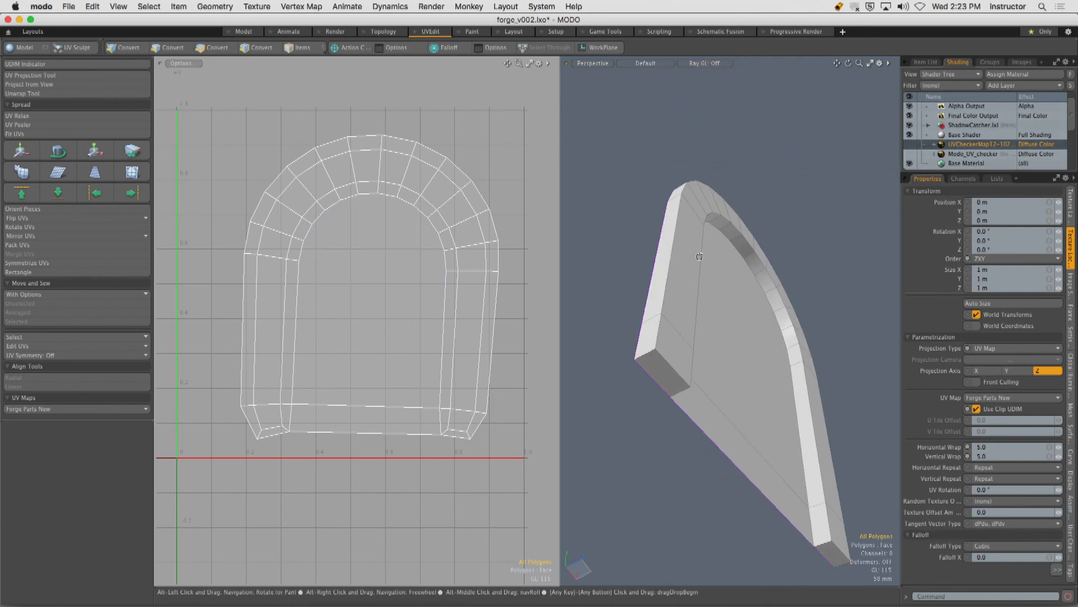
pyautogui.press('2')
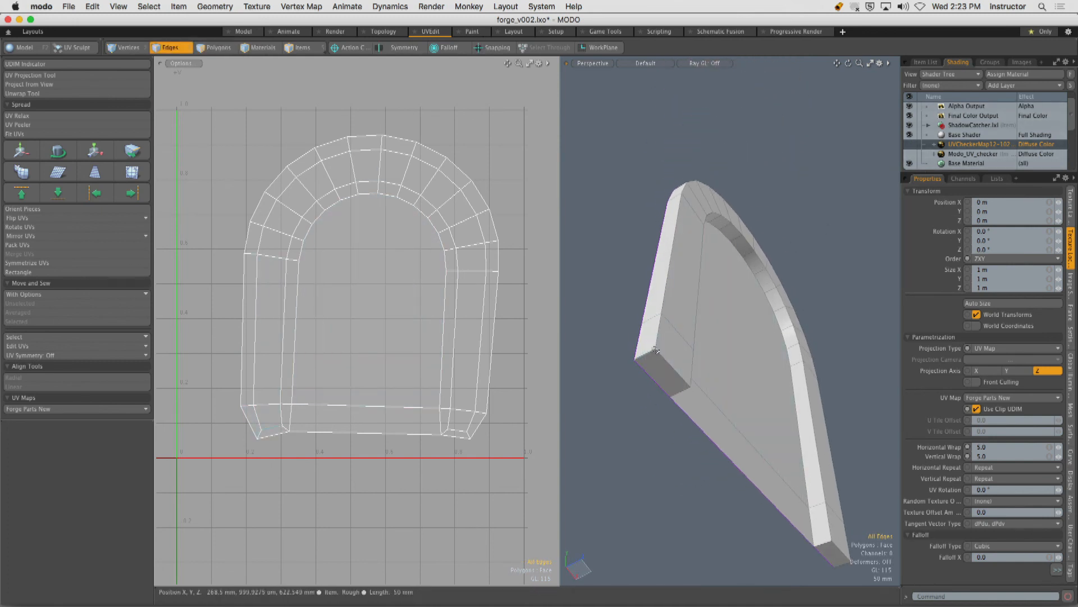
pyautogui.scroll(2, 658, 360)
# Select the seam edges at the arch panel's corner and right foot.
pyautogui.click(652, 352)
pyautogui.keyDown('shift'); pyautogui.click(664, 393); pyautogui.keyUp('shift')
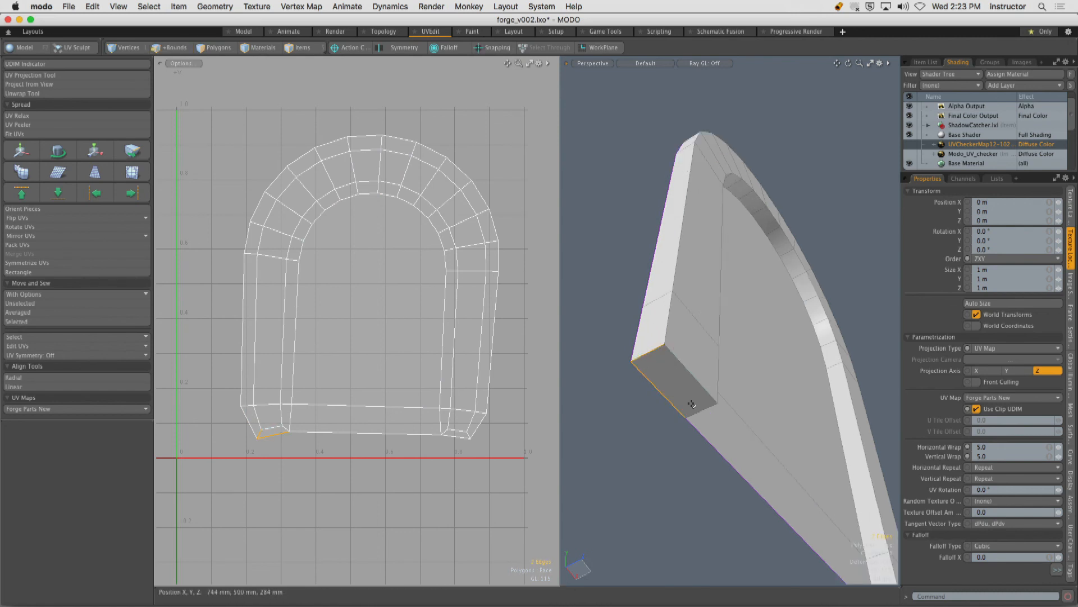
pyautogui.keyDown('alt'); pyautogui.moveTo(667, 373); pyautogui.dragTo(661, 406); pyautogui.keyUp('alt')
pyautogui.scroll(-2, 650, 403)
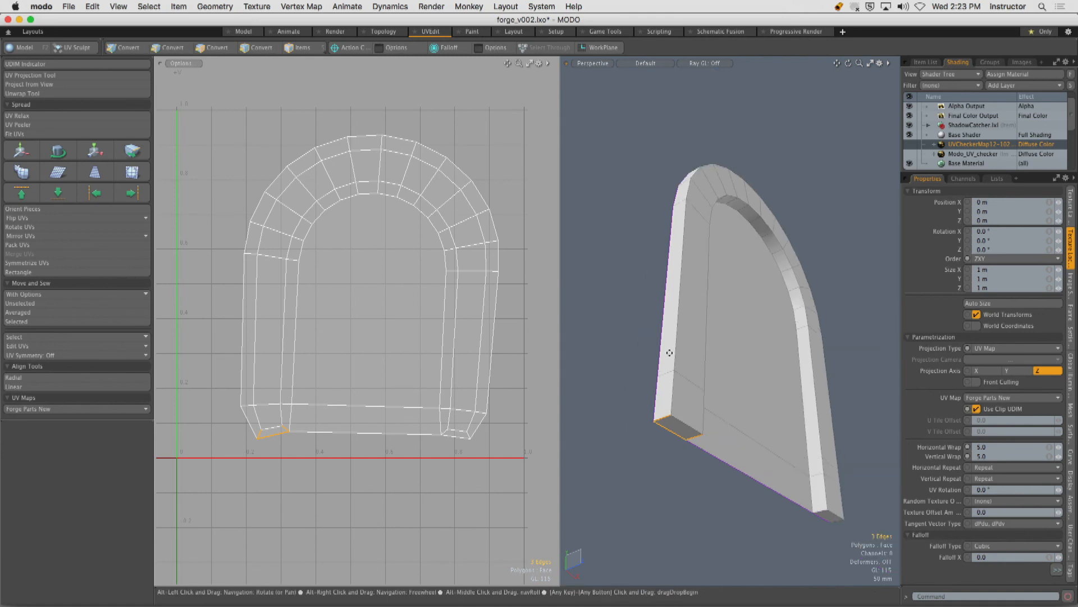
pyautogui.keyDown('alt'); pyautogui.keyDown('shift'); pyautogui.moveTo(669, 351); pyautogui.dragTo(632, 284); pyautogui.keyUp('shift'); pyautogui.keyUp('alt')
pyautogui.keyDown('alt'); pyautogui.moveTo(679, 357); pyautogui.dragTo(767, 347); pyautogui.keyUp('alt')
pyautogui.scroll(5, 737, 386)
pyautogui.keyDown('alt'); pyautogui.moveTo(737, 385); pyautogui.dragTo(688, 365); pyautogui.keyUp('alt')
pyautogui.scroll(-5, 824, 388)
# Add the arch's left-side edges to the seam selection.
pyautogui.keyDown('alt'); pyautogui.keyDown('shift'); pyautogui.moveTo(688, 365); pyautogui.dragTo(696, 406); pyautogui.keyUp('shift'); pyautogui.keyUp('alt')
pyautogui.scroll(4, 696, 405)
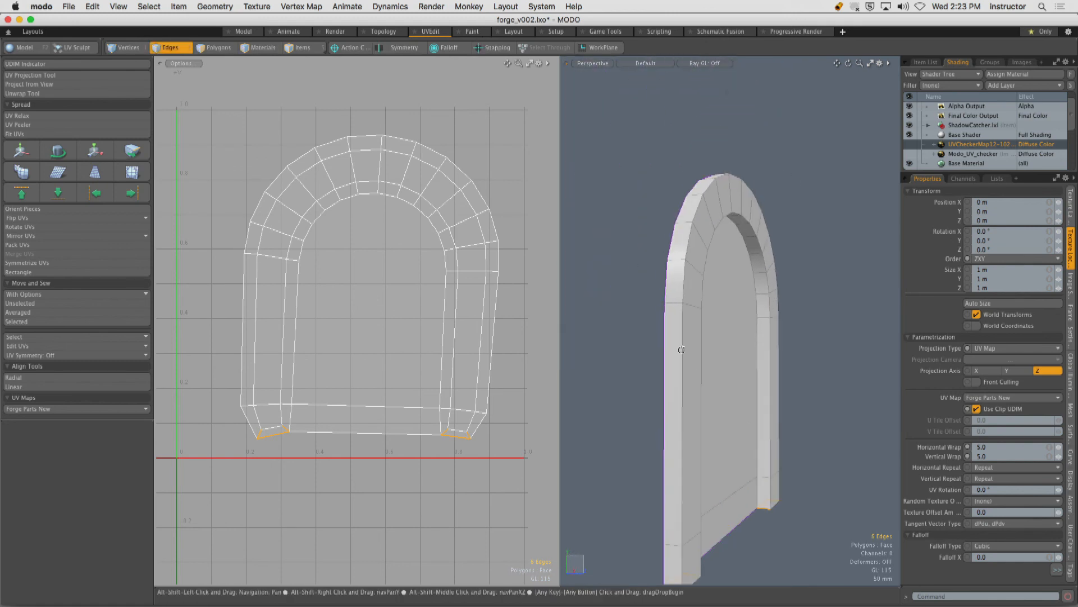
pyautogui.keyDown('shift'); pyautogui.click(671, 297); pyautogui.keyUp('shift')
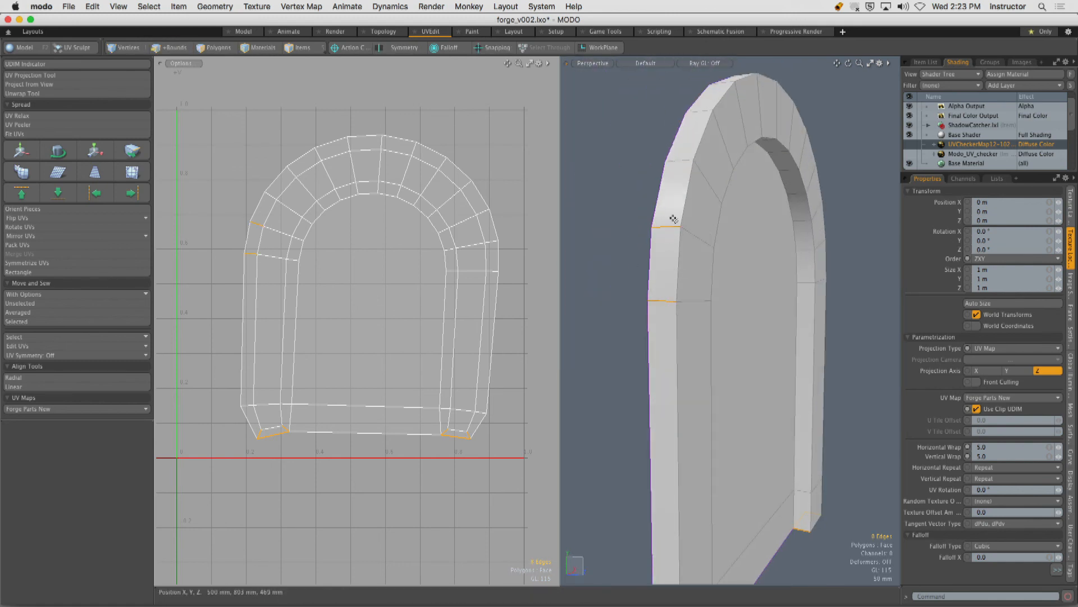
pyautogui.keyDown('alt'); pyautogui.keyDown('shift'); pyautogui.moveTo(673, 219); pyautogui.dragTo(658, 293); pyautogui.keyUp('shift'); pyautogui.keyUp('alt')
pyautogui.keyDown('shift'); pyautogui.click(616, 355); pyautogui.keyUp('shift')
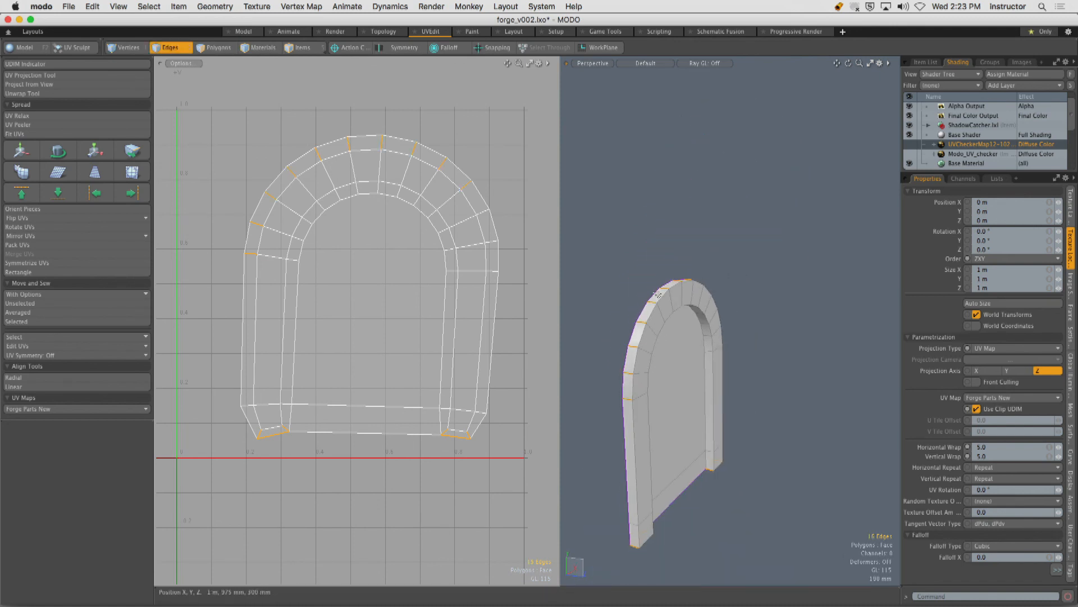
pyautogui.keyDown('alt'); pyautogui.moveTo(808, 320); pyautogui.dragTo(702, 354); pyautogui.keyUp('alt')
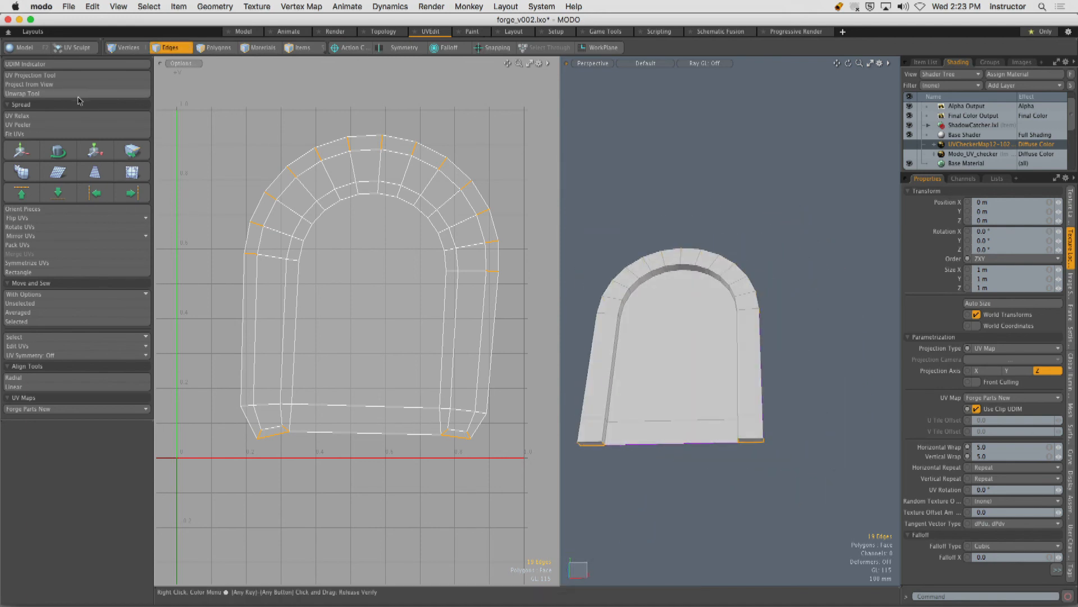
# Unwrap the arch along its selected seam edges with the Unwrap Tool, then switch to Polygons.
pyautogui.click(23, 93)
pyautogui.click(383, 290)
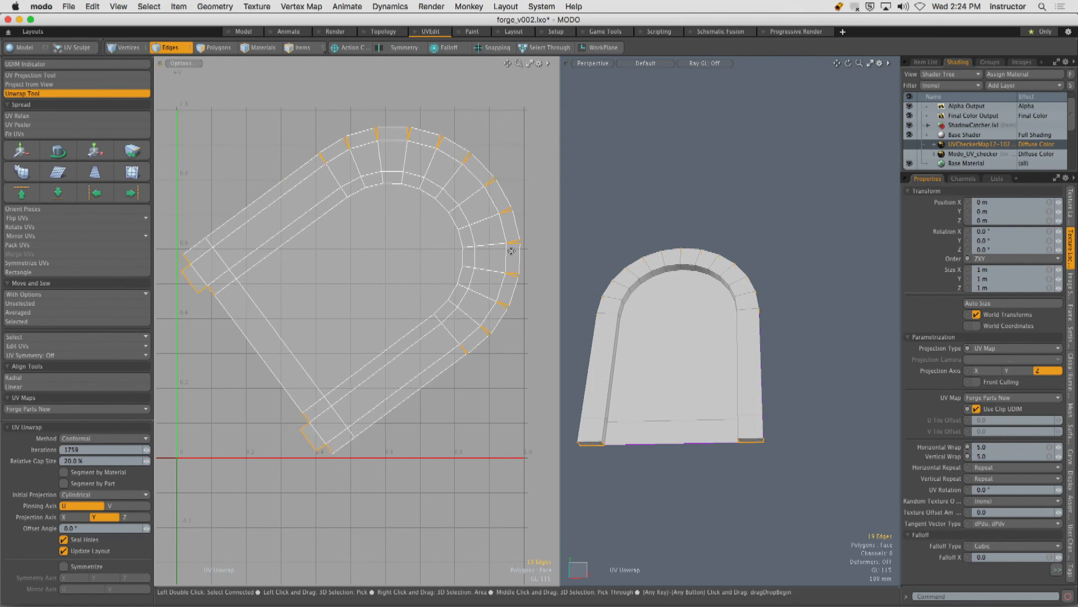
pyautogui.press('space')
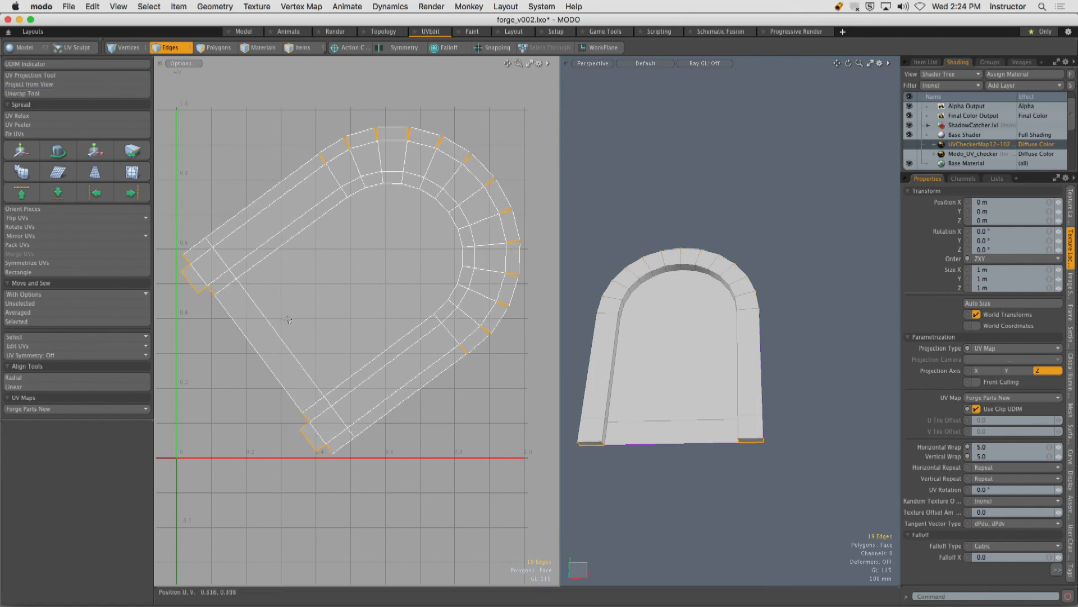
pyautogui.press('3')
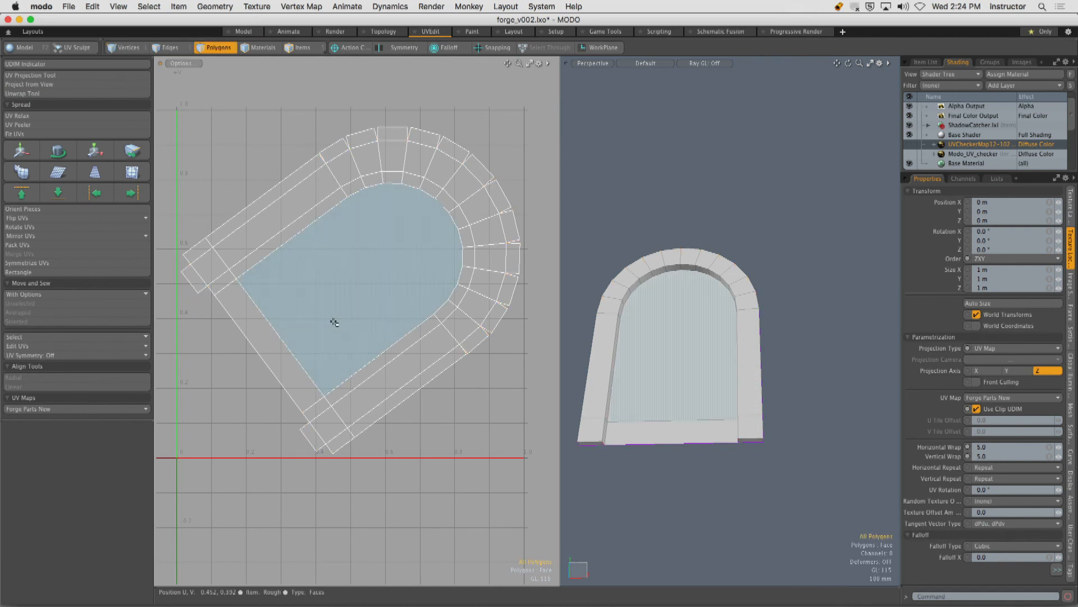
pyautogui.doubleClick(332, 251)
pyautogui.click(272, 149)
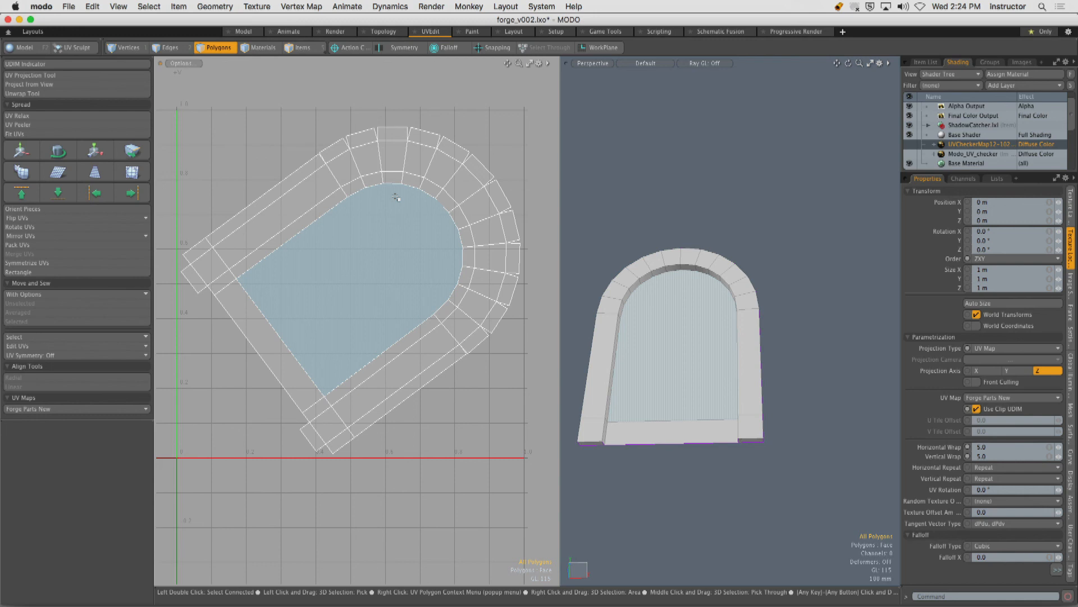
# Stand the arch's UV island upright using Orient Pieces with Direction Vertical.
pyautogui.moveTo(387, 216)
pyautogui.keyDown('alt'); pyautogui.mouseDown()
pyautogui.moveTo(399, 197)
pyautogui.moveTo(382, 224)
pyautogui.mouseUp(); pyautogui.keyUp('alt')
pyautogui.doubleClick(383, 223)
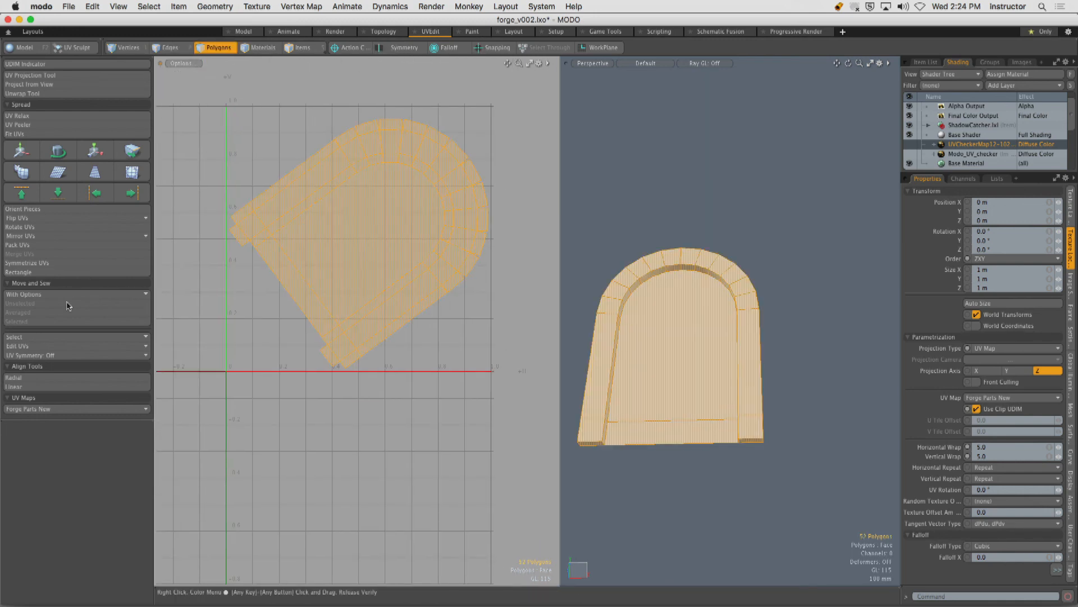
pyautogui.click(48, 210)
pyautogui.click(555, 269)
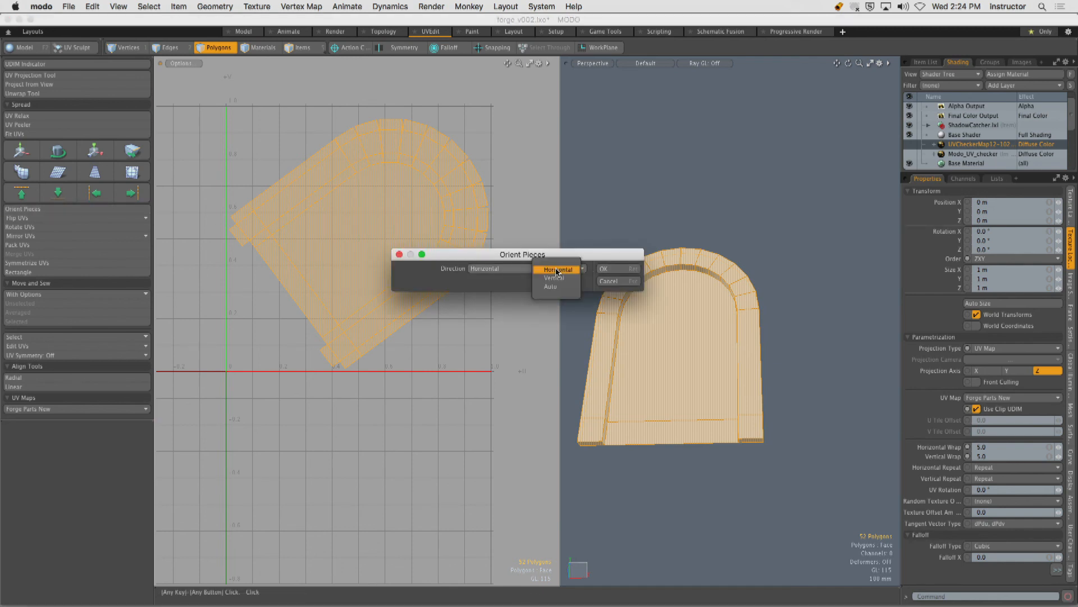
pyautogui.click(555, 279)
pyautogui.click(607, 273)
pyautogui.click(460, 145)
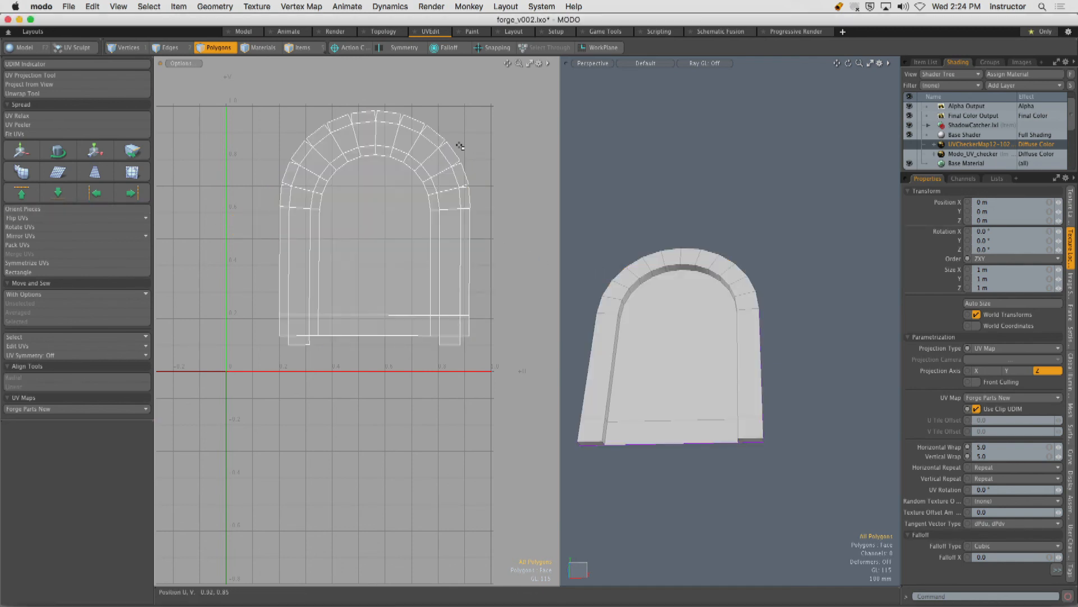
pyautogui.keyDown('alt'); pyautogui.moveTo(386, 152); pyautogui.dragTo(411, 227); pyautogui.keyUp('alt')
# Place a copy of the arch to the right of the original.
pyautogui.doubleClick(657, 351)
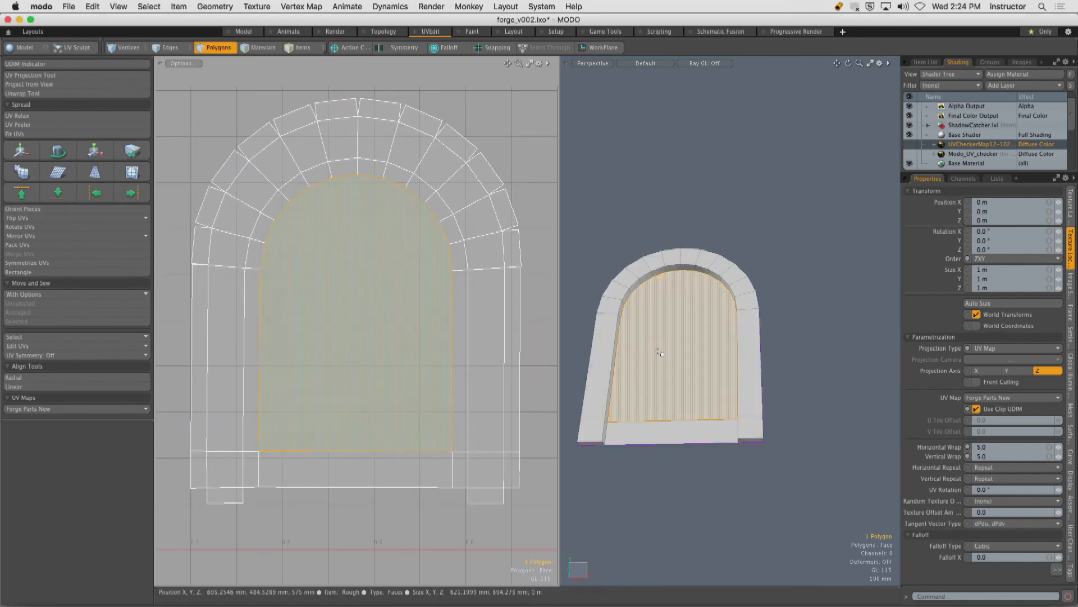
pyautogui.keyDown('alt'); pyautogui.moveTo(657, 351); pyautogui.dragTo(693, 361); pyautogui.keyUp('alt')
pyautogui.keyDown('alt'); pyautogui.keyDown('shift'); pyautogui.moveTo(649, 324); pyautogui.dragTo(699, 330); pyautogui.keyUp('shift'); pyautogui.keyUp('alt')
pyautogui.keyDown('ctrl'); pyautogui.click(655, 303); pyautogui.keyUp('ctrl')
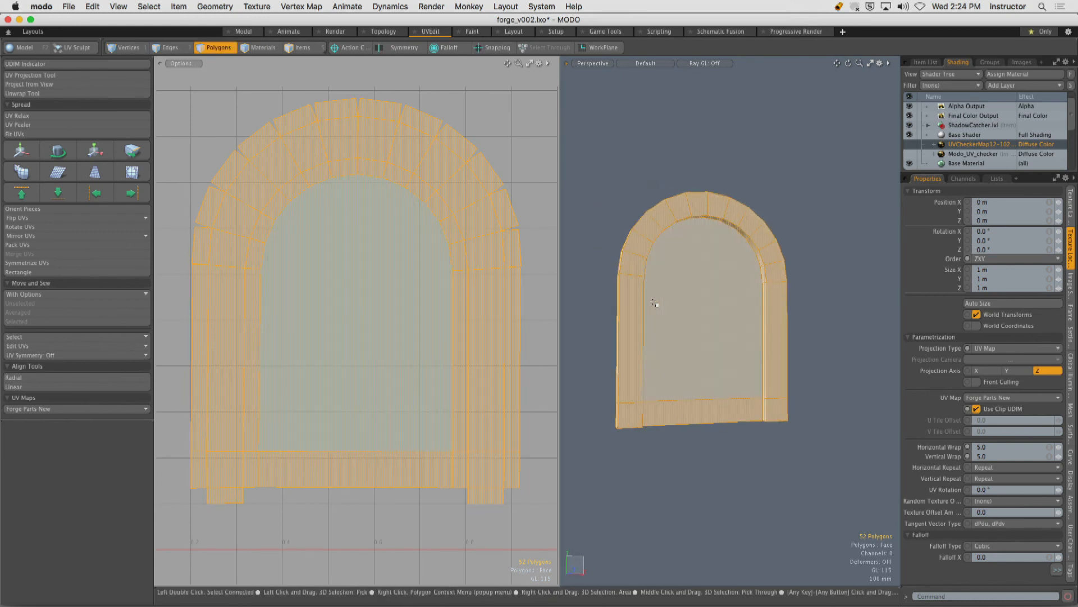
pyautogui.press('super+z')
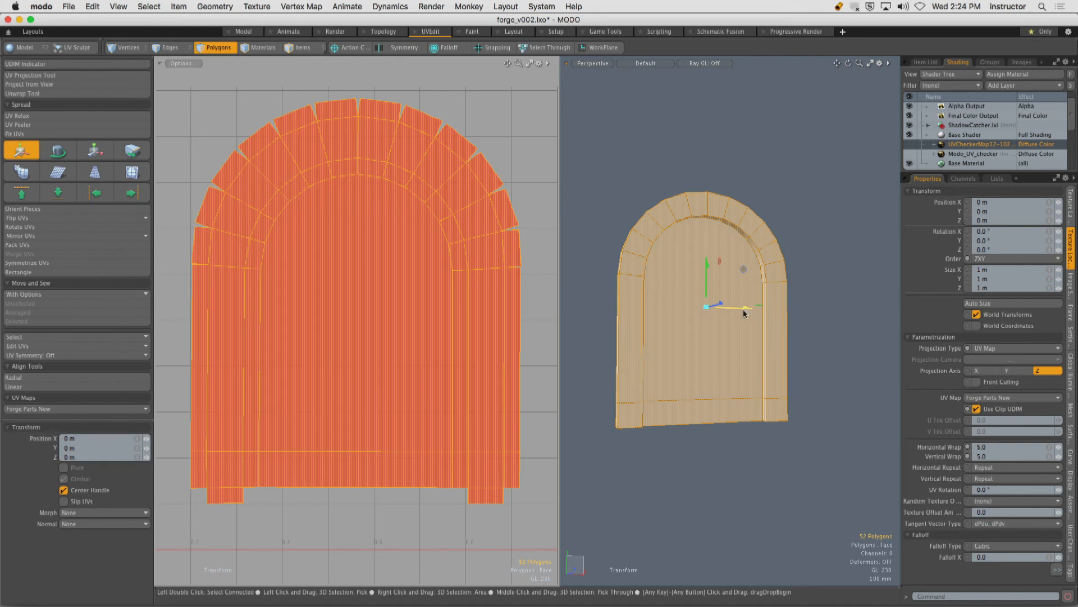
pyautogui.keyDown('alt'); pyautogui.moveTo(744, 313); pyautogui.dragTo(879, 306); pyautogui.keyUp('alt')
pyautogui.press('q')
pyautogui.click(758, 180)
pyautogui.keyDown('alt'); pyautogui.moveTo(758, 180); pyautogui.dragTo(701, 231); pyautogui.keyUp('alt')
pyautogui.scroll(-3, 664, 252)
# Delete the UVs of the right arch copy.
pyautogui.doubleClick(761, 277)
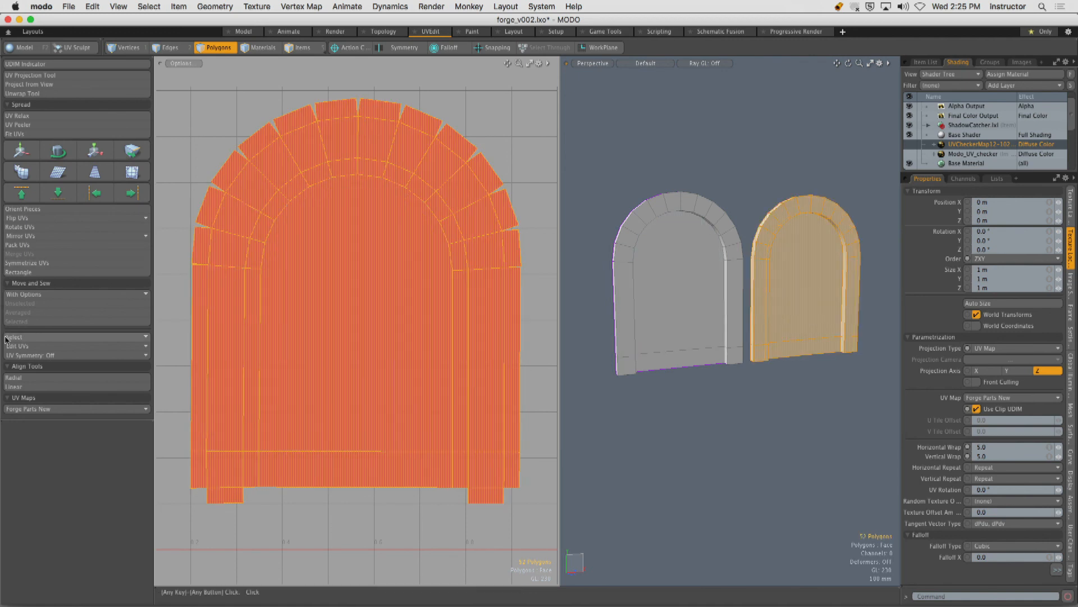
pyautogui.click(38, 346)
pyautogui.click(28, 394)
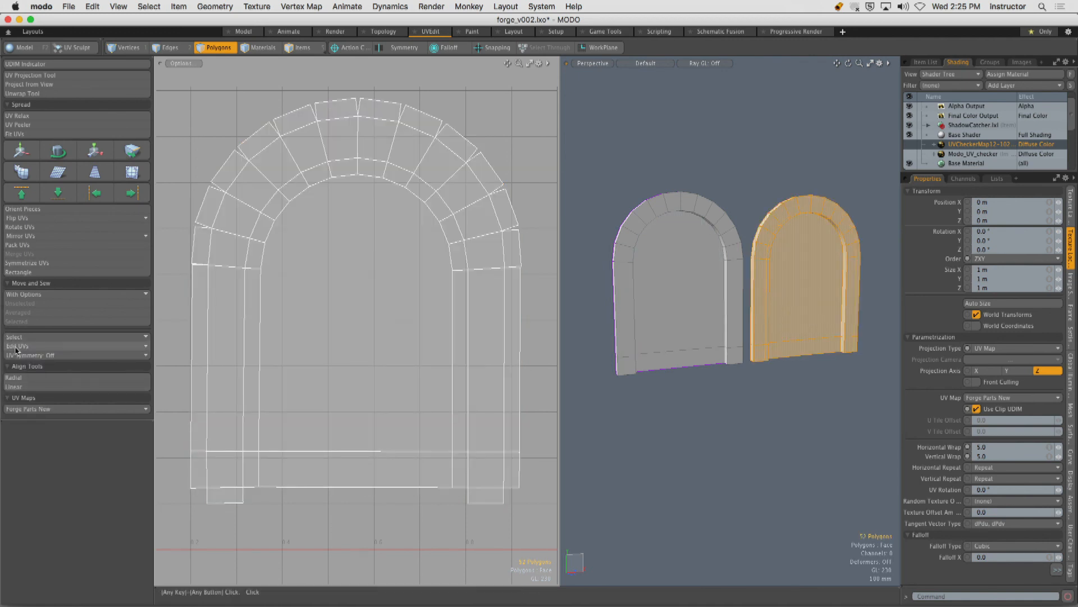
pyautogui.scroll(-4, 488, 320)
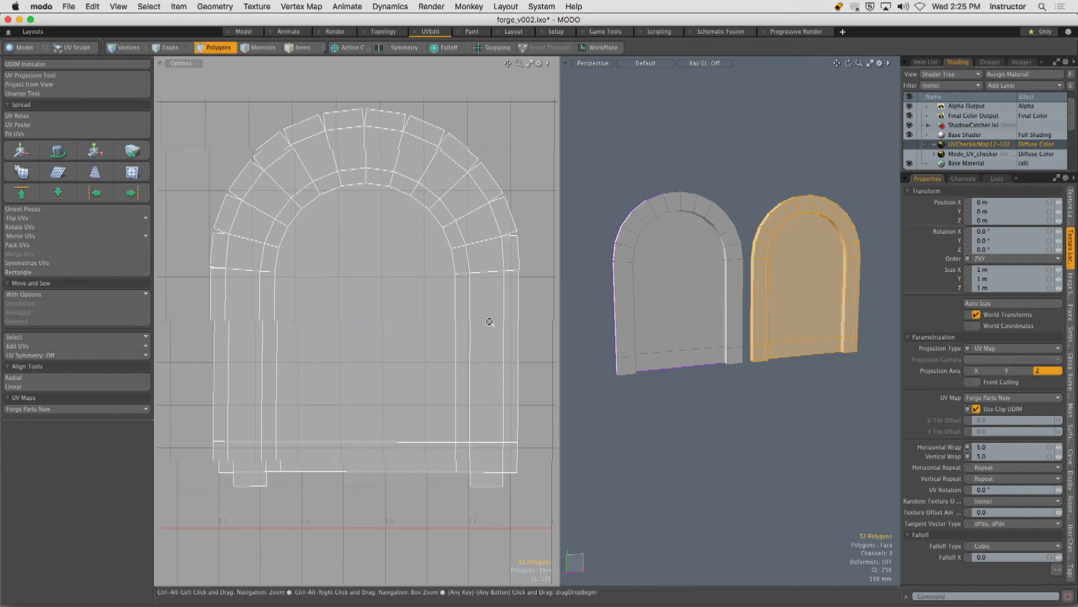
pyautogui.keyDown('alt'); pyautogui.keyDown('shift'); pyautogui.moveTo(480, 327); pyautogui.dragTo(429, 332); pyautogui.keyUp('shift'); pyautogui.keyUp('alt')
# Select the right arch's door and frame it front-on.
pyautogui.doubleClick(433, 325)
pyautogui.keyDown('alt'); pyautogui.moveTo(785, 300); pyautogui.dragTo(710, 337); pyautogui.keyUp('alt')
pyautogui.doubleClick(780, 337)
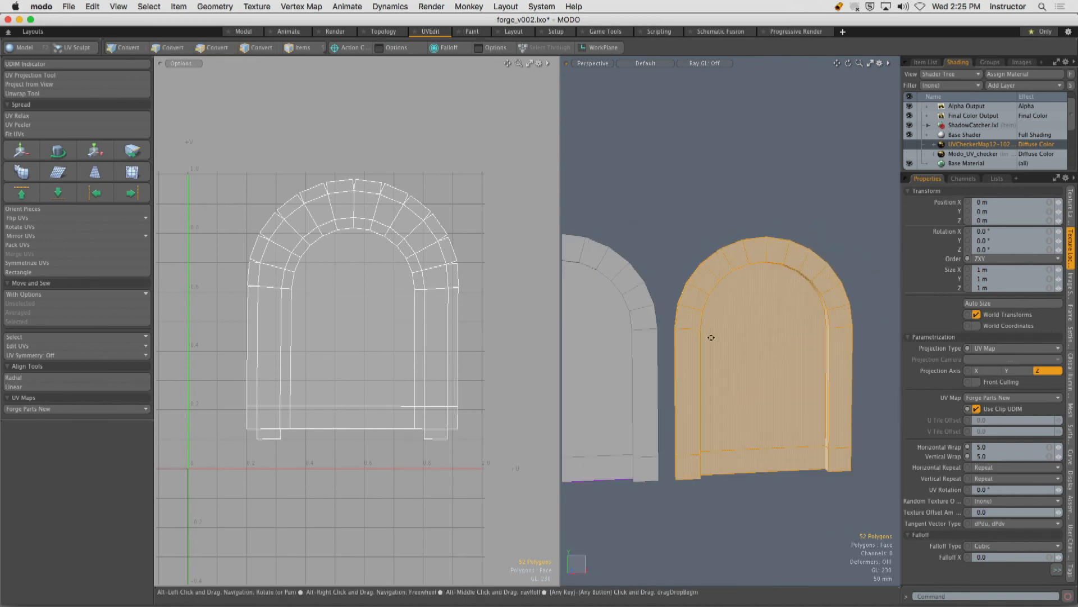
pyautogui.keyDown('alt'); pyautogui.moveTo(766, 315); pyautogui.dragTo(753, 309); pyautogui.keyUp('alt')
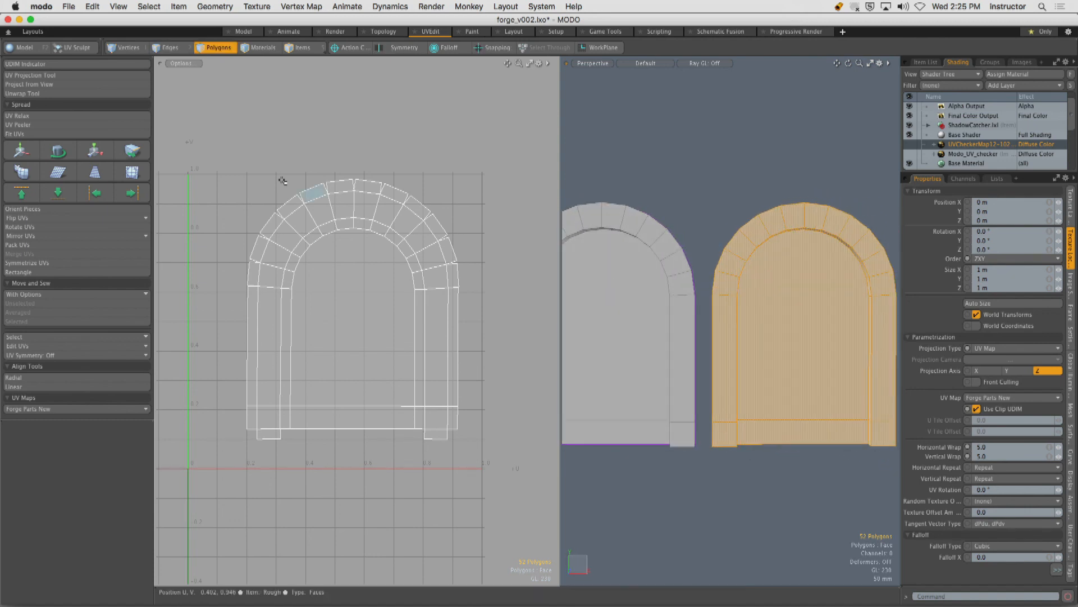
pyautogui.hotkey('shift', 'a')
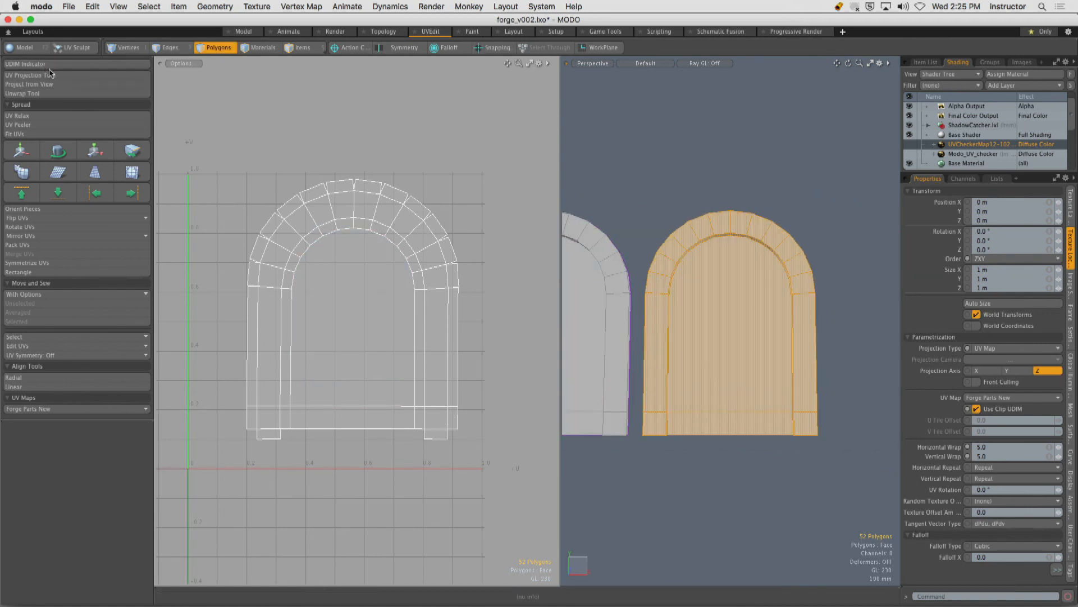
# Project the right door's UVs from view and slide the new shell to the right.
pyautogui.click(29, 84)
pyautogui.click(654, 194)
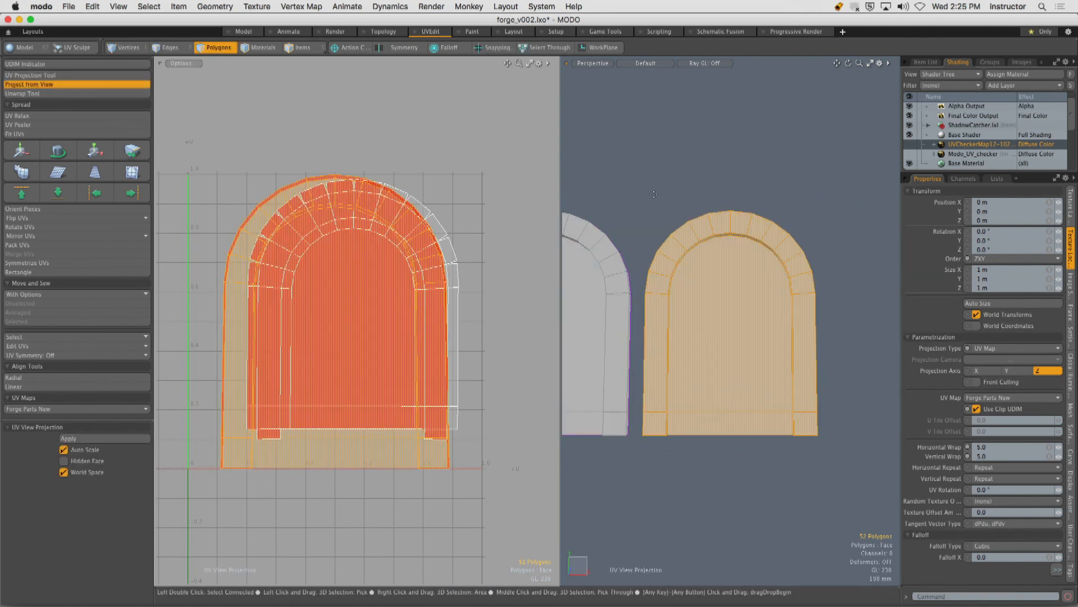
pyautogui.press('w')
pyautogui.moveTo(387, 320); pyautogui.dragTo(638, 320)
pyautogui.press('q')
pyautogui.click(456, 200)
pyautogui.press('a')
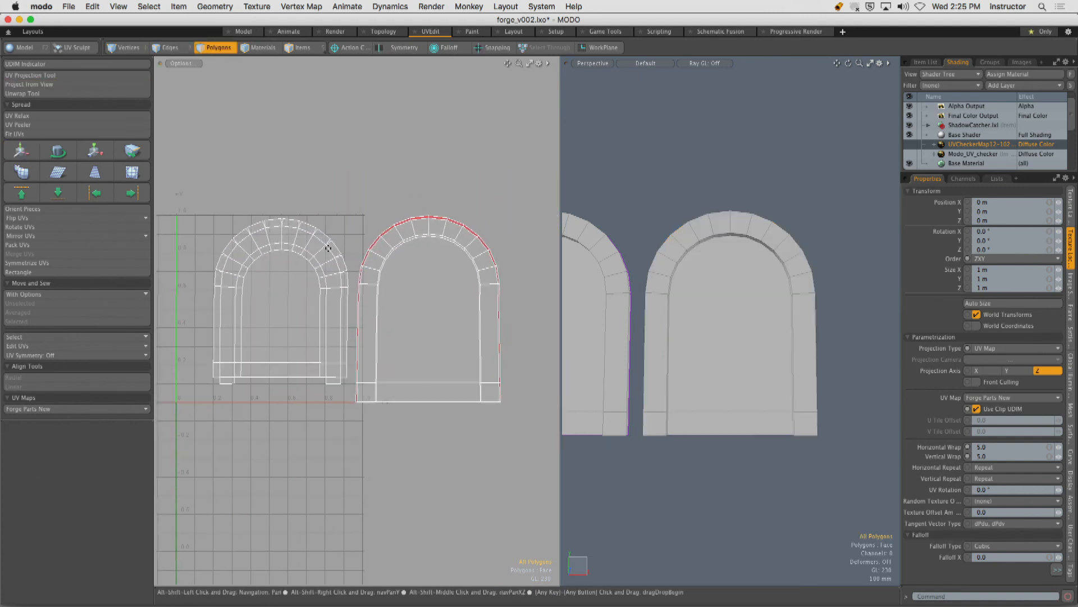
# Fit the left door's UV shell into 0–1 space with Keep Proportion.
pyautogui.click(415, 329)
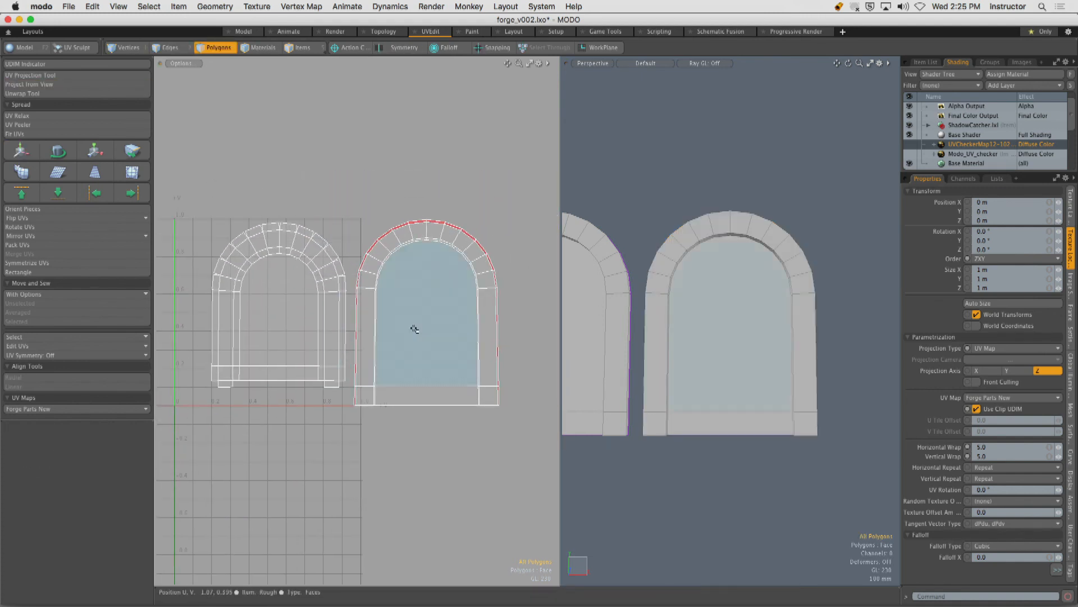
pyautogui.doubleClick(334, 315)
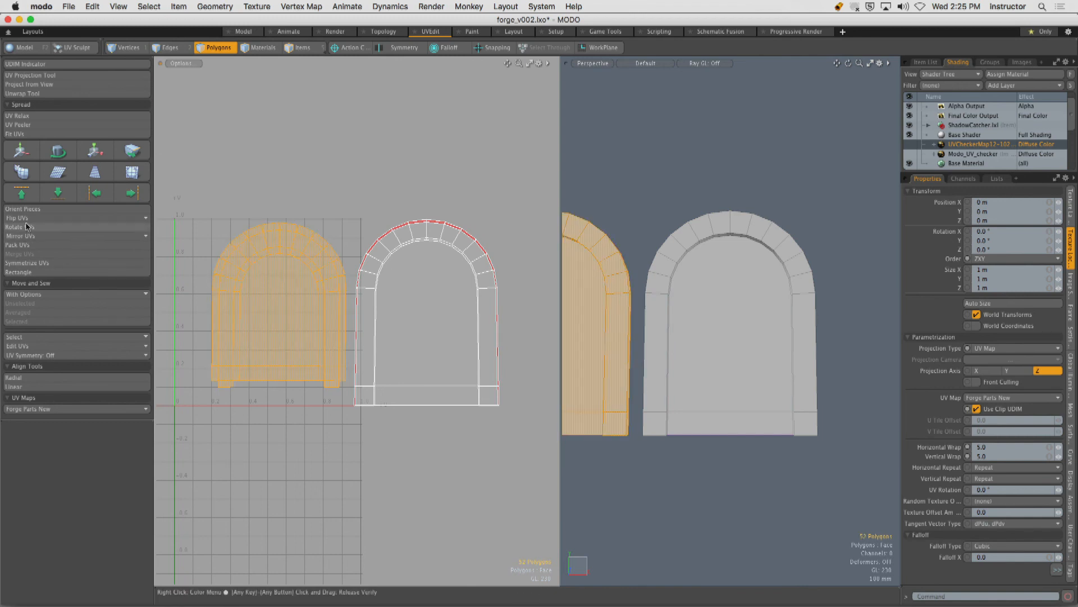
pyautogui.click(45, 134)
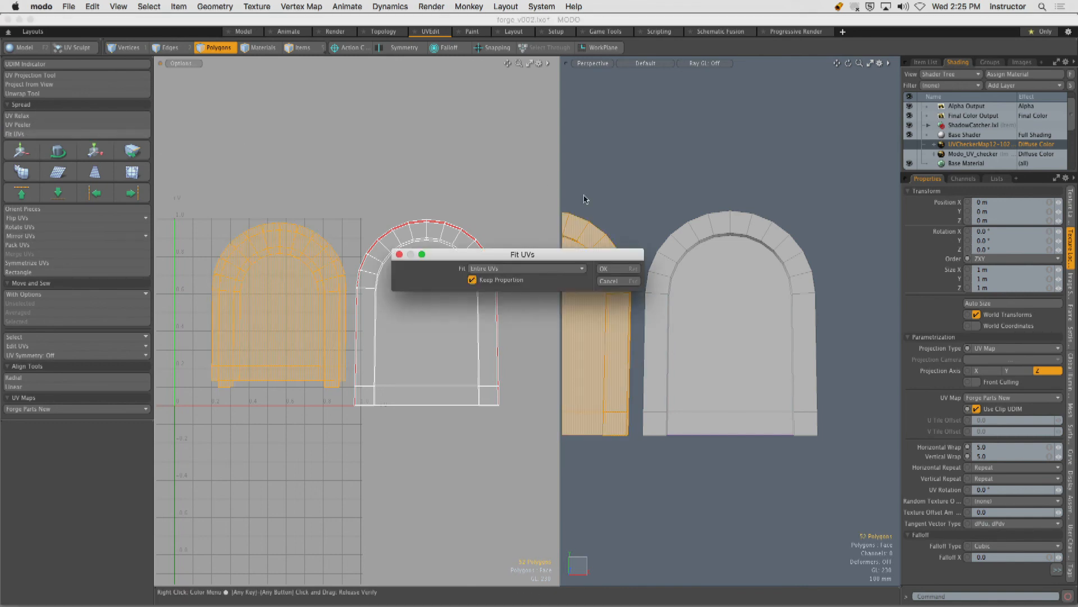
pyautogui.click(620, 271)
pyautogui.click(384, 203)
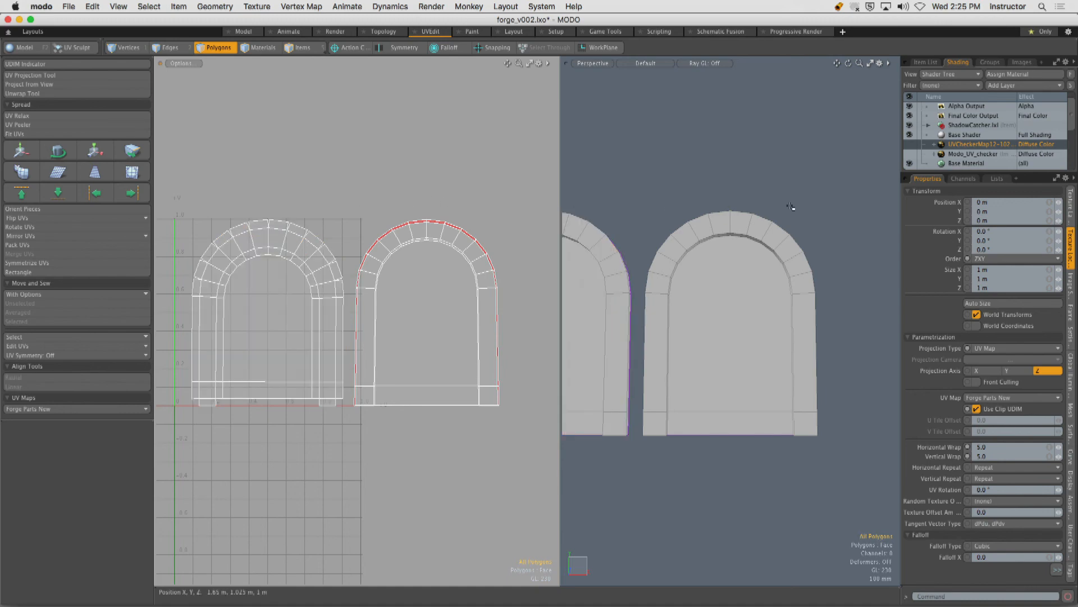
pyautogui.click(916, 147)
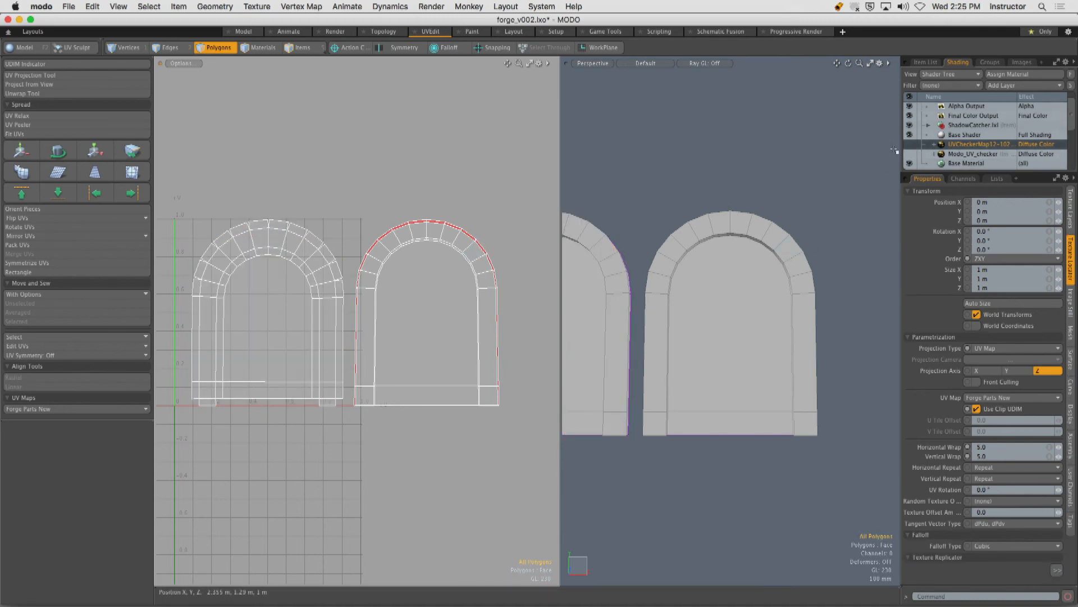
# Enable the UVCheckerMap layer and widen the 3D viewport onto the arches.
pyautogui.click(912, 145)
pyautogui.keyDown('alt'); pyautogui.keyDown('shift'); pyautogui.moveTo(684, 286); pyautogui.dragTo(734, 292); pyautogui.keyUp('shift'); pyautogui.keyUp('alt')
pyautogui.scroll(1, 734, 293)
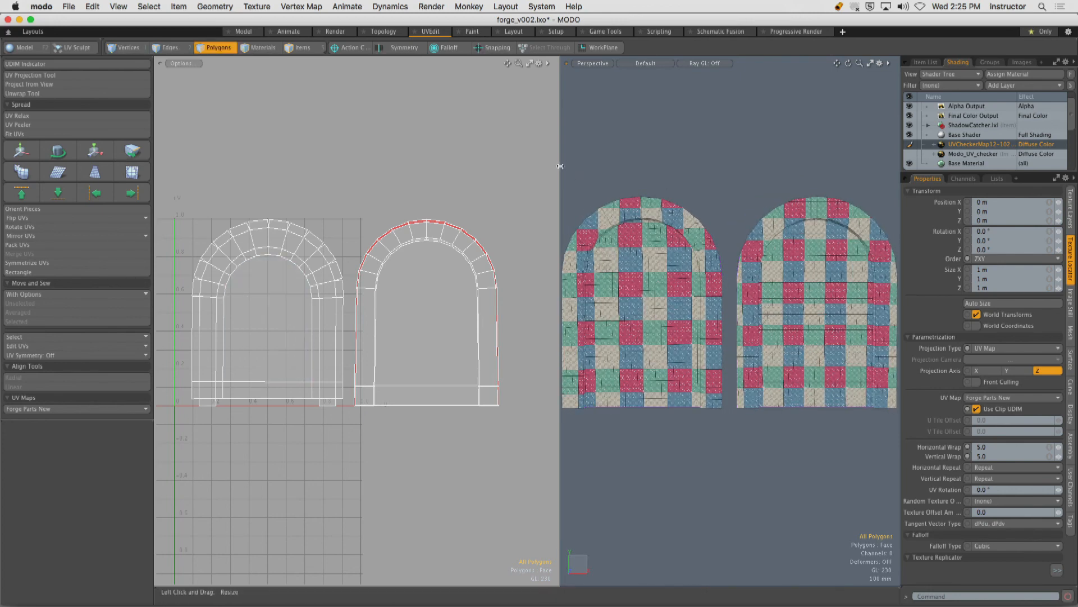
pyautogui.moveTo(558, 168); pyautogui.dragTo(275, 190)
pyautogui.scroll(4, 702, 303)
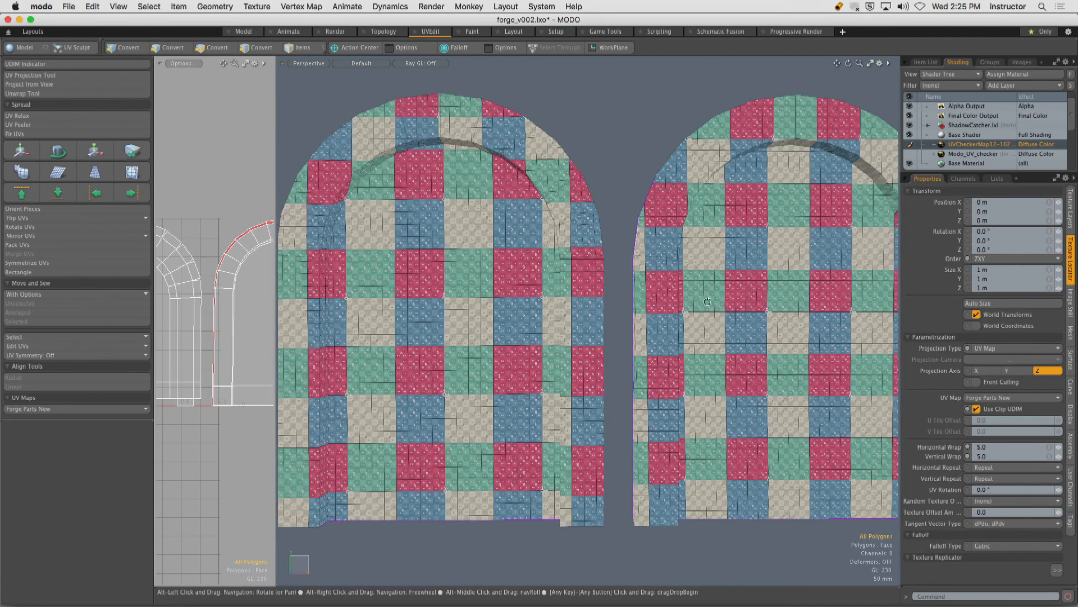
pyautogui.scroll(-1, 690, 304)
pyautogui.keyDown('alt'); pyautogui.keyDown('shift'); pyautogui.moveTo(691, 303); pyautogui.dragTo(682, 303); pyautogui.keyUp('shift'); pyautogui.keyUp('alt')
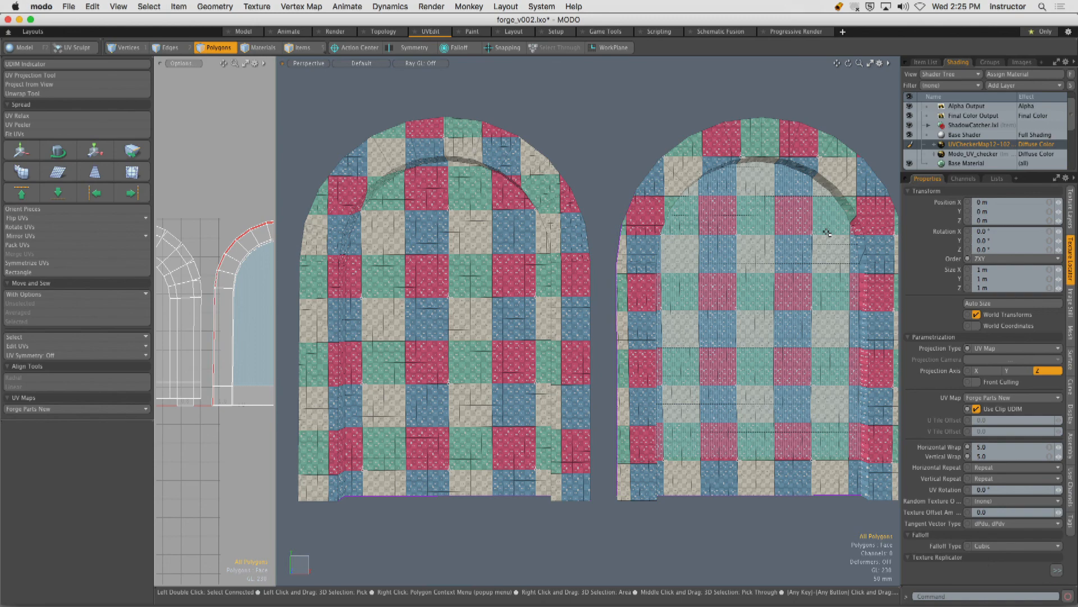
pyautogui.scroll(5, 729, 167)
# Inspect the checker tiling along the right arch's upper inner strip.
pyautogui.keyDown('alt'); pyautogui.moveTo(729, 167); pyautogui.dragTo(684, 116); pyautogui.keyUp('alt')
pyautogui.moveTo(494, 348)
pyautogui.mouseDown()
pyautogui.moveTo(657, 163)
pyautogui.moveTo(770, 104)
pyautogui.mouseUp()
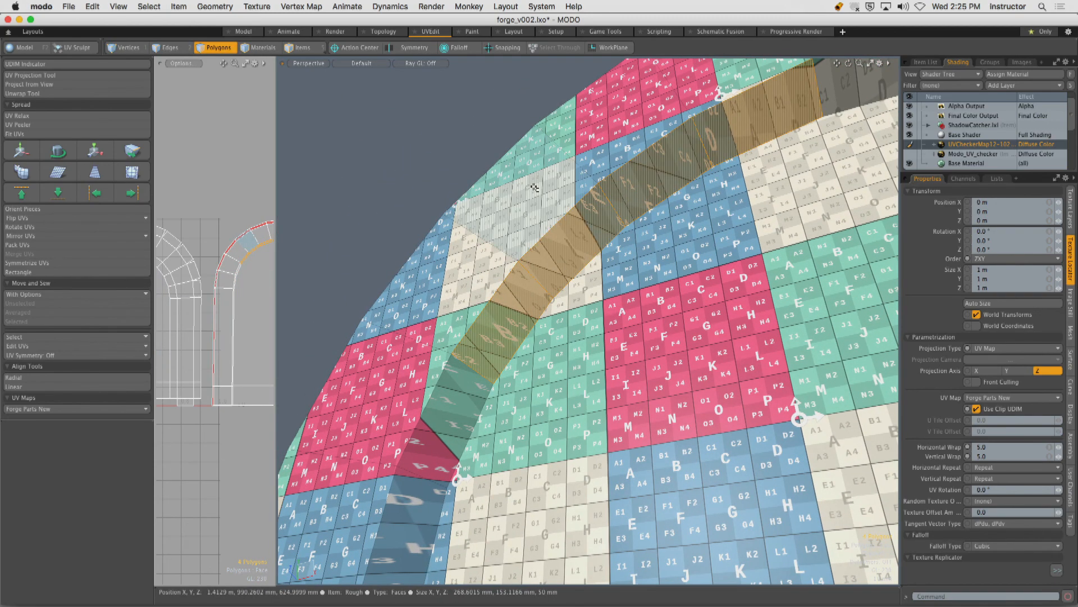
pyautogui.press('1')
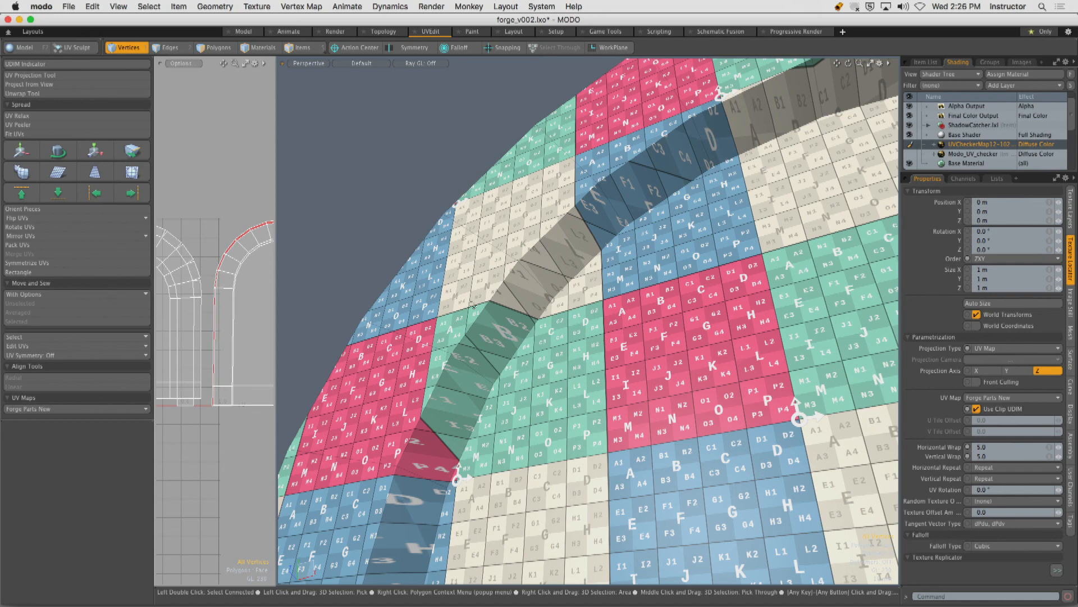
pyautogui.keyDown('alt'); pyautogui.moveTo(473, 307); pyautogui.dragTo(544, 179); pyautogui.keyUp('alt')
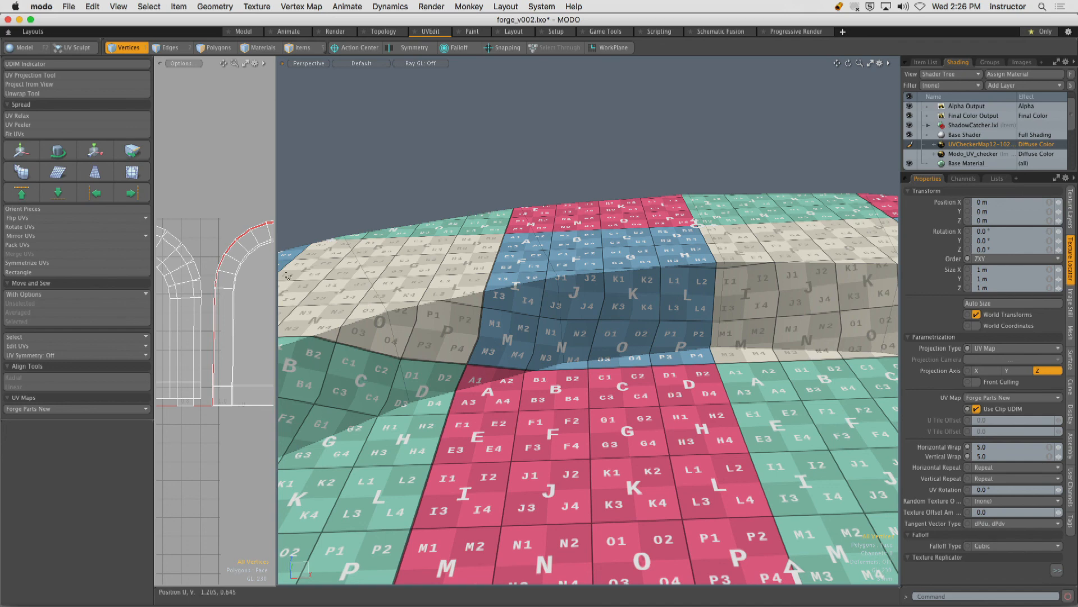
# Check both arches' UV islands front-on, then clear the selection.
pyautogui.moveTo(278, 169); pyautogui.dragTo(493, 169)
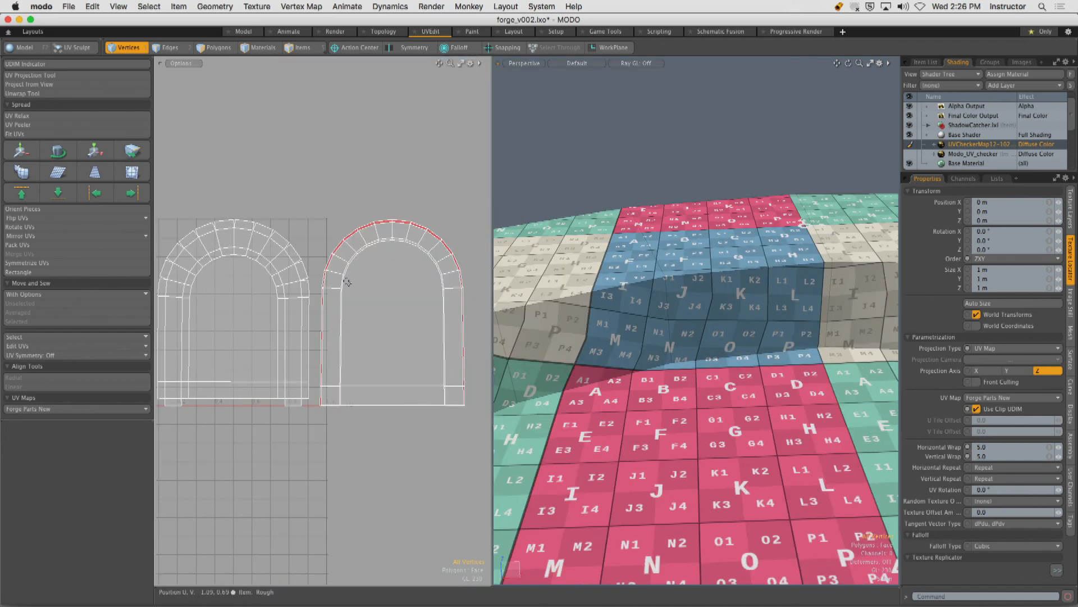
pyautogui.press('3')
pyautogui.doubleClick(378, 284)
pyautogui.hotkey('shift', 'a')
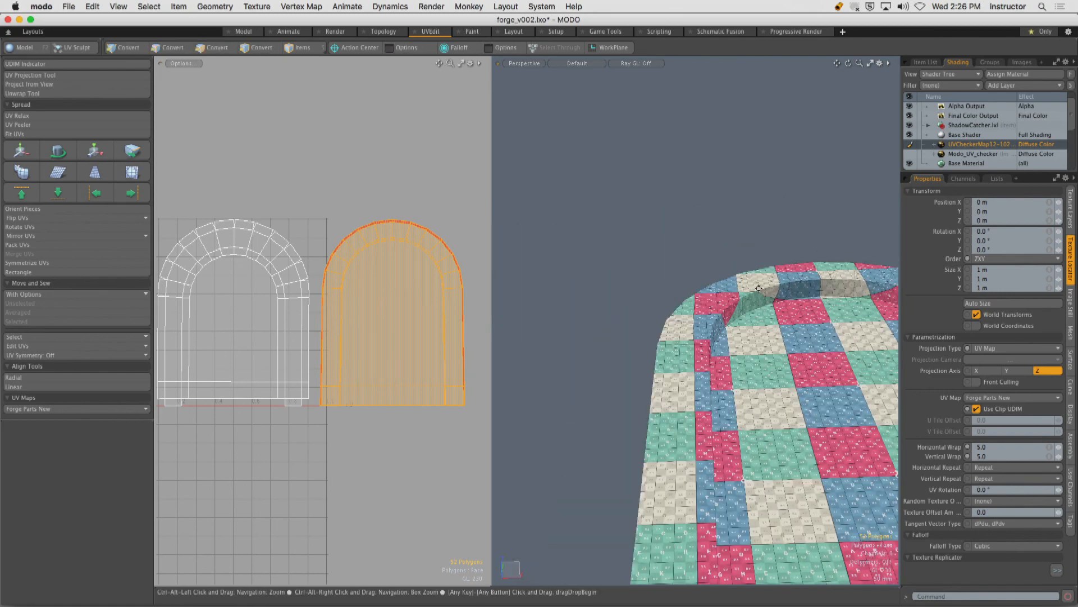
pyautogui.keyDown('alt'); pyautogui.moveTo(807, 319); pyautogui.dragTo(561, 311); pyautogui.keyUp('alt')
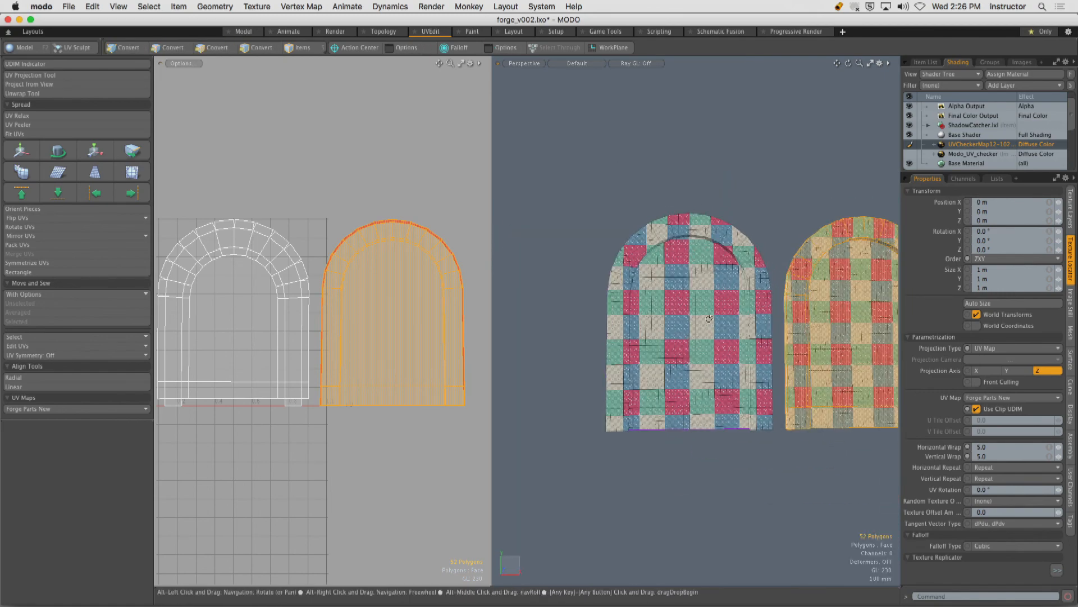
pyautogui.doubleClick(260, 295)
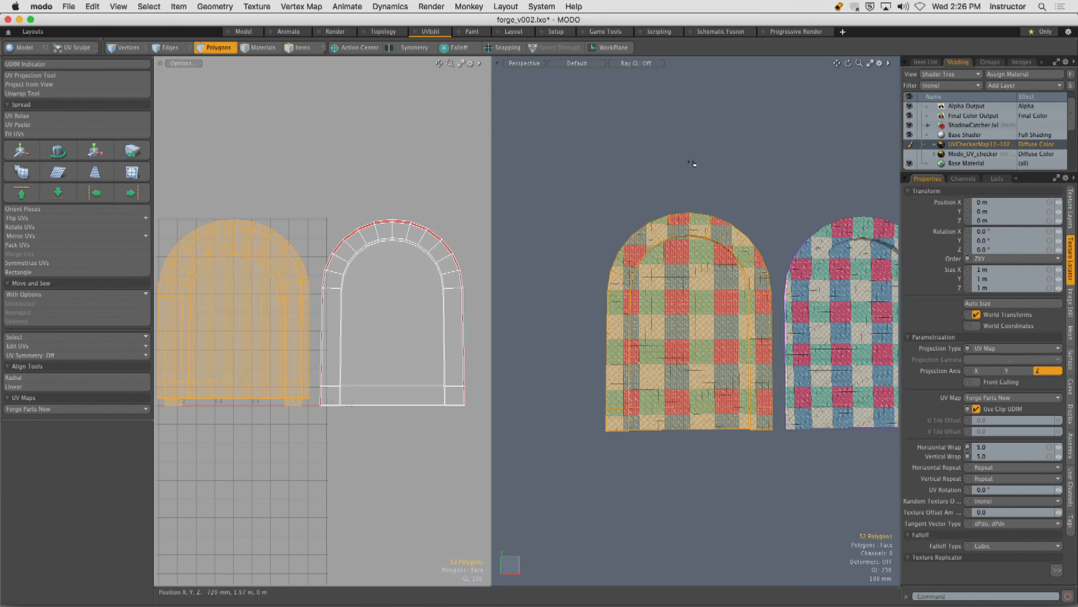
pyautogui.click(738, 201)
pyautogui.keyDown('alt'); pyautogui.keyDown('shift'); pyautogui.moveTo(739, 202); pyautogui.dragTo(786, 194); pyautogui.keyUp('shift'); pyautogui.keyUp('alt')
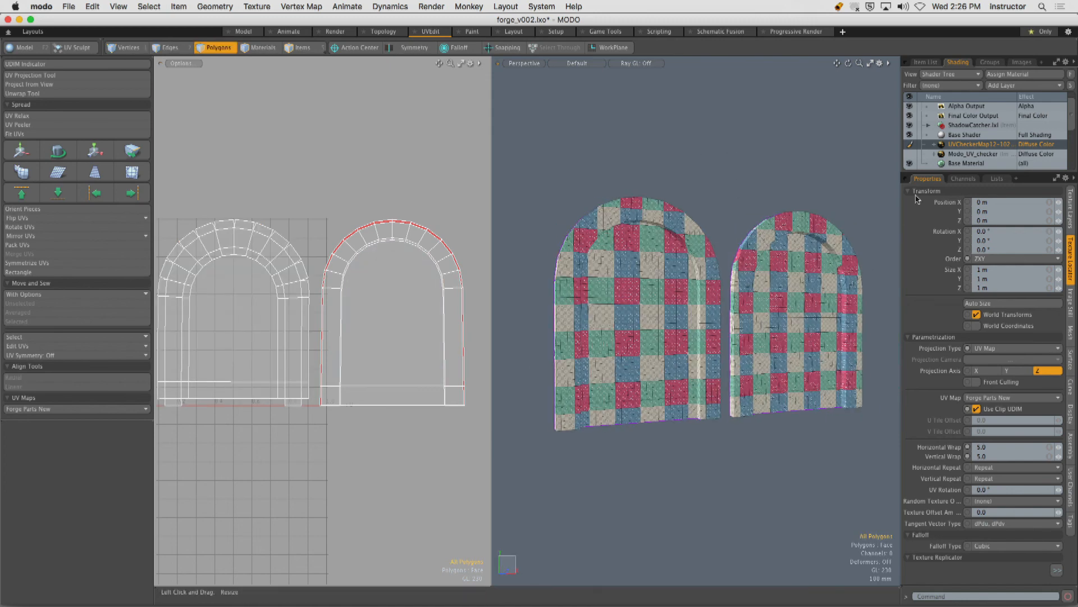
# Turn off the checker texture and select seam edges at the right arch's base.
pyautogui.click(909, 144)
pyautogui.keyDown('alt'); pyautogui.keyDown('shift'); pyautogui.moveTo(722, 356); pyautogui.dragTo(732, 274); pyautogui.keyUp('shift'); pyautogui.keyUp('alt')
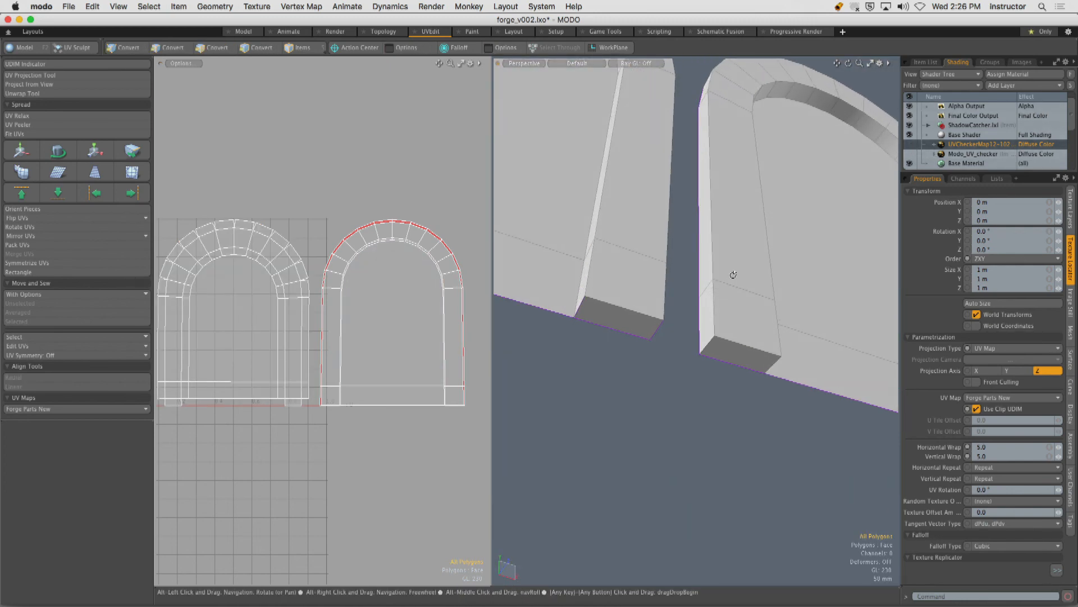
pyautogui.press('2')
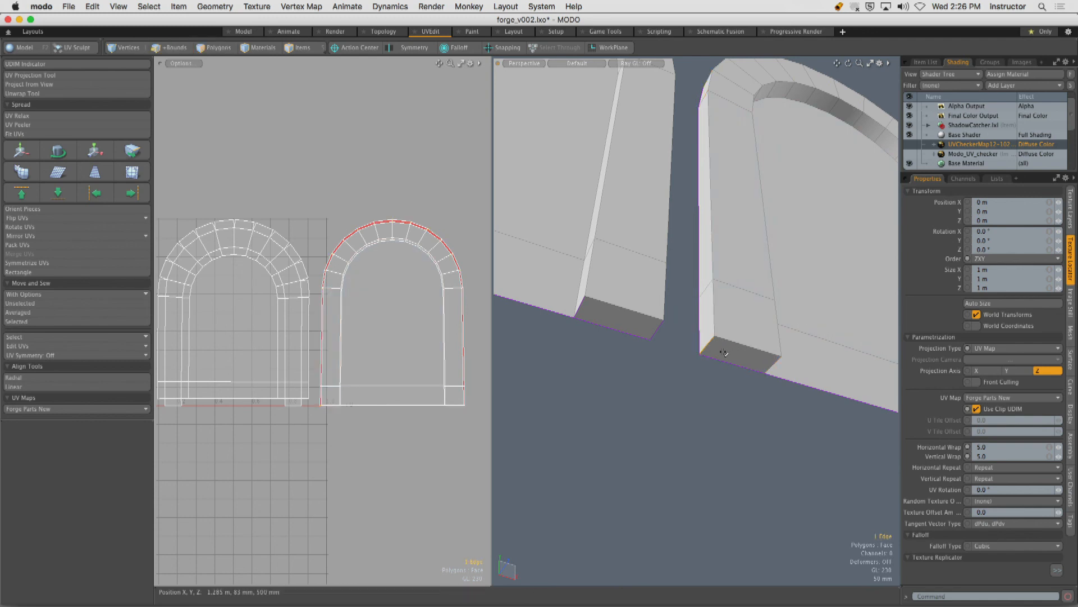
pyautogui.keyDown('alt'); pyautogui.moveTo(786, 363); pyautogui.dragTo(733, 380); pyautogui.keyUp('alt')
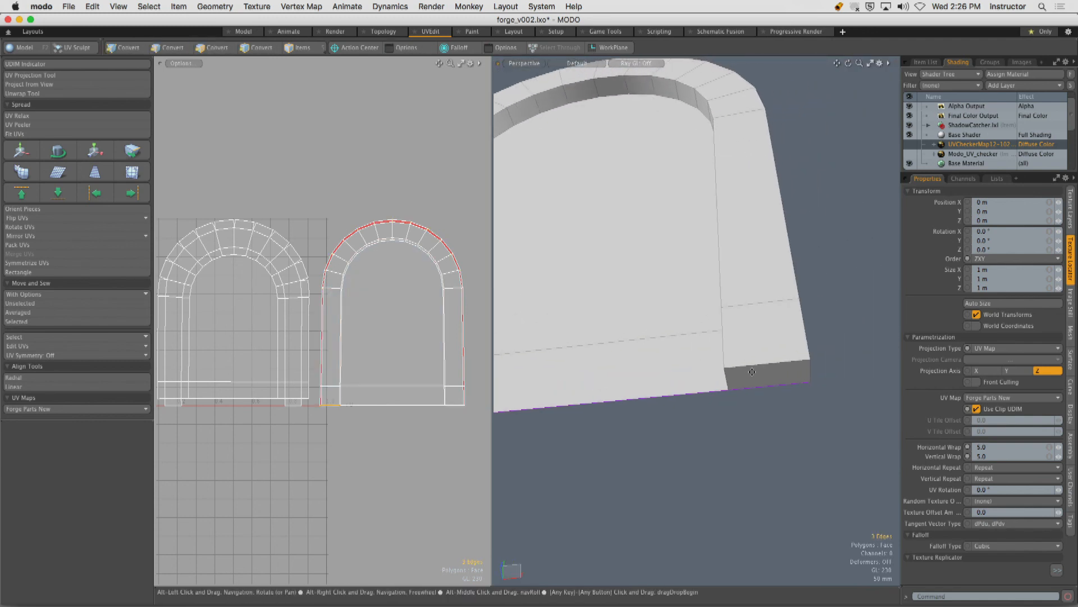
pyautogui.keyDown('shift'); pyautogui.click(809, 372); pyautogui.keyUp('shift')
pyautogui.keyDown('alt'); pyautogui.moveTo(800, 375); pyautogui.dragTo(698, 357); pyautogui.keyUp('alt')
pyautogui.keyDown('alt'); pyautogui.moveTo(678, 281); pyautogui.dragTo(709, 393); pyautogui.keyUp('alt')
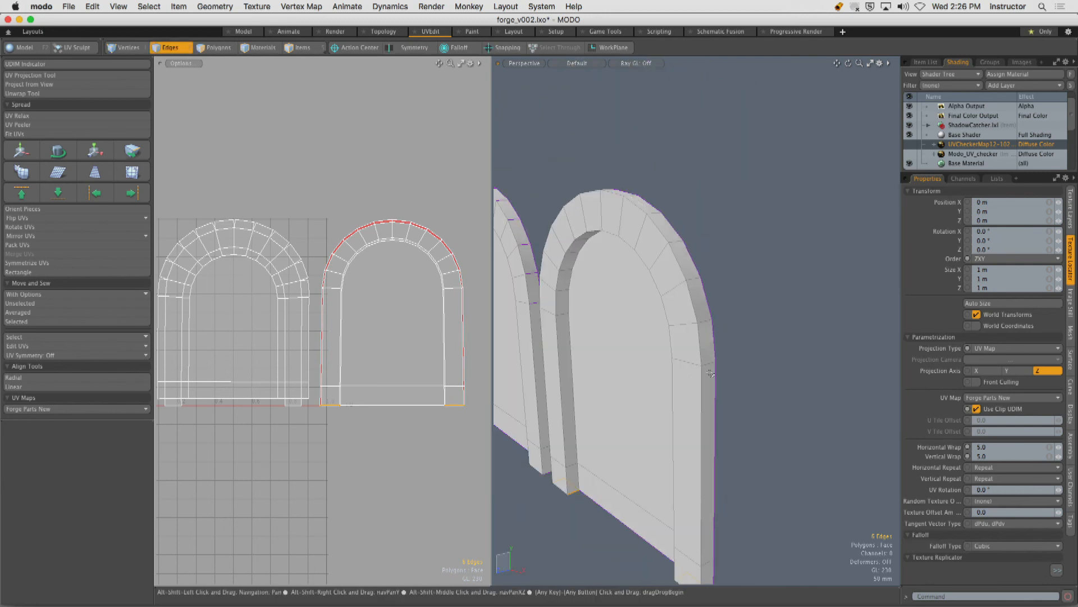
pyautogui.keyDown('shift'); pyautogui.click(708, 363); pyautogui.keyUp('shift')
# Add an edge between the arches to the right arch's seam selection.
pyautogui.keyDown('alt'); pyautogui.moveTo(712, 323); pyautogui.dragTo(703, 356); pyautogui.keyUp('alt')
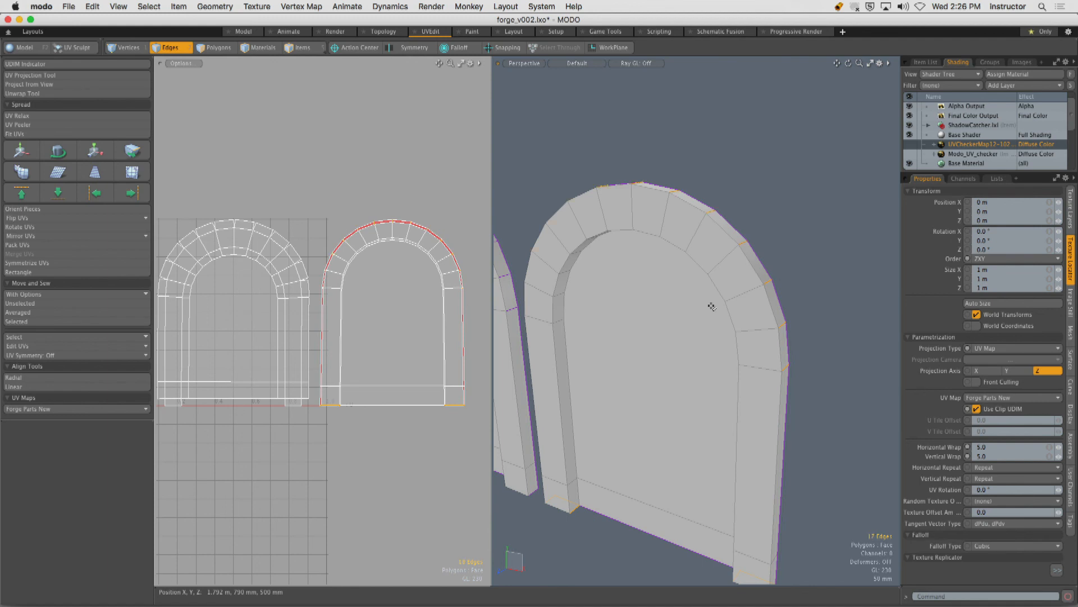
pyautogui.keyDown('alt'); pyautogui.moveTo(638, 375); pyautogui.dragTo(705, 363); pyautogui.keyUp('alt')
pyautogui.keyDown('alt'); pyautogui.keyDown('shift'); pyautogui.moveTo(525, 345); pyautogui.dragTo(612, 351); pyautogui.keyUp('shift'); pyautogui.keyUp('alt')
pyautogui.scroll(3, 657, 339)
pyautogui.keyDown('shift'); pyautogui.click(655, 340); pyautogui.keyUp('shift')
pyautogui.scroll(-3, 686, 265)
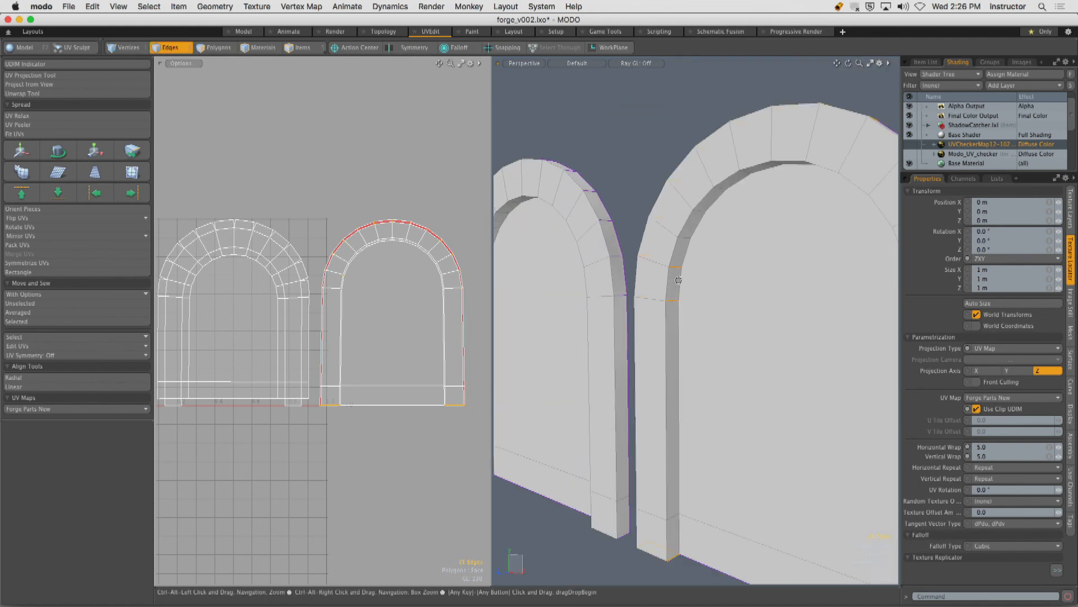
pyautogui.keyDown('alt'); pyautogui.moveTo(687, 267); pyautogui.dragTo(588, 330); pyautogui.keyUp('alt')
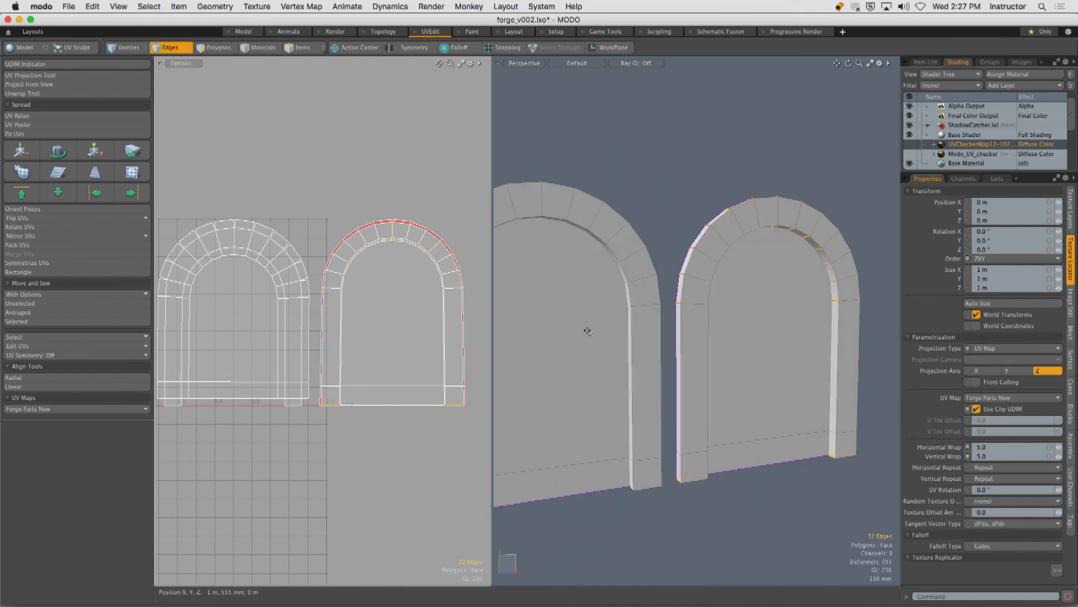
# Hide the left arch and return to Edges mode.
pyautogui.press('3')
pyautogui.doubleClick(583, 334)
pyautogui.press('Delete')
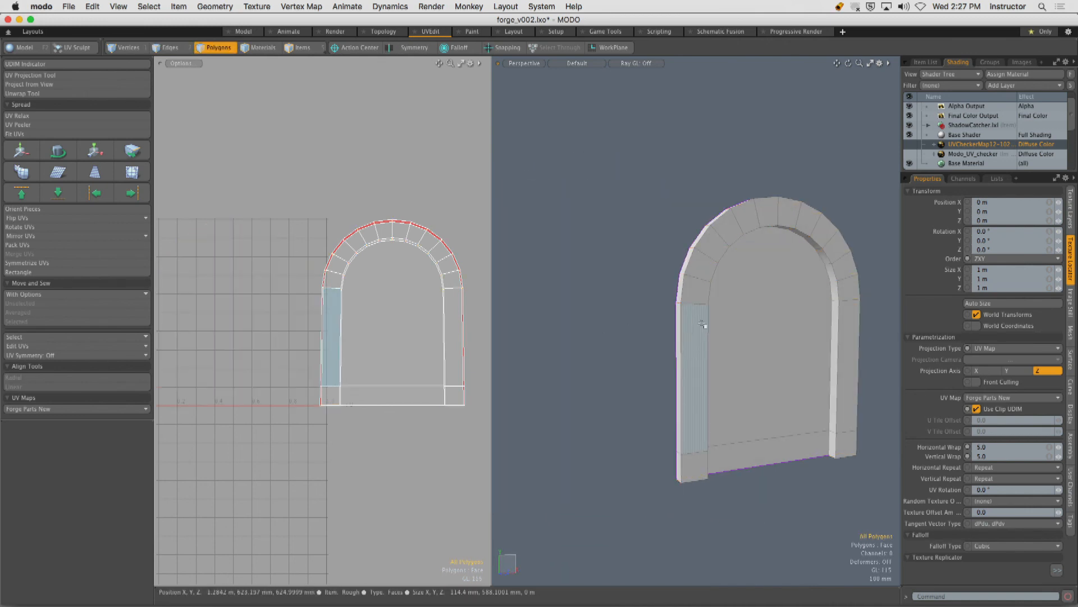
pyautogui.press('2')
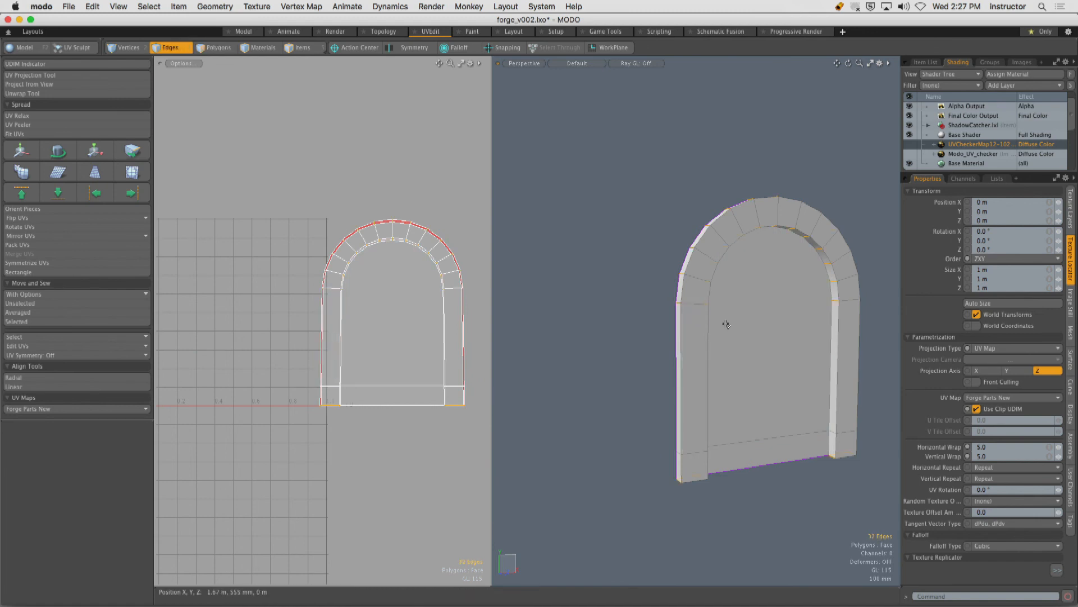
pyautogui.keyDown('alt'); pyautogui.moveTo(722, 320); pyautogui.dragTo(689, 296); pyautogui.keyUp('alt')
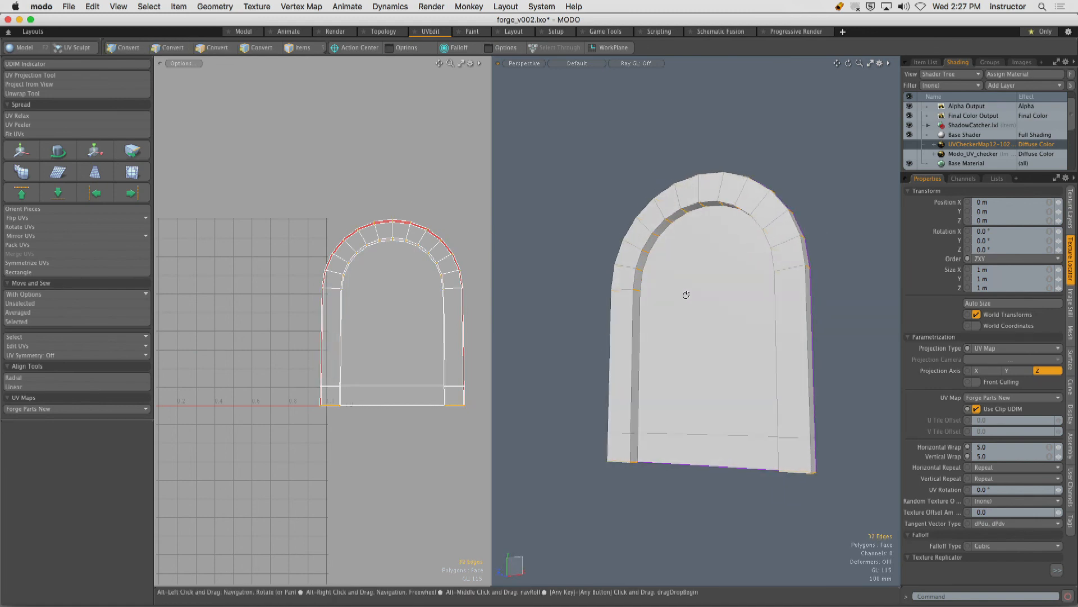
# Unwrap the right arch along its chosen edges and inspect the new UV island.
pyautogui.click(107, 94)
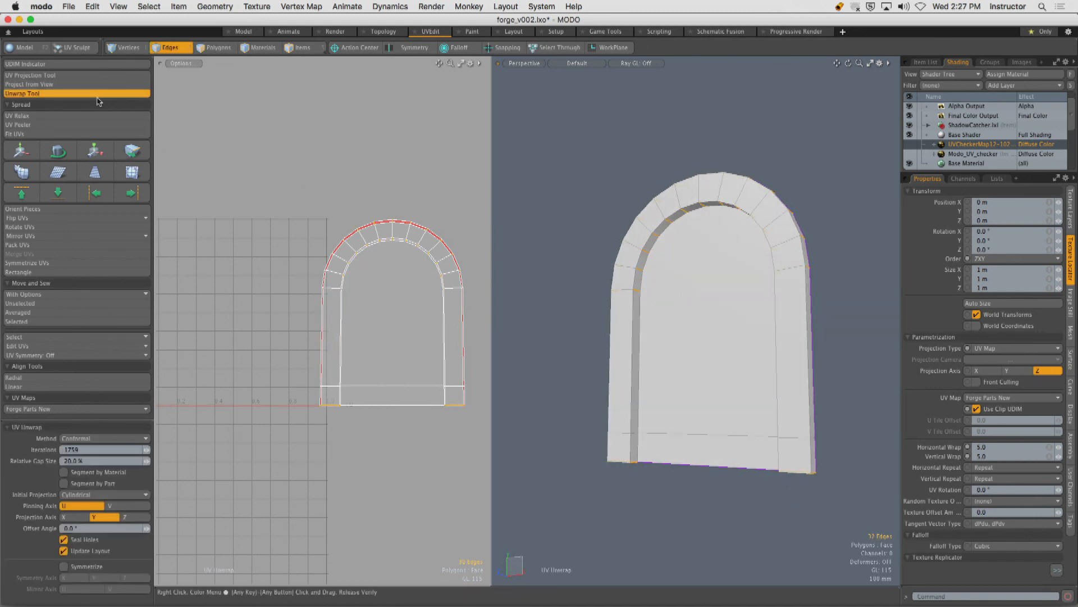
pyautogui.click(273, 255)
pyautogui.press('Escape')
pyautogui.press('Escape')
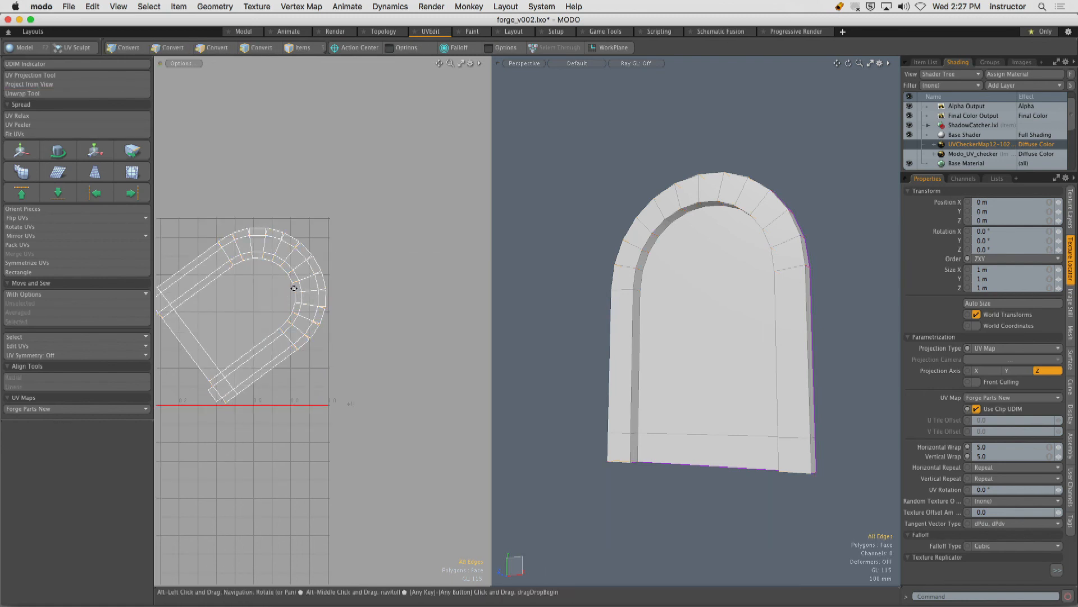
pyautogui.keyDown('ctrl'); pyautogui.keyDown('alt'); pyautogui.moveTo(290, 288); pyautogui.dragTo(433, 289); pyautogui.keyUp('alt'); pyautogui.keyUp('ctrl')
pyautogui.keyDown('alt'); pyautogui.moveTo(337, 229); pyautogui.dragTo(347, 315); pyautogui.keyUp('alt')
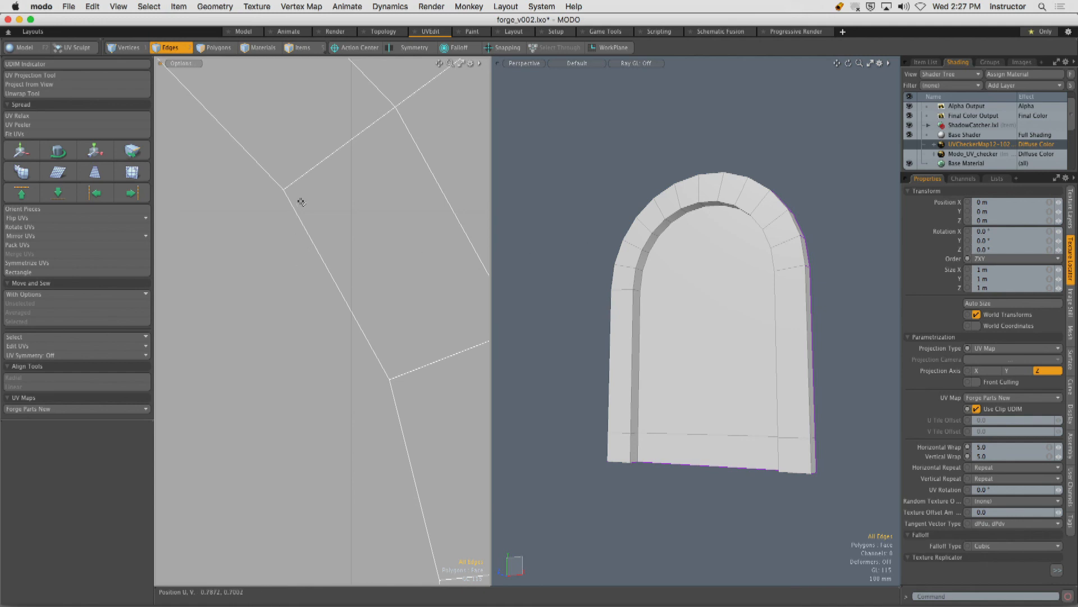
pyautogui.press('3')
pyautogui.click(330, 224)
pyautogui.keyDown('ctrl'); pyautogui.keyDown('alt'); pyautogui.moveTo(327, 176); pyautogui.dragTo(303, 220); pyautogui.keyUp('alt'); pyautogui.keyUp('ctrl')
pyautogui.press('super+z')
pyautogui.press('super+z')
pyautogui.press('super+z')
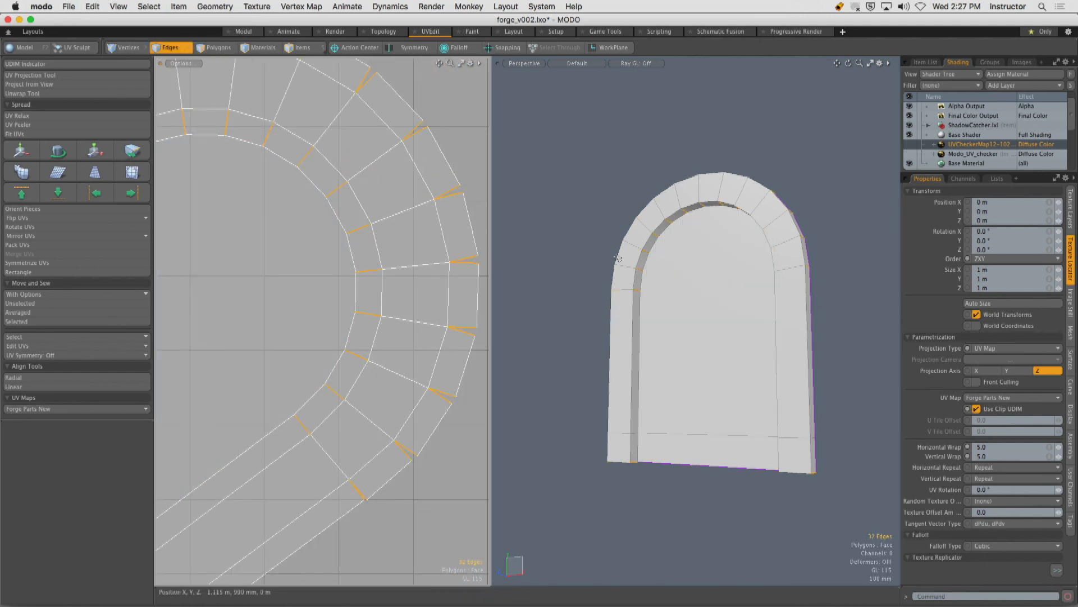
pyautogui.keyDown('ctrl'); pyautogui.keyDown('alt'); pyautogui.moveTo(439, 289); pyautogui.dragTo(325, 349); pyautogui.keyUp('alt'); pyautogui.keyUp('ctrl')
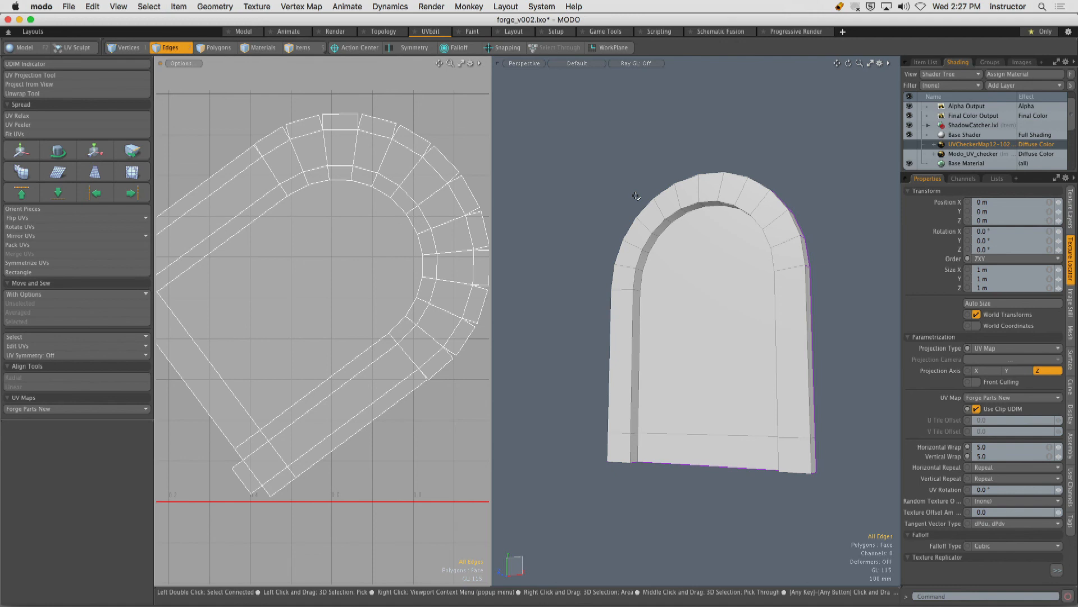
# Select the arch's narrow inner strip and unwrap it into a straight UV band.
pyautogui.moveTo(669, 236)
pyautogui.keyDown('alt'); pyautogui.mouseDown()
pyautogui.moveTo(632, 275)
pyautogui.moveTo(650, 229)
pyautogui.moveTo(682, 211)
pyautogui.moveTo(739, 204)
pyautogui.moveTo(687, 207)
pyautogui.mouseUp(); pyautogui.keyUp('alt')
pyautogui.press('3')
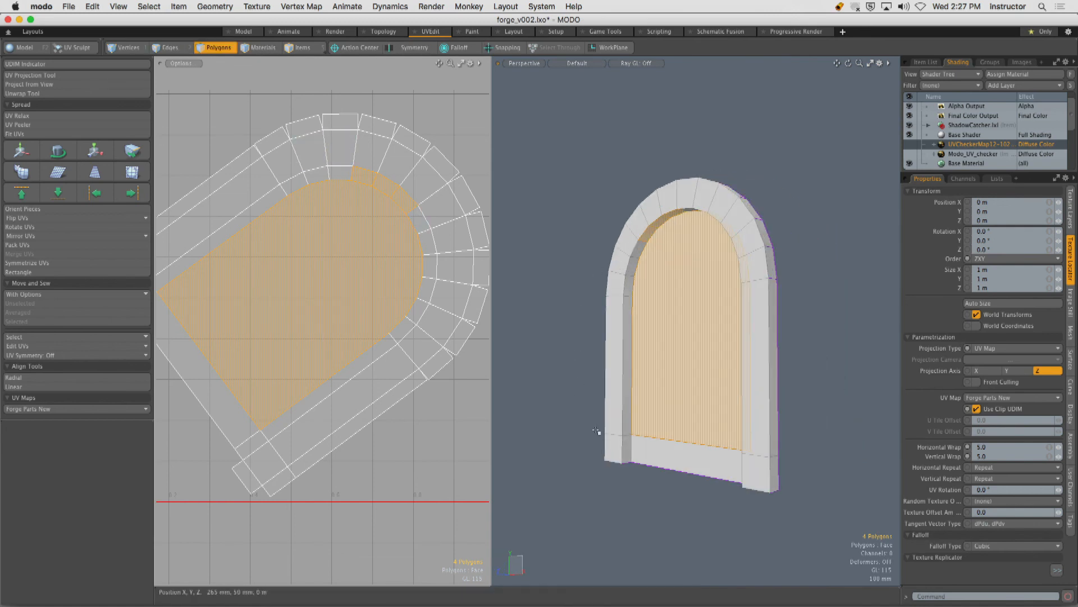
pyautogui.click(628, 445)
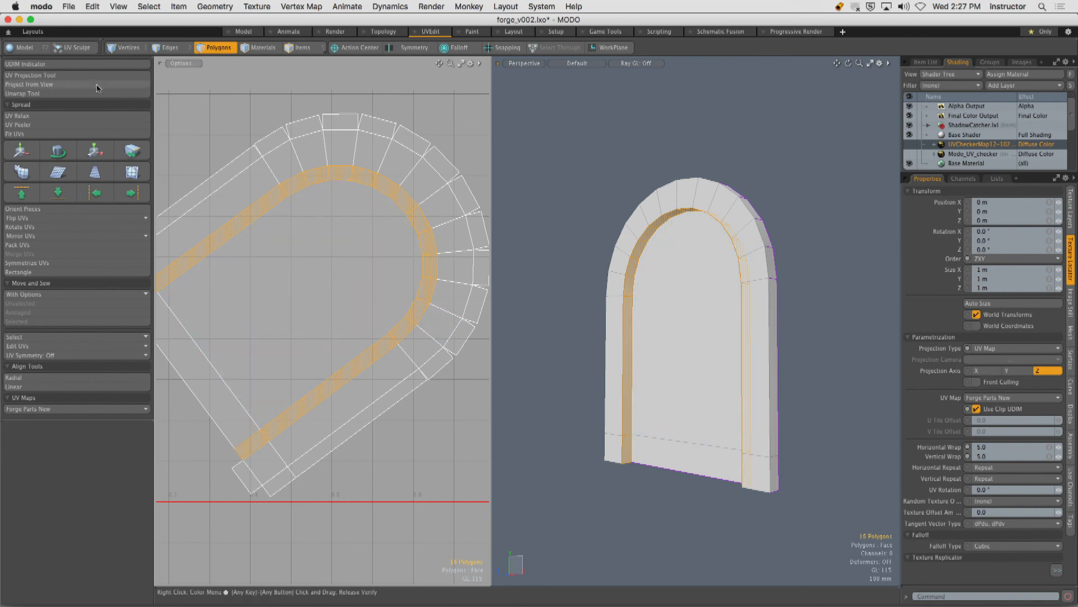
pyautogui.click(23, 93)
pyautogui.click(268, 133)
pyautogui.keyDown('ctrl'); pyautogui.keyDown('alt'); pyautogui.moveTo(313, 171); pyautogui.dragTo(393, 317); pyautogui.keyUp('alt'); pyautogui.keyUp('ctrl')
pyautogui.press('w')
pyautogui.press('q')
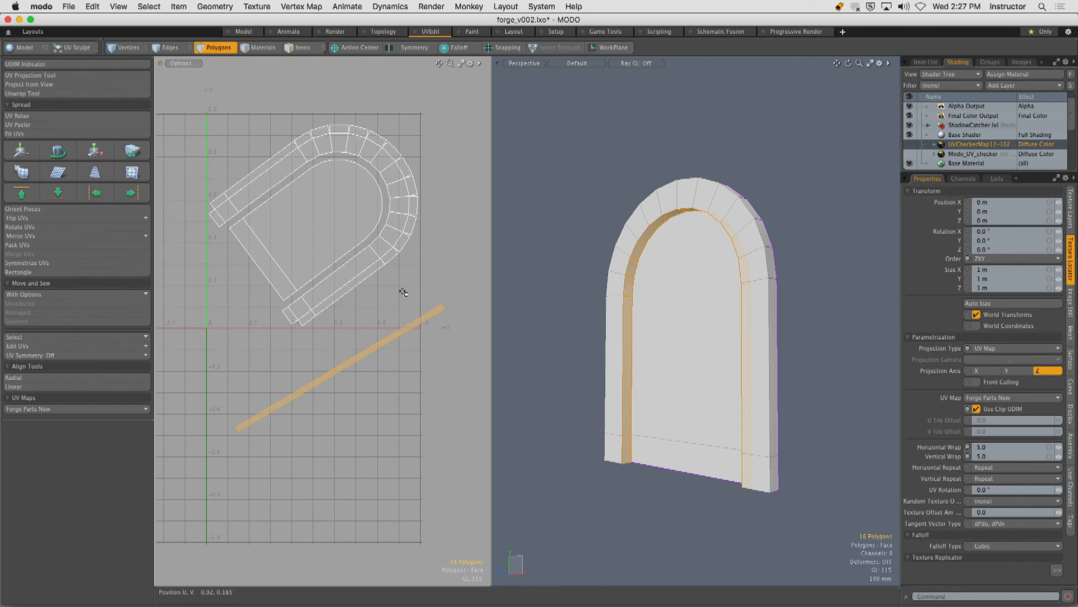
pyautogui.click(402, 291)
# Enable the UVCheckerMap layer so the checker texture shows on the arch.
pyautogui.click(910, 144)
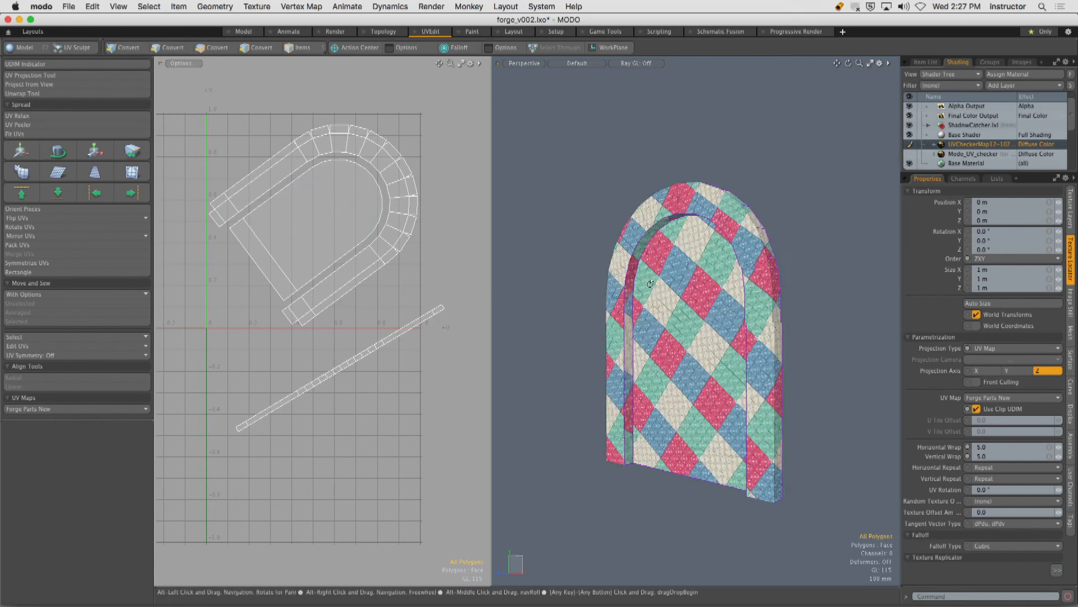
pyautogui.scroll(10, 653, 196)
pyautogui.click(653, 197)
pyautogui.moveTo(653, 197)
pyautogui.mouseDown()
pyautogui.moveTo(670, 162)
pyautogui.moveTo(618, 385)
pyautogui.mouseUp()
pyautogui.click(402, 254)
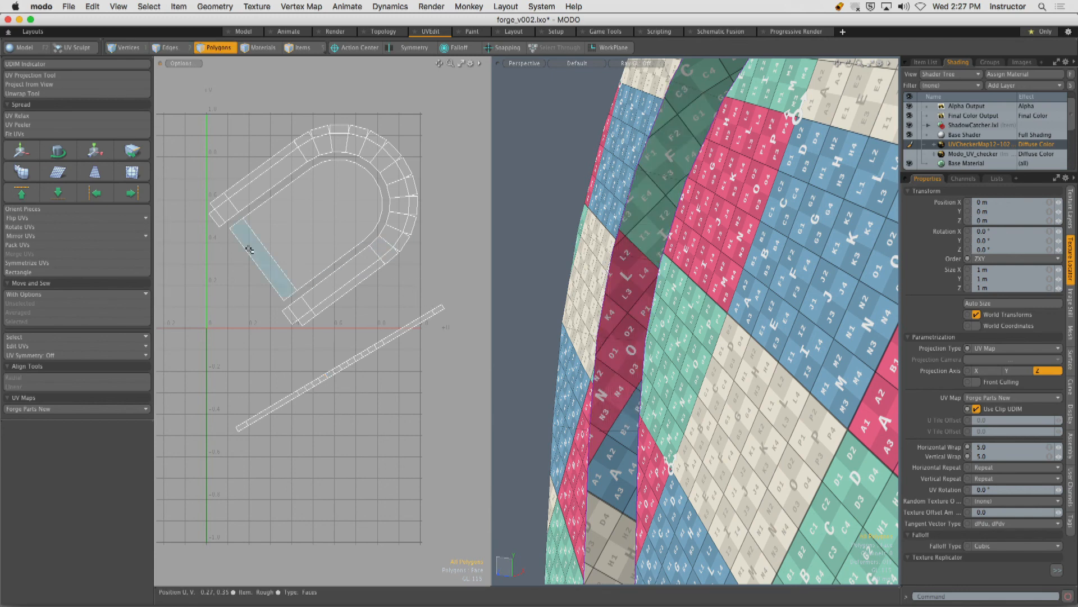
# Orient the UV pieces vertically, then move the strip up beside the arch and nudge the inner arch UVs.
pyautogui.click(23, 209)
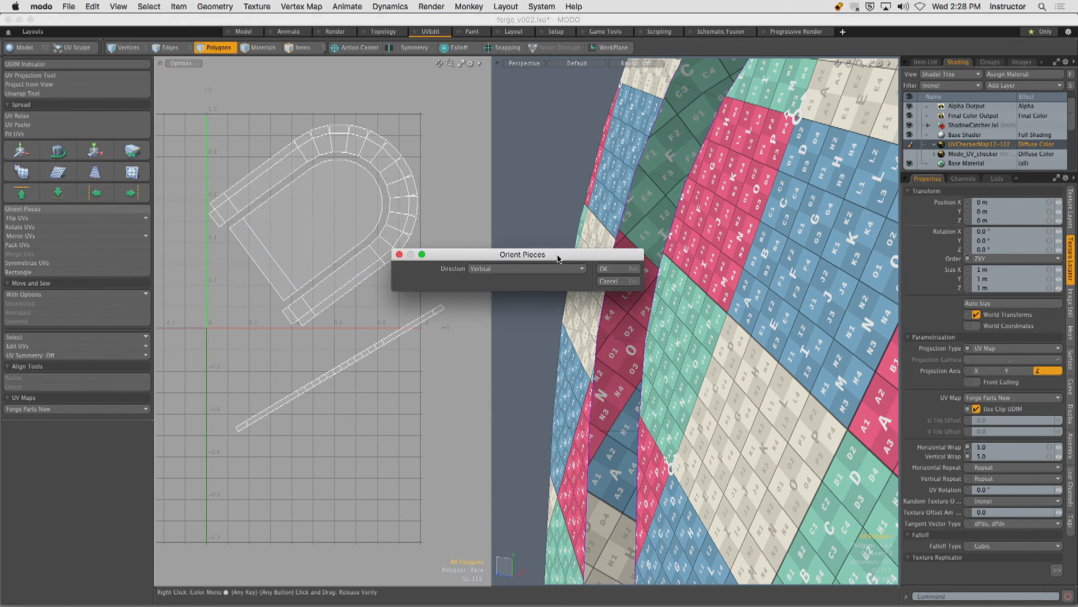
pyautogui.click(621, 269)
pyautogui.click(338, 330)
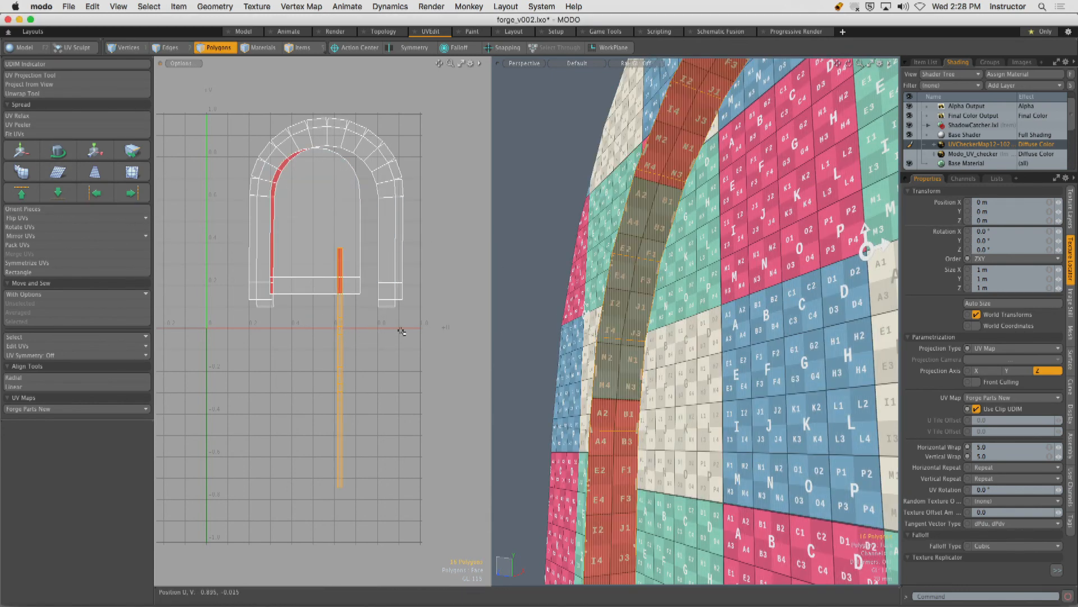
pyautogui.press('w')
pyautogui.moveTo(392, 305); pyautogui.dragTo(466, 207)
pyautogui.click(343, 228)
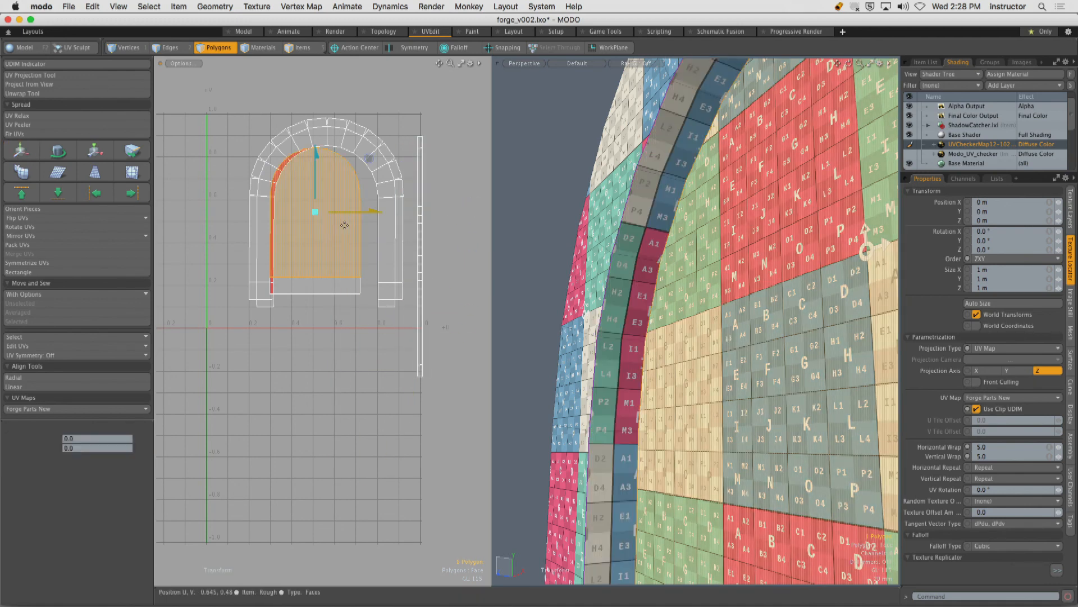
pyautogui.moveTo(337, 232); pyautogui.dragTo(350, 243)
pyautogui.press('q')
pyautogui.click(549, 171)
pyautogui.keyDown('ctrl'); pyautogui.keyDown('alt'); pyautogui.moveTo(673, 206); pyautogui.dragTo(644, 242); pyautogui.keyUp('alt'); pyautogui.keyUp('ctrl')
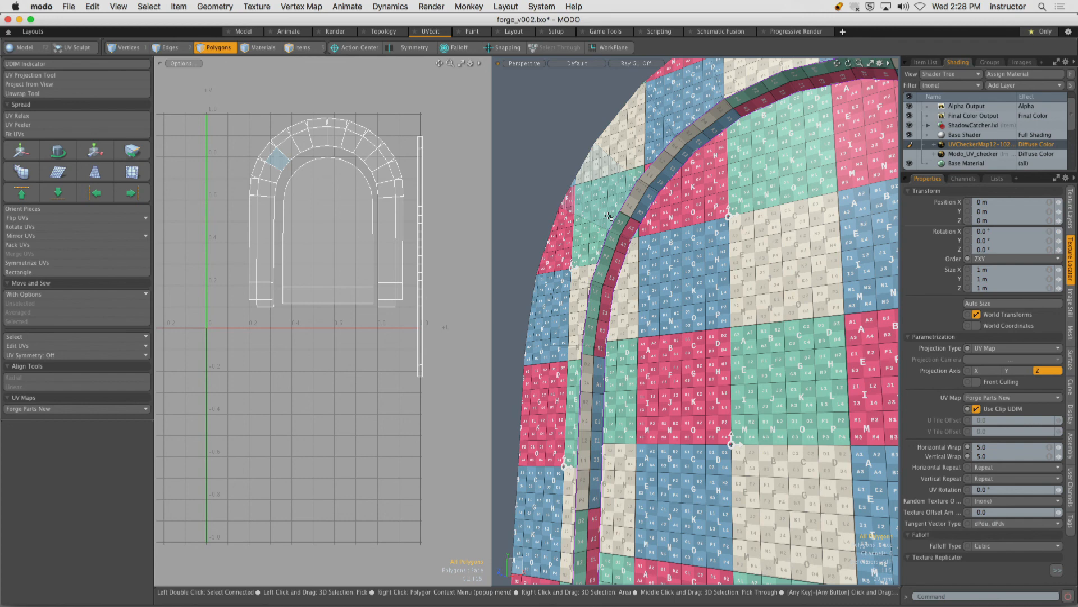
# Select the whole right arch piece and hide it.
pyautogui.scroll(-5, 609, 216)
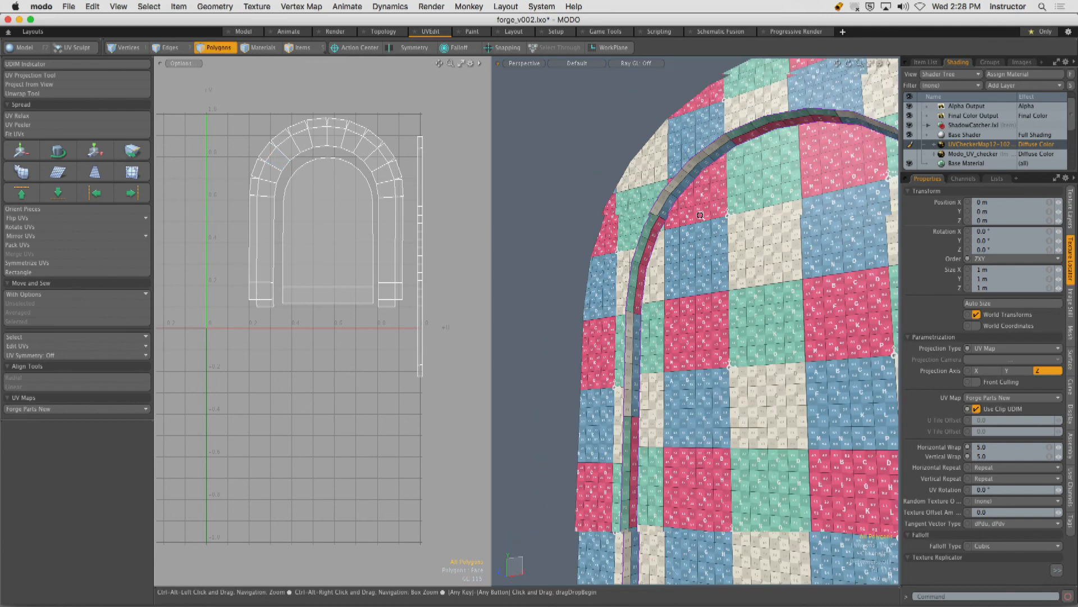
pyautogui.click(736, 257)
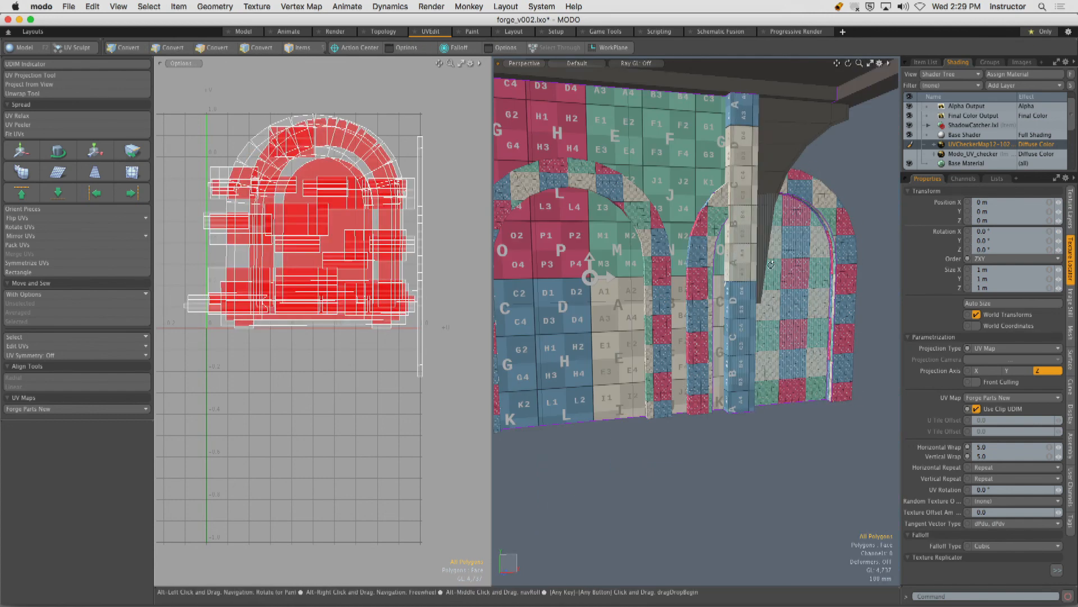
pyautogui.press('1')
pyautogui.press('3')
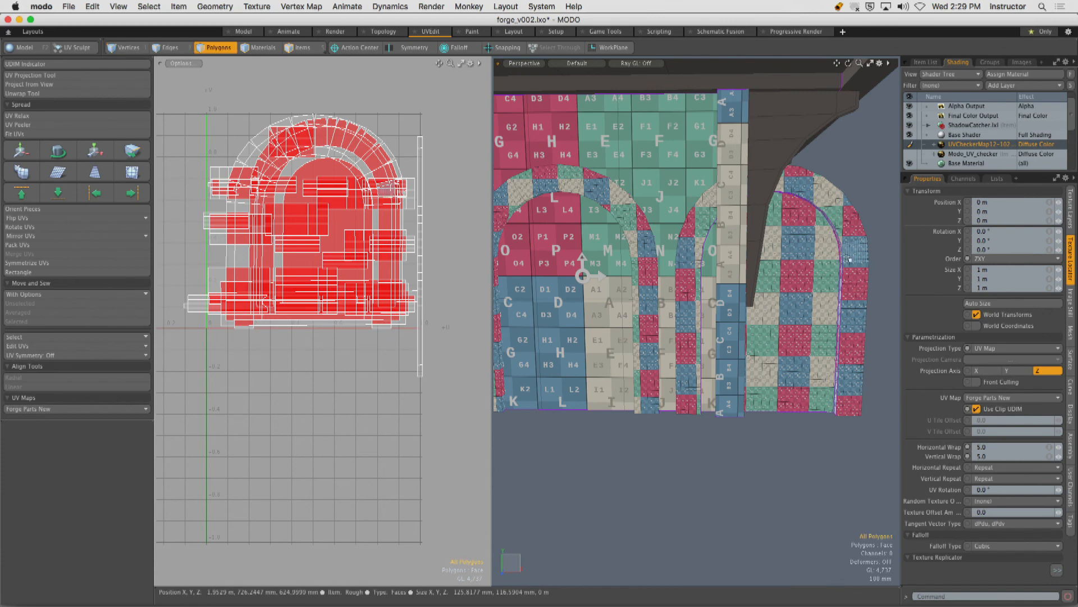
pyautogui.doubleClick(841, 257)
pyautogui.press('h')
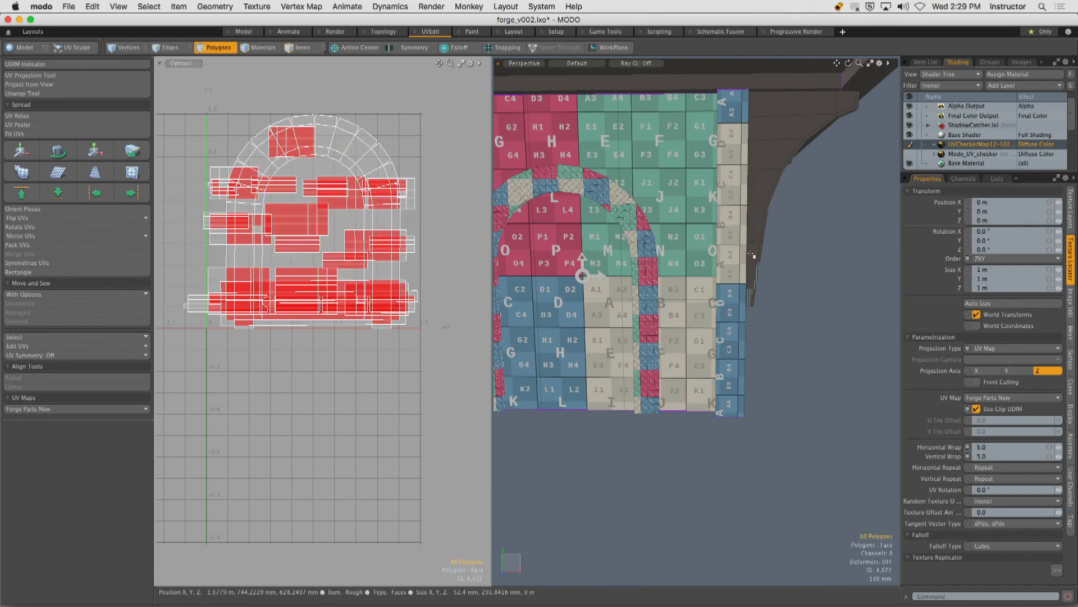
# Select the left arch UV island and move it further left.
pyautogui.keyDown('alt'); pyautogui.moveTo(378, 150); pyautogui.dragTo(414, 173); pyautogui.keyUp('alt')
pyautogui.scroll(-3, 414, 172)
pyautogui.click(414, 173)
pyautogui.doubleClick(414, 172)
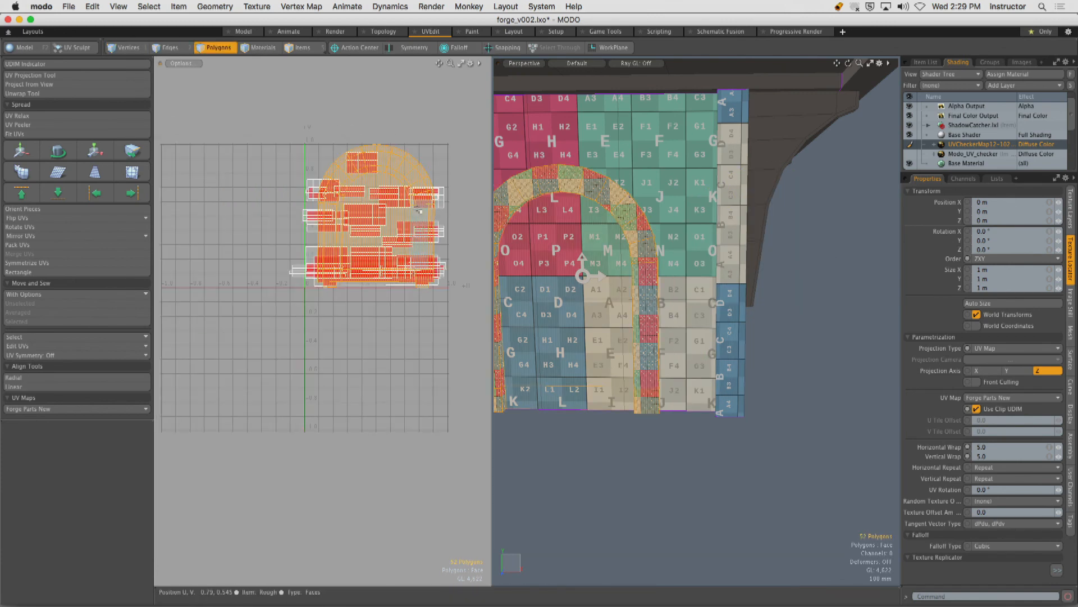
pyautogui.press('w')
pyautogui.moveTo(434, 219); pyautogui.dragTo(290, 216)
pyautogui.press('q')
pyautogui.click(313, 147)
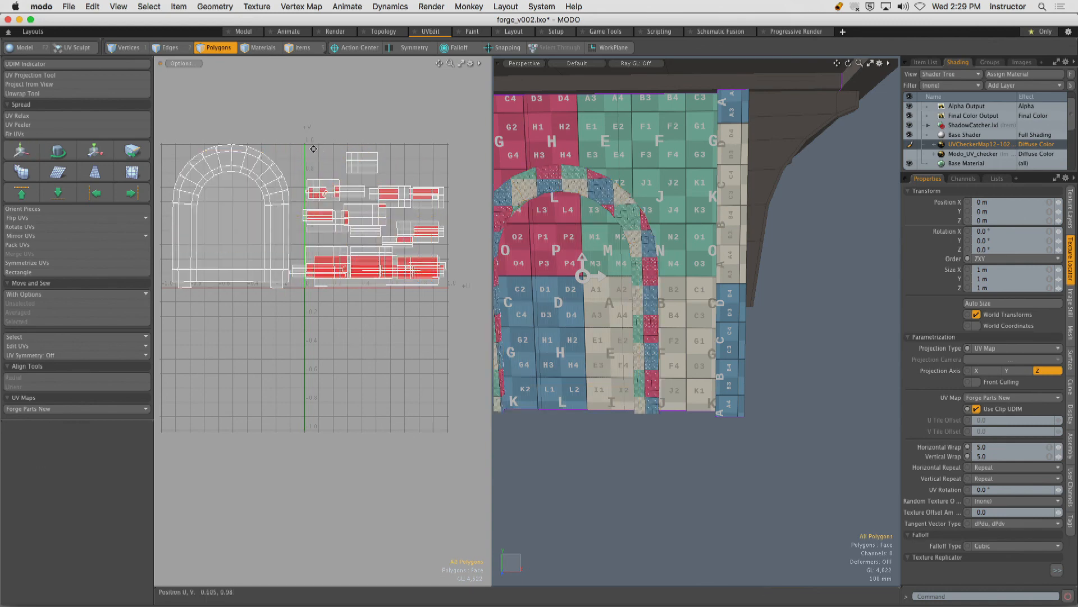
pyautogui.keyDown('alt'); pyautogui.moveTo(313, 147); pyautogui.dragTo(395, 147); pyautogui.keyUp('alt')
pyautogui.keyDown('ctrl'); pyautogui.keyDown('alt'); pyautogui.moveTo(300, 172); pyautogui.dragTo(354, 176); pyautogui.keyUp('alt'); pyautogui.keyUp('ctrl')
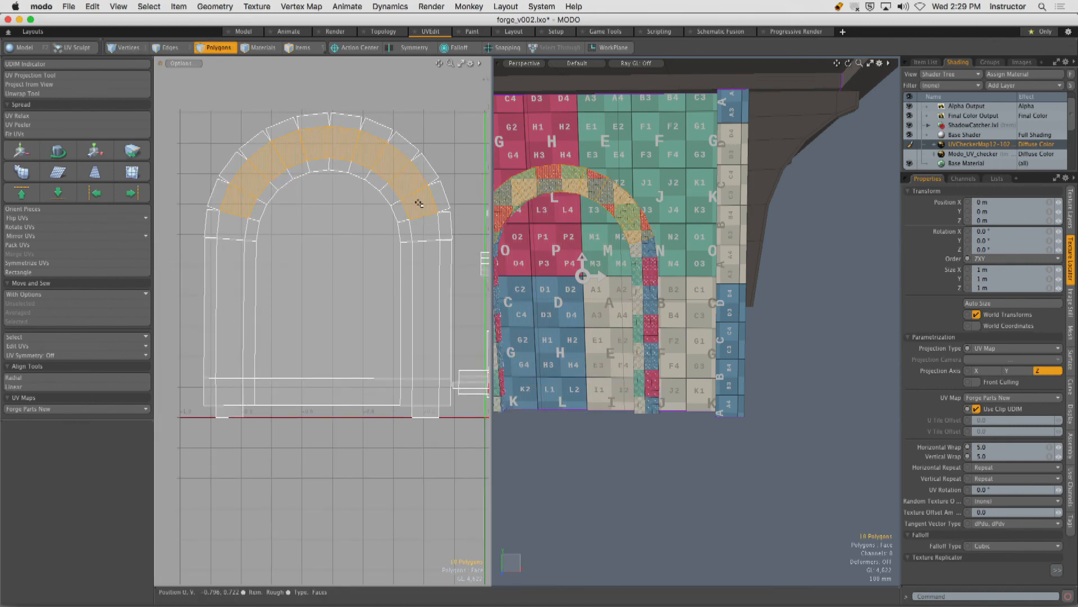
# Select the curved wooden bracket, hide everything unselected with Shift+H, and fit it to view.
pyautogui.keyDown('alt'); pyautogui.moveTo(693, 210); pyautogui.dragTo(651, 196); pyautogui.keyUp('alt')
pyautogui.doubleClick(650, 170)
pyautogui.hotkey('shift', 'h')
pyautogui.hotkey('shift', 'a')
pyautogui.scroll(-2, 654, 198)
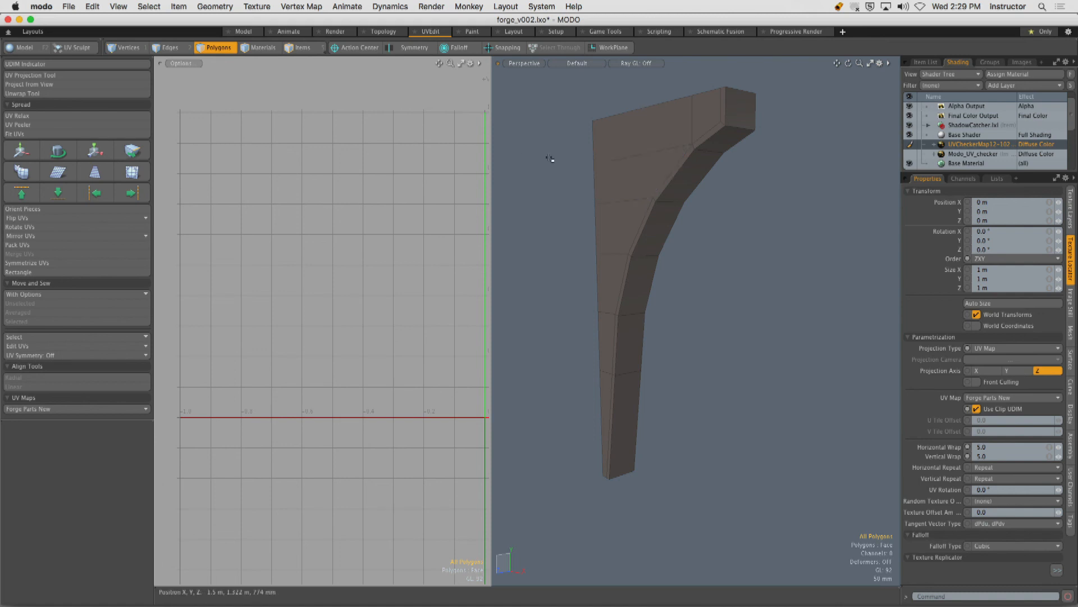
# Paint-select the bracket's underside and side faces, adding the narrow end face and bevel faces.
pyautogui.keyDown('alt'); pyautogui.moveTo(765, 202); pyautogui.dragTo(744, 187); pyautogui.keyUp('alt')
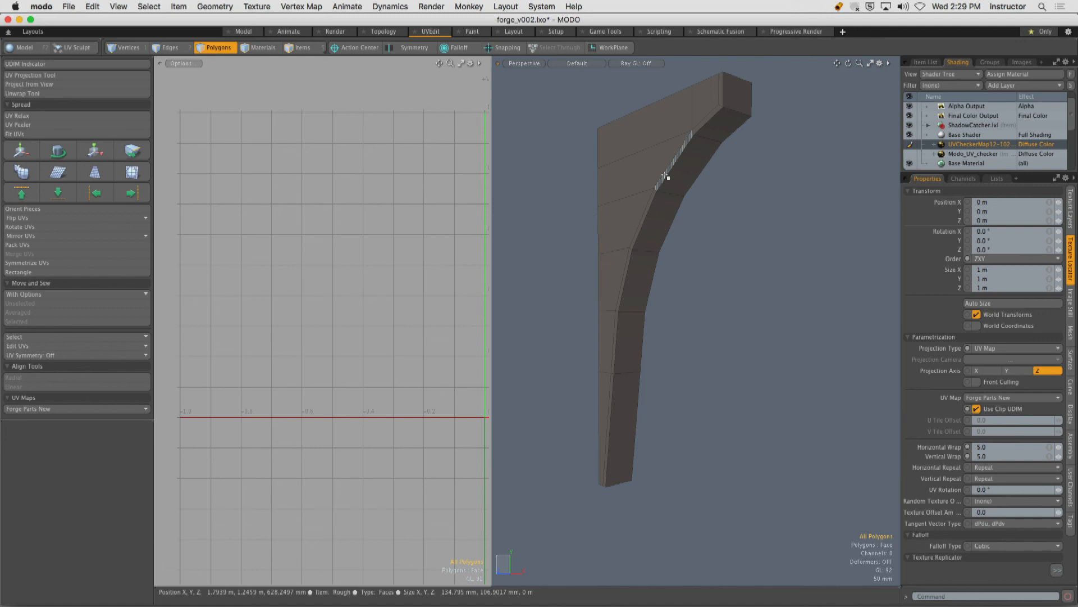
pyautogui.moveTo(729, 115)
pyautogui.mouseDown()
pyautogui.moveTo(649, 253)
pyautogui.moveTo(618, 483)
pyautogui.mouseUp()
pyautogui.keyDown('alt'); pyautogui.moveTo(685, 360); pyautogui.dragTo(539, 266); pyautogui.keyUp('alt')
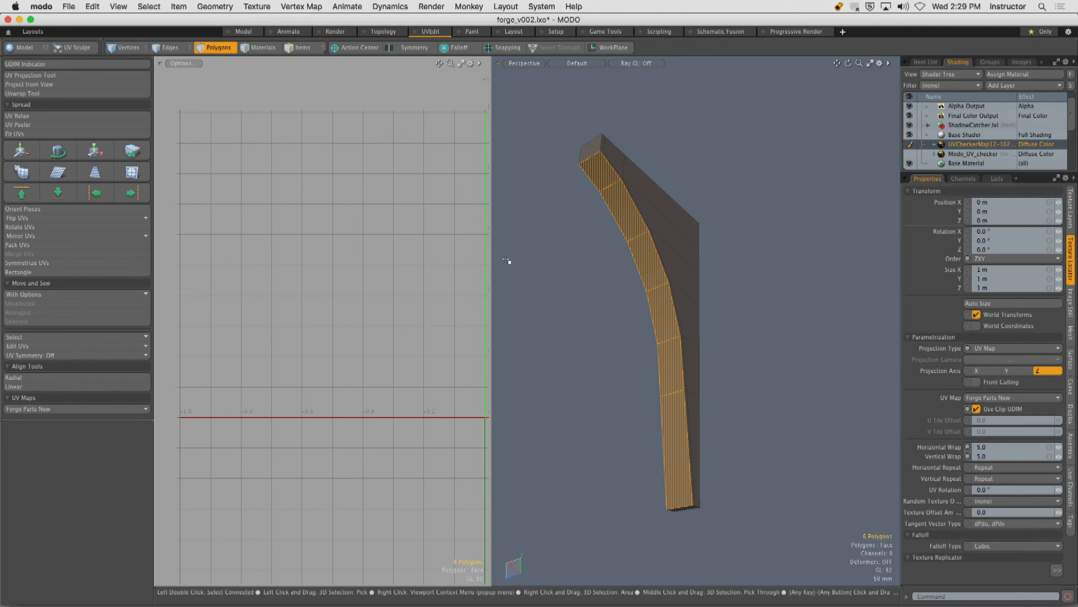
pyautogui.keyDown('alt'); pyautogui.moveTo(584, 231); pyautogui.dragTo(778, 275); pyautogui.keyUp('alt')
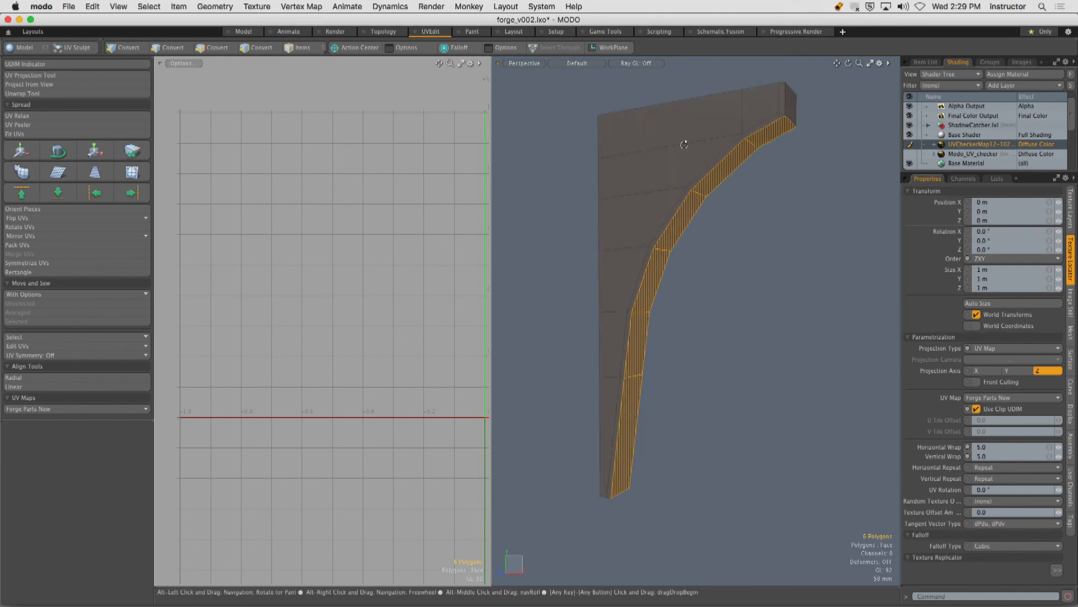
pyautogui.moveTo(684, 145)
pyautogui.keyDown('alt'); pyautogui.mouseDown()
pyautogui.moveTo(775, 125)
pyautogui.moveTo(721, 145)
pyautogui.moveTo(615, 310)
pyautogui.moveTo(627, 422)
pyautogui.moveTo(682, 332)
pyautogui.moveTo(653, 313)
pyautogui.moveTo(609, 152)
pyautogui.moveTo(715, 243)
pyautogui.moveTo(686, 181)
pyautogui.mouseUp(); pyautogui.keyUp('alt')
pyautogui.keyDown('alt'); pyautogui.moveTo(750, 168); pyautogui.dragTo(736, 154); pyautogui.keyUp('alt')
pyautogui.scroll(3, 742, 152)
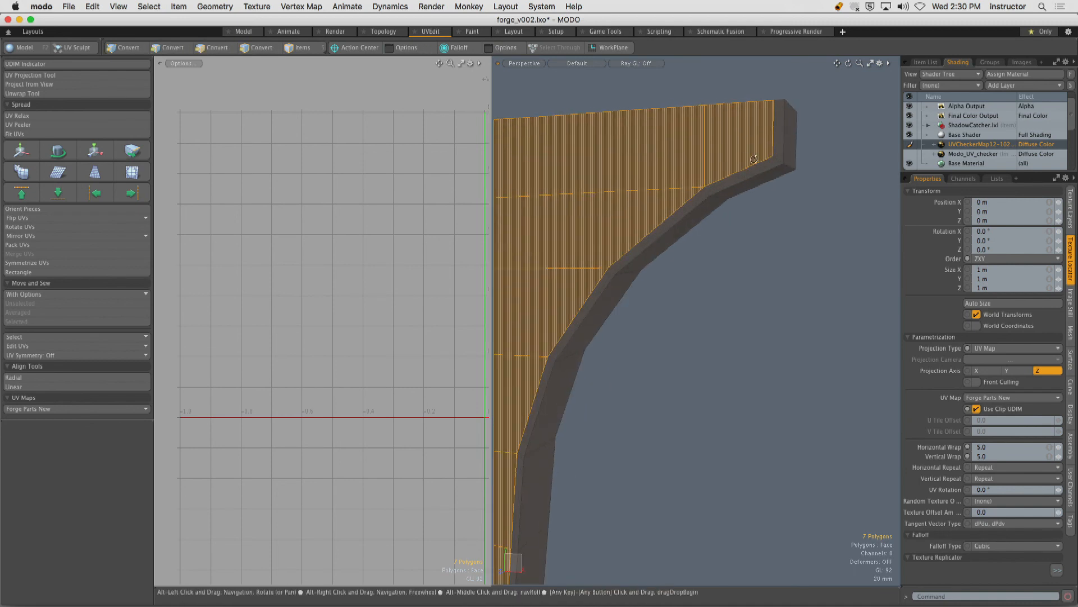
pyautogui.keyDown('shift'); pyautogui.click(773, 157); pyautogui.keyUp('shift')
pyautogui.keyDown('shift'); pyautogui.click(713, 190); pyautogui.keyUp('shift')
pyautogui.keyDown('shift'); pyautogui.click(692, 206); pyautogui.keyUp('shift')
pyautogui.keyDown('alt'); pyautogui.keyDown('shift'); pyautogui.moveTo(584, 303); pyautogui.dragTo(608, 235); pyautogui.keyUp('shift'); pyautogui.keyUp('alt')
# Loop-select the bevel faces and add the lower side, top and side faces to the selection.
pyautogui.doubleClick(677, 161)
pyautogui.click(679, 156)
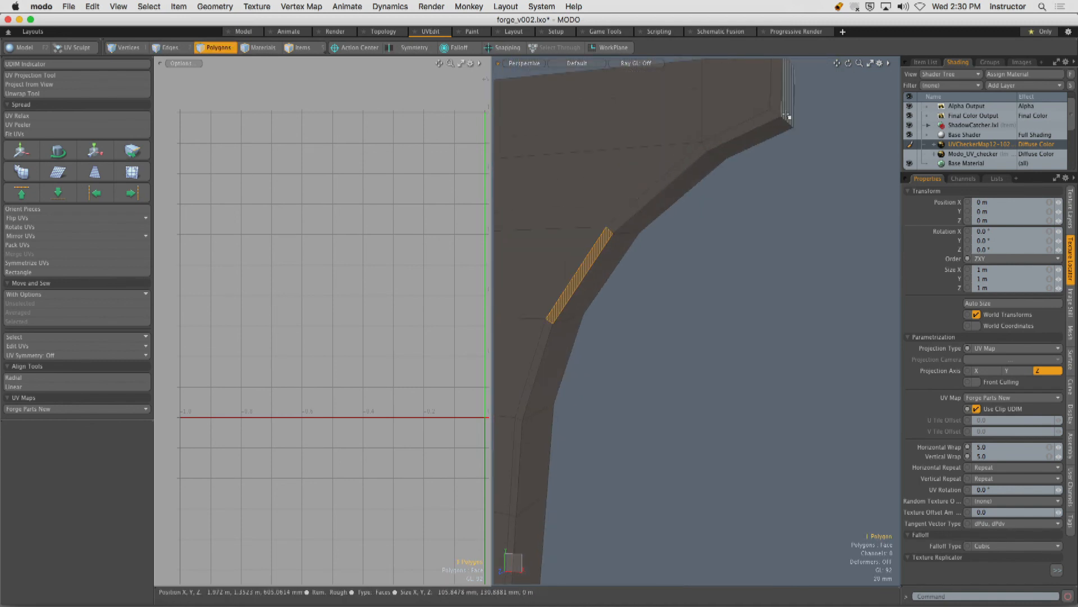
pyautogui.moveTo(777, 108); pyautogui.dragTo(770, 117)
pyautogui.press('l')
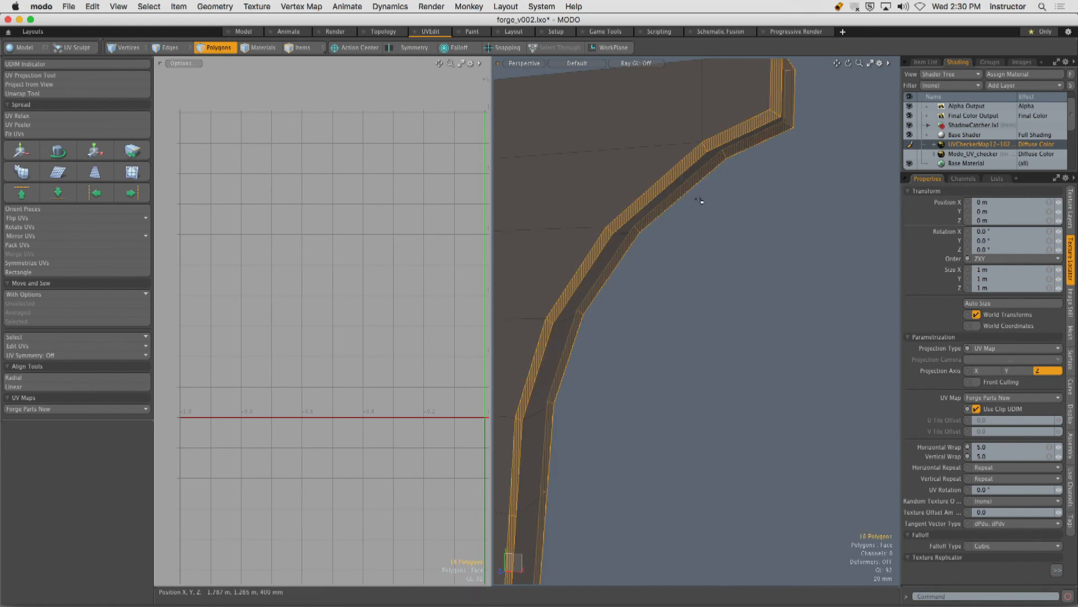
pyautogui.moveTo(729, 181)
pyautogui.keyDown('ctrl'); pyautogui.keyDown('alt'); pyautogui.mouseDown()
pyautogui.moveTo(685, 191)
pyautogui.moveTo(646, 156)
pyautogui.moveTo(585, 159)
pyautogui.moveTo(706, 188)
pyautogui.moveTo(760, 154)
pyautogui.moveTo(605, 315)
pyautogui.moveTo(616, 419)
pyautogui.mouseUp(); pyautogui.keyUp('alt'); pyautogui.keyUp('ctrl')
pyautogui.moveTo(663, 315)
pyautogui.keyDown('alt'); pyautogui.mouseDown()
pyautogui.moveTo(684, 293)
pyautogui.moveTo(583, 225)
pyautogui.moveTo(654, 171)
pyautogui.mouseUp(); pyautogui.keyUp('alt')
pyautogui.moveTo(574, 153)
pyautogui.keyDown('shift'); pyautogui.mouseDown()
pyautogui.moveTo(717, 183)
pyautogui.moveTo(751, 326)
pyautogui.moveTo(749, 411)
pyautogui.moveTo(733, 328)
pyautogui.moveTo(650, 284)
pyautogui.moveTo(624, 284)
pyautogui.moveTo(750, 267)
pyautogui.moveTo(769, 283)
pyautogui.mouseUp(); pyautogui.keyUp('shift')
# Unwrap the selected bracket faces with the Unwrap Tool and drop the tool.
pyautogui.click(71, 94)
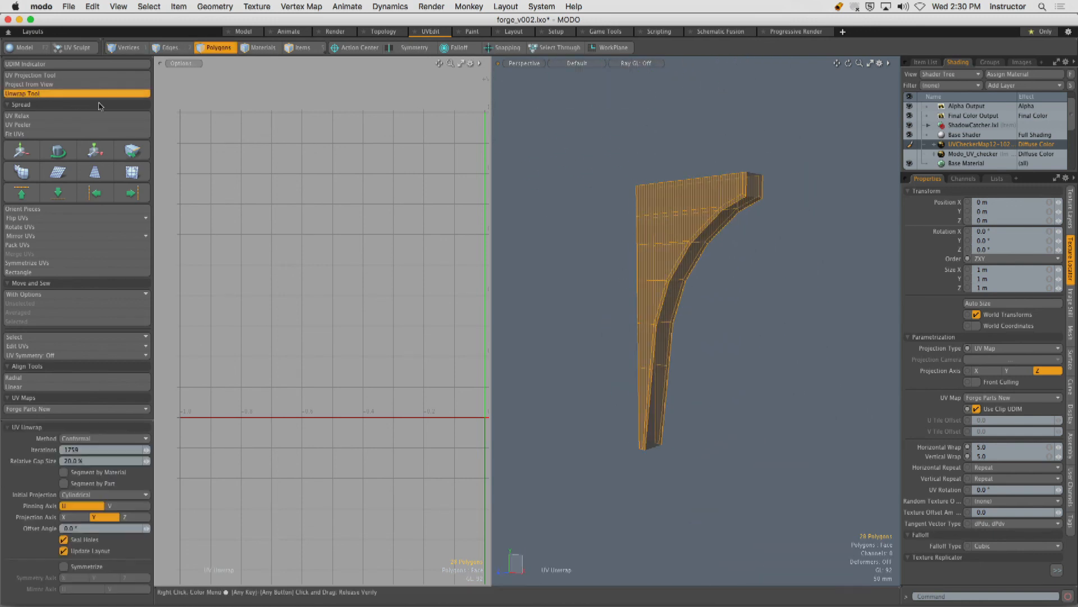
pyautogui.click(370, 224)
pyautogui.keyDown('alt'); pyautogui.moveTo(419, 244); pyautogui.dragTo(217, 233); pyautogui.keyUp('alt')
pyautogui.keyDown('alt'); pyautogui.moveTo(380, 238); pyautogui.dragTo(356, 235); pyautogui.keyUp('alt')
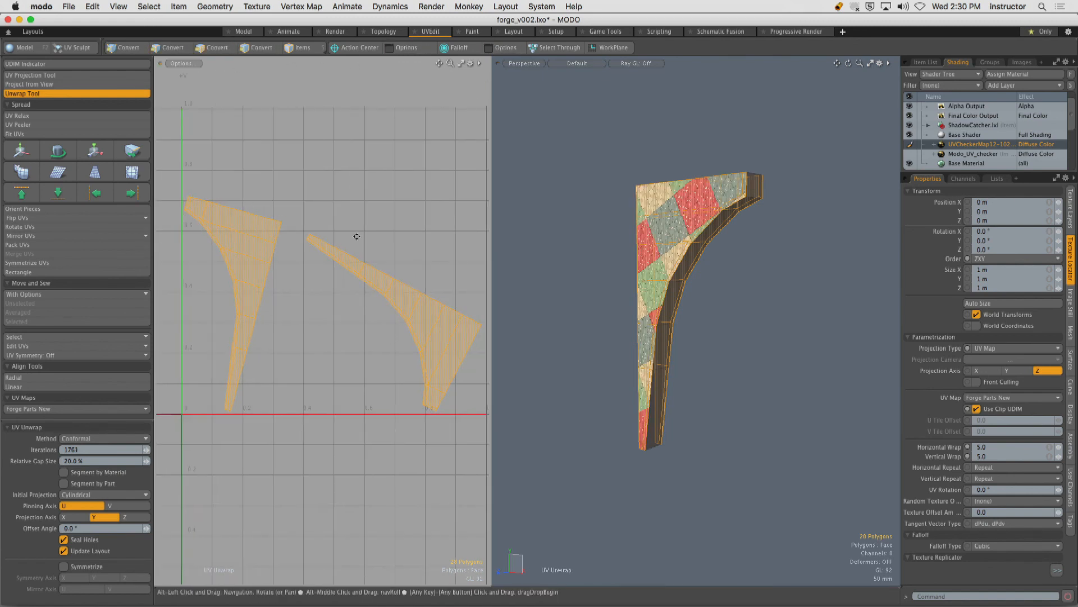
pyautogui.press('Escape')
# Paint-select the curved side polygons down the checker-textured bracket.
pyautogui.keyDown('alt'); pyautogui.moveTo(738, 197); pyautogui.dragTo(702, 177); pyautogui.keyUp('alt')
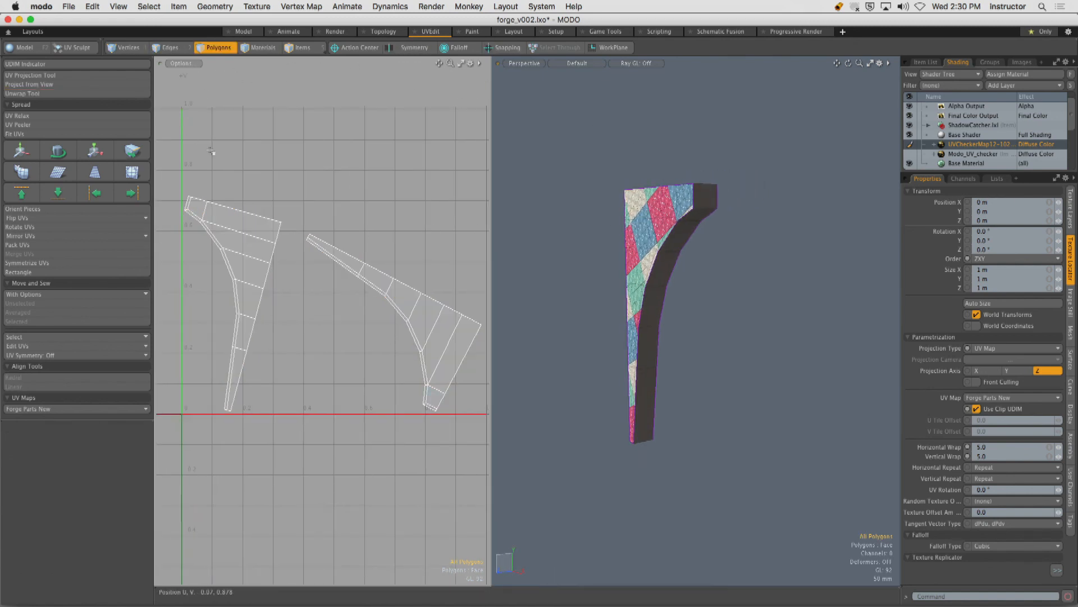
pyautogui.moveTo(638, 217)
pyautogui.keyDown('alt'); pyautogui.mouseDown()
pyautogui.moveTo(682, 246)
pyautogui.moveTo(759, 255)
pyautogui.moveTo(689, 171)
pyautogui.moveTo(609, 376)
pyautogui.moveTo(602, 427)
pyautogui.mouseUp(); pyautogui.keyUp('alt')
pyautogui.keyDown('alt'); pyautogui.keyDown('shift'); pyautogui.moveTo(625, 351); pyautogui.dragTo(639, 144); pyautogui.keyUp('shift'); pyautogui.keyUp('alt')
pyautogui.moveTo(619, 255)
pyautogui.keyDown('shift'); pyautogui.mouseDown()
pyautogui.moveTo(611, 426)
pyautogui.moveTo(621, 298)
pyautogui.moveTo(654, 188)
pyautogui.moveTo(639, 294)
pyautogui.moveTo(658, 297)
pyautogui.mouseUp(); pyautogui.keyUp('shift')
pyautogui.keyDown('alt'); pyautogui.keyDown('shift'); pyautogui.moveTo(657, 298); pyautogui.dragTo(618, 424); pyautogui.keyUp('shift'); pyautogui.keyUp('alt')
pyautogui.keyDown('alt'); pyautogui.moveTo(618, 424); pyautogui.dragTo(655, 420); pyautogui.keyUp('alt')
# Unwrap the curved side faces and move the resulting profile island up and right.
pyautogui.click(58, 94)
pyautogui.click(357, 213)
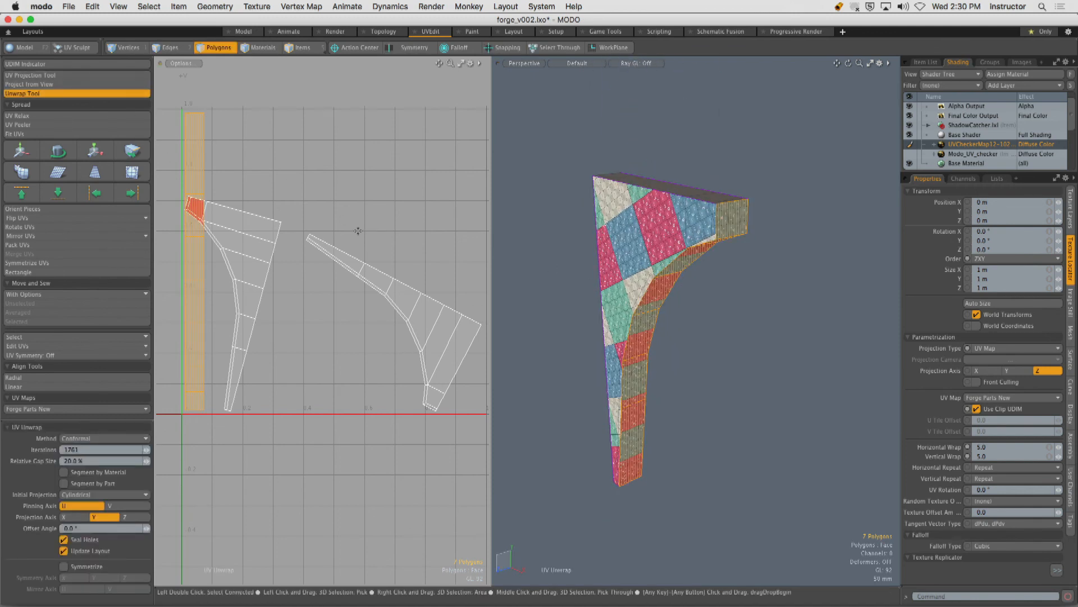
pyautogui.press('q')
pyautogui.click(274, 210)
pyautogui.keyDown('alt'); pyautogui.keyDown('shift'); pyautogui.moveTo(274, 210); pyautogui.dragTo(290, 207); pyautogui.keyUp('shift'); pyautogui.keyUp('alt')
pyautogui.doubleClick(285, 227)
pyautogui.press('w')
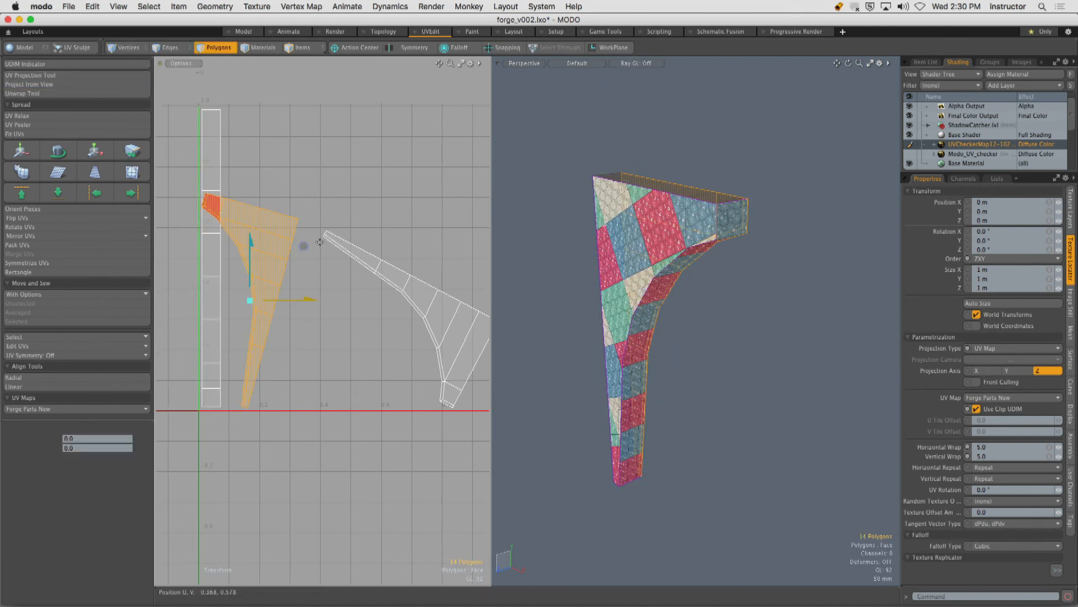
pyautogui.moveTo(301, 246); pyautogui.dragTo(342, 169)
pyautogui.press('q')
pyautogui.click(342, 169)
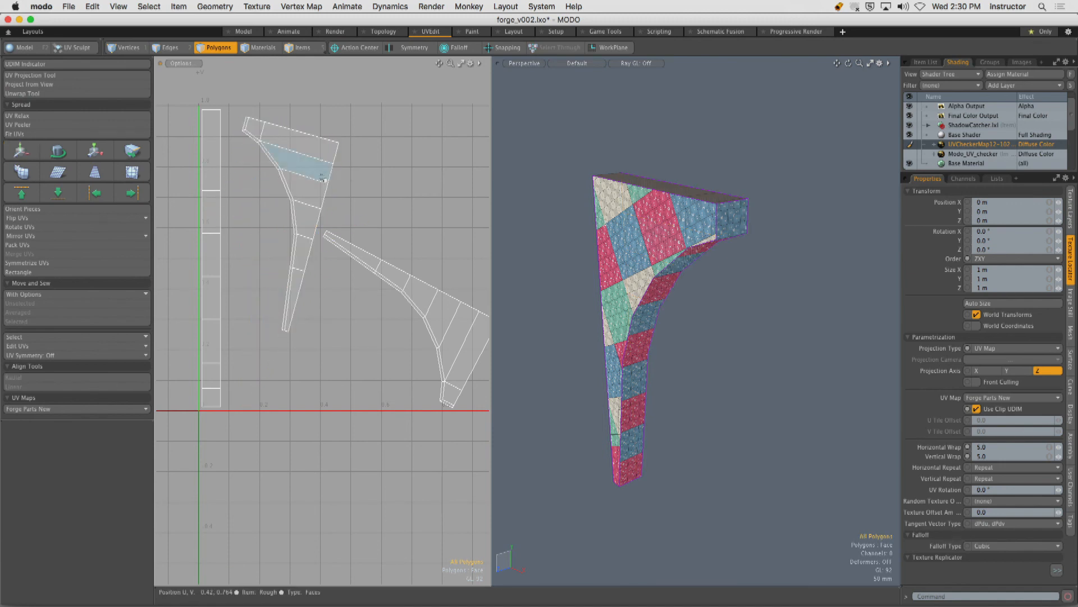
# Orient the profile island and the small strip island vertically with Orient Pieces.
pyautogui.doubleClick(320, 179)
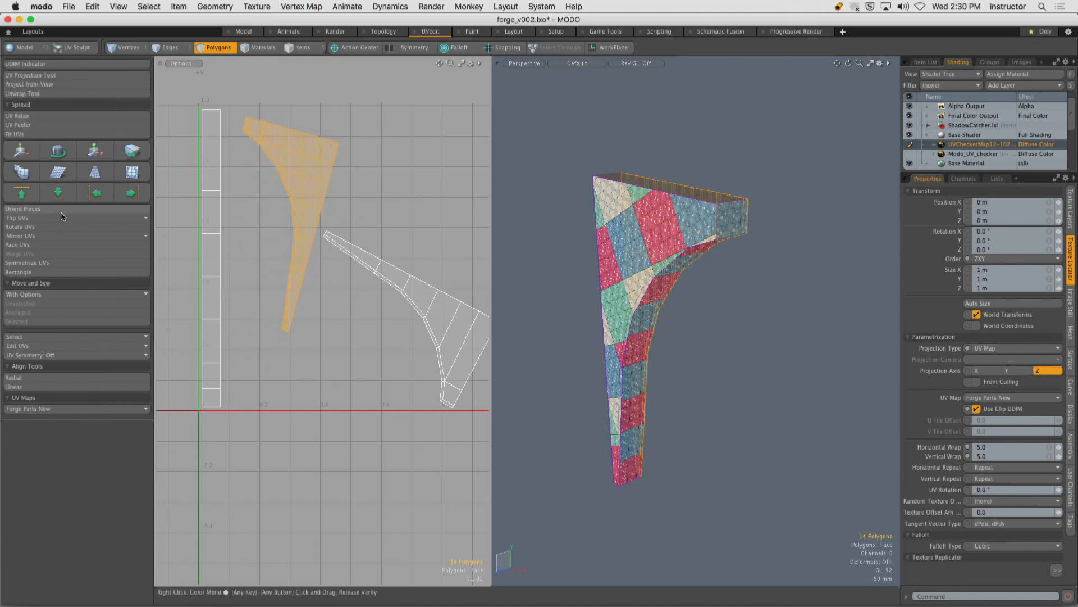
pyautogui.click(98, 210)
pyautogui.click(604, 268)
pyautogui.click(348, 193)
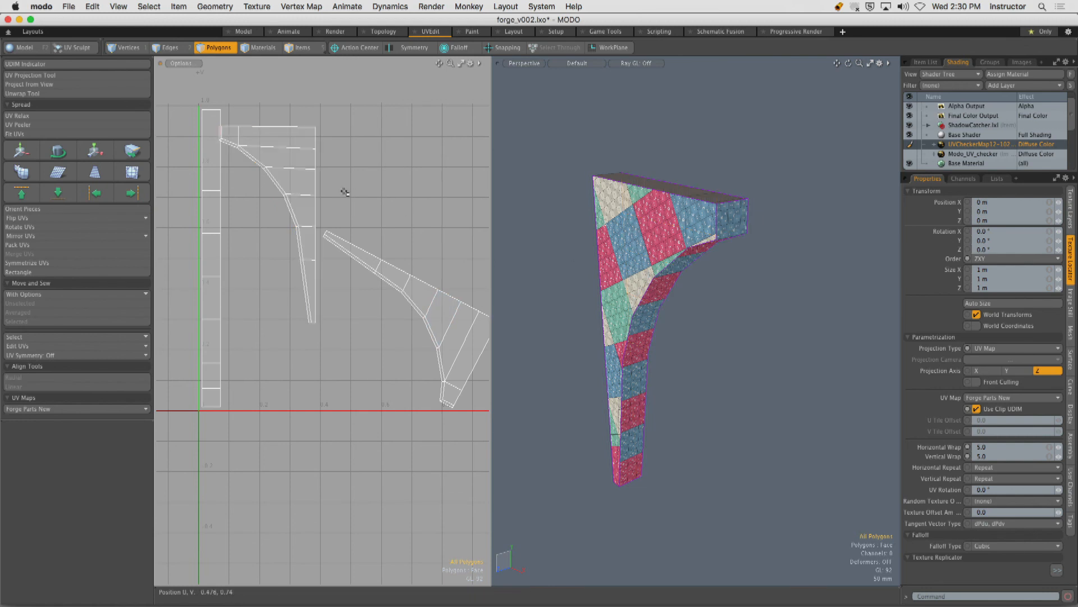
pyautogui.doubleClick(369, 264)
pyautogui.press(']')
pyautogui.click(23, 209)
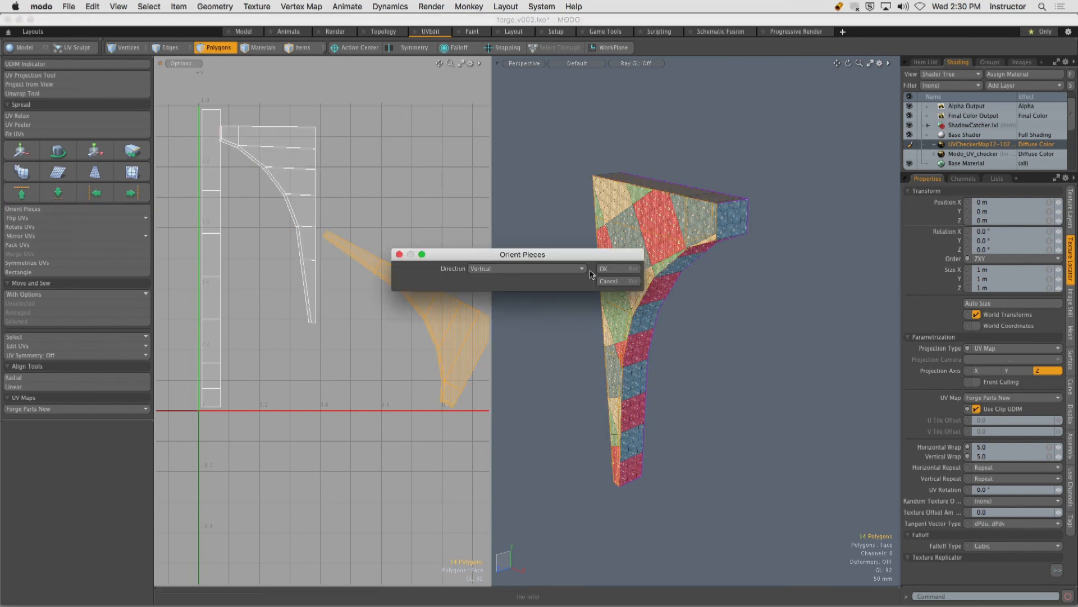
pyautogui.click(618, 271)
# Rotate the bracket island about 180° and move it up beside the other profile island.
pyautogui.press('e')
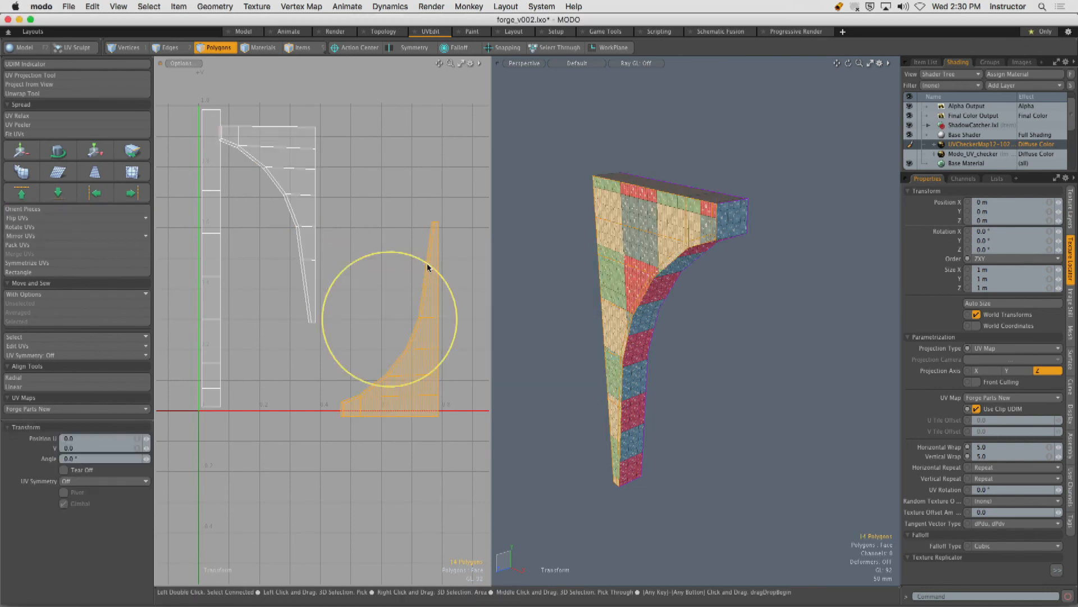
pyautogui.keyDown('ctrl'); pyautogui.moveTo(410, 256); pyautogui.dragTo(370, 377); pyautogui.keyUp('ctrl')
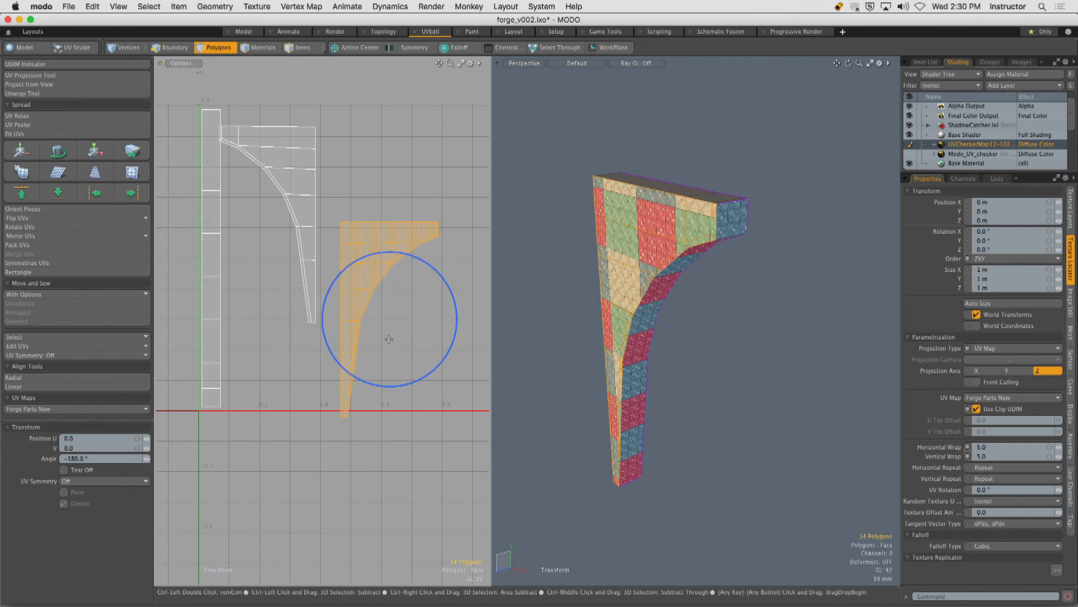
pyautogui.press('q')
pyautogui.click(361, 208)
pyautogui.doubleClick(367, 236)
pyautogui.press('w')
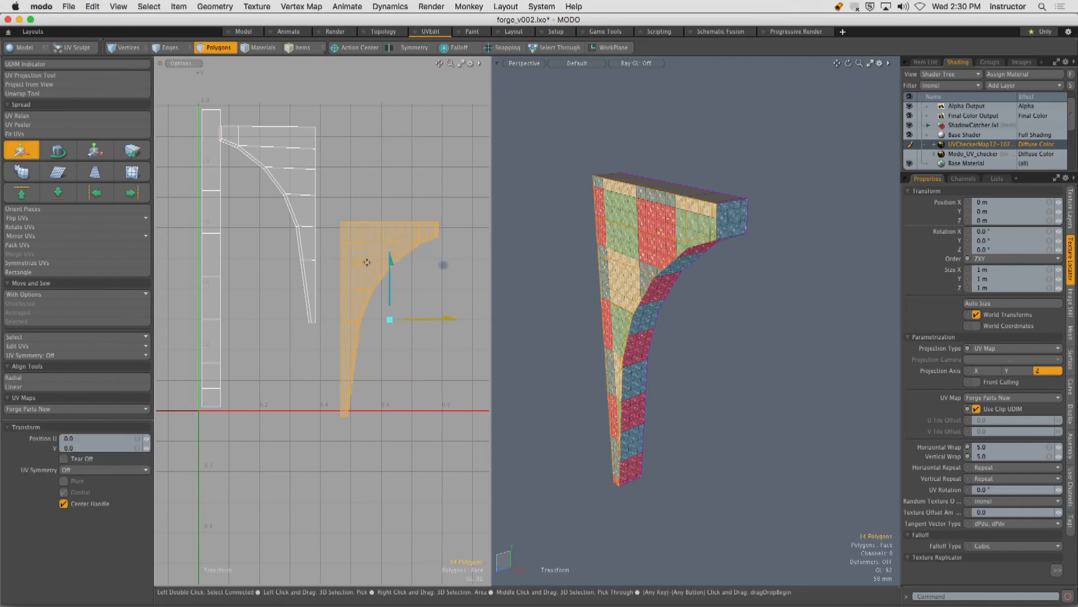
pyautogui.moveTo(367, 236); pyautogui.dragTo(374, 143)
pyautogui.press('q')
pyautogui.click(357, 106)
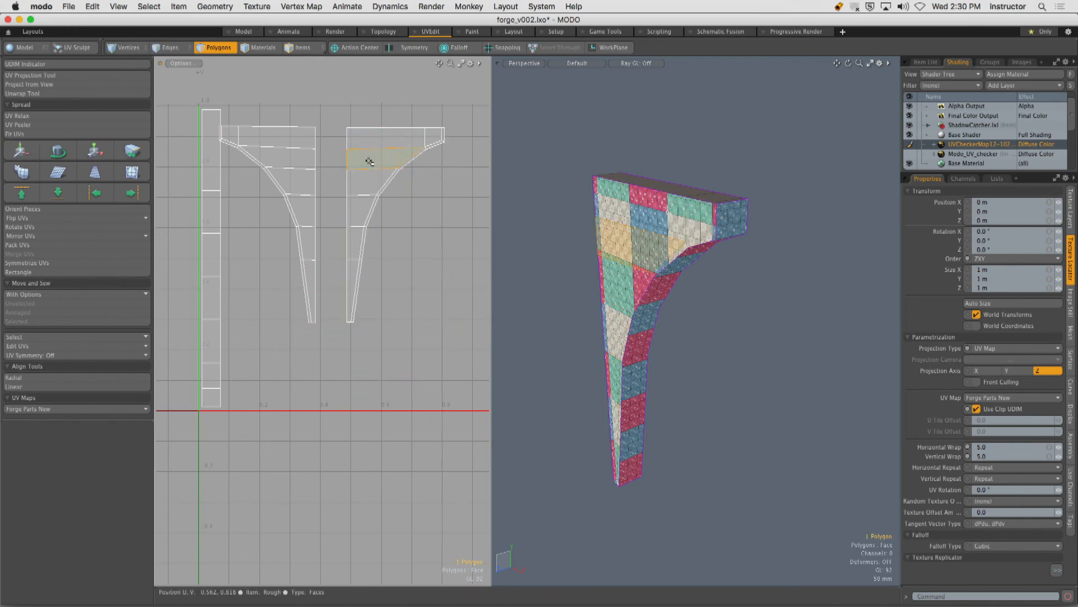
pyautogui.doubleClick(368, 162)
pyautogui.keyDown('alt'); pyautogui.moveTo(650, 246); pyautogui.dragTo(702, 223); pyautogui.keyUp('alt')
pyautogui.scroll(3, 649, 236)
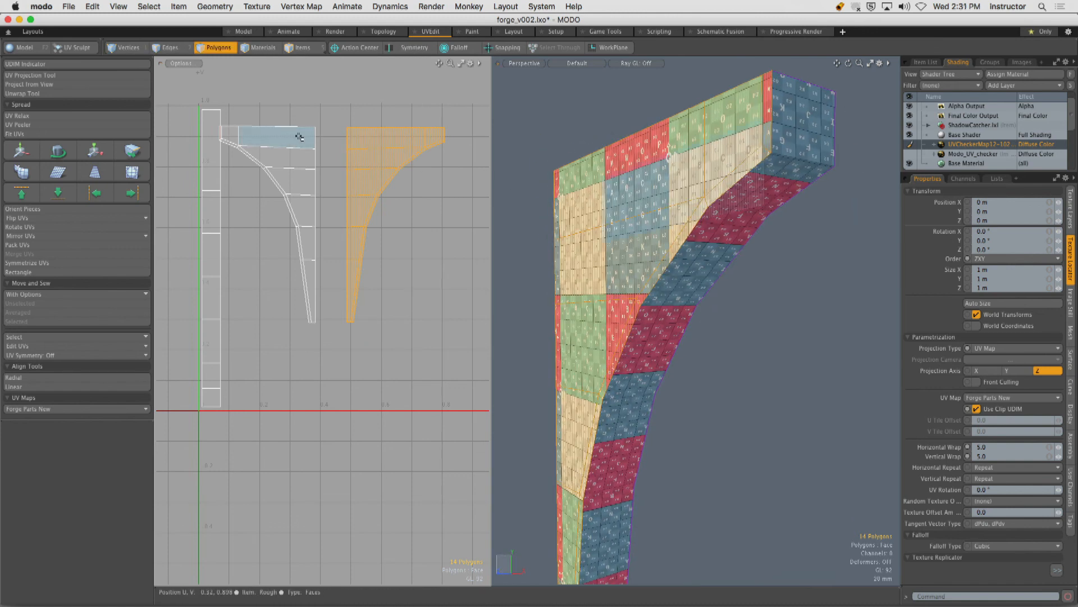
pyautogui.press('Escape')
# Inspect the curve seam by selecting an edge in Edges mode.
pyautogui.keyDown('ctrl'); pyautogui.keyDown('alt'); pyautogui.moveTo(223, 154); pyautogui.dragTo(328, 207); pyautogui.keyUp('alt'); pyautogui.keyUp('ctrl')
pyautogui.press('2')
pyautogui.click(288, 164)
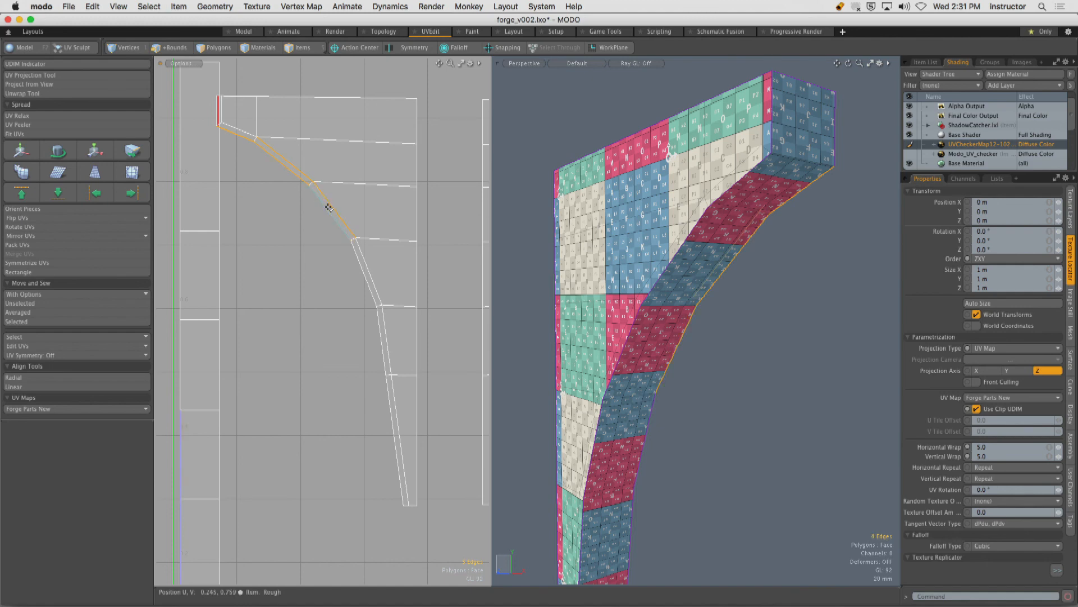
pyautogui.keyDown('alt'); pyautogui.moveTo(669, 290); pyautogui.dragTo(585, 279); pyautogui.keyUp('alt')
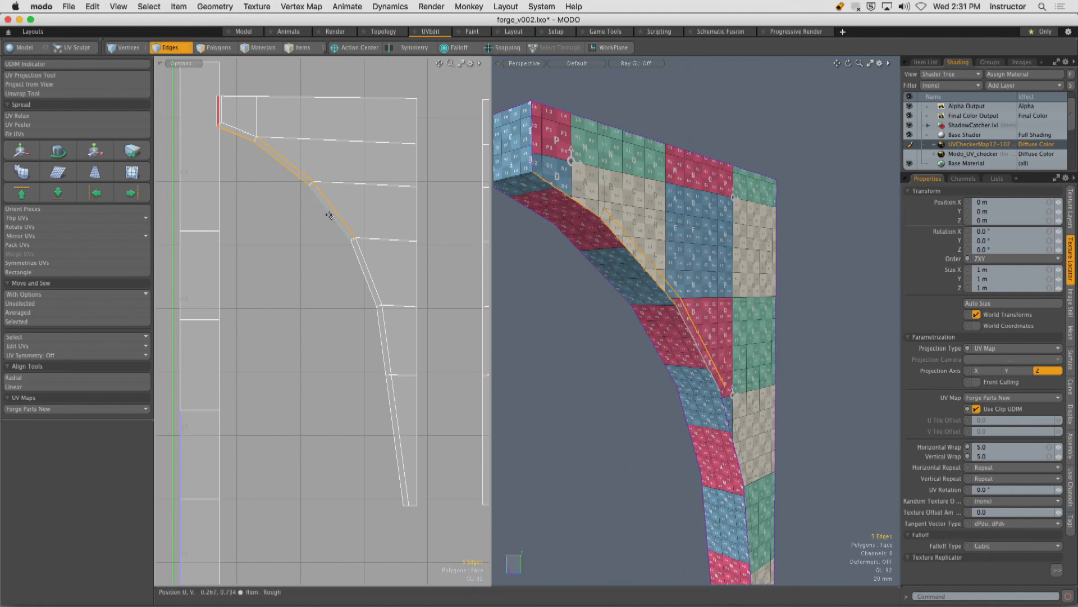
pyautogui.click(301, 214)
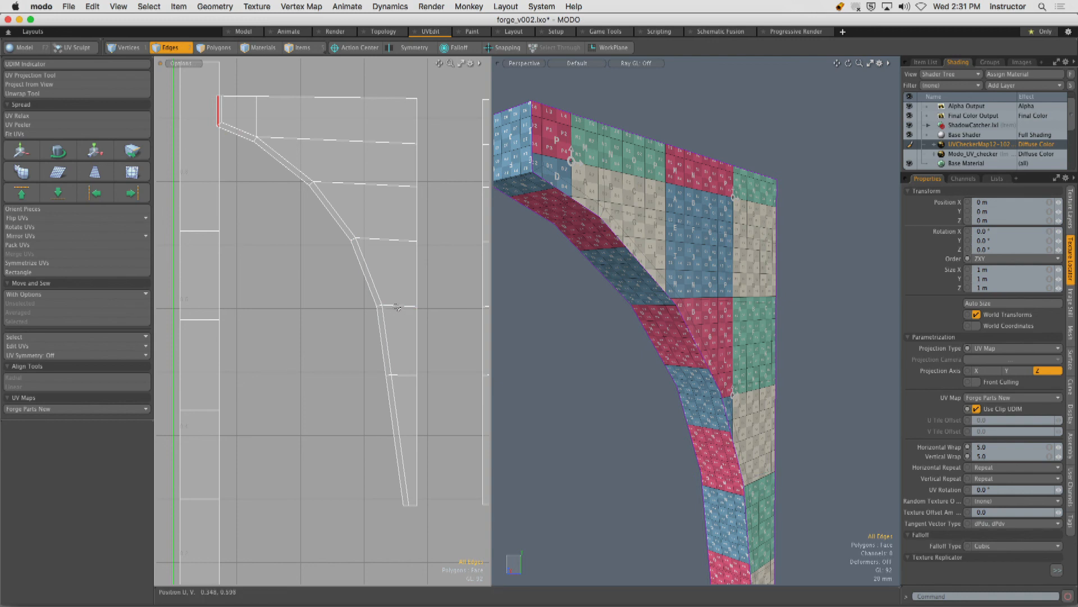
pyautogui.keyDown('ctrl'); pyautogui.keyDown('alt'); pyautogui.moveTo(357, 214); pyautogui.dragTo(345, 208); pyautogui.keyUp('alt'); pyautogui.keyUp('ctrl')
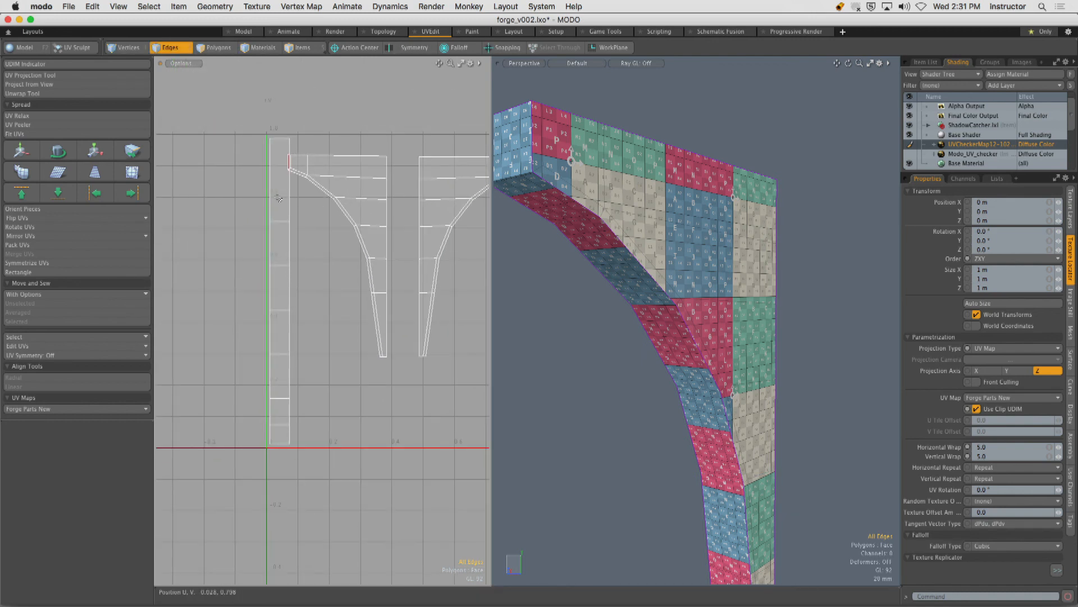
# Select the long UV strip island in Polygons mode and move it left along X.
pyautogui.press('3')
pyautogui.doubleClick(282, 201)
pyautogui.press('w')
pyautogui.moveTo(346, 294); pyautogui.dragTo(293, 294)
pyautogui.press('Escape')
pyautogui.press('Escape')
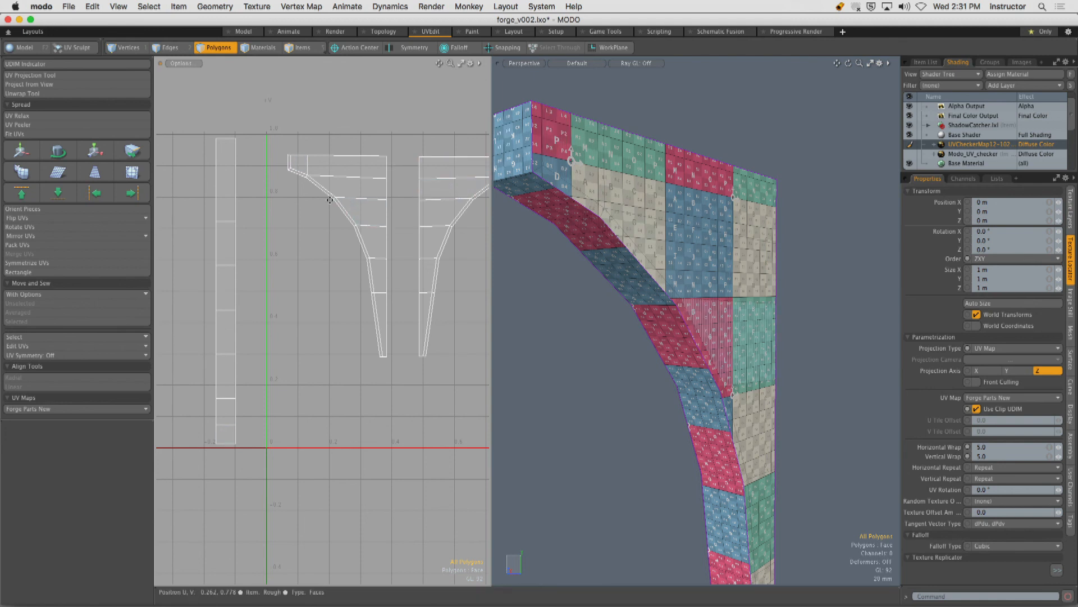
pyautogui.keyDown('alt'); pyautogui.keyDown('shift'); pyautogui.moveTo(261, 196); pyautogui.dragTo(345, 216); pyautogui.keyUp('shift'); pyautogui.keyUp('alt')
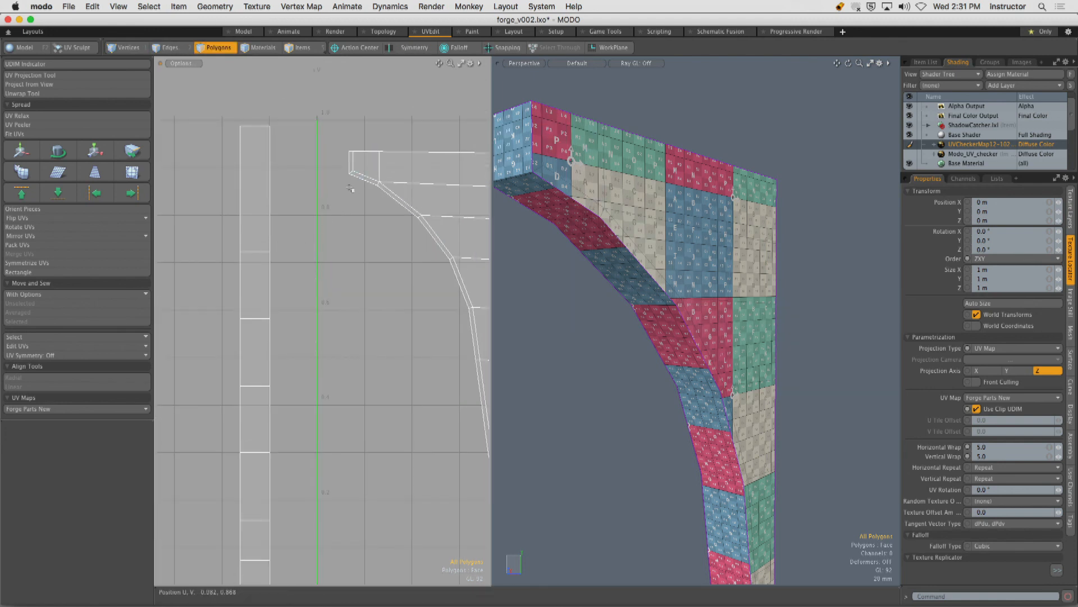
# Select the brace's seven-polygon bevel strip and try a rotation, then cancel it.
pyautogui.doubleClick(251, 220)
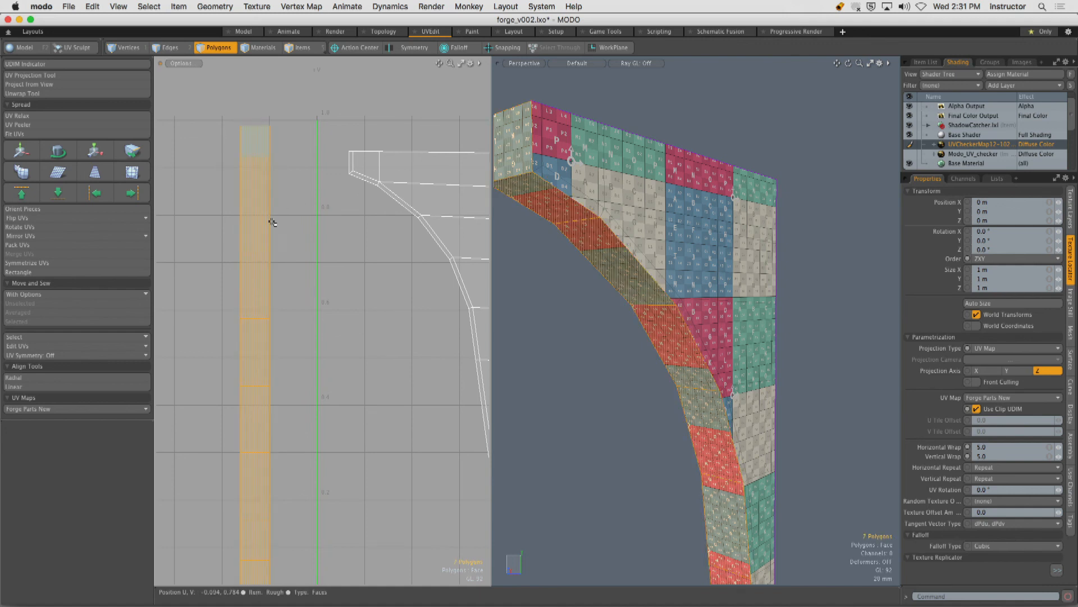
pyautogui.keyDown('alt'); pyautogui.keyDown('shift'); pyautogui.moveTo(298, 195); pyautogui.dragTo(263, 101); pyautogui.keyUp('shift'); pyautogui.keyUp('alt')
pyautogui.keyDown('ctrl'); pyautogui.keyDown('alt'); pyautogui.moveTo(299, 185); pyautogui.dragTo(318, 211); pyautogui.keyUp('alt'); pyautogui.keyUp('ctrl')
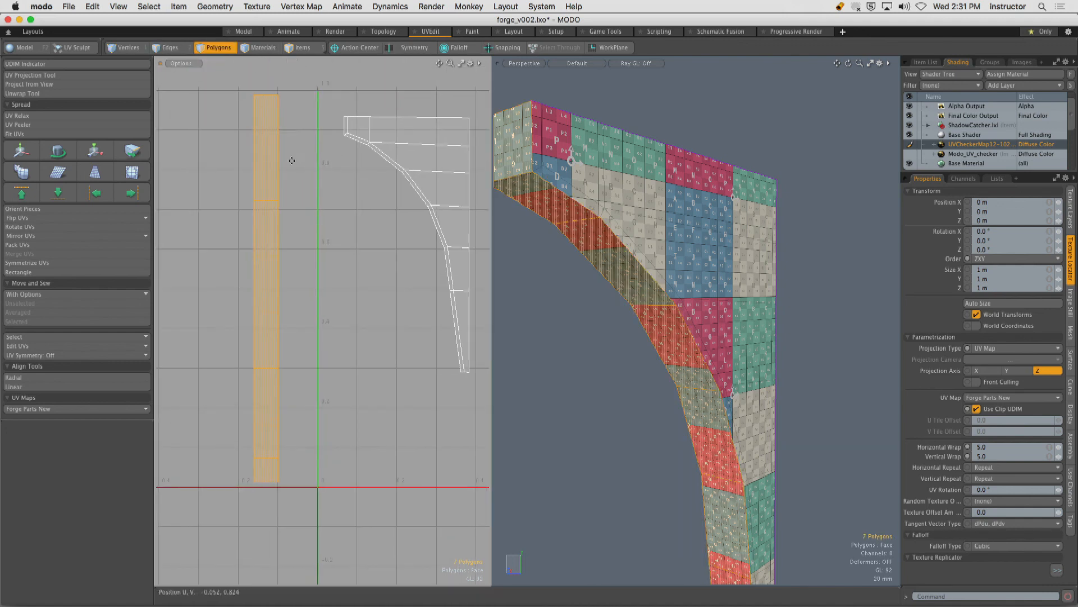
pyautogui.keyDown('ctrl'); pyautogui.keyDown('alt'); pyautogui.moveTo(286, 155); pyautogui.dragTo(298, 155); pyautogui.keyUp('alt'); pyautogui.keyUp('ctrl')
pyautogui.click(262, 150)
pyautogui.scroll(-2, 369, 153)
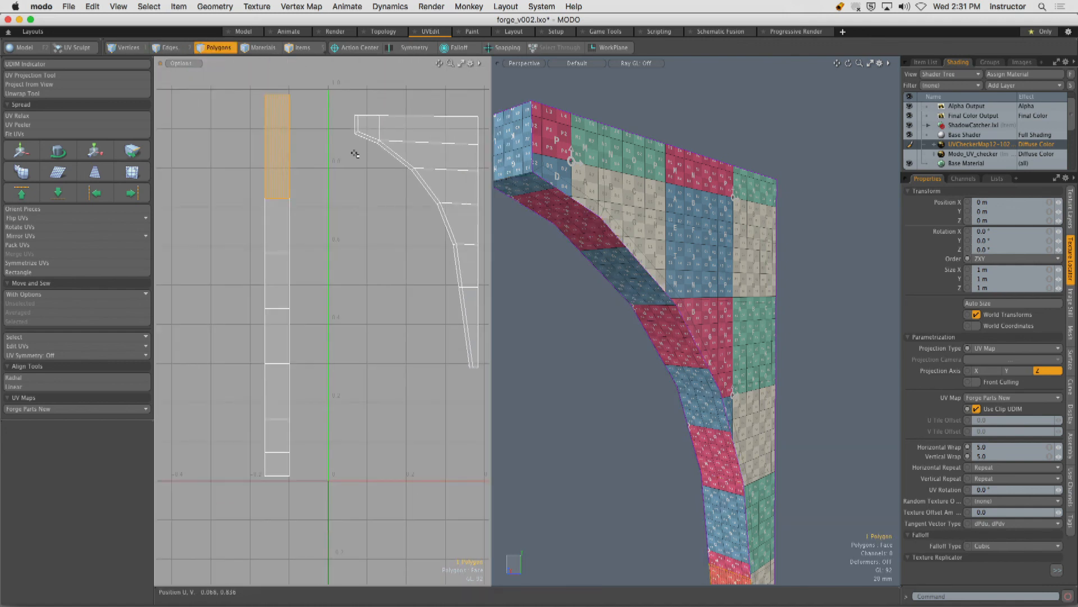
pyautogui.press('2')
pyautogui.click(366, 139)
pyautogui.press('3')
pyautogui.doubleClick(292, 203)
pyautogui.press('e')
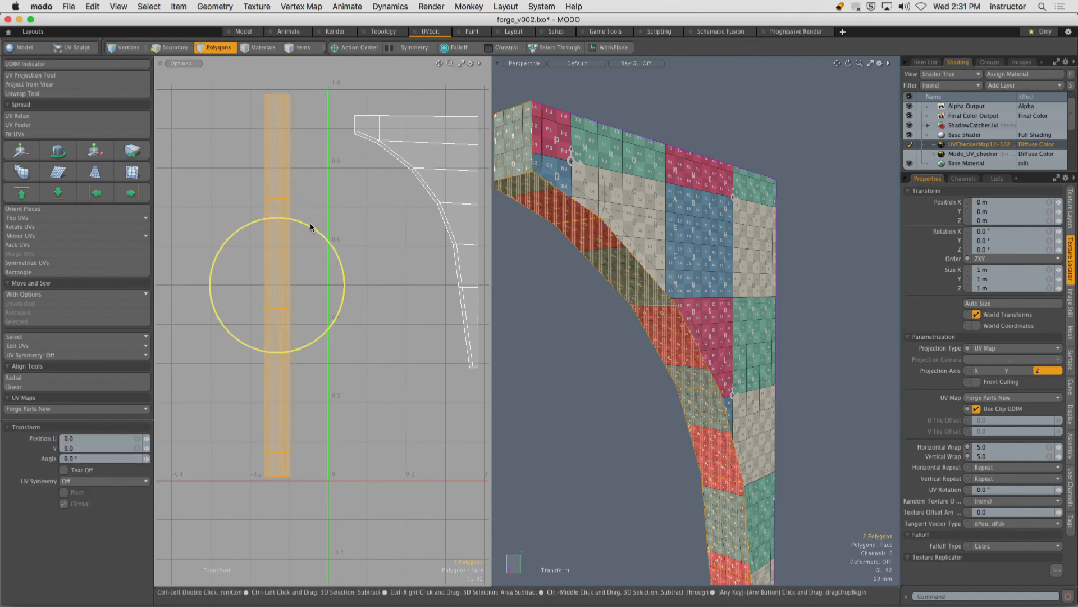
pyautogui.moveTo(313, 228); pyautogui.dragTo(256, 345)
pyautogui.press('Escape')
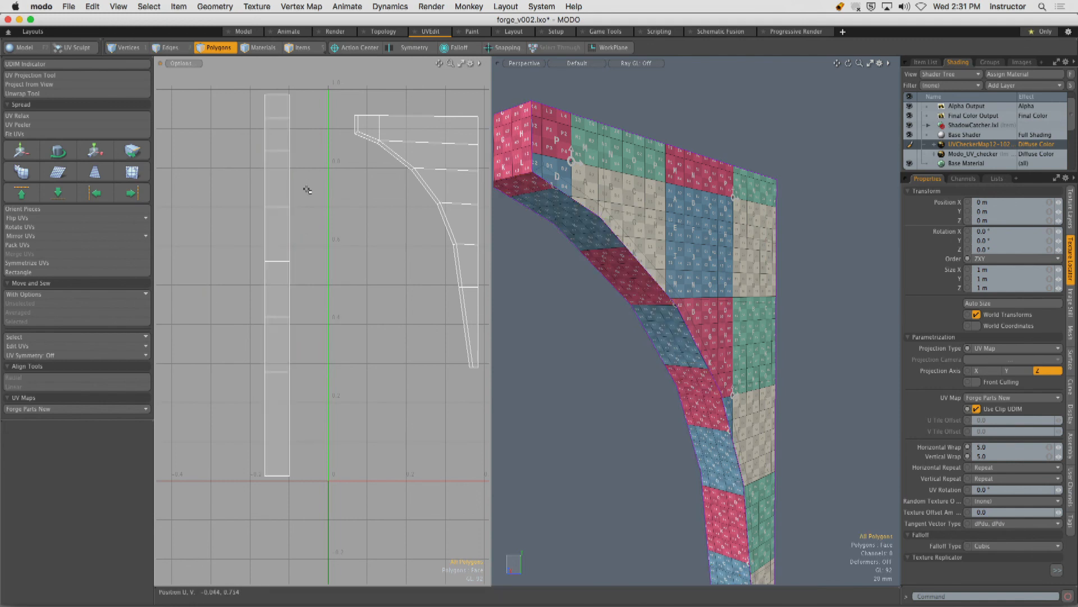
# Reselect the top strip polygon and grow the selection to the whole strip.
pyautogui.keyDown('alt'); pyautogui.moveTo(305, 188); pyautogui.dragTo(296, 242); pyautogui.keyUp('alt')
pyautogui.click(270, 157)
pyautogui.keyDown('ctrl'); pyautogui.keyDown('alt'); pyautogui.moveTo(250, 159); pyautogui.dragTo(291, 158); pyautogui.keyUp('alt'); pyautogui.keyUp('ctrl')
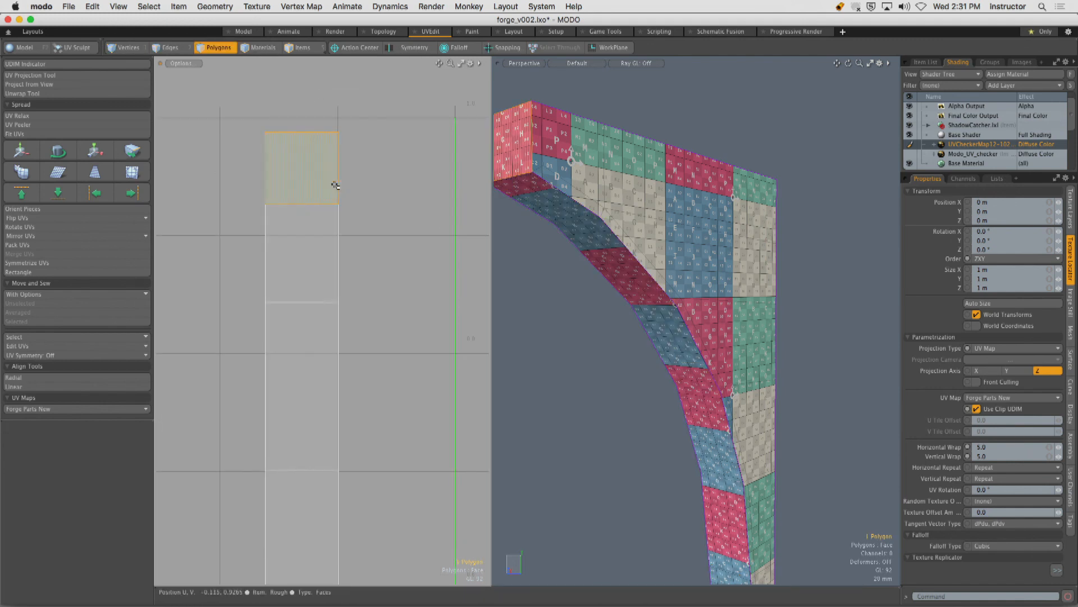
pyautogui.scroll(-2, 315, 200)
pyautogui.keyDown('shift'); pyautogui.moveTo(303, 248); pyautogui.dragTo(313, 262); pyautogui.keyUp('shift')
pyautogui.press('l')
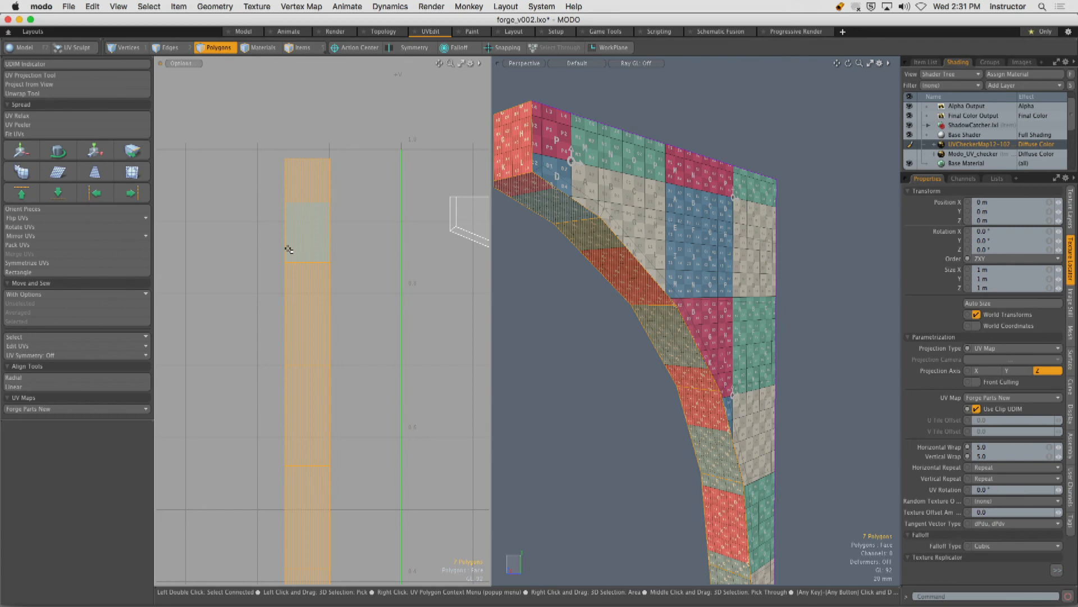
pyautogui.press('w')
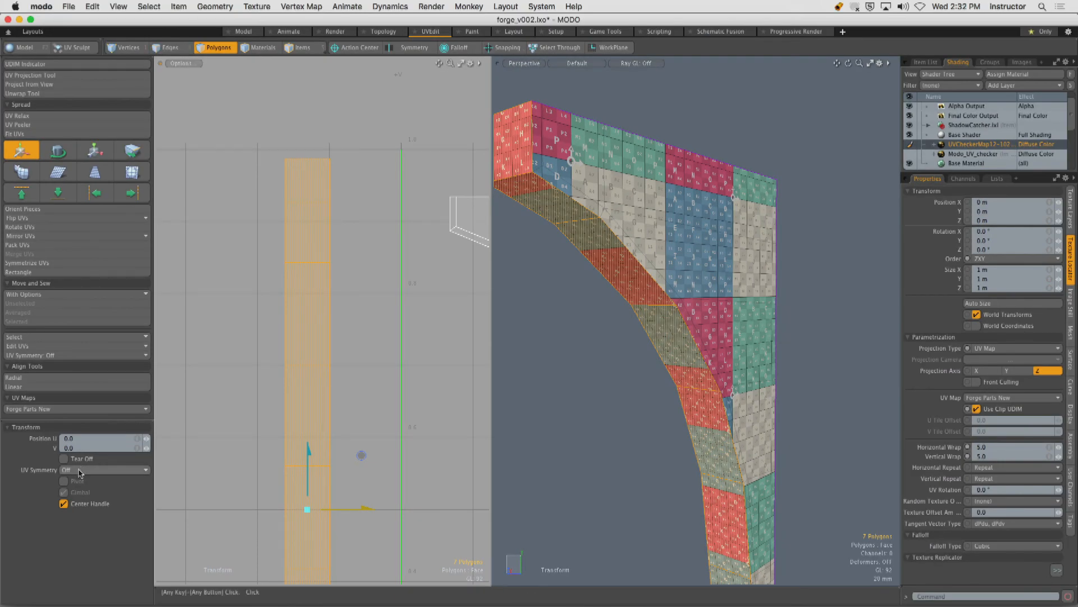
pyautogui.press('q')
# With Tear Off enabled, detach the top strip polygon and move it up-left.
pyautogui.click(304, 165)
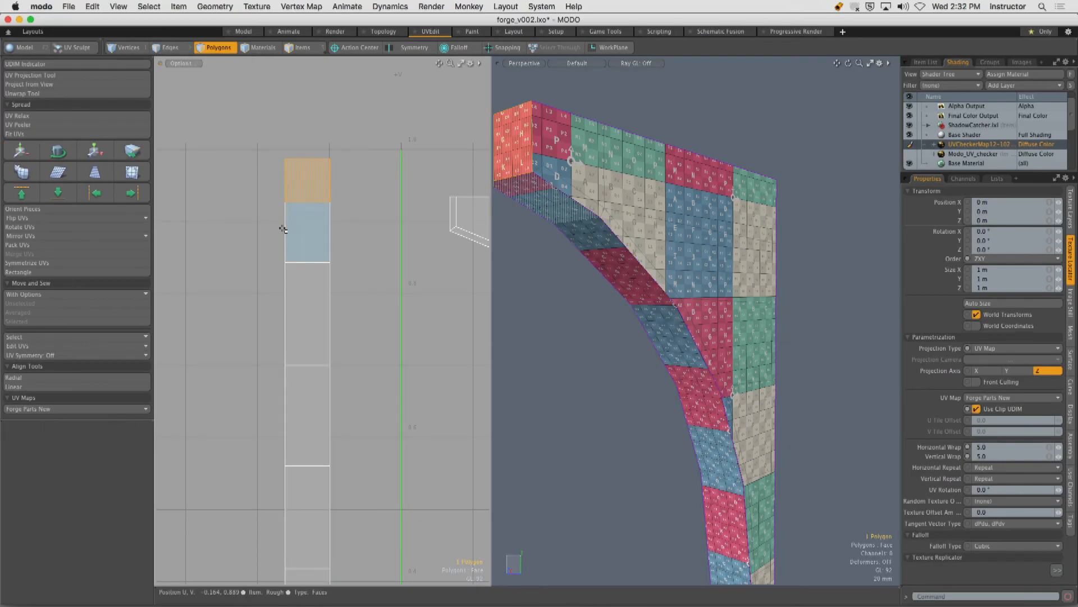
pyautogui.press('w')
pyautogui.click(64, 459)
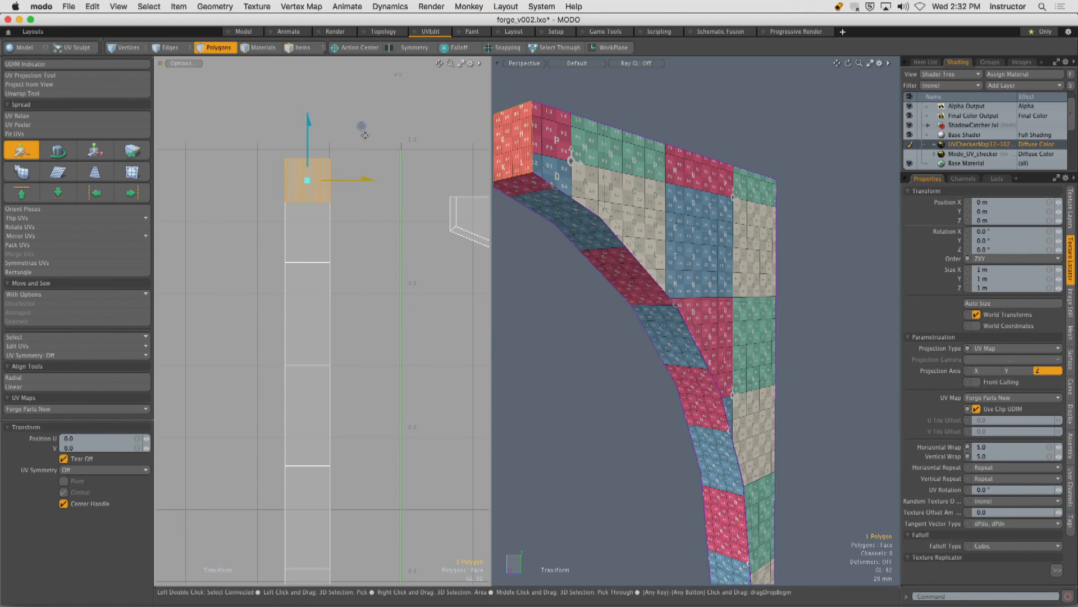
pyautogui.moveTo(364, 135); pyautogui.dragTo(332, 110)
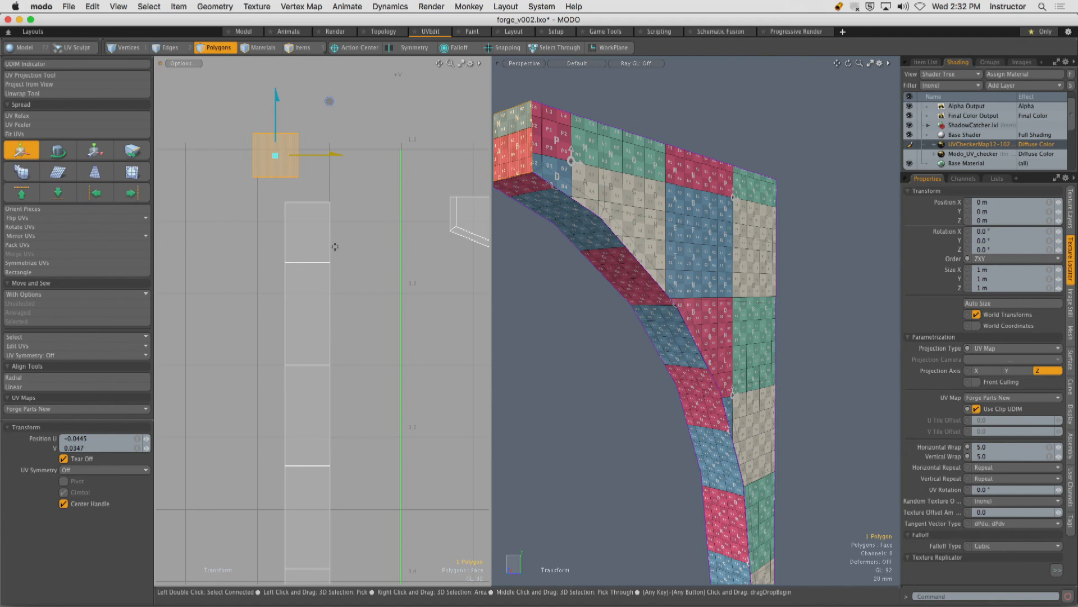
pyautogui.press('q')
pyautogui.click(379, 270)
# Tear three more strip polygons off and shift them left into a staggered column.
pyautogui.keyDown('ctrl'); pyautogui.keyDown('alt'); pyautogui.moveTo(377, 297); pyautogui.dragTo(320, 272); pyautogui.keyUp('alt'); pyautogui.keyUp('ctrl')
pyautogui.click(320, 272)
pyautogui.keyDown('shift'); pyautogui.click(324, 370); pyautogui.keyUp('shift')
pyautogui.keyDown('ctrl'); pyautogui.keyDown('alt'); pyautogui.moveTo(332, 402); pyautogui.dragTo(313, 430); pyautogui.keyUp('alt'); pyautogui.keyUp('ctrl')
pyautogui.keyDown('alt'); pyautogui.moveTo(312, 430); pyautogui.dragTo(322, 394); pyautogui.keyUp('alt')
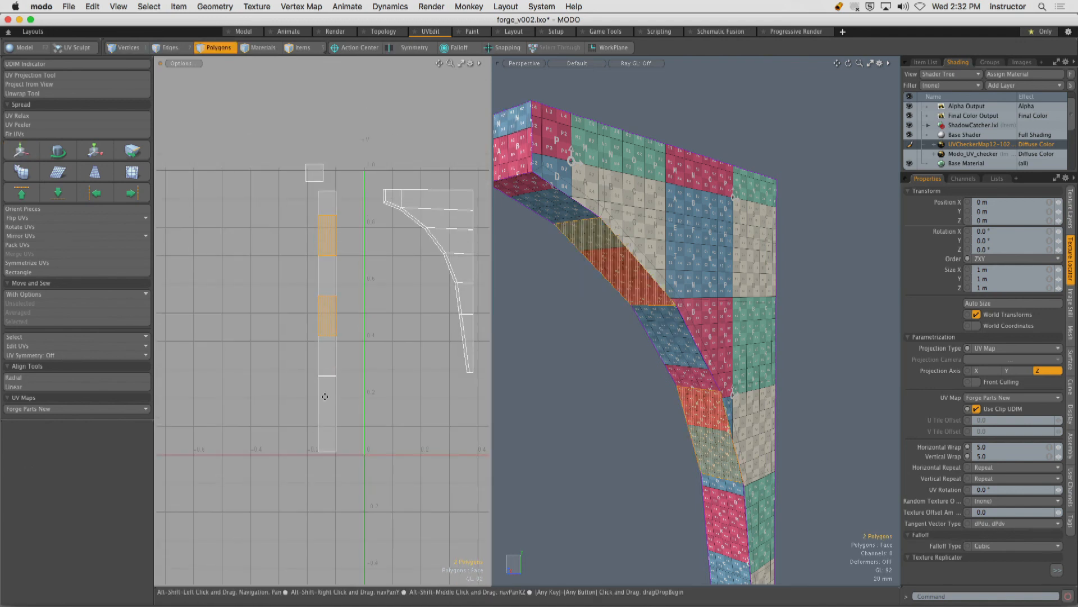
pyautogui.keyDown('shift'); pyautogui.click(321, 405); pyautogui.keyUp('shift')
pyautogui.press('w')
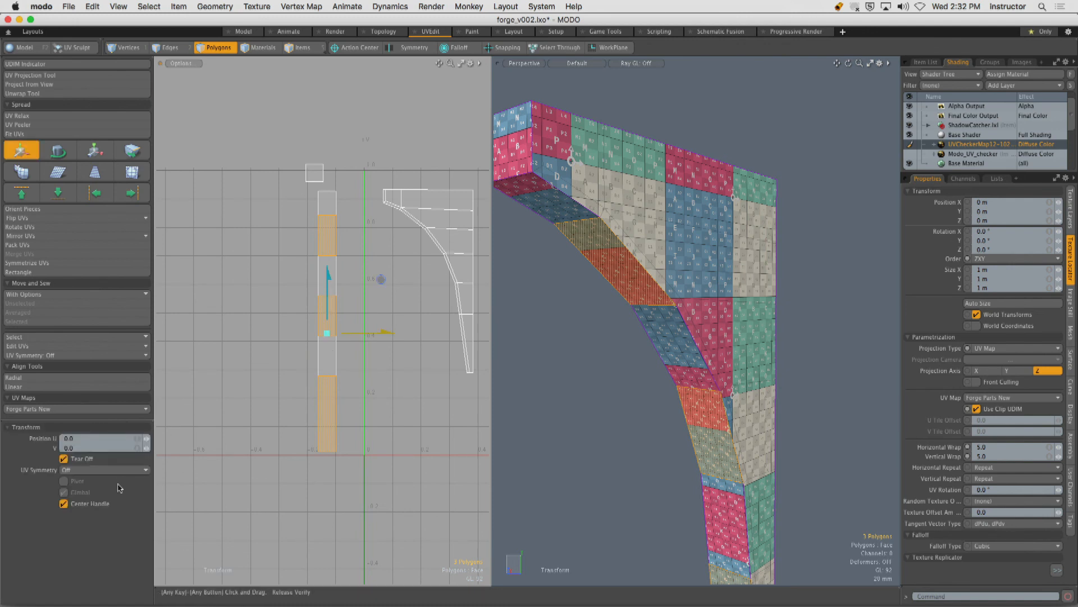
pyautogui.moveTo(383, 333); pyautogui.dragTo(347, 333)
pyautogui.press('q')
pyautogui.click(378, 330)
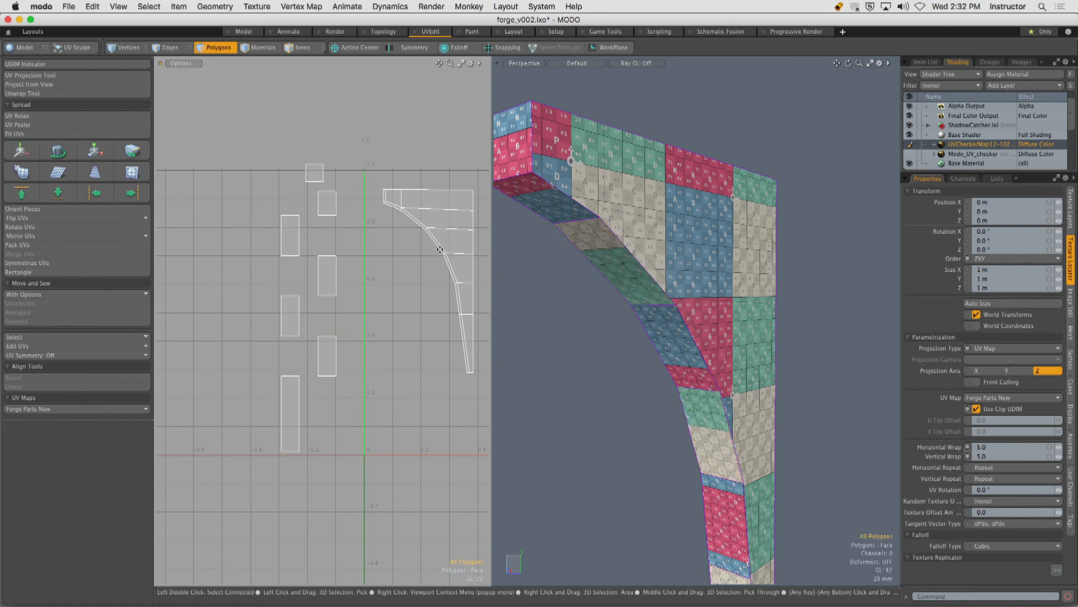
pyautogui.scroll(5, 410, 193)
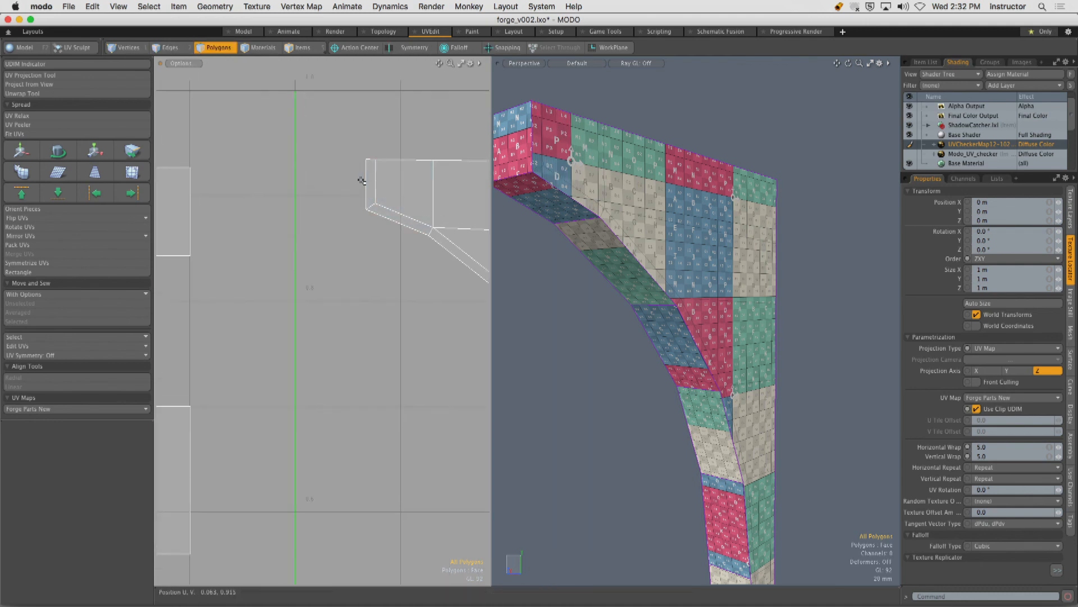
pyautogui.press('2')
pyautogui.scroll(-2, 362, 183)
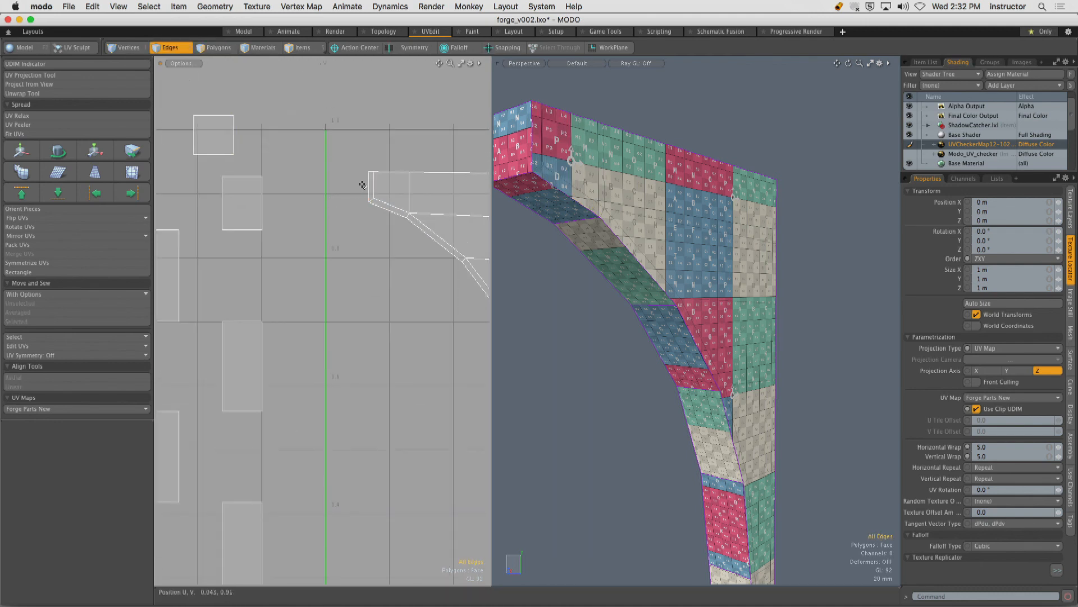
# Sew the small squares and strip pieces onto the selected arch edges with Move and Sew.
pyautogui.click(43, 321)
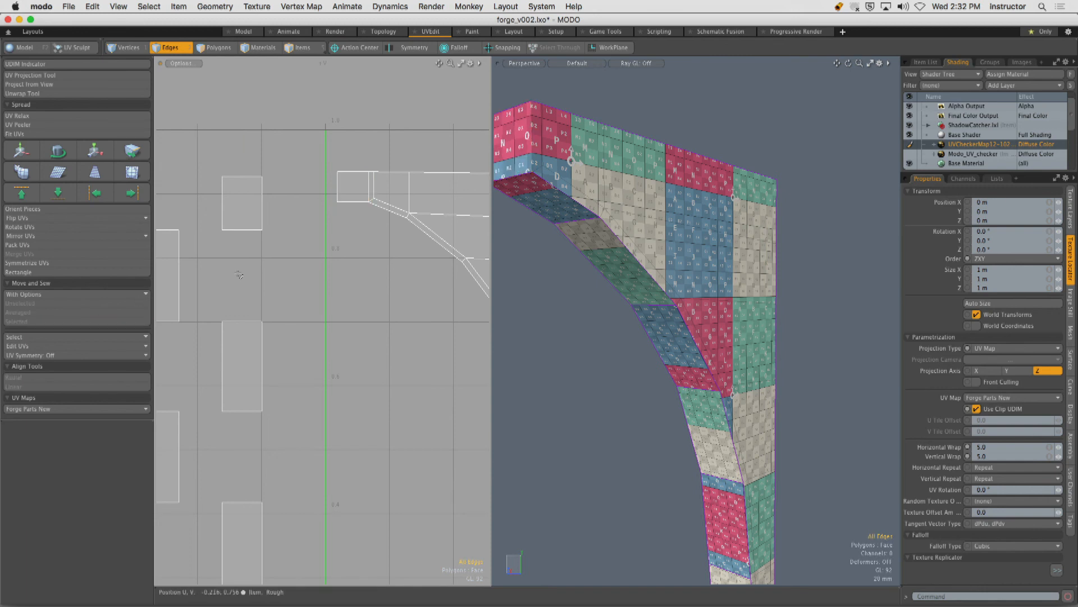
pyautogui.click(377, 212)
pyautogui.click(61, 321)
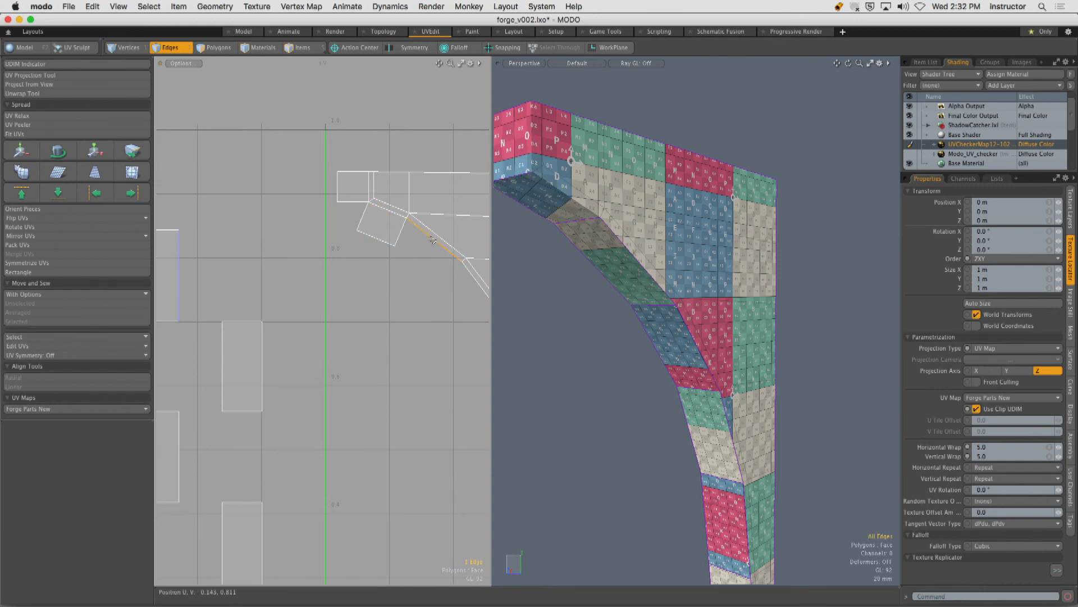
pyautogui.click(92, 322)
pyautogui.keyDown('alt'); pyautogui.keyDown('shift'); pyautogui.moveTo(482, 291); pyautogui.dragTo(386, 224); pyautogui.keyUp('shift'); pyautogui.keyUp('alt')
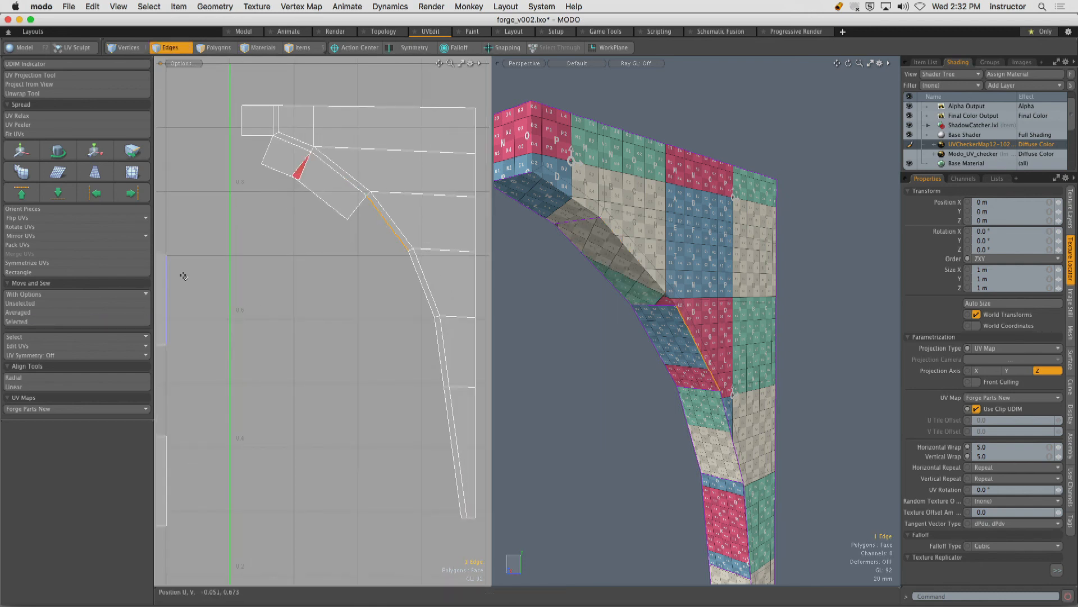
pyautogui.click(54, 322)
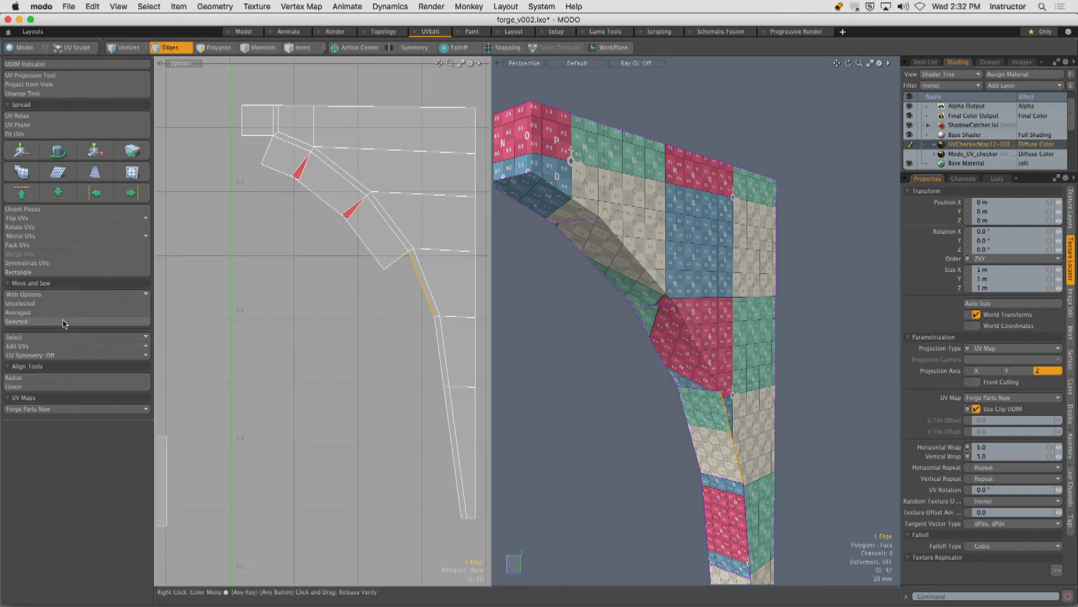
pyautogui.click(53, 321)
pyautogui.click(436, 340)
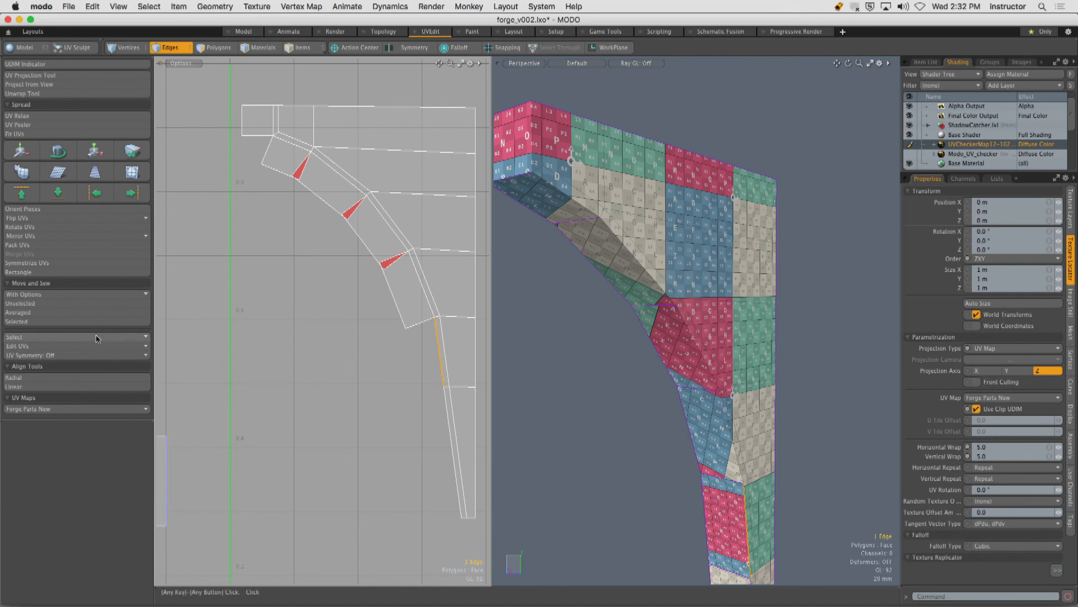
pyautogui.click(106, 322)
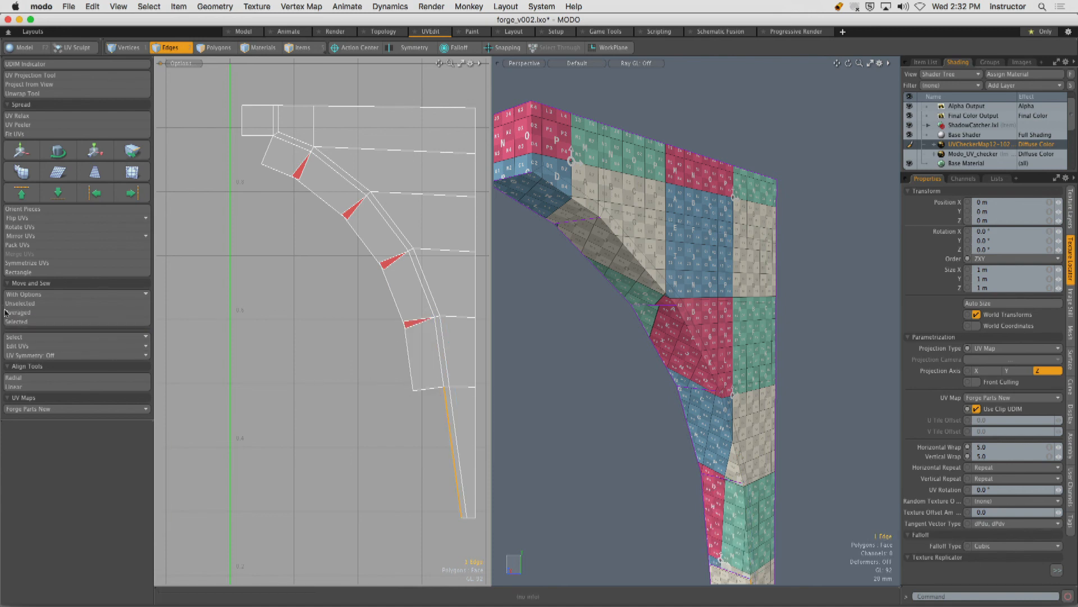
pyautogui.click(74, 321)
pyautogui.scroll(-3, 290, 327)
pyautogui.keyDown('alt'); pyautogui.moveTo(290, 327); pyautogui.dragTo(291, 289); pyautogui.keyUp('alt')
pyautogui.scroll(3, 312, 206)
# Stitch the remaining red seam gaps closed, including the triangle's seam edge.
pyautogui.keyDown('alt'); pyautogui.moveTo(601, 244); pyautogui.dragTo(597, 281); pyautogui.keyUp('alt')
pyautogui.scroll(-4, 225, 279)
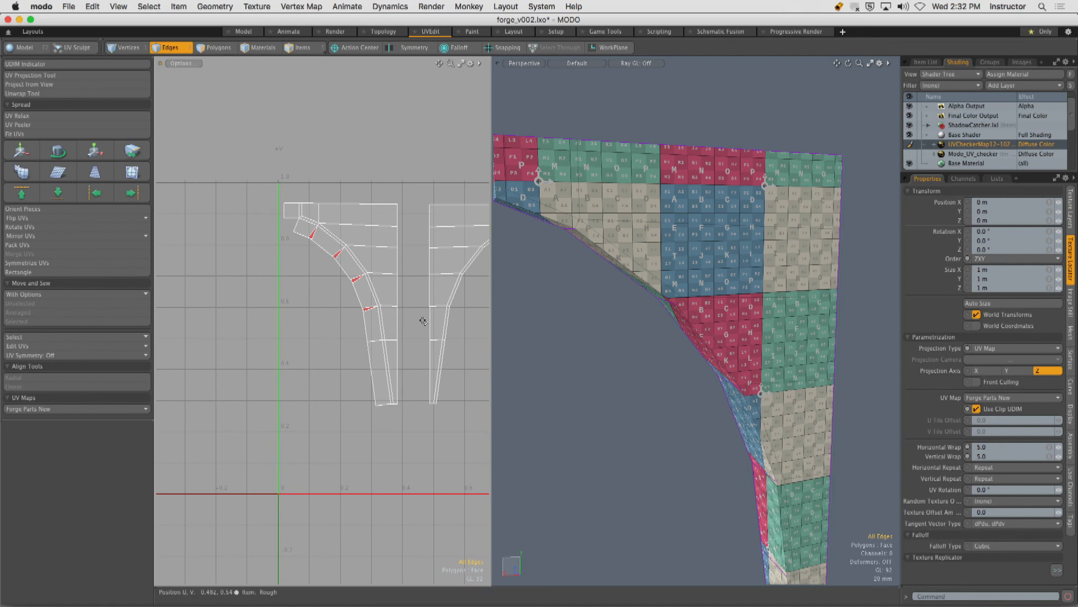
pyautogui.scroll(5, 344, 239)
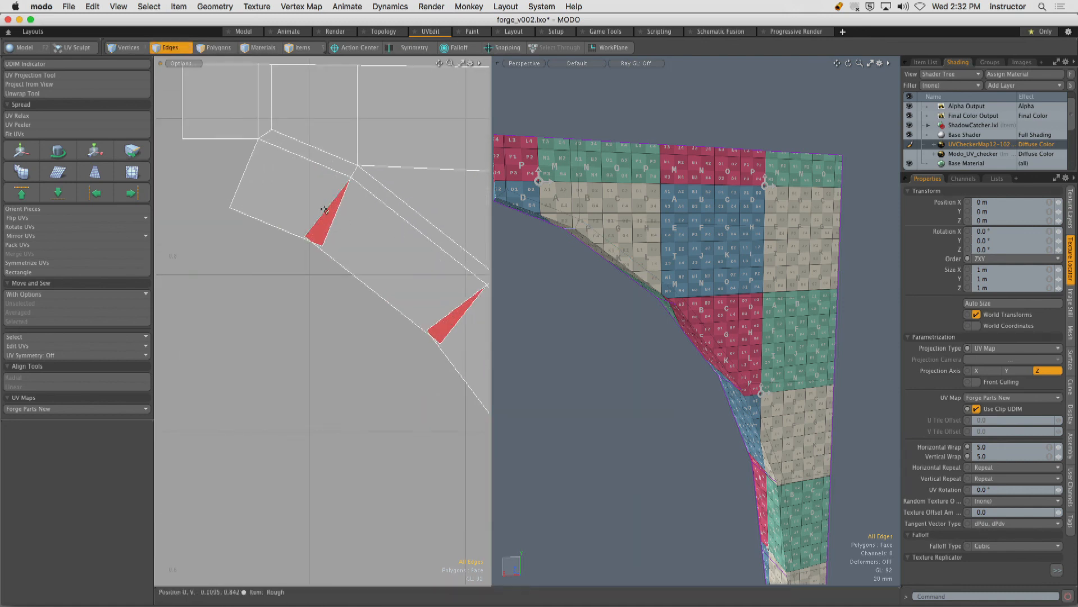
pyautogui.keyDown('alt'); pyautogui.moveTo(607, 238); pyautogui.dragTo(603, 262); pyautogui.keyUp('alt')
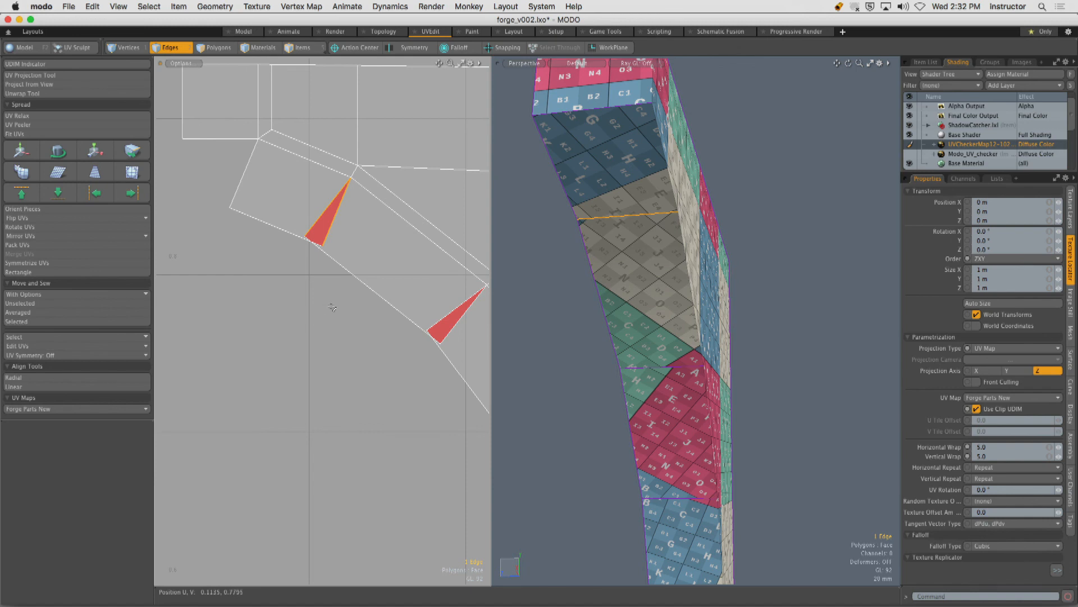
pyautogui.click(34, 322)
pyautogui.keyDown('alt'); pyautogui.keyDown('shift'); pyautogui.moveTo(386, 294); pyautogui.dragTo(366, 279); pyautogui.keyUp('shift'); pyautogui.keyUp('alt')
pyautogui.click(436, 293)
pyautogui.click(82, 322)
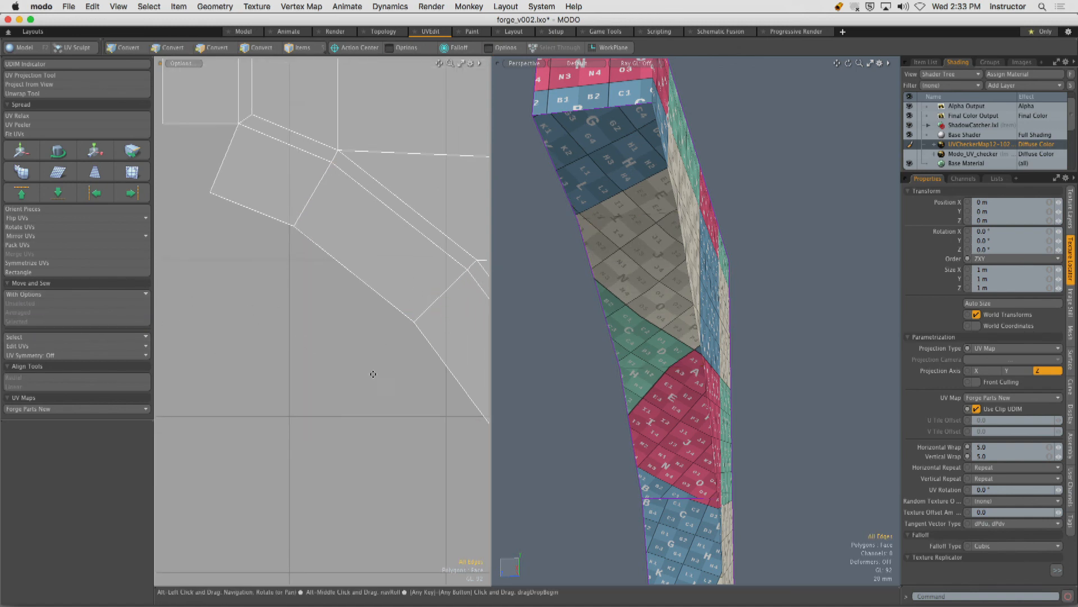
pyautogui.keyDown('alt'); pyautogui.moveTo(373, 374); pyautogui.dragTo(238, 222); pyautogui.keyUp('alt')
pyautogui.click(400, 280)
pyautogui.click(58, 321)
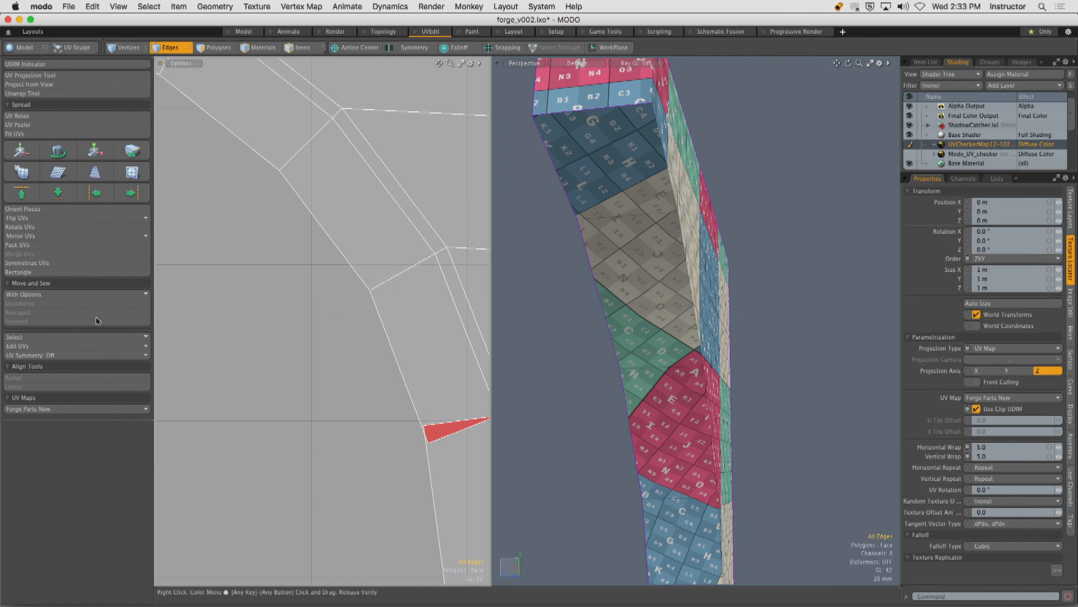
pyautogui.keyDown('alt'); pyautogui.moveTo(335, 397); pyautogui.dragTo(275, 305); pyautogui.keyUp('alt')
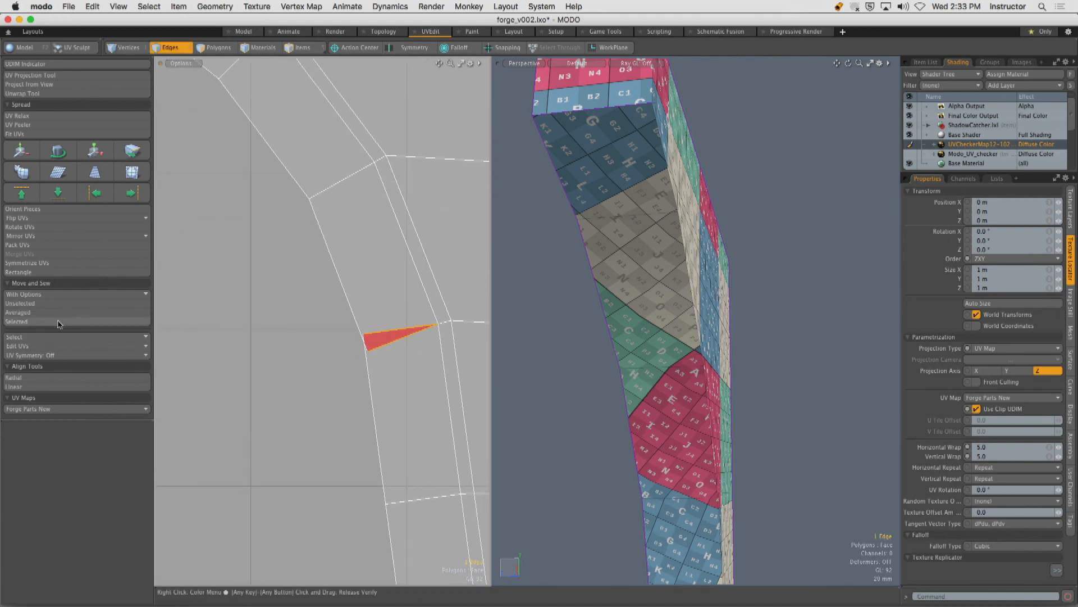
pyautogui.click(41, 325)
# Sew the top piece on, undo and redo it, then straighten it with Rectangle.
pyautogui.scroll(-5, 301, 294)
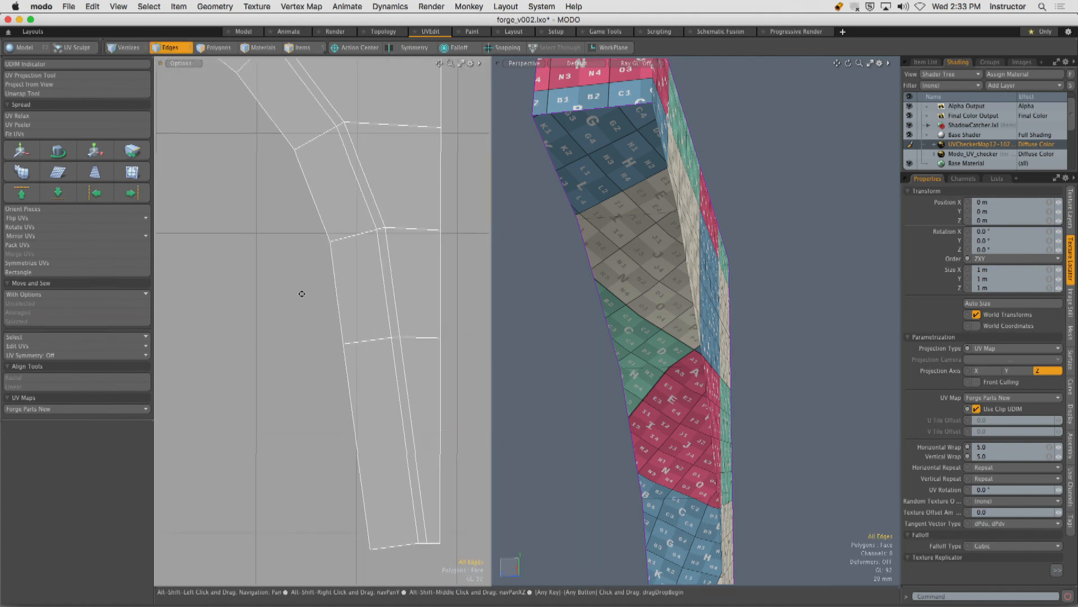
pyautogui.keyDown('alt'); pyautogui.moveTo(633, 262); pyautogui.dragTo(702, 337); pyautogui.keyUp('alt')
pyautogui.scroll(-3, 606, 315)
pyautogui.scroll(-3, 360, 335)
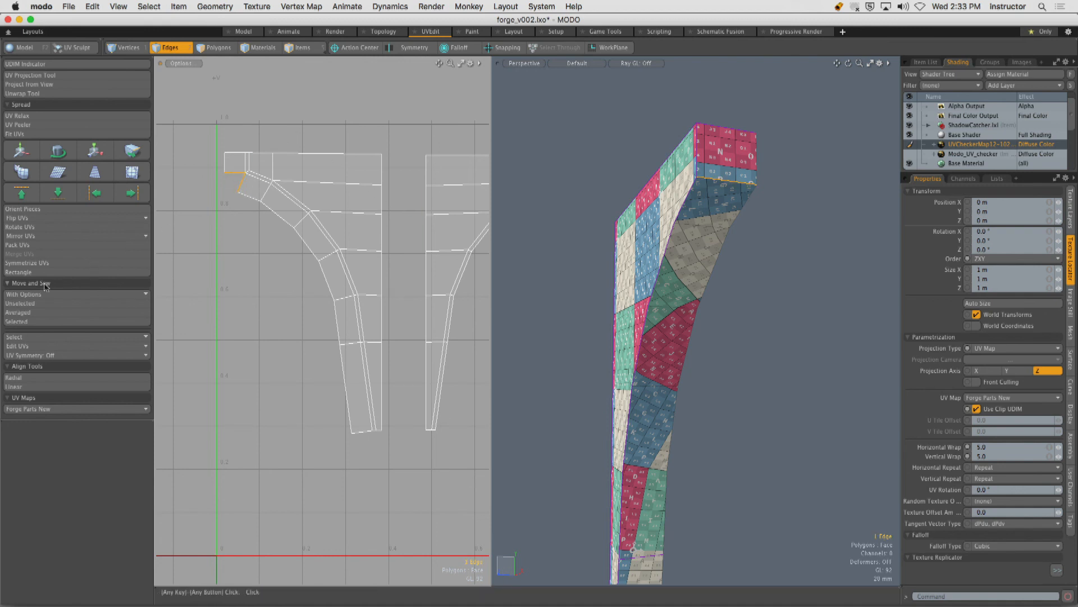
pyautogui.click(33, 321)
pyautogui.keyDown('alt'); pyautogui.moveTo(716, 270); pyautogui.dragTo(661, 262); pyautogui.keyUp('alt')
pyautogui.press('super+z')
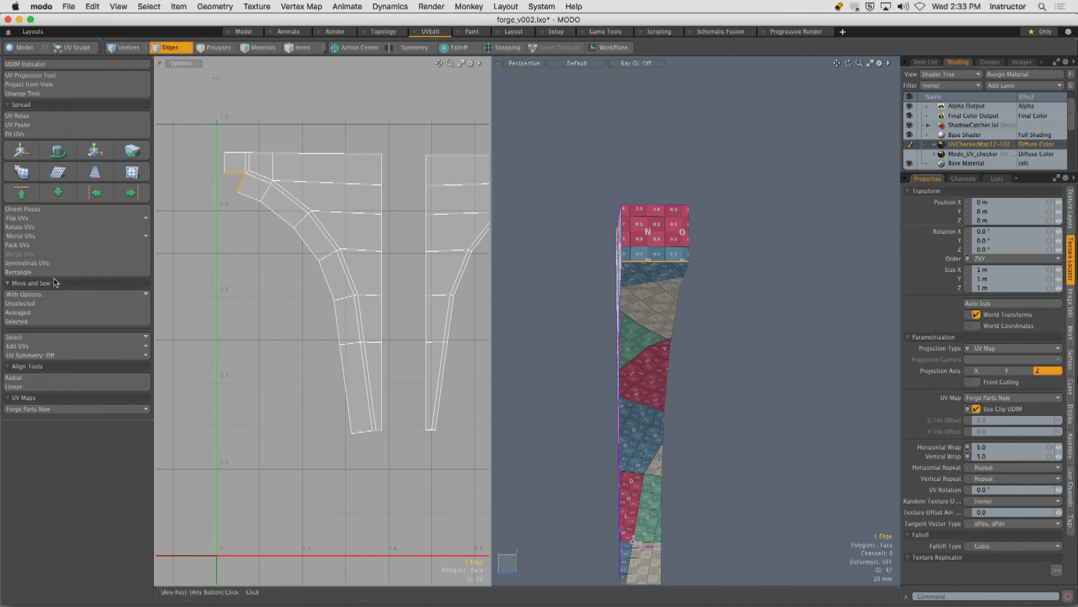
pyautogui.click(34, 321)
pyautogui.keyDown('alt'); pyautogui.moveTo(646, 264); pyautogui.dragTo(676, 230); pyautogui.keyUp('alt')
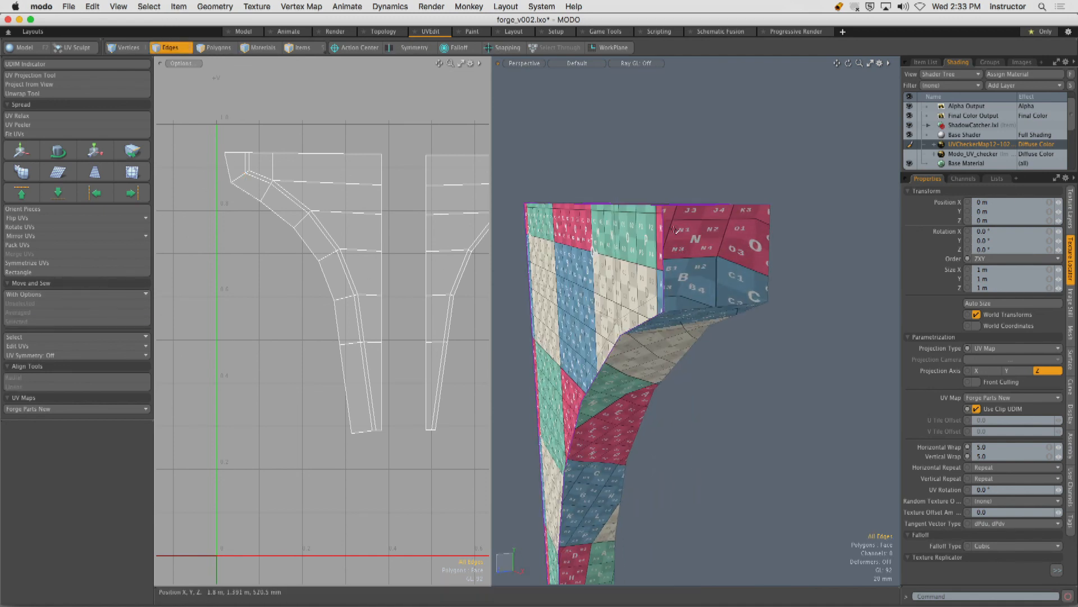
pyautogui.click(11, 273)
pyautogui.keyDown('ctrl'); pyautogui.keyDown('alt'); pyautogui.moveTo(279, 247); pyautogui.dragTo(346, 261); pyautogui.keyUp('alt'); pyautogui.keyUp('ctrl')
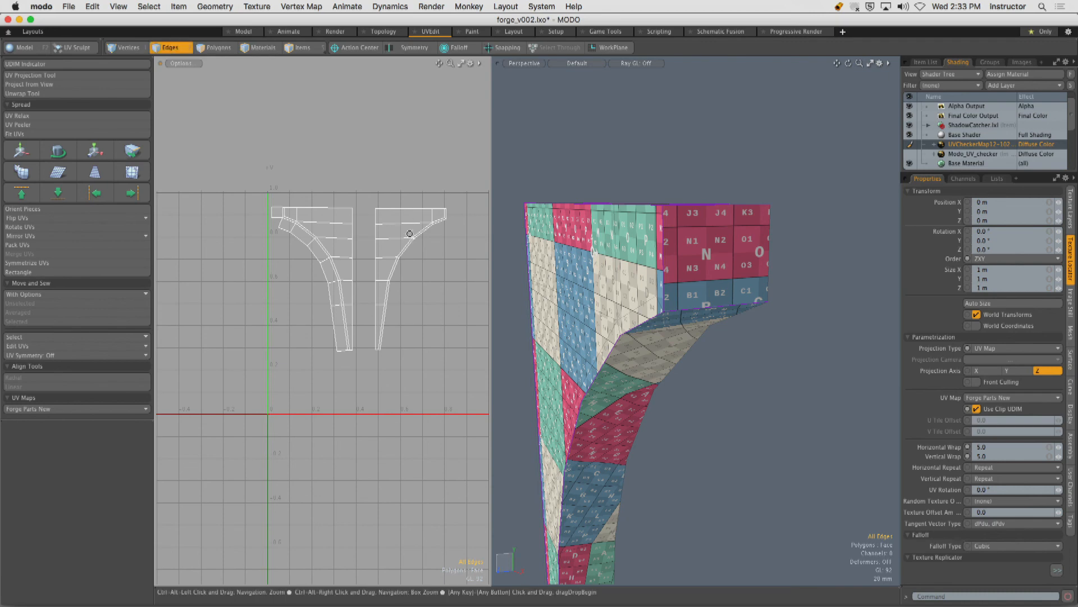
pyautogui.scroll(-2, 423, 236)
pyautogui.moveTo(590, 297)
pyautogui.keyDown('alt'); pyautogui.mouseDown()
pyautogui.moveTo(662, 301)
pyautogui.moveTo(484, 303)
pyautogui.moveTo(662, 300)
pyautogui.moveTo(593, 297)
pyautogui.mouseUp(); pyautogui.keyUp('alt')
# Select the left UV island's polygons along the bracket's curved underside.
pyautogui.press('3')
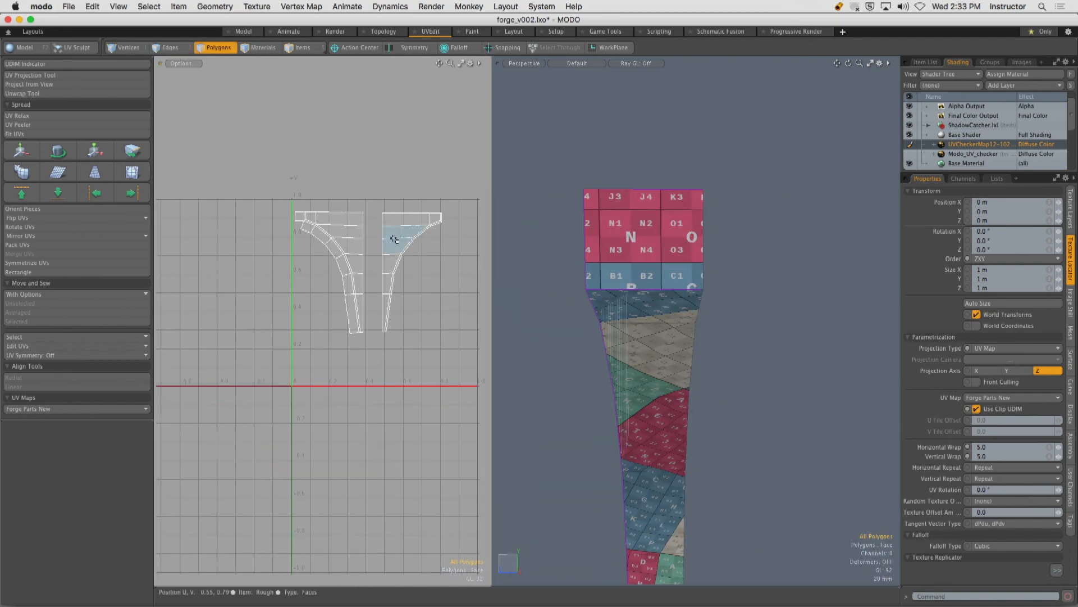
pyautogui.doubleClick(399, 240)
pyautogui.scroll(4, 392, 245)
pyautogui.moveTo(658, 285)
pyautogui.keyDown('alt'); pyautogui.mouseDown()
pyautogui.moveTo(730, 296)
pyautogui.moveTo(665, 295)
pyautogui.mouseUp(); pyautogui.keyUp('alt')
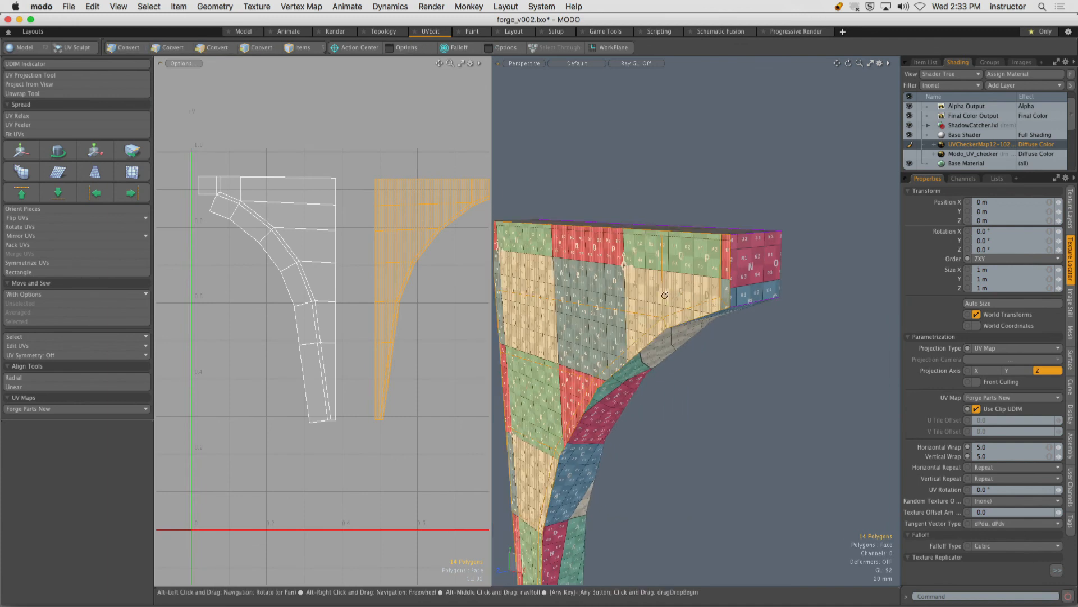
pyautogui.keyDown('alt'); pyautogui.moveTo(318, 279); pyautogui.dragTo(320, 285); pyautogui.keyUp('alt')
pyautogui.moveTo(229, 217)
pyautogui.mouseDown()
pyautogui.moveTo(292, 271)
pyautogui.moveTo(315, 385)
pyautogui.mouseUp()
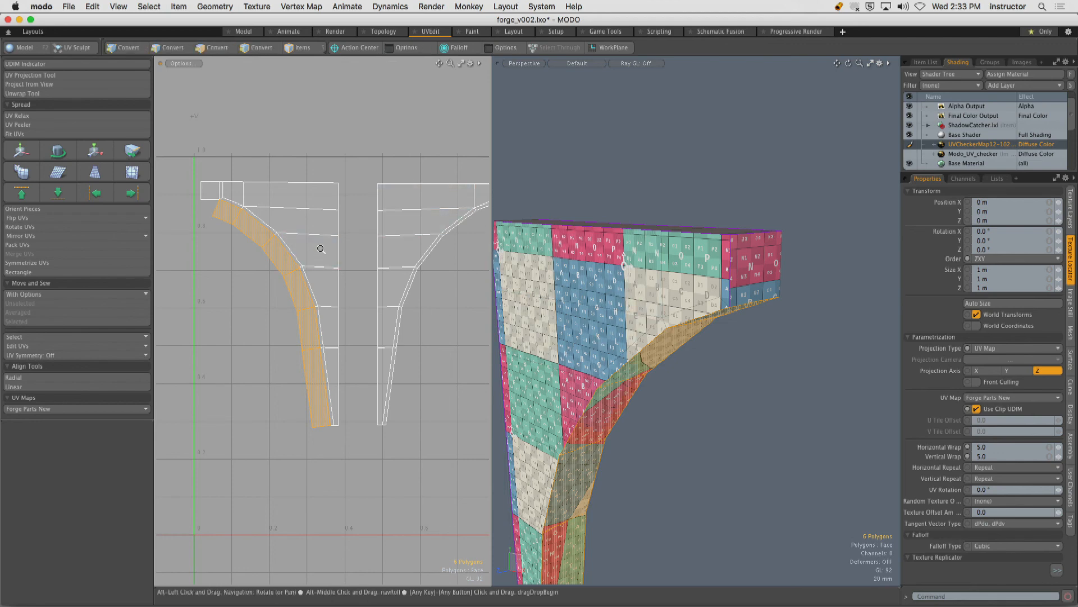
pyautogui.keyDown('ctrl'); pyautogui.keyDown('alt'); pyautogui.moveTo(321, 243); pyautogui.dragTo(362, 247); pyautogui.keyUp('alt'); pyautogui.keyUp('ctrl')
pyautogui.keyDown('alt'); pyautogui.moveTo(657, 264); pyautogui.dragTo(593, 281); pyautogui.keyUp('alt')
pyautogui.keyDown('alt'); pyautogui.keyDown('shift'); pyautogui.moveTo(322, 197); pyautogui.dragTo(282, 219); pyautogui.keyUp('shift'); pyautogui.keyUp('alt')
pyautogui.keyDown('alt'); pyautogui.moveTo(301, 267); pyautogui.dragTo(279, 271); pyautogui.keyUp('alt')
pyautogui.keyDown('alt'); pyautogui.moveTo(603, 334); pyautogui.dragTo(731, 219); pyautogui.keyUp('alt')
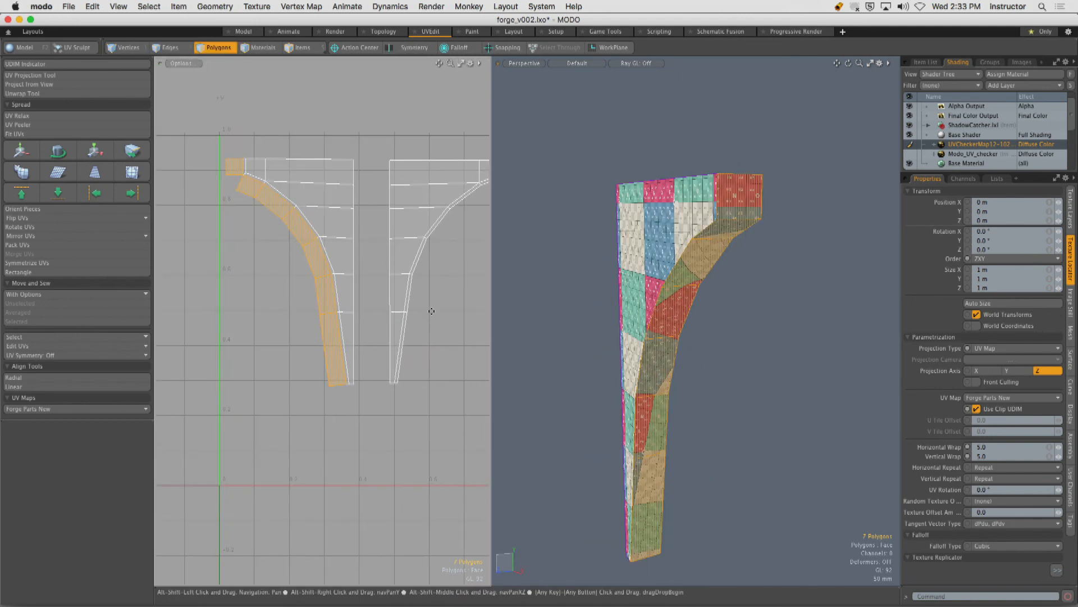
# Unwrap the selected underside polygons into a straight vertical UV strip.
pyautogui.click(22, 93)
pyautogui.click(268, 279)
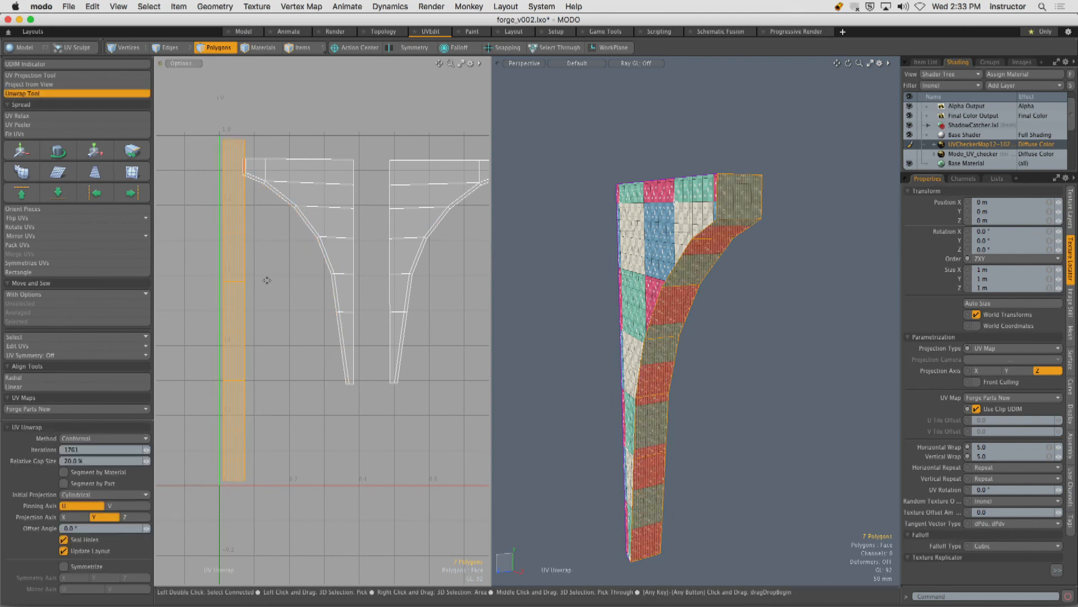
pyautogui.keyDown('ctrl'); pyautogui.keyDown('alt'); pyautogui.moveTo(267, 279); pyautogui.dragTo(293, 281); pyautogui.keyUp('alt'); pyautogui.keyUp('ctrl')
pyautogui.press('Escape')
pyautogui.keyDown('alt'); pyautogui.moveTo(561, 261); pyautogui.dragTo(717, 221); pyautogui.keyUp('alt')
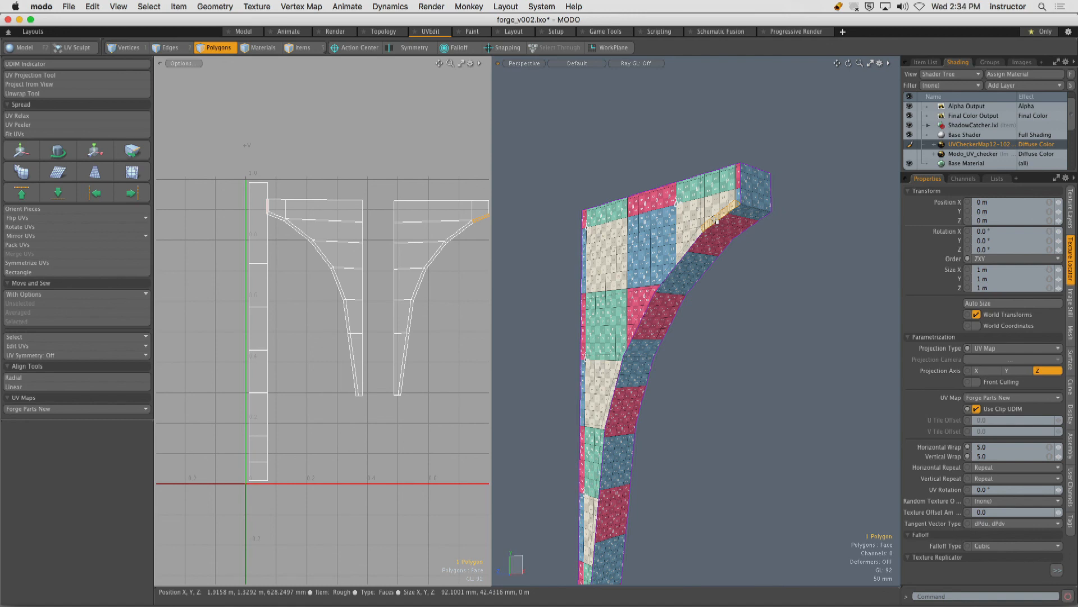
pyautogui.keyDown('shift'); pyautogui.click(706, 209); pyautogui.keyUp('shift')
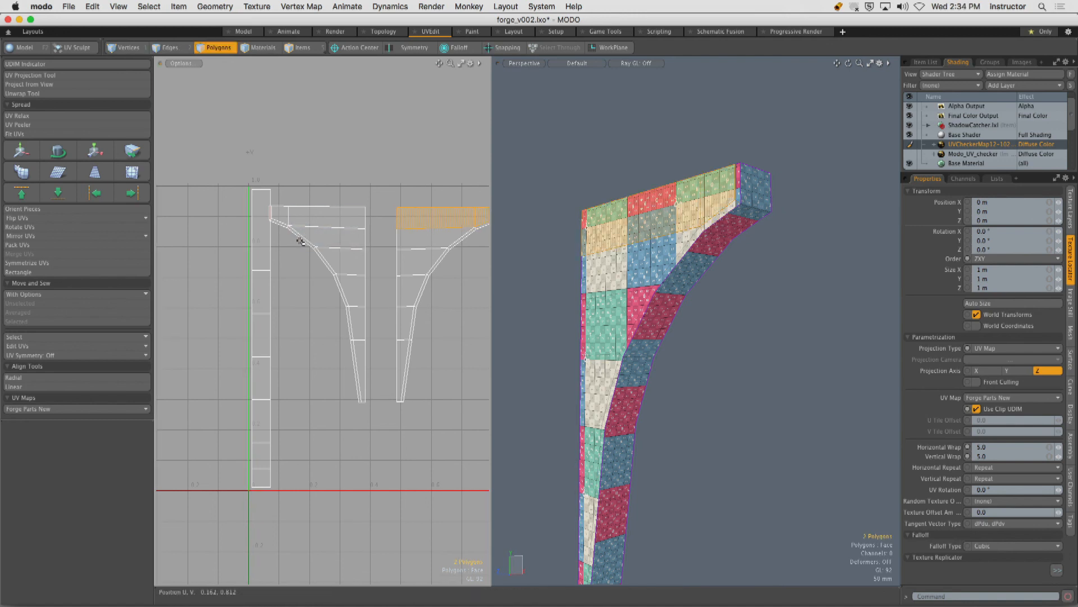
# Rotate the new left UV strip about 180 degrees.
pyautogui.doubleClick(263, 250)
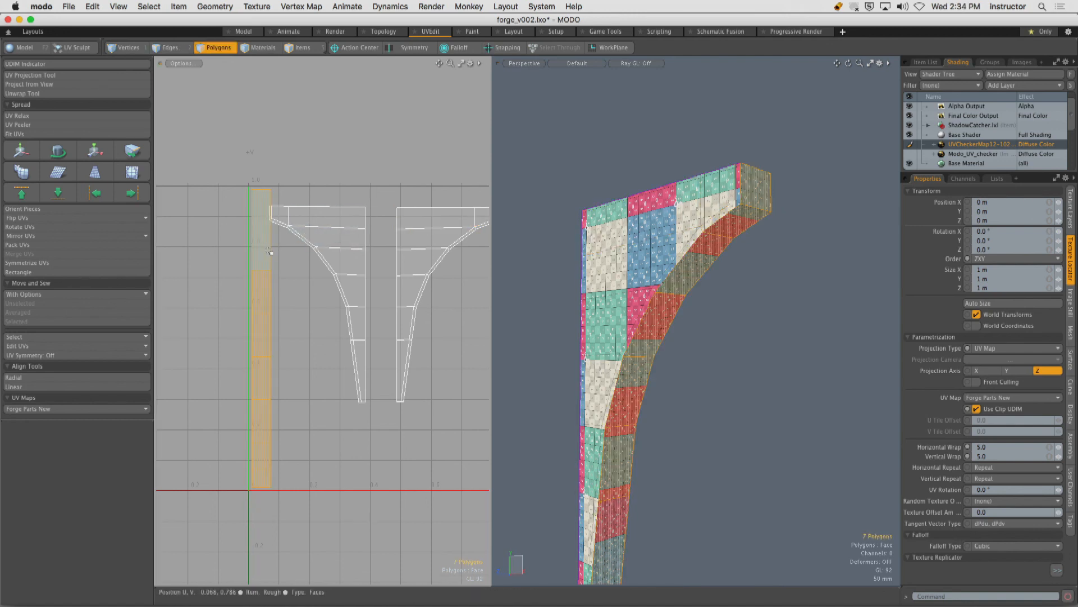
pyautogui.press('e')
pyautogui.moveTo(245, 403)
pyautogui.mouseDown()
pyautogui.moveTo(315, 370)
pyautogui.moveTo(299, 281)
pyautogui.moveTo(237, 409)
pyautogui.mouseUp()
pyautogui.press('space')
pyautogui.click(308, 281)
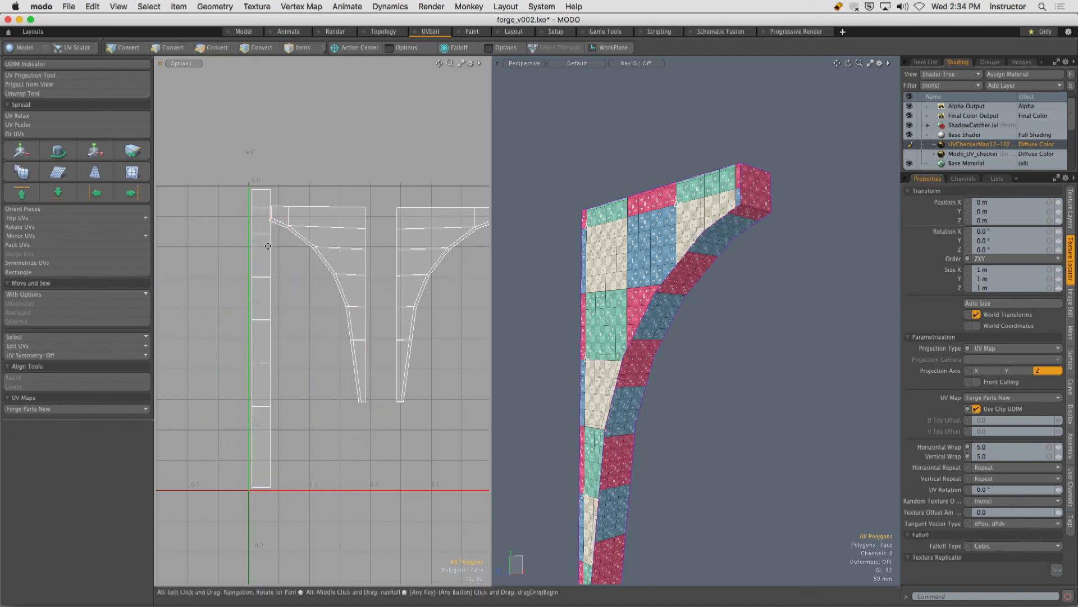
pyautogui.keyDown('alt'); pyautogui.moveTo(267, 238); pyautogui.dragTo(266, 240); pyautogui.keyUp('alt')
# Sew both side profile pieces onto the strip edges to form a symmetric arch.
pyautogui.press('2')
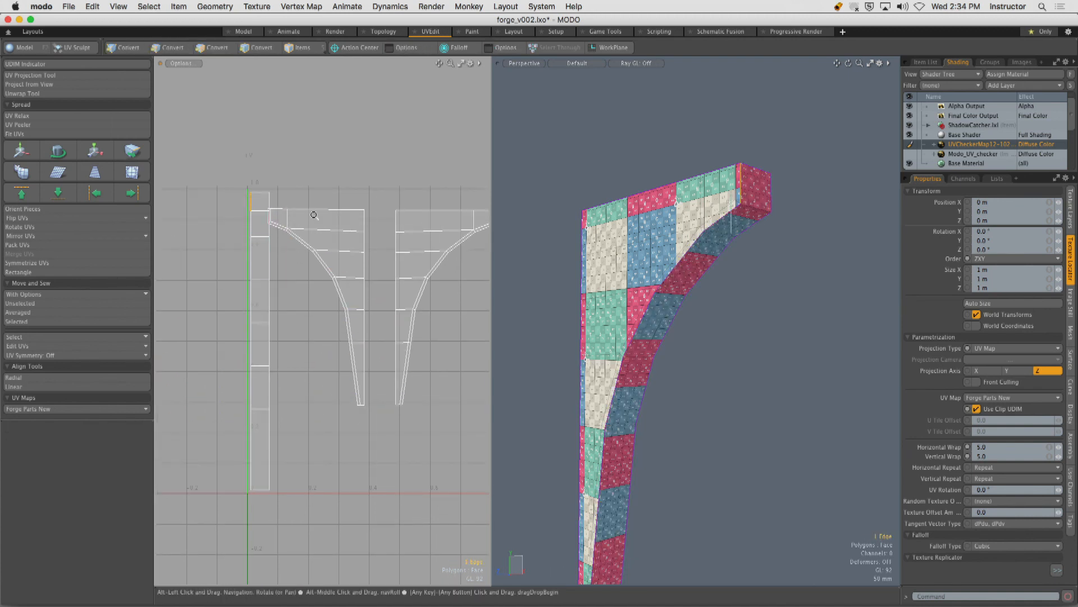
pyautogui.click(35, 321)
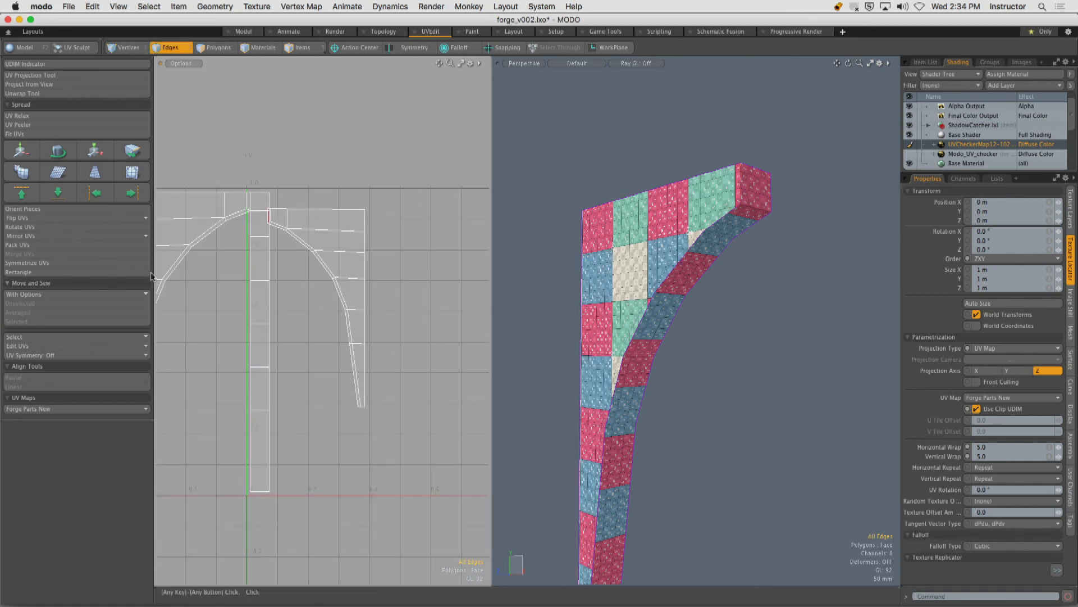
pyautogui.keyDown('alt'); pyautogui.moveTo(284, 191); pyautogui.dragTo(326, 215); pyautogui.keyUp('alt')
pyautogui.click(38, 323)
pyautogui.scroll(-1, 323, 210)
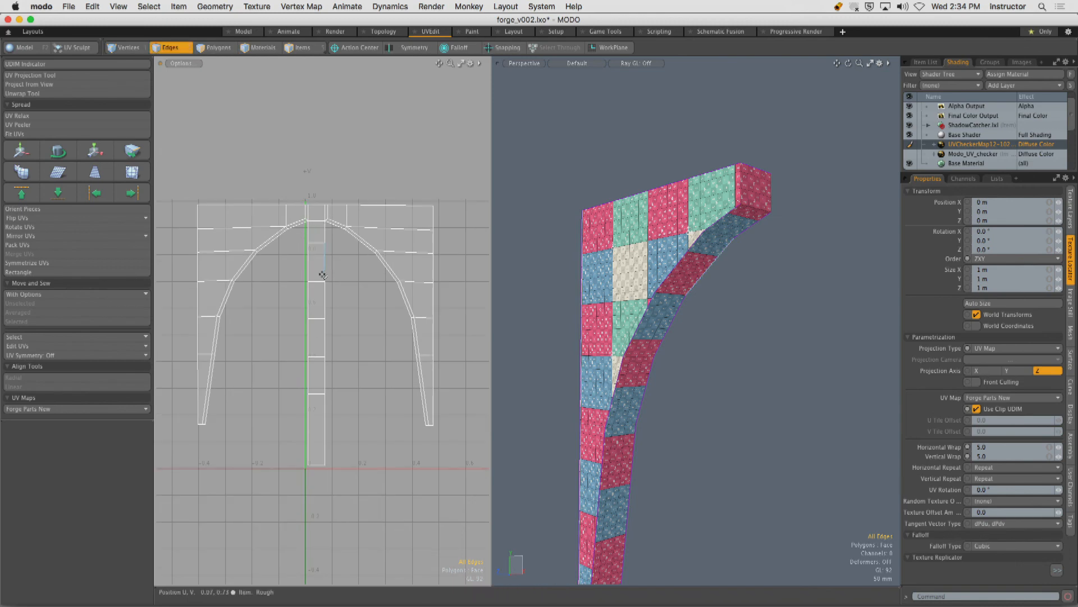
pyautogui.keyDown('alt'); pyautogui.moveTo(672, 236); pyautogui.dragTo(671, 272); pyautogui.keyUp('alt')
# Select underside and top-block polygons to check their place in the arch layout.
pyautogui.press('3')
pyautogui.click(681, 318)
pyautogui.keyDown('alt'); pyautogui.moveTo(681, 318); pyautogui.dragTo(565, 278); pyautogui.keyUp('alt')
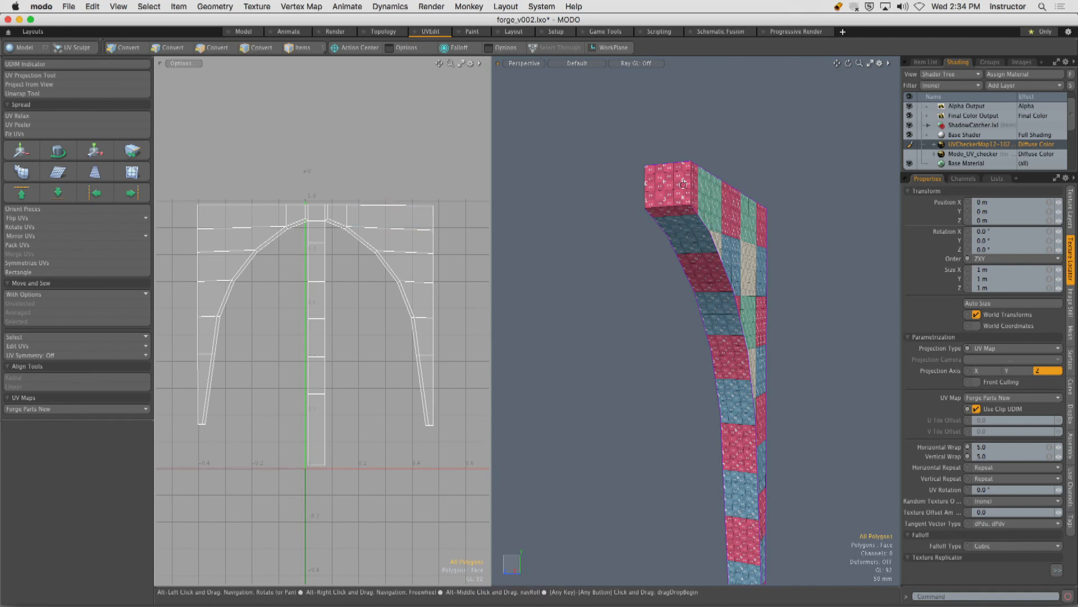
pyautogui.keyDown('alt'); pyautogui.moveTo(683, 184); pyautogui.dragTo(747, 205); pyautogui.keyUp('alt')
pyautogui.scroll(5, 698, 199)
pyautogui.moveTo(674, 202); pyautogui.dragTo(750, 208)
pyautogui.keyDown('alt'); pyautogui.moveTo(750, 207); pyautogui.dragTo(717, 222); pyautogui.keyUp('alt')
pyautogui.keyDown('ctrl'); pyautogui.keyDown('alt'); pyautogui.moveTo(295, 214); pyautogui.dragTo(404, 207); pyautogui.keyUp('alt'); pyautogui.keyUp('ctrl')
pyautogui.click(382, 316)
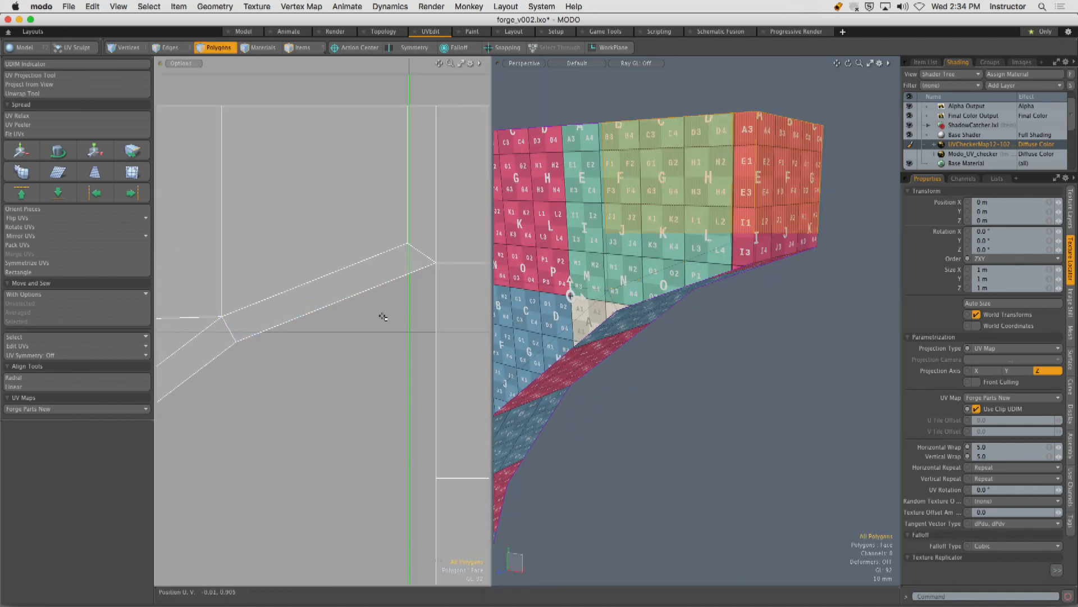
pyautogui.keyDown('ctrl'); pyautogui.keyDown('alt'); pyautogui.moveTo(388, 260); pyautogui.dragTo(441, 268); pyautogui.keyUp('alt'); pyautogui.keyUp('ctrl')
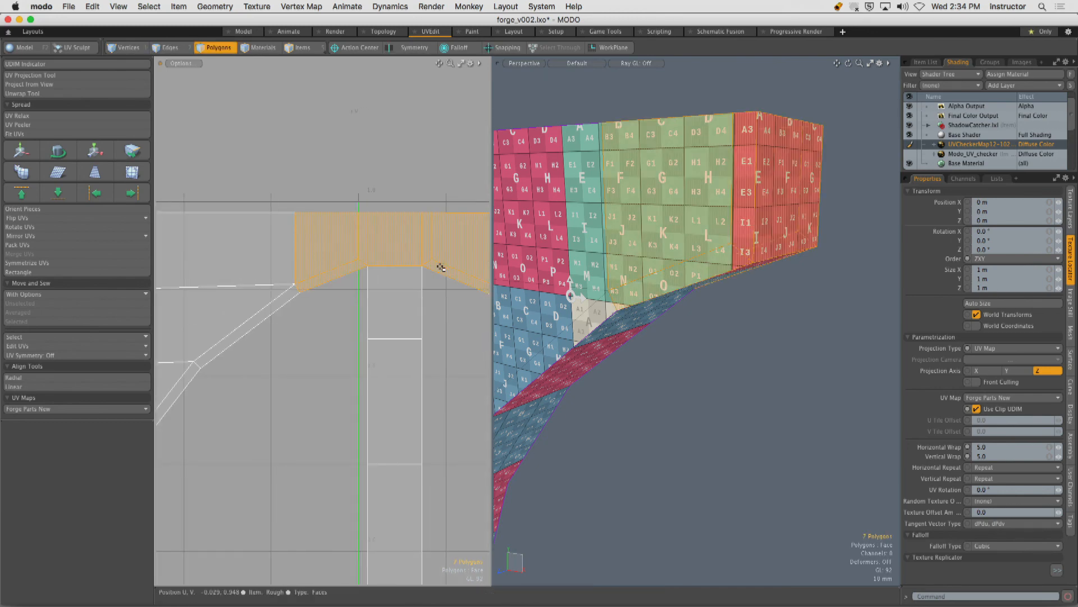
pyautogui.scroll(-5, 761, 248)
pyautogui.keyDown('alt'); pyautogui.moveTo(760, 248); pyautogui.dragTo(627, 196); pyautogui.keyUp('alt')
pyautogui.click(811, 234)
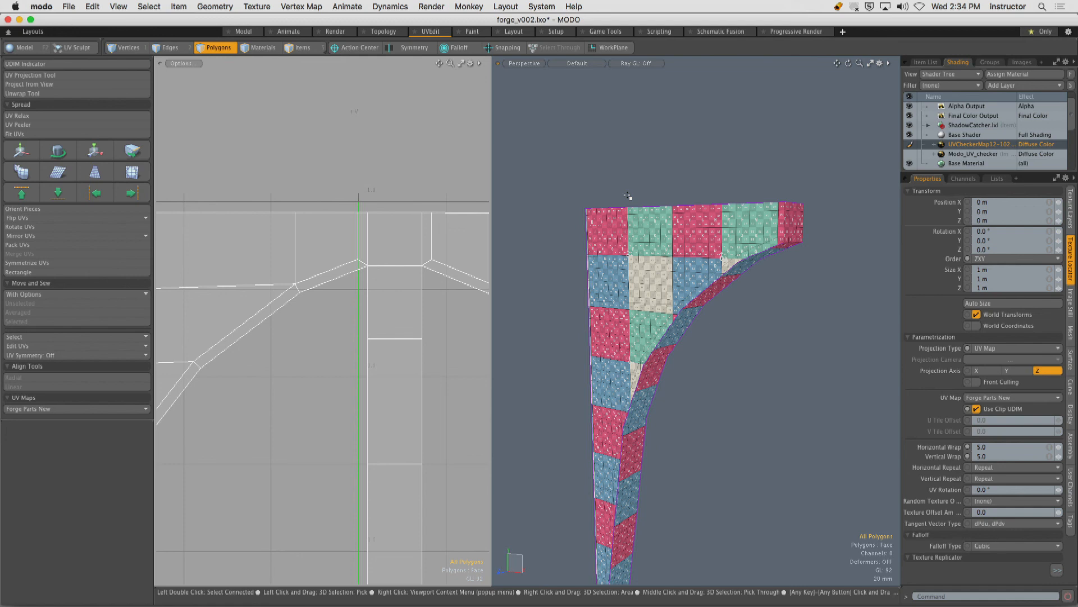
pyautogui.keyDown('alt'); pyautogui.moveTo(691, 270); pyautogui.dragTo(641, 273); pyautogui.keyUp('alt')
pyautogui.keyDown('alt'); pyautogui.moveTo(690, 305); pyautogui.dragTo(833, 173); pyautogui.keyUp('alt')
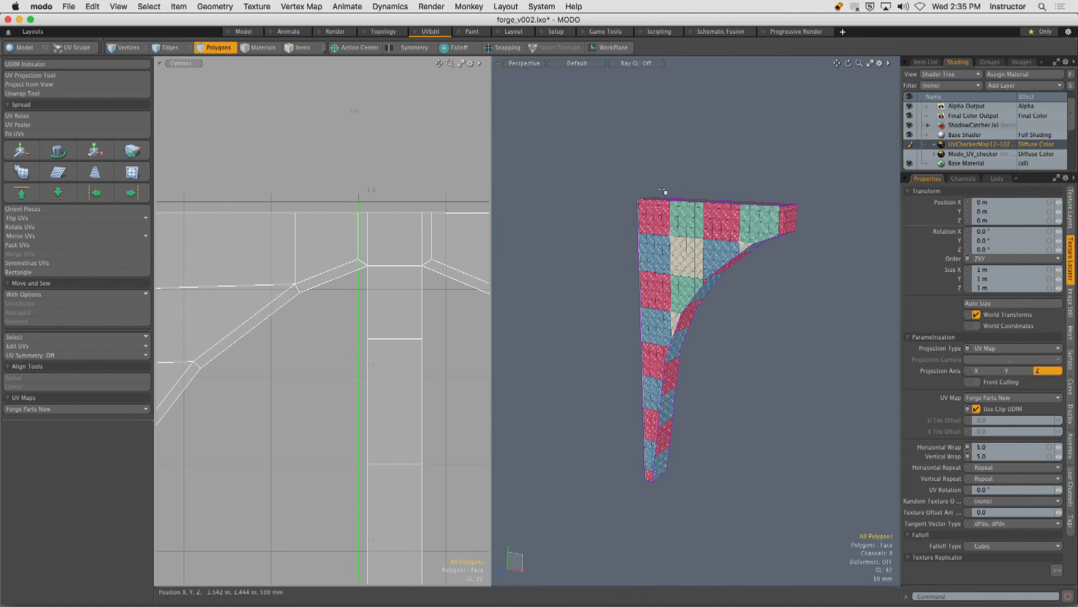
# Unhide the rest of the forge geometry and inspect the checker-textured building.
pyautogui.scroll(-4, 664, 193)
pyautogui.press('u')
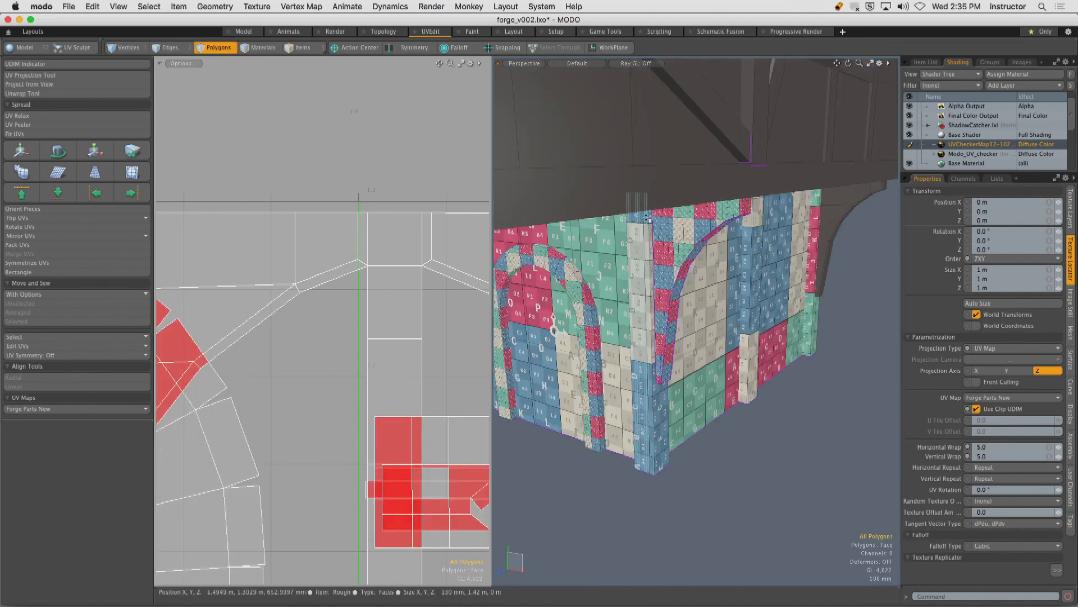
pyautogui.scroll(-3, 653, 217)
pyautogui.keyDown('alt'); pyautogui.moveTo(652, 217); pyautogui.dragTo(716, 198); pyautogui.keyUp('alt')
pyautogui.scroll(-2, 643, 224)
pyautogui.scroll(-5, 396, 294)
pyautogui.keyDown('alt'); pyautogui.keyDown('shift'); pyautogui.moveTo(385, 314); pyautogui.dragTo(500, 284); pyautogui.keyUp('shift'); pyautogui.keyUp('alt')
pyautogui.scroll(-3, 437, 247)
pyautogui.scroll(-2, 340, 306)
pyautogui.keyDown('alt'); pyautogui.keyDown('shift'); pyautogui.moveTo(381, 303); pyautogui.dragTo(304, 306); pyautogui.keyUp('shift'); pyautogui.keyUp('alt')
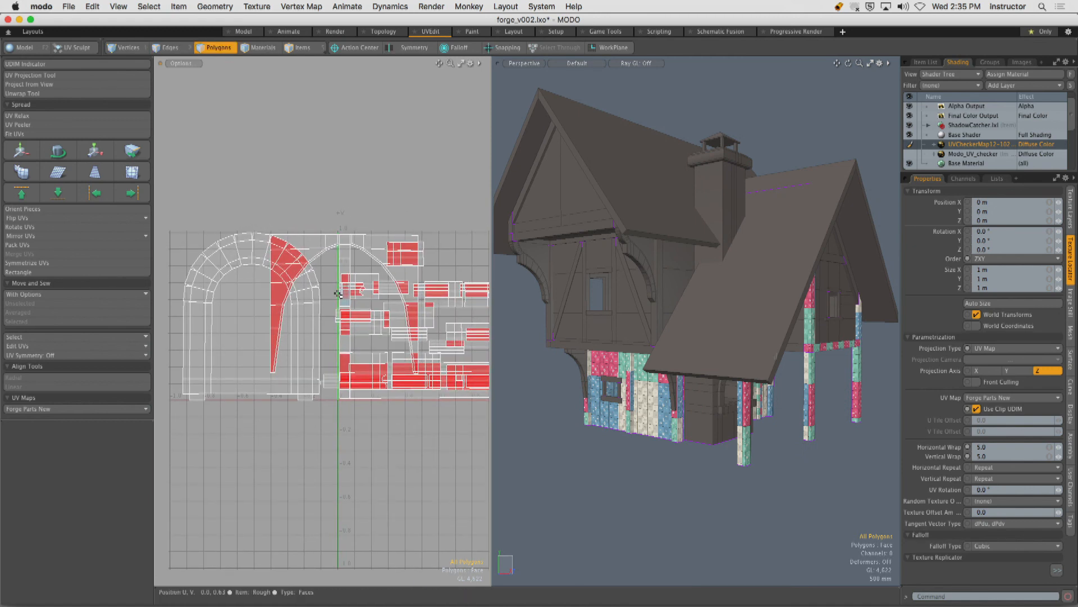
# Change the UVCheckerMap texture's UV Map from Forge Parts New to Forge Parts.
pyautogui.click(997, 181)
pyautogui.click(941, 221)
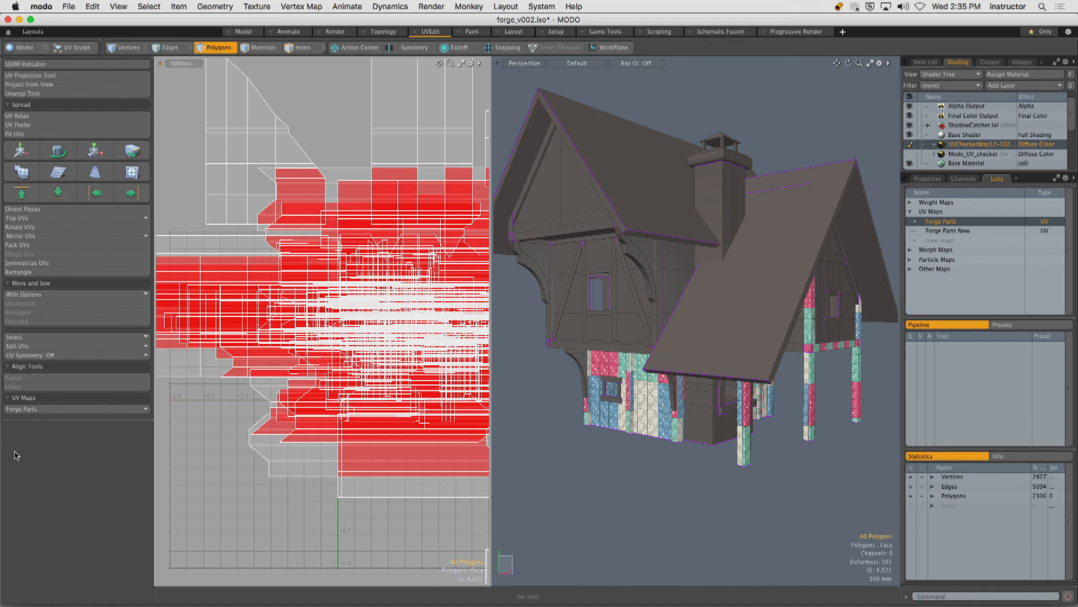
pyautogui.scroll(-5, 295, 294)
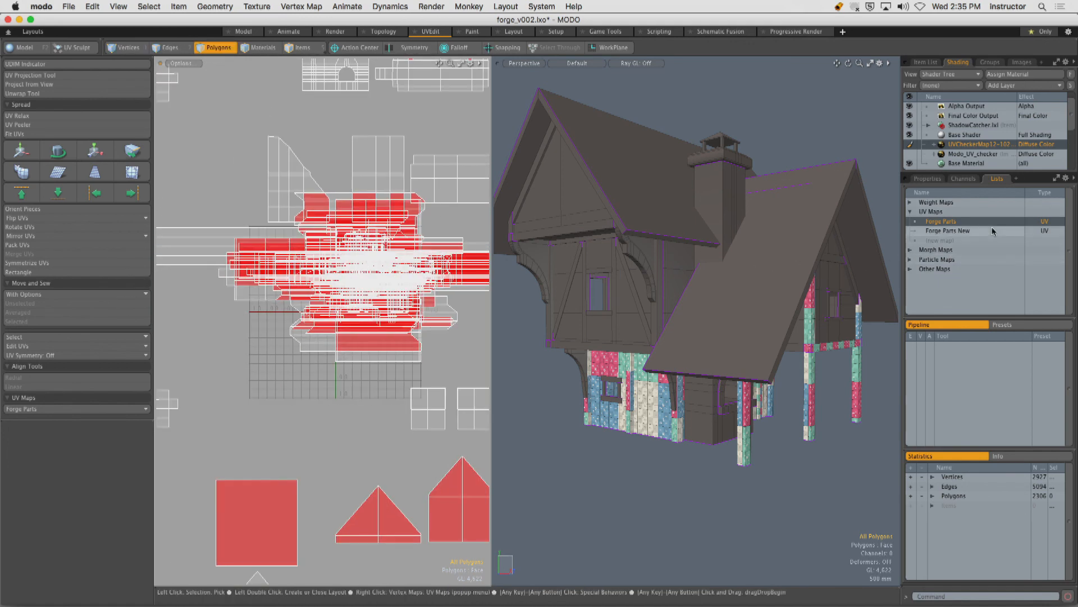
pyautogui.click(929, 179)
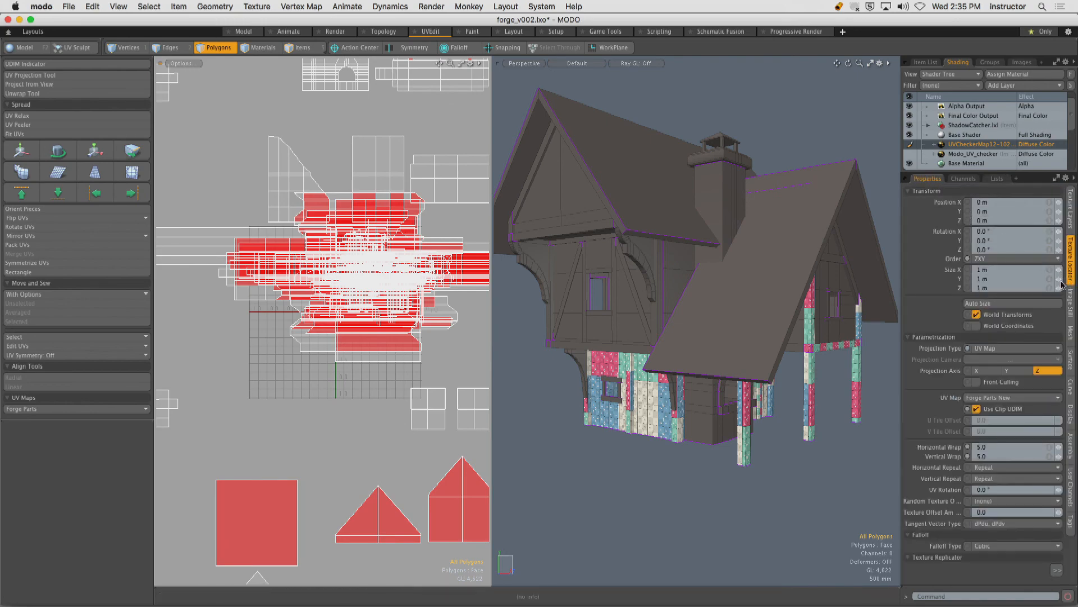
pyautogui.click(1011, 398)
pyautogui.click(991, 391)
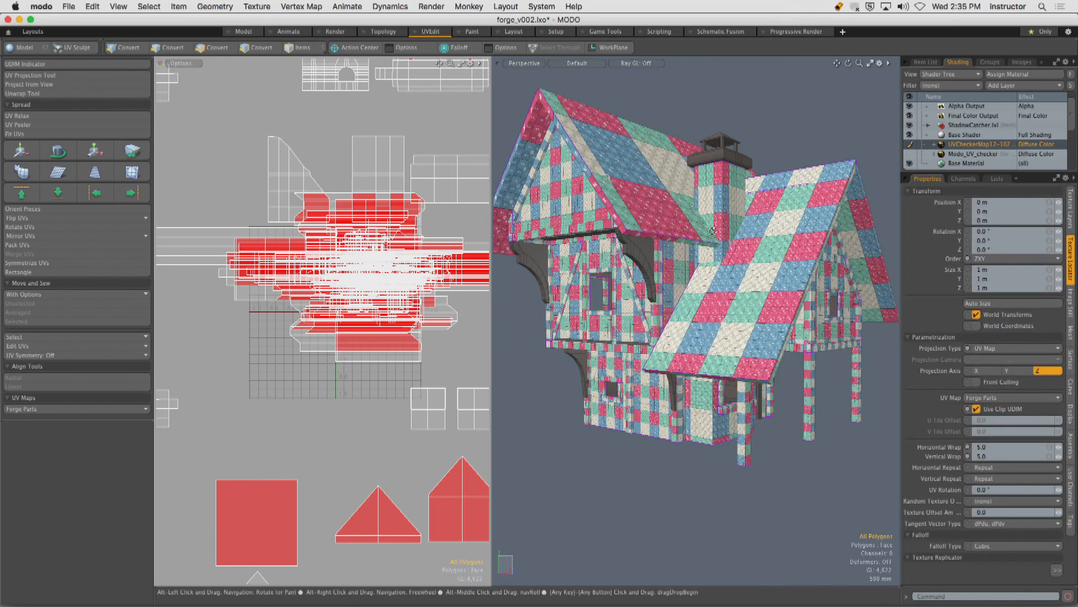
pyautogui.keyDown('alt'); pyautogui.moveTo(712, 229); pyautogui.dragTo(734, 275); pyautogui.keyUp('alt')
pyautogui.scroll(-5, 346, 227)
pyautogui.scroll(3, 347, 227)
pyautogui.keyDown('alt'); pyautogui.moveTo(735, 275); pyautogui.dragTo(616, 250); pyautogui.keyUp('alt')
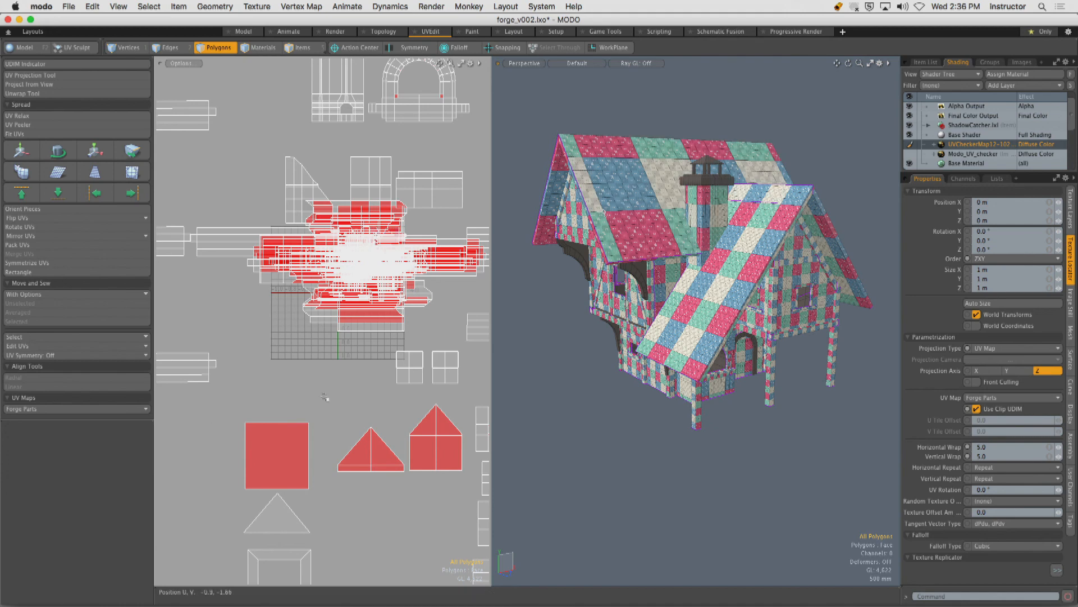
# Select the front corner post's polygons and hide the UVCheckerMap texture.
pyautogui.keyDown('alt'); pyautogui.keyDown('shift'); pyautogui.moveTo(713, 396); pyautogui.dragTo(614, 258); pyautogui.keyUp('shift'); pyautogui.keyUp('alt')
pyautogui.scroll(5, 702, 250)
pyautogui.doubleClick(677, 264)
pyautogui.scroll(-4, 676, 264)
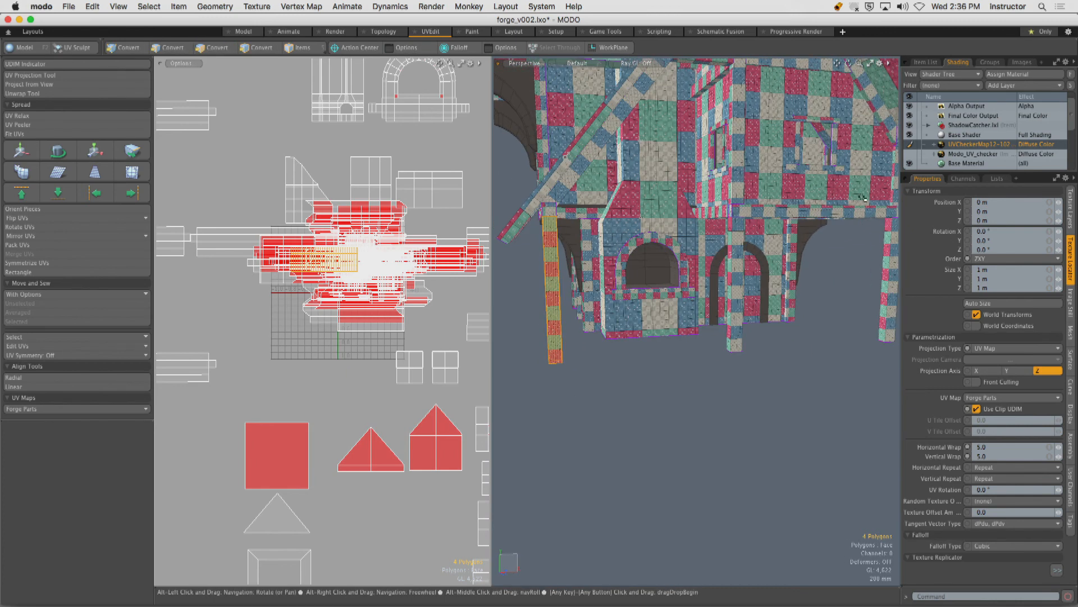
pyautogui.click(910, 143)
# Add the middle and upper posts, crossbeam, braces, lower beams and right post to the selection.
pyautogui.keyDown('alt'); pyautogui.moveTo(727, 237); pyautogui.dragTo(738, 236); pyautogui.keyUp('alt')
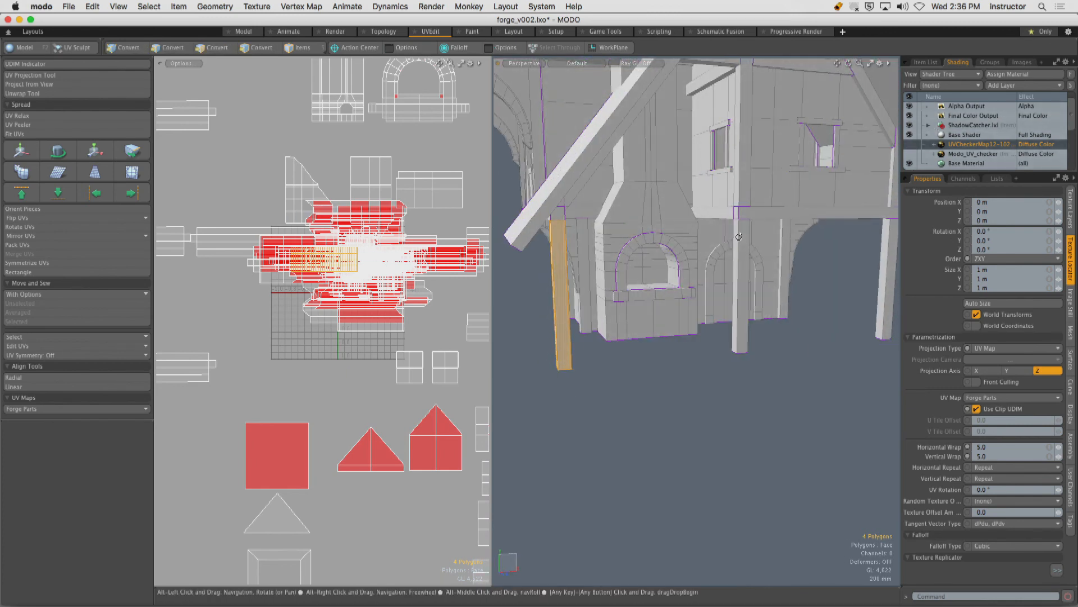
pyautogui.keyDown('shift'); pyautogui.doubleClick(739, 236); pyautogui.keyUp('shift')
pyautogui.keyDown('alt'); pyautogui.keyDown('shift'); pyautogui.moveTo(752, 160); pyautogui.dragTo(729, 219); pyautogui.keyUp('shift'); pyautogui.keyUp('alt')
pyautogui.keyDown('shift'); pyautogui.click(719, 226); pyautogui.keyUp('shift')
pyautogui.keyDown('shift'); pyautogui.doubleClick(719, 225); pyautogui.keyUp('shift')
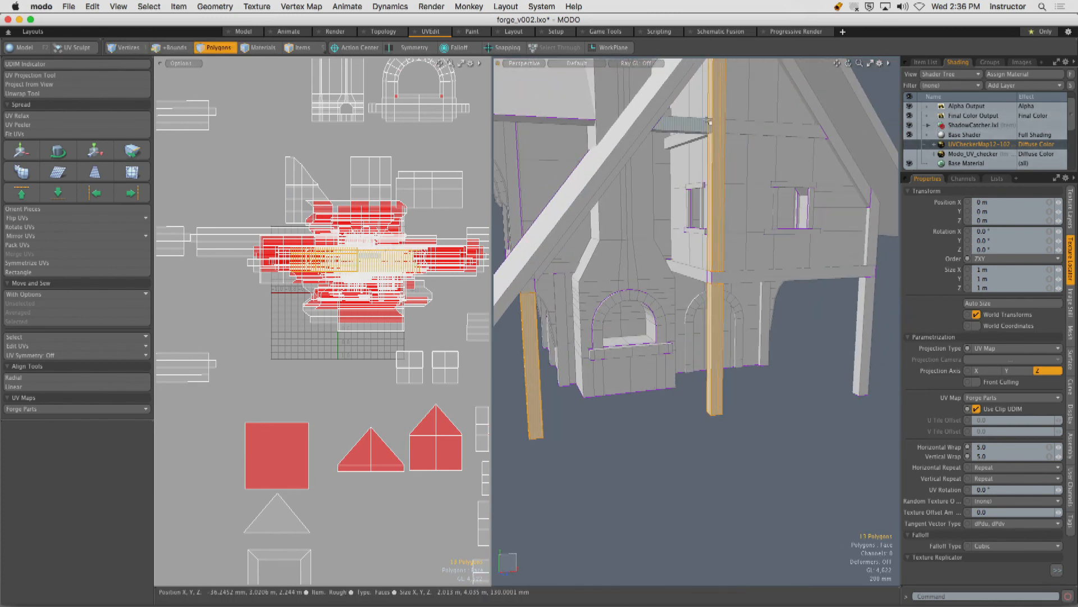
pyautogui.keyDown('shift'); pyautogui.doubleClick(740, 128); pyautogui.keyUp('shift')
pyautogui.keyDown('shift'); pyautogui.click(694, 138); pyautogui.keyUp('shift')
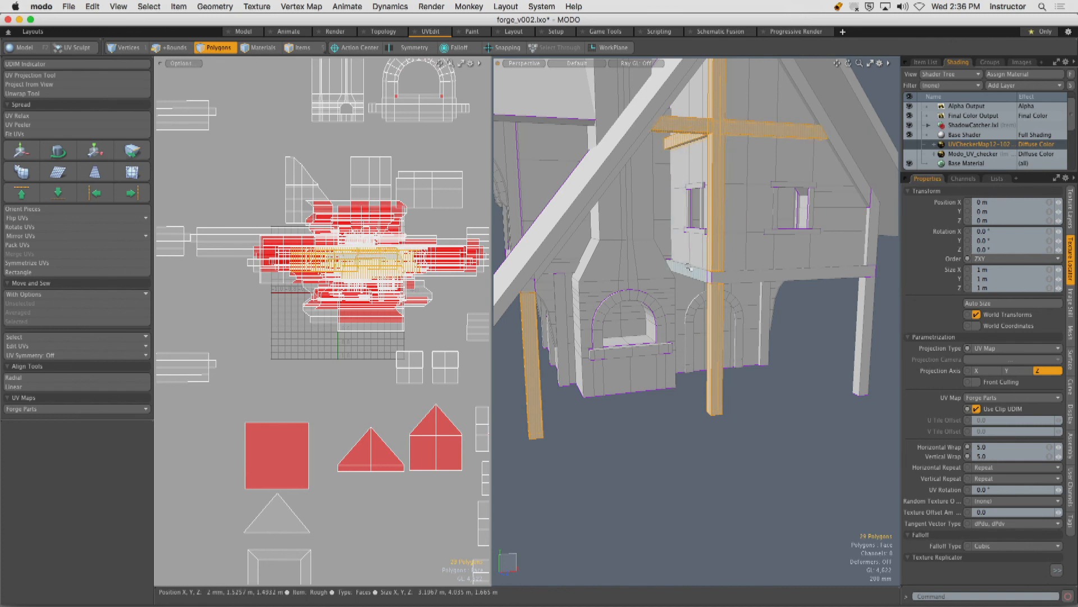
pyautogui.keyDown('shift'); pyautogui.doubleClick(715, 276); pyautogui.keyUp('shift')
pyautogui.keyDown('alt'); pyautogui.moveTo(784, 284); pyautogui.dragTo(752, 289); pyautogui.keyUp('alt')
pyautogui.keyDown('shift'); pyautogui.doubleClick(785, 288); pyautogui.keyUp('shift')
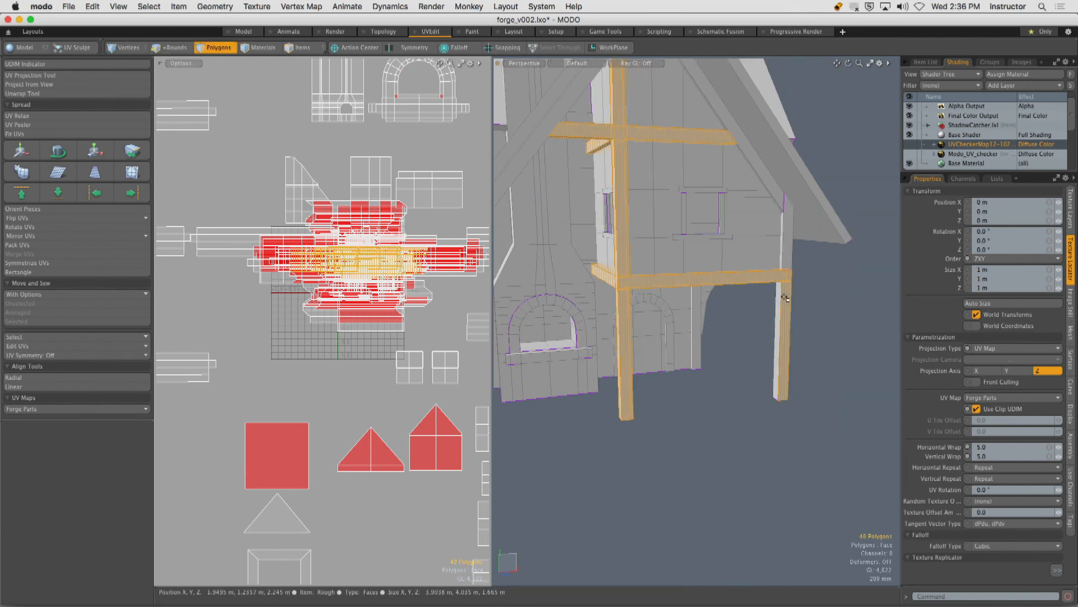
pyautogui.keyDown('shift'); pyautogui.doubleClick(787, 243); pyautogui.keyUp('shift')
pyautogui.keyDown('shift'); pyautogui.click(774, 191); pyautogui.keyUp('shift')
pyautogui.keyDown('alt'); pyautogui.moveTo(774, 191); pyautogui.dragTo(658, 164); pyautogui.keyUp('alt')
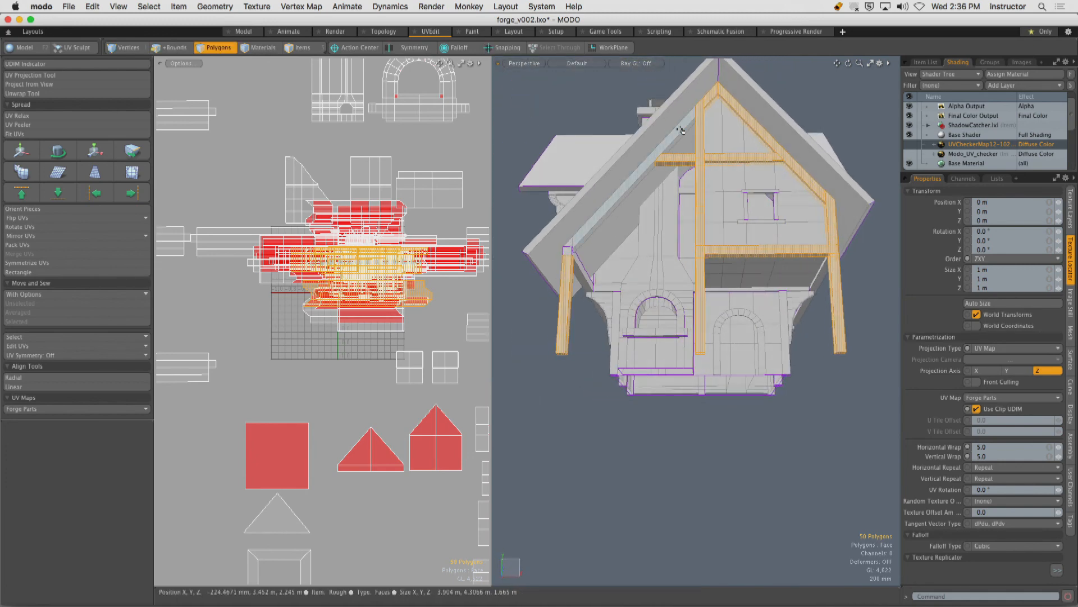
# Add the gable rafters and remaining side-wall posts, leaving the roof panels unselected.
pyautogui.keyDown('shift'); pyautogui.doubleClick(582, 261); pyautogui.keyUp('shift')
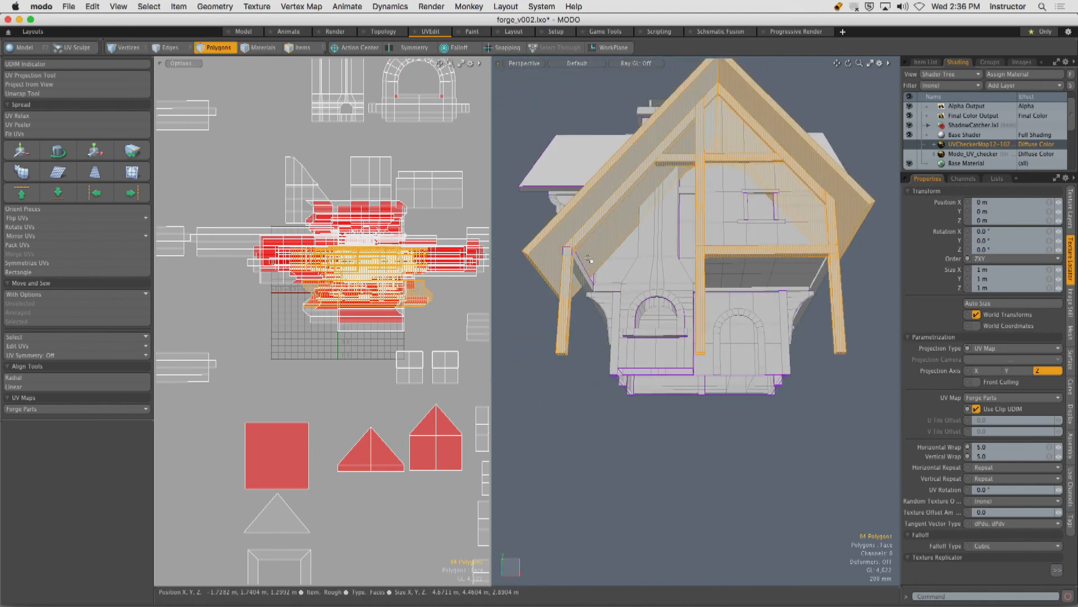
pyautogui.keyDown('ctrl'); pyautogui.doubleClick(584, 261); pyautogui.keyUp('ctrl')
pyautogui.keyDown('alt'); pyautogui.moveTo(586, 281); pyautogui.dragTo(619, 315); pyautogui.keyUp('alt')
pyautogui.keyDown('alt'); pyautogui.moveTo(748, 316); pyautogui.dragTo(671, 305); pyautogui.keyUp('alt')
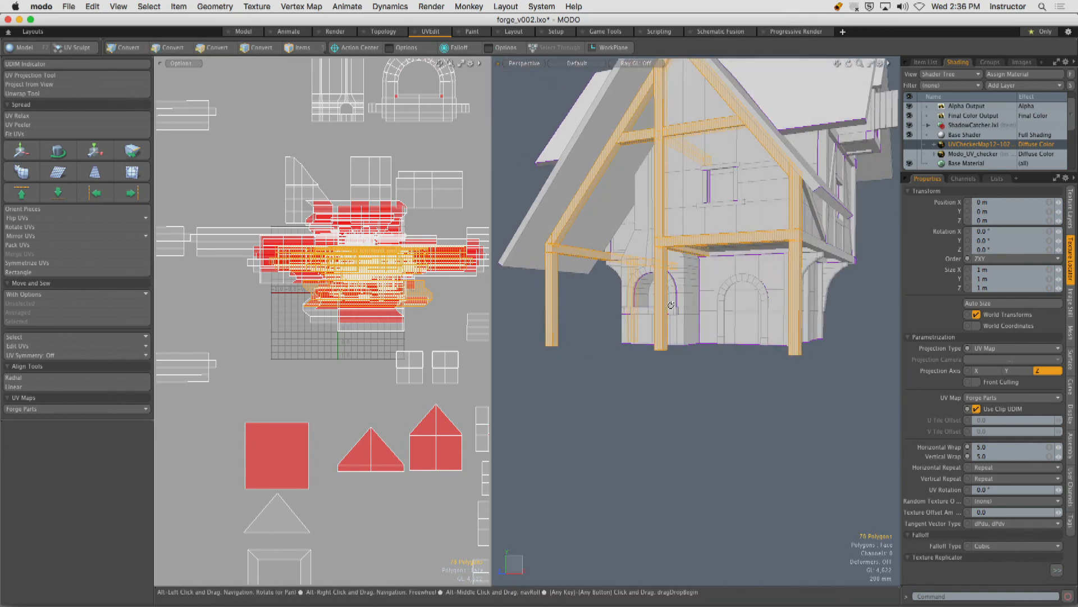
pyautogui.keyDown('alt'); pyautogui.moveTo(735, 314); pyautogui.dragTo(659, 312); pyautogui.keyUp('alt')
pyautogui.keyDown('shift'); pyautogui.doubleClick(770, 321); pyautogui.keyUp('shift')
pyautogui.keyDown('shift'); pyautogui.doubleClick(753, 324); pyautogui.keyUp('shift')
pyautogui.keyDown('shift'); pyautogui.doubleClick(807, 328); pyautogui.keyUp('shift')
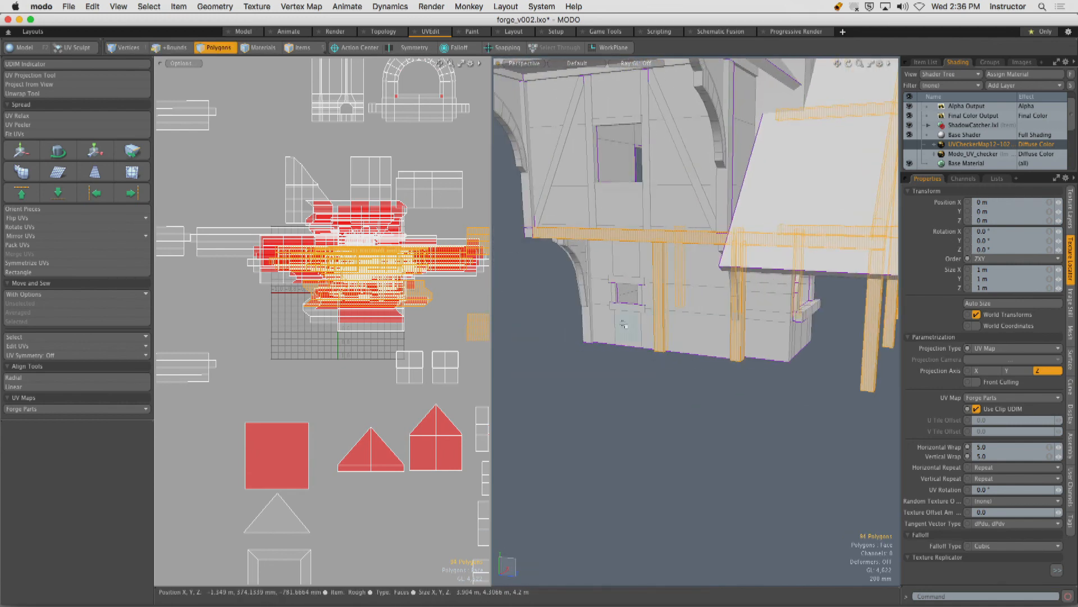
pyautogui.keyDown('alt'); pyautogui.moveTo(585, 334); pyautogui.dragTo(687, 303); pyautogui.keyUp('alt')
# Assign the selected polygons a new material named Wood Beams and select it in the Shader Tree.
pyautogui.write('m')
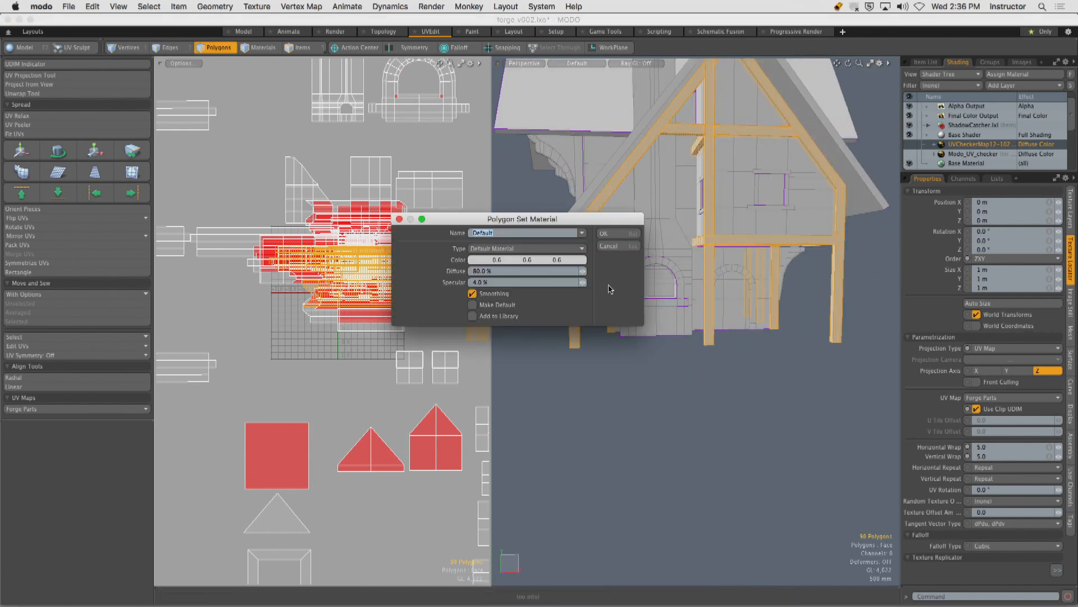
pyautogui.write('Wood Beams')
pyautogui.press('Return')
pyautogui.moveTo(669, 314)
pyautogui.keyDown('alt'); pyautogui.mouseDown()
pyautogui.moveTo(662, 306)
pyautogui.moveTo(674, 301)
pyautogui.mouseUp(); pyautogui.keyUp('alt')
pyautogui.click(967, 145)
pyautogui.keyDown('alt'); pyautogui.keyDown('shift'); pyautogui.moveTo(747, 151); pyautogui.dragTo(652, 236); pyautogui.keyUp('shift'); pyautogui.keyUp('alt')
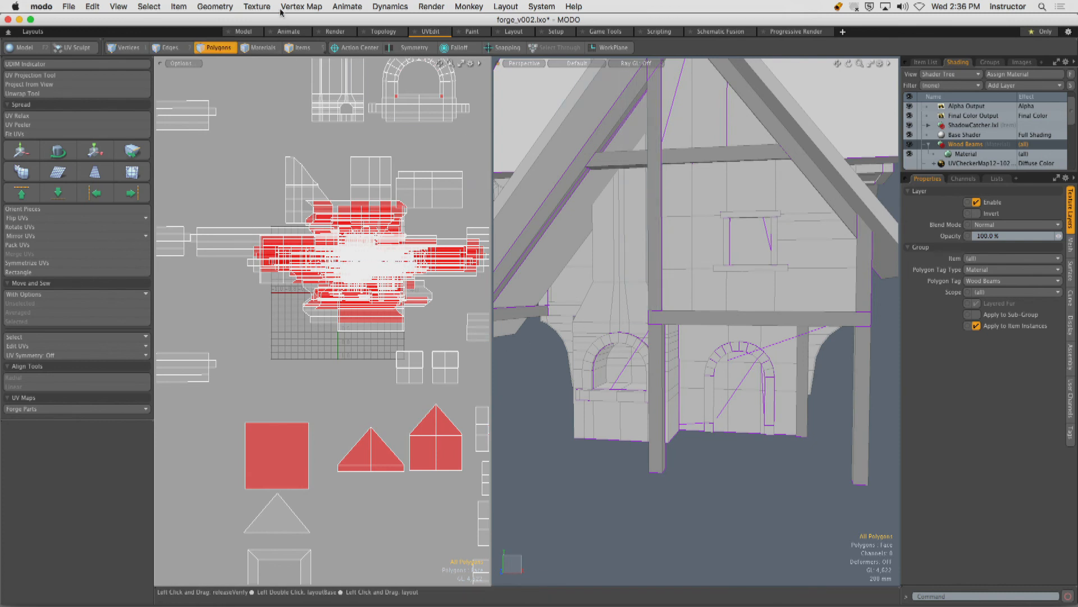
# In Materials selection mode, pick the Wood Beams material on the model.
pyautogui.click(260, 47)
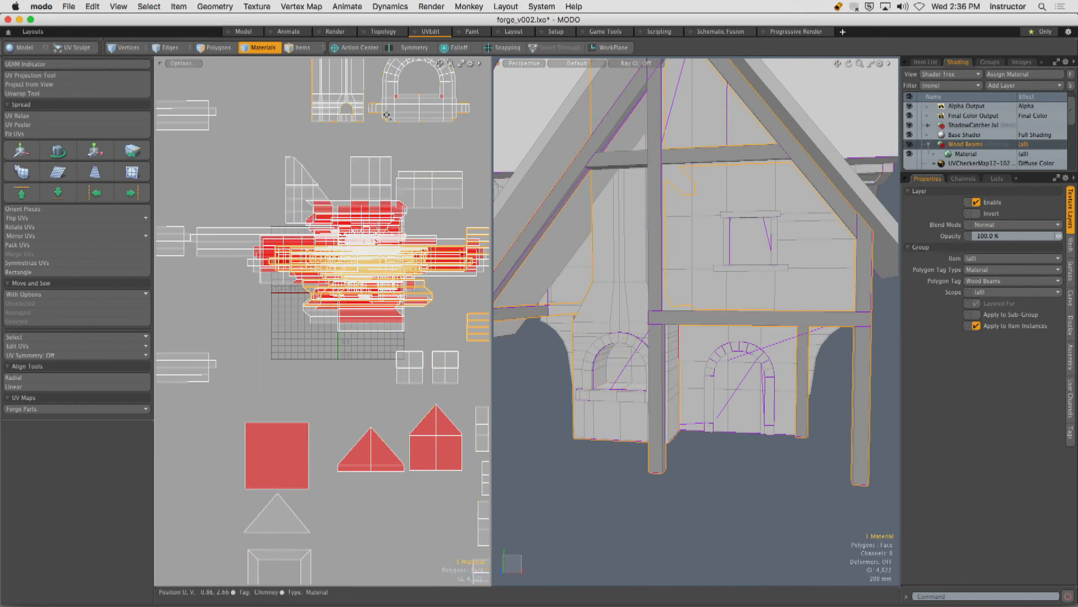
pyautogui.keyDown('alt'); pyautogui.moveTo(655, 316); pyautogui.dragTo(632, 293); pyautogui.keyUp('alt')
pyautogui.click(686, 443)
pyautogui.keyDown('alt'); pyautogui.moveTo(686, 443); pyautogui.dragTo(657, 441); pyautogui.keyUp('alt')
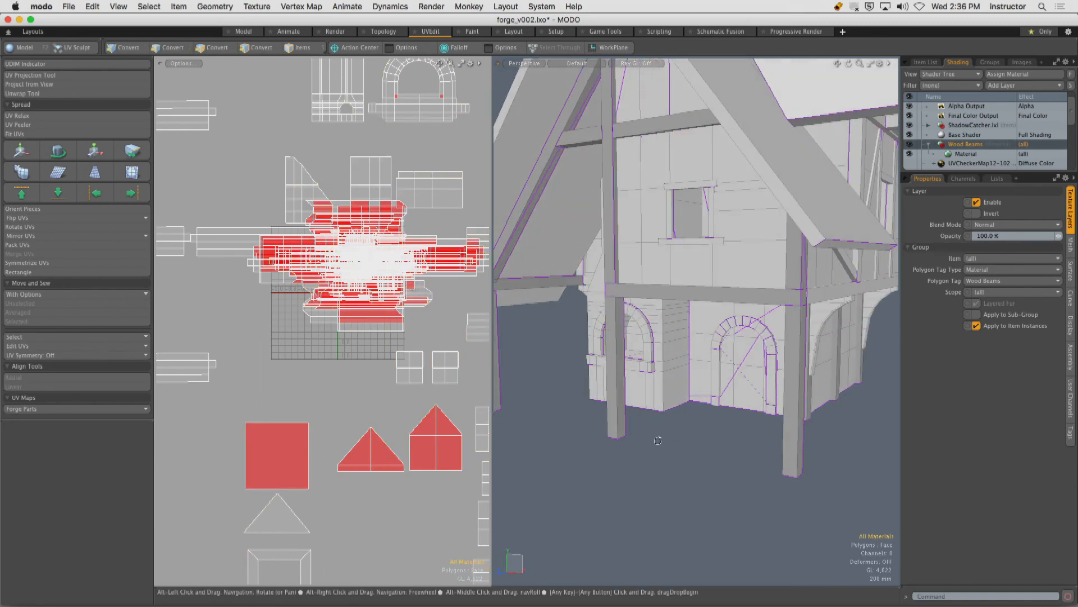
pyautogui.click(620, 429)
# Frame the whole house and convert the Wood Beams material selection into a polygon selection.
pyautogui.press('a')
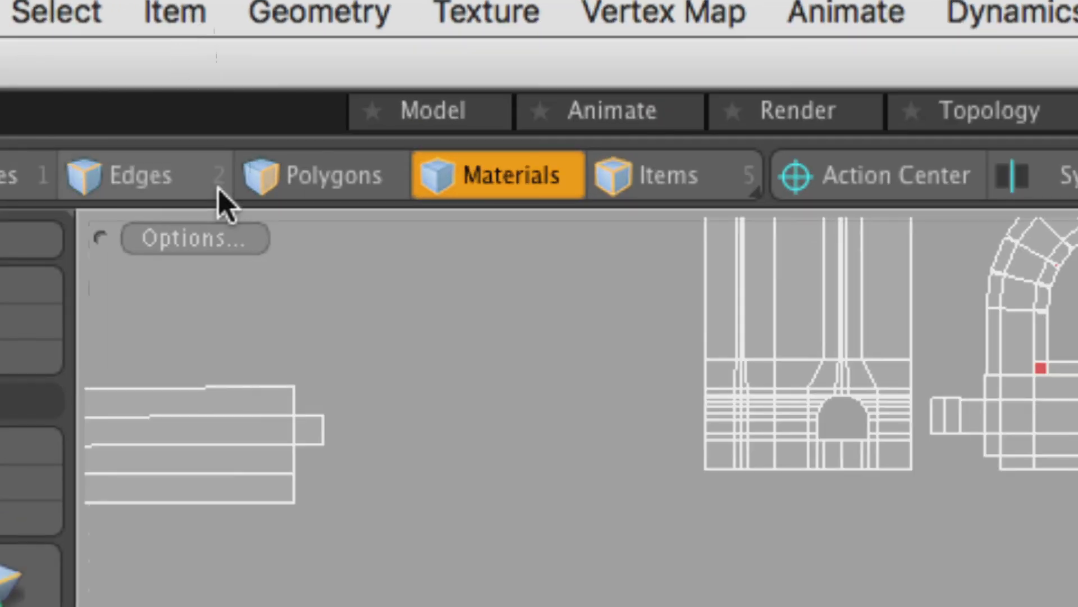
pyautogui.press('alt')
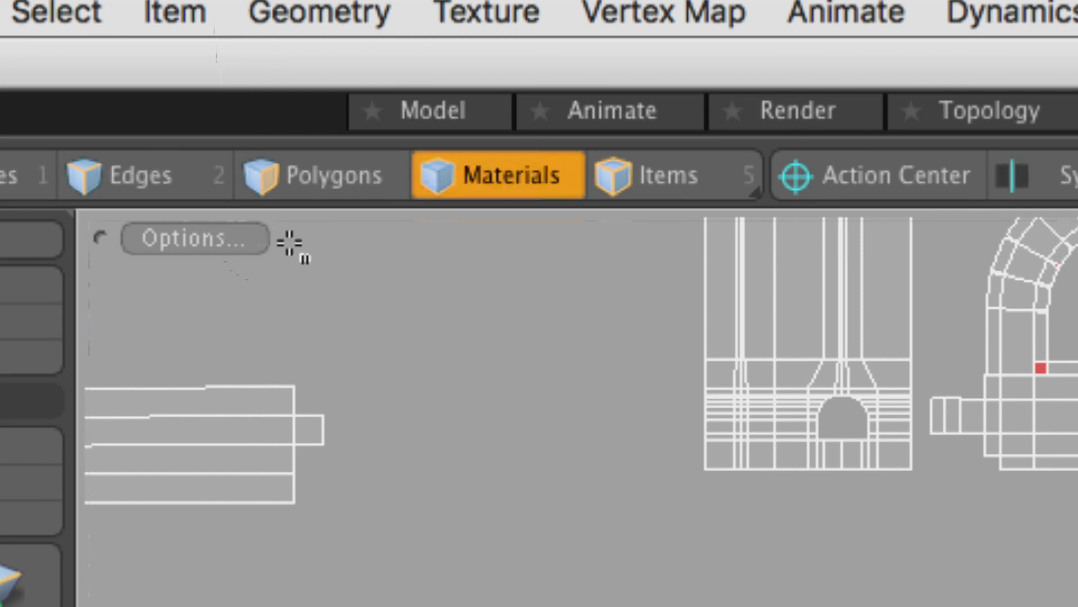
pyautogui.press('alt')
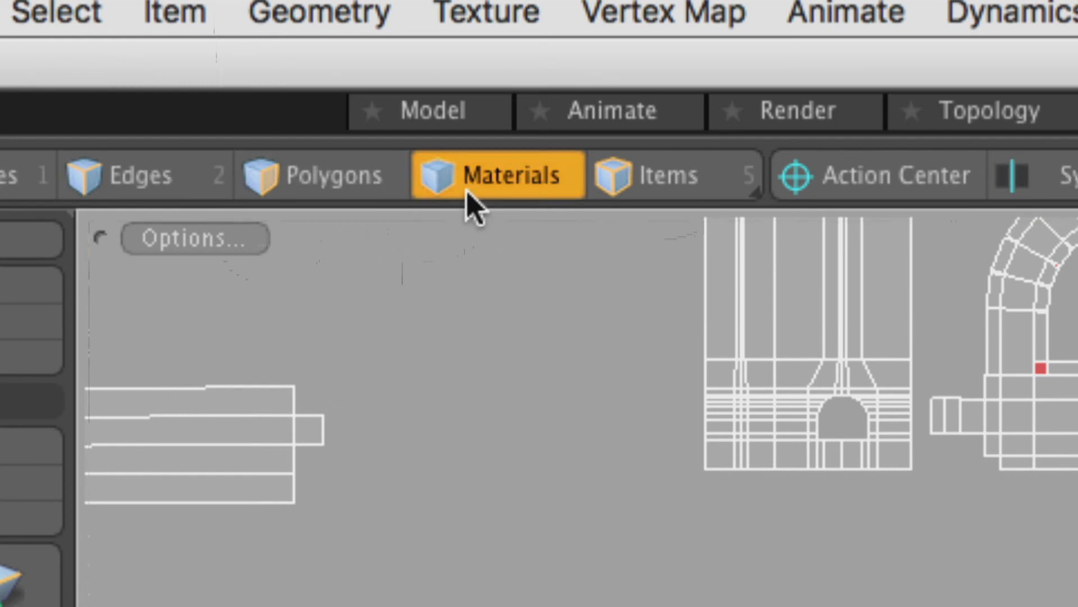
pyautogui.press('alt')
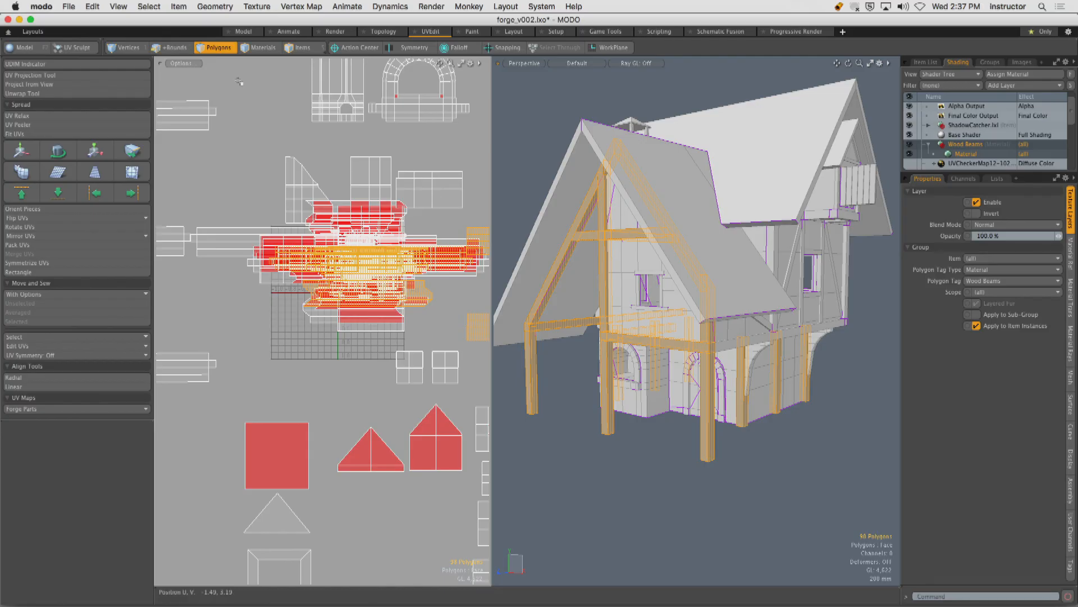
# Hide all geometry except the selected wood beams and bring the UV view toward their islands.
pyautogui.hotkey('shift', 'h')
pyautogui.keyDown('alt'); pyautogui.keyDown('shift'); pyautogui.moveTo(405, 217); pyautogui.dragTo(298, 214); pyautogui.keyUp('shift'); pyautogui.keyUp('alt')
pyautogui.keyDown('ctrl'); pyautogui.keyDown('alt'); pyautogui.moveTo(343, 223); pyautogui.dragTo(299, 225); pyautogui.keyUp('alt'); pyautogui.keyUp('ctrl')
pyautogui.click(334, 221)
pyautogui.keyDown('alt'); pyautogui.keyDown('shift'); pyautogui.moveTo(385, 228); pyautogui.dragTo(366, 229); pyautogui.keyUp('shift'); pyautogui.keyUp('alt')
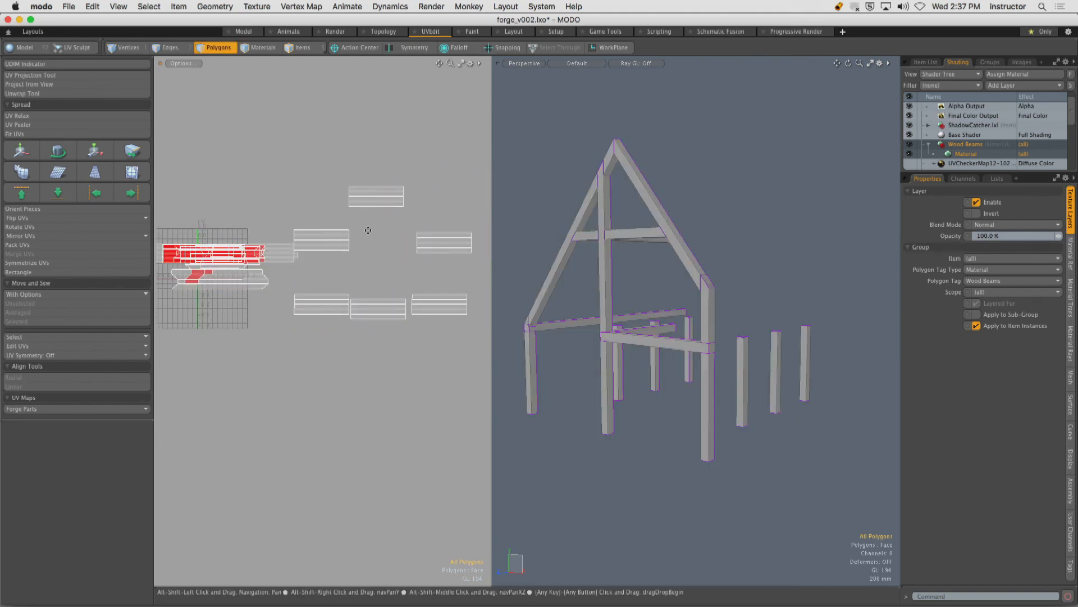
# Box-select all the beam UV islands in the UV view.
pyautogui.keyDown('alt'); pyautogui.moveTo(561, 292); pyautogui.dragTo(646, 296); pyautogui.keyUp('alt')
pyautogui.moveTo(348, 263)
pyautogui.keyDown('alt'); pyautogui.keyDown('shift'); pyautogui.mouseDown()
pyautogui.moveTo(395, 264)
pyautogui.moveTo(356, 269)
pyautogui.moveTo(356, 247)
pyautogui.mouseUp(); pyautogui.keyUp('shift'); pyautogui.keyUp('alt')
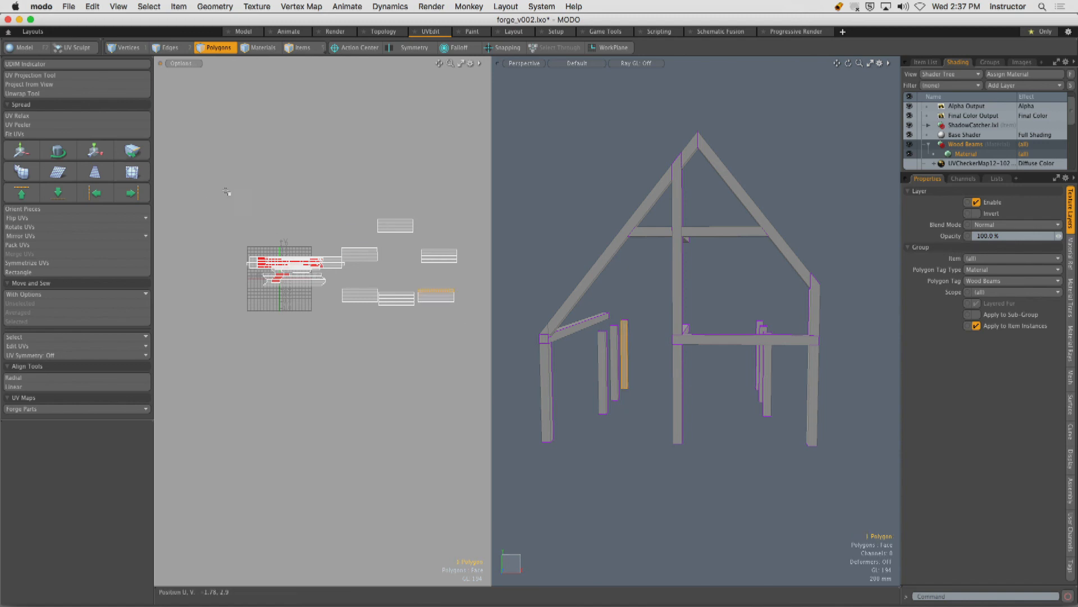
pyautogui.moveTo(229, 193); pyautogui.dragTo(481, 319)
pyautogui.keyDown('alt'); pyautogui.moveTo(672, 252); pyautogui.dragTo(758, 240); pyautogui.keyUp('alt')
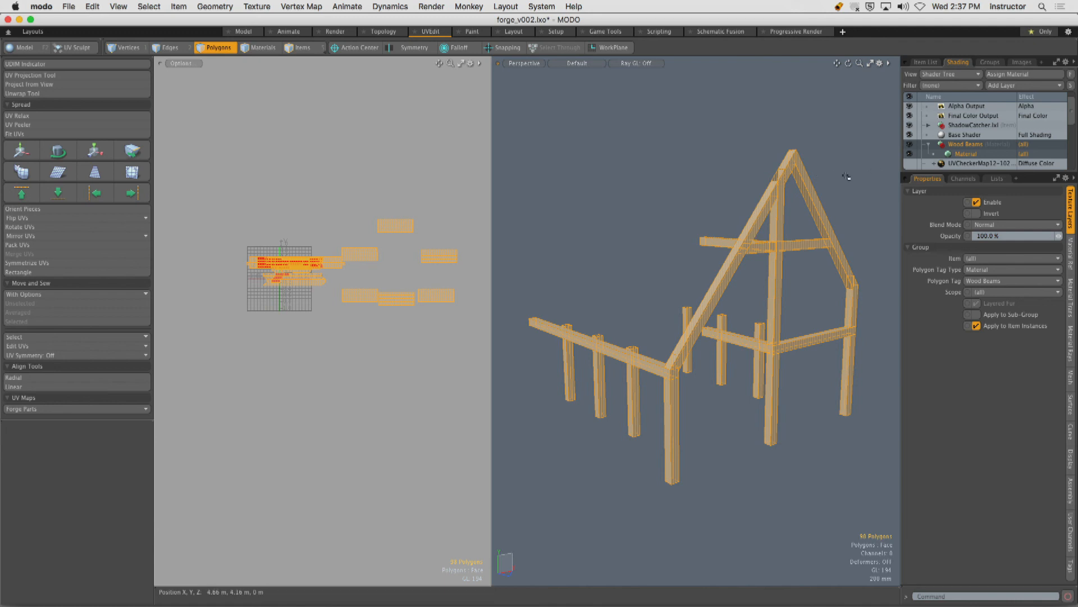
pyautogui.scroll(3, 433, 272)
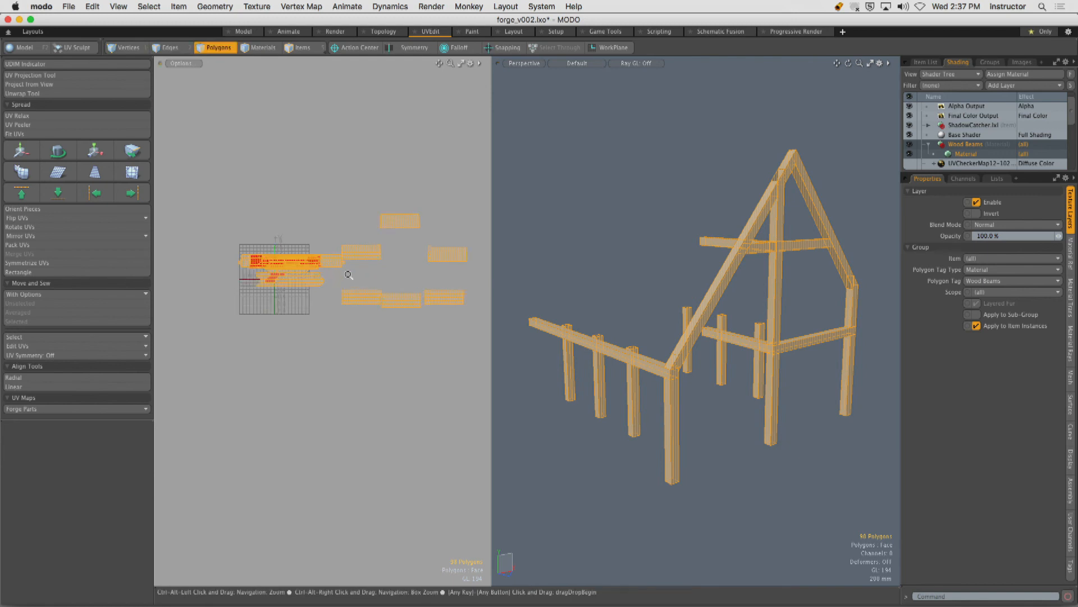
pyautogui.scroll(-5, 407, 271)
# Deselect the beam polygons and open the Pack UVs dialog for the beam islands.
pyautogui.click(405, 281)
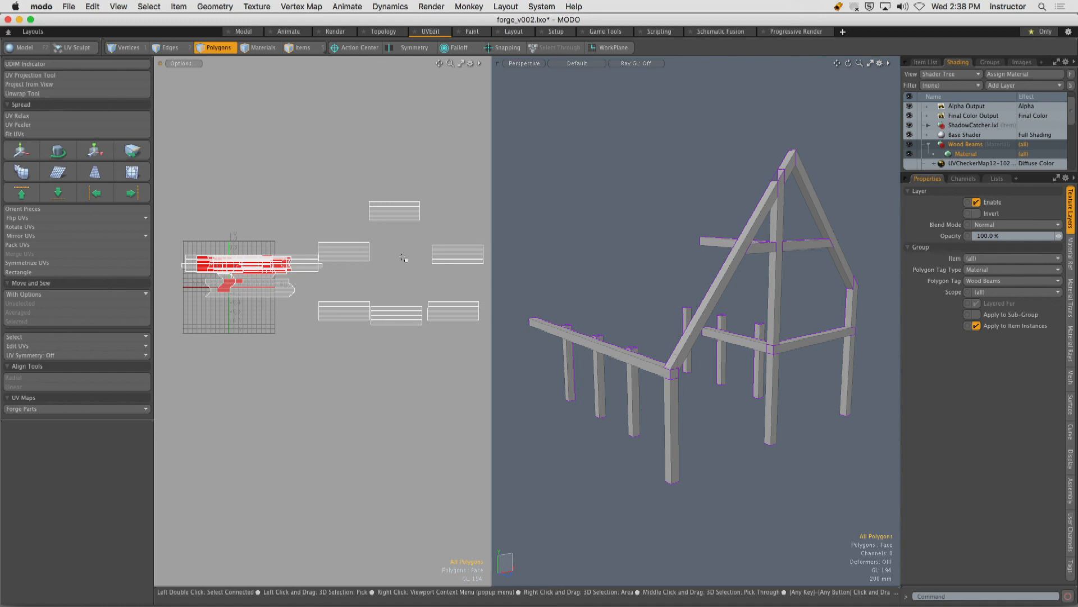
pyautogui.keyDown('alt'); pyautogui.moveTo(674, 314); pyautogui.dragTo(801, 351); pyautogui.keyUp('alt')
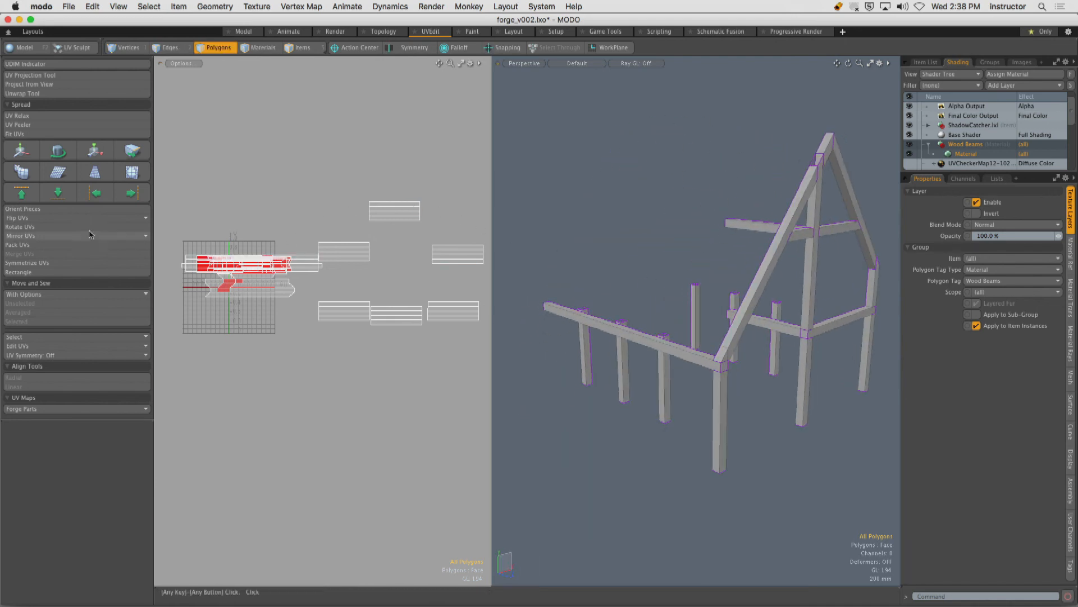
pyautogui.click(32, 245)
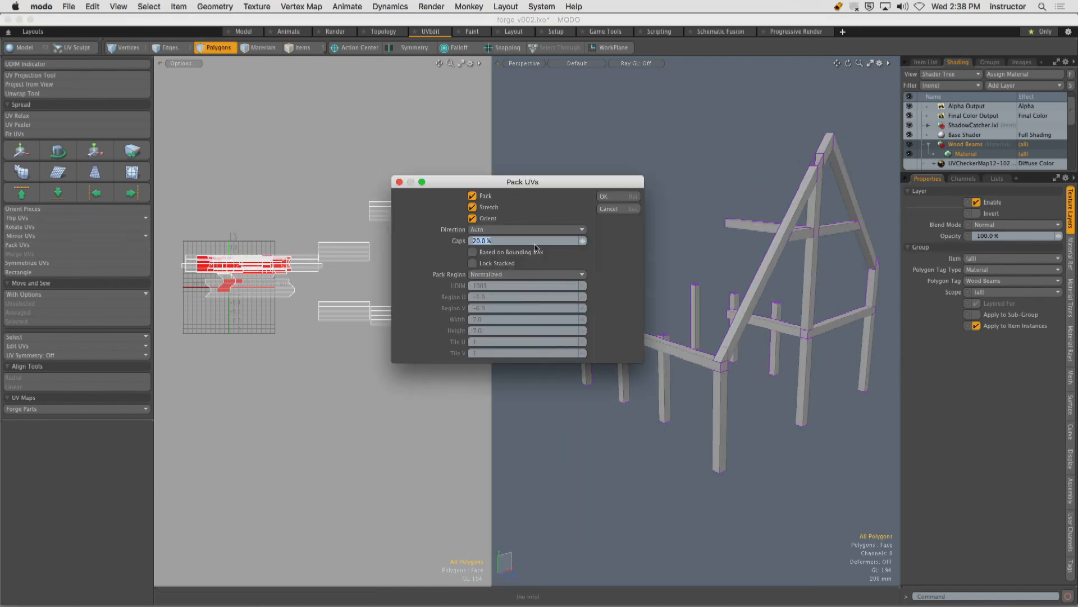
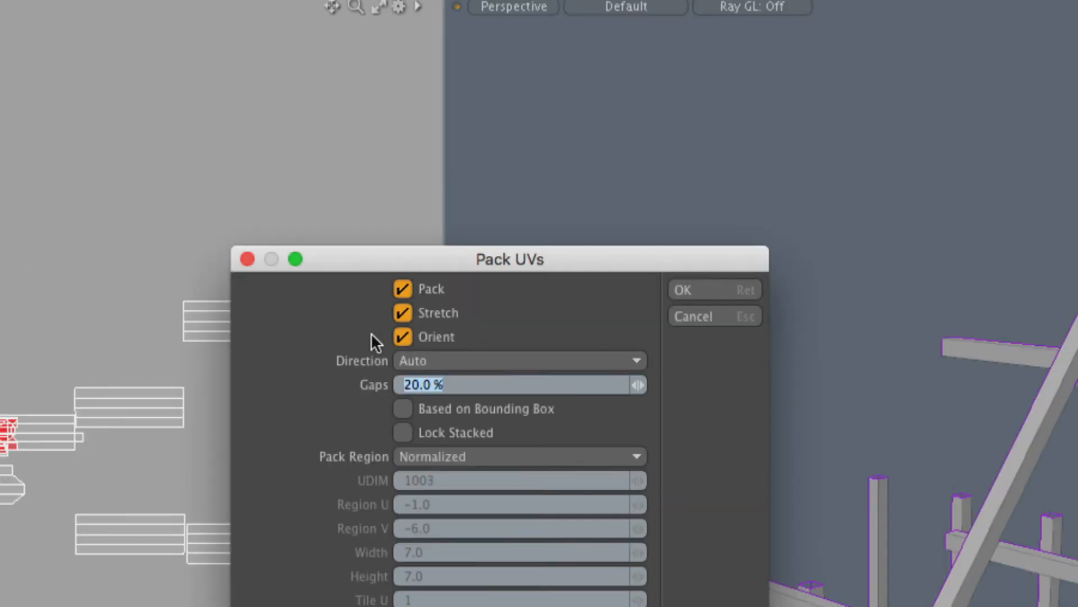
# Pack the wood beam UVs with Orient turned off, then frame the packed tile and enlarge the Shader Tree.
pyautogui.click(430, 337)
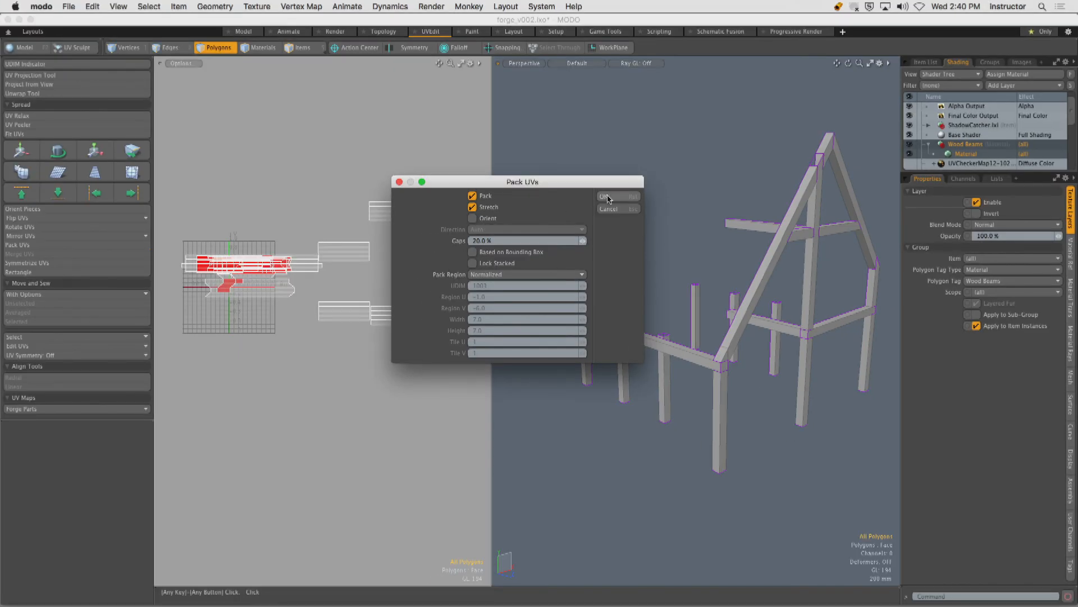
pyautogui.click(605, 197)
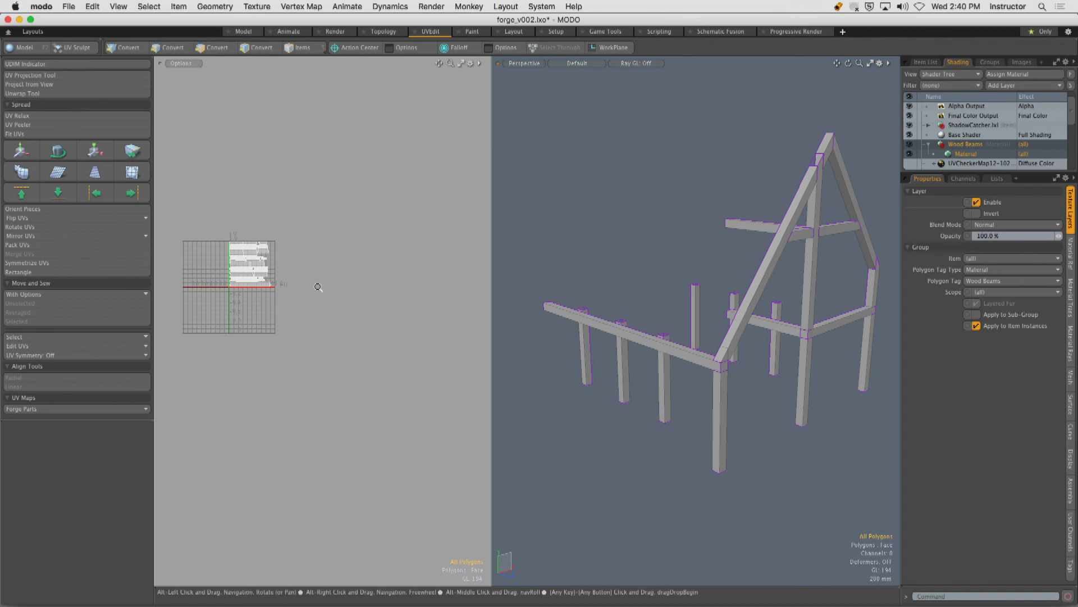
pyautogui.keyDown('ctrl'); pyautogui.keyDown('alt'); pyautogui.moveTo(260, 259); pyautogui.dragTo(419, 262); pyautogui.keyUp('alt'); pyautogui.keyUp('ctrl')
pyautogui.keyDown('ctrl'); pyautogui.keyDown('alt'); pyautogui.moveTo(420, 262); pyautogui.dragTo(371, 268); pyautogui.keyUp('alt'); pyautogui.keyUp('ctrl')
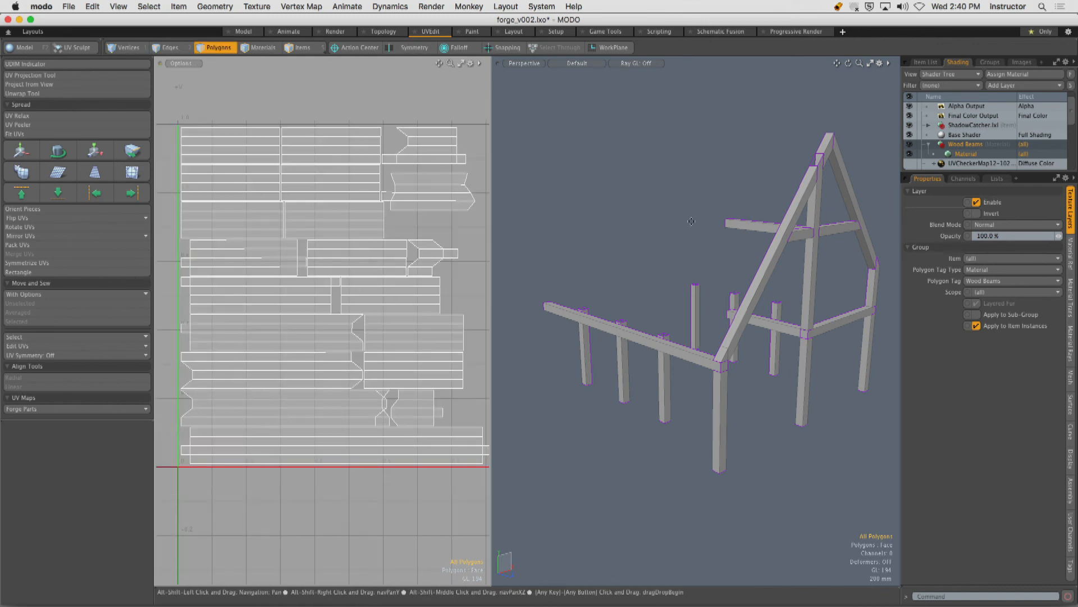
pyautogui.moveTo(958, 173); pyautogui.dragTo(958, 261)
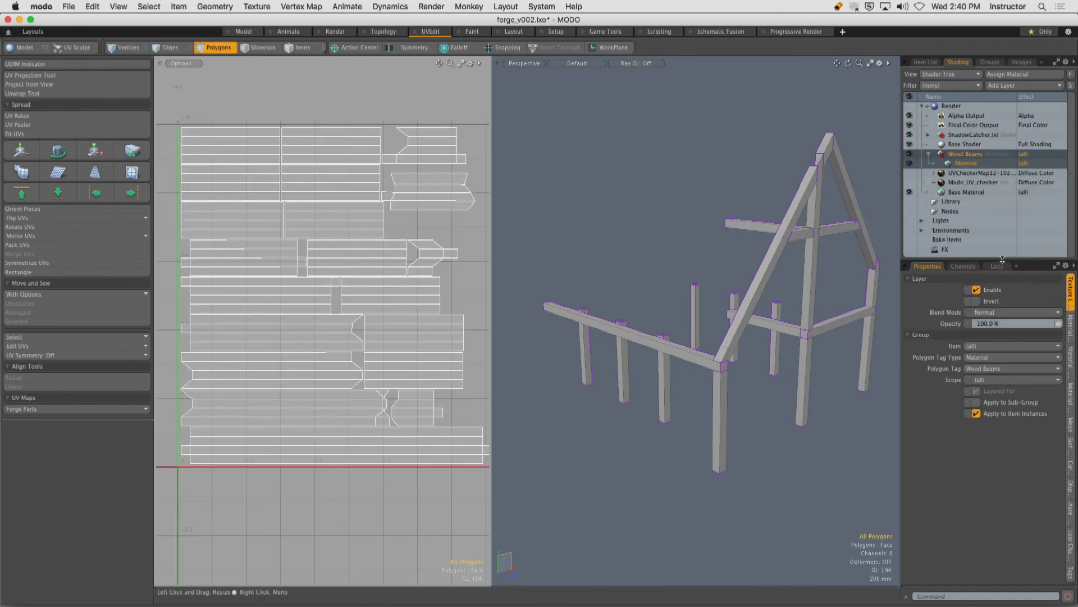
# Move the UVCheckerMap layer onto Wood Beams and enable it to check the beam UVs.
pyautogui.click(930, 157)
pyautogui.moveTo(950, 164); pyautogui.dragTo(944, 150)
pyautogui.click(909, 153)
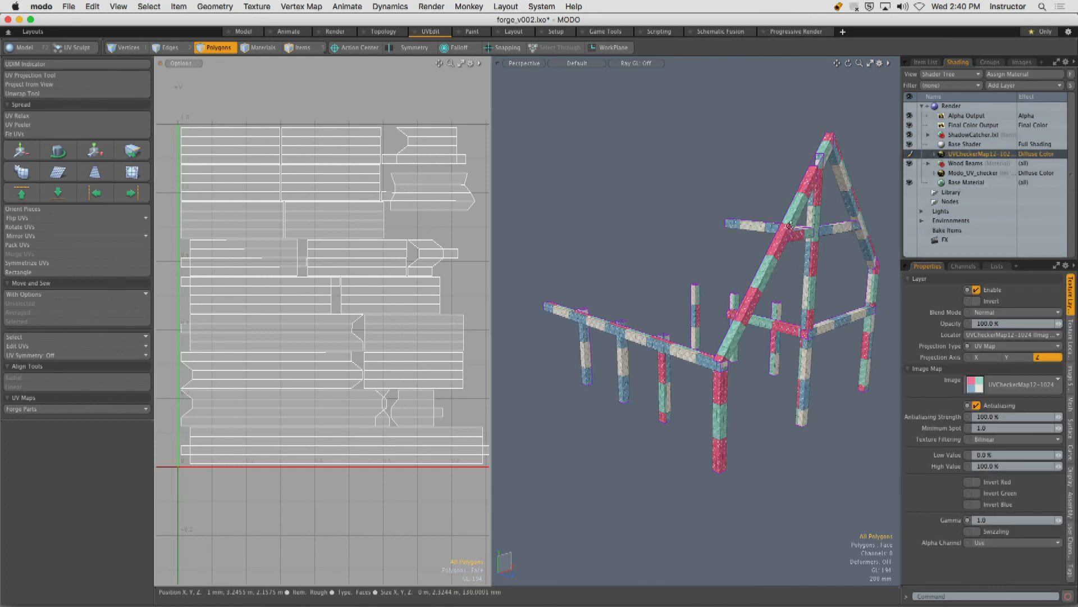
pyautogui.keyDown('alt'); pyautogui.keyDown('shift'); pyautogui.moveTo(761, 262); pyautogui.dragTo(754, 227); pyautogui.keyUp('shift'); pyautogui.keyUp('alt')
pyautogui.scroll(10, 753, 227)
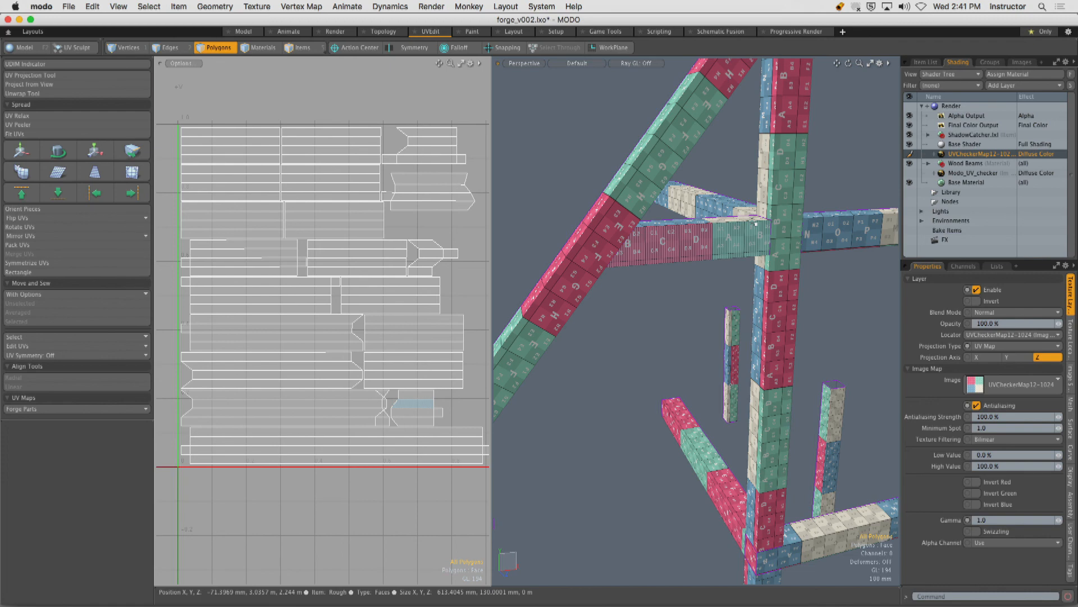
# Inspect the whole checkered A-frame, then unhide all the house geometry.
pyautogui.keyDown('ctrl'); pyautogui.keyDown('alt'); pyautogui.moveTo(809, 236); pyautogui.dragTo(696, 281); pyautogui.keyUp('alt'); pyautogui.keyUp('ctrl')
pyautogui.keyDown('alt'); pyautogui.keyDown('shift'); pyautogui.moveTo(696, 281); pyautogui.dragTo(723, 238); pyautogui.keyUp('shift'); pyautogui.keyUp('alt')
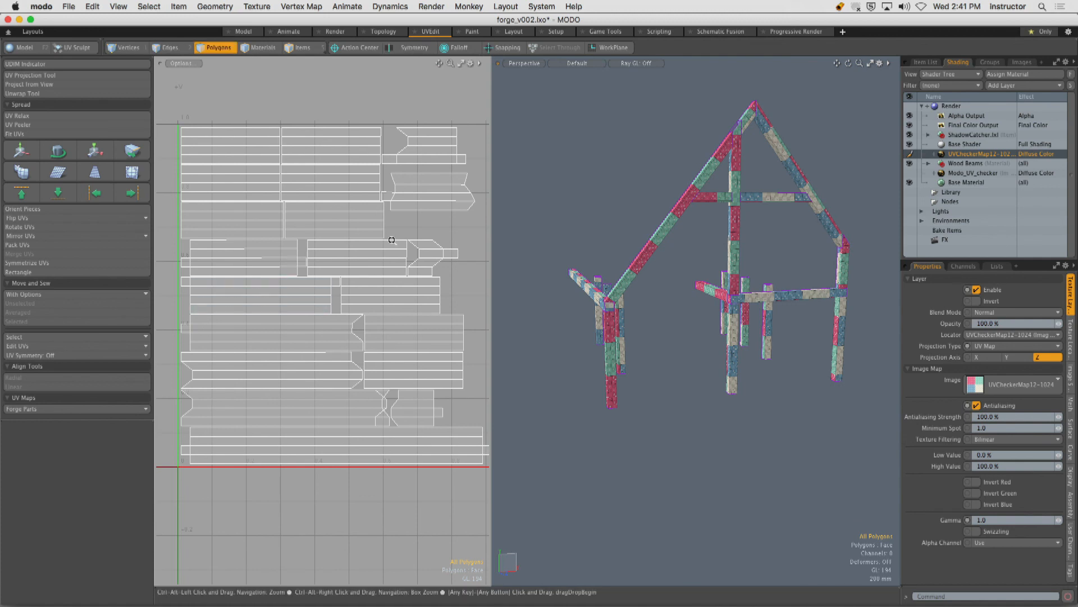
pyautogui.moveTo(391, 241)
pyautogui.keyDown('ctrl'); pyautogui.keyDown('alt'); pyautogui.mouseDown()
pyautogui.moveTo(353, 243)
pyautogui.moveTo(373, 241)
pyautogui.mouseUp(); pyautogui.keyUp('alt'); pyautogui.keyUp('ctrl')
pyautogui.press('u')
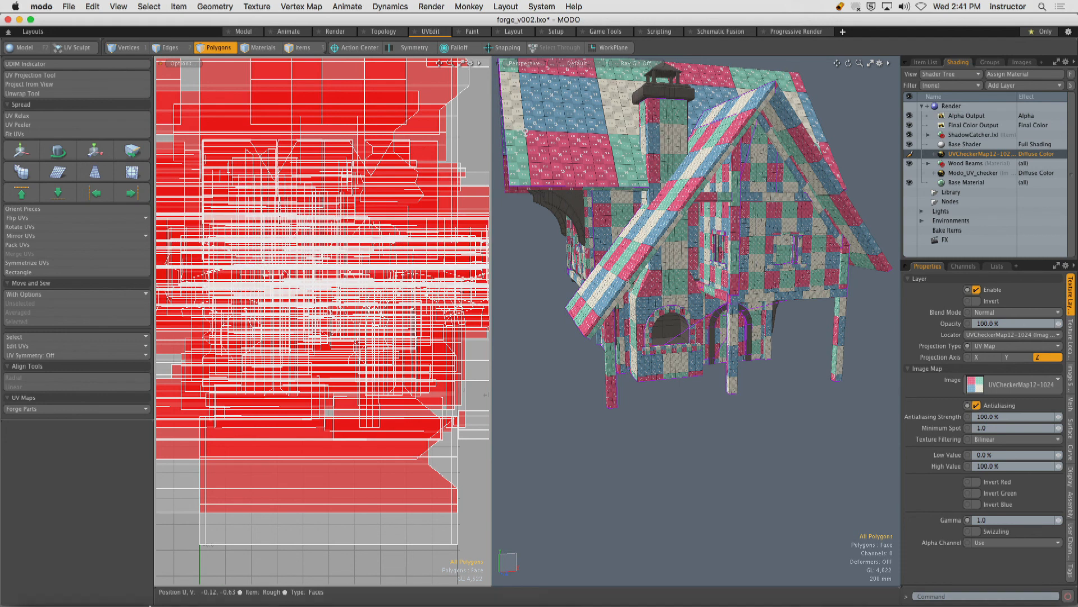
pyautogui.moveTo(148, 604)
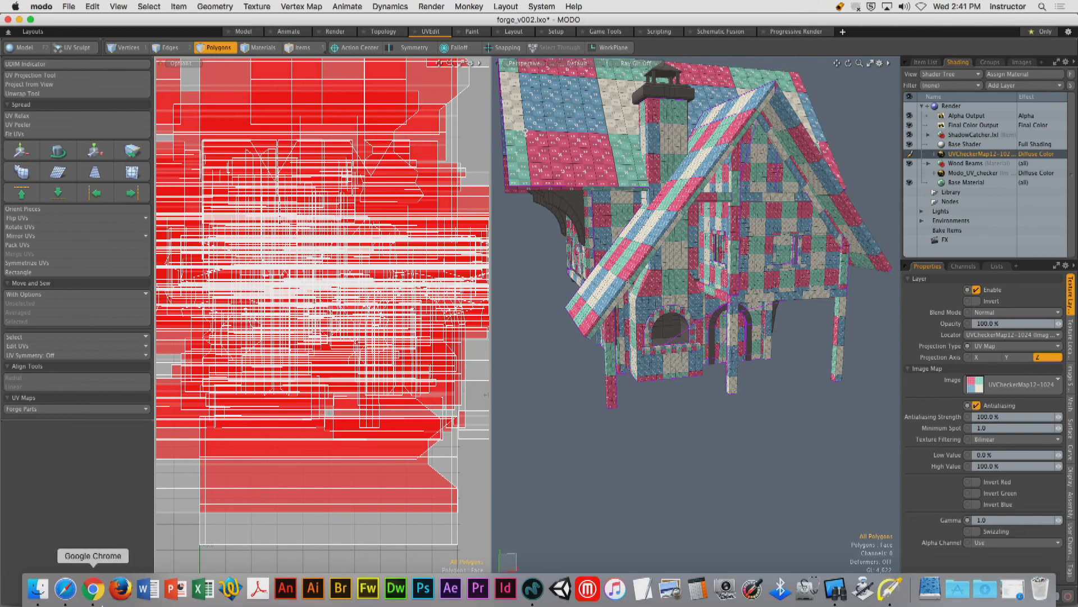
# Open textures.com in a new Chrome tab and widen the browser window.
pyautogui.click(93, 588)
pyautogui.click(305, 28)
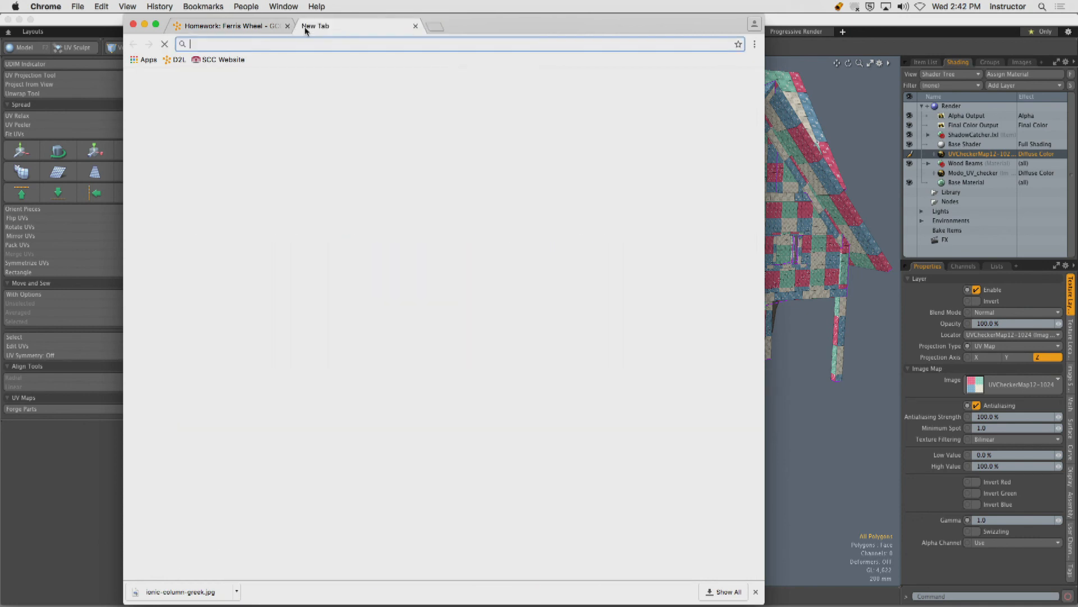
pyautogui.write('textures.com')
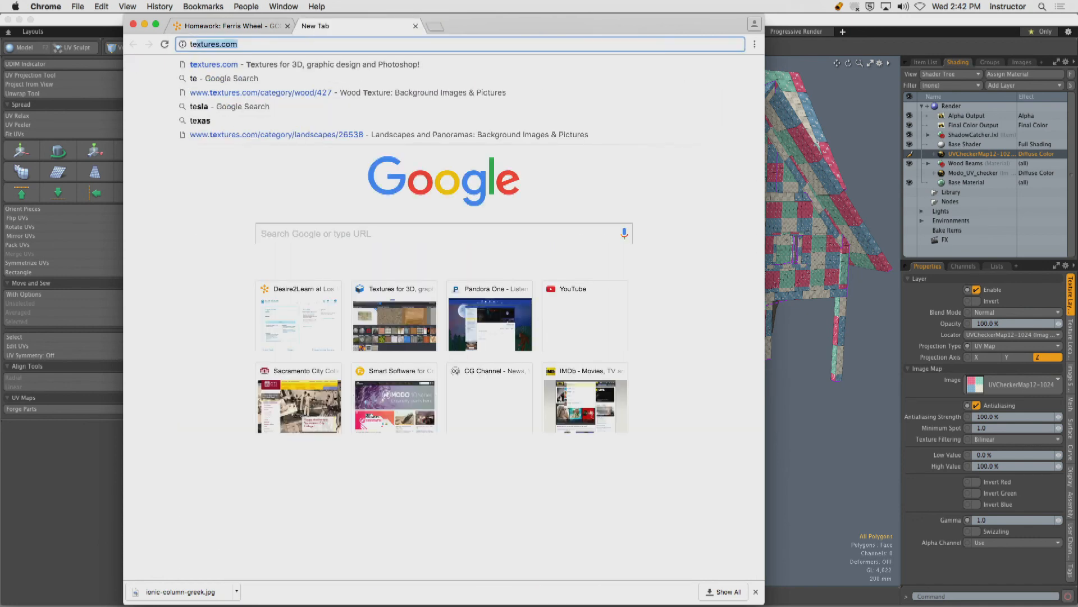
pyautogui.press('Return')
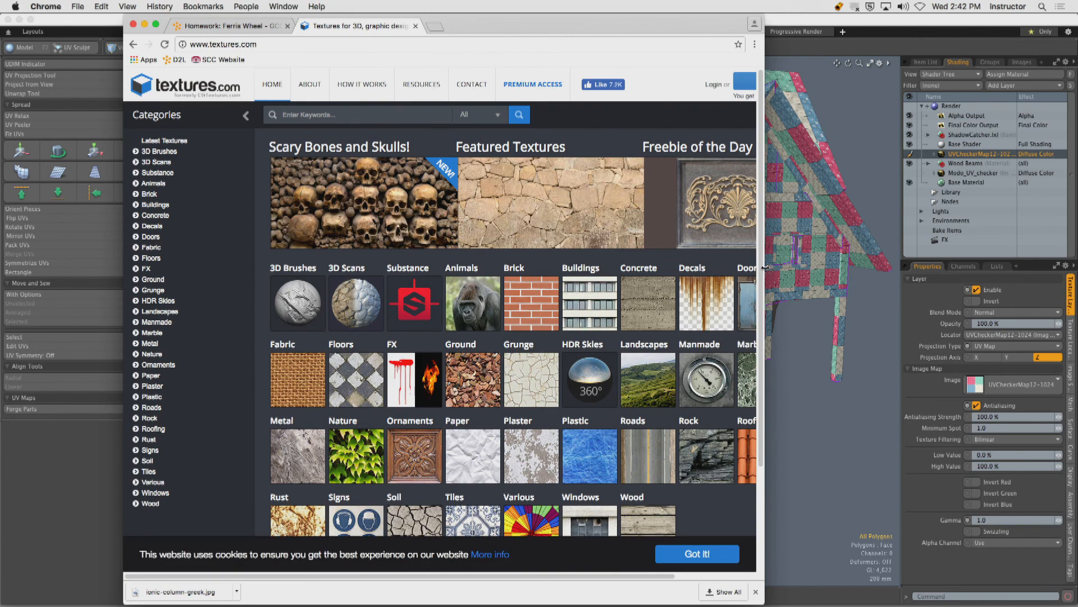
pyautogui.moveTo(765, 268); pyautogui.dragTo(996, 267)
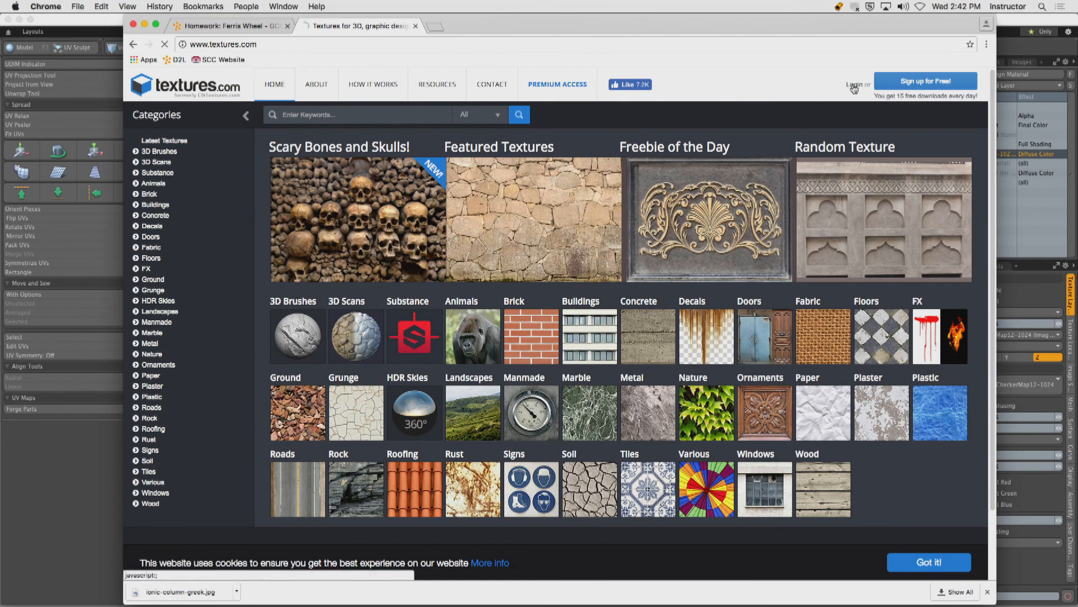
# Log in with the autofilled account e-mail and password, declining to save the password.
pyautogui.click(853, 87)
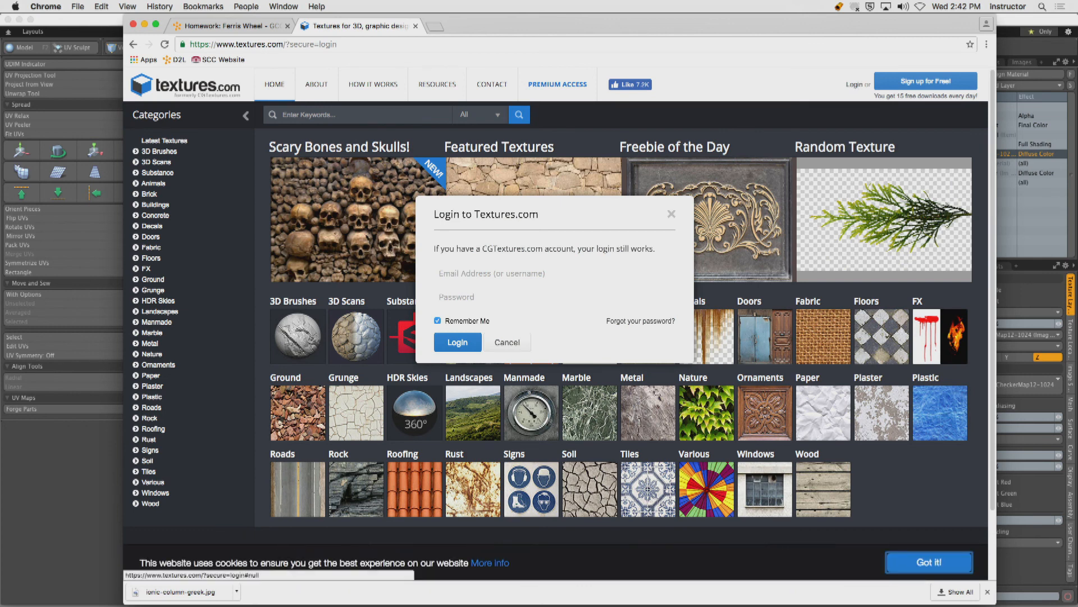
pyautogui.click(630, 281)
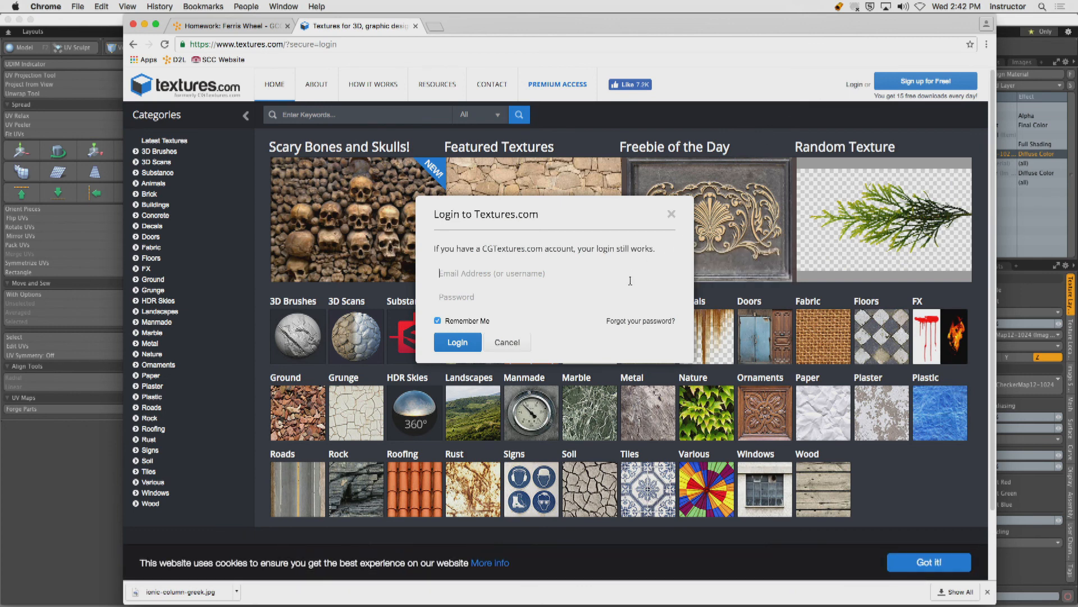
pyautogui.write('oat')
pyautogui.press('BackSpace')
pyautogui.press('BackSpace')
pyautogui.press('BackSpace')
pyautogui.write('oat')
pyautogui.press('BackSpace')
pyautogui.press('BackSpace')
pyautogui.press('BackSpace')
pyautogui.write('patc')
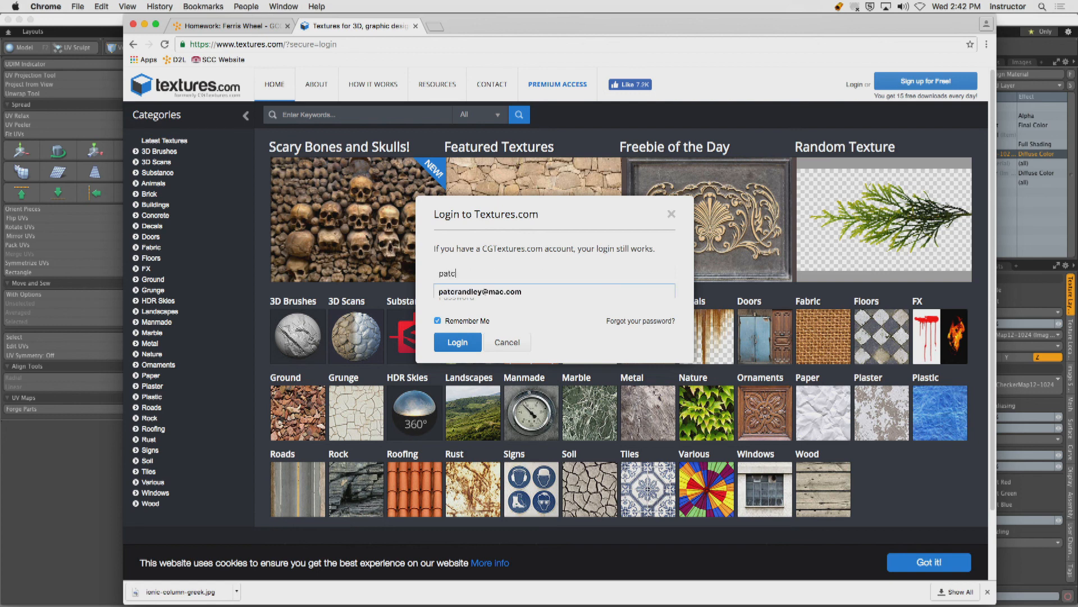
pyautogui.press('Down')
pyautogui.press('Return')
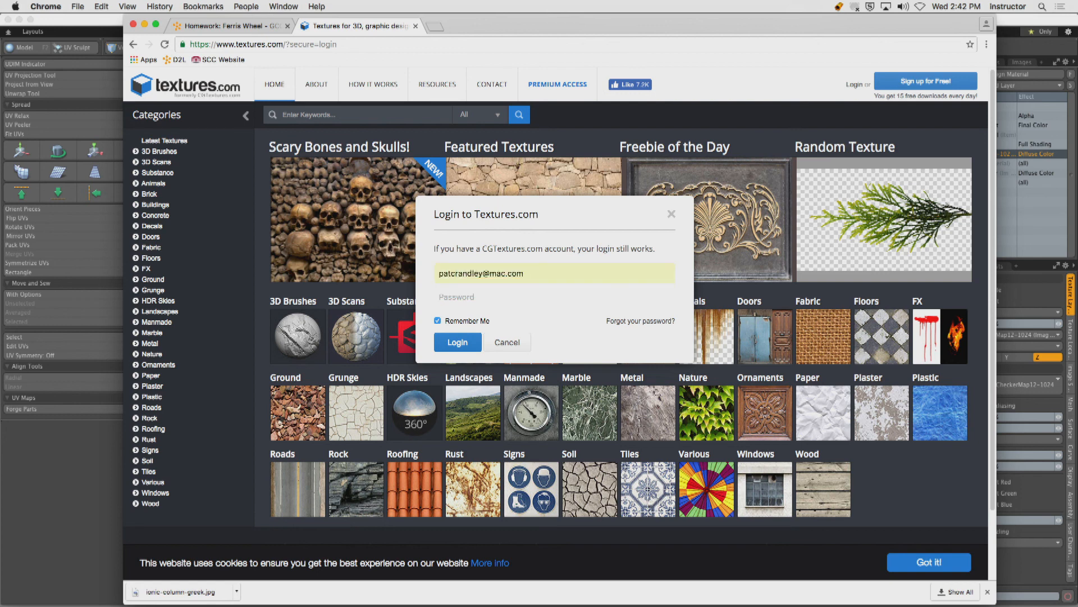
pyautogui.press('Return')
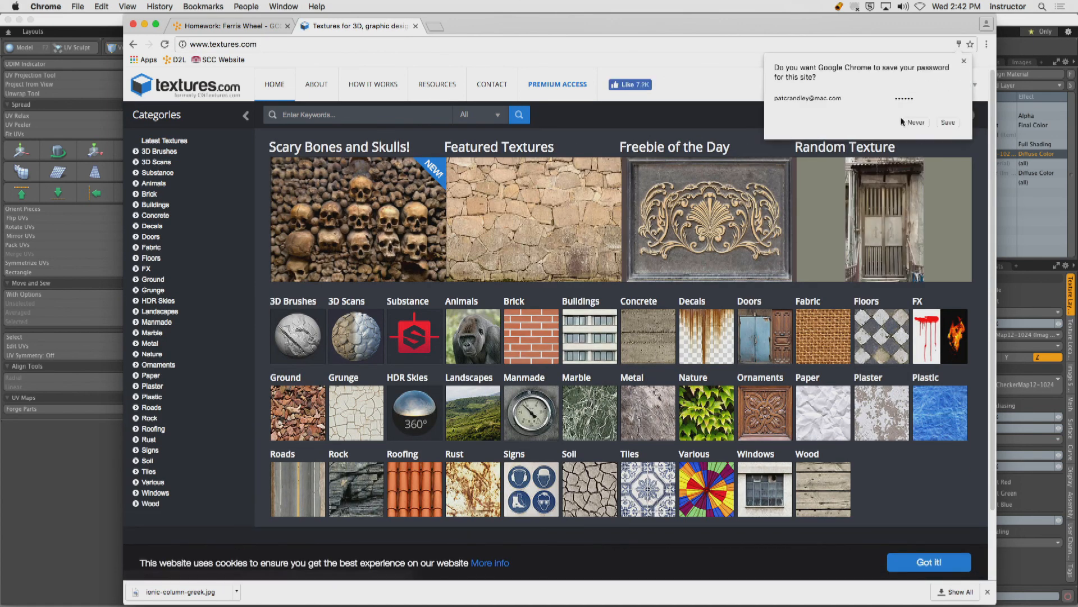
pyautogui.click(908, 122)
# Browse Wood > Rough with seamless-only filtering and open the WoodRough0036 texture.
pyautogui.click(824, 506)
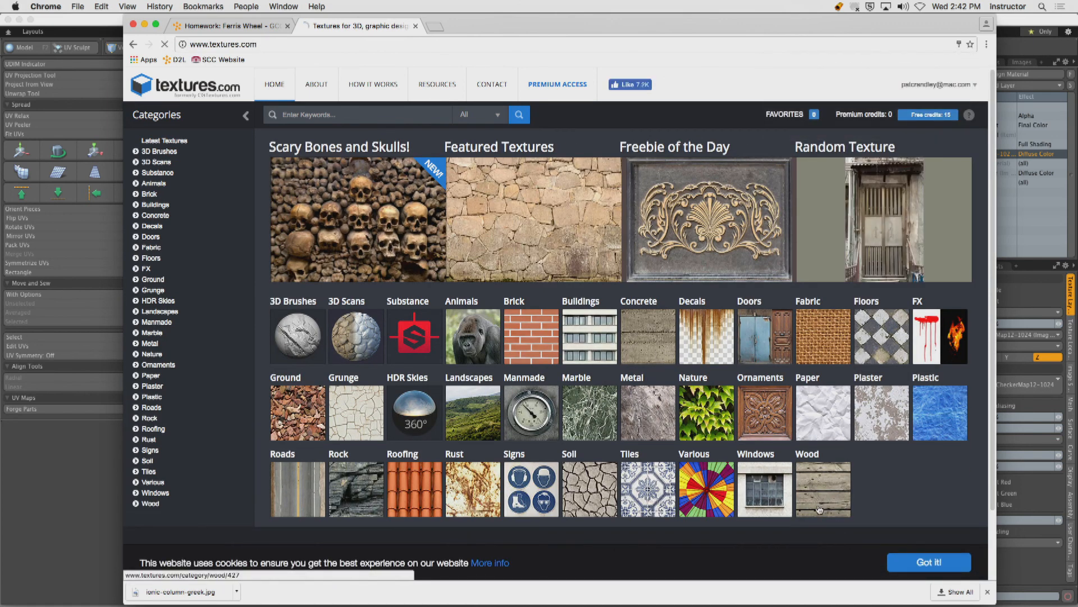
pyautogui.scroll(-3, 643, 403)
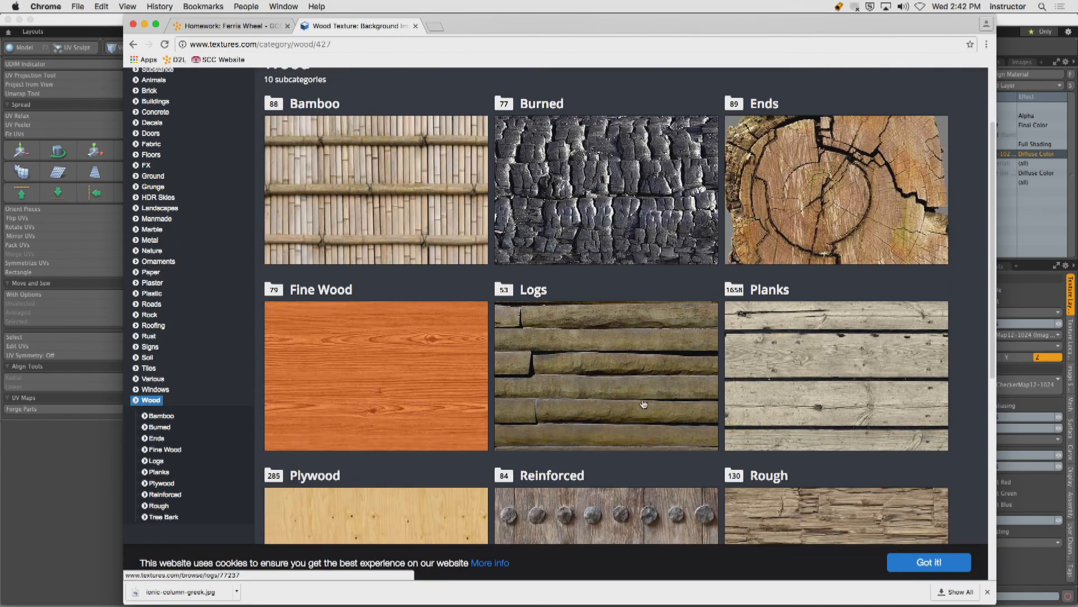
pyautogui.scroll(-2, 643, 402)
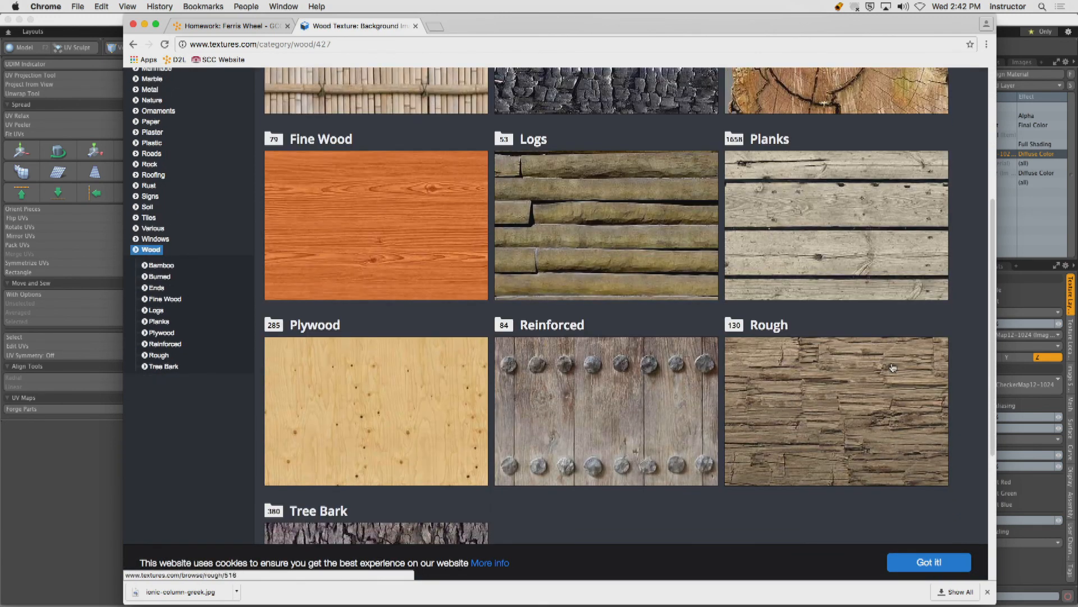
pyautogui.click(838, 399)
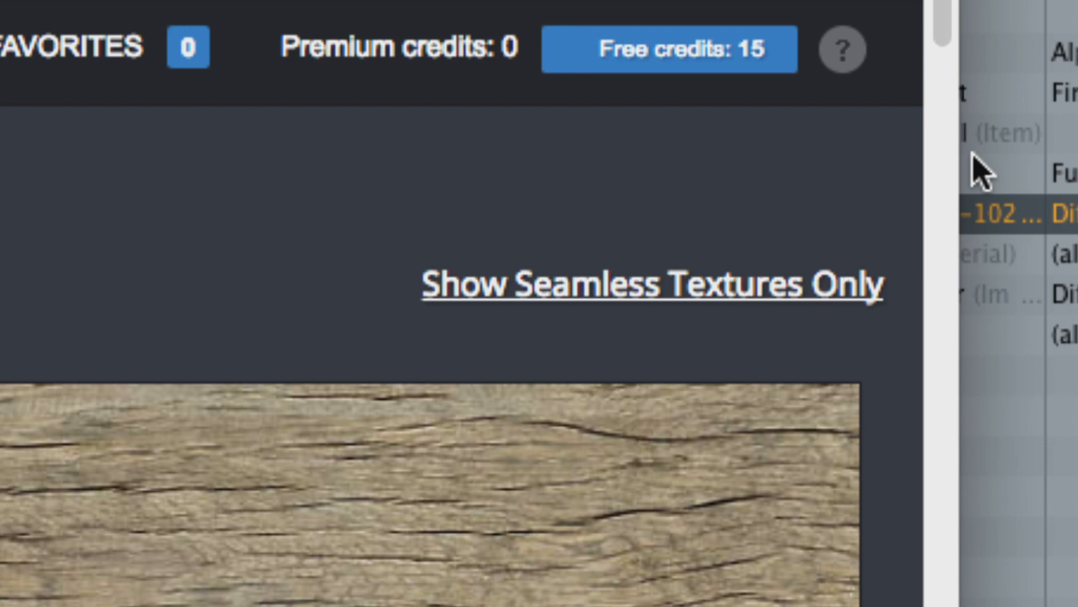
pyautogui.click(718, 290)
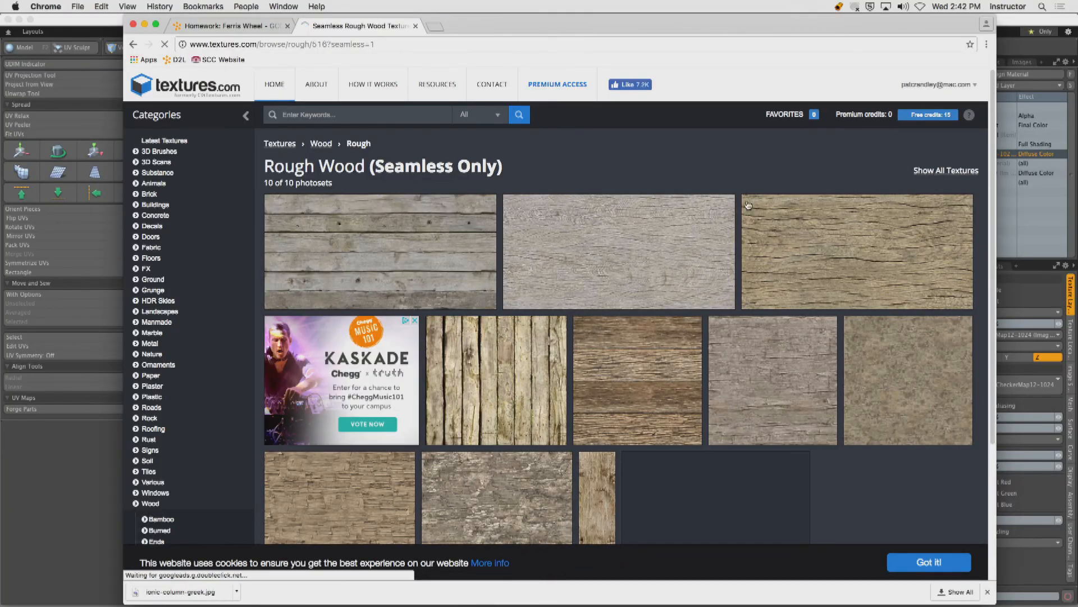
pyautogui.scroll(-5, 811, 278)
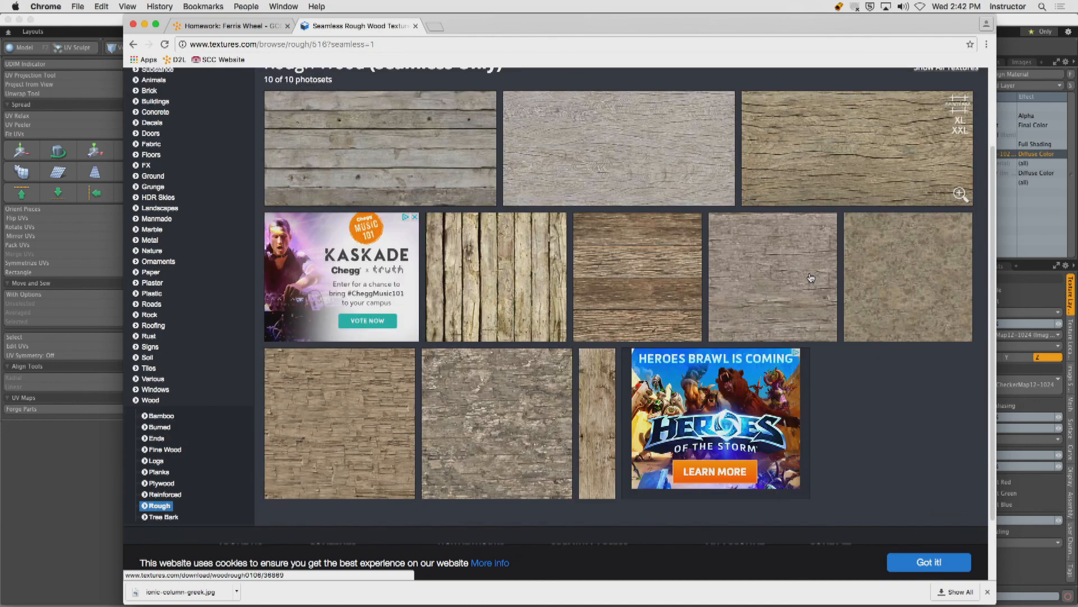
pyautogui.click(346, 360)
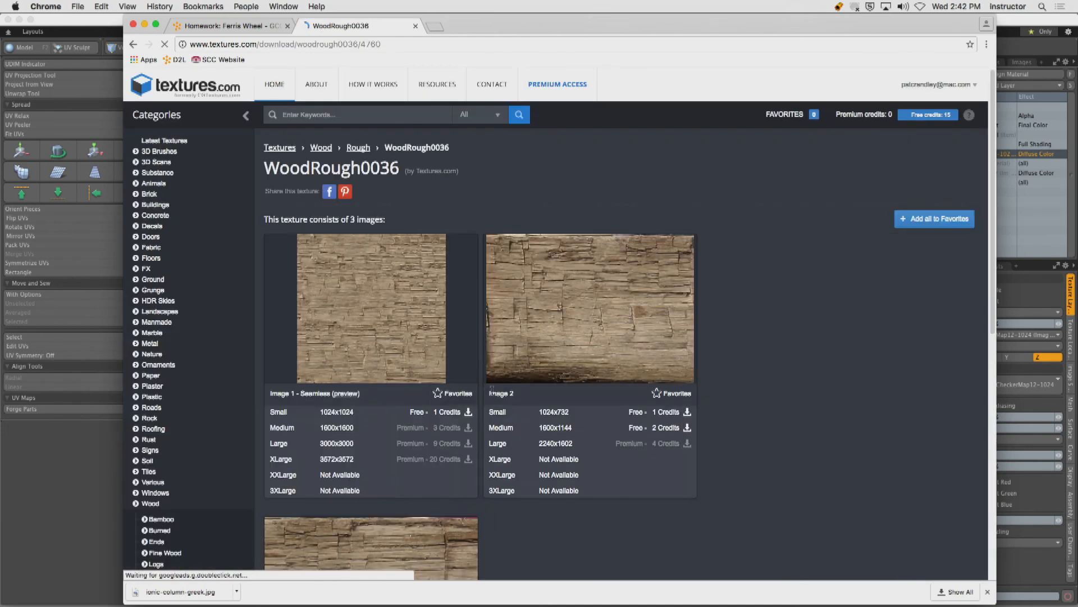
# Preview the tiled Image 1 and download its Small 1024x1024 seamless version.
pyautogui.scroll(-1, 542, 393)
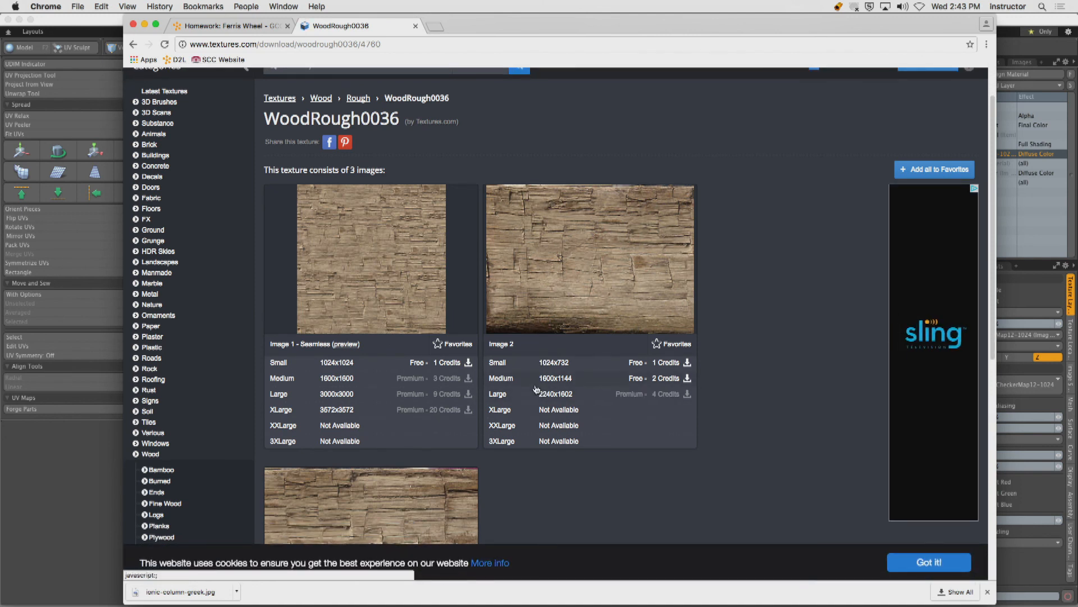
pyautogui.click(342, 345)
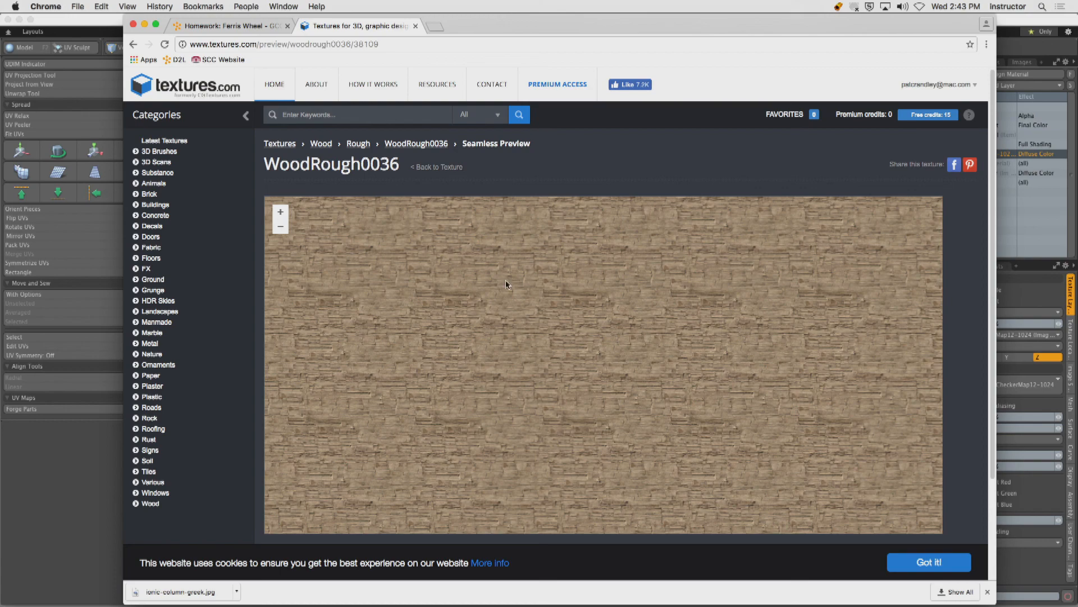
pyautogui.scroll(-2, 797, 353)
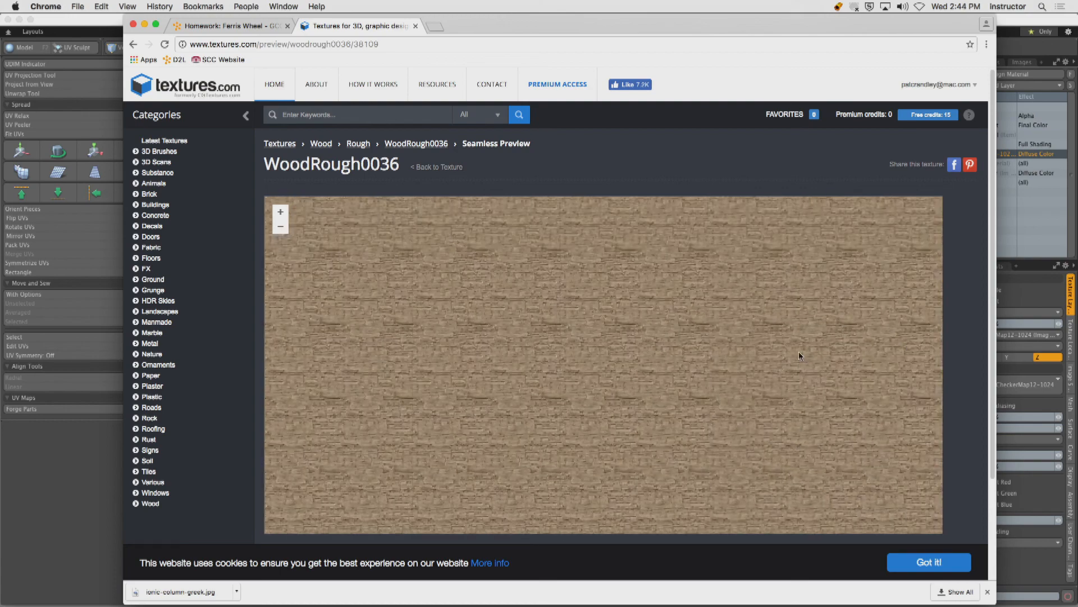
pyautogui.scroll(3, 798, 354)
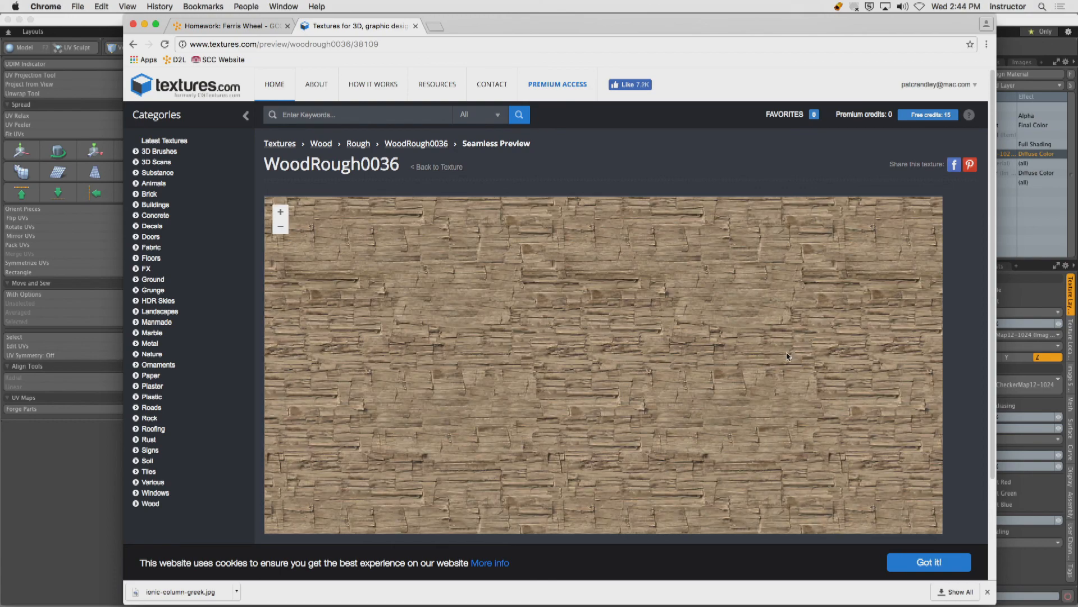
pyautogui.moveTo(522, 369); pyautogui.dragTo(695, 363)
pyautogui.scroll(2, 693, 359)
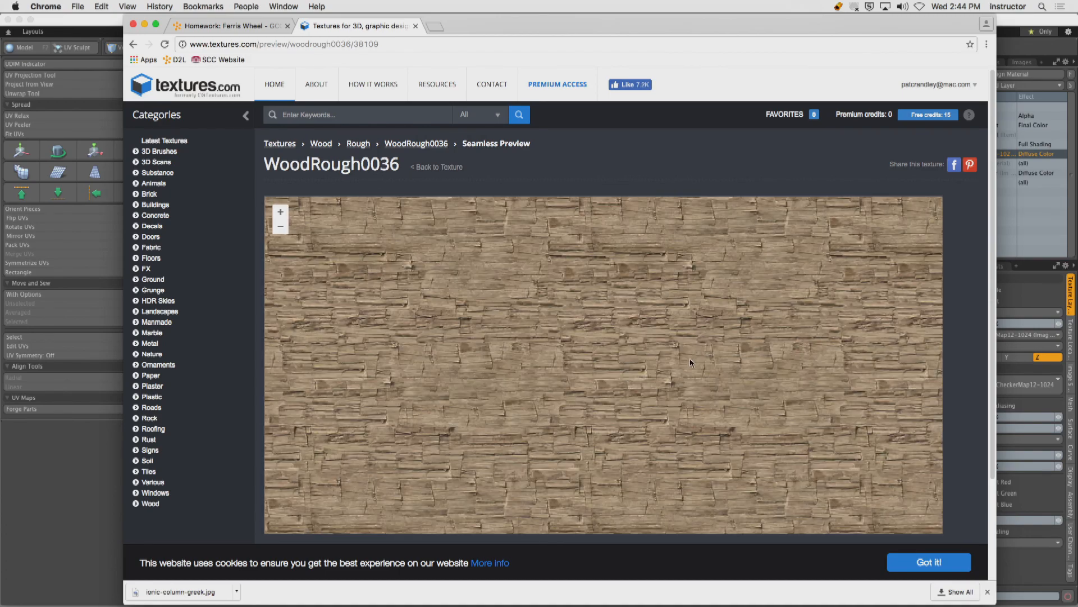
pyautogui.click(437, 168)
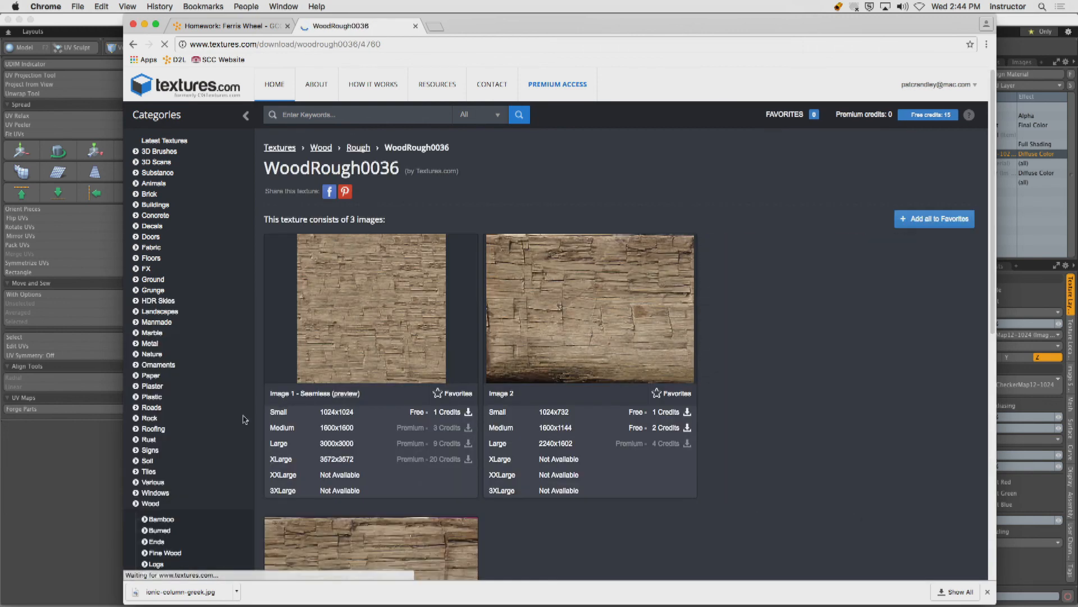
pyautogui.click(334, 412)
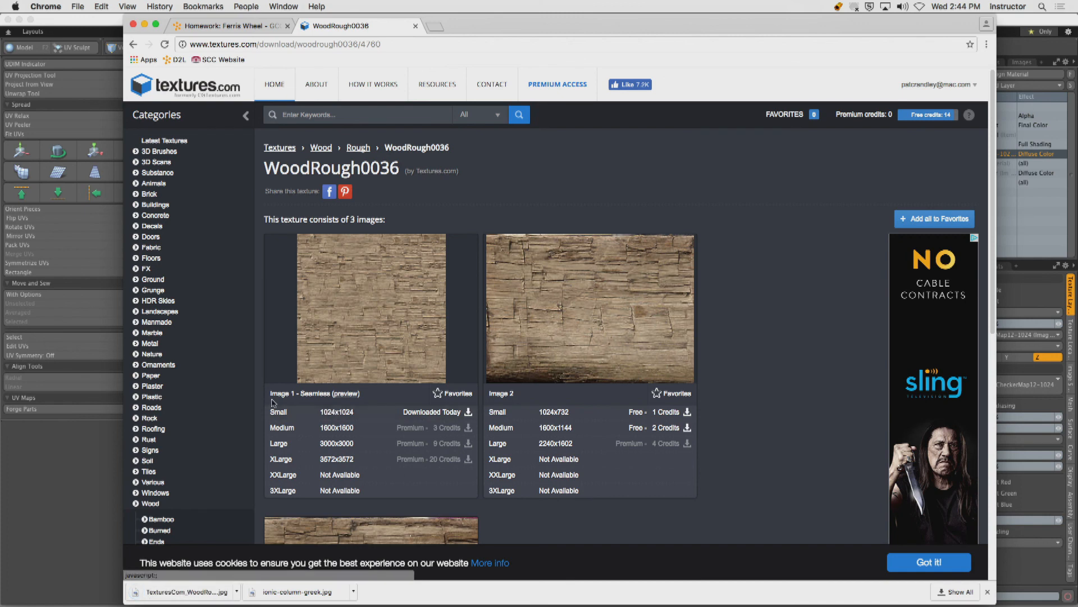
pyautogui.click(153, 429)
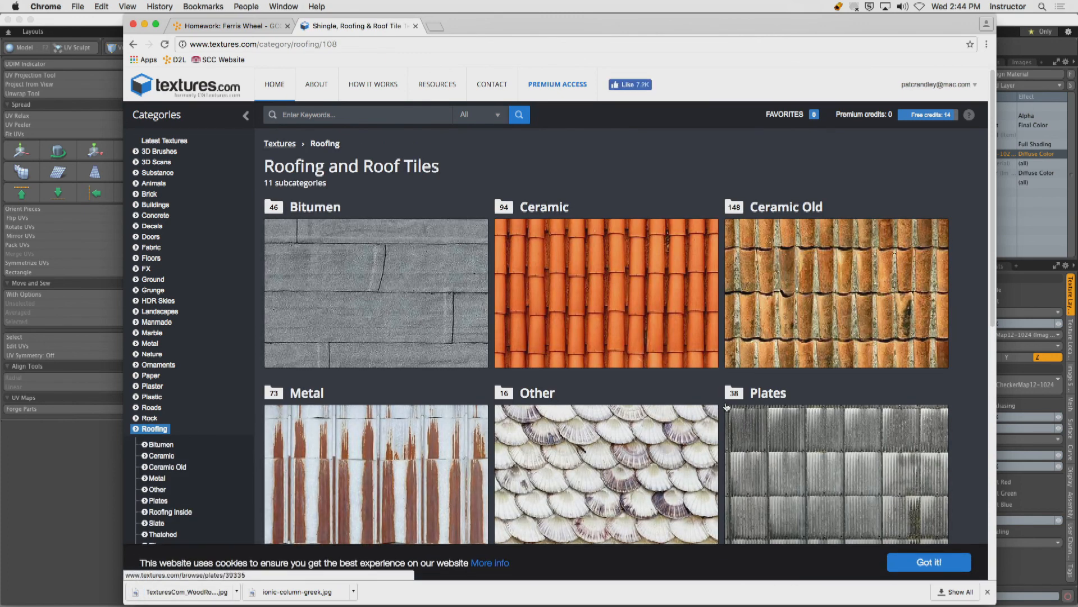
# Download the small seamless RooftilesWood0011 shingle image from Roofing > Wood.
pyautogui.scroll(-6, 727, 407)
pyautogui.scroll(-3, 726, 407)
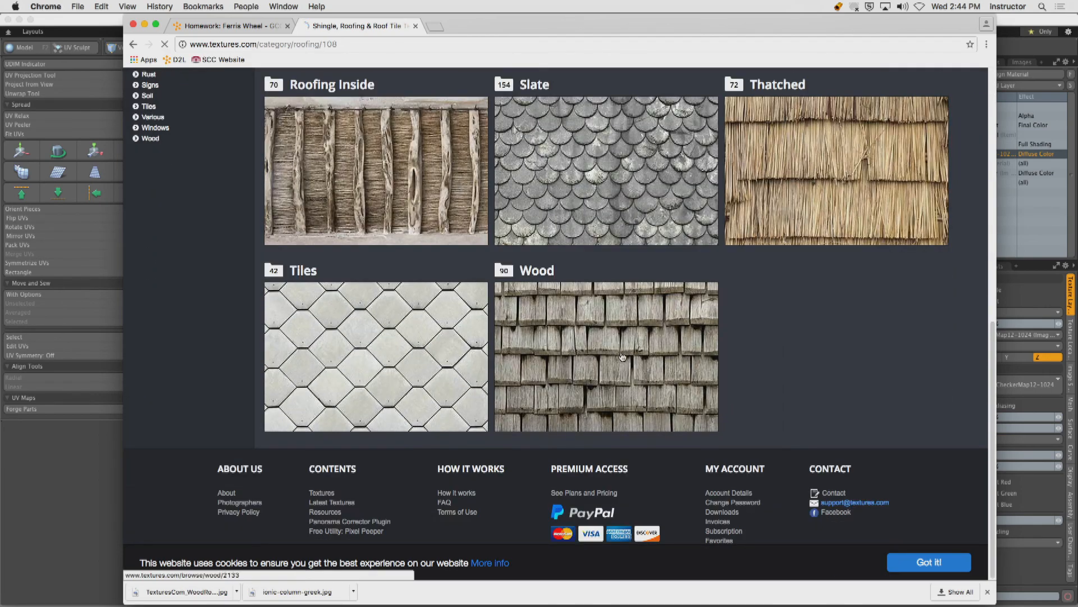
pyautogui.click(612, 354)
pyautogui.click(924, 170)
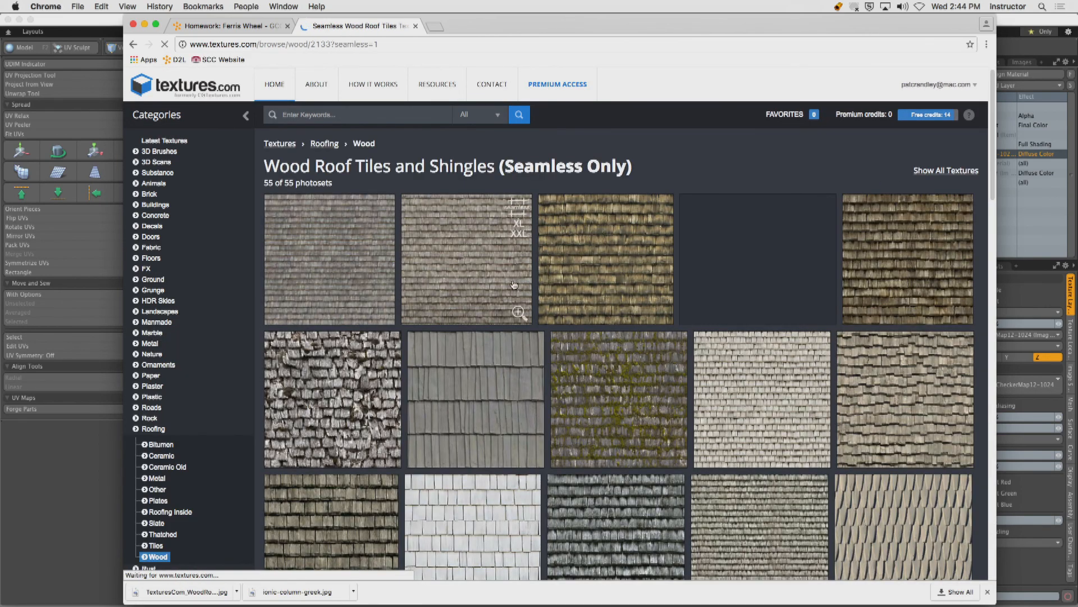
pyautogui.scroll(-3, 680, 370)
pyautogui.click(680, 370)
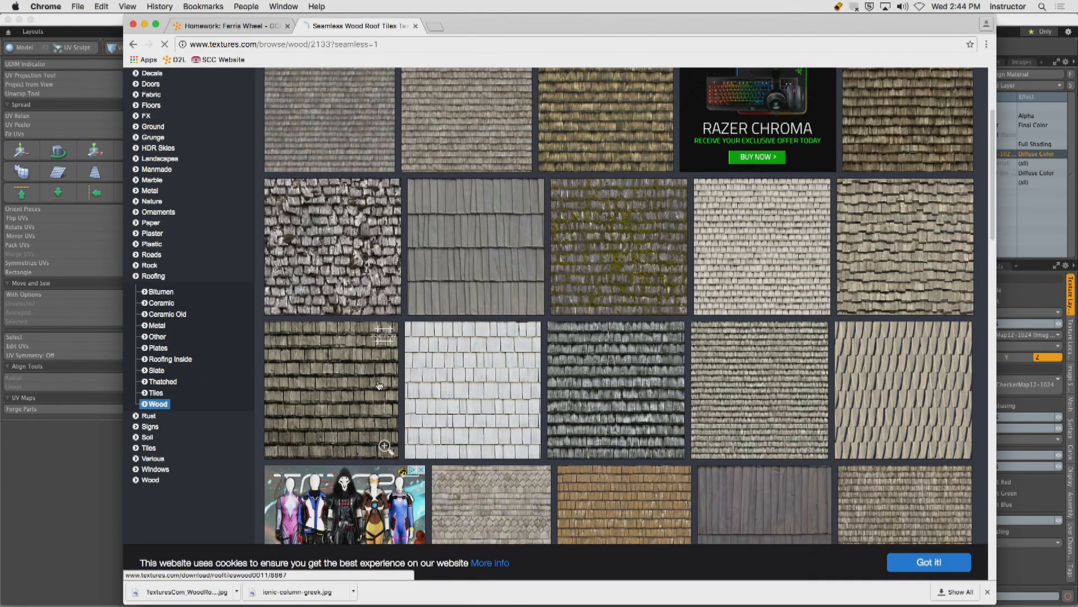
pyautogui.click(340, 411)
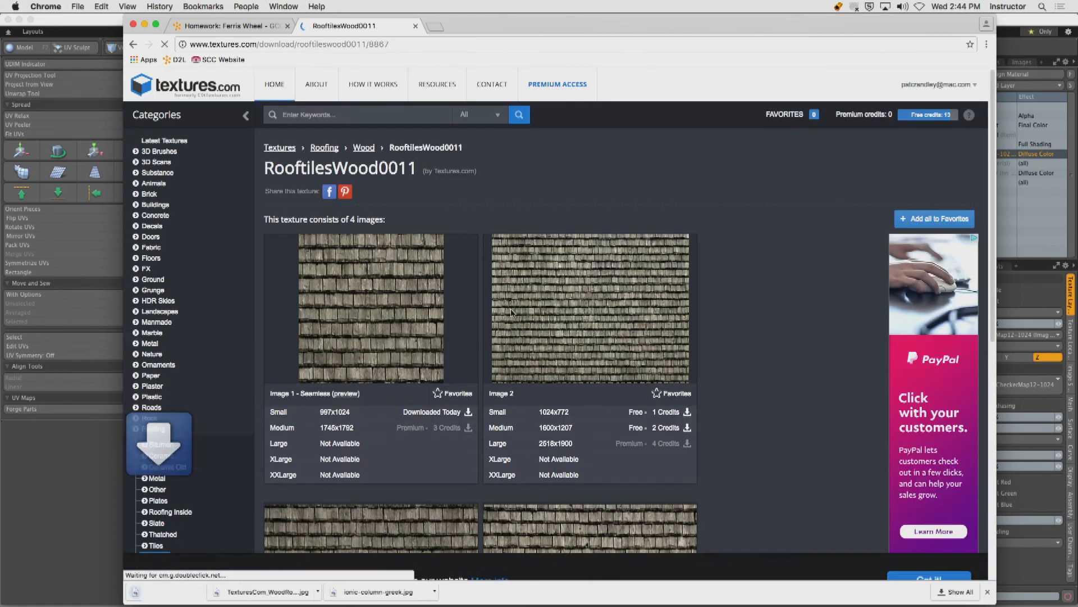
pyautogui.click(49, 6)
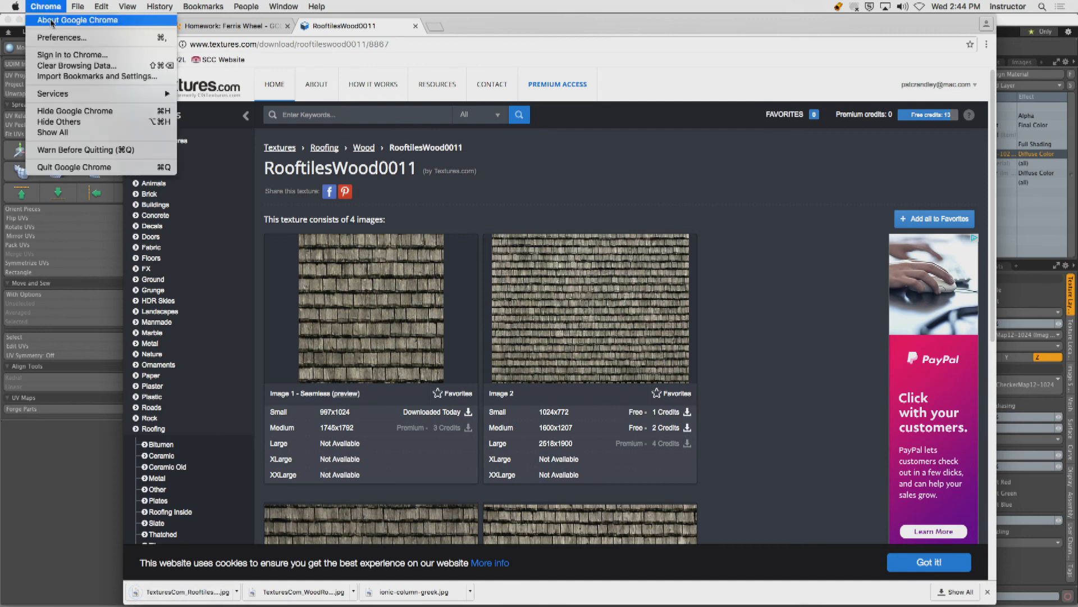
pyautogui.click(544, 191)
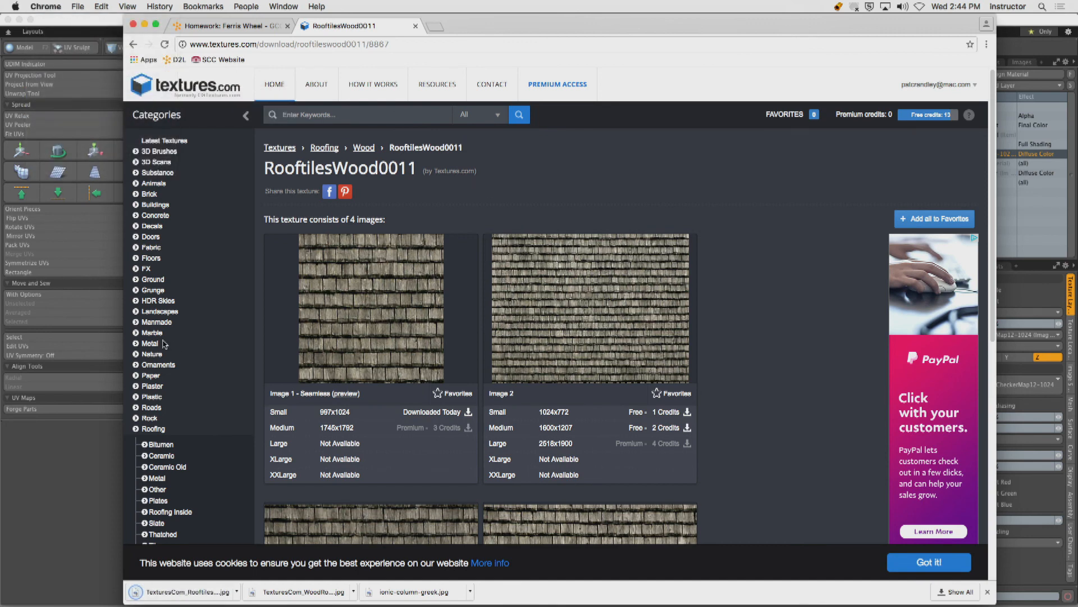
# Get the seamless PlasterBare0234 texture from Plaster > Bare, then hide Chrome.
pyautogui.click(153, 385)
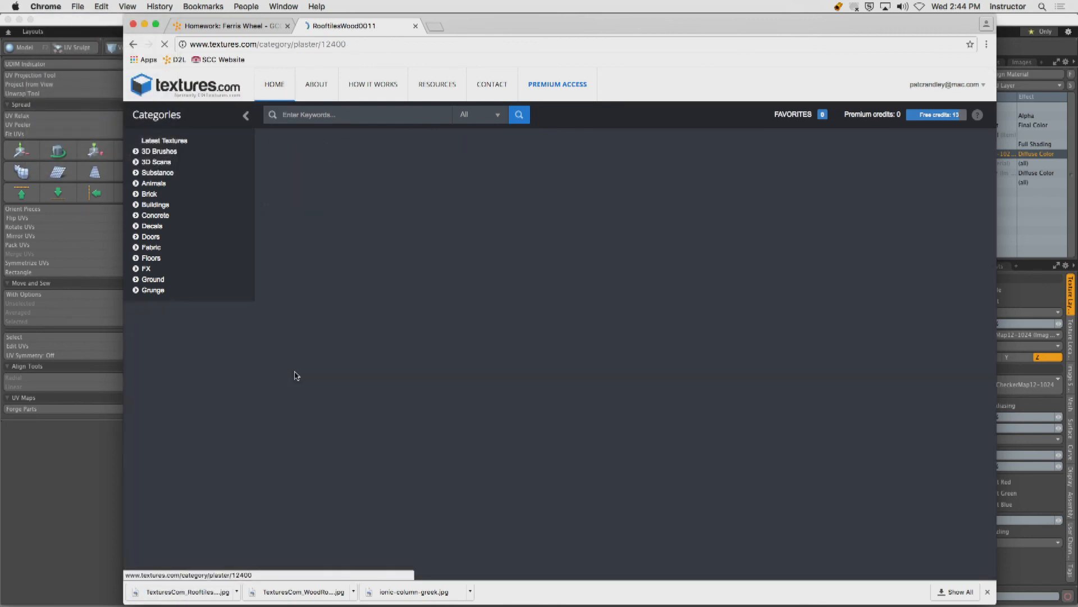
pyautogui.scroll(-3, 623, 314)
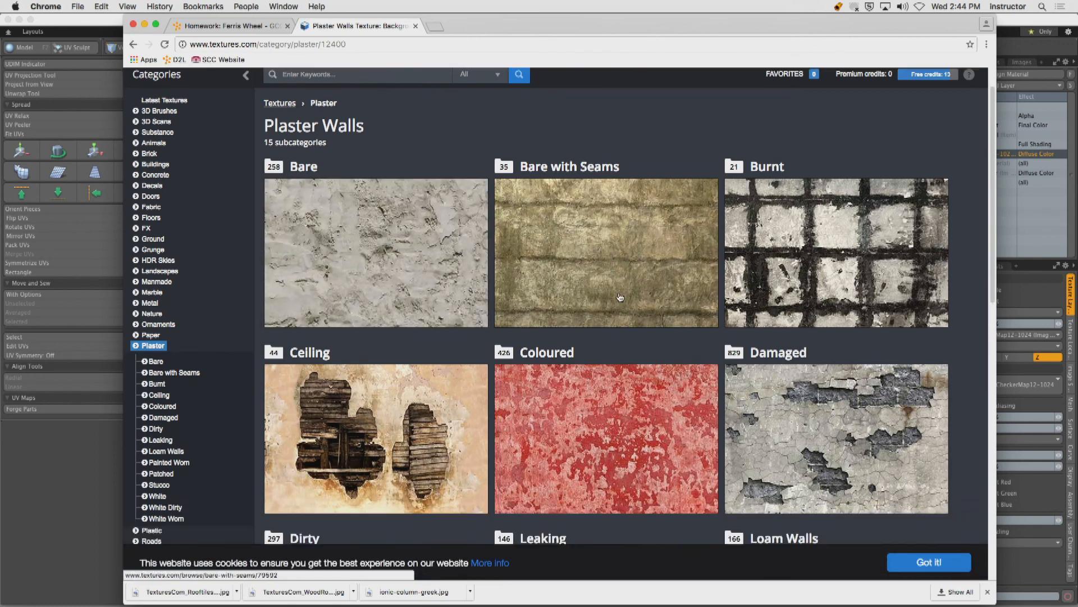
pyautogui.click(426, 233)
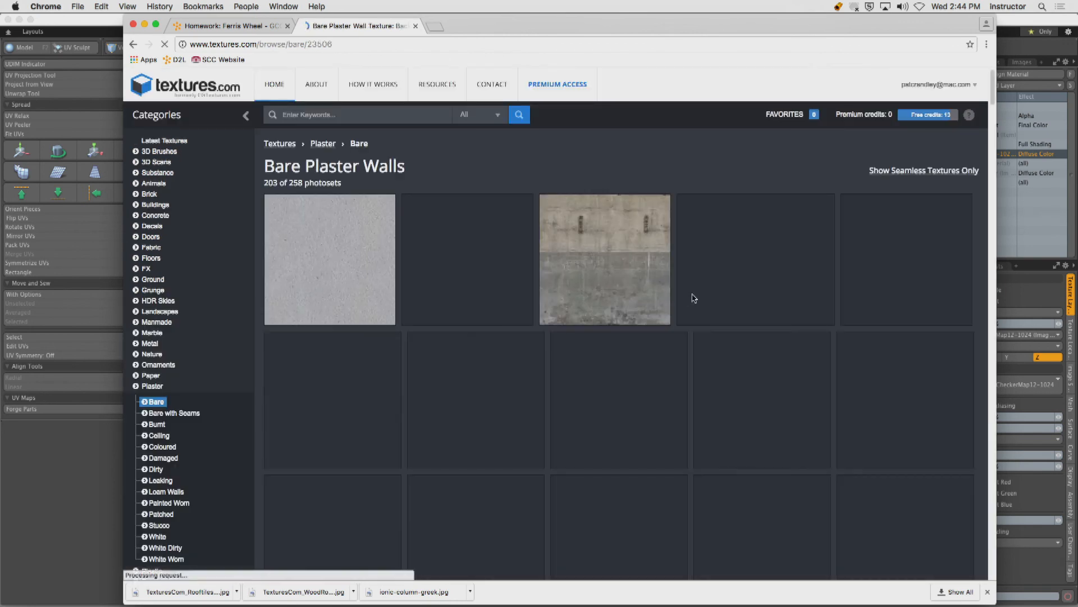
pyautogui.click(902, 170)
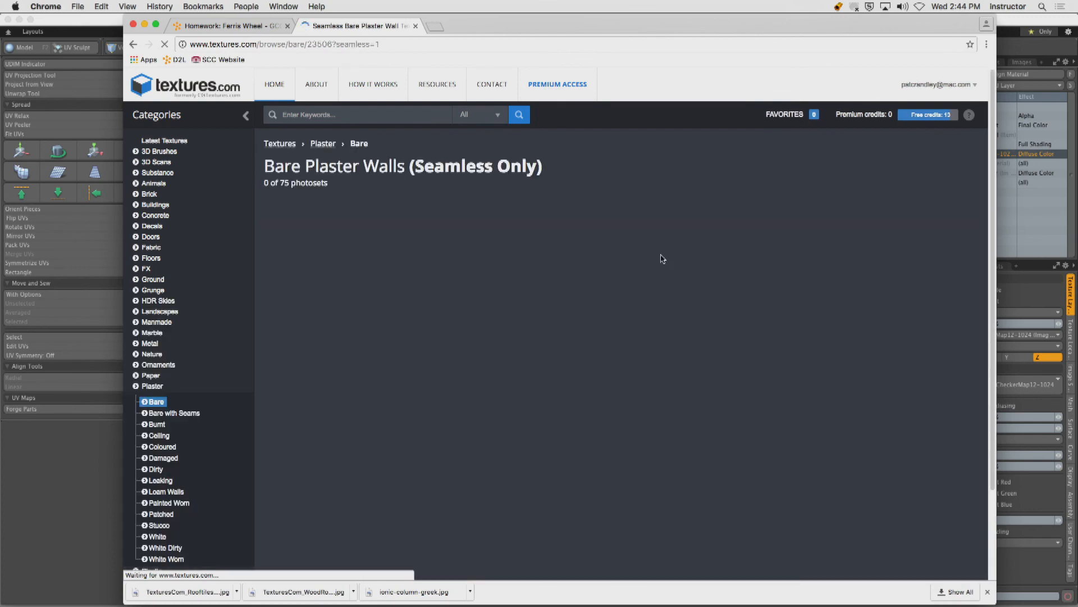
pyautogui.scroll(-8, 714, 288)
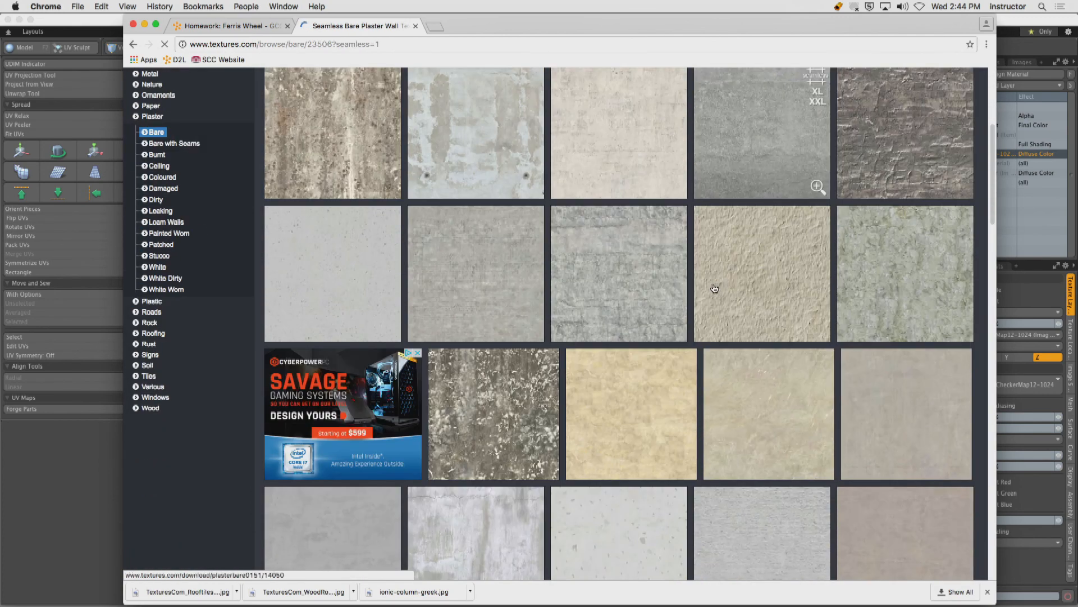
pyautogui.scroll(-7, 714, 288)
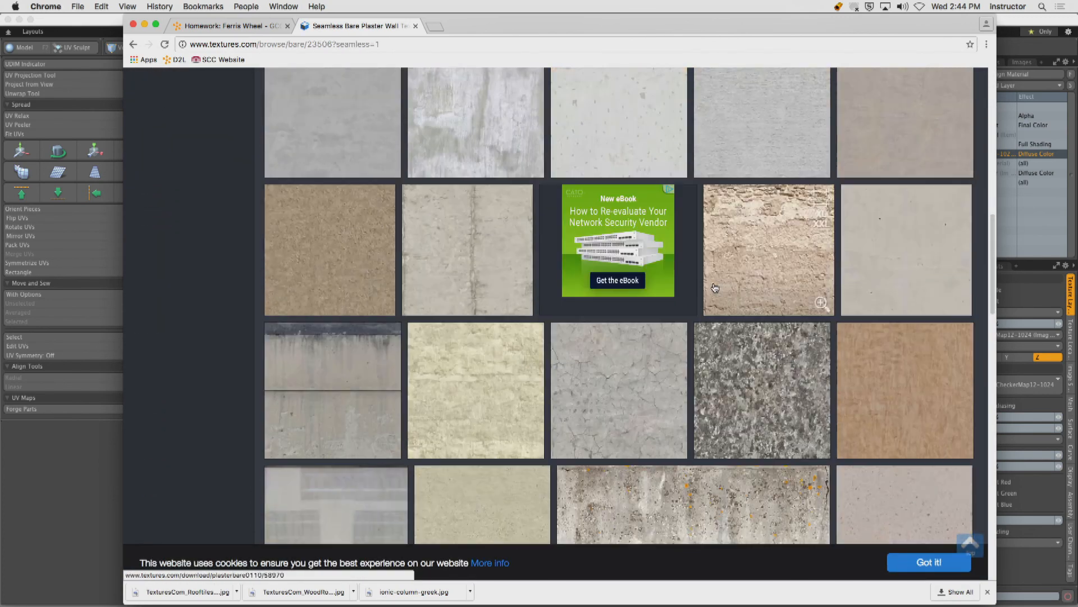
pyautogui.scroll(-3, 714, 287)
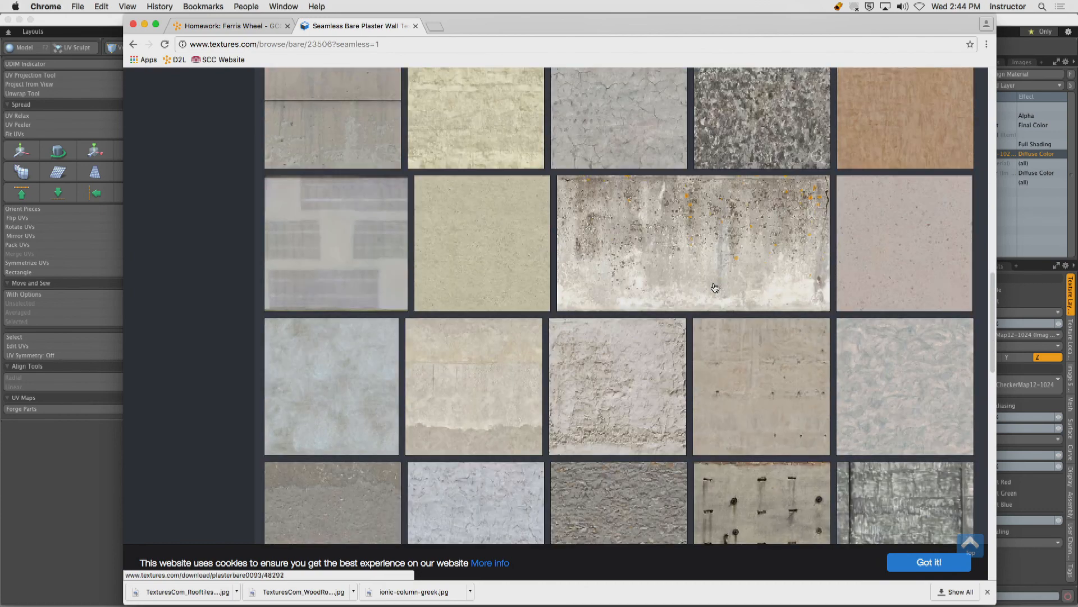
pyautogui.scroll(-3, 877, 368)
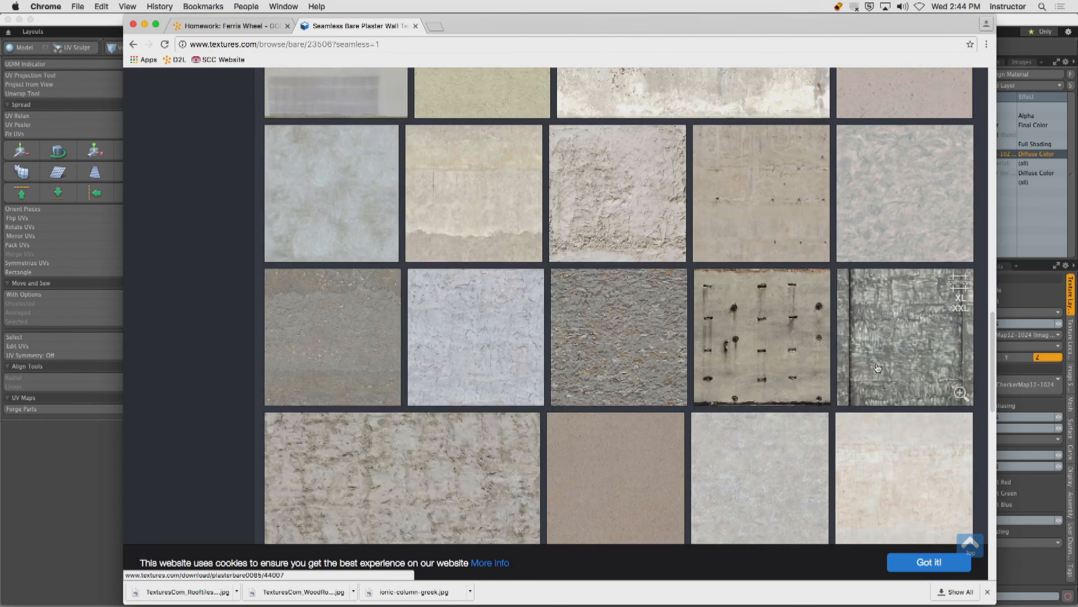
pyautogui.scroll(-8, 878, 368)
pyautogui.scroll(-7, 878, 367)
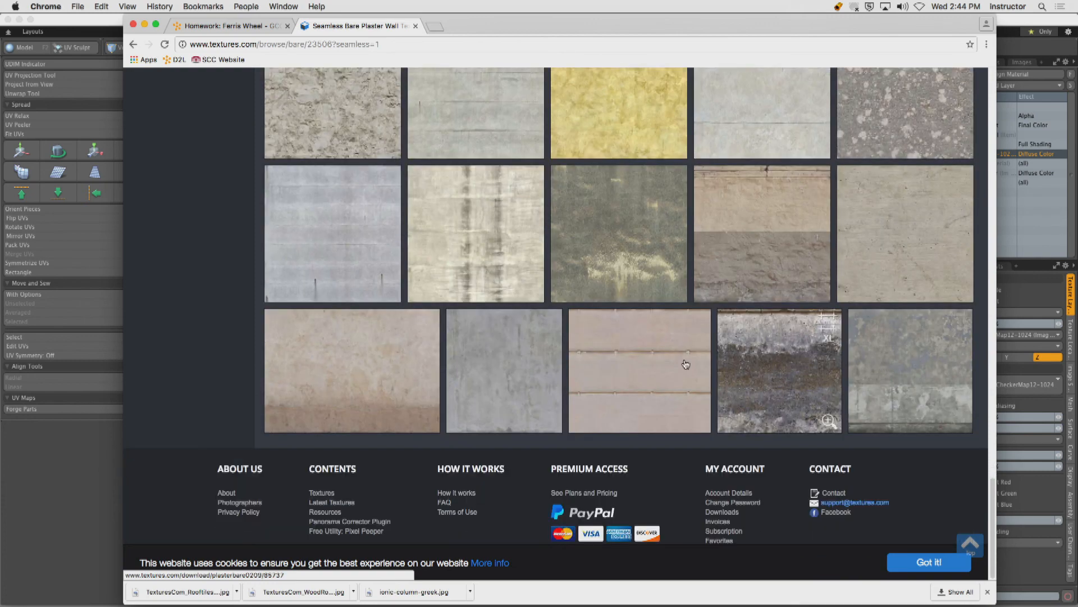
pyautogui.click(399, 394)
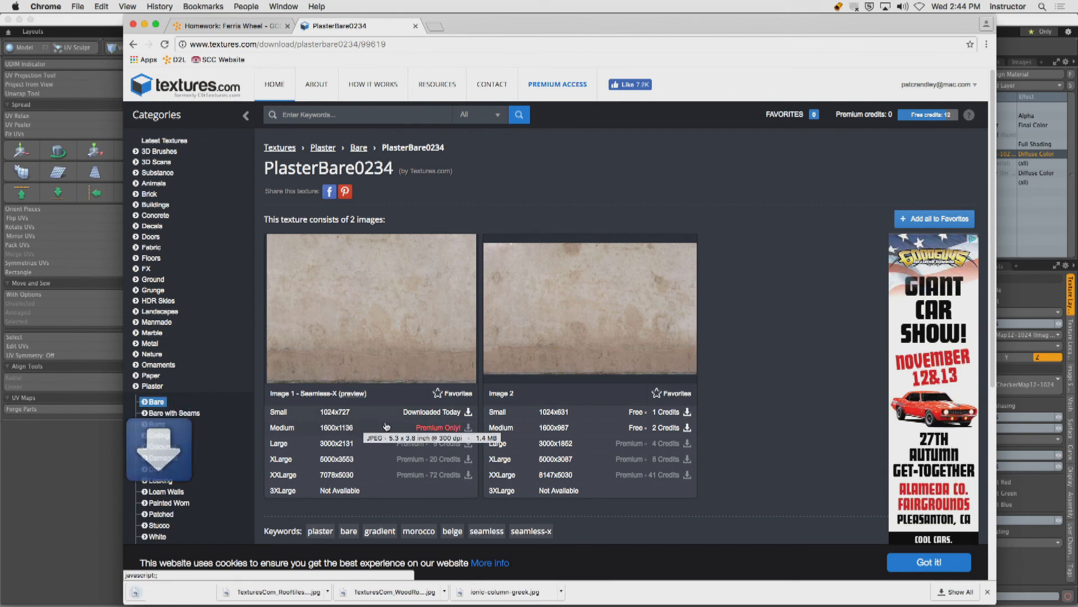
pyautogui.click(46, 6)
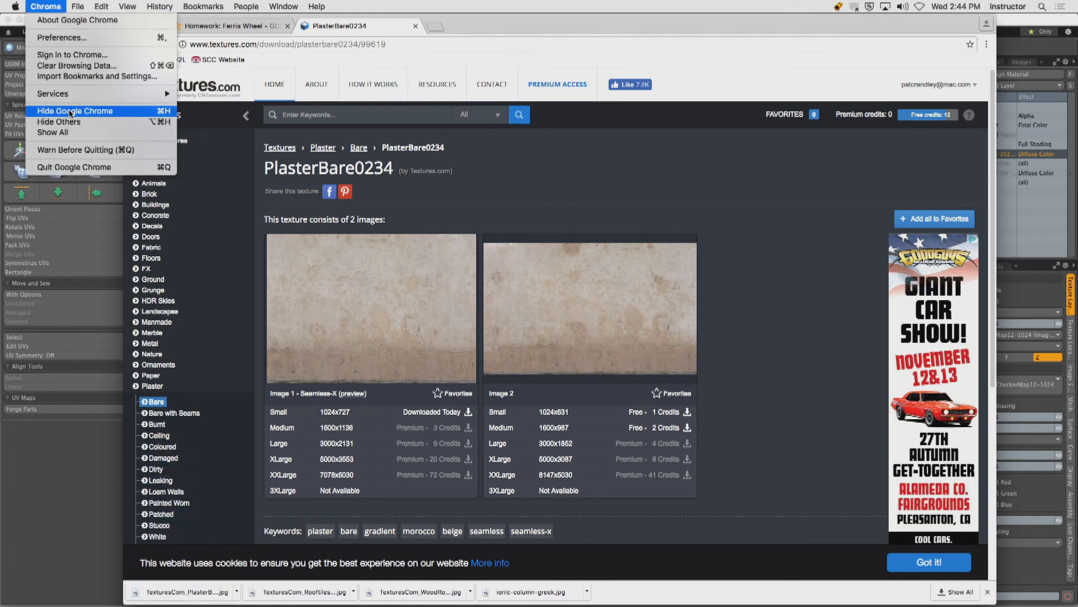
pyautogui.click(63, 110)
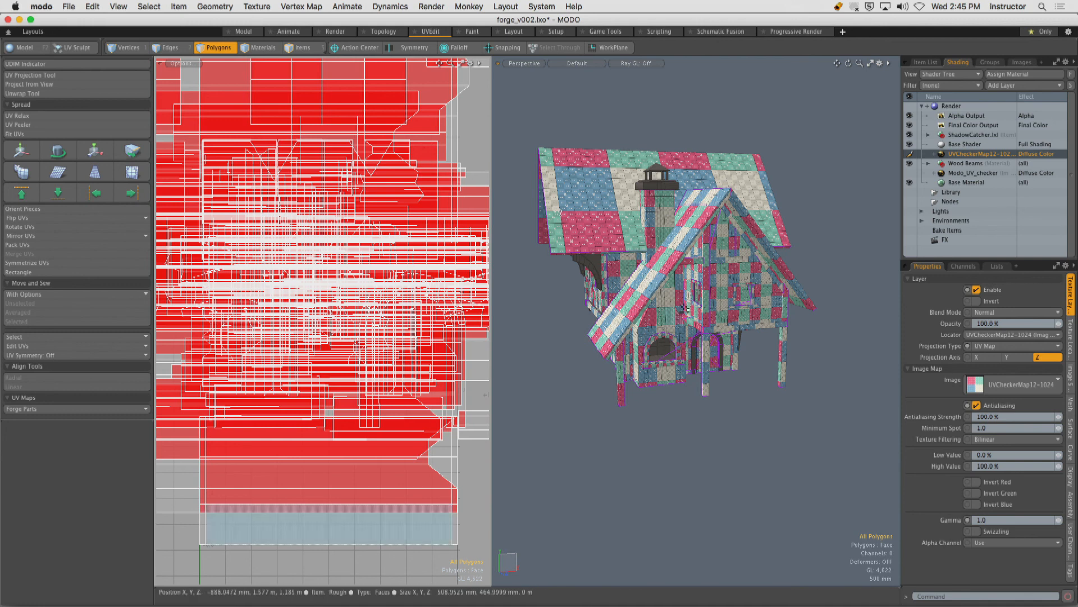
# Hide UVCheckerMap and add the TexturesCom_WoodRough0036 image as an image map on Wood Beams.
pyautogui.click(910, 155)
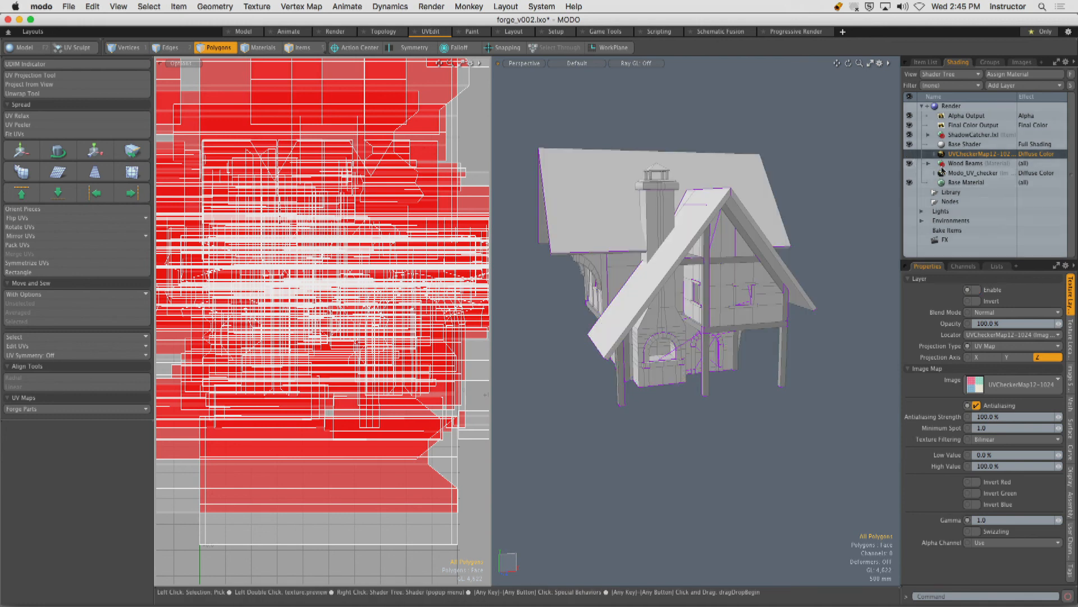
pyautogui.click(966, 163)
pyautogui.click(1002, 86)
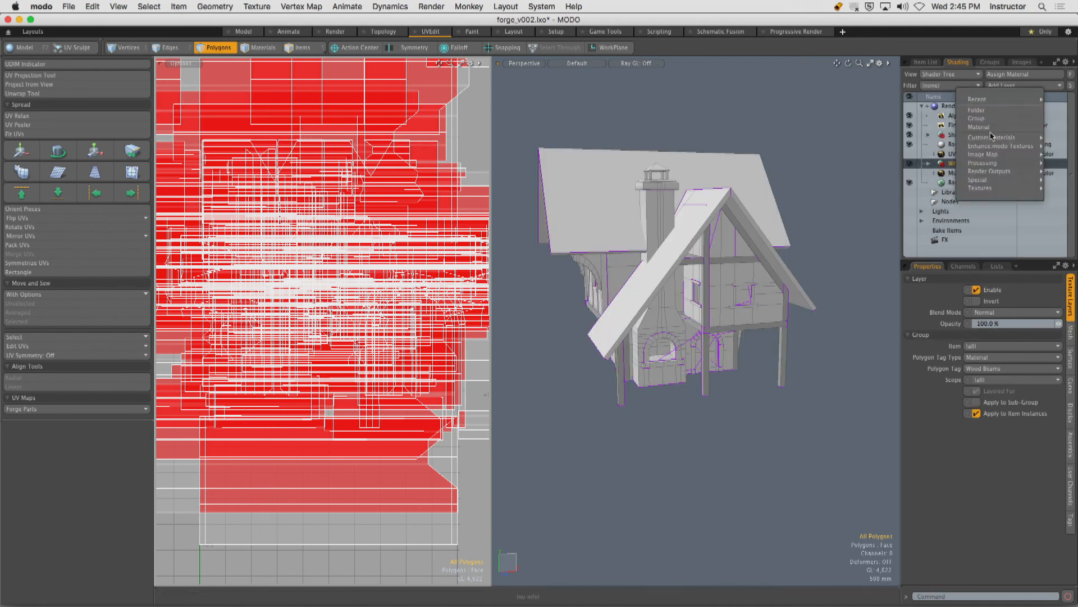
pyautogui.moveTo(983, 154)
pyautogui.click(930, 155)
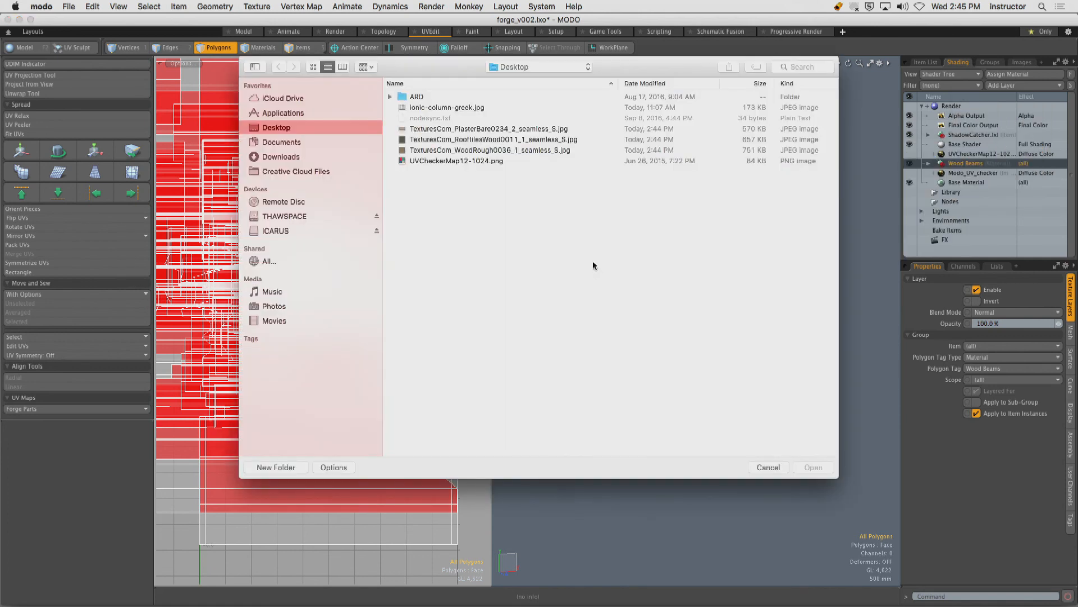
pyautogui.click(531, 151)
pyautogui.click(813, 467)
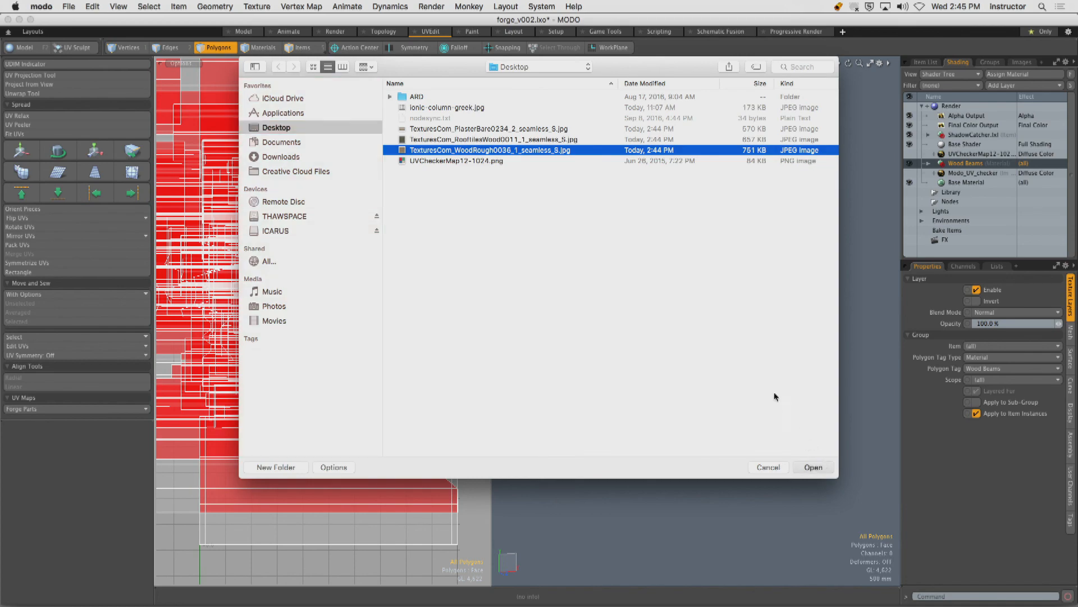
pyautogui.scroll(5, 796, 269)
pyautogui.keyDown('alt'); pyautogui.moveTo(796, 268); pyautogui.dragTo(733, 263); pyautogui.keyUp('alt')
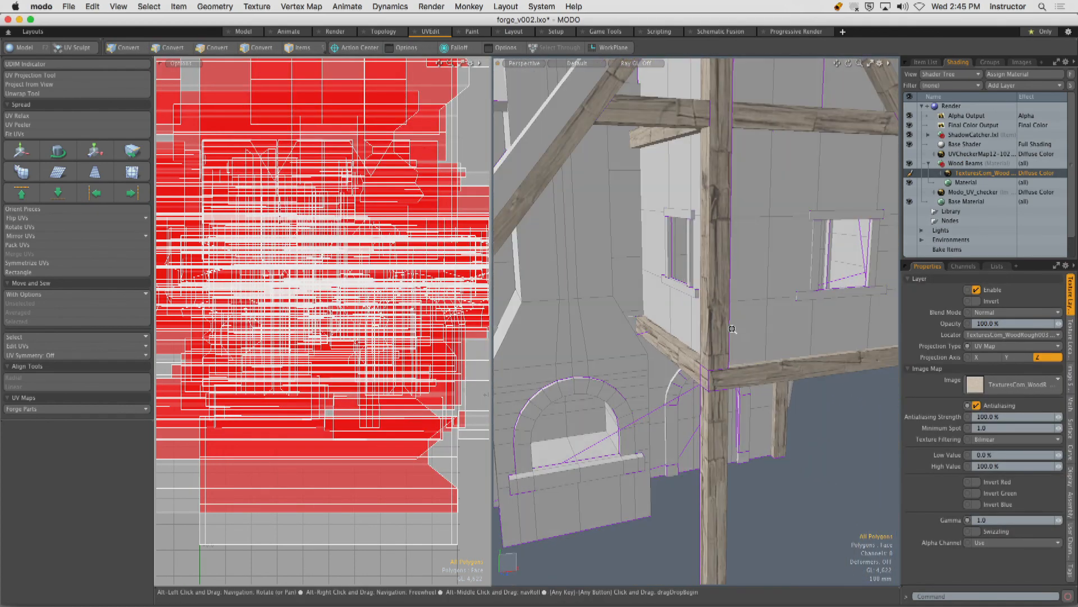
pyautogui.scroll(-3, 733, 329)
pyautogui.keyDown('alt'); pyautogui.moveTo(732, 329); pyautogui.dragTo(652, 290); pyautogui.keyUp('alt')
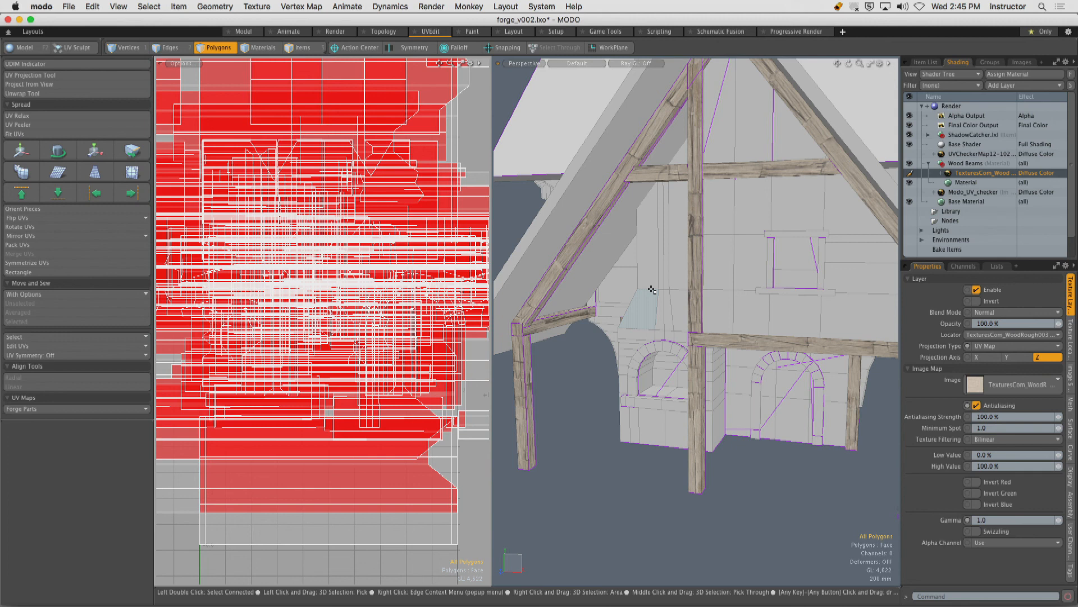
# Hide the UV seam lines in the display options and show the wood texture's Texture Locator settings.
pyautogui.press('o')
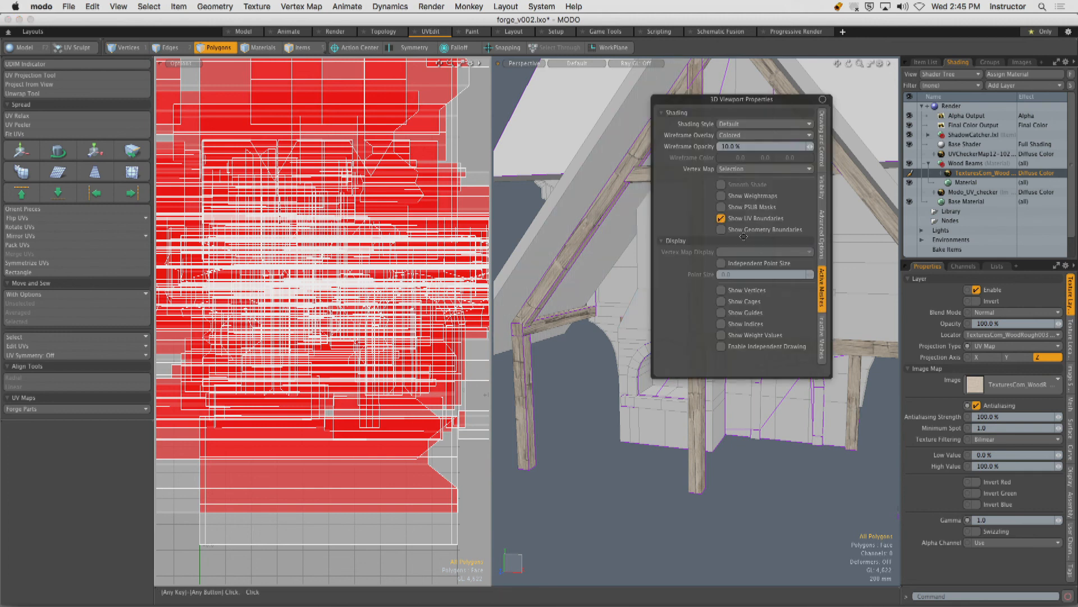
pyautogui.moveTo(755, 108); pyautogui.dragTo(708, 118)
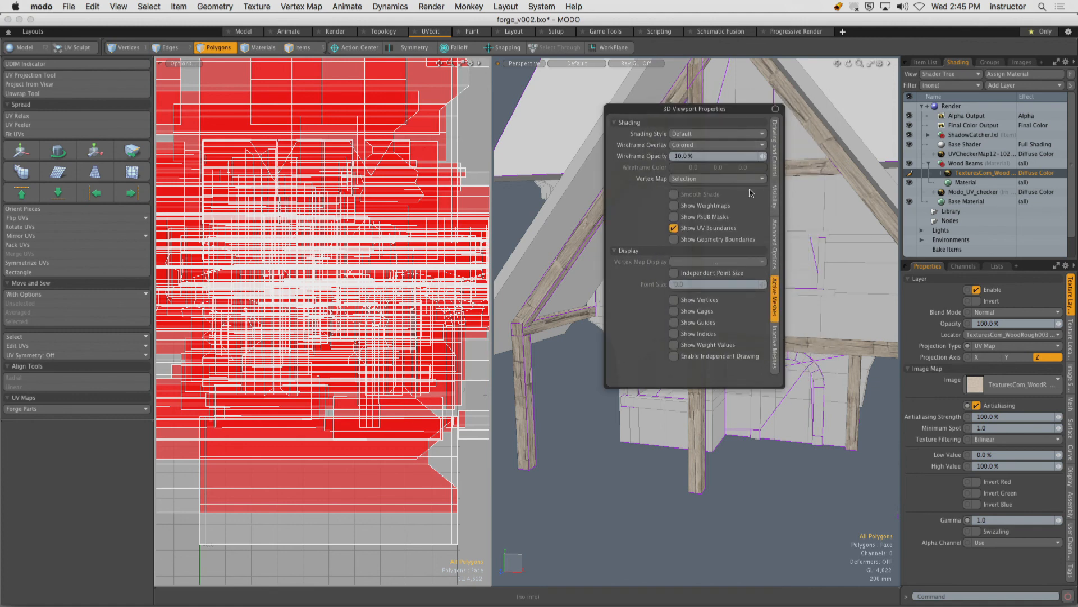
pyautogui.click(701, 229)
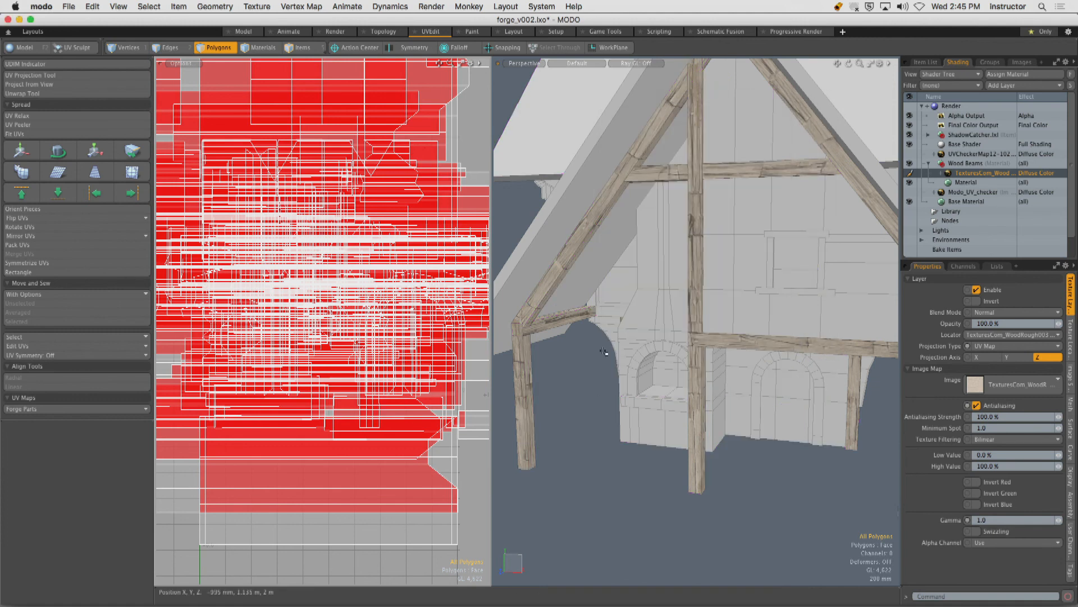
pyautogui.keyDown('alt'); pyautogui.moveTo(606, 247); pyautogui.dragTo(741, 191); pyautogui.keyUp('alt')
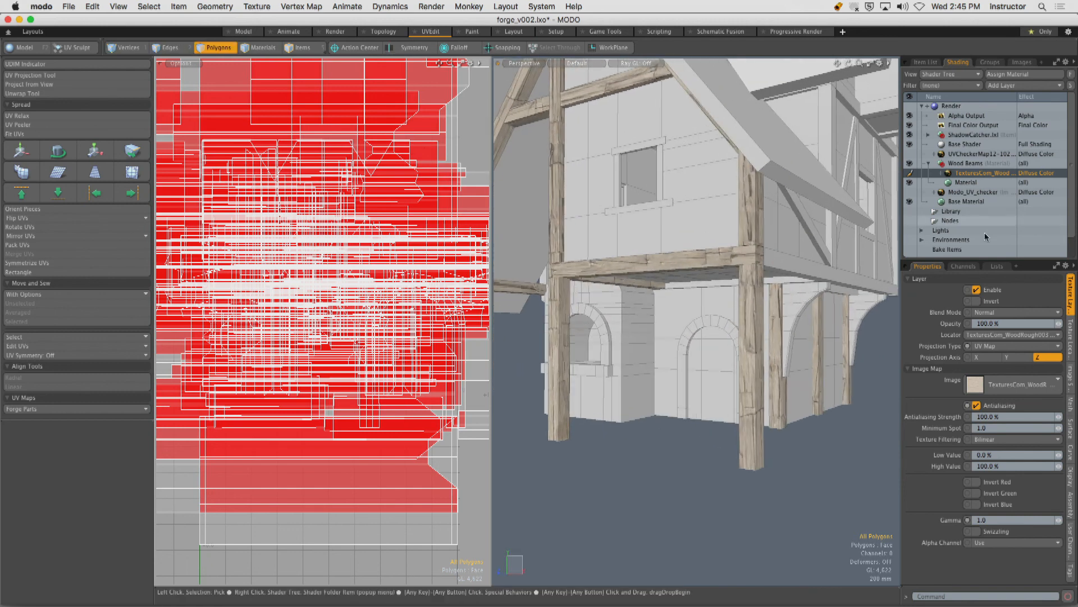
pyautogui.moveTo(976, 260); pyautogui.dragTo(977, 194)
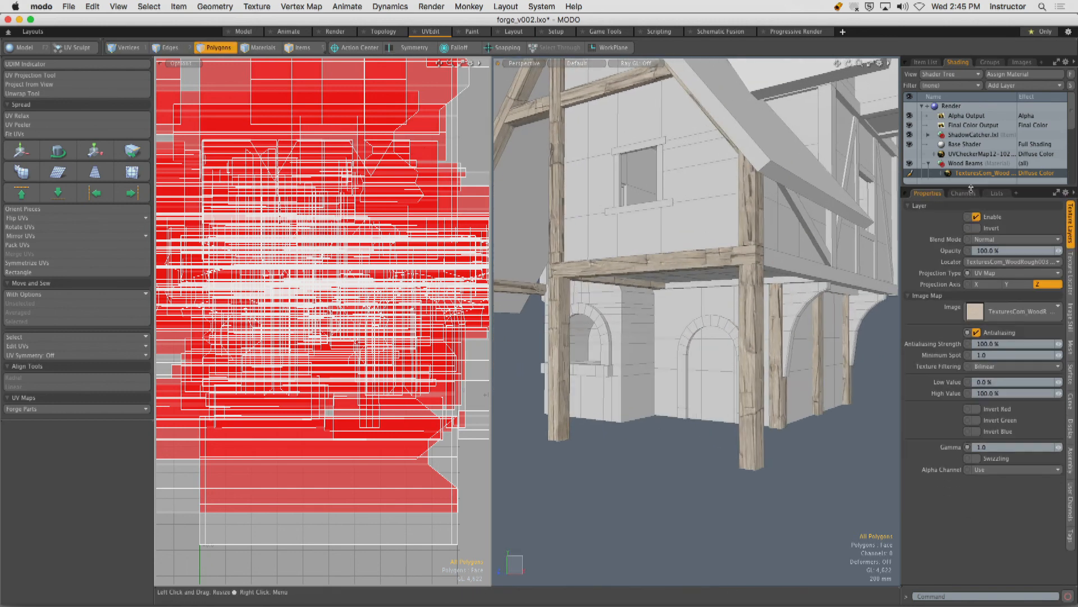
pyautogui.click(1071, 274)
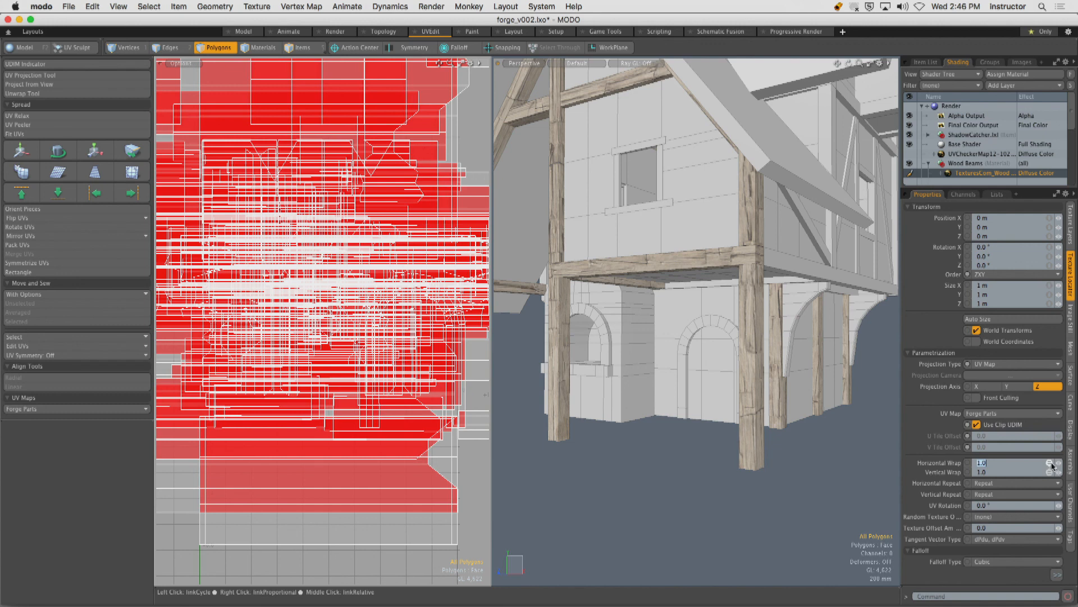
pyautogui.write('3')
pyautogui.press('Return')
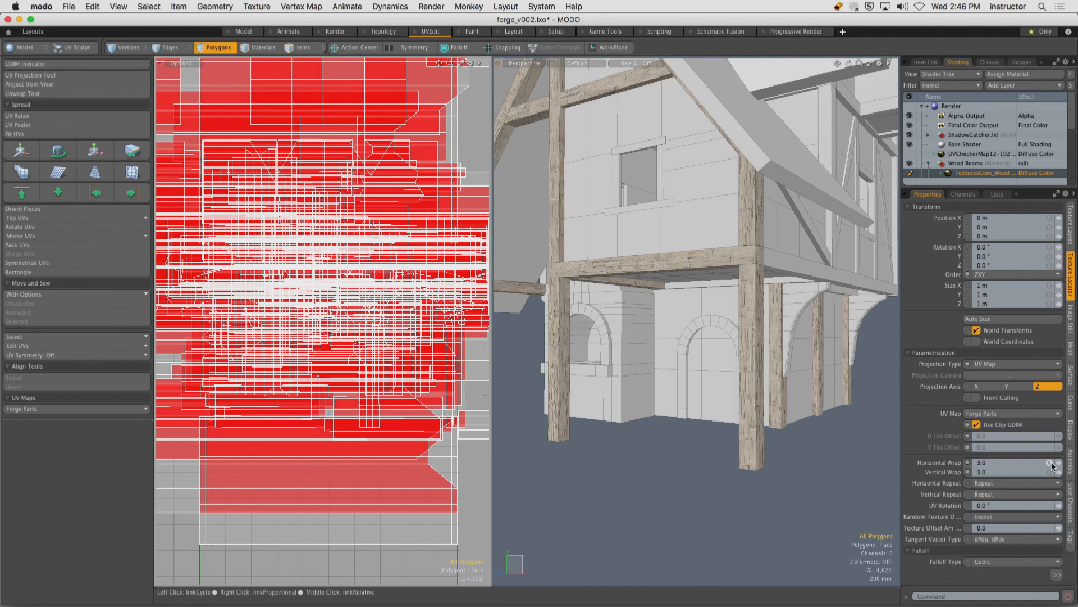
pyautogui.keyDown('alt'); pyautogui.moveTo(691, 303); pyautogui.dragTo(730, 273); pyautogui.keyUp('alt')
pyautogui.scroll(4, 729, 272)
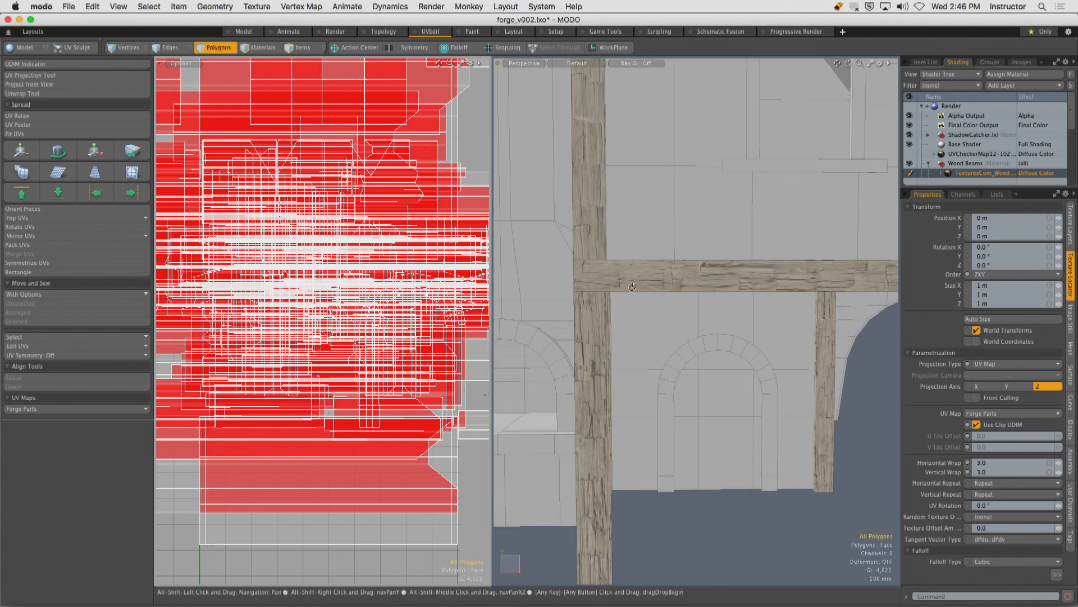
pyautogui.moveTo(596, 277)
pyautogui.keyDown('alt'); pyautogui.mouseDown()
pyautogui.moveTo(653, 289)
pyautogui.moveTo(628, 304)
pyautogui.moveTo(591, 296)
pyautogui.mouseUp(); pyautogui.keyUp('alt')
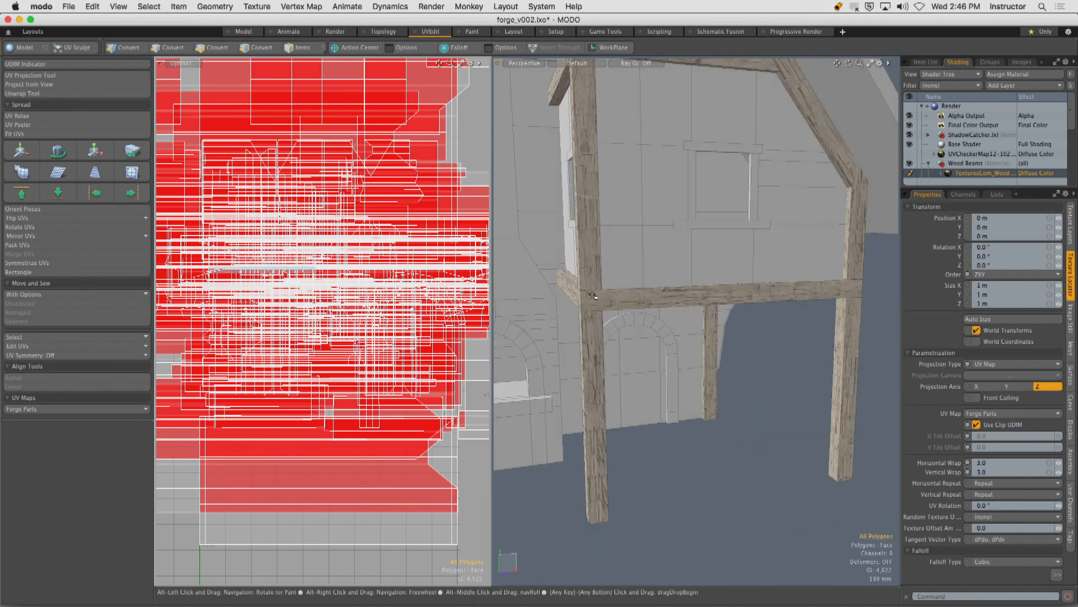
pyautogui.press('1')
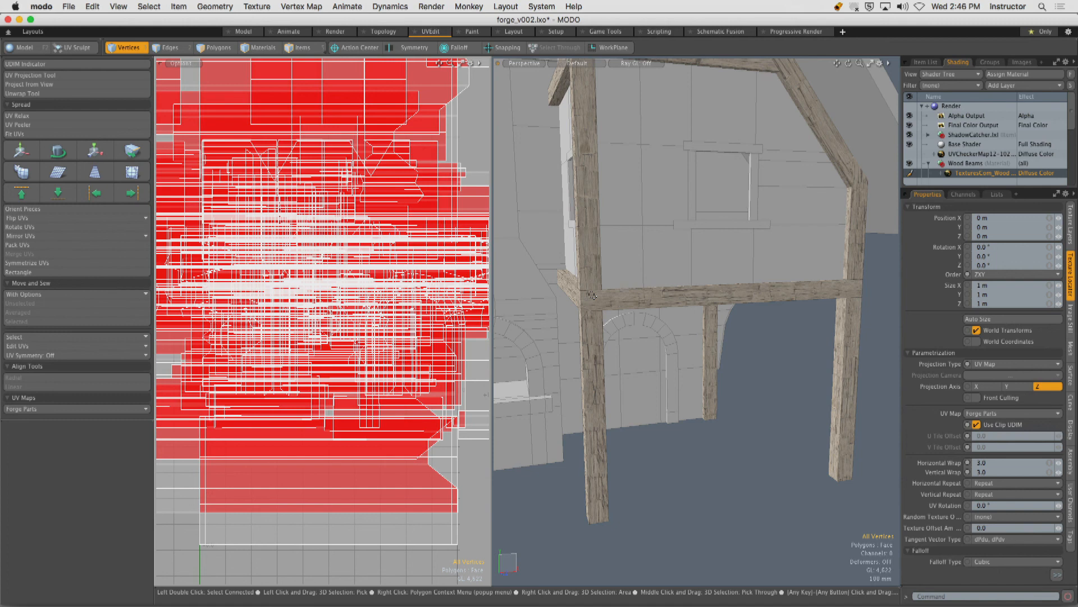
pyautogui.press('3')
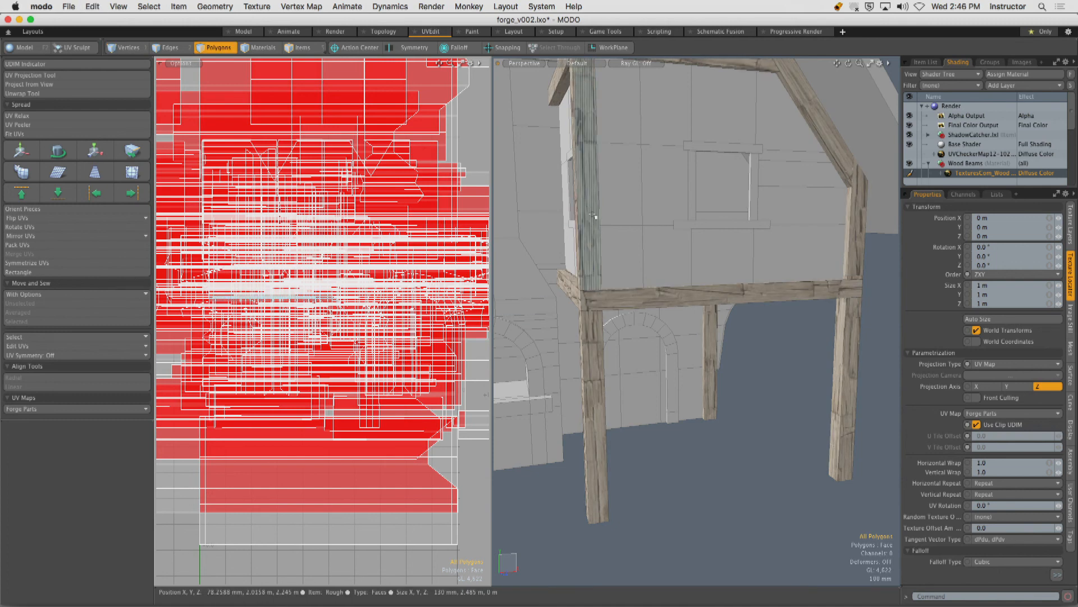
pyautogui.press('4')
# Isolate the Wood Beams geometry and select all the beam UV islands.
pyautogui.click(637, 299)
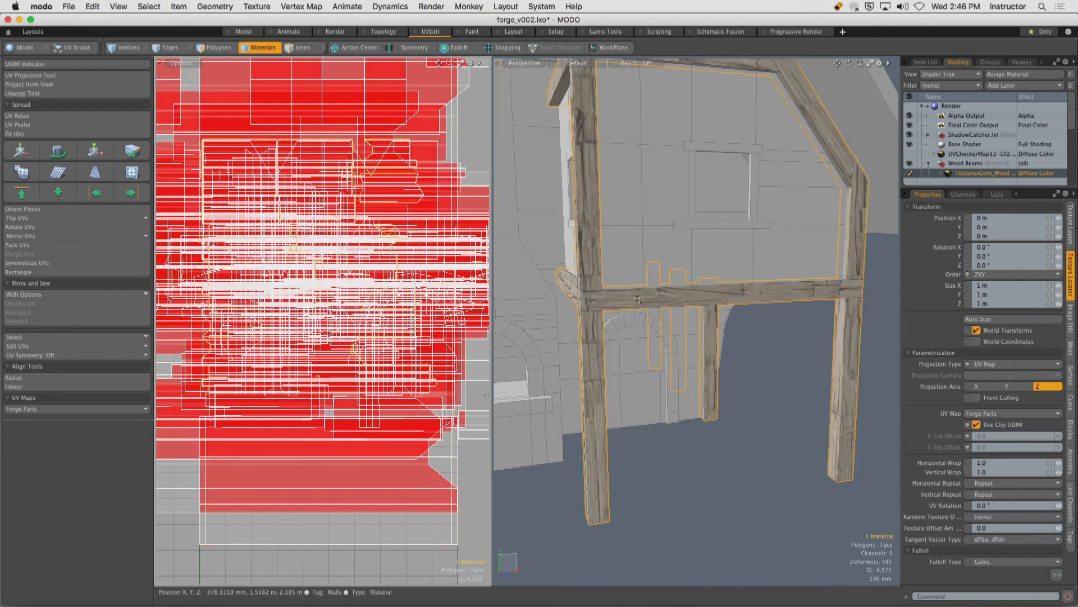
pyautogui.click(638, 298)
pyautogui.scroll(-4, 640, 302)
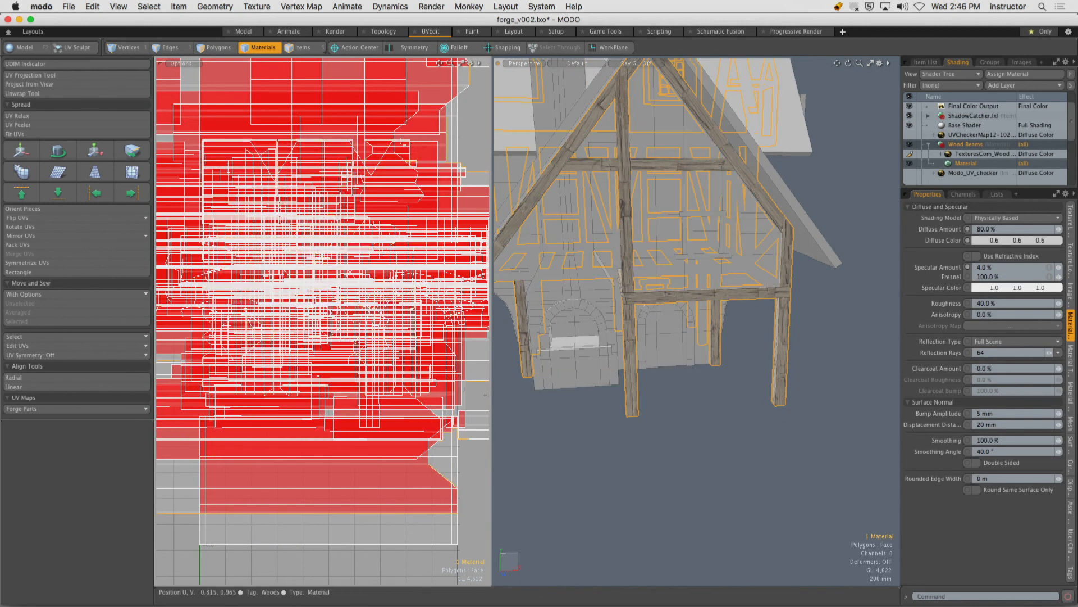
pyautogui.press('3')
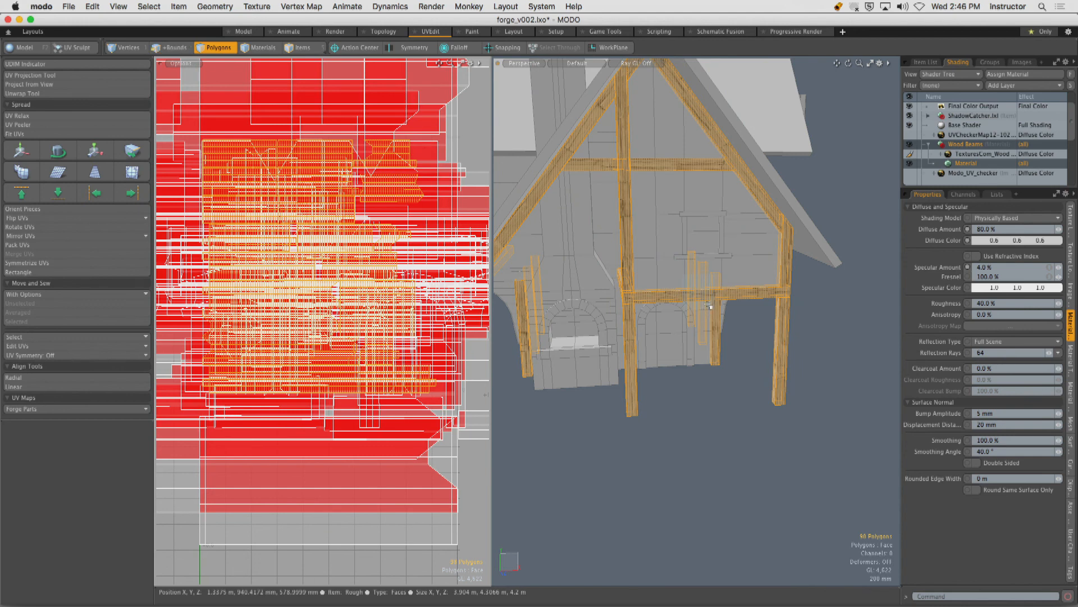
pyautogui.hotkey('shift', 'h')
pyautogui.click(594, 248)
pyautogui.keyDown('alt'); pyautogui.moveTo(174, 110); pyautogui.dragTo(187, 112); pyautogui.keyUp('alt')
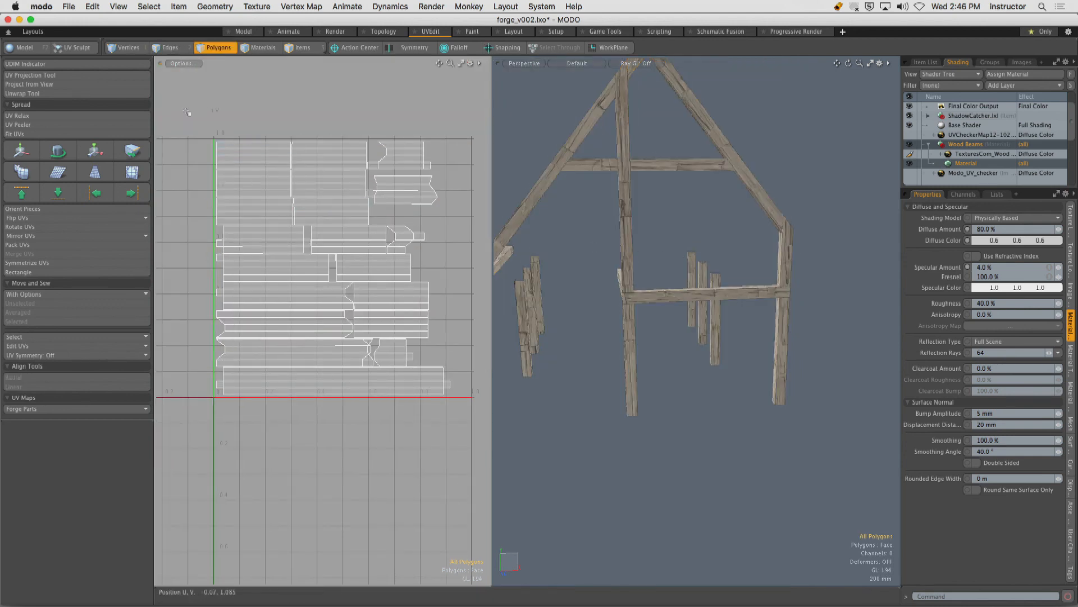
pyautogui.moveTo(166, 104); pyautogui.dragTo(472, 415, button='right')
pyautogui.keyDown('alt'); pyautogui.keyDown('shift'); pyautogui.moveTo(667, 264); pyautogui.dragTo(714, 281); pyautogui.keyUp('shift'); pyautogui.keyUp('alt')
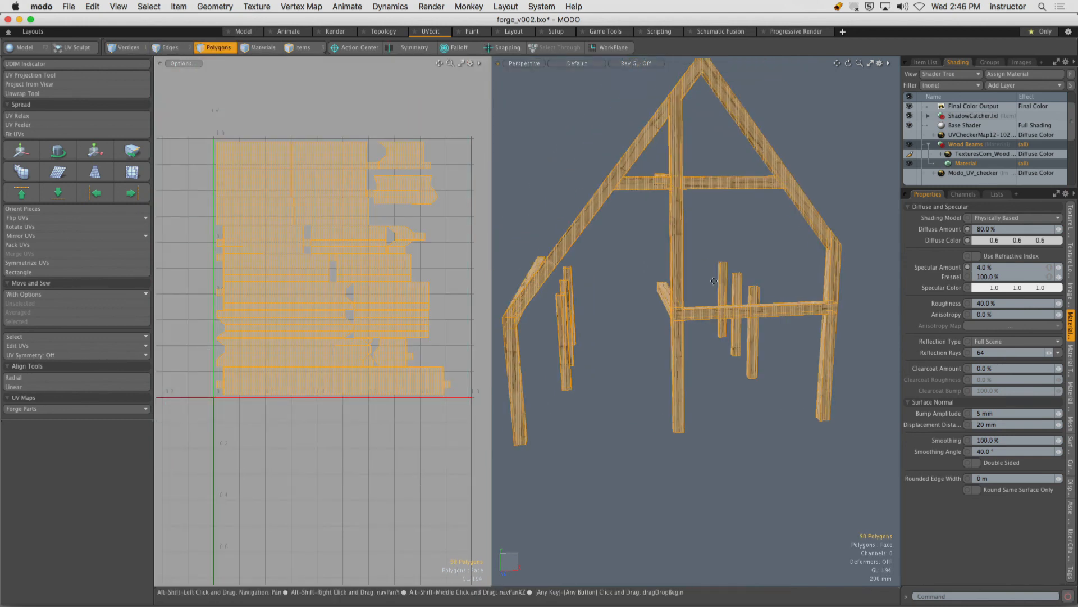
pyautogui.keyDown('alt'); pyautogui.moveTo(409, 270); pyautogui.dragTo(376, 276); pyautogui.keyUp('alt')
pyautogui.keyDown('alt'); pyautogui.moveTo(707, 282); pyautogui.dragTo(696, 254); pyautogui.keyUp('alt')
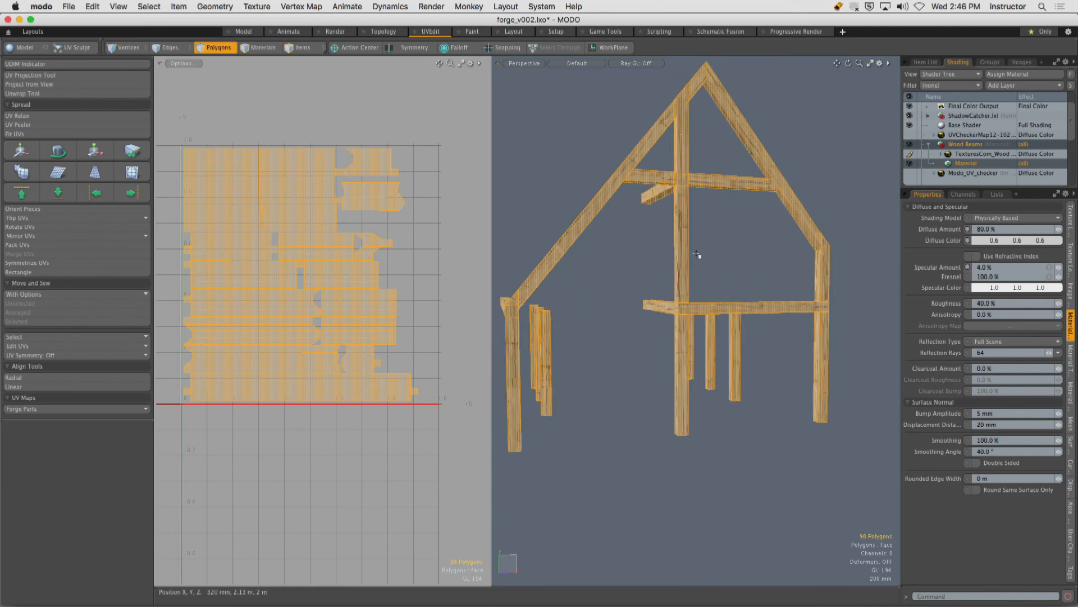
# Scale the selected beam UVs to 200% with the Transform tool.
pyautogui.press('y')
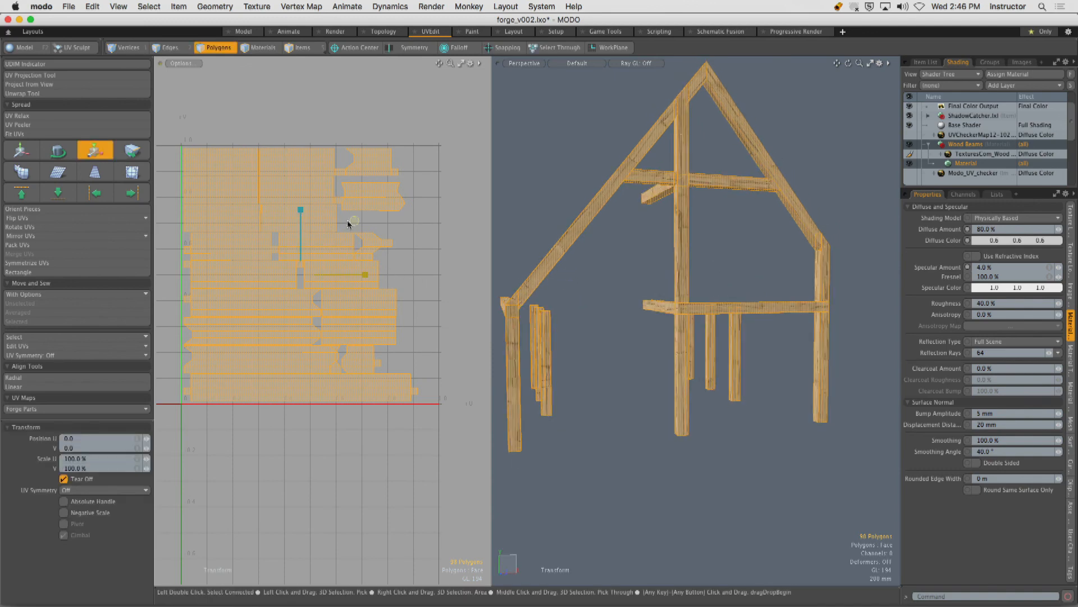
pyautogui.moveTo(352, 224); pyautogui.dragTo(406, 220)
pyautogui.keyDown('ctrl'); pyautogui.keyDown('alt'); pyautogui.moveTo(775, 299); pyautogui.dragTo(818, 305); pyautogui.keyUp('alt'); pyautogui.keyUp('ctrl')
pyautogui.press('Escape')
pyautogui.keyDown('alt'); pyautogui.moveTo(711, 290); pyautogui.dragTo(766, 288); pyautogui.keyUp('alt')
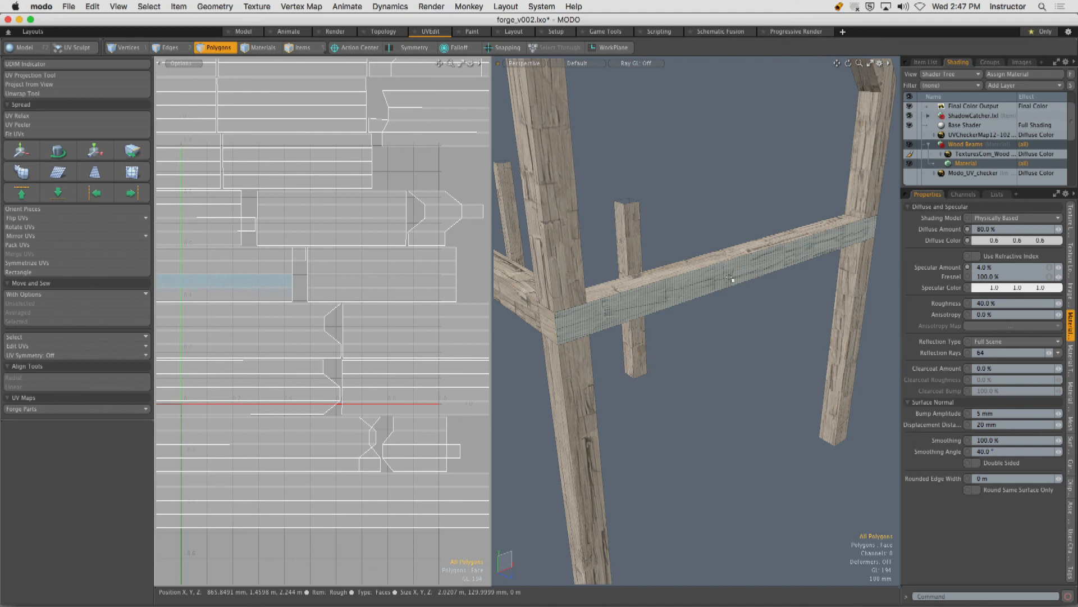
# Review the enlarged beam UVs beyond the 0–1 tile, then clear the selection.
pyautogui.press('Escape')
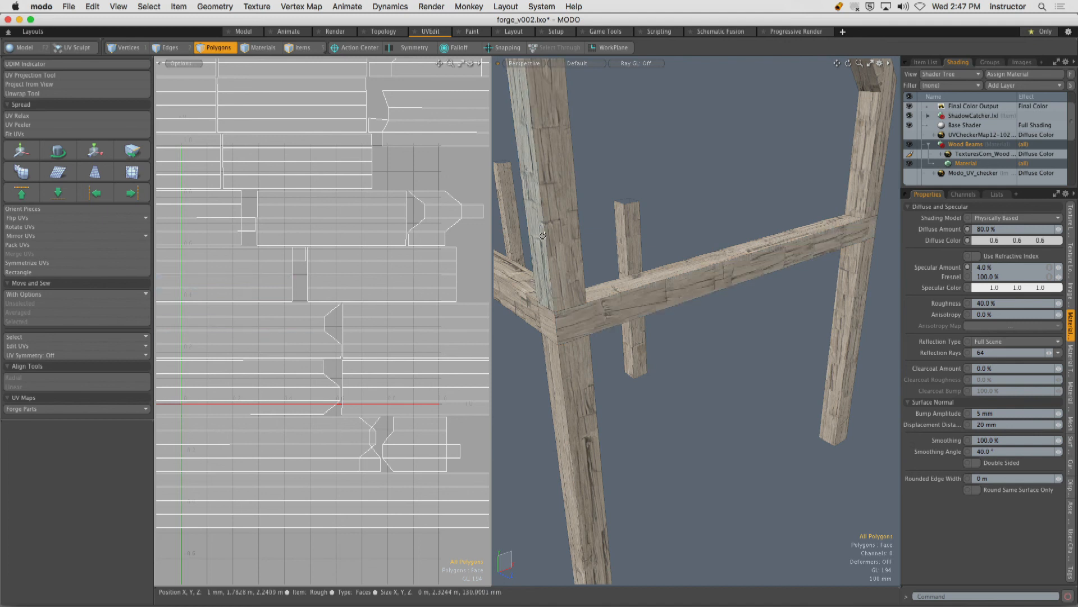
pyautogui.keyDown('ctrl'); pyautogui.keyDown('alt'); pyautogui.moveTo(336, 278); pyautogui.dragTo(311, 272); pyautogui.keyUp('alt'); pyautogui.keyUp('ctrl')
pyautogui.moveTo(239, 163); pyautogui.dragTo(441, 418)
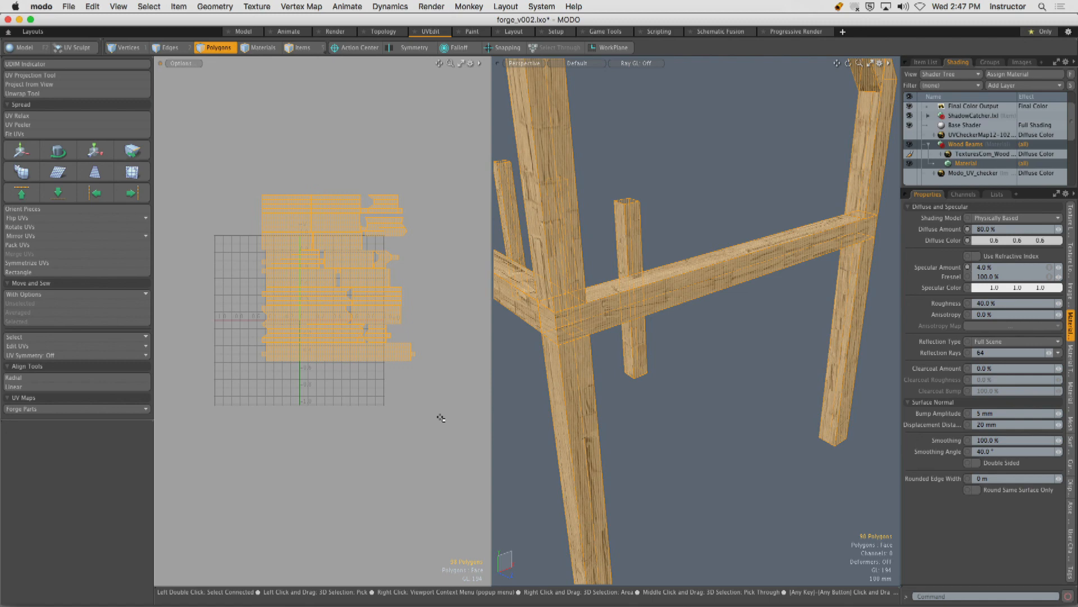
pyautogui.click(666, 166)
pyautogui.keyDown('alt'); pyautogui.moveTo(609, 262); pyautogui.dragTo(652, 268); pyautogui.keyUp('alt')
pyautogui.scroll(3, 676, 277)
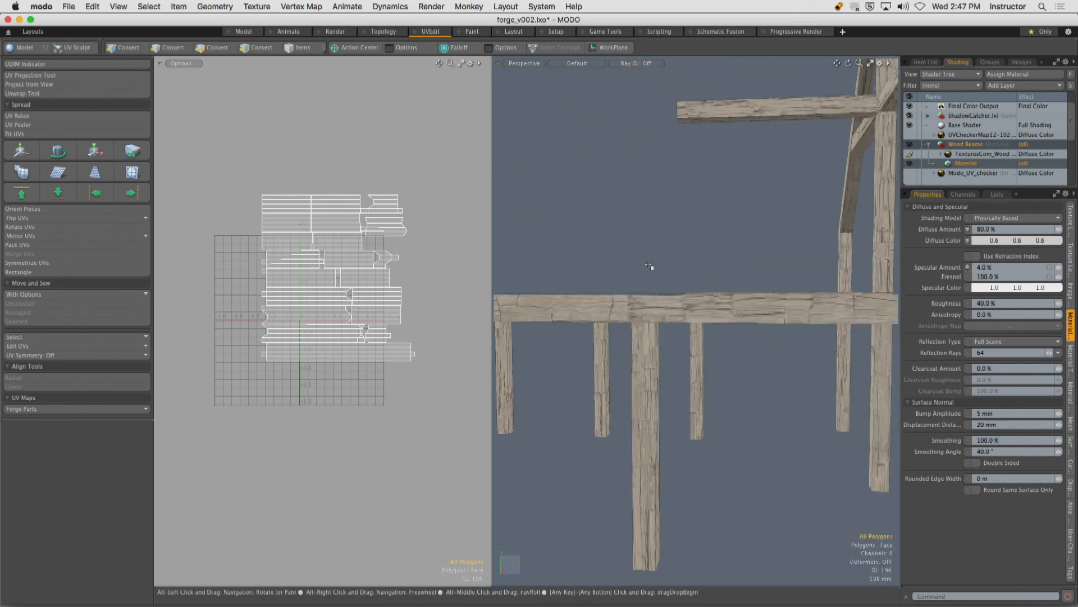
# Assign the Wood Beams material to the window's lintel, sill and two side pieces.
pyautogui.press('u')
pyautogui.keyDown('alt'); pyautogui.moveTo(625, 367); pyautogui.dragTo(679, 257); pyautogui.keyUp('alt')
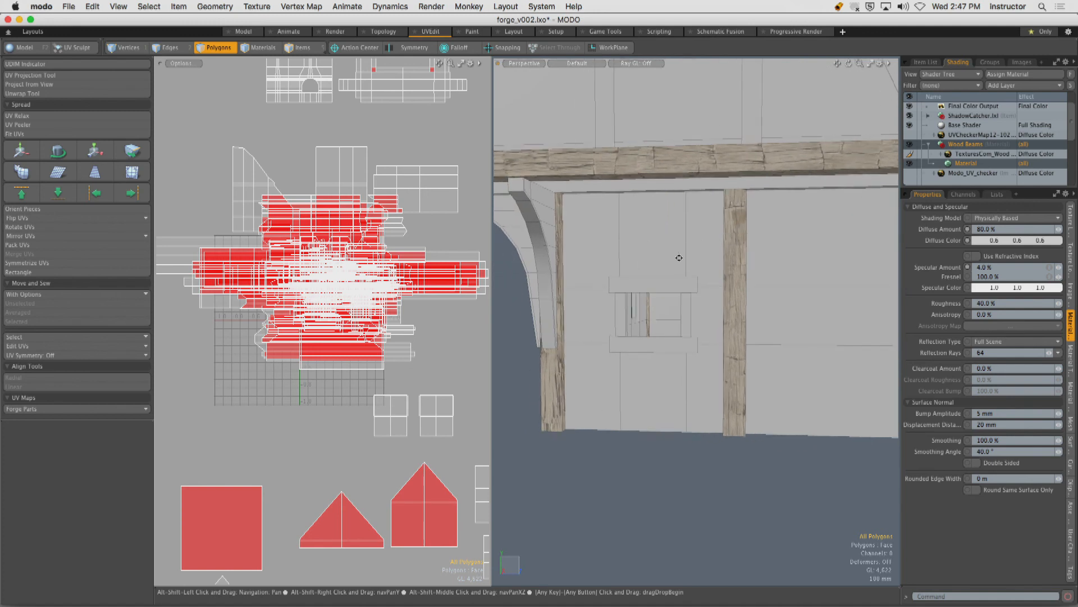
pyautogui.doubleClick(659, 282)
pyautogui.keyDown('shift'); pyautogui.doubleClick(653, 343); pyautogui.keyUp('shift')
pyautogui.keyDown('shift'); pyautogui.doubleClick(620, 315); pyautogui.keyUp('shift')
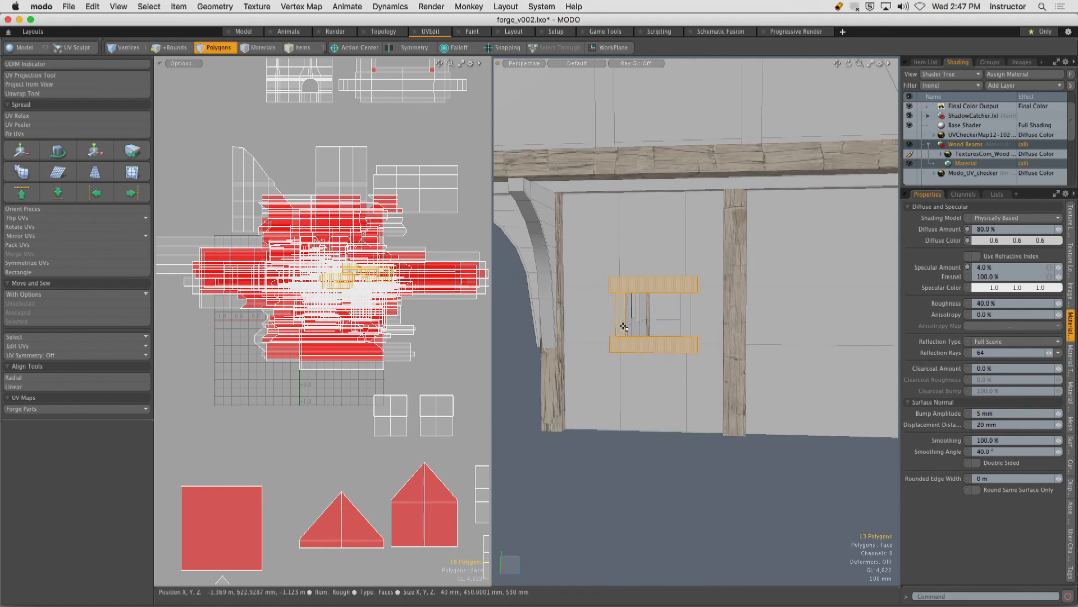
pyautogui.keyDown('shift'); pyautogui.doubleClick(688, 331); pyautogui.keyUp('shift')
pyautogui.press('m')
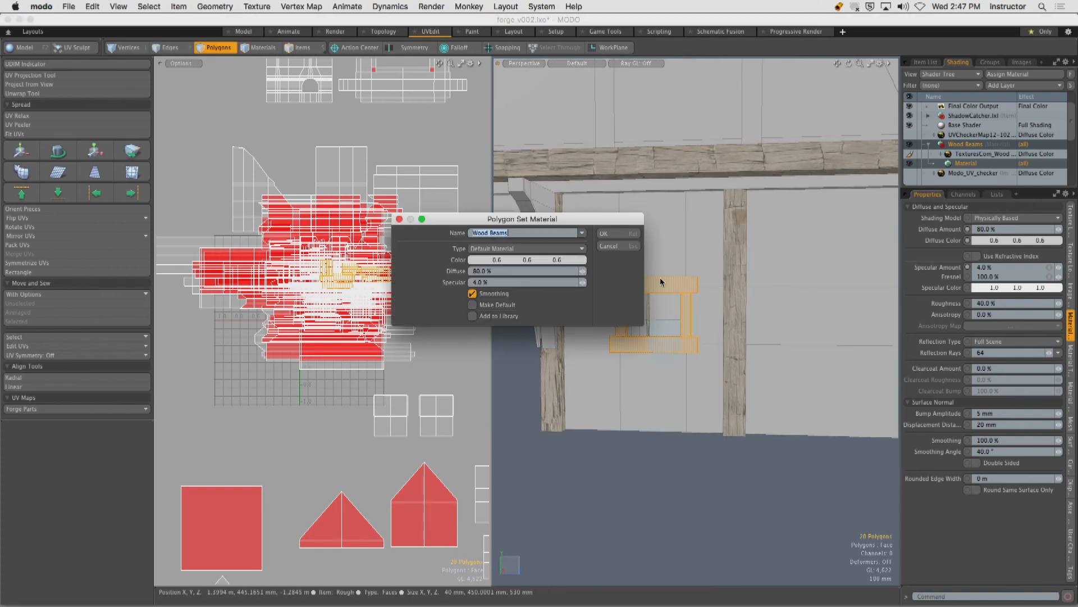
pyautogui.click(618, 240)
pyautogui.press('Escape')
# Zoom in and orbit around the wood-textured window frame to inspect it.
pyautogui.keyDown('ctrl'); pyautogui.keyDown('alt'); pyautogui.moveTo(679, 406); pyautogui.dragTo(730, 387); pyautogui.keyUp('alt'); pyautogui.keyUp('ctrl')
pyautogui.keyDown('alt'); pyautogui.keyDown('shift'); pyautogui.moveTo(638, 337); pyautogui.dragTo(714, 315); pyautogui.keyUp('shift'); pyautogui.keyUp('alt')
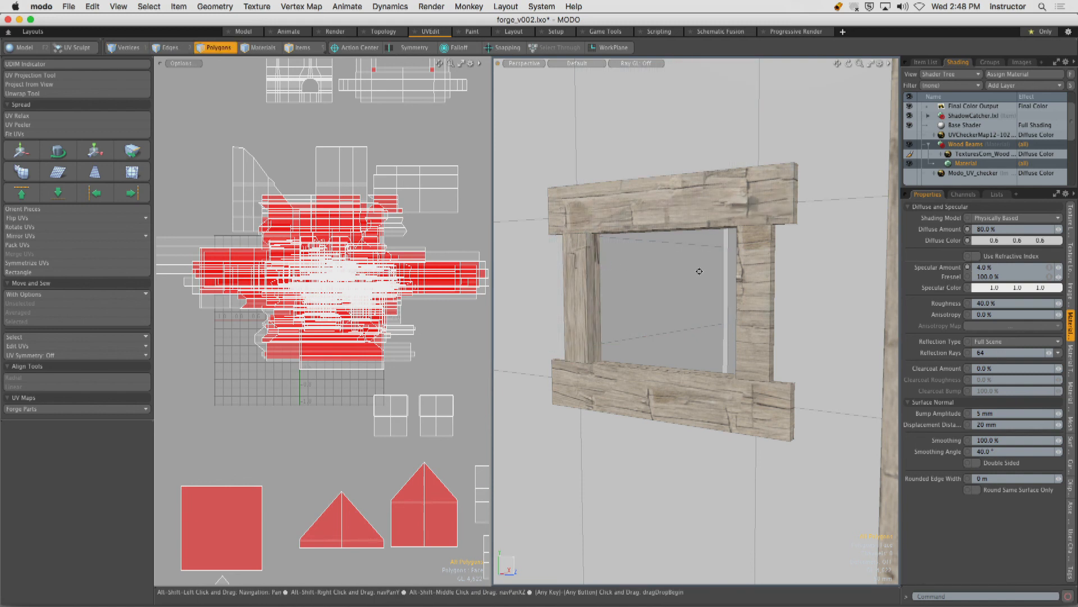
pyautogui.keyDown('alt'); pyautogui.moveTo(660, 337); pyautogui.dragTo(732, 309); pyautogui.keyUp('alt')
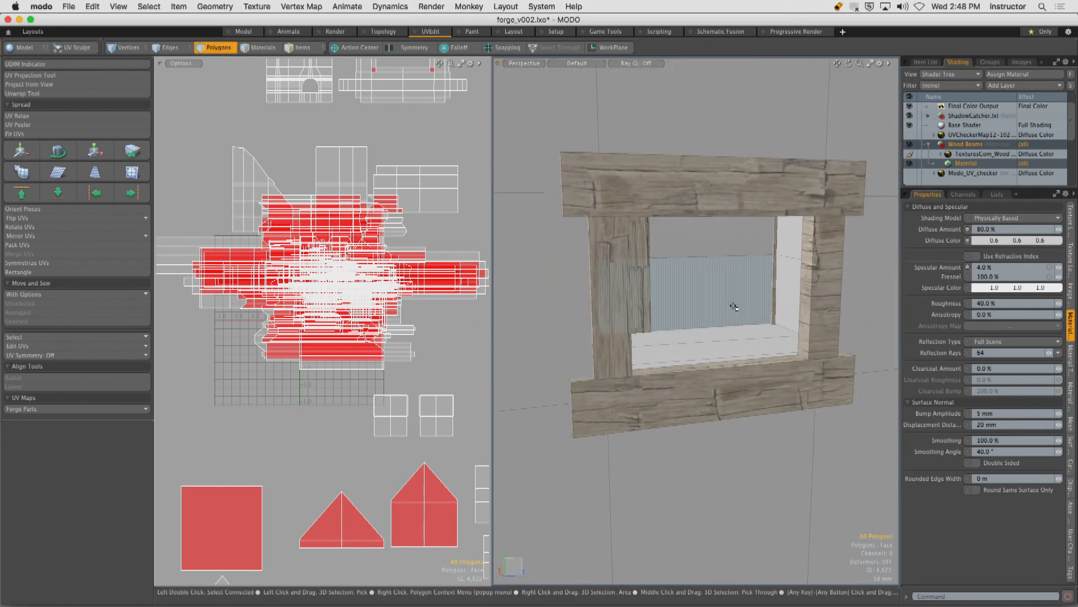
pyautogui.press('1')
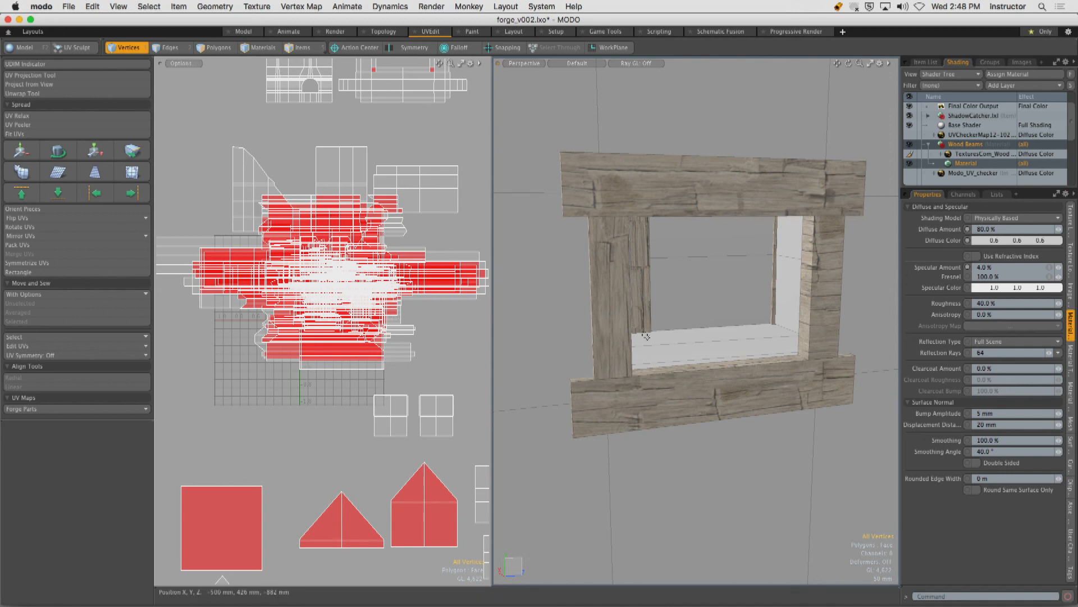
# Annotate the frame's right post to show its grain should run vertically.
pyautogui.moveTo(864, 229); pyautogui.dragTo(826, 230)
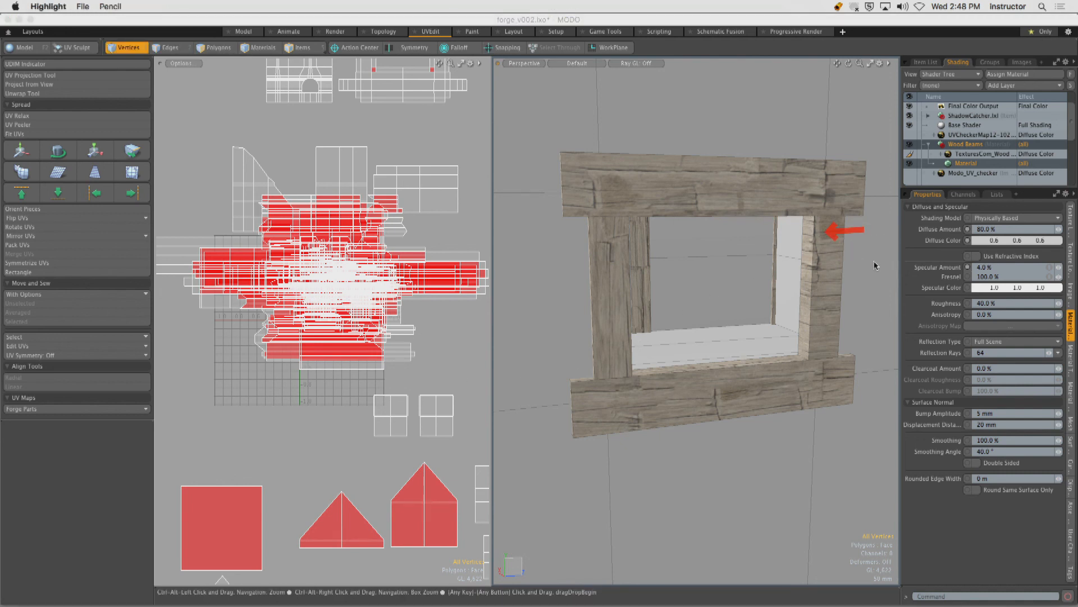
pyautogui.moveTo(872, 263); pyautogui.dragTo(833, 265)
pyautogui.moveTo(863, 303)
pyautogui.mouseDown()
pyautogui.moveTo(812, 308)
pyautogui.moveTo(814, 341)
pyautogui.mouseUp()
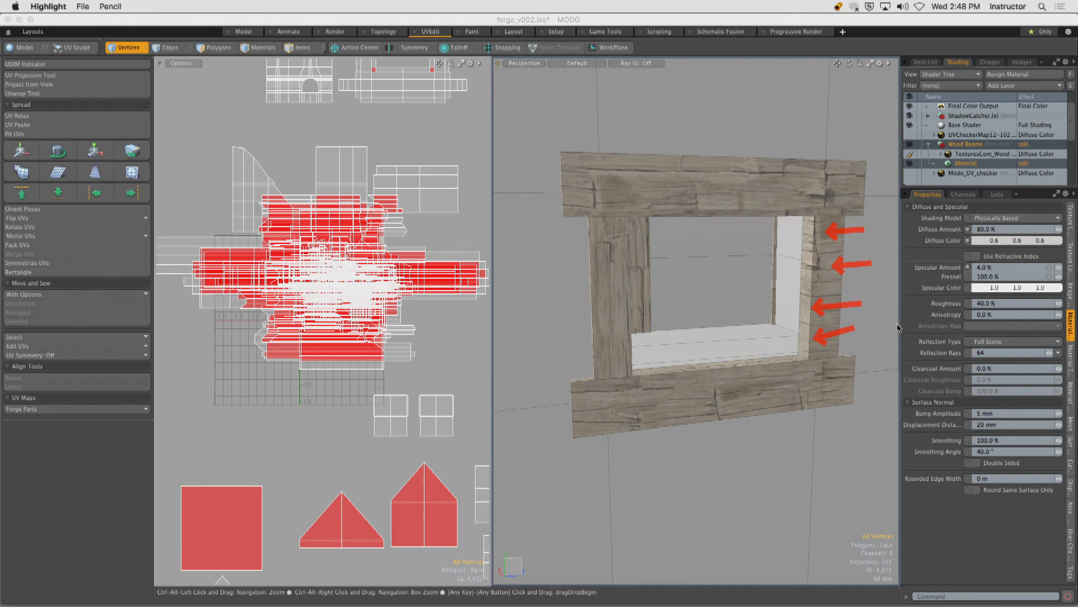
pyautogui.moveTo(801, 354)
pyautogui.mouseDown()
pyautogui.moveTo(824, 298)
pyautogui.moveTo(807, 216)
pyautogui.mouseUp()
pyautogui.moveTo(780, 355)
pyautogui.mouseDown()
pyautogui.moveTo(792, 216)
pyautogui.moveTo(780, 221)
pyautogui.mouseUp()
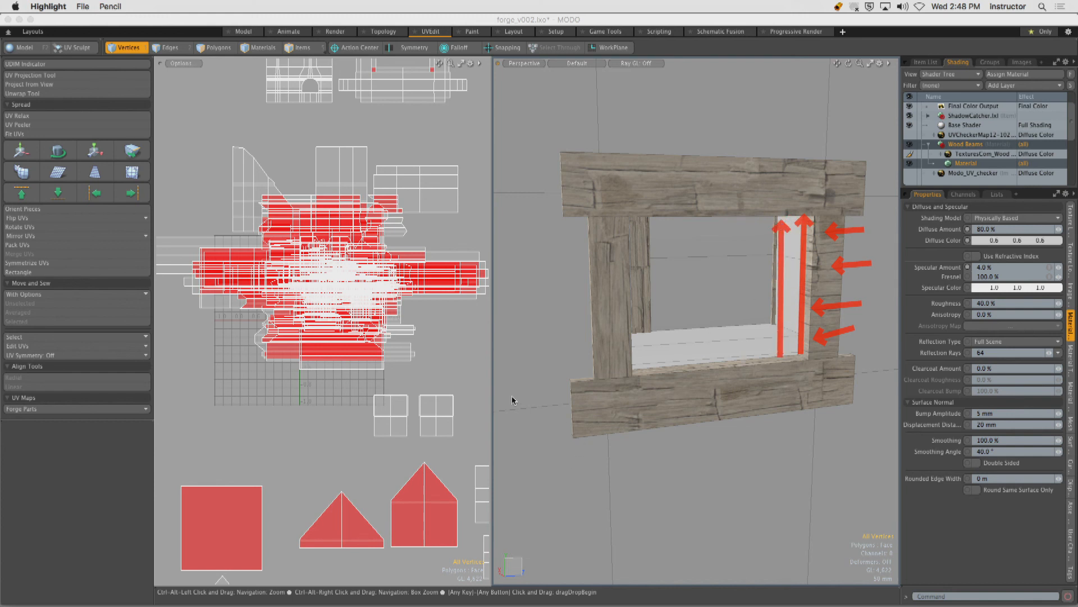
pyautogui.press('super+k')
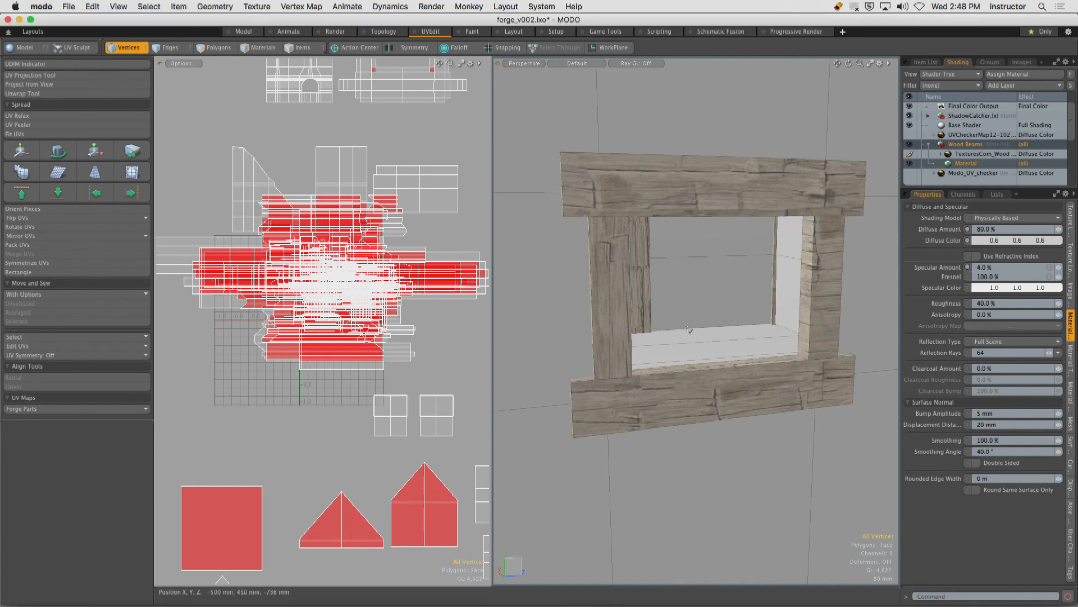
# Rotate the right post's UVs -90° so its wood grain runs upright.
pyautogui.press('space')
pyautogui.press('space')
pyautogui.click(825, 273)
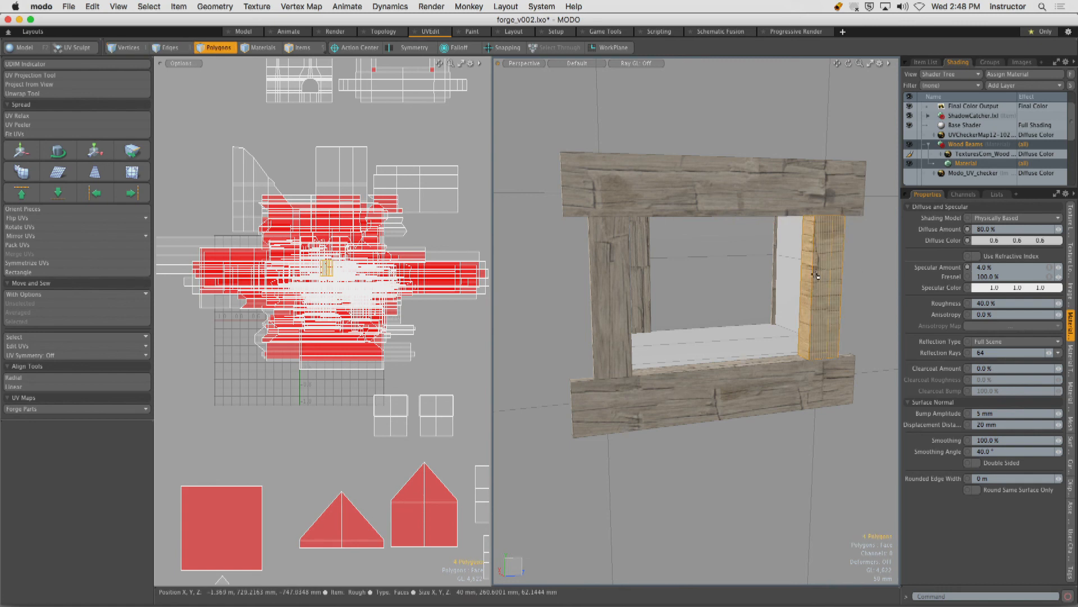
pyautogui.press('y')
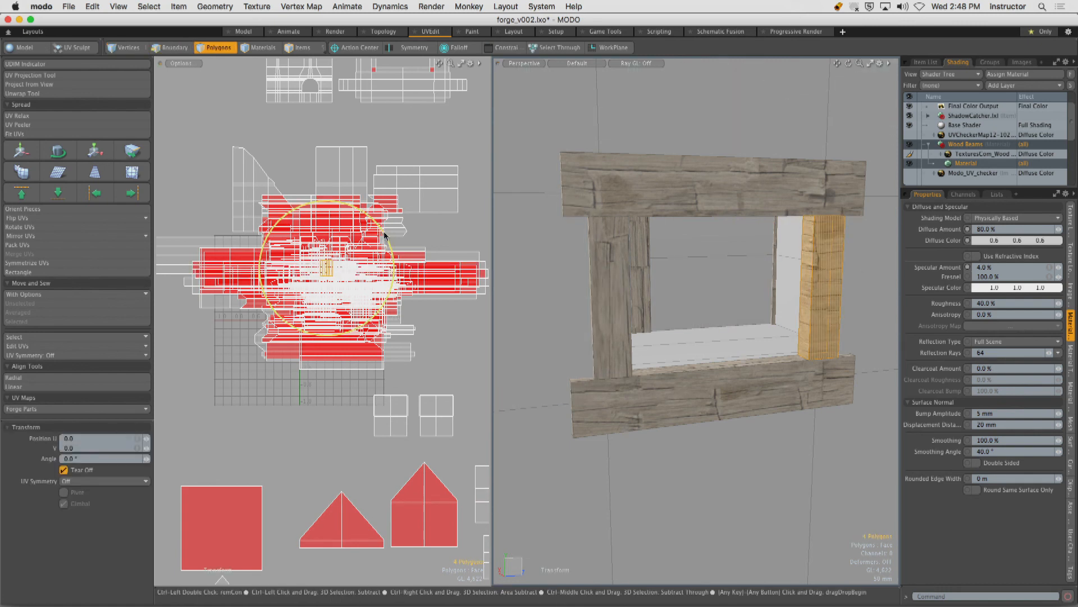
pyautogui.moveTo(385, 236); pyautogui.dragTo(367, 334)
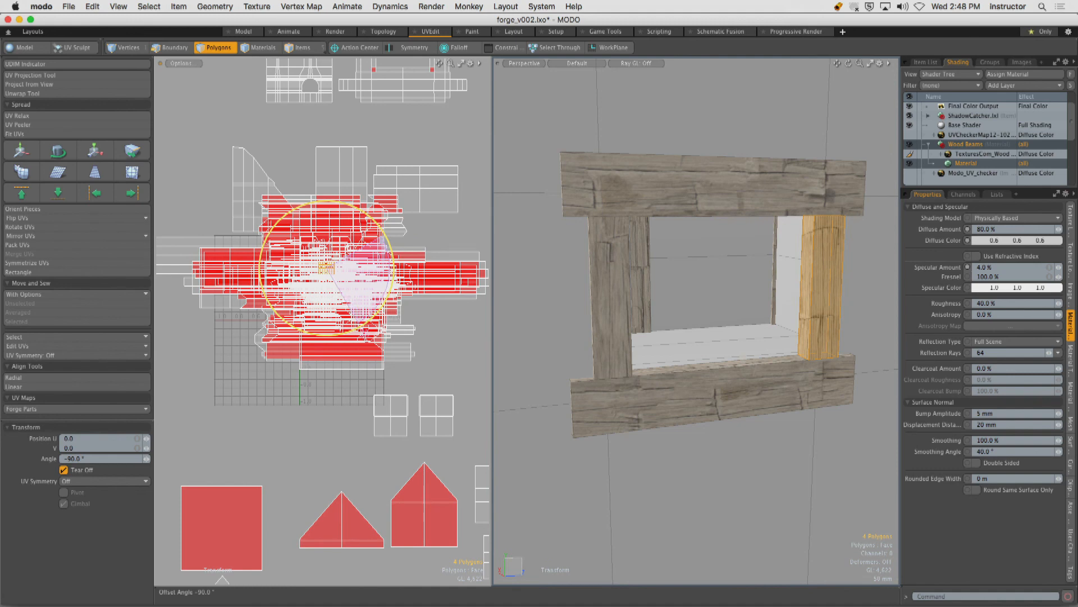
pyautogui.press('q')
pyautogui.press('Escape')
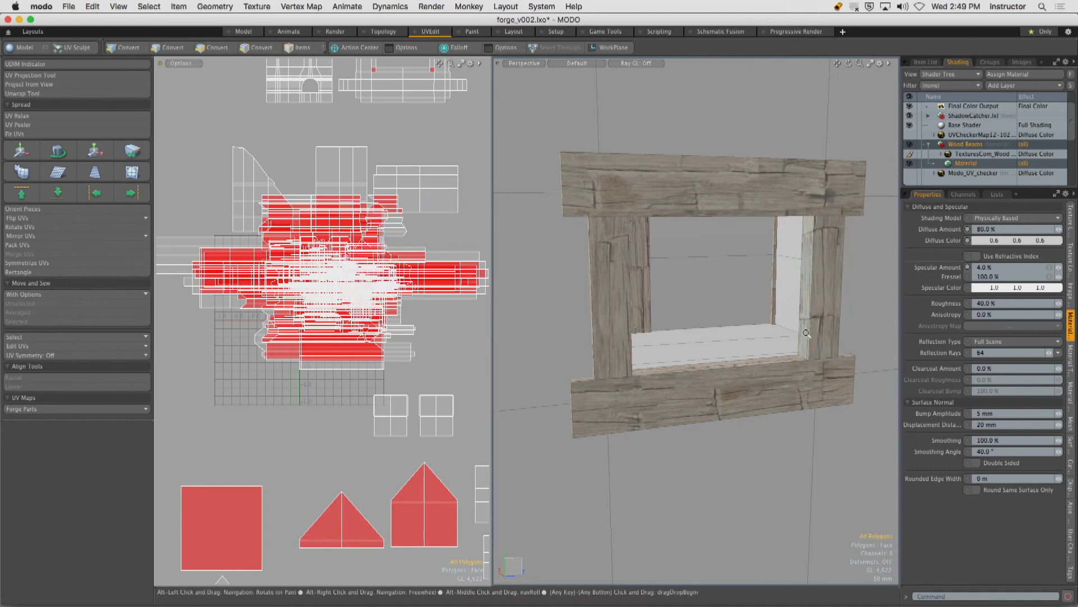
pyautogui.scroll(-5, 640, 312)
pyautogui.keyDown('alt'); pyautogui.moveTo(690, 303); pyautogui.dragTo(623, 320); pyautogui.keyUp('alt')
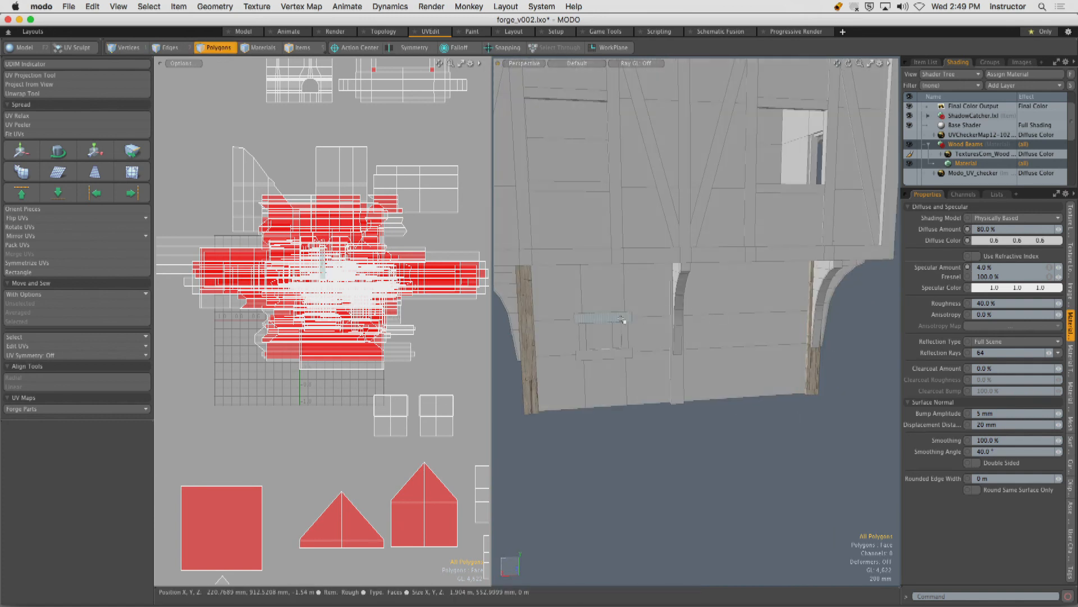
# Assign the Wood Beams material to the four beams of the second window frame.
pyautogui.doubleClick(616, 318)
pyautogui.keyDown('shift'); pyautogui.doubleClick(583, 338); pyautogui.keyUp('shift')
pyautogui.keyDown('shift'); pyautogui.doubleClick(601, 352); pyautogui.keyUp('shift')
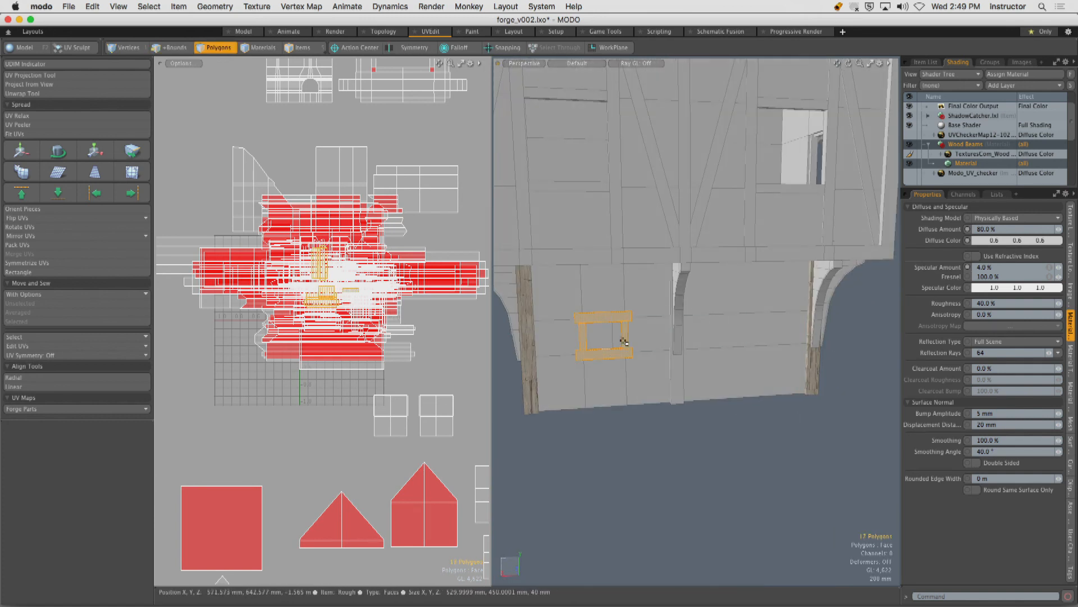
pyautogui.keyDown('shift'); pyautogui.doubleClick(623, 339); pyautogui.keyUp('shift')
pyautogui.press('m')
pyautogui.click(616, 234)
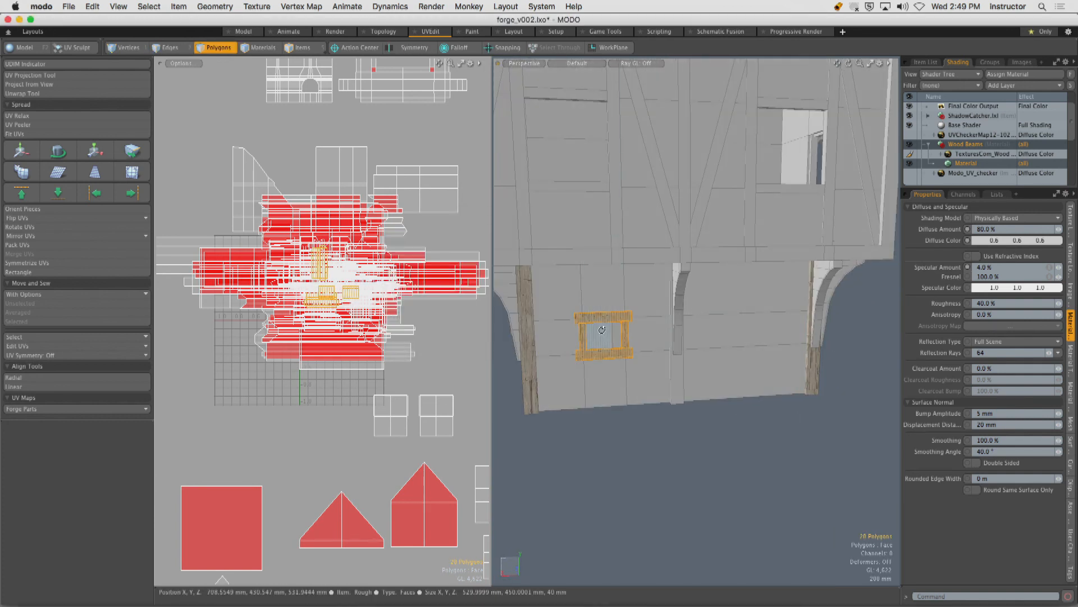
pyautogui.keyDown('ctrl'); pyautogui.keyDown('alt'); pyautogui.moveTo(602, 335); pyautogui.dragTo(646, 337); pyautogui.keyUp('alt'); pyautogui.keyUp('ctrl')
pyautogui.click(698, 337)
# Rotate the top beam's UVs 90° so its wood grain runs horizontally.
pyautogui.doubleClick(586, 252)
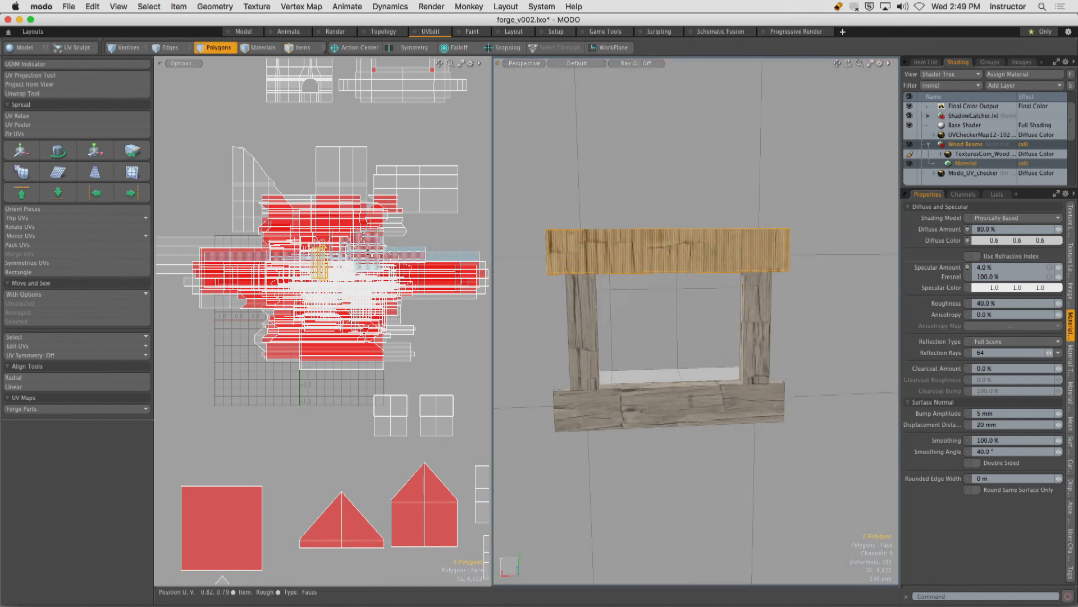
pyautogui.press('e')
pyautogui.keyDown('ctrl'); pyautogui.moveTo(381, 235); pyautogui.dragTo(285, 218); pyautogui.keyUp('ctrl')
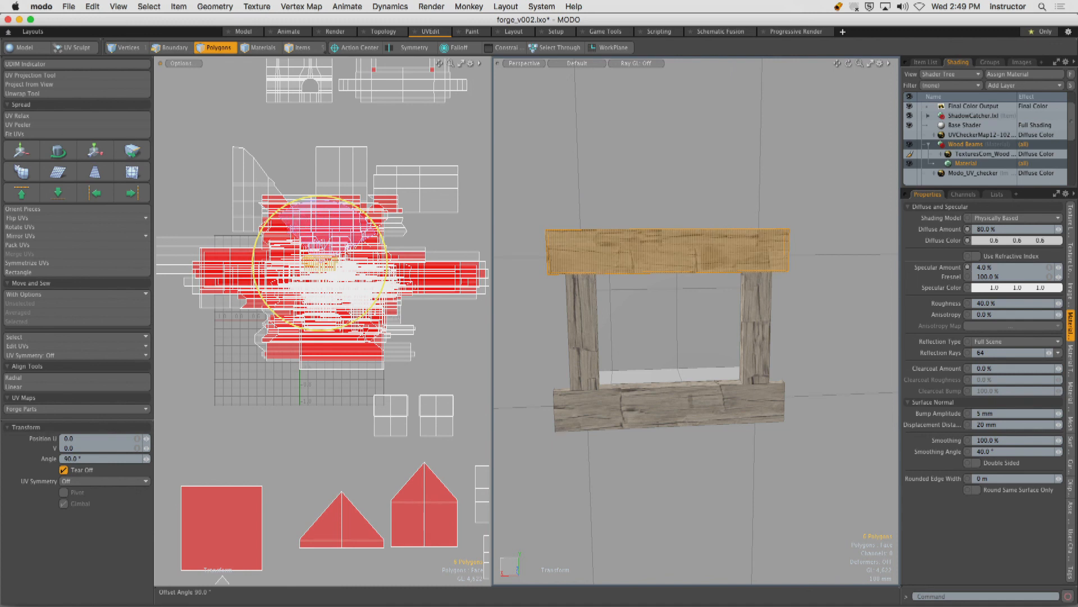
pyautogui.press('Escape')
pyautogui.press('Escape')
pyautogui.keyDown('ctrl'); pyautogui.keyDown('alt'); pyautogui.moveTo(686, 281); pyautogui.dragTo(665, 277); pyautogui.keyUp('alt'); pyautogui.keyUp('ctrl')
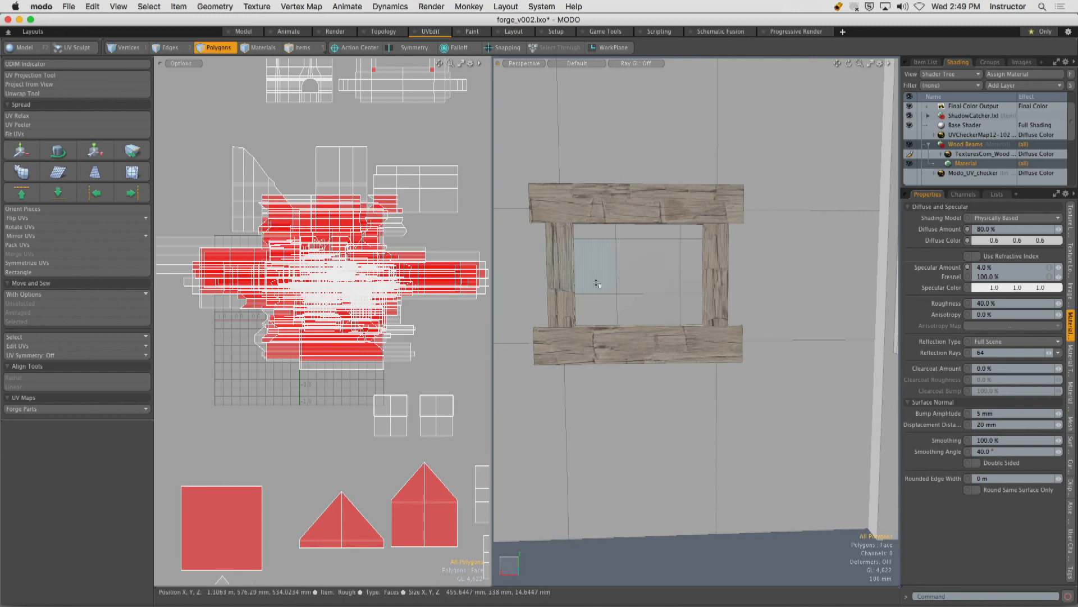
# Select the porch roof polygons and give them a new material named Roof.
pyautogui.keyDown('ctrl'); pyautogui.keyDown('alt'); pyautogui.moveTo(599, 283); pyautogui.dragTo(505, 279); pyautogui.keyUp('alt'); pyautogui.keyUp('ctrl')
pyautogui.keyDown('alt'); pyautogui.keyDown('shift'); pyautogui.moveTo(646, 186); pyautogui.dragTo(698, 258); pyautogui.keyUp('shift'); pyautogui.keyUp('alt')
pyautogui.doubleClick(733, 258)
pyautogui.write('ms')
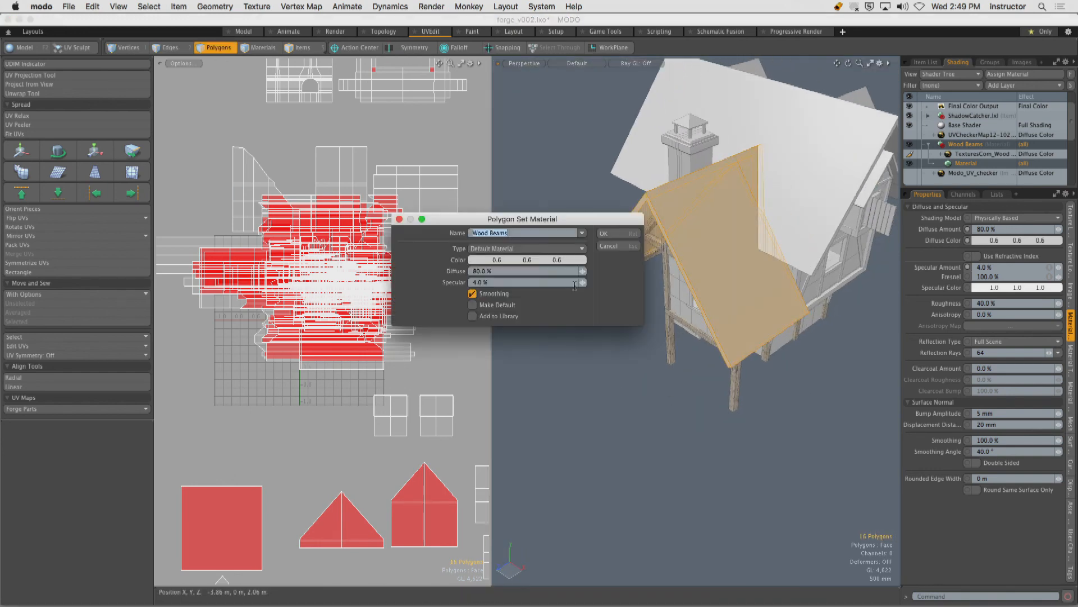
pyautogui.write('Roof')
pyautogui.press('Return')
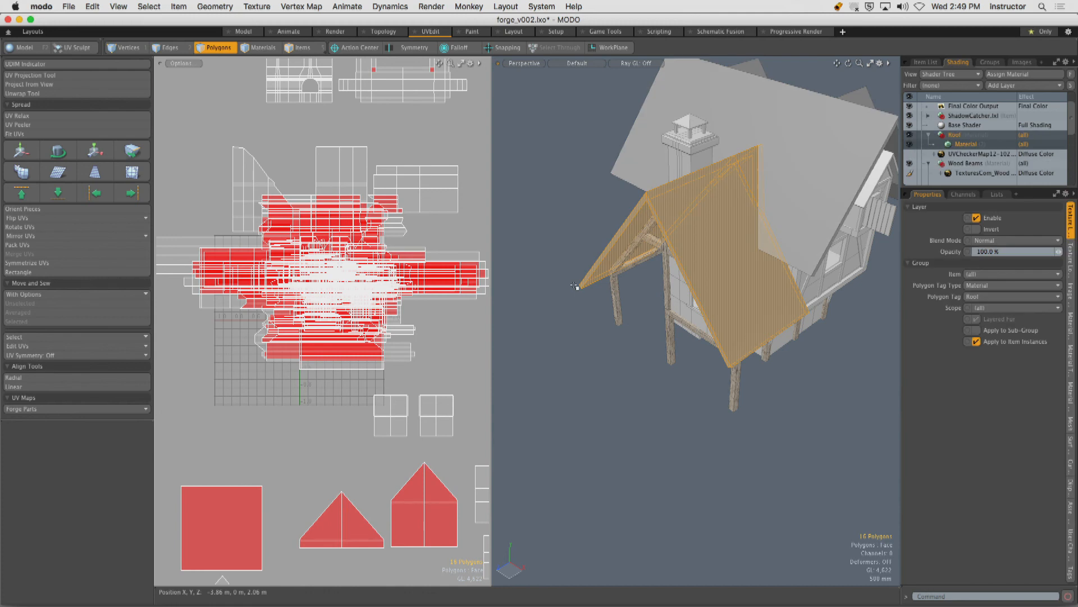
# Add an Image Map layer in the Shader Tree to load a texture image.
pyautogui.keyDown('alt'); pyautogui.moveTo(651, 224); pyautogui.dragTo(713, 211); pyautogui.keyUp('alt')
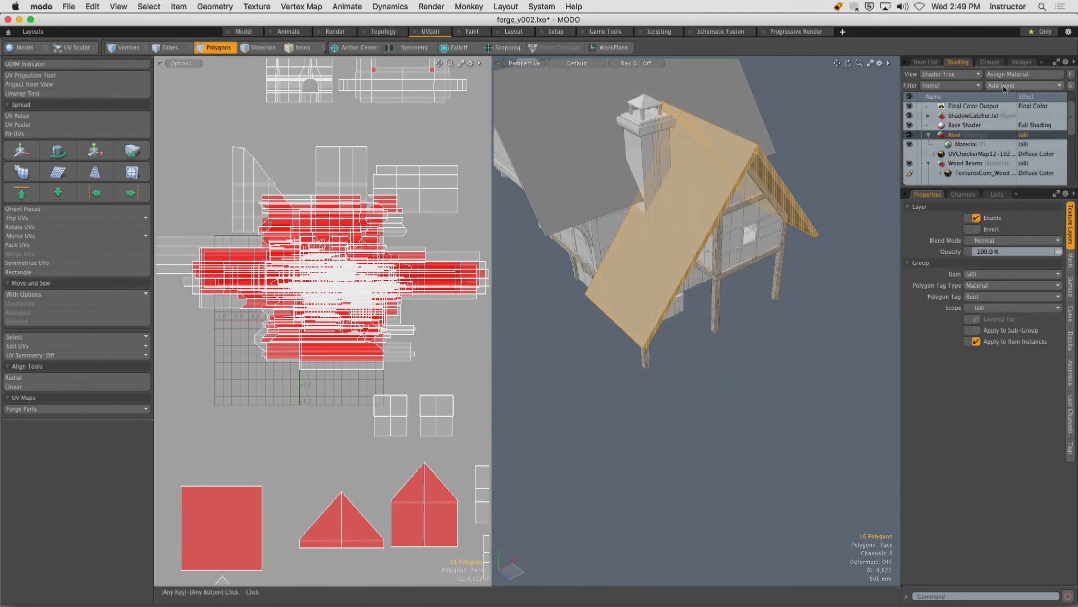
pyautogui.click(1022, 86)
pyautogui.moveTo(985, 155)
pyautogui.click(914, 154)
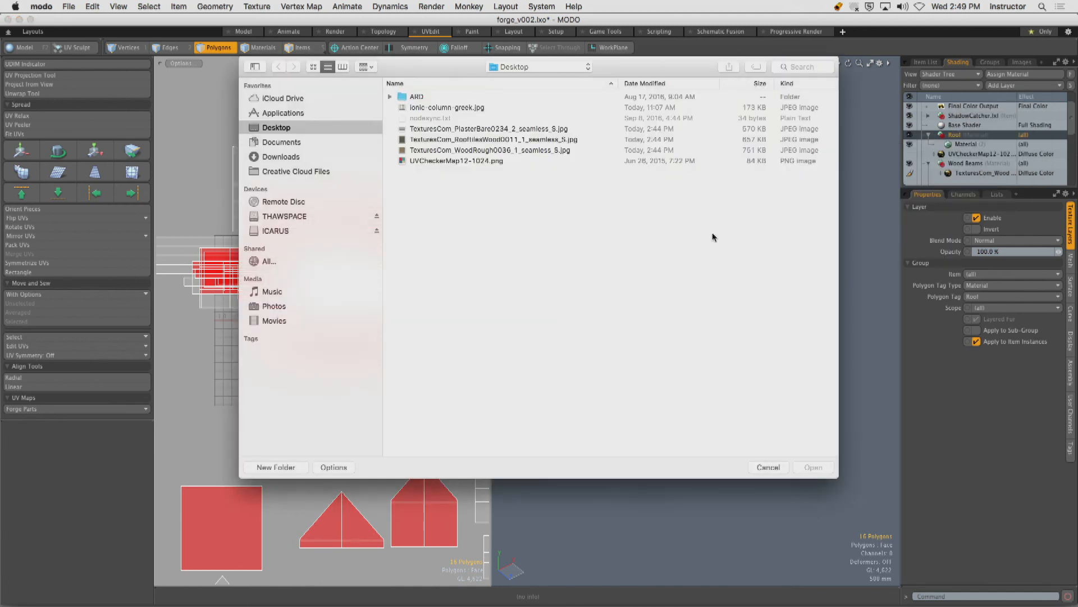
# Load the TexturesCom RooftilesWood jpg from the Desktop and zoom in on the shingled roof.
pyautogui.doubleClick(508, 139)
pyautogui.moveTo(682, 315)
pyautogui.keyDown('alt'); pyautogui.mouseDown()
pyautogui.moveTo(738, 304)
pyautogui.moveTo(681, 308)
pyautogui.mouseUp(); pyautogui.keyUp('alt')
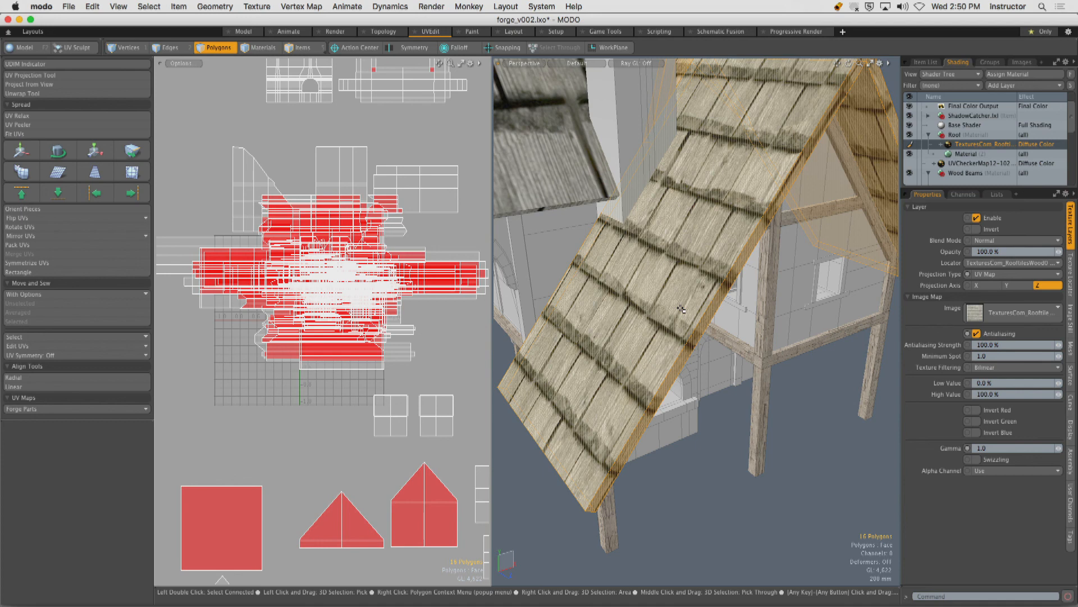
# Grow the selection over all roof pieces, hide the rest, and frame them in both views.
pyautogui.keyDown('ctrl'); pyautogui.keyDown('alt'); pyautogui.moveTo(725, 163); pyautogui.dragTo(700, 249); pyautogui.keyUp('alt'); pyautogui.keyUp('ctrl')
pyautogui.hotkey('shift', 'Up')
pyautogui.hotkey('shift', 'Up')
pyautogui.hotkey('shift', 'Up')
pyautogui.hotkey('shift', 'Up')
pyautogui.hotkey('shift', 'Up')
pyautogui.hotkey('shift', 'Up')
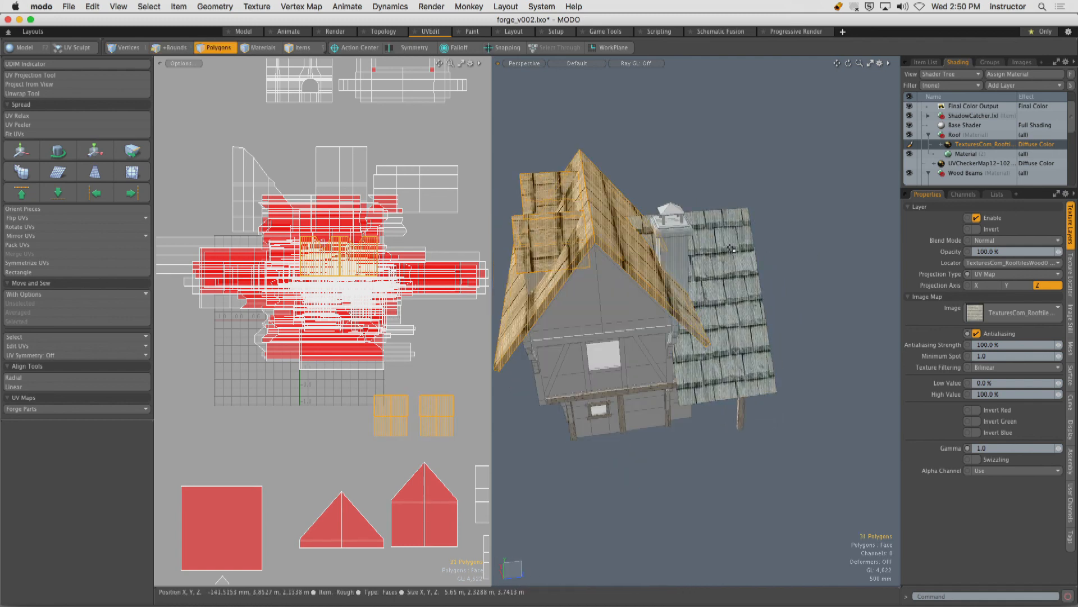
pyautogui.hotkey('shift', 'h')
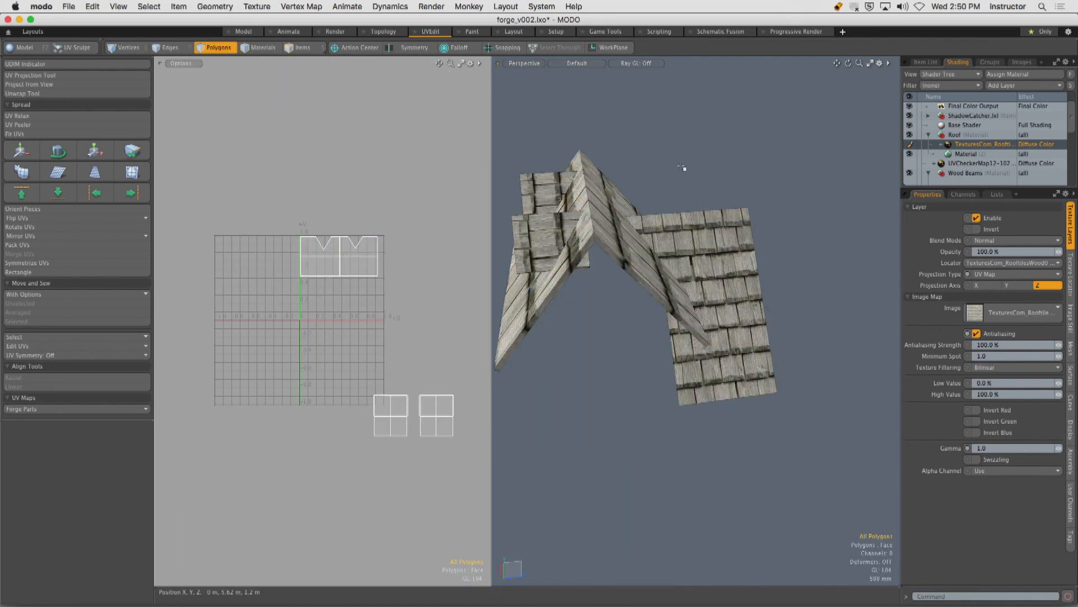
pyautogui.keyDown('ctrl'); pyautogui.keyDown('alt'); pyautogui.moveTo(684, 168); pyautogui.dragTo(724, 272); pyautogui.keyUp('alt'); pyautogui.keyUp('ctrl')
pyautogui.keyDown('ctrl'); pyautogui.keyDown('alt'); pyautogui.moveTo(725, 272); pyautogui.dragTo(645, 271); pyautogui.keyUp('alt'); pyautogui.keyUp('ctrl')
pyautogui.keyDown('alt'); pyautogui.moveTo(646, 272); pyautogui.dragTo(613, 260); pyautogui.keyUp('alt')
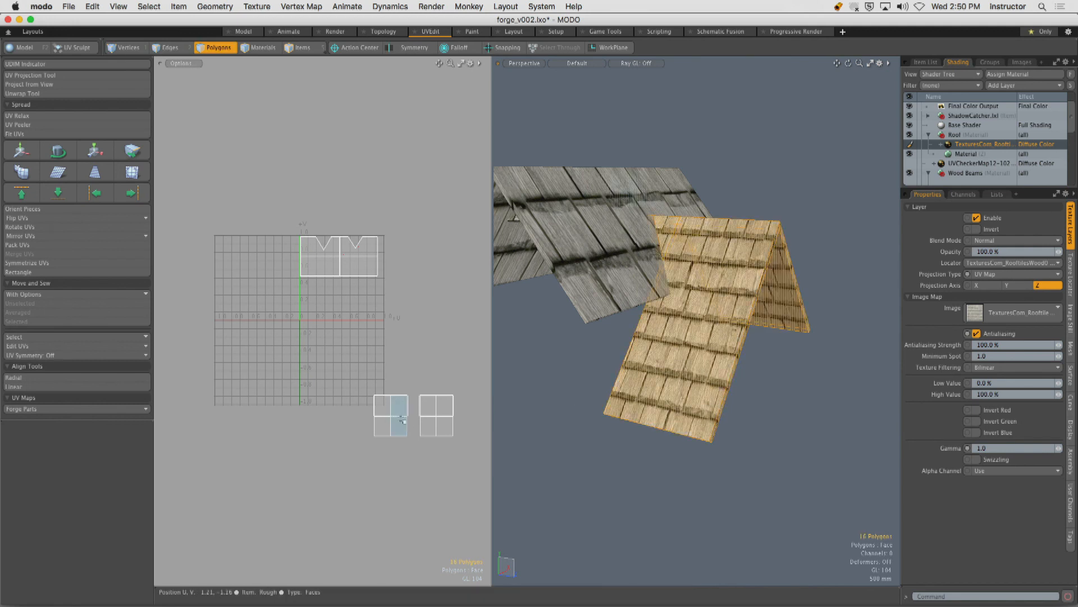
pyautogui.keyDown('ctrl'); pyautogui.keyDown('alt'); pyautogui.moveTo(431, 361); pyautogui.dragTo(323, 323); pyautogui.keyUp('alt'); pyautogui.keyUp('ctrl')
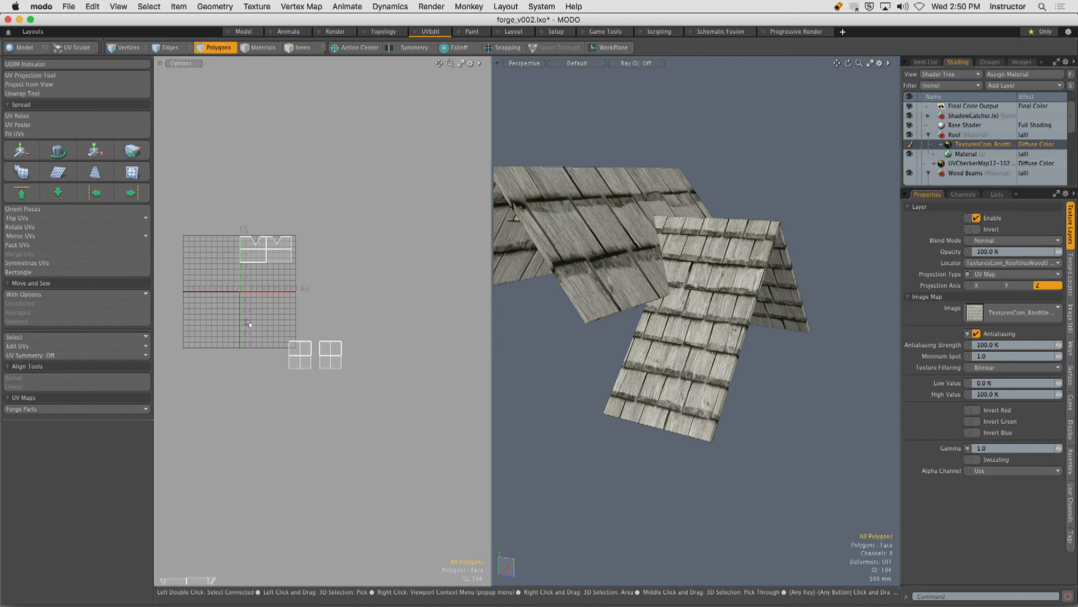
# Pack the roof UVs into a single tile.
pyautogui.keyDown('ctrl'); pyautogui.keyDown('alt'); pyautogui.moveTo(291, 233); pyautogui.dragTo(357, 349); pyautogui.keyUp('alt'); pyautogui.keyUp('ctrl')
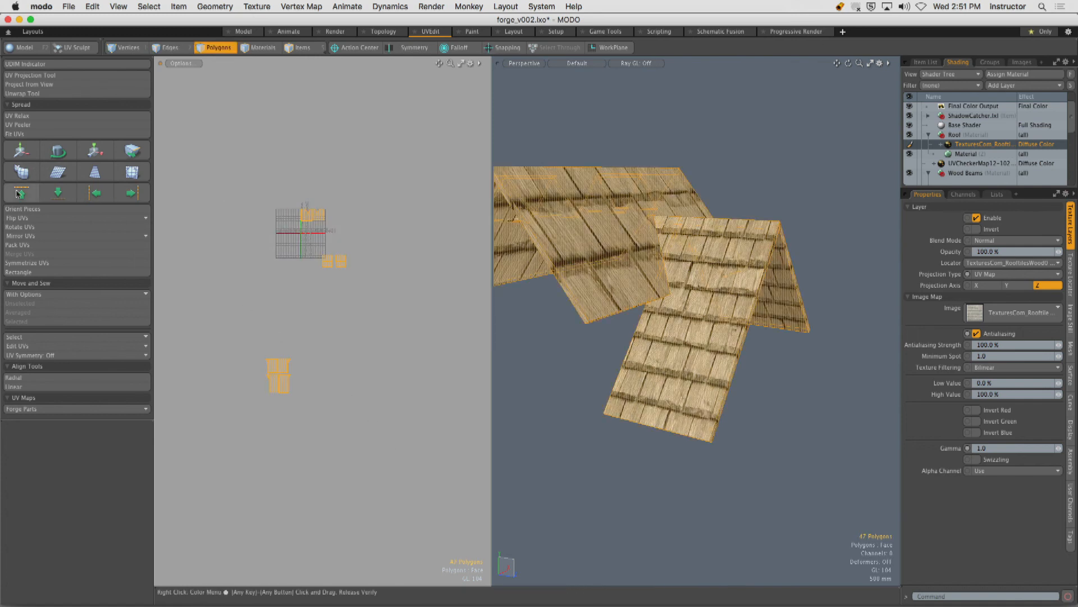
pyautogui.click(26, 246)
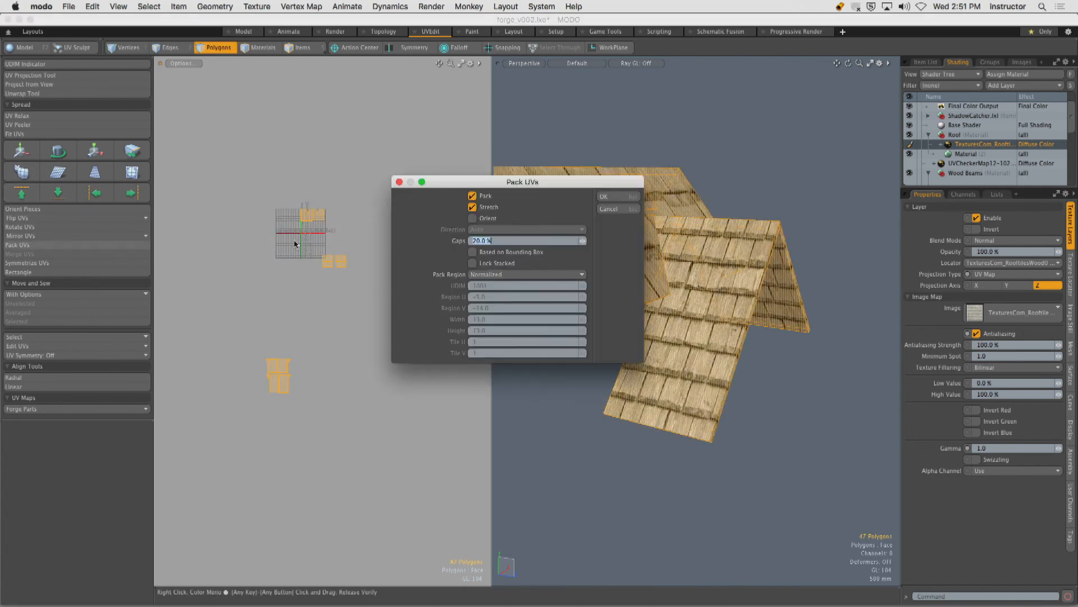
pyautogui.click(623, 196)
pyautogui.keyDown('alt'); pyautogui.moveTo(589, 236); pyautogui.dragTo(663, 252); pyautogui.keyUp('alt')
pyautogui.click(655, 160)
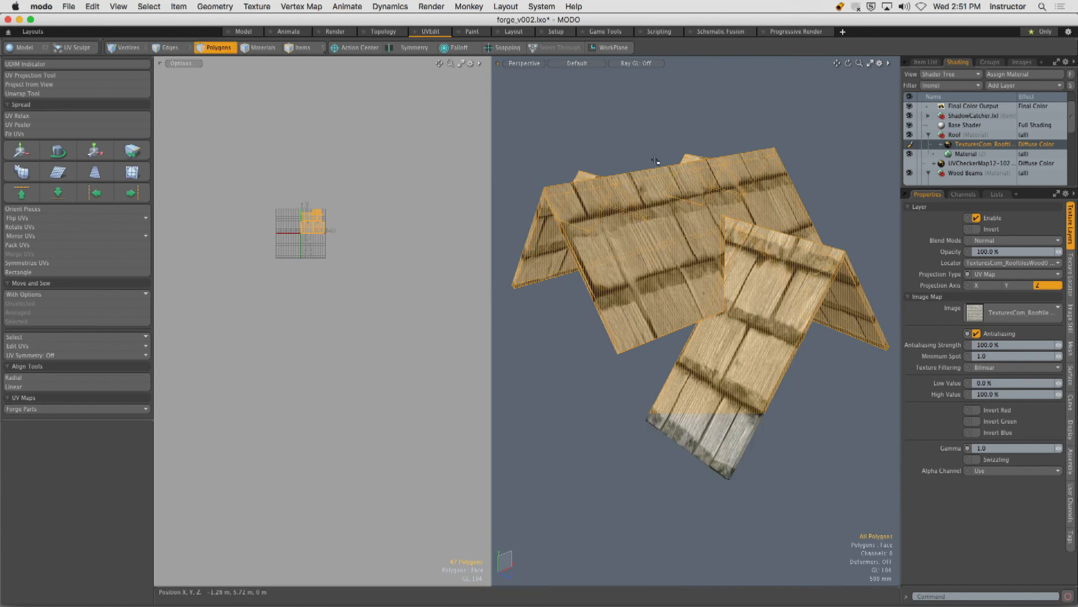
pyautogui.keyDown('alt'); pyautogui.moveTo(657, 185); pyautogui.dragTo(557, 232); pyautogui.keyUp('alt')
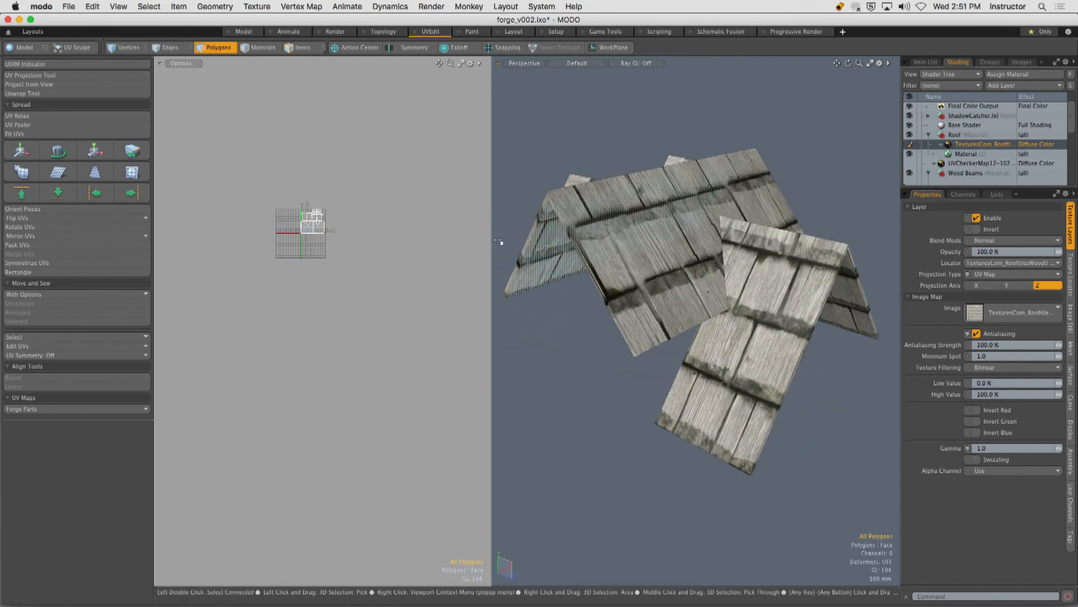
pyautogui.hotkey('shift', 'a')
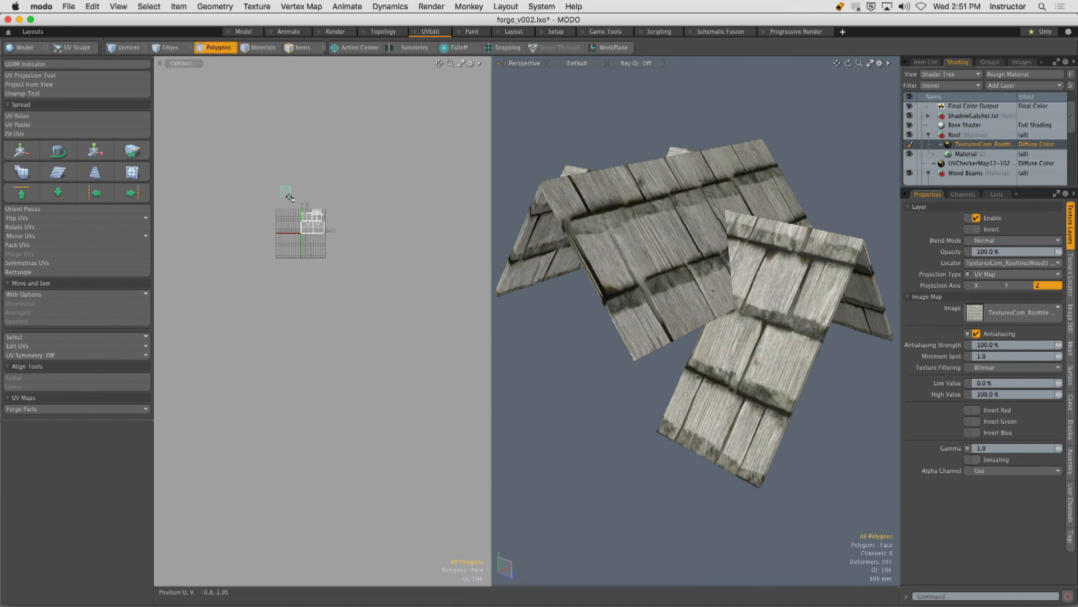
# Select all roof UV islands and scale them up to about 382%.
pyautogui.doubleClick(303, 216)
pyautogui.scroll(8, 302, 217)
pyautogui.keyDown('alt'); pyautogui.moveTo(375, 256); pyautogui.dragTo(339, 260); pyautogui.keyUp('alt')
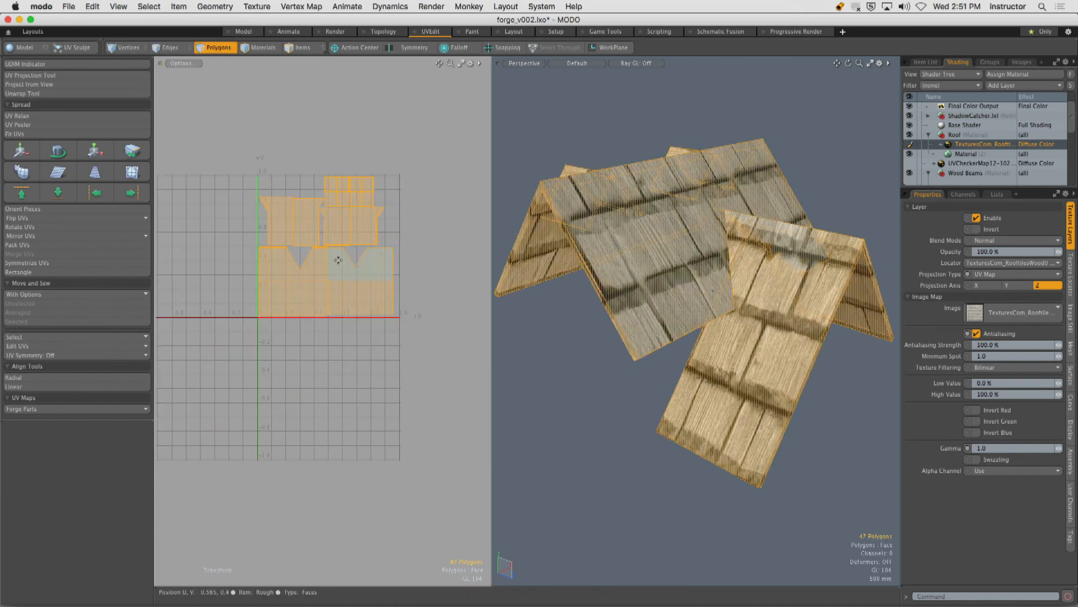
pyautogui.press('y')
pyautogui.moveTo(379, 192); pyautogui.dragTo(538, 192)
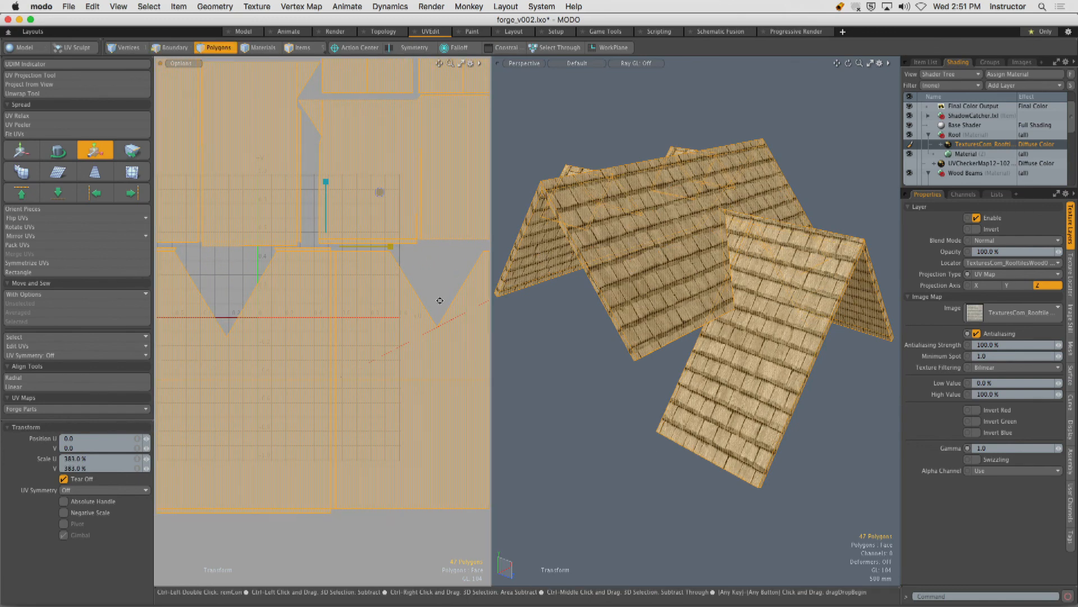
# Drop the transform tool and hide everything except the front roof piece.
pyautogui.keyDown('ctrl'); pyautogui.keyDown('alt'); pyautogui.moveTo(440, 300); pyautogui.dragTo(366, 326); pyautogui.keyUp('alt'); pyautogui.keyUp('ctrl')
pyautogui.press('q')
pyautogui.keyDown('alt'); pyautogui.keyDown('shift'); pyautogui.moveTo(818, 206); pyautogui.dragTo(766, 271); pyautogui.keyUp('shift'); pyautogui.keyUp('alt')
pyautogui.click(687, 173)
pyautogui.doubleClick(735, 267)
pyautogui.hotkey('shift', 'h')
pyautogui.click(775, 134)
# Orbit and zoom to inspect the ridge and both shingled slopes up close.
pyautogui.scroll(3, 730, 225)
pyautogui.scroll(-3, 756, 227)
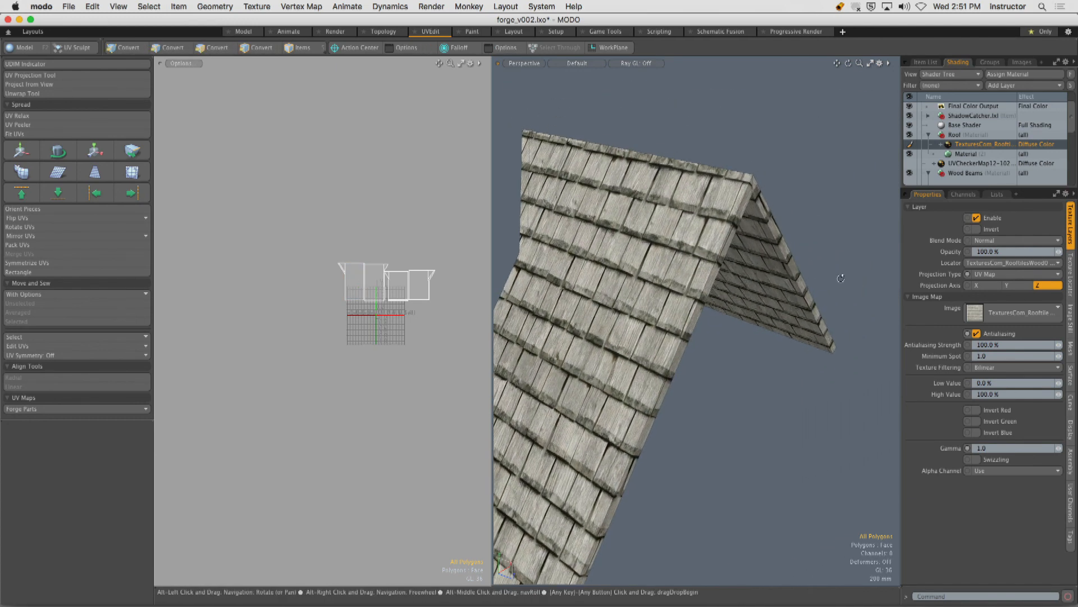
pyautogui.keyDown('alt'); pyautogui.moveTo(840, 278); pyautogui.dragTo(683, 252); pyautogui.keyUp('alt')
pyautogui.moveTo(708, 262)
pyautogui.keyDown('alt'); pyautogui.mouseDown()
pyautogui.moveTo(618, 231)
pyautogui.moveTo(917, 289)
pyautogui.moveTo(649, 213)
pyautogui.moveTo(736, 242)
pyautogui.moveTo(673, 251)
pyautogui.moveTo(716, 245)
pyautogui.mouseUp(); pyautogui.keyUp('alt')
pyautogui.scroll(3, 672, 251)
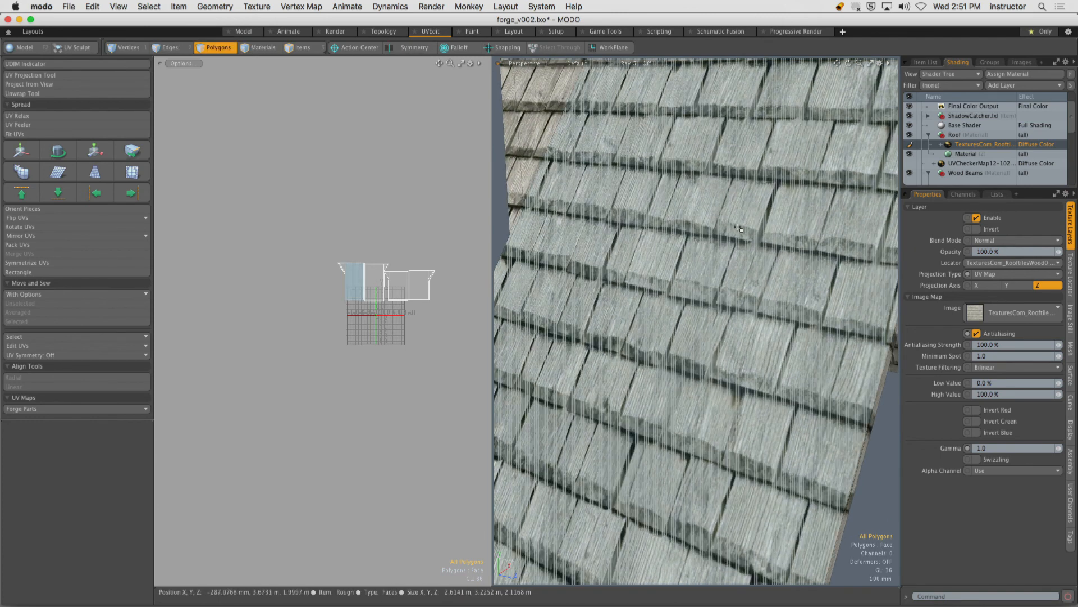
# Open the shingle texture in the Image Viewer for comparison, then close it.
pyautogui.doubleClick(950, 148)
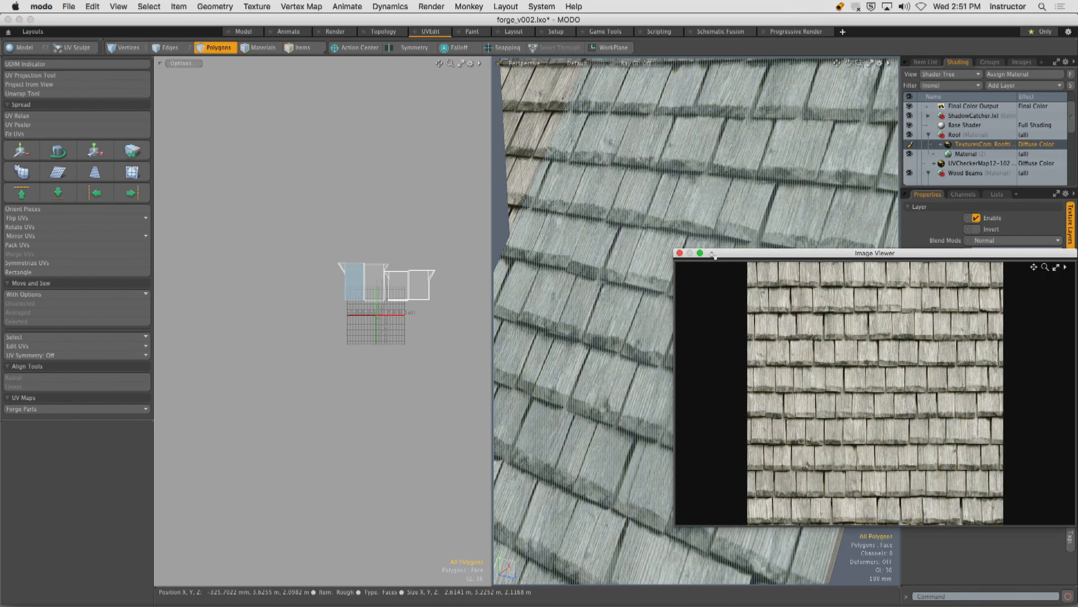
pyautogui.click(679, 254)
pyautogui.scroll(-5, 522, 224)
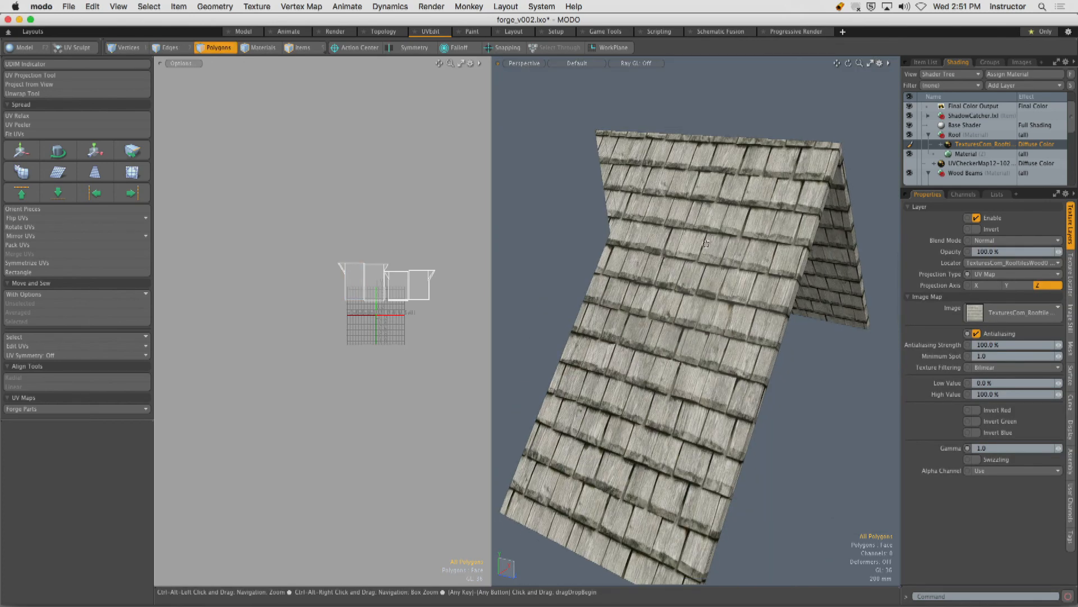
pyautogui.moveTo(522, 224)
pyautogui.keyDown('alt'); pyautogui.mouseDown()
pyautogui.moveTo(597, 234)
pyautogui.moveTo(527, 229)
pyautogui.mouseUp(); pyautogui.keyUp('alt')
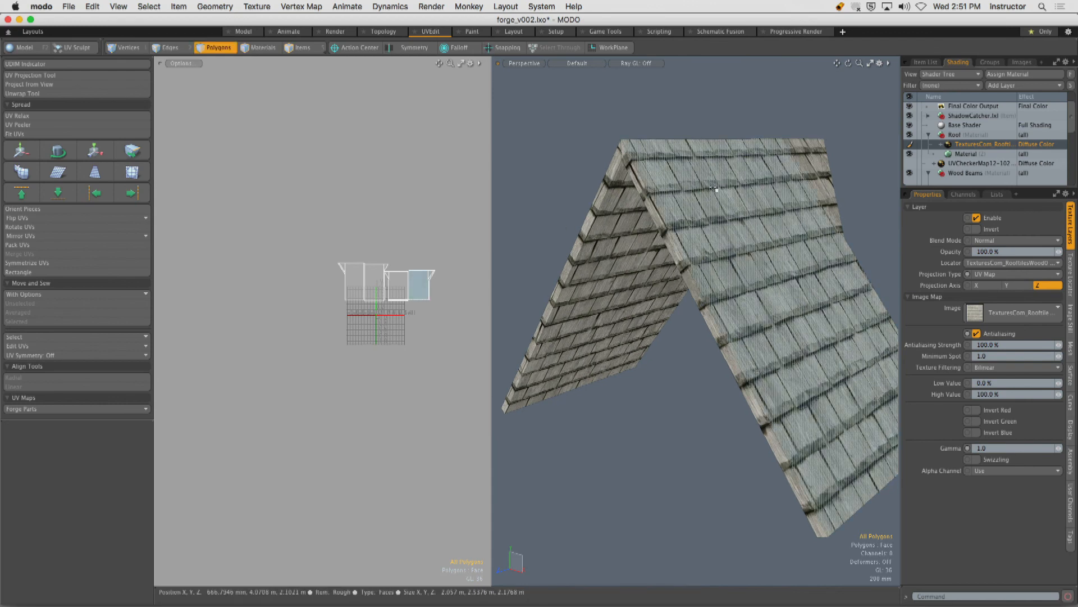
# Select the front roof's two sloping faces.
pyautogui.keyDown('alt'); pyautogui.moveTo(407, 235); pyautogui.dragTo(336, 192); pyautogui.keyUp('alt')
pyautogui.keyDown('ctrl'); pyautogui.keyDown('alt'); pyautogui.moveTo(345, 220); pyautogui.dragTo(419, 222); pyautogui.keyUp('alt'); pyautogui.keyUp('ctrl')
pyautogui.click(349, 230)
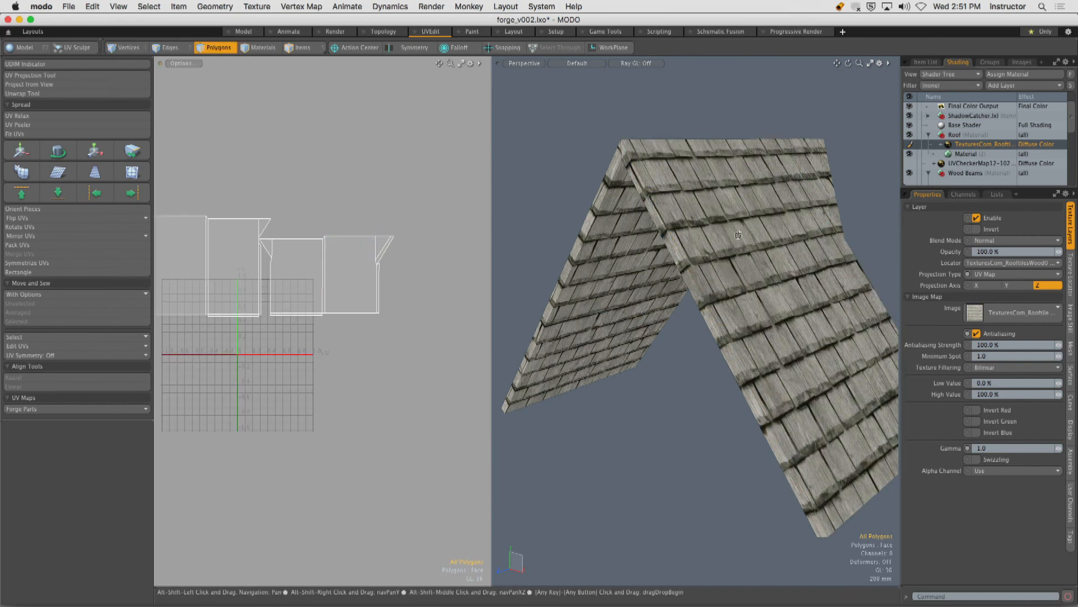
pyautogui.keyDown('alt'); pyautogui.moveTo(747, 241); pyautogui.dragTo(652, 248); pyautogui.keyUp('alt')
pyautogui.click(674, 247)
pyautogui.click(808, 276)
pyautogui.keyDown('alt'); pyautogui.moveTo(809, 275); pyautogui.dragTo(739, 208); pyautogui.keyUp('alt')
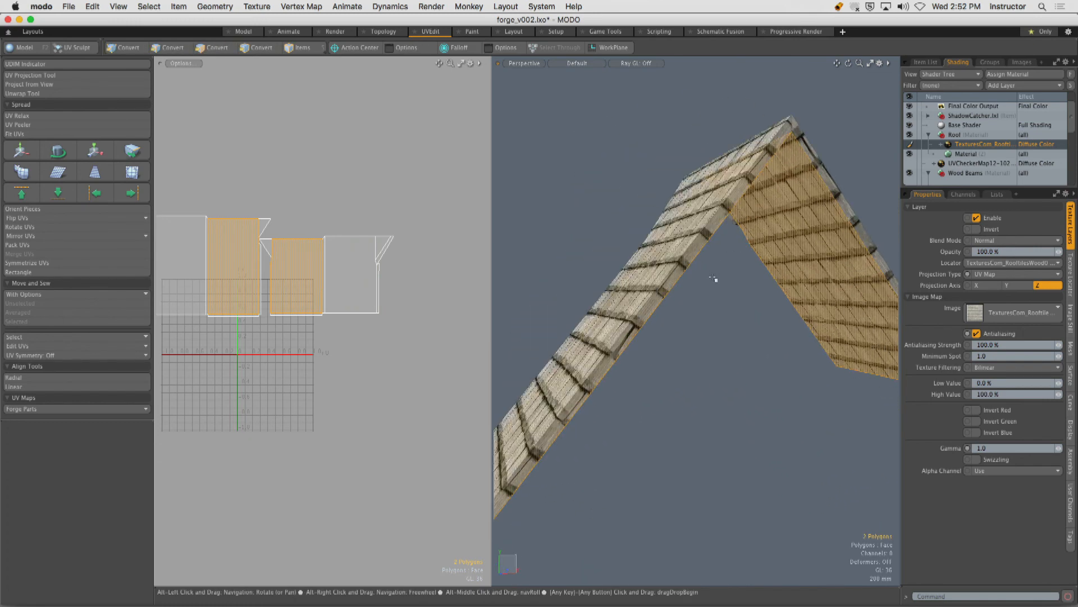
# Unhide the building, select the whole shingle roof and hide everything else.
pyautogui.click(713, 277)
pyautogui.keyDown('alt'); pyautogui.moveTo(713, 278); pyautogui.dragTo(786, 309); pyautogui.keyUp('alt')
pyautogui.press('u')
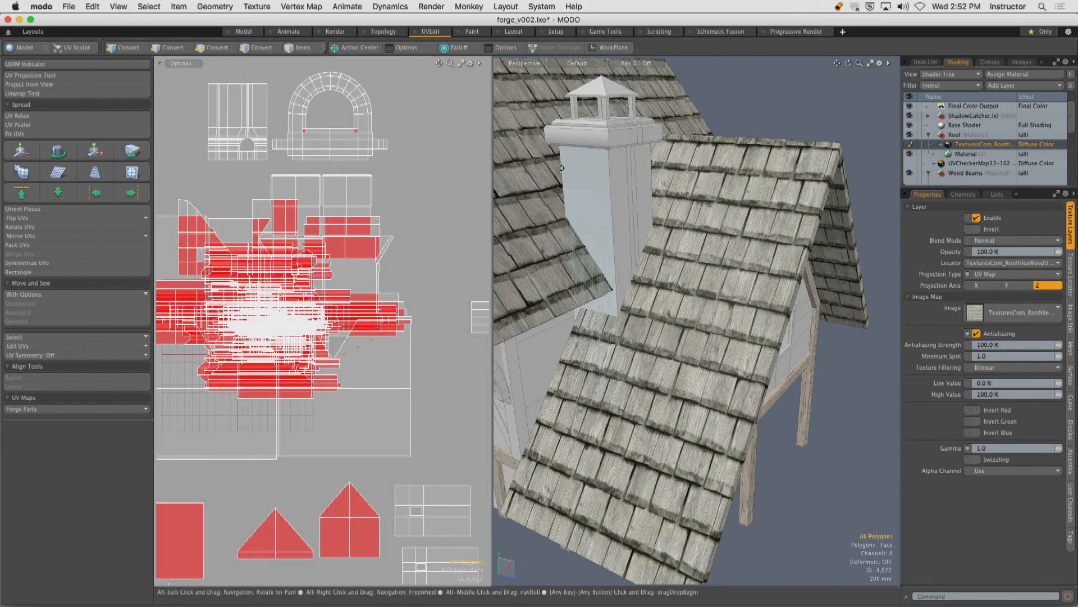
pyautogui.keyDown('alt'); pyautogui.moveTo(561, 167); pyautogui.dragTo(726, 235); pyautogui.keyUp('alt')
pyautogui.click(643, 197)
pyautogui.hotkey('shift', 'Up')
pyautogui.hotkey('shift', 'Up')
pyautogui.hotkey('shift', 'Up')
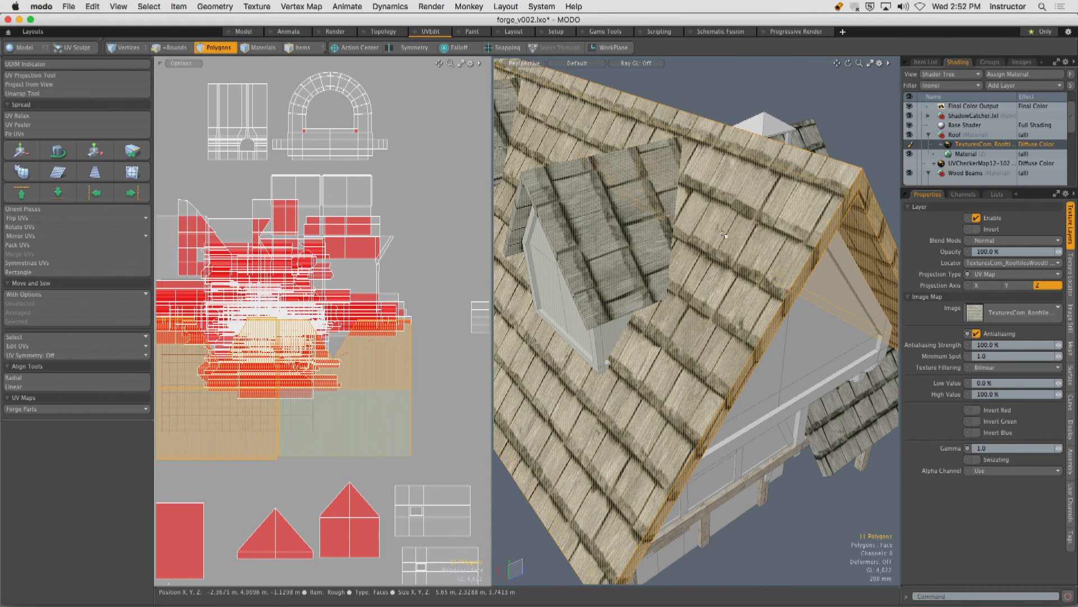
pyautogui.hotkey('shift', 'h')
pyautogui.click(697, 84)
# Orbit to a level view of the shingles and select all connected roof polygons.
pyautogui.keyDown('alt'); pyautogui.moveTo(697, 84); pyautogui.dragTo(748, 214); pyautogui.keyUp('alt')
pyautogui.keyDown('alt'); pyautogui.moveTo(639, 136); pyautogui.dragTo(711, 303); pyautogui.keyUp('alt')
pyautogui.keyDown('alt'); pyautogui.keyDown('shift'); pyautogui.moveTo(711, 304); pyautogui.dragTo(668, 229); pyautogui.keyUp('shift'); pyautogui.keyUp('alt')
pyautogui.doubleClick(668, 229)
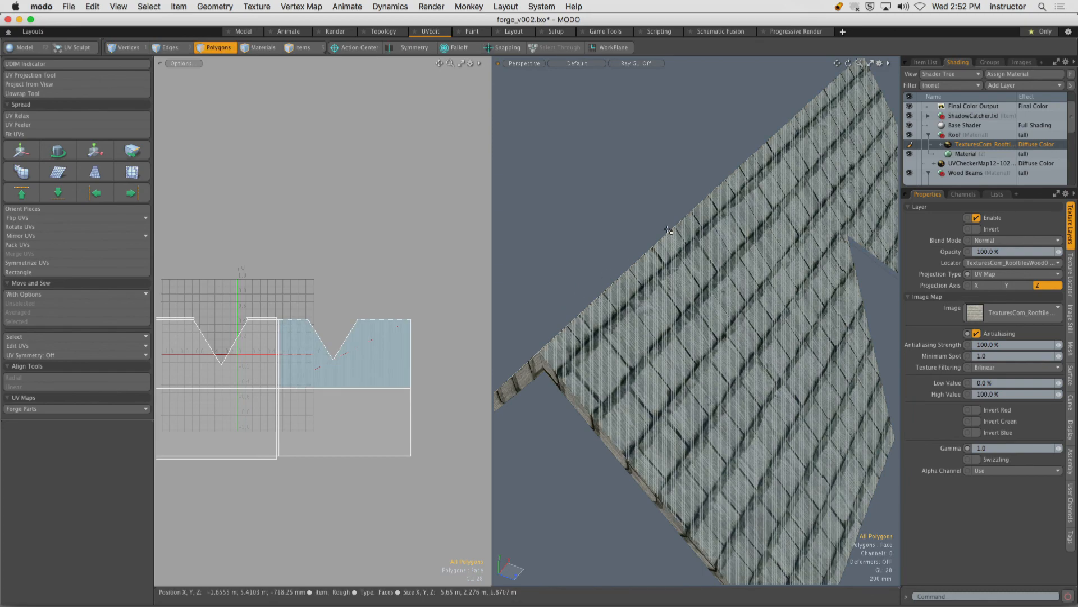
# Select a roof slope face and fit the whole UV layout in view.
pyautogui.keyDown('alt'); pyautogui.moveTo(669, 229); pyautogui.dragTo(708, 252); pyautogui.keyUp('alt')
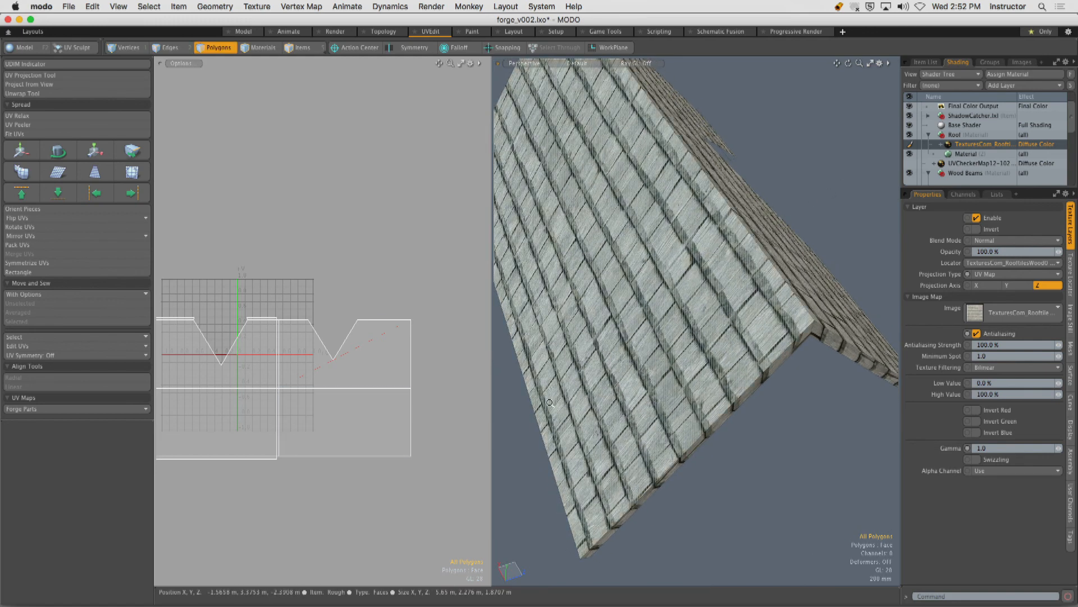
pyautogui.moveTo(550, 403); pyautogui.dragTo(606, 357)
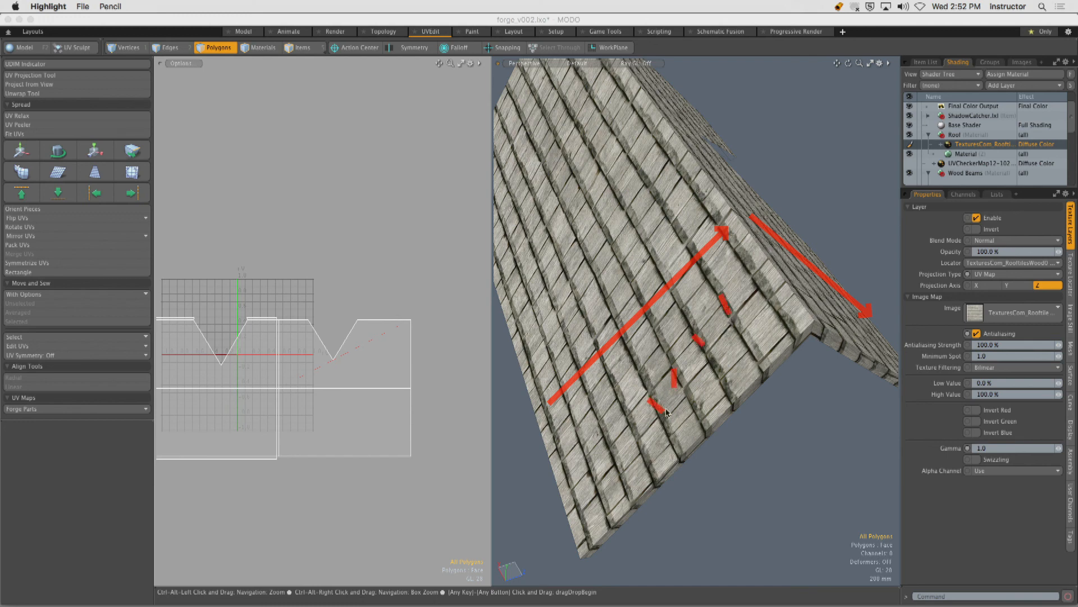
pyautogui.press('super+k')
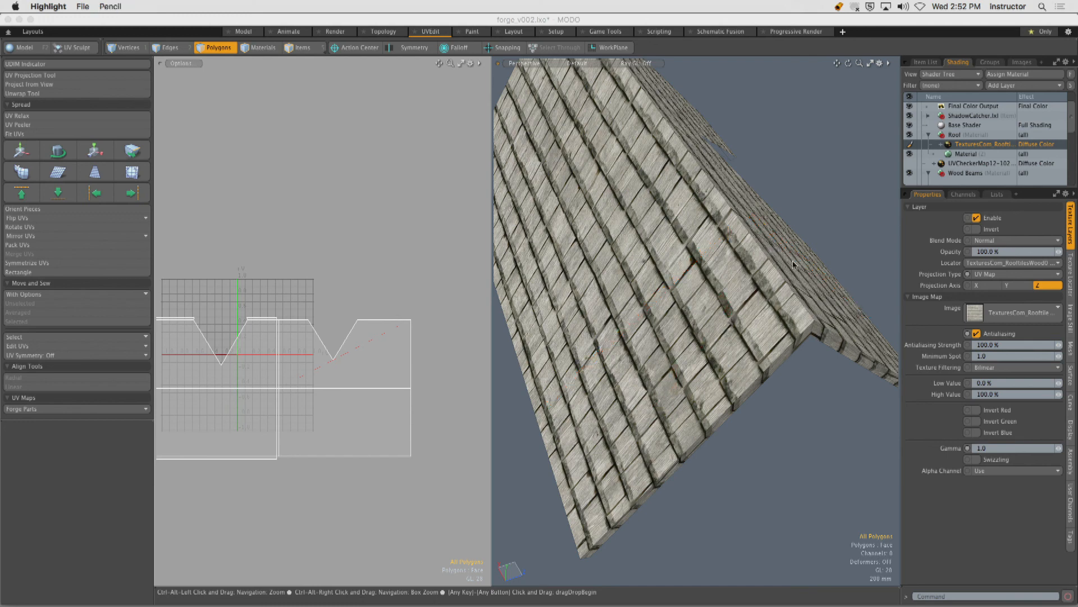
pyautogui.click(754, 286)
pyautogui.keyDown('alt'); pyautogui.moveTo(800, 283); pyautogui.dragTo(553, 300); pyautogui.keyUp('alt')
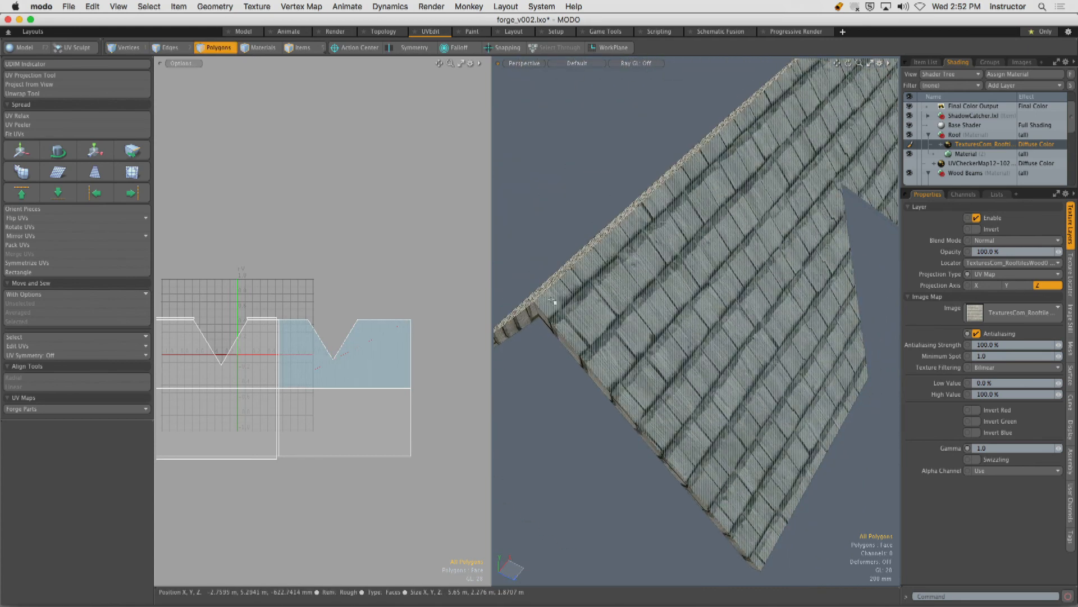
pyautogui.click(549, 354)
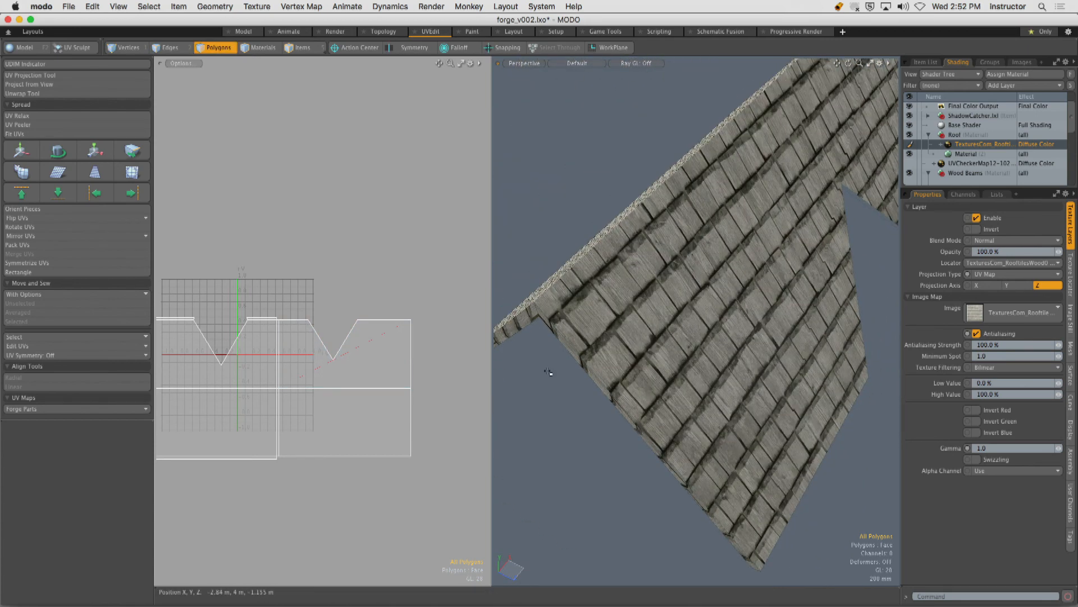
pyautogui.click(581, 307)
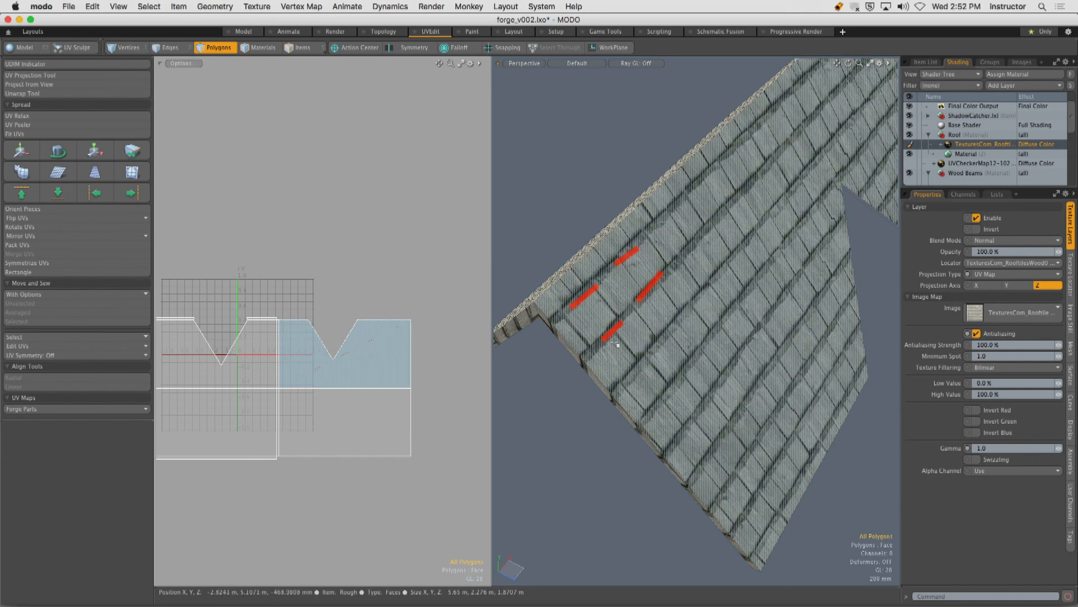
pyautogui.click(634, 176)
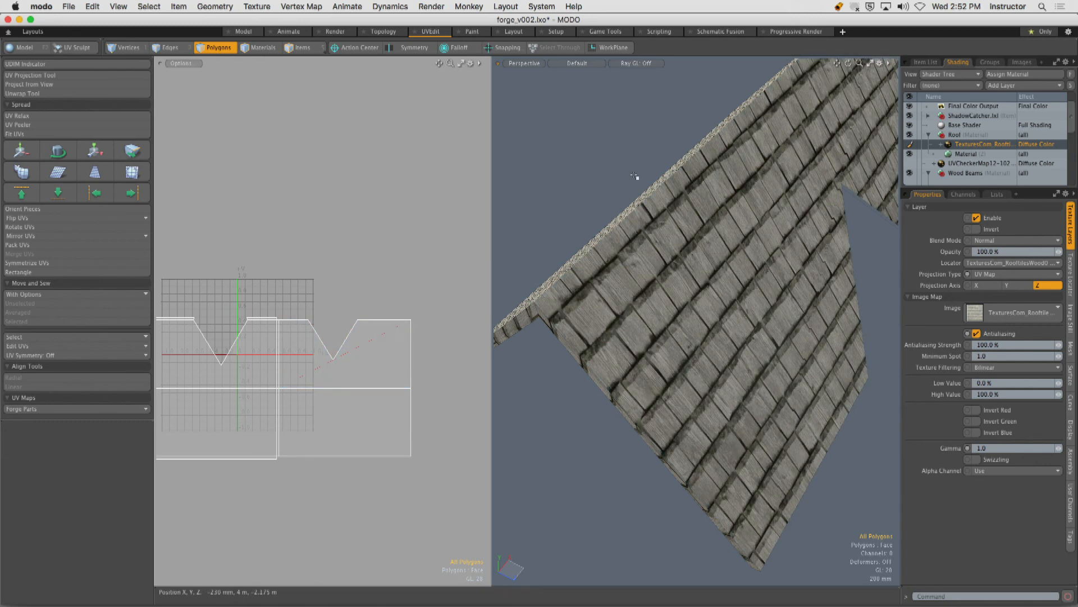
pyautogui.click(526, 308)
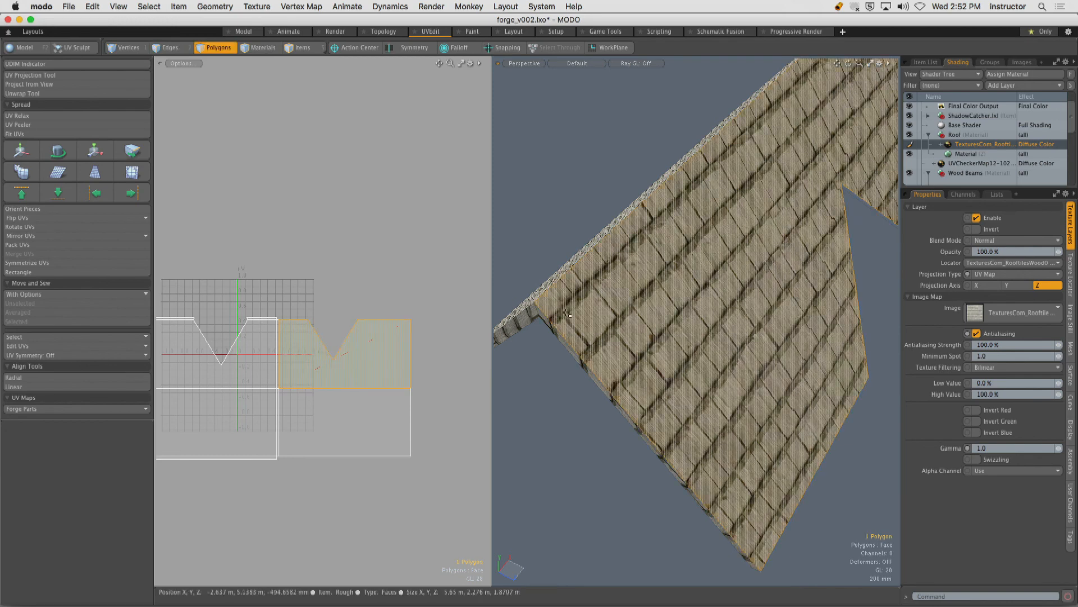
pyautogui.press('a')
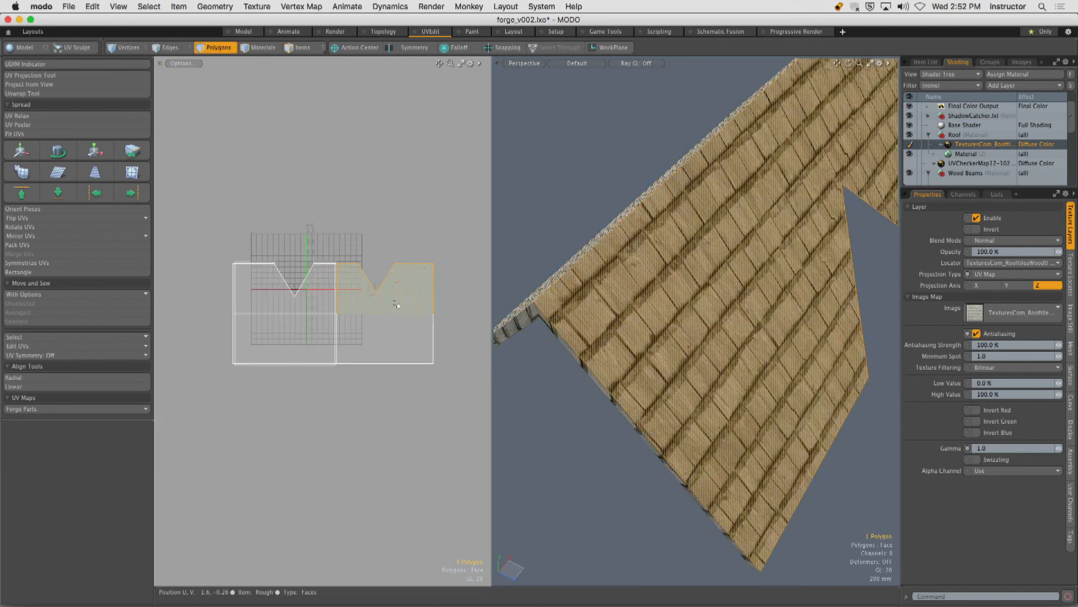
pyautogui.keyDown('alt'); pyautogui.moveTo(656, 292); pyautogui.dragTo(652, 339); pyautogui.keyUp('alt')
pyautogui.click(652, 339)
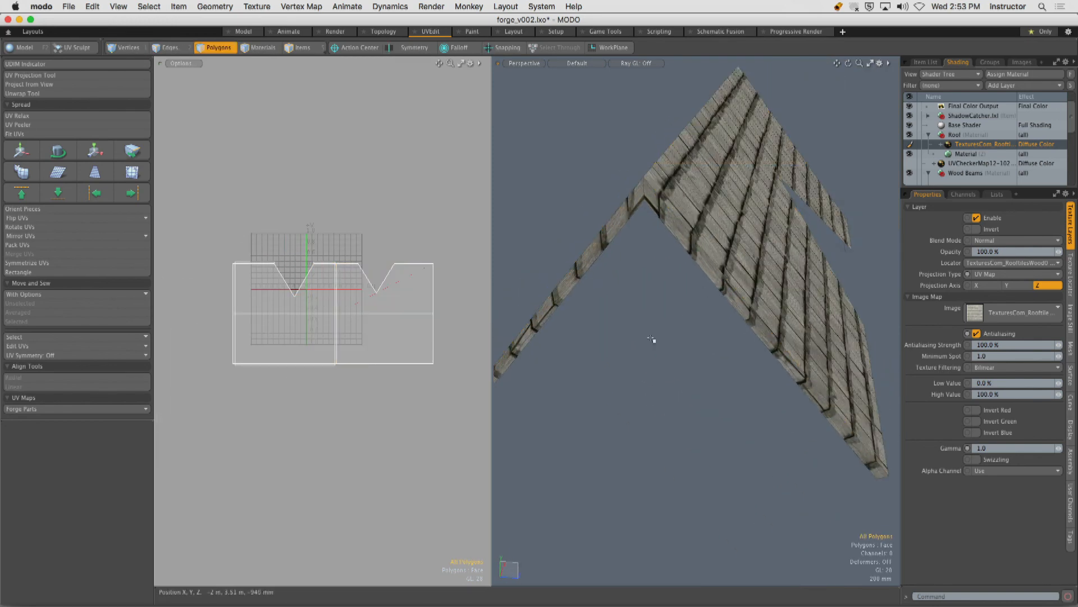
# Select the upper band of UV islands and rotate them about 180°.
pyautogui.moveTo(312, 299); pyautogui.dragTo(340, 294)
pyautogui.keyDown('alt'); pyautogui.moveTo(569, 243); pyautogui.dragTo(468, 445); pyautogui.keyUp('alt')
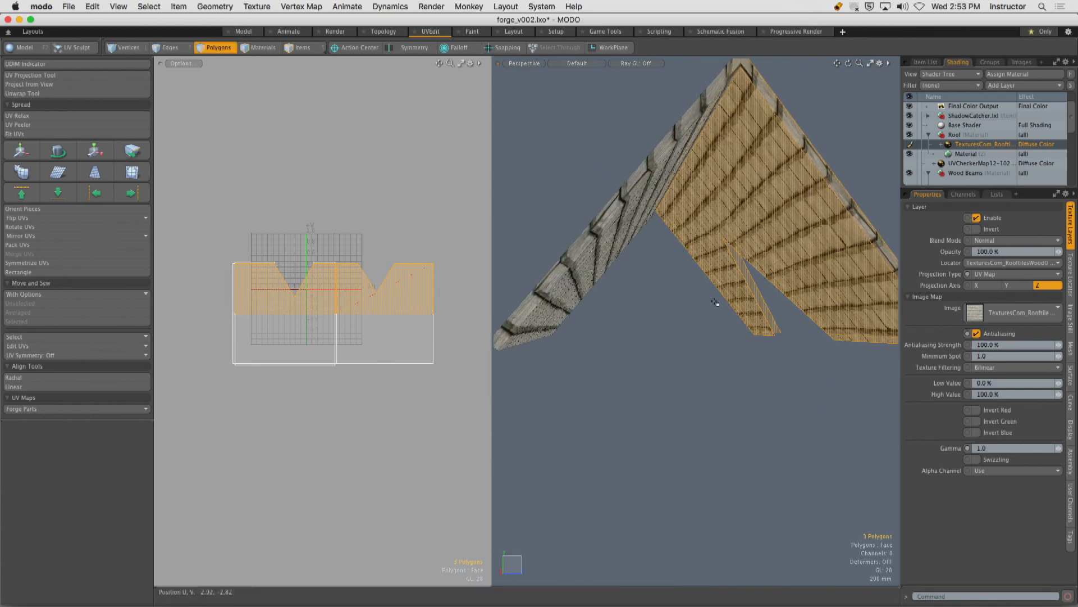
pyautogui.keyDown('ctrl'); pyautogui.keyDown('alt'); pyautogui.moveTo(323, 257); pyautogui.dragTo(434, 246); pyautogui.keyUp('alt'); pyautogui.keyUp('ctrl')
pyautogui.keyDown('alt'); pyautogui.keyDown('shift'); pyautogui.moveTo(246, 237); pyautogui.dragTo(300, 248); pyautogui.keyUp('shift'); pyautogui.keyUp('alt')
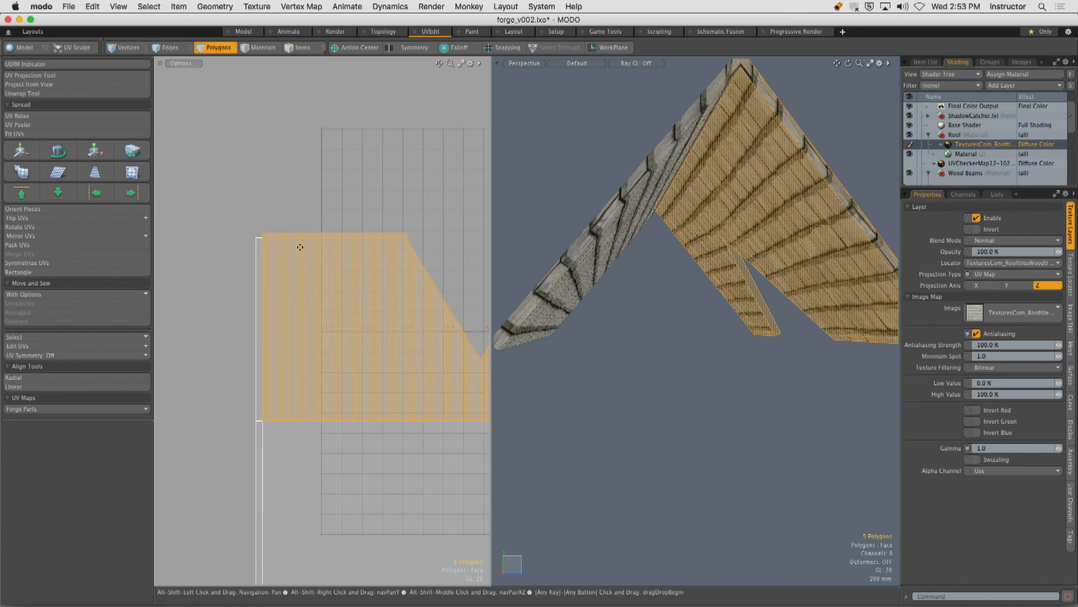
pyautogui.keyDown('alt'); pyautogui.moveTo(794, 220); pyautogui.dragTo(657, 247); pyautogui.keyUp('alt')
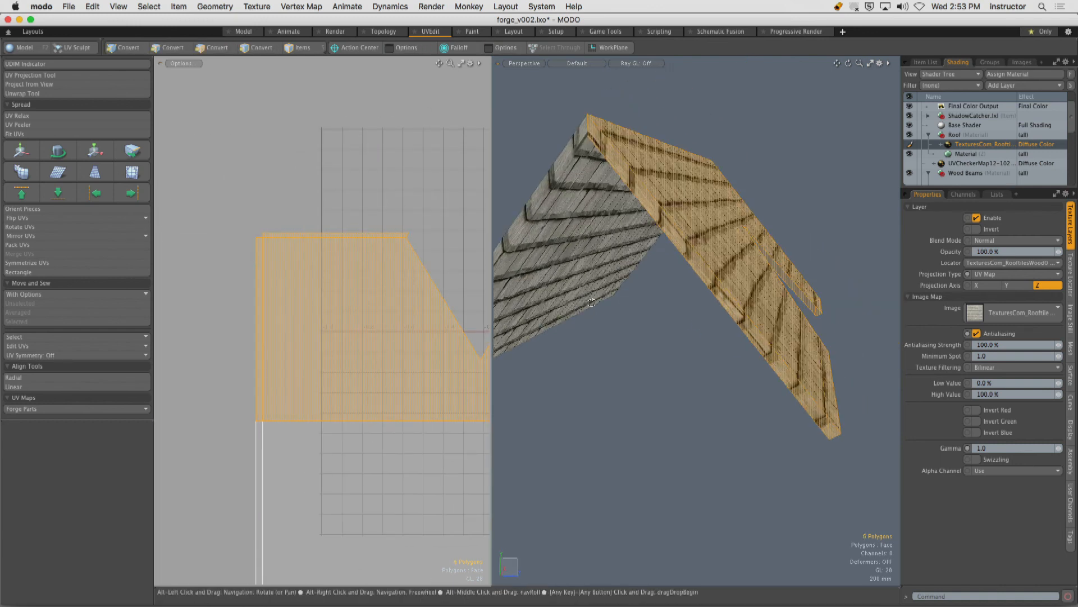
pyautogui.keyDown('ctrl'); pyautogui.keyDown('alt'); pyautogui.moveTo(449, 337); pyautogui.dragTo(278, 253); pyautogui.keyUp('alt'); pyautogui.keyUp('ctrl')
pyautogui.press('w')
pyautogui.press('space')
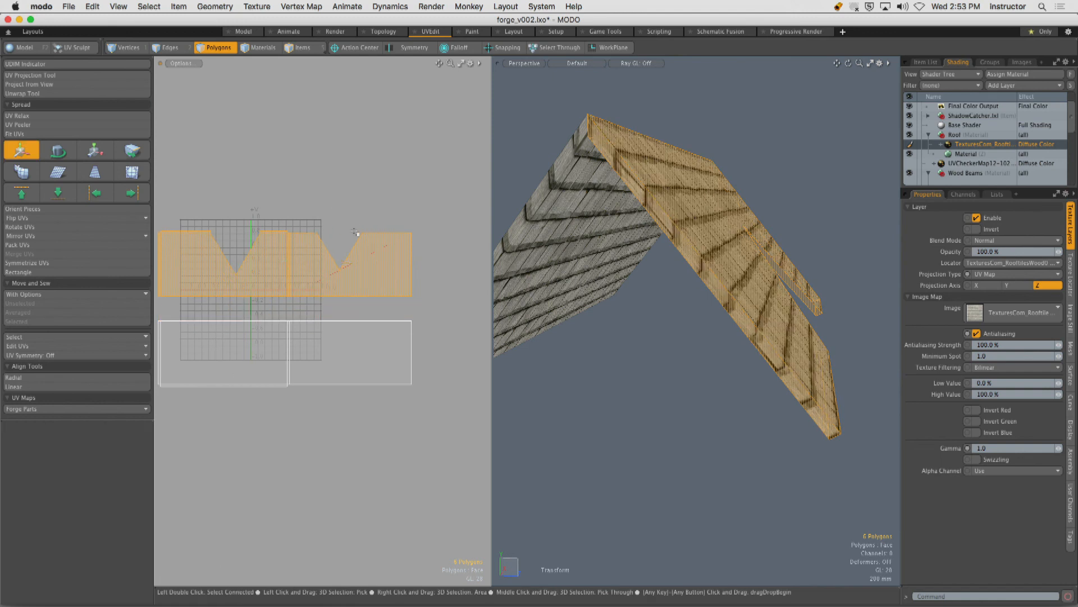
pyautogui.press('e')
pyautogui.moveTo(351, 240); pyautogui.dragTo(225, 301)
pyautogui.press('space')
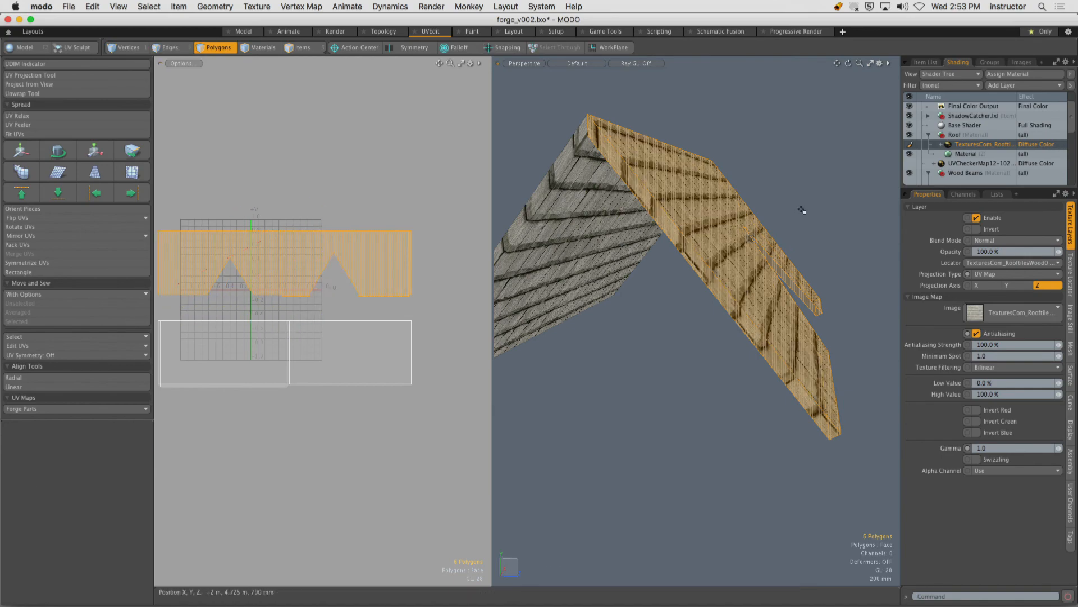
# Select both upper UV islands and move them up 0.06 in V.
pyautogui.click(802, 210)
pyautogui.keyDown('alt'); pyautogui.moveTo(801, 210); pyautogui.dragTo(643, 287); pyautogui.keyUp('alt')
pyautogui.click(360, 239)
pyautogui.doubleClick(360, 240)
pyautogui.press('y')
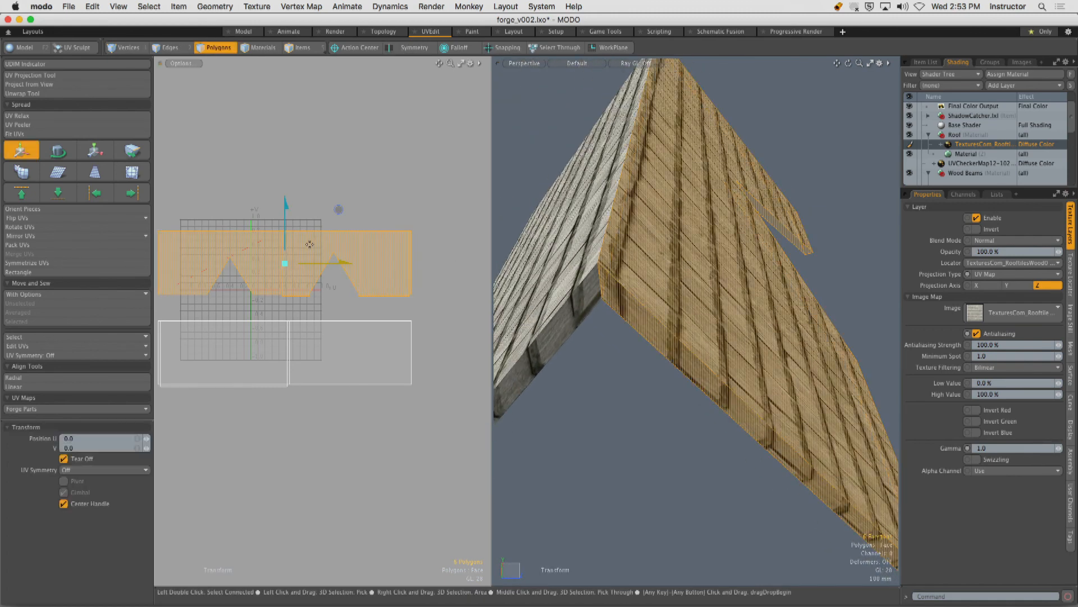
pyautogui.moveTo(285, 245); pyautogui.dragTo(291, 230)
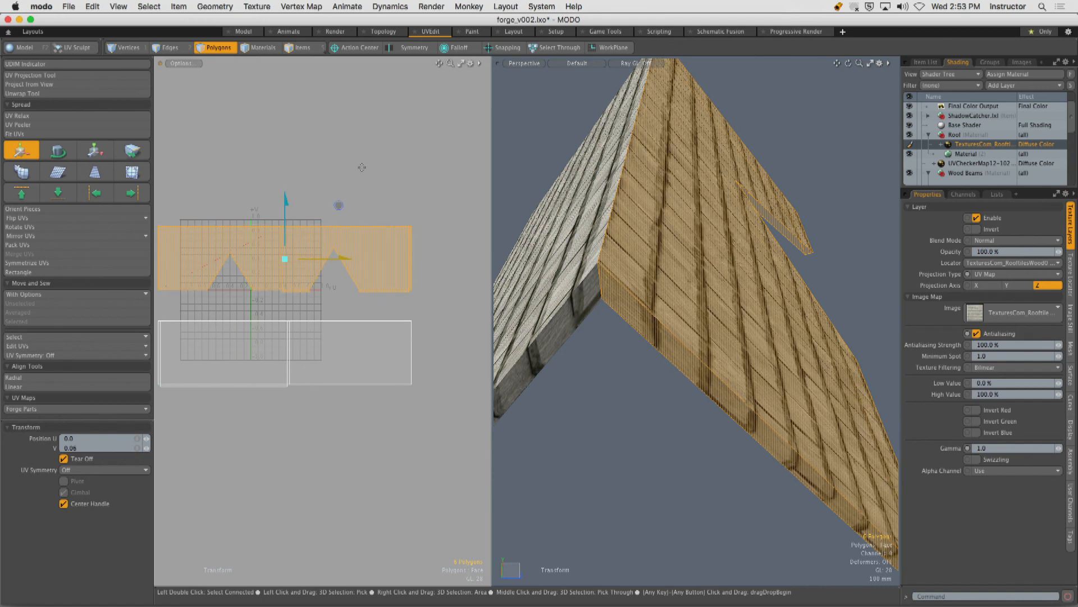
pyautogui.press('q')
pyautogui.keyDown('alt'); pyautogui.moveTo(625, 222); pyautogui.dragTo(724, 271); pyautogui.keyUp('alt')
pyautogui.press('1')
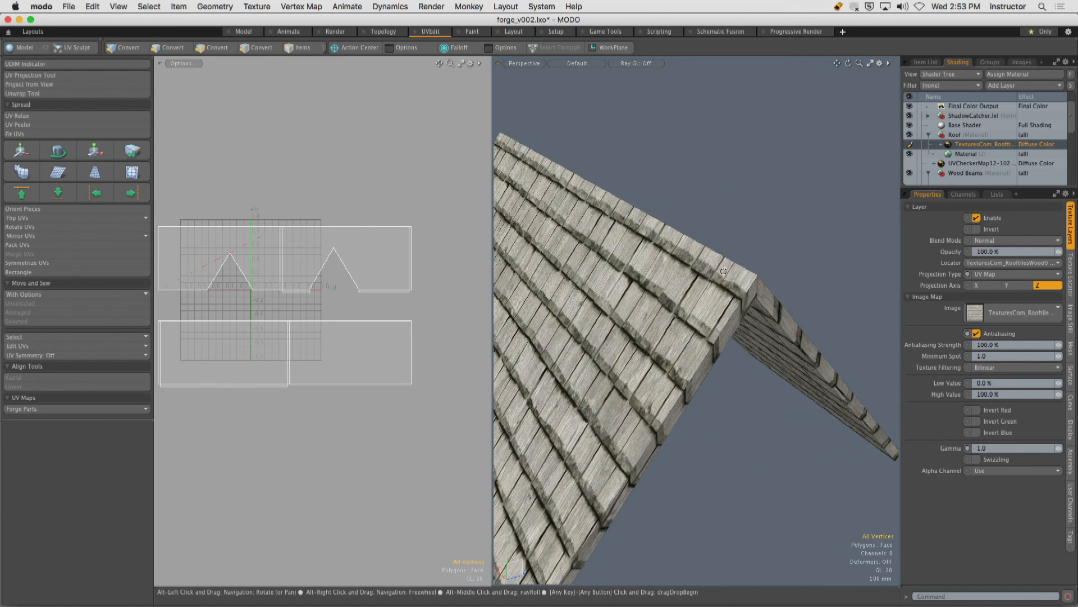
# Select the lower UV islands in polygon mode and shift them slightly up in V.
pyautogui.press('3')
pyautogui.click(354, 349)
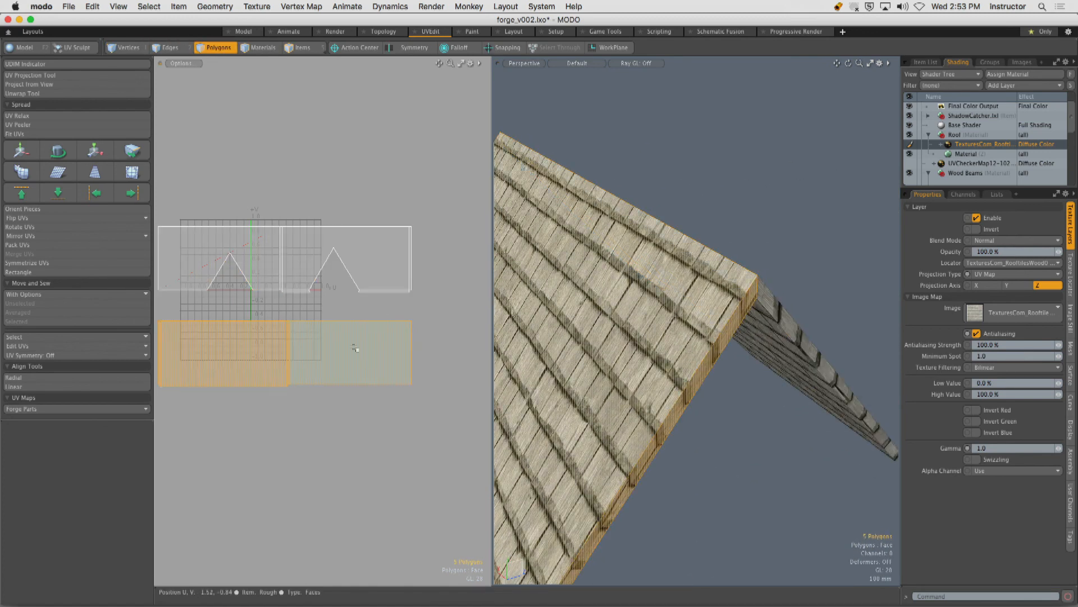
pyautogui.press('w')
pyautogui.moveTo(285, 312); pyautogui.dragTo(286, 310)
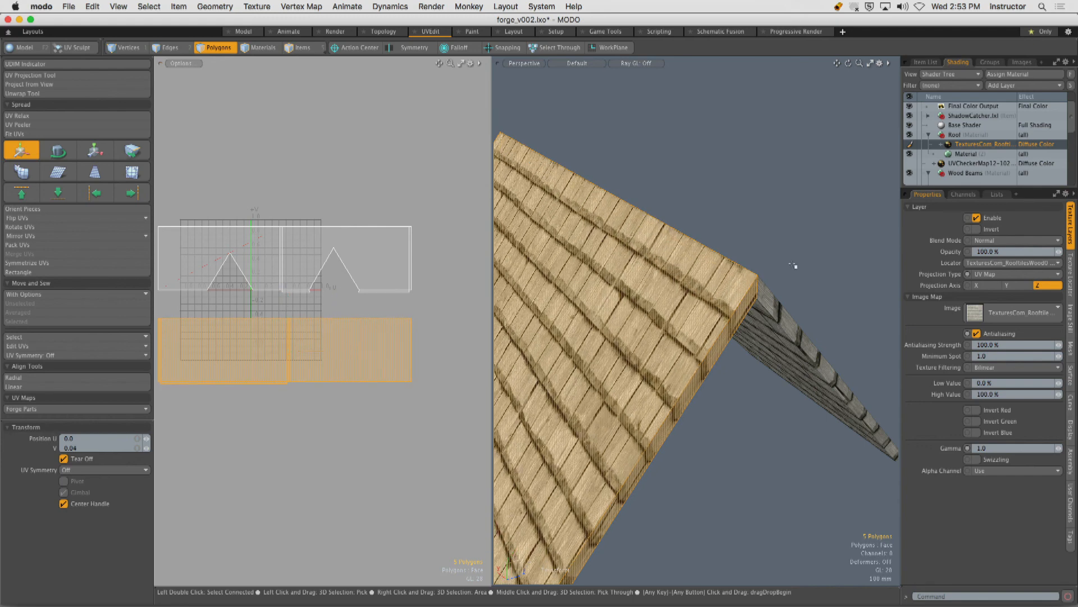
pyautogui.press('Escape')
pyautogui.press('Escape')
# Inspect the shingles close up and select the roof slope.
pyautogui.keyDown('alt'); pyautogui.moveTo(730, 292); pyautogui.dragTo(697, 337); pyautogui.keyUp('alt')
pyautogui.scroll(4, 673, 343)
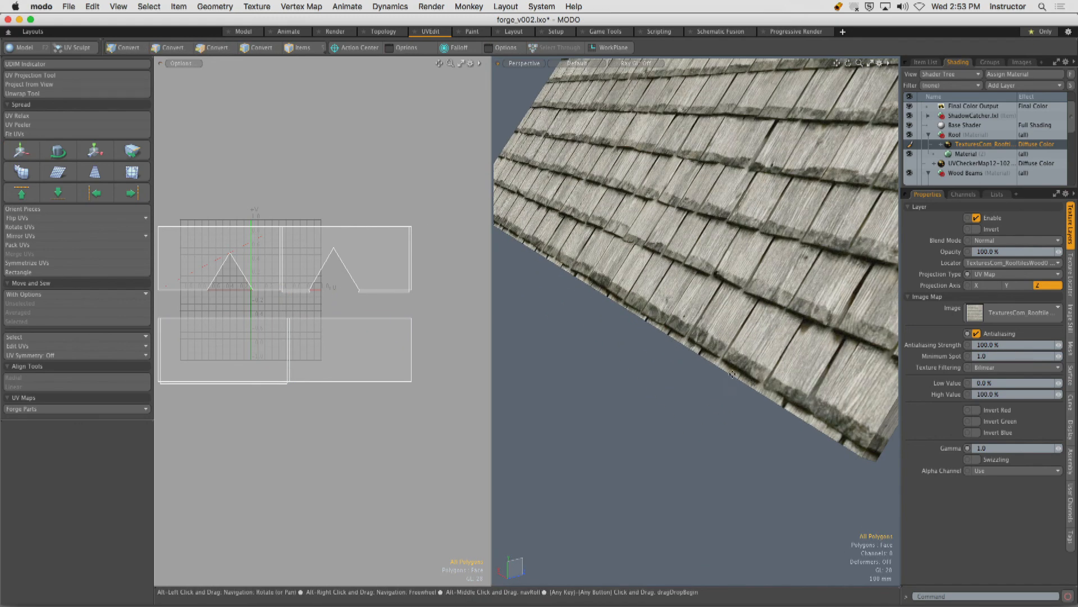
pyautogui.keyDown('alt'); pyautogui.moveTo(732, 374); pyautogui.dragTo(628, 336); pyautogui.keyUp('alt')
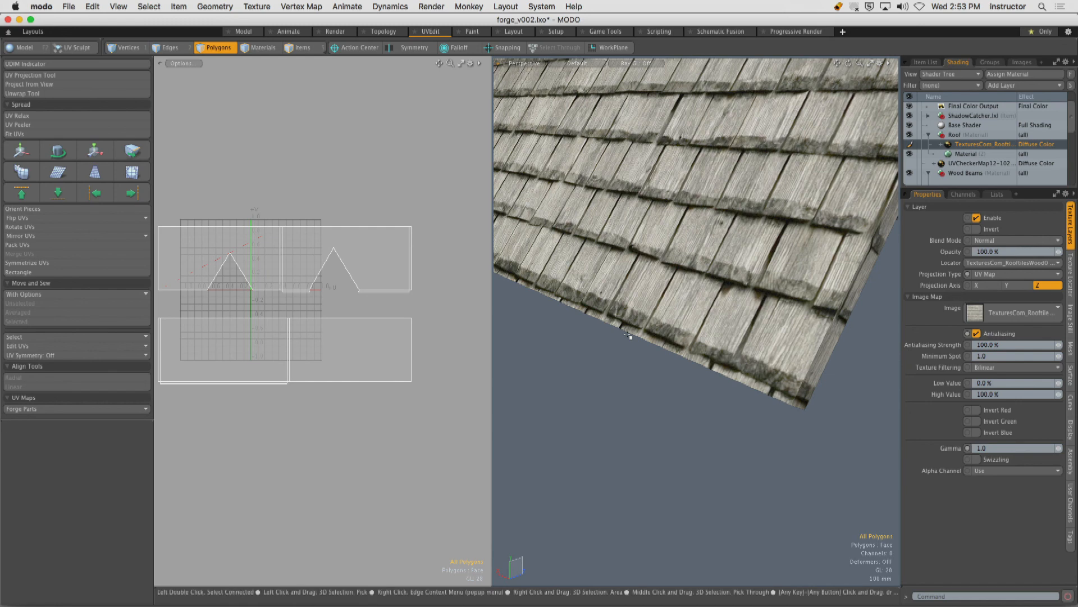
pyautogui.click(568, 201)
pyautogui.keyDown('ctrl'); pyautogui.keyDown('alt'); pyautogui.moveTo(637, 125); pyautogui.dragTo(568, 146); pyautogui.keyUp('alt'); pyautogui.keyUp('ctrl')
pyautogui.keyDown('alt'); pyautogui.moveTo(674, 225); pyautogui.dragTo(539, 247); pyautogui.keyUp('alt')
# Nudge the lower UV islands up a little more so shingle rows align at the eave.
pyautogui.doubleClick(341, 343)
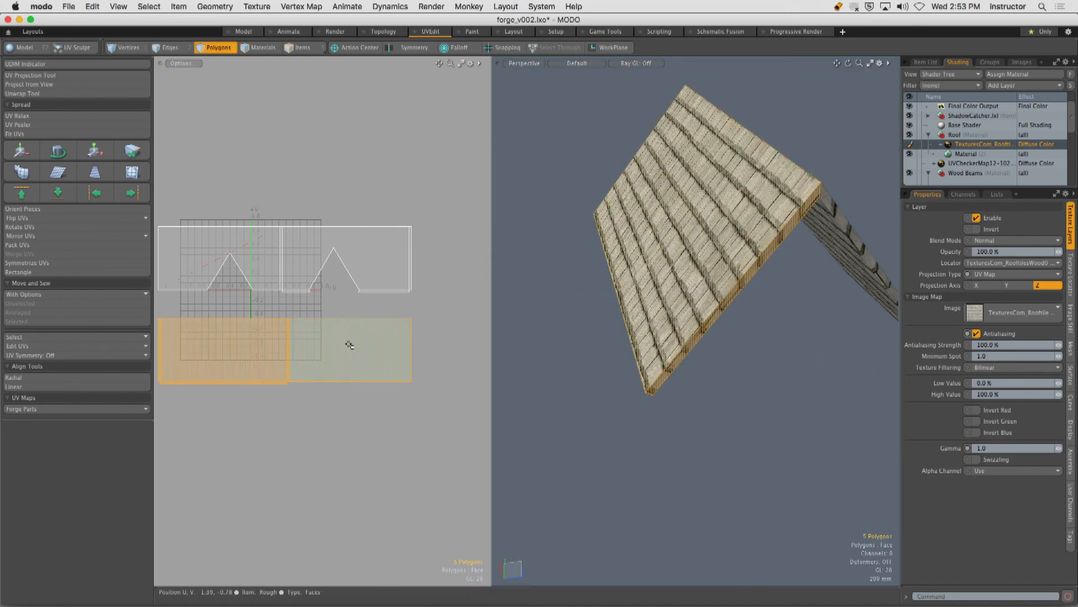
pyautogui.keyDown('alt'); pyautogui.moveTo(690, 317); pyautogui.dragTo(747, 337); pyautogui.keyUp('alt')
pyautogui.keyDown('alt'); pyautogui.keyDown('shift'); pyautogui.moveTo(747, 337); pyautogui.dragTo(752, 299); pyautogui.keyUp('shift'); pyautogui.keyUp('alt')
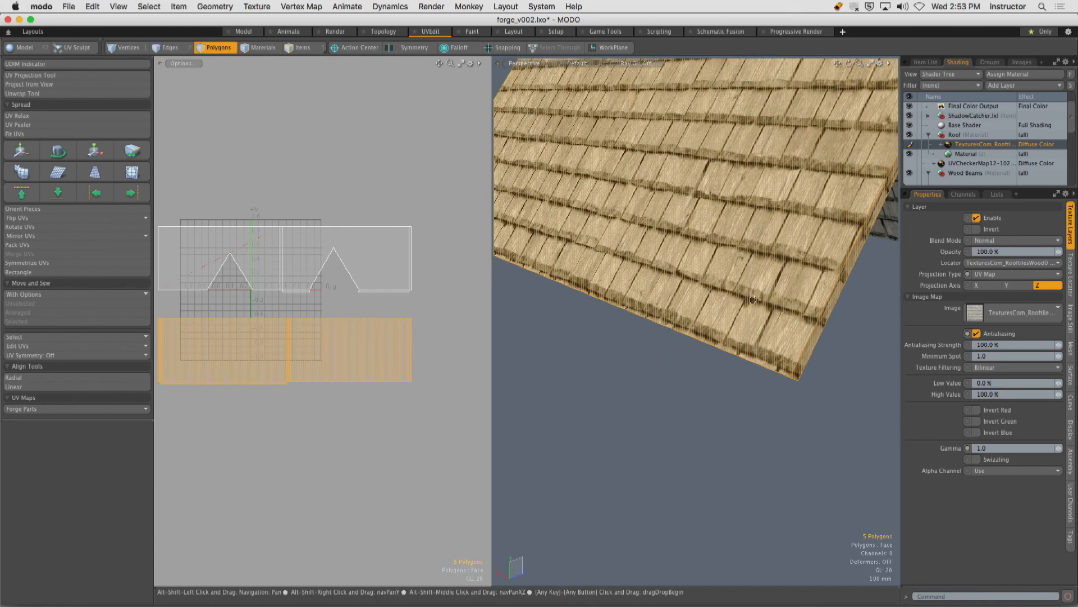
pyautogui.press('y')
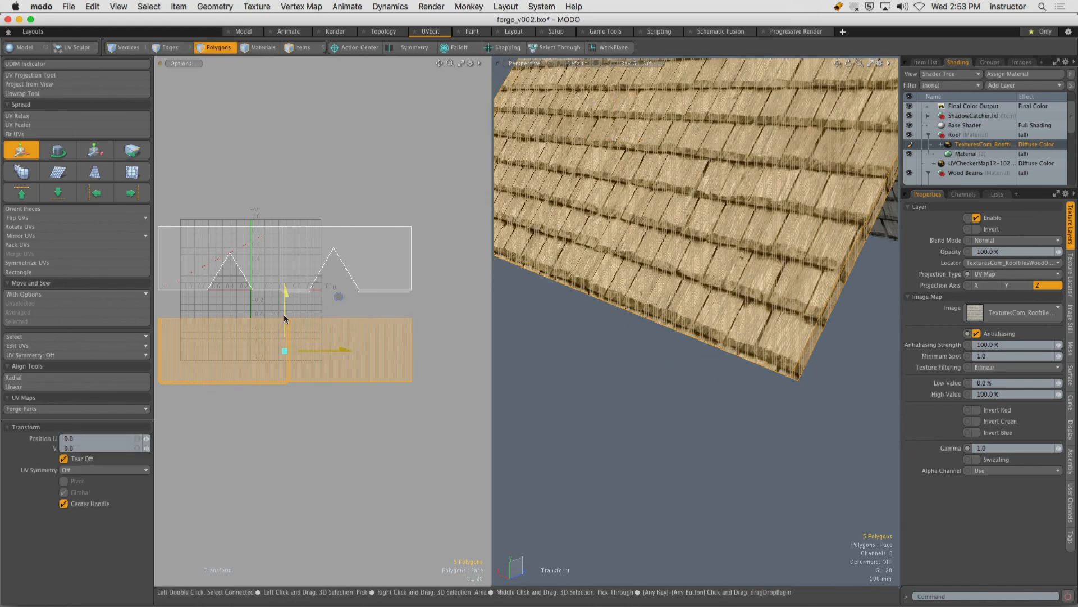
pyautogui.moveTo(285, 320); pyautogui.dragTo(290, 316)
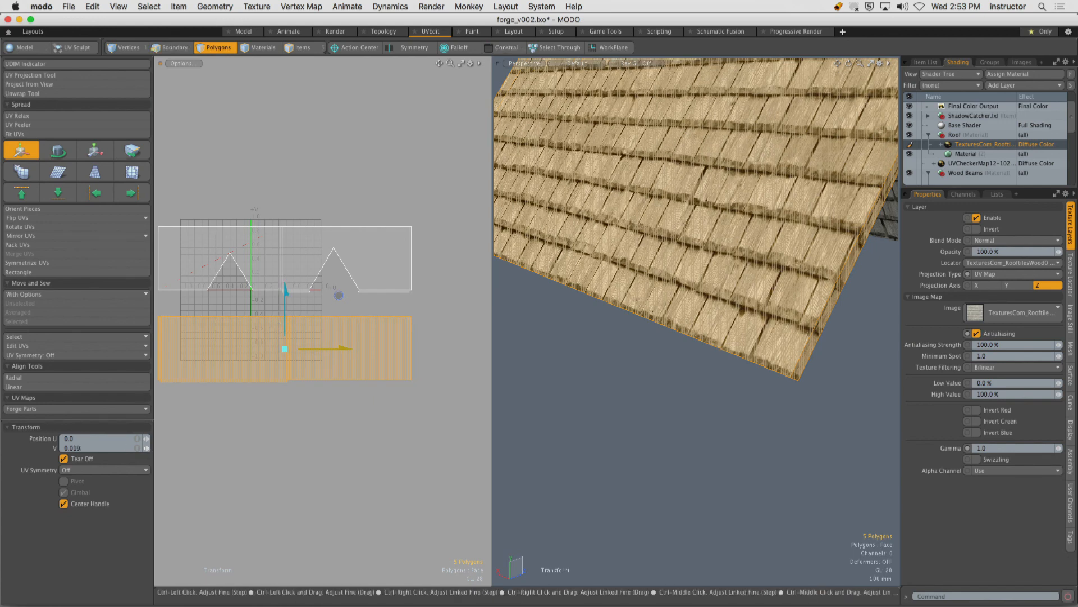
pyautogui.press('q')
pyautogui.click(657, 369)
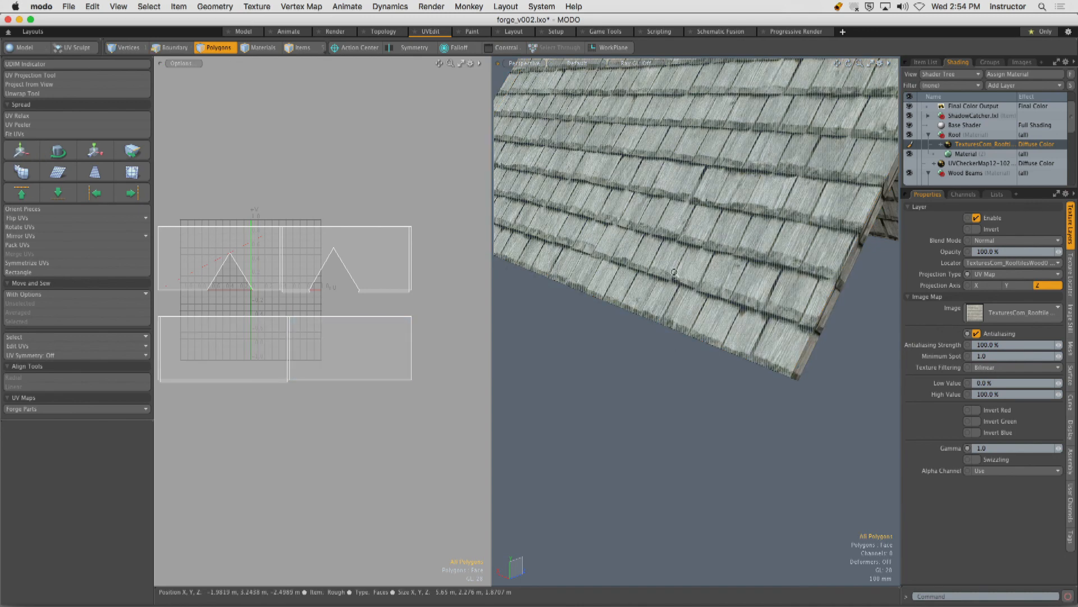
pyautogui.keyDown('ctrl'); pyautogui.keyDown('alt'); pyautogui.moveTo(731, 309); pyautogui.dragTo(626, 185); pyautogui.keyUp('alt'); pyautogui.keyUp('ctrl')
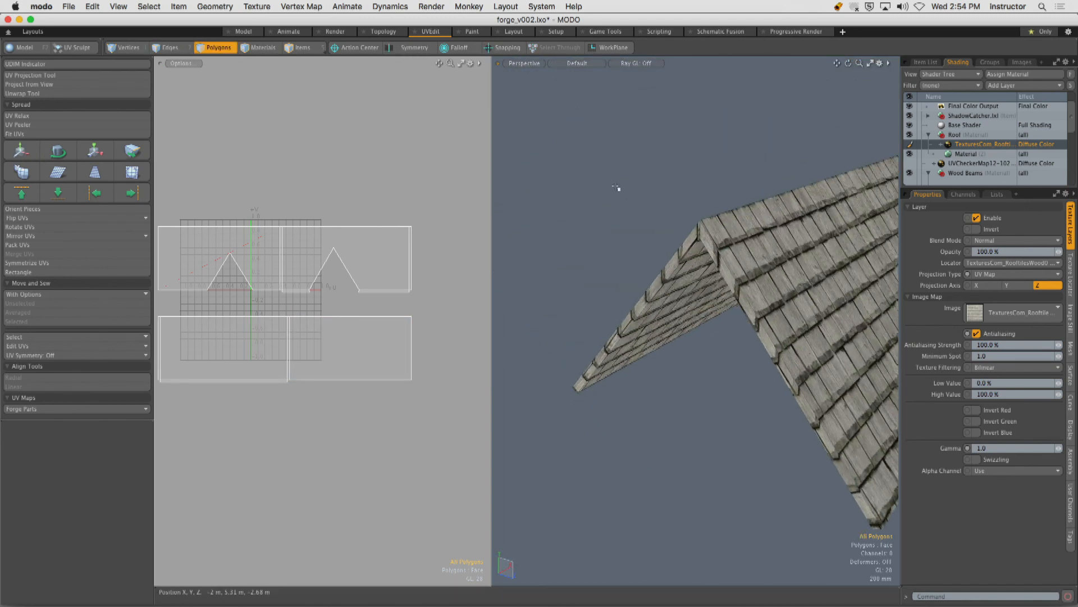
pyautogui.keyDown('alt'); pyautogui.moveTo(864, 253); pyautogui.dragTo(718, 255); pyautogui.keyUp('alt')
# Select the left and right dormer roofs and hide everything else.
pyautogui.press('u')
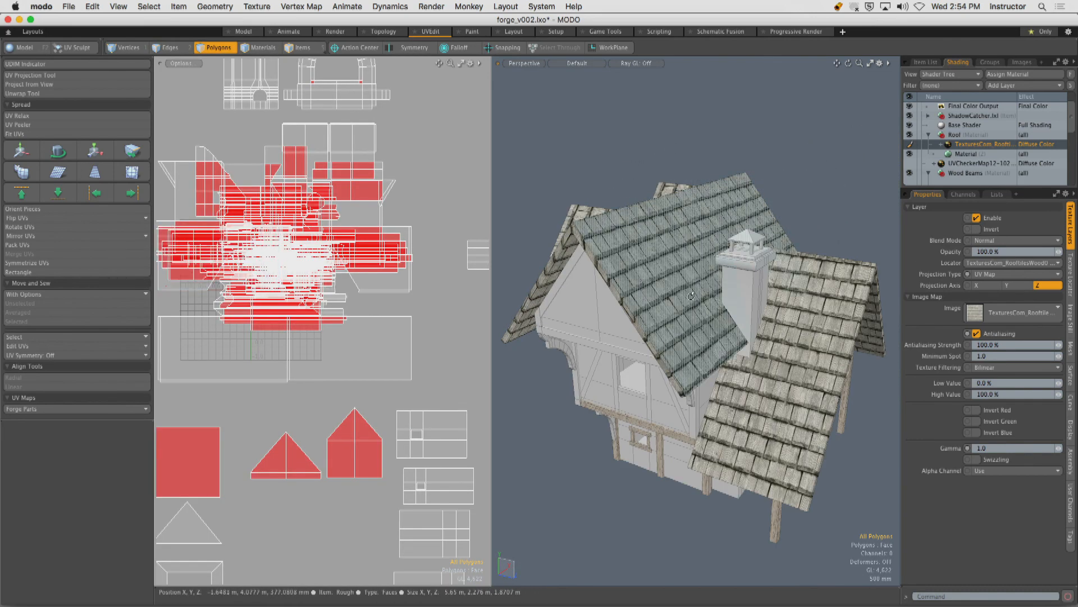
pyautogui.keyDown('alt'); pyautogui.moveTo(680, 296); pyautogui.dragTo(672, 301); pyautogui.keyUp('alt')
pyautogui.doubleClick(672, 300)
pyautogui.keyDown('shift'); pyautogui.doubleClick(750, 393); pyautogui.keyUp('shift')
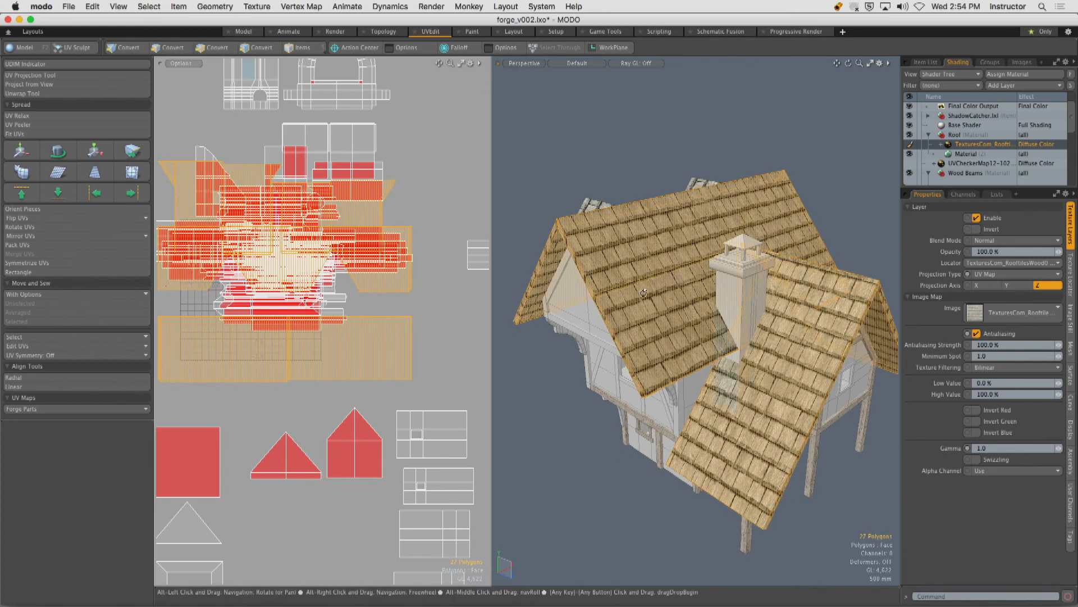
pyautogui.keyDown('alt'); pyautogui.moveTo(553, 295); pyautogui.dragTo(689, 290); pyautogui.keyUp('alt')
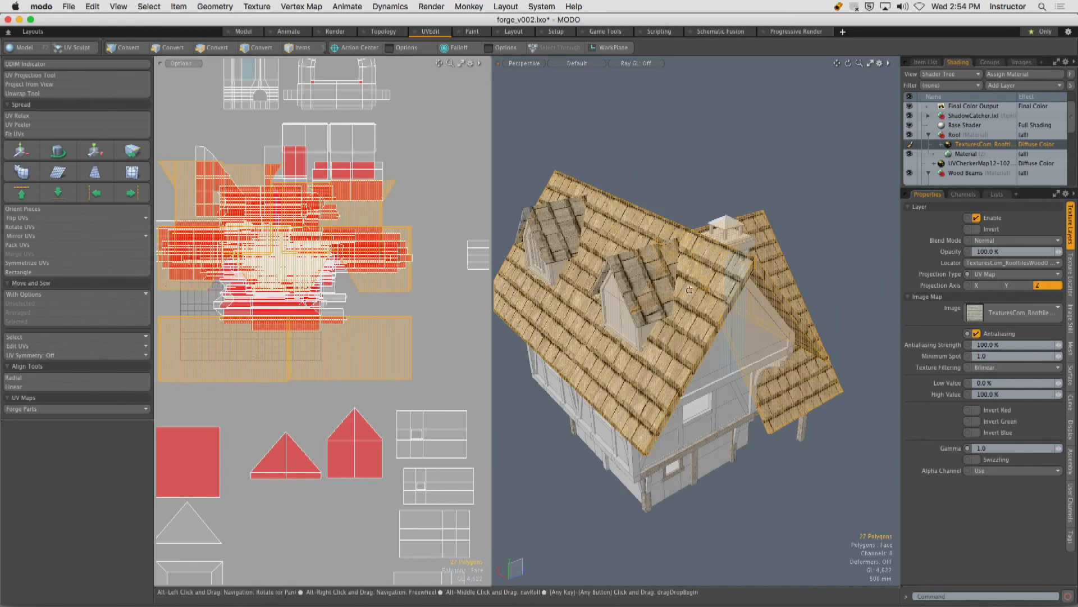
pyautogui.doubleClick(557, 230)
pyautogui.keyDown('shift'); pyautogui.doubleClick(638, 294); pyautogui.keyUp('shift')
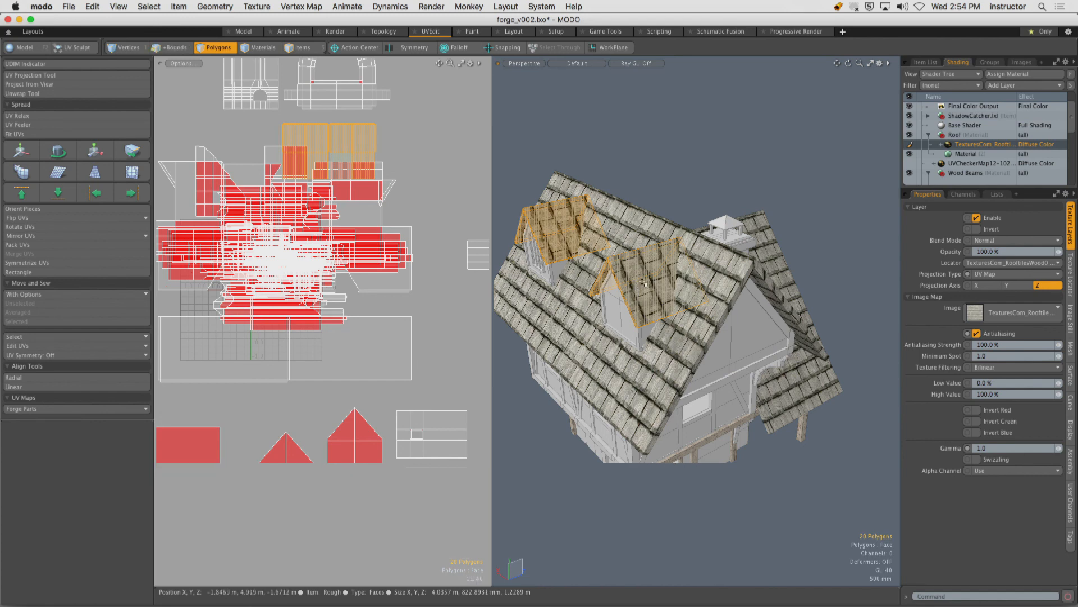
pyautogui.hotkey('shift', 'h')
pyautogui.click(705, 202)
pyautogui.scroll(3, 642, 262)
# Rotate the right dormer roof's UV island by -90°.
pyautogui.keyDown('alt'); pyautogui.moveTo(643, 263); pyautogui.dragTo(797, 261); pyautogui.keyUp('alt')
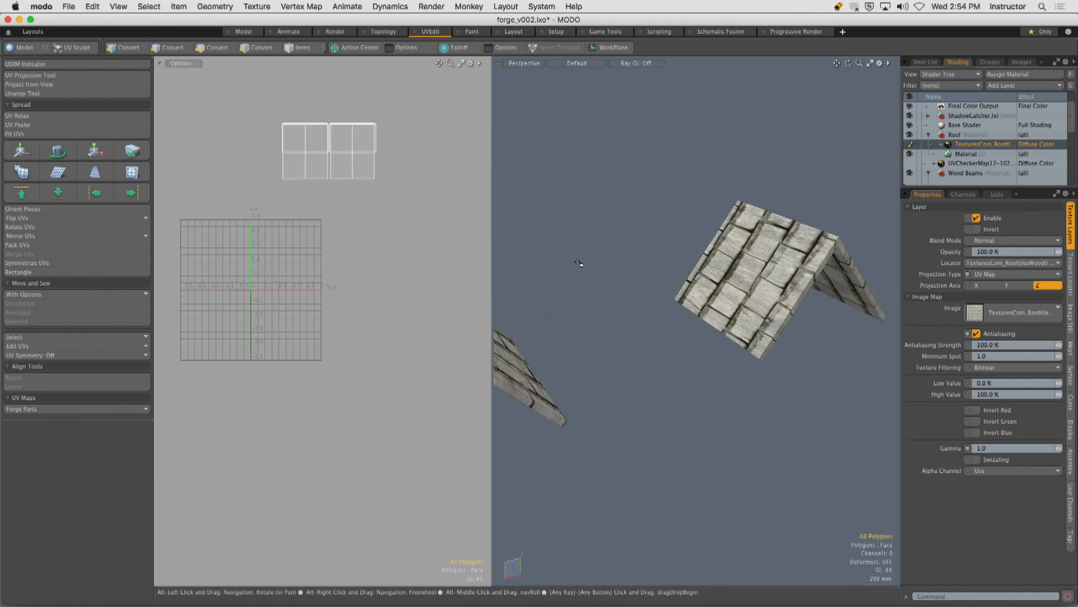
pyautogui.keyDown('alt'); pyautogui.moveTo(370, 191); pyautogui.dragTo(364, 267); pyautogui.keyUp('alt')
pyautogui.scroll(4, 351, 245)
pyautogui.doubleClick(395, 235)
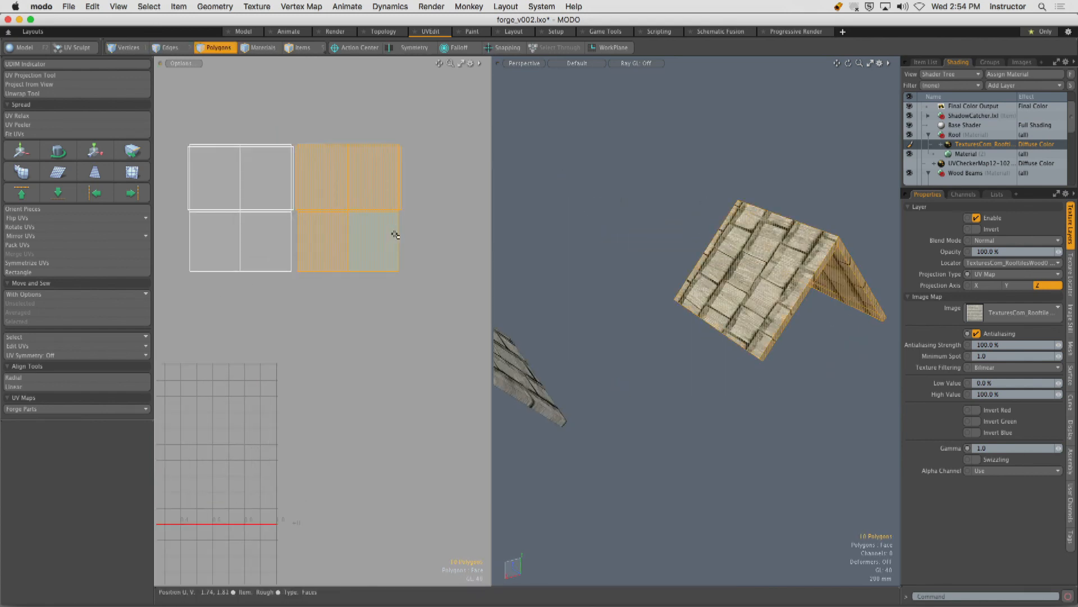
pyautogui.press('e')
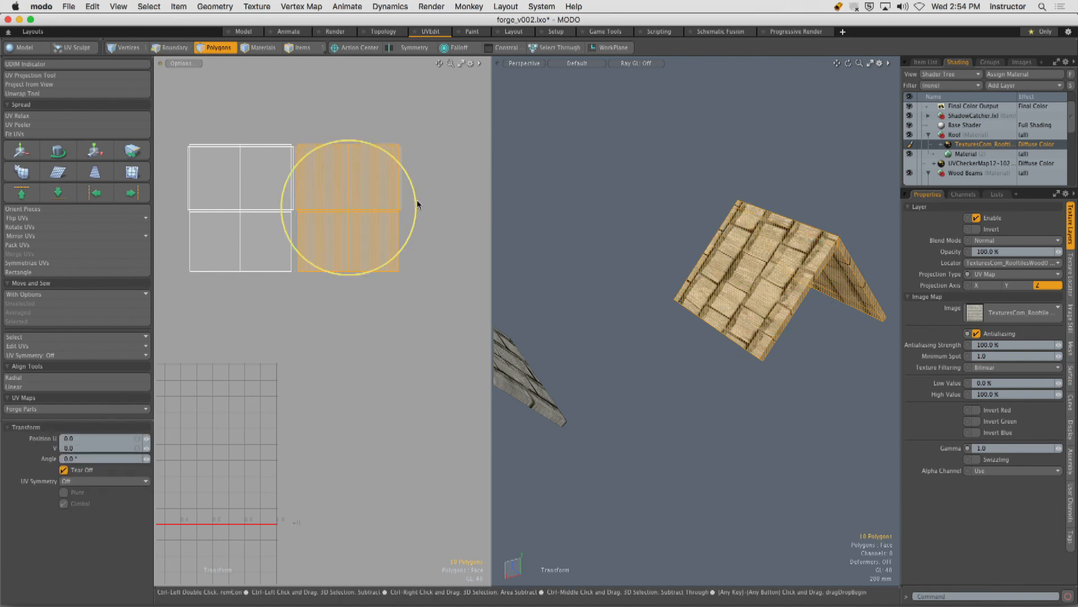
pyautogui.moveTo(414, 200); pyautogui.dragTo(365, 269)
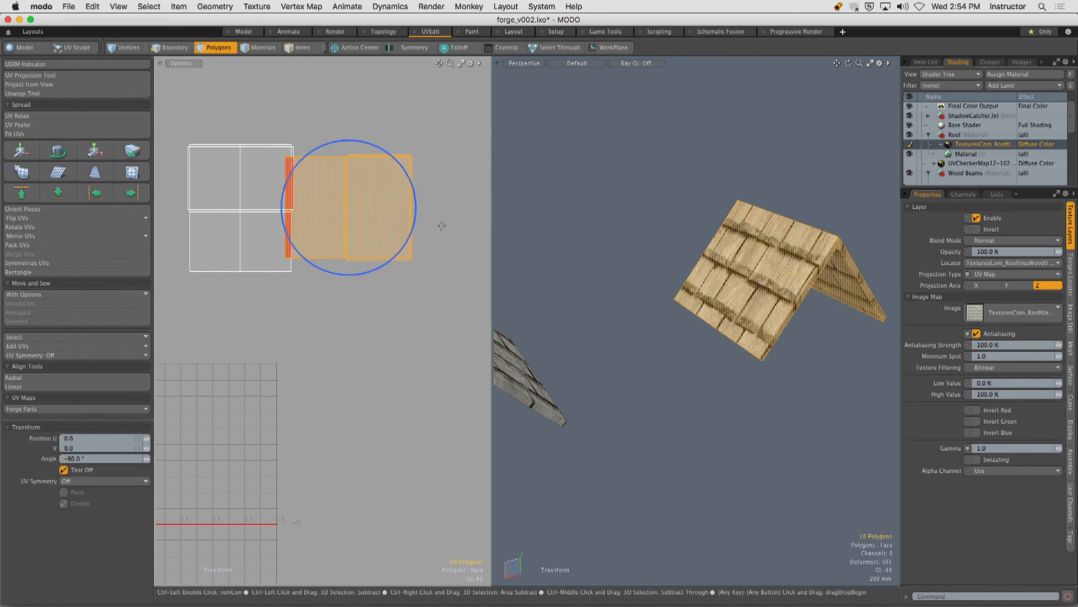
pyautogui.press('space')
# Rotate the top row of dormer UV polygons so the shingles run down the slope.
pyautogui.keyDown('alt'); pyautogui.moveTo(688, 247); pyautogui.dragTo(446, 266); pyautogui.keyUp('alt')
pyautogui.hotkey('shift', 'a')
pyautogui.moveTo(325, 224); pyautogui.dragTo(367, 227)
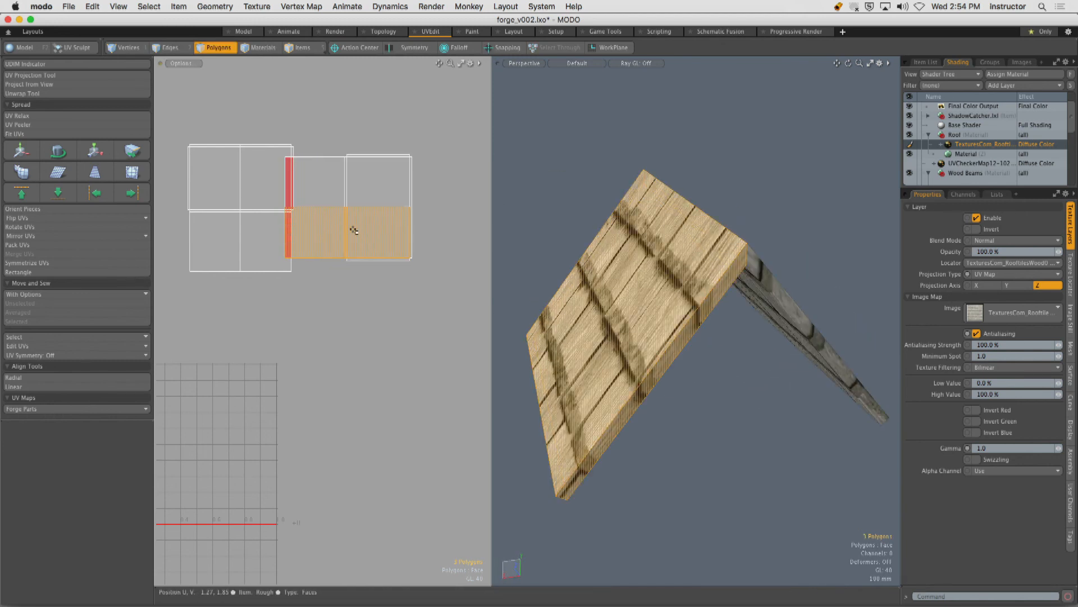
pyautogui.moveTo(312, 187); pyautogui.dragTo(285, 196)
pyautogui.press('space')
pyautogui.press('e')
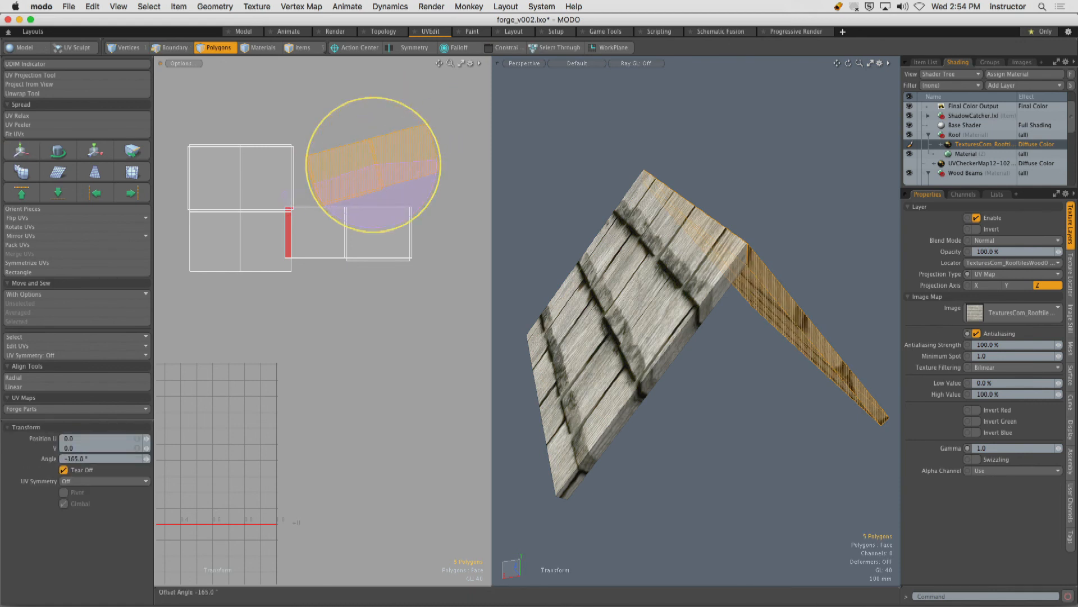
pyautogui.press('space')
# Check the shingle direction on both dormers, then unhide the whole house.
pyautogui.click(797, 174)
pyautogui.keyDown('alt'); pyautogui.moveTo(798, 175); pyautogui.dragTo(831, 213); pyautogui.keyUp('alt')
pyautogui.keyDown('ctrl'); pyautogui.keyDown('alt'); pyautogui.moveTo(691, 247); pyautogui.dragTo(553, 249); pyautogui.keyUp('alt'); pyautogui.keyUp('ctrl')
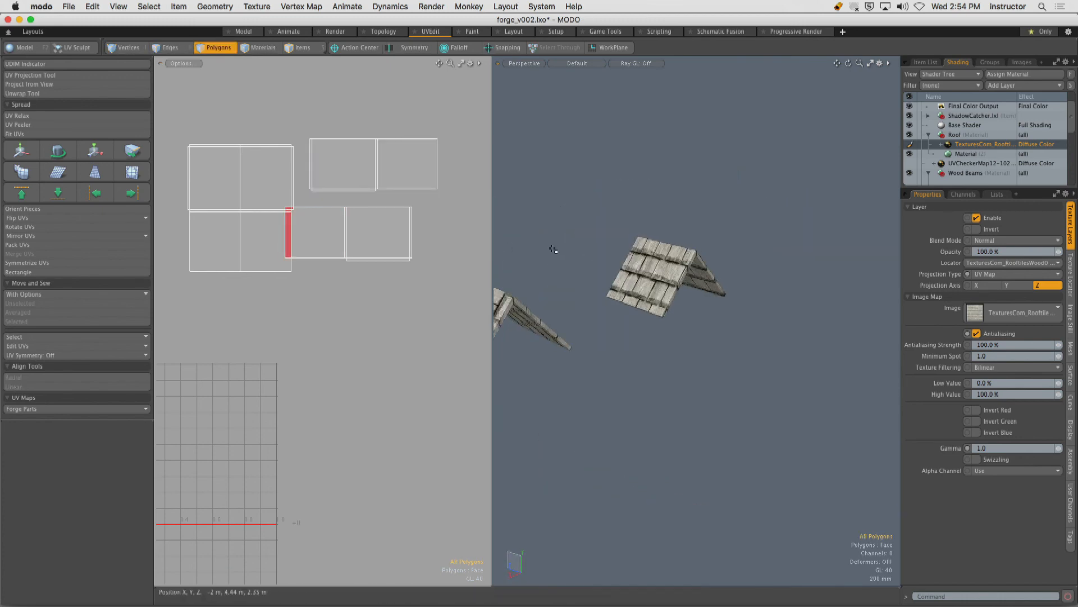
pyautogui.press('u')
pyautogui.keyDown('alt'); pyautogui.moveTo(564, 304); pyautogui.dragTo(674, 338); pyautogui.keyUp('alt')
# Select all the polygons of the main roof, front slope included.
pyautogui.doubleClick(680, 344)
pyautogui.keyDown('shift'); pyautogui.doubleClick(681, 281); pyautogui.keyUp('shift')
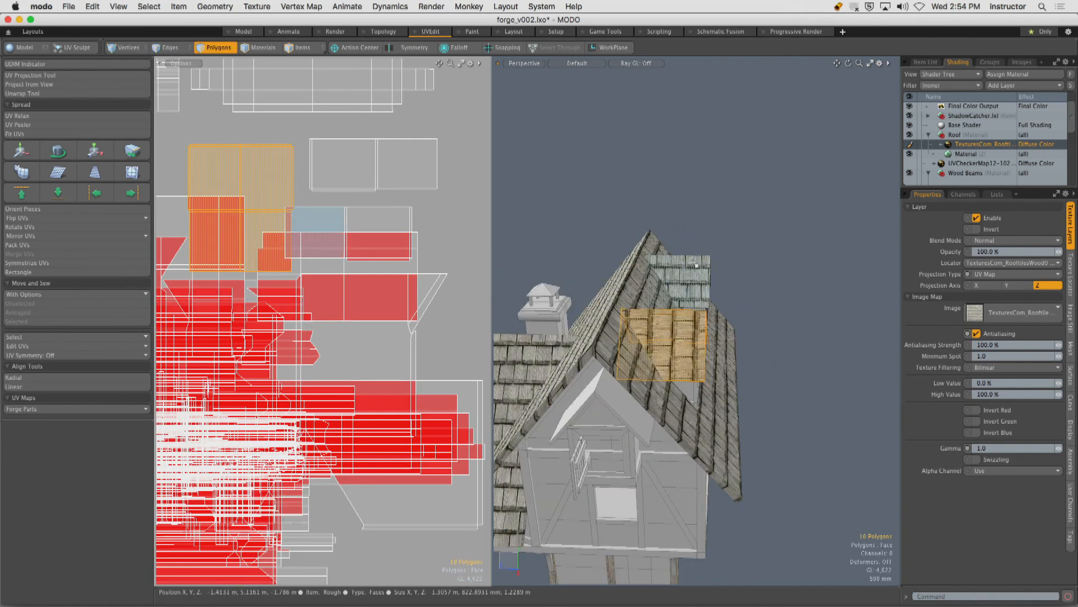
pyautogui.moveTo(382, 279)
pyautogui.keyDown('ctrl'); pyautogui.keyDown('alt'); pyautogui.mouseDown()
pyautogui.moveTo(356, 281)
pyautogui.moveTo(372, 276)
pyautogui.mouseUp(); pyautogui.keyUp('alt'); pyautogui.keyUp('ctrl')
pyautogui.keyDown('alt'); pyautogui.moveTo(606, 326); pyautogui.dragTo(748, 325); pyautogui.keyUp('alt')
pyautogui.doubleClick(674, 270)
pyautogui.keyDown('shift'); pyautogui.click(671, 341); pyautogui.keyUp('shift')
pyautogui.keyDown('shift'); pyautogui.doubleClick(672, 341); pyautogui.keyUp('shift')
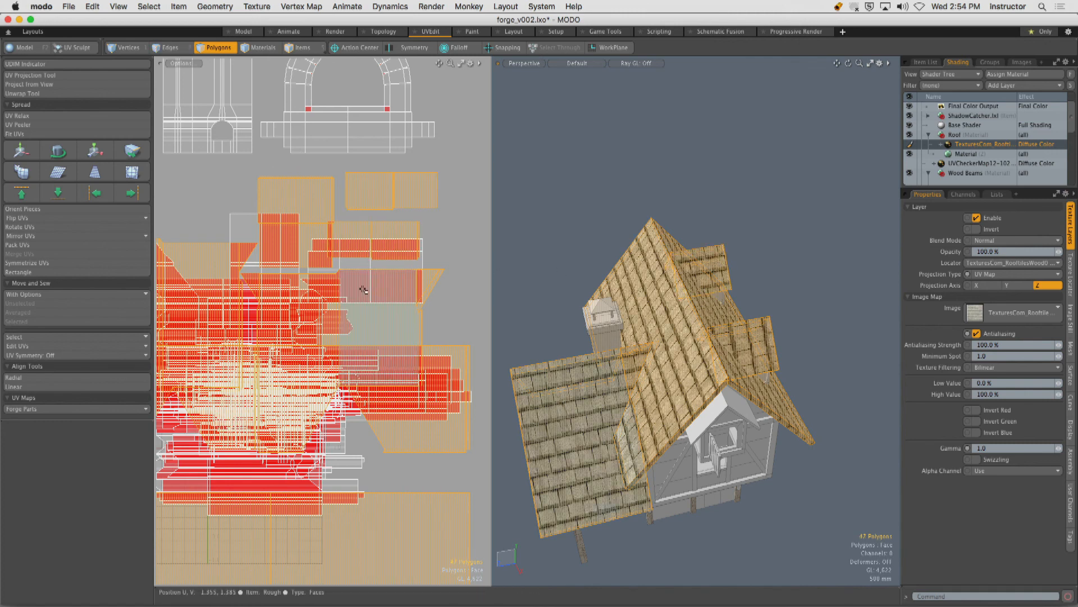
# Scale the main roof's UV islands up uniformly to 141%.
pyautogui.press('y')
pyautogui.keyDown('ctrl'); pyautogui.keyDown('alt'); pyautogui.moveTo(353, 298); pyautogui.dragTo(335, 315); pyautogui.keyUp('alt'); pyautogui.keyUp('ctrl')
pyautogui.moveTo(354, 298); pyautogui.dragTo(376, 298)
pyautogui.press('q')
# Inspect the rescaled shingles from several angles and select the left gable roof-edge board.
pyautogui.click(601, 212)
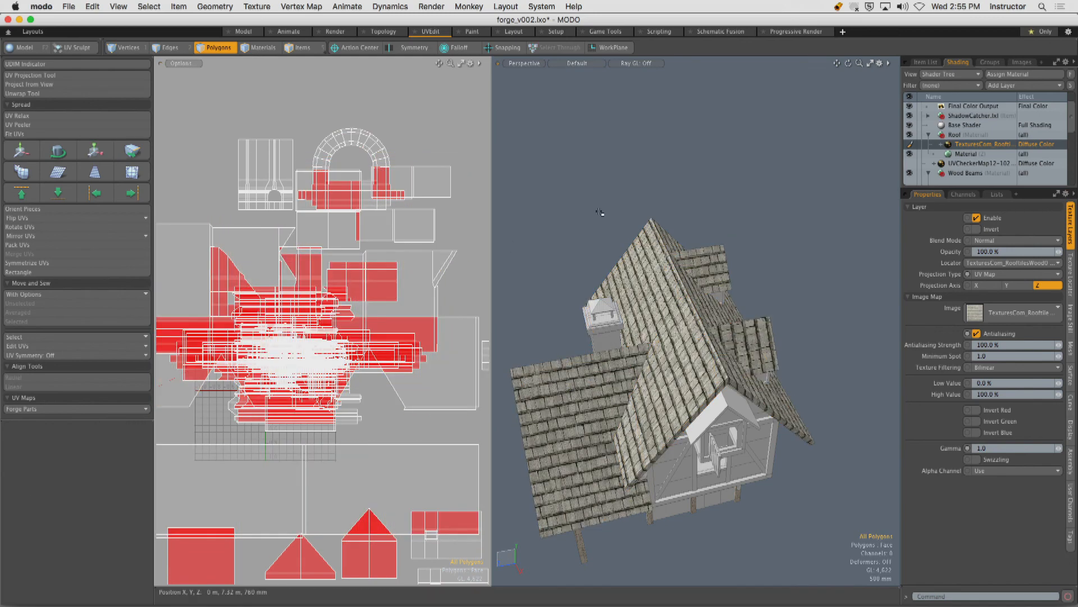
pyautogui.keyDown('alt'); pyautogui.moveTo(601, 211); pyautogui.dragTo(579, 309); pyautogui.keyUp('alt')
pyautogui.scroll(5, 581, 306)
pyautogui.keyDown('alt'); pyautogui.moveTo(708, 264); pyautogui.dragTo(662, 273); pyautogui.keyUp('alt')
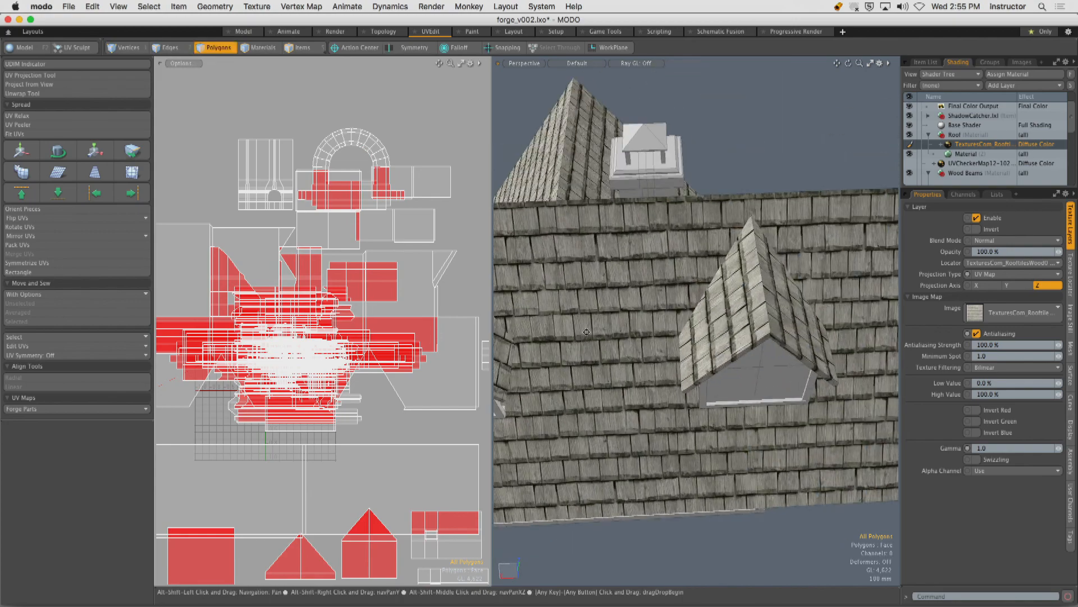
pyautogui.keyDown('alt'); pyautogui.keyDown('shift'); pyautogui.moveTo(742, 269); pyautogui.dragTo(629, 273); pyautogui.keyUp('shift'); pyautogui.keyUp('alt')
pyautogui.keyDown('ctrl'); pyautogui.keyDown('alt'); pyautogui.moveTo(708, 273); pyautogui.dragTo(792, 278); pyautogui.keyUp('alt'); pyautogui.keyUp('ctrl')
pyautogui.keyDown('alt'); pyautogui.keyDown('shift'); pyautogui.moveTo(607, 295); pyautogui.dragTo(768, 235); pyautogui.keyUp('shift'); pyautogui.keyUp('alt')
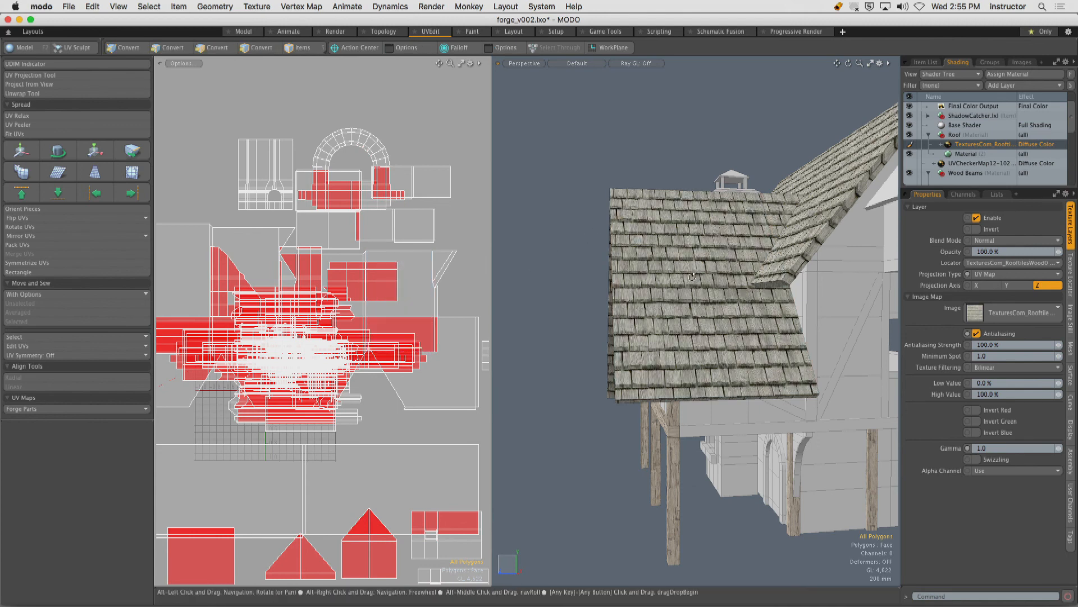
pyautogui.keyDown('alt'); pyautogui.moveTo(620, 219); pyautogui.dragTo(761, 253); pyautogui.keyUp('alt')
pyautogui.scroll(4, 678, 205)
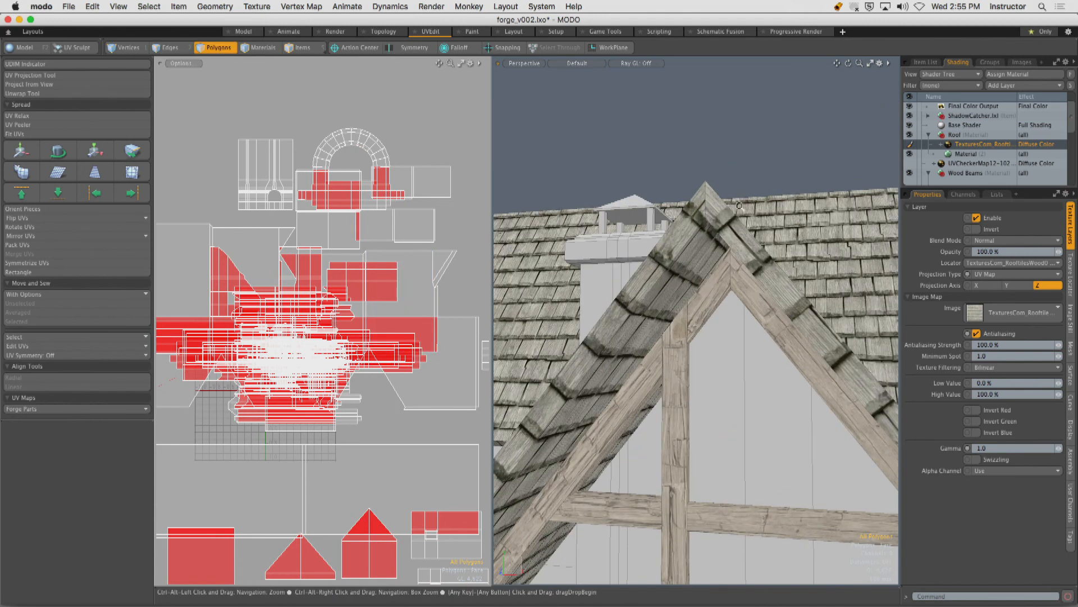
pyautogui.click(679, 226)
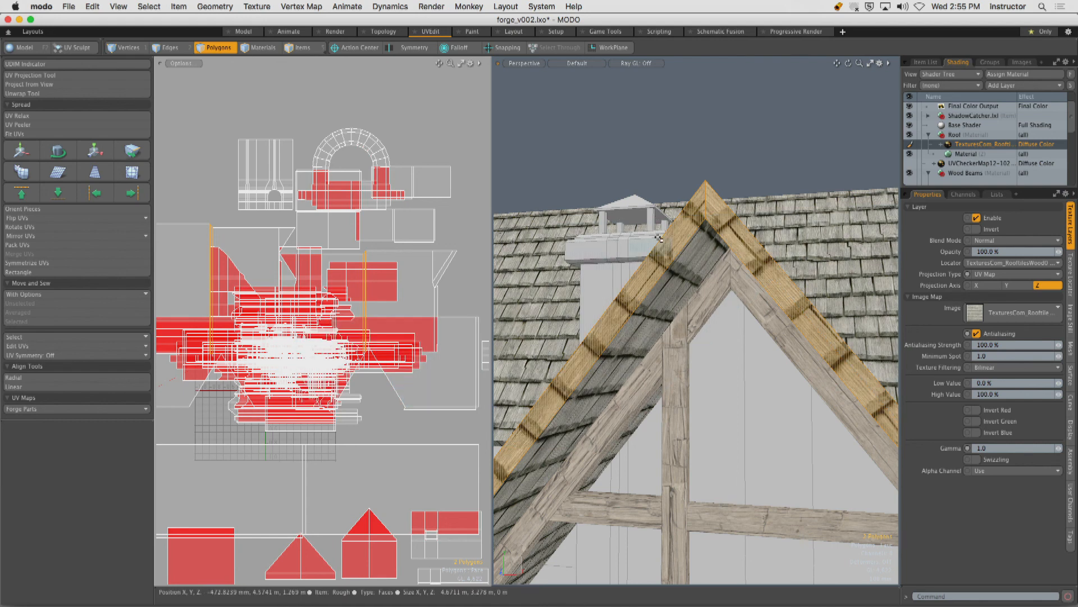
pyautogui.scroll(-5, 744, 244)
pyautogui.keyDown('alt'); pyautogui.moveTo(744, 244); pyautogui.dragTo(789, 259); pyautogui.keyUp('alt')
pyautogui.press('super+Tab')
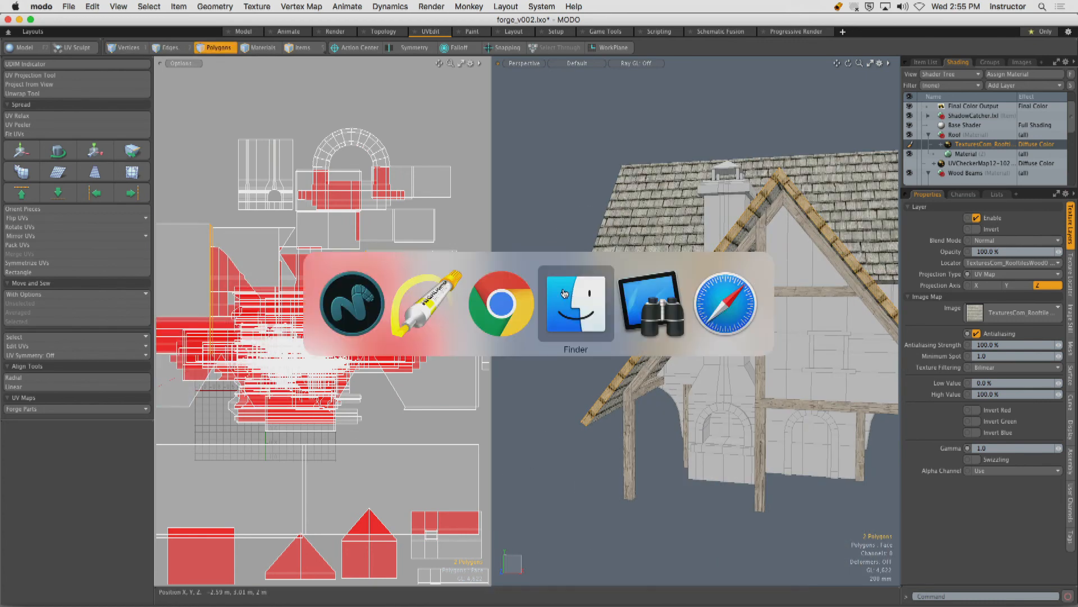
# Browse textures.com's Wood > Planks textures, checking the Clean and Bare plank sets.
pyautogui.click(471, 301)
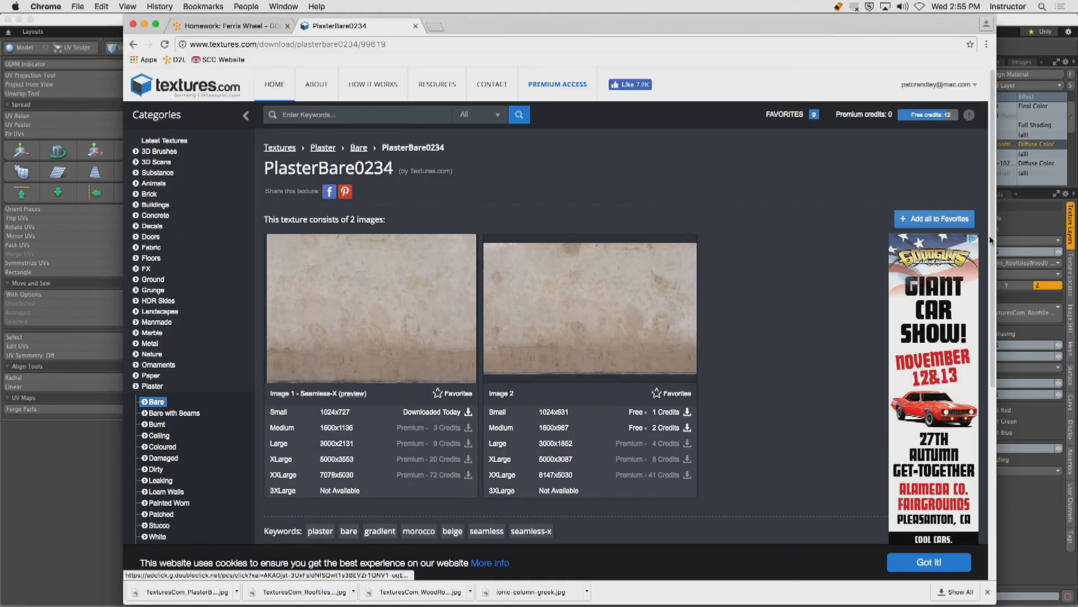
pyautogui.scroll(-5, 751, 434)
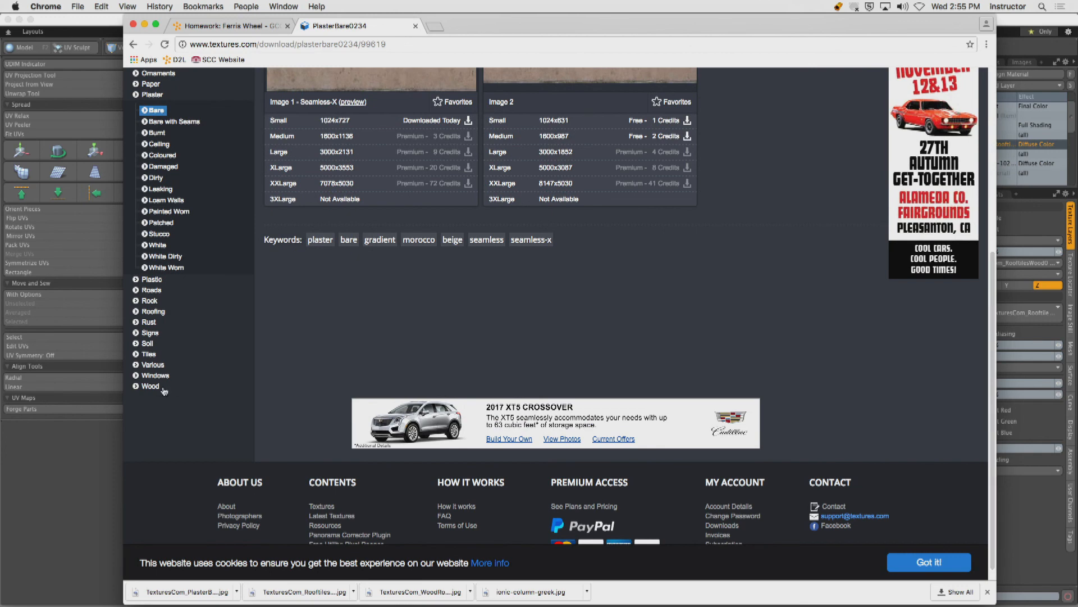
pyautogui.click(163, 388)
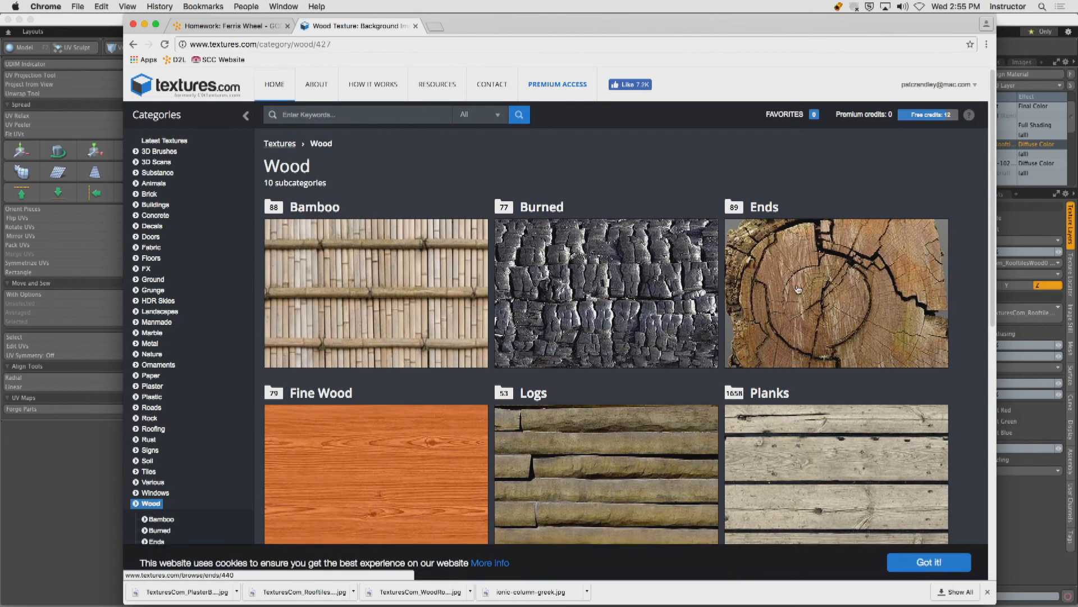
pyautogui.scroll(-4, 936, 352)
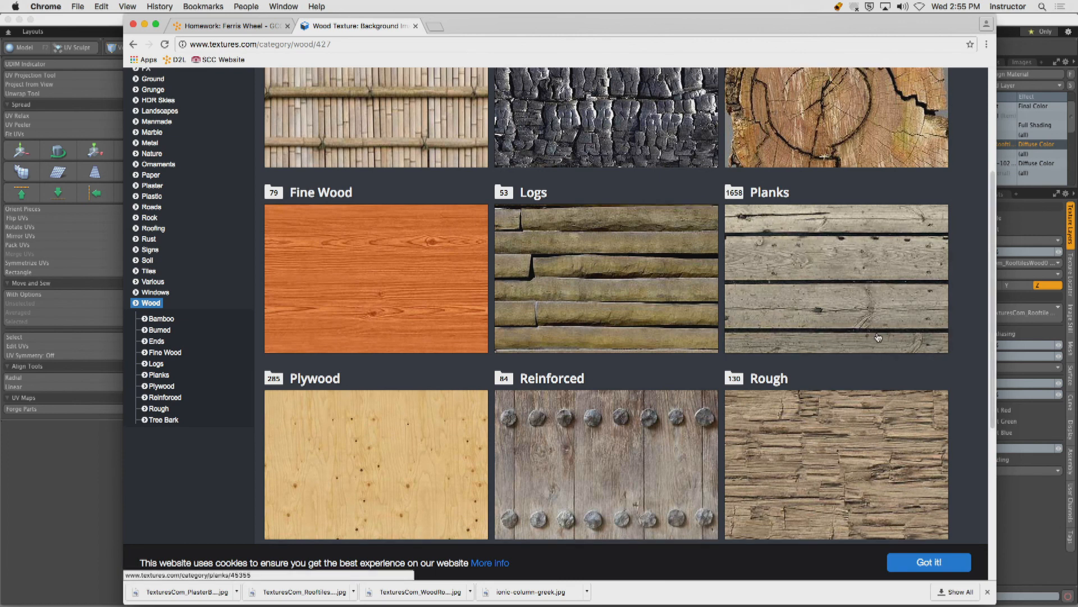
pyautogui.click(883, 337)
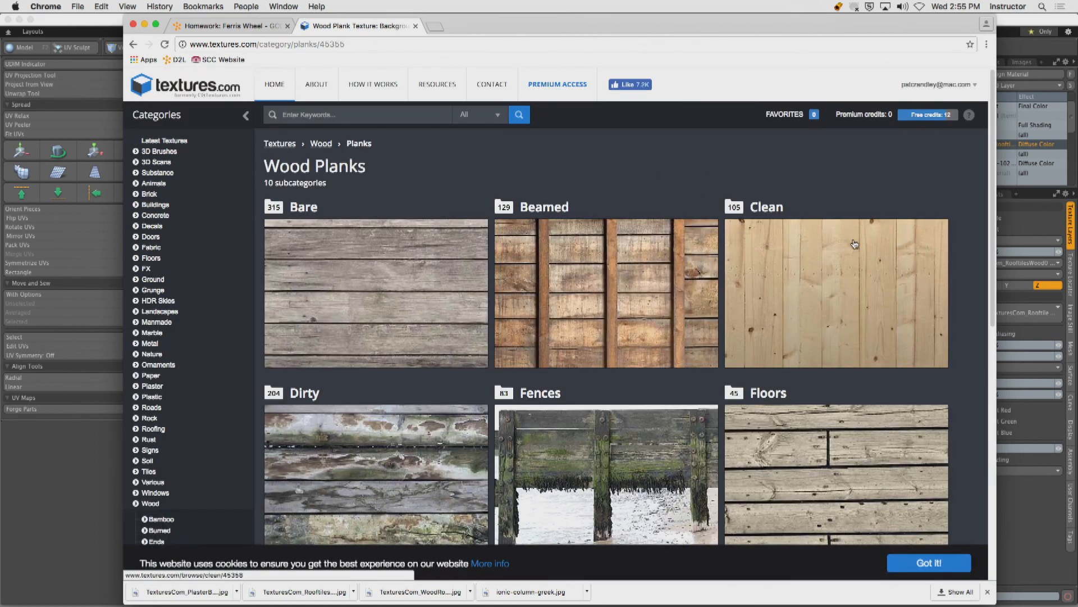
pyautogui.click(852, 248)
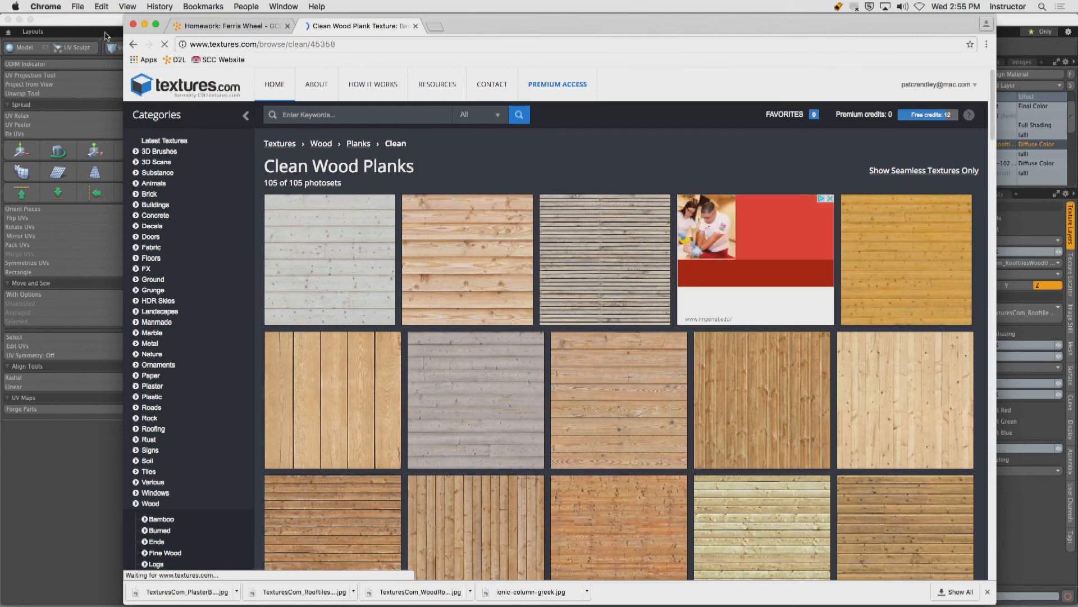
pyautogui.click(133, 44)
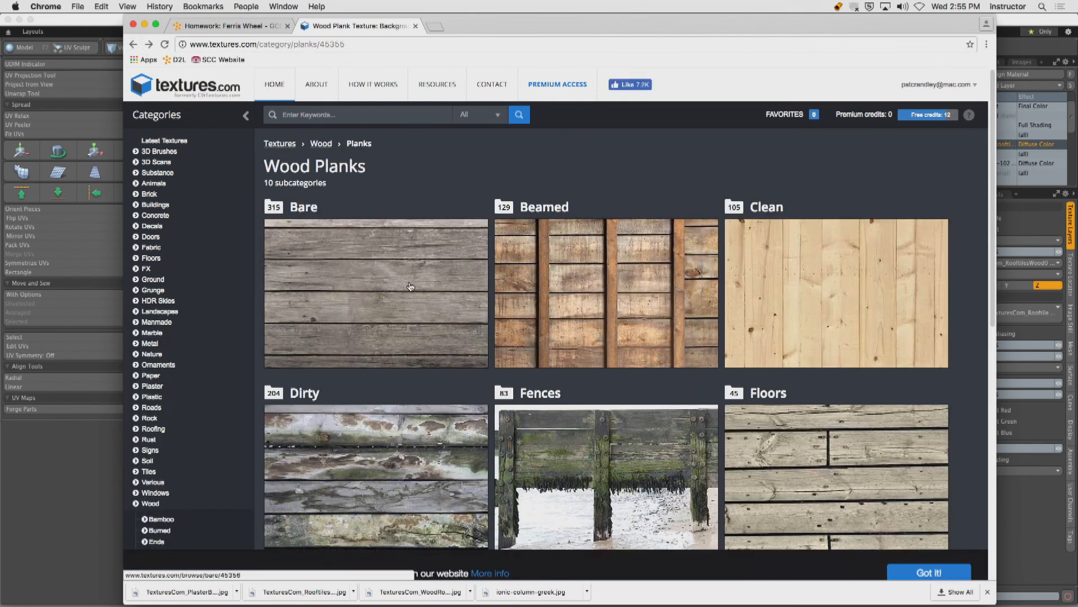
pyautogui.click(411, 289)
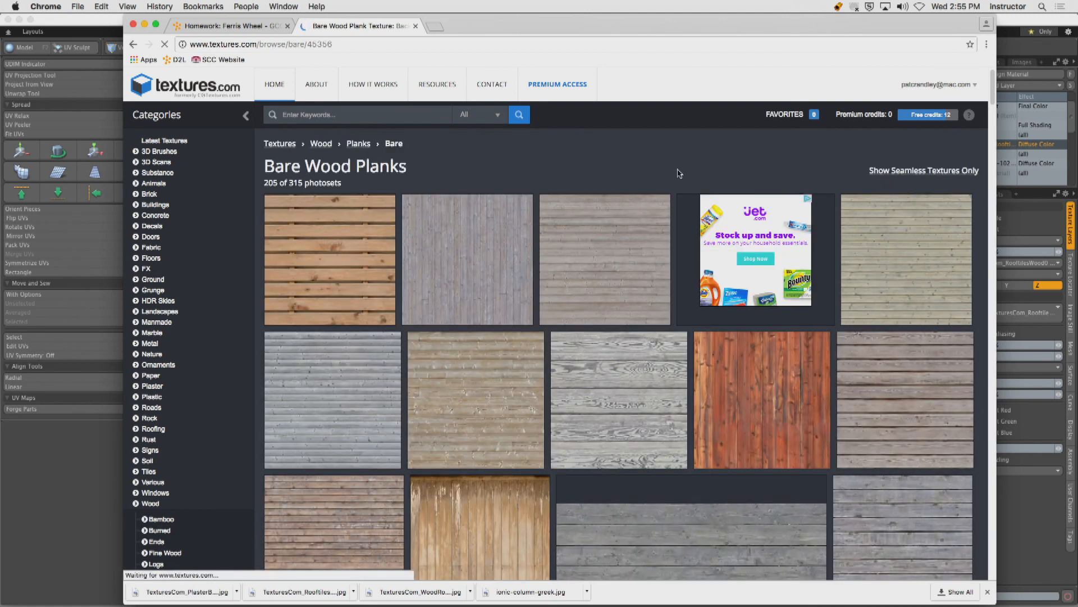
pyautogui.click(133, 45)
pyautogui.click(133, 45)
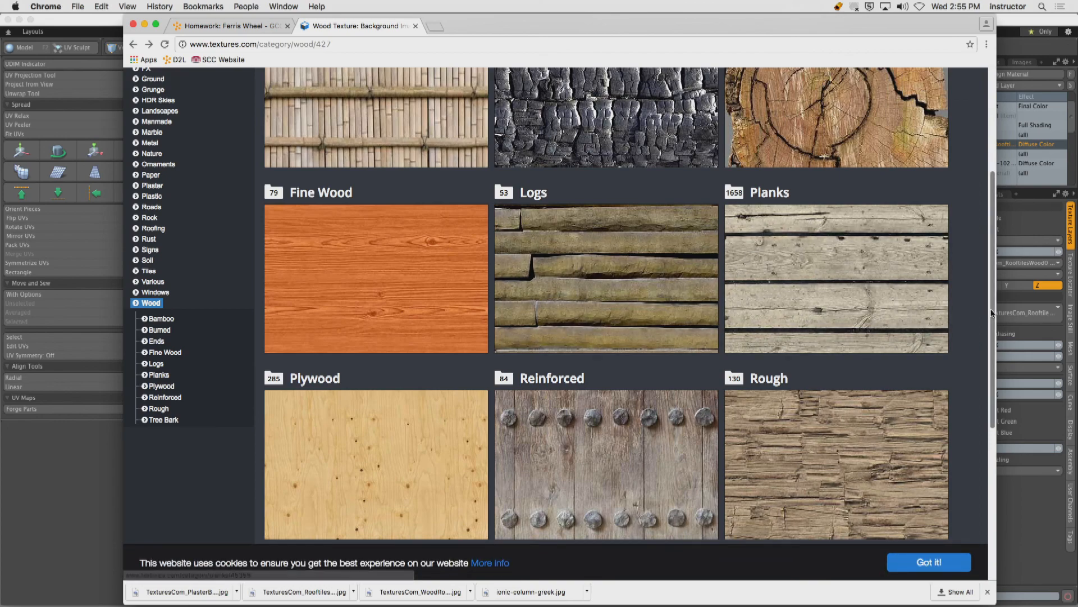
# Return to the Wood category page and look through its subcategories.
pyautogui.scroll(-5, 967, 455)
pyautogui.scroll(5, 566, 246)
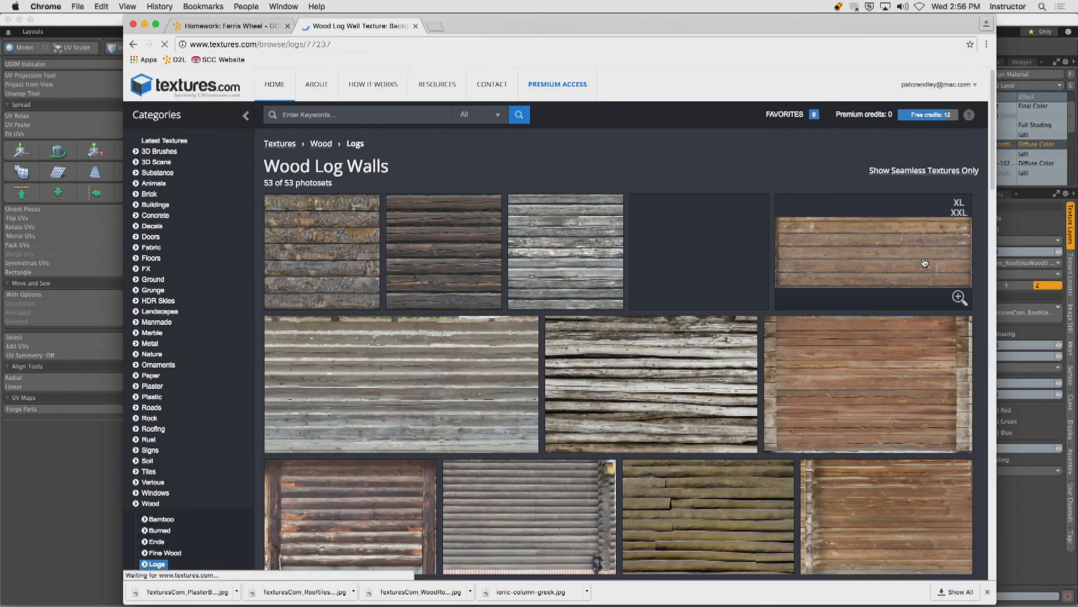
pyautogui.scroll(-6, 965, 262)
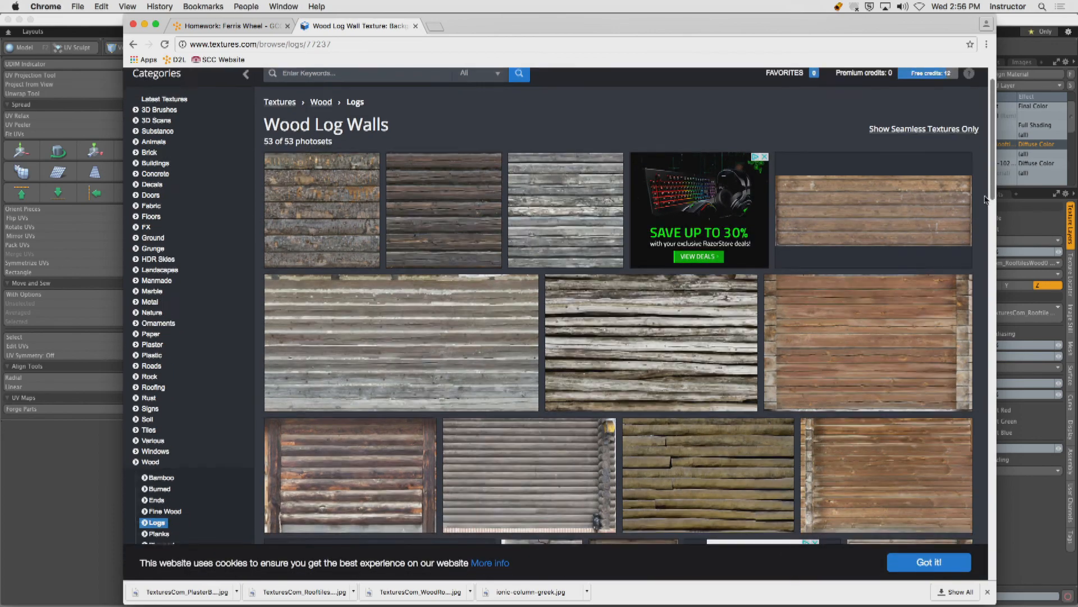
pyautogui.scroll(6, 965, 261)
pyautogui.rightClick(133, 44)
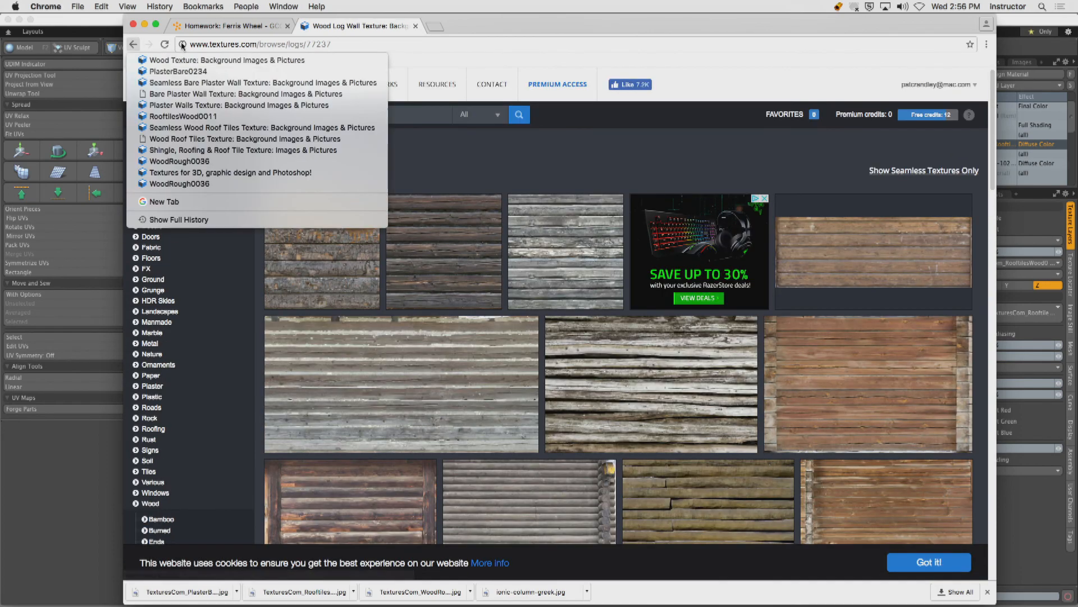
pyautogui.click(448, 151)
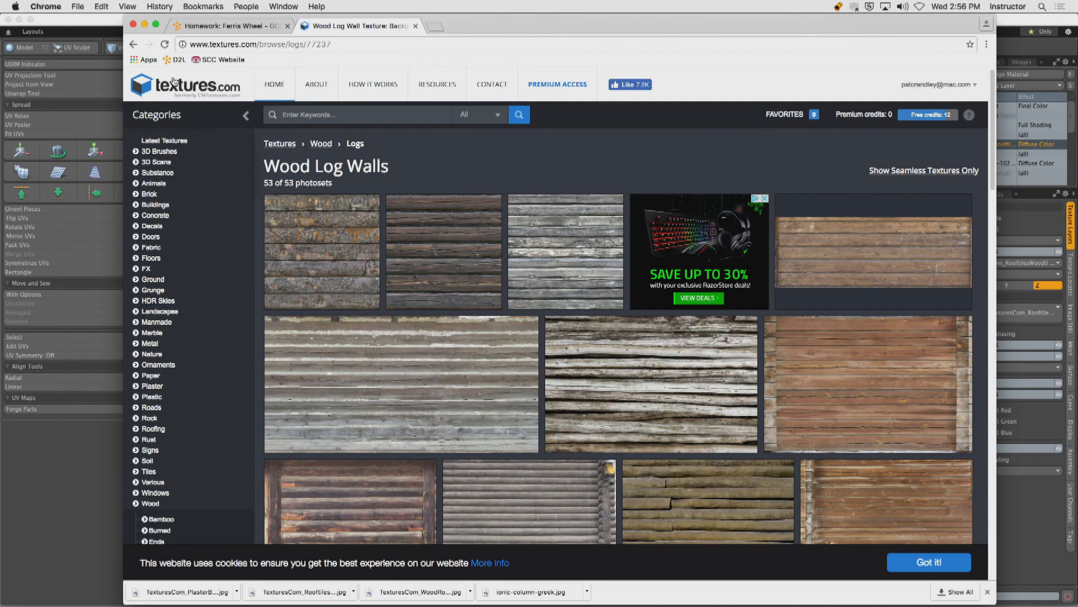
pyautogui.click(133, 44)
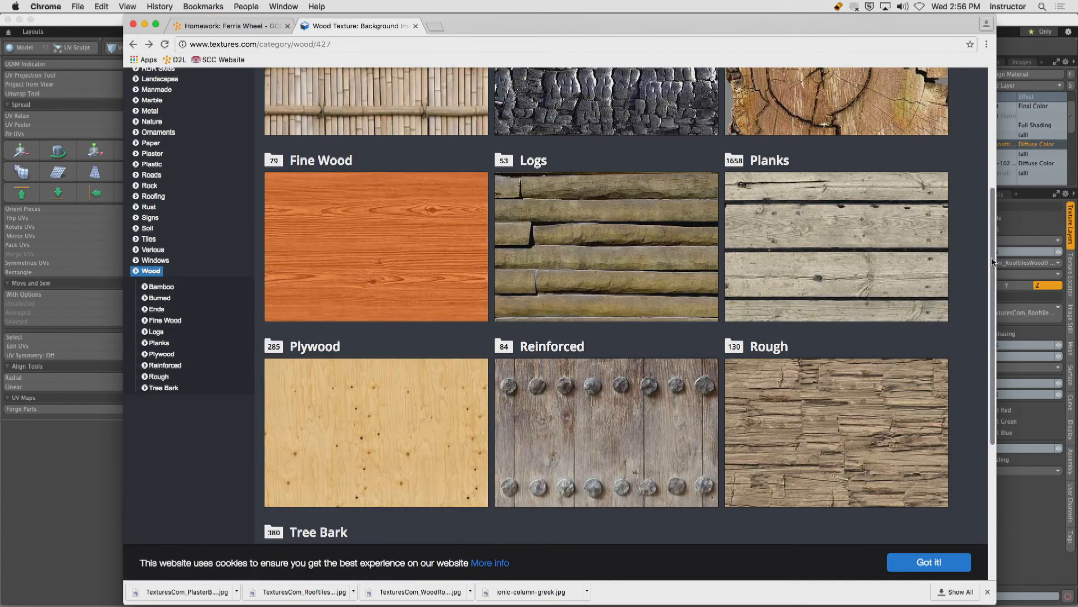
pyautogui.scroll(-3, 951, 345)
pyautogui.scroll(6, 936, 179)
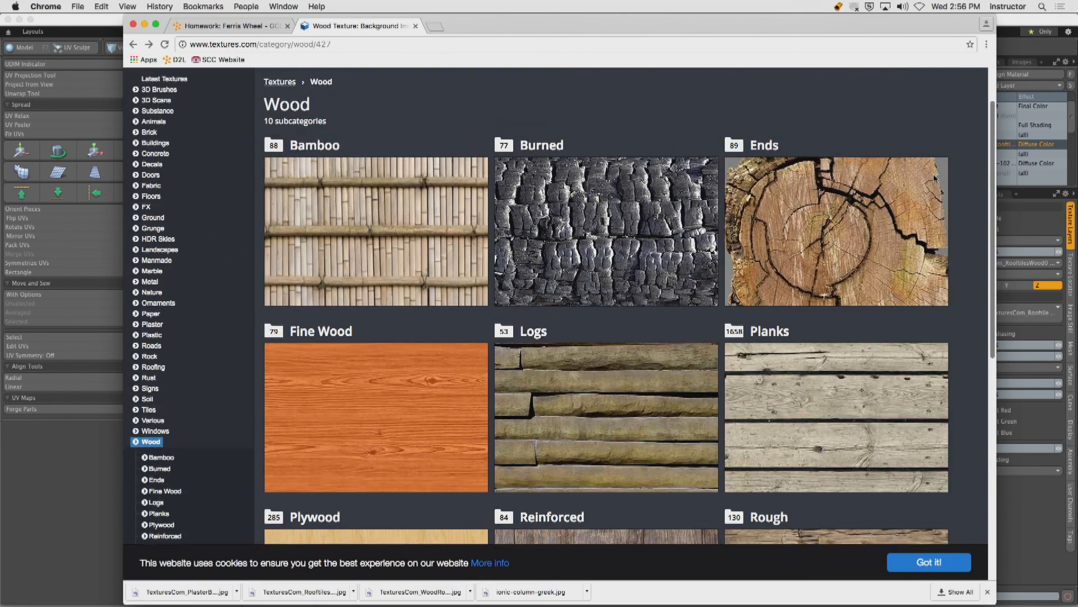
pyautogui.scroll(-2, 935, 178)
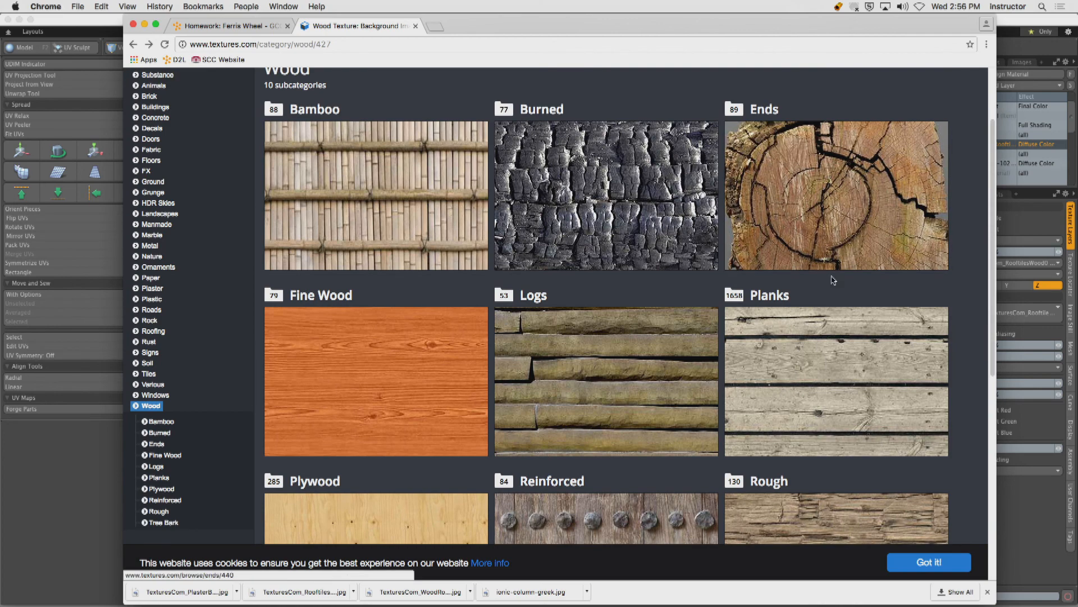
pyautogui.scroll(-10, 904, 292)
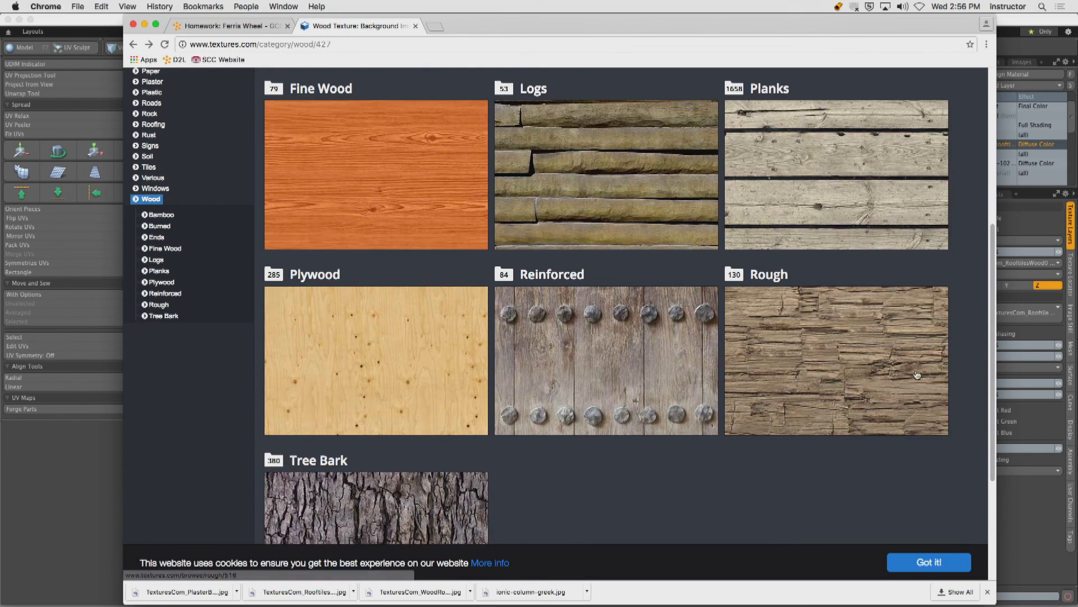
# Download WoodRough0106's small seamless image from Rough wood, then hide Chrome.
pyautogui.click(823, 249)
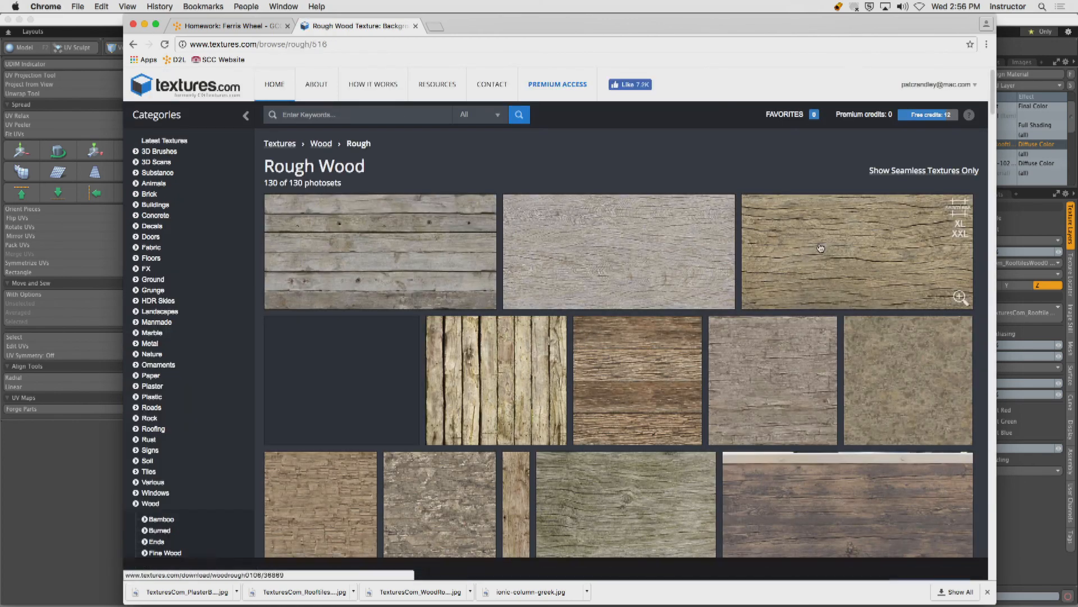
pyautogui.click(764, 276)
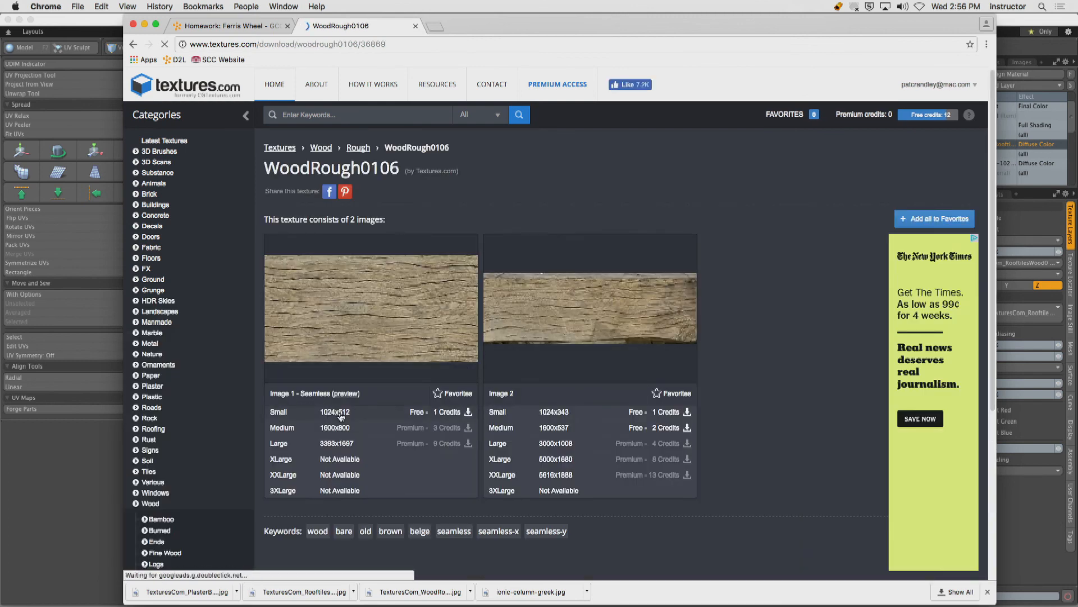
pyautogui.click(468, 412)
pyautogui.click(46, 6)
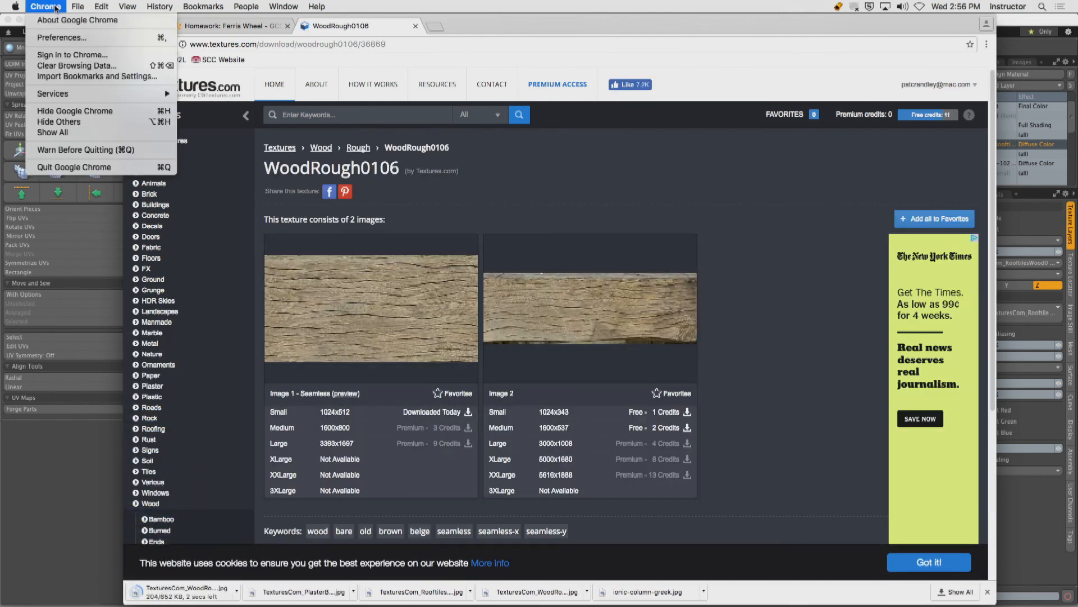
pyautogui.click(85, 110)
# Select the roof eave and right-slope edge polygons.
pyautogui.keyDown('alt'); pyautogui.moveTo(803, 247); pyautogui.dragTo(751, 287); pyautogui.keyUp('alt')
pyautogui.keyDown('shift'); pyautogui.click(737, 379); pyautogui.keyUp('shift')
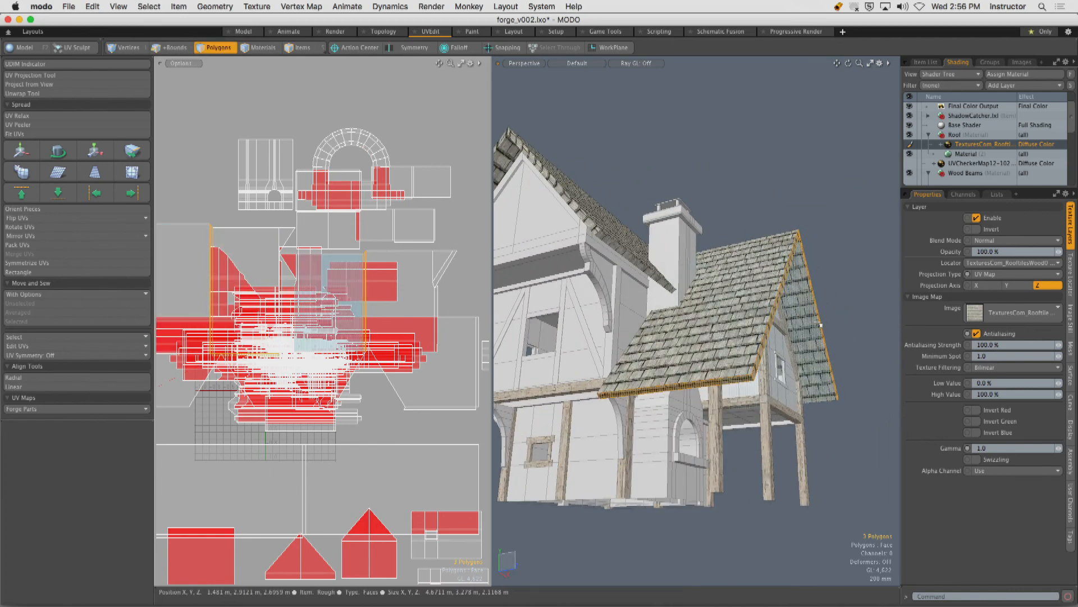
pyautogui.keyDown('alt'); pyautogui.moveTo(826, 343); pyautogui.dragTo(733, 279); pyautogui.keyUp('alt')
pyautogui.keyDown('shift'); pyautogui.click(777, 309); pyautogui.keyUp('shift')
pyautogui.keyDown('shift'); pyautogui.click(769, 295); pyautogui.keyUp('shift')
pyautogui.keyDown('shift'); pyautogui.click(751, 274); pyautogui.keyUp('shift')
pyautogui.keyDown('shift'); pyautogui.click(835, 265); pyautogui.keyUp('shift')
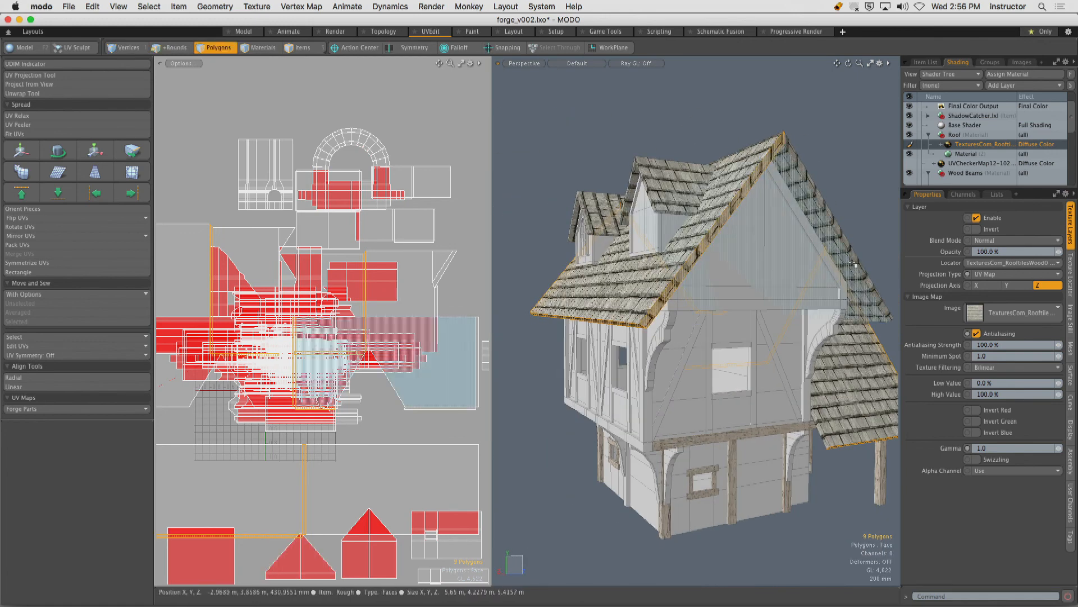
pyautogui.keyDown('alt'); pyautogui.moveTo(835, 265); pyautogui.dragTo(774, 261); pyautogui.keyUp('alt')
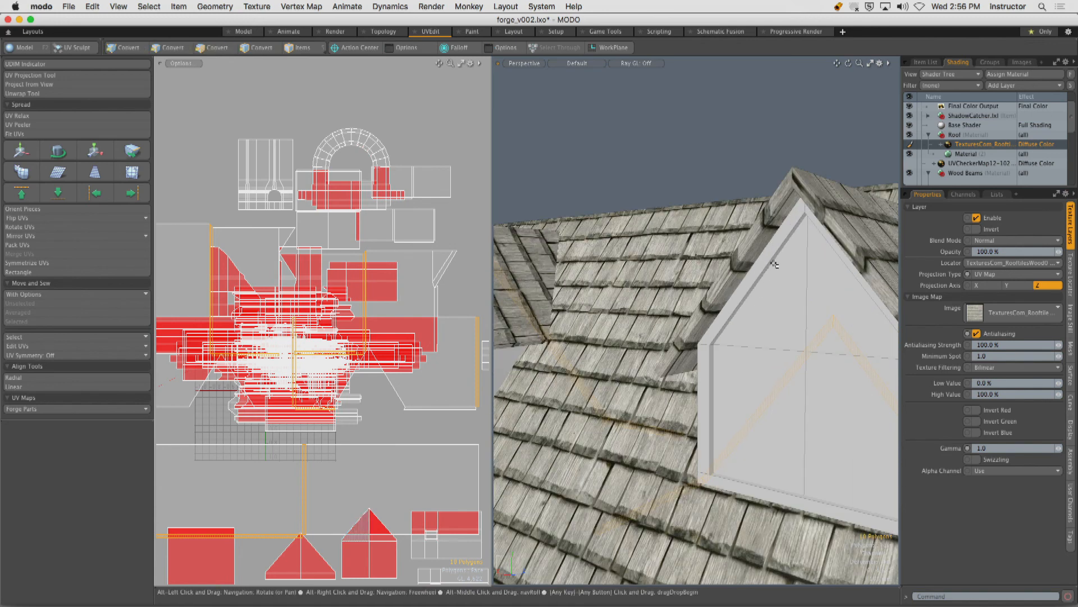
# Add the dormer fascia polygons and start a new material named Roof Sides.
pyautogui.keyDown('shift'); pyautogui.click(744, 246); pyautogui.keyUp('shift')
pyautogui.keyDown('alt'); pyautogui.moveTo(807, 221); pyautogui.dragTo(842, 224); pyautogui.keyUp('alt')
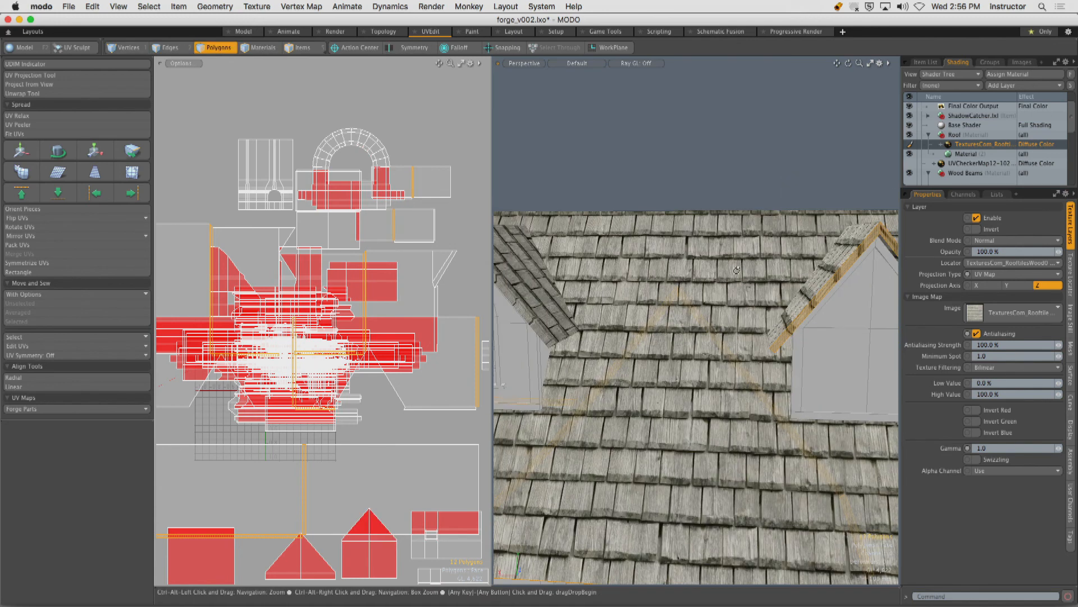
pyautogui.keyDown('alt'); pyautogui.keyDown('shift'); pyautogui.moveTo(618, 259); pyautogui.dragTo(677, 234); pyautogui.keyUp('shift'); pyautogui.keyUp('alt')
pyautogui.keyDown('shift'); pyautogui.click(677, 234); pyautogui.keyUp('shift')
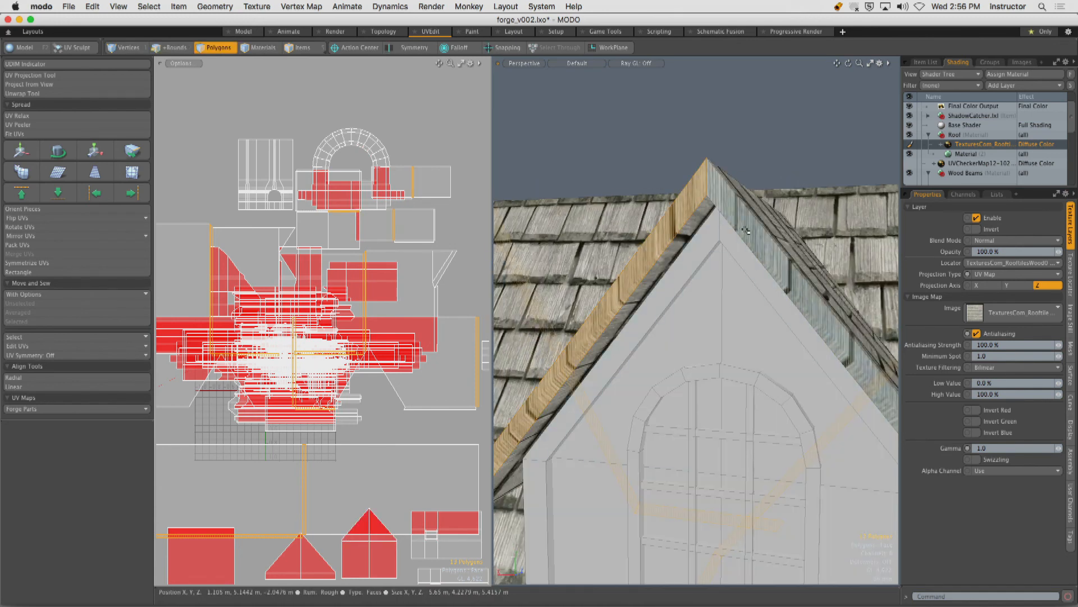
pyautogui.keyDown('shift'); pyautogui.click(749, 231); pyautogui.keyUp('shift')
pyautogui.keyDown('ctrl'); pyautogui.keyDown('alt'); pyautogui.moveTo(749, 230); pyautogui.dragTo(777, 279); pyautogui.keyUp('alt'); pyautogui.keyUp('ctrl')
pyautogui.press('m')
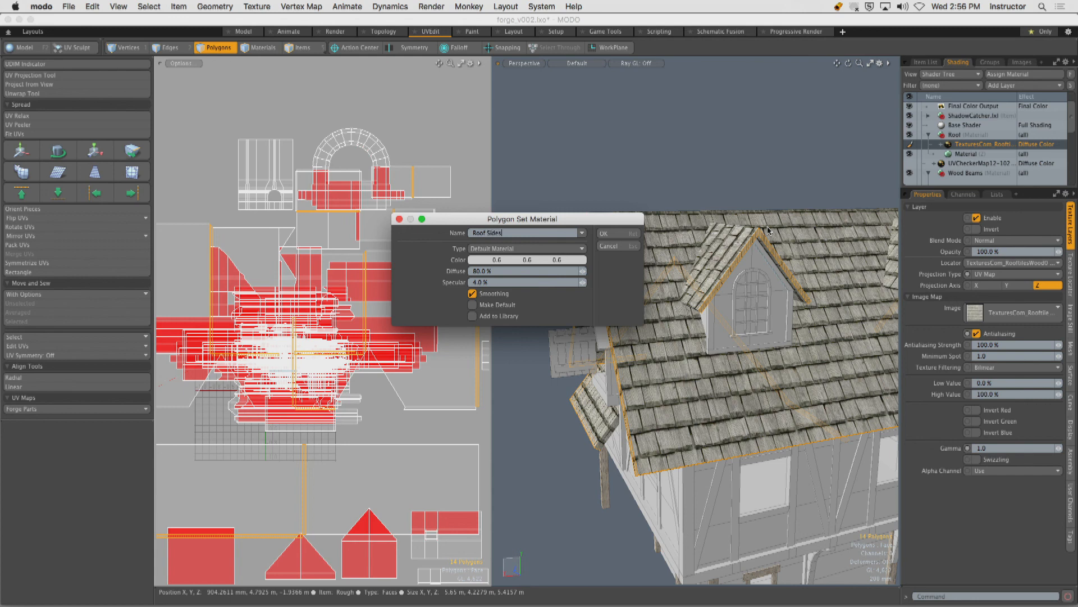
# Confirm the Roof Sides material and add TexturesCom_WoodRough0106_1_seamless_S.jpg as its image map.
pyautogui.press('Return')
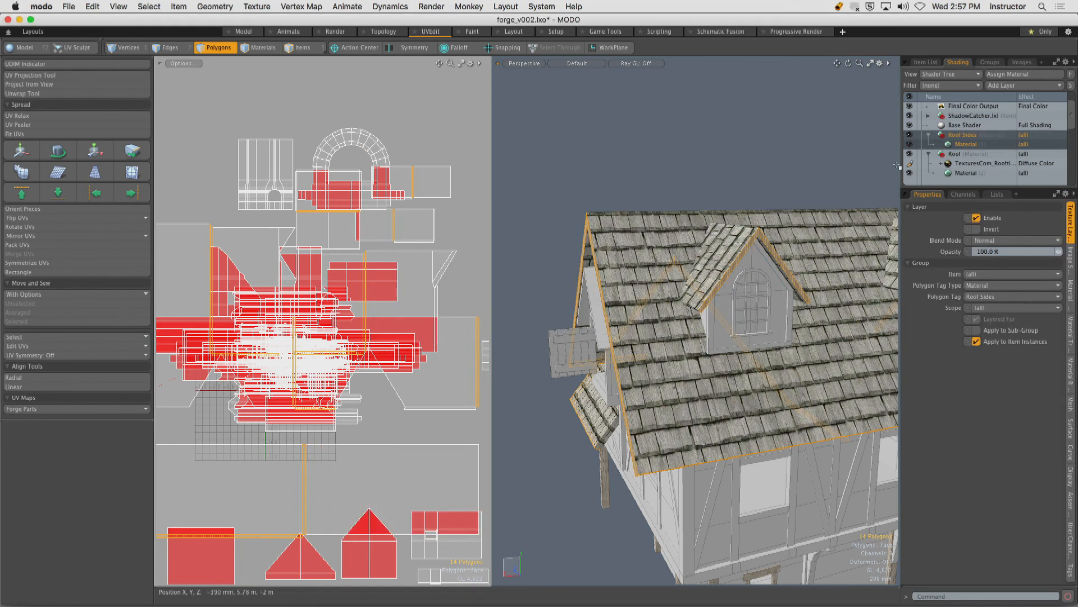
pyautogui.click(1000, 85)
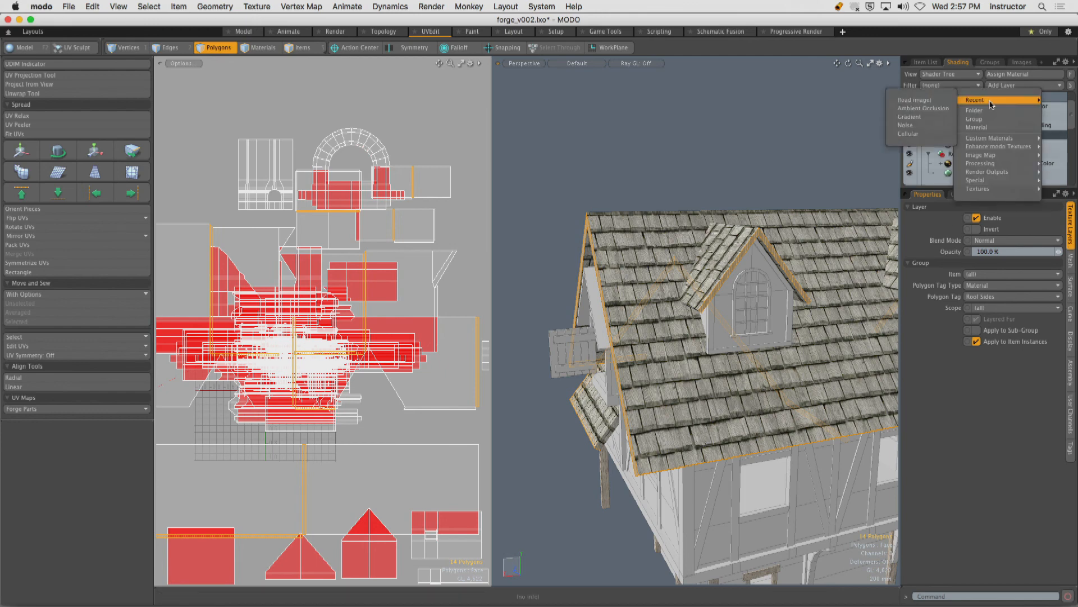
pyautogui.moveTo(980, 156)
pyautogui.click(910, 155)
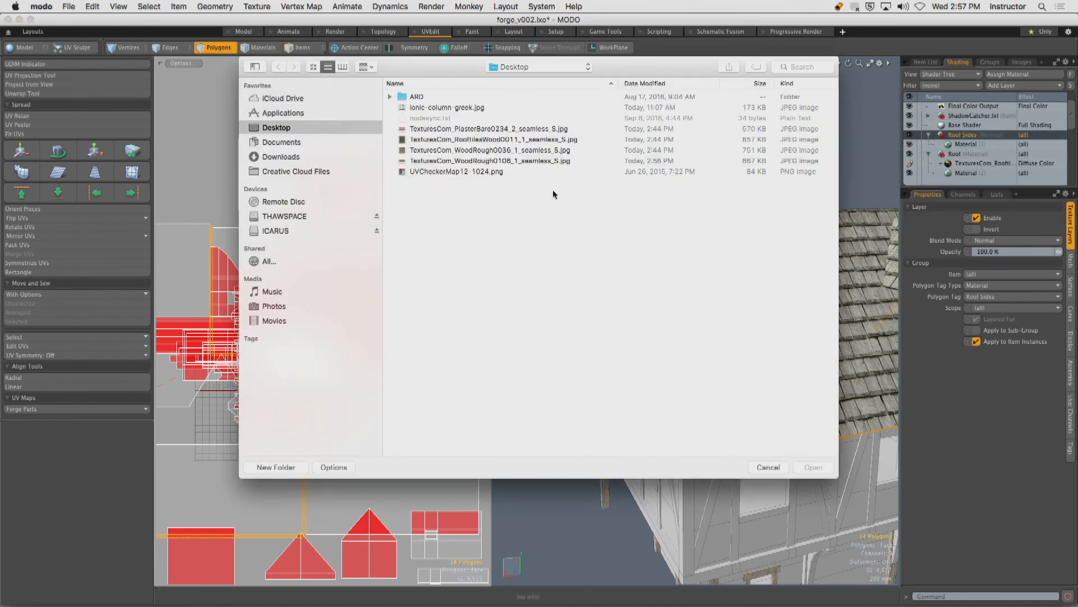
pyautogui.click(538, 161)
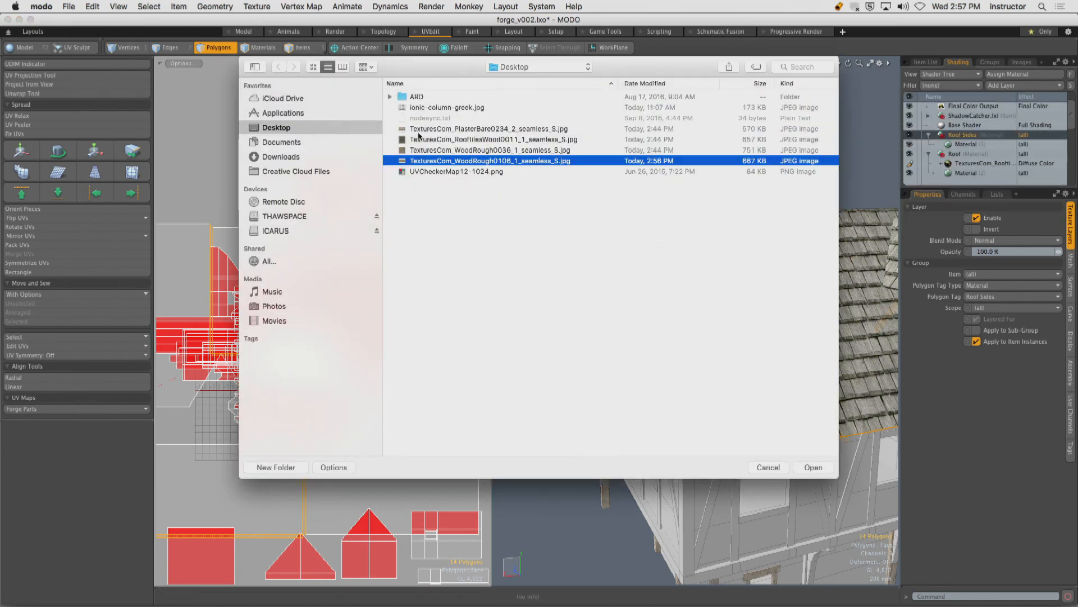
pyautogui.press('space')
pyautogui.press('space')
pyautogui.click(805, 472)
# Zoom onto the gable and select the left roof-side edge polygon.
pyautogui.click(607, 159)
pyautogui.keyDown('alt'); pyautogui.moveTo(607, 159); pyautogui.dragTo(655, 246); pyautogui.keyUp('alt')
pyautogui.click(655, 245)
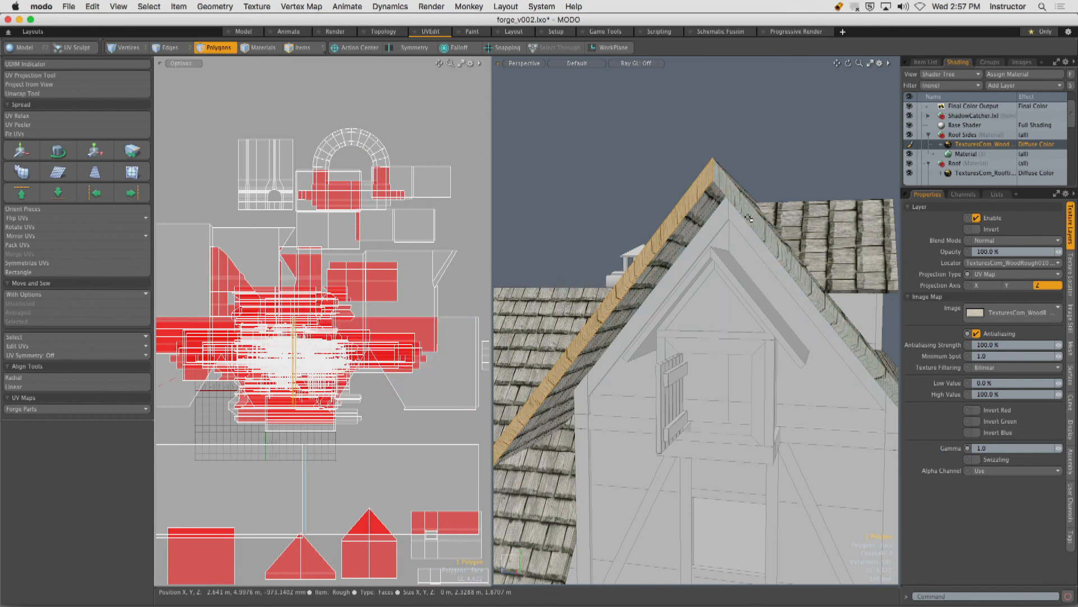
# Isolate the roof edge piece and select its two rim polygons.
pyautogui.doubleClick(763, 226)
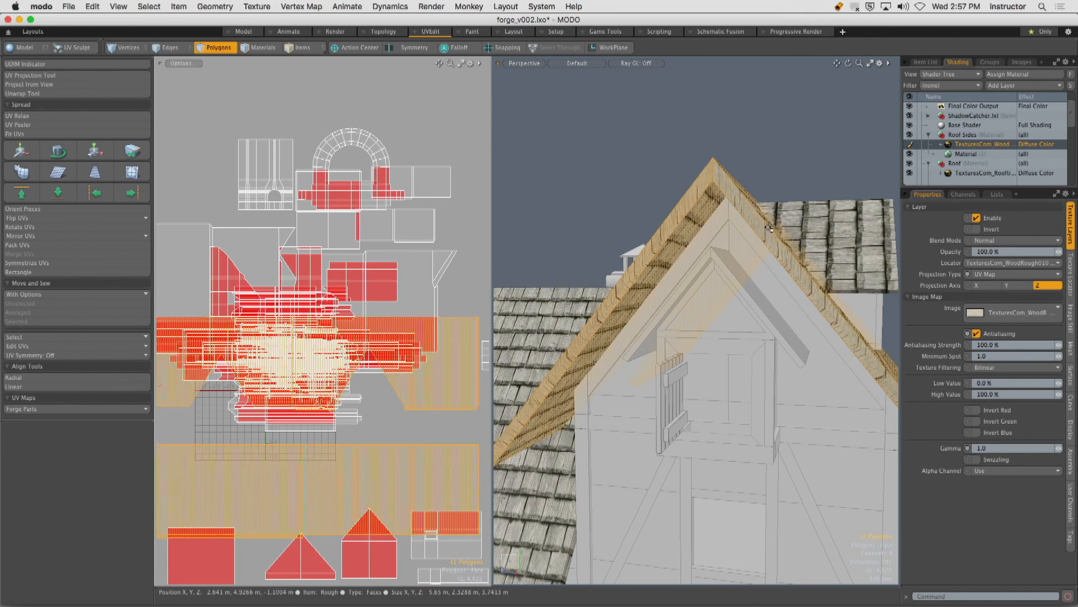
pyautogui.hotkey('shift', 'h')
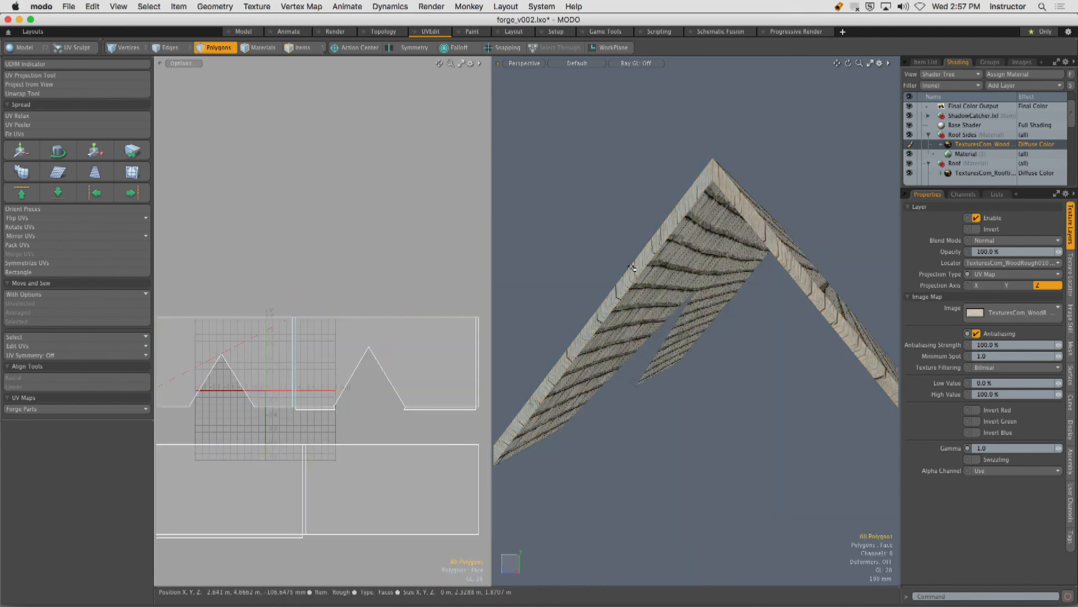
pyautogui.click(632, 267)
pyautogui.keyDown('shift'); pyautogui.click(759, 229); pyautogui.keyUp('shift')
pyautogui.keyDown('ctrl'); pyautogui.keyDown('alt'); pyautogui.moveTo(272, 407); pyautogui.dragTo(300, 355); pyautogui.keyUp('alt'); pyautogui.keyUp('ctrl')
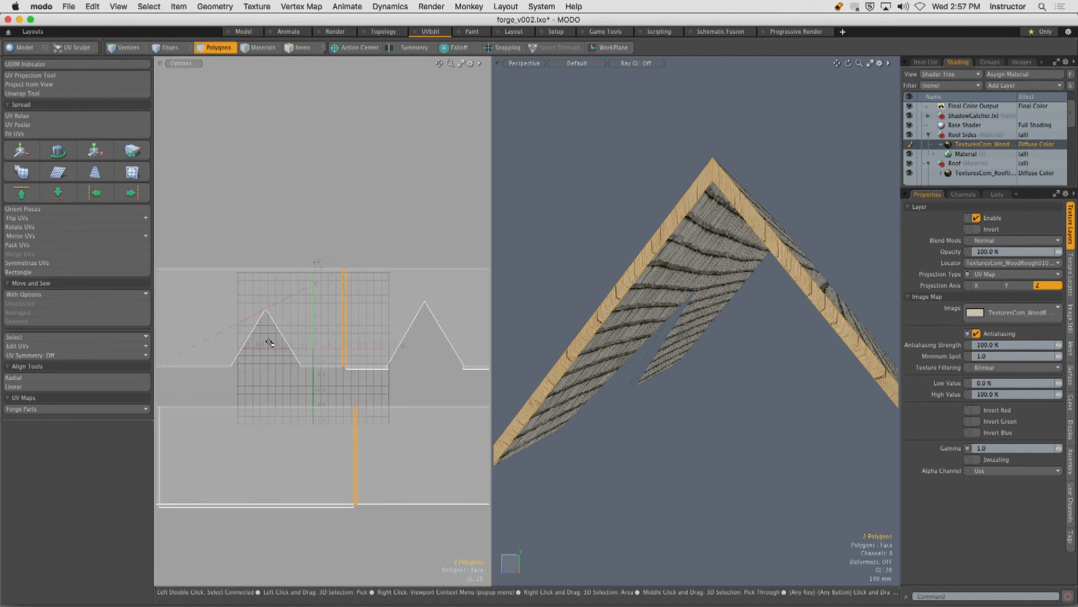
# Move the two rim UV strips and rotate each one to align the wood grain.
pyautogui.press('w')
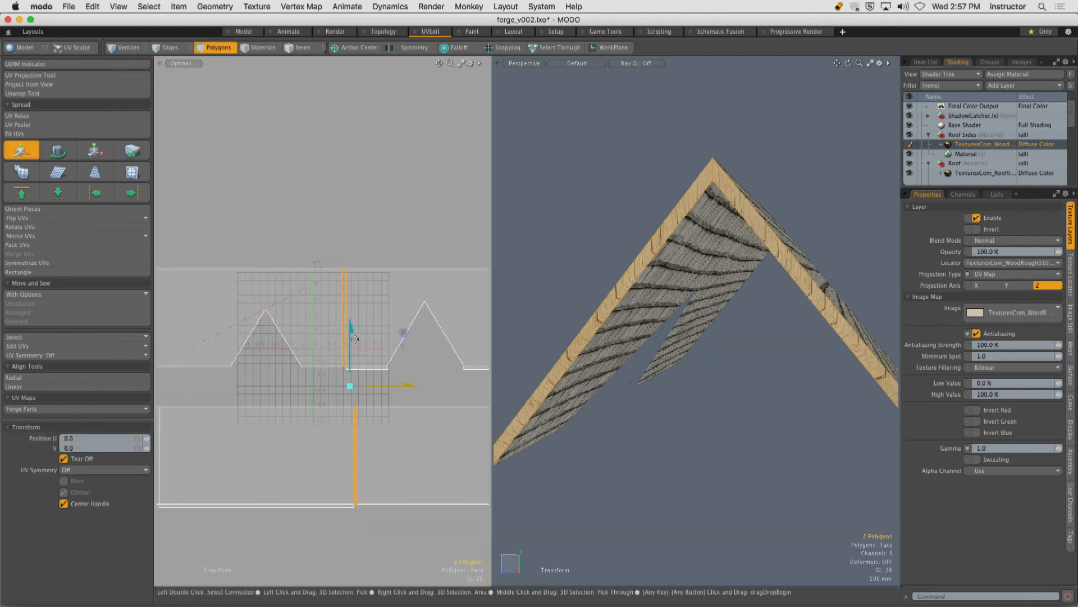
pyautogui.press('q')
pyautogui.click(411, 139)
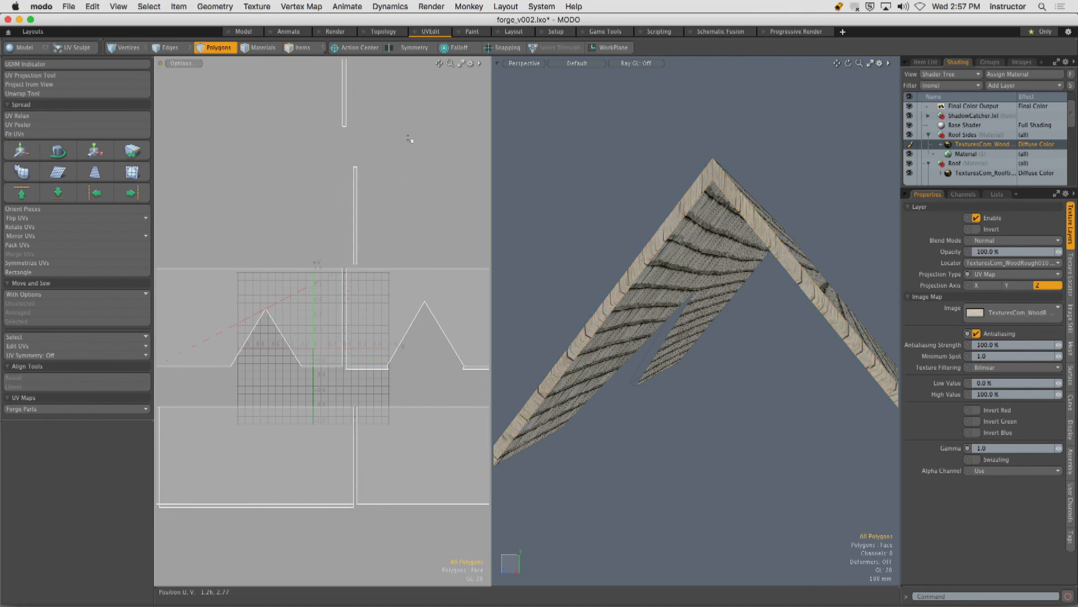
pyautogui.keyDown('alt'); pyautogui.keyDown('shift'); pyautogui.moveTo(383, 119); pyautogui.dragTo(350, 213); pyautogui.keyUp('shift'); pyautogui.keyUp('alt')
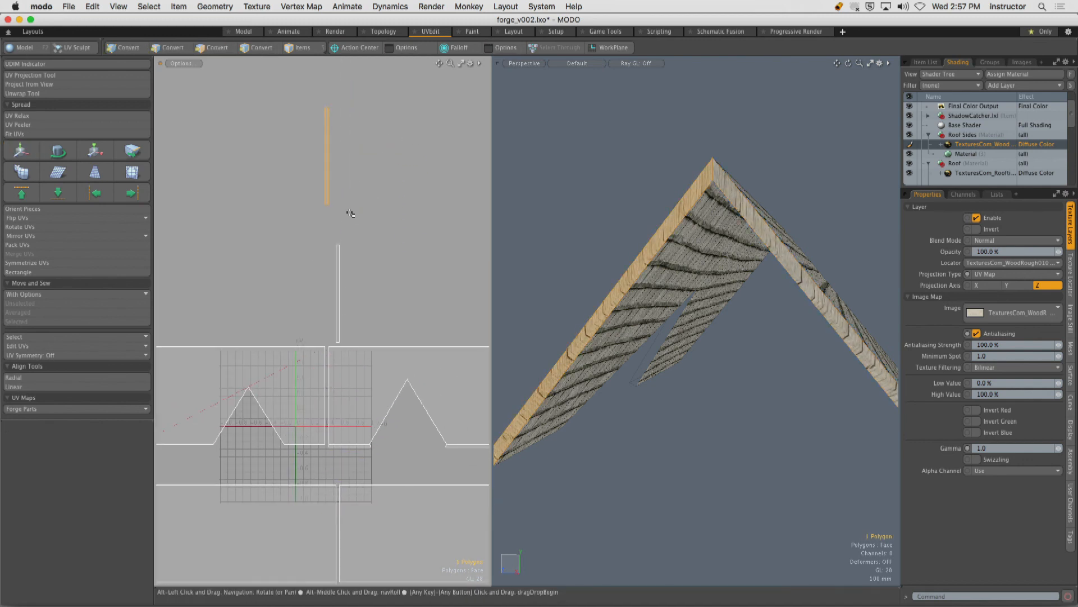
pyautogui.press('e')
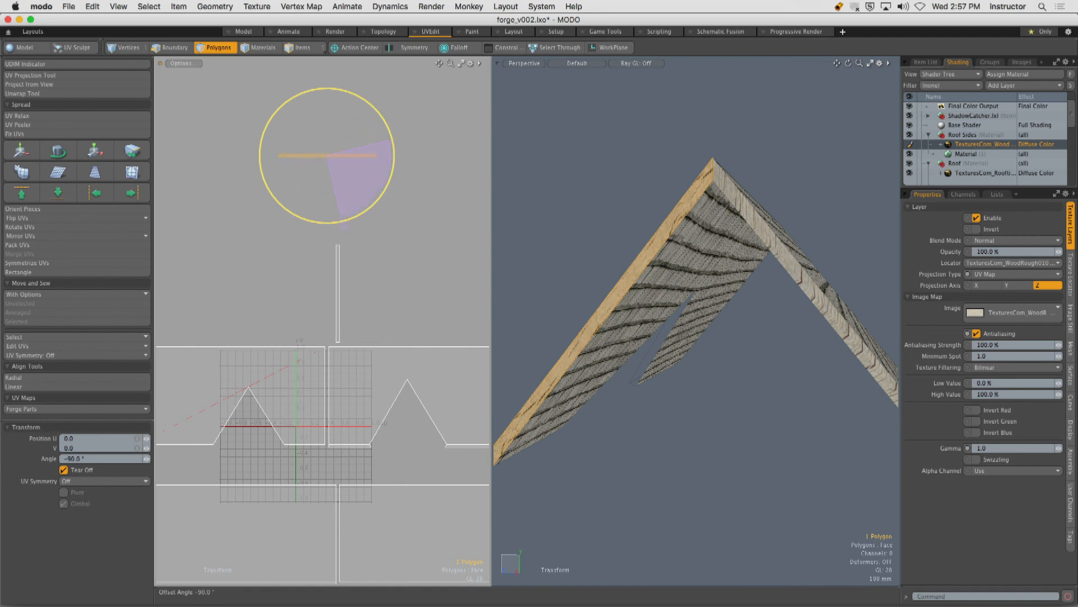
pyautogui.press('q')
pyautogui.click(344, 296)
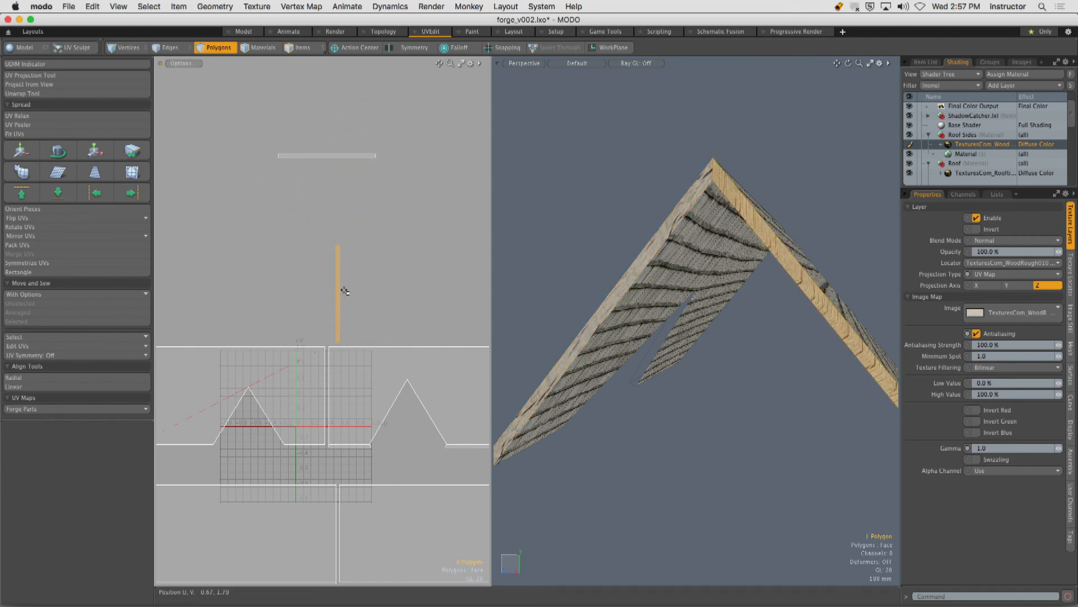
pyautogui.press('e')
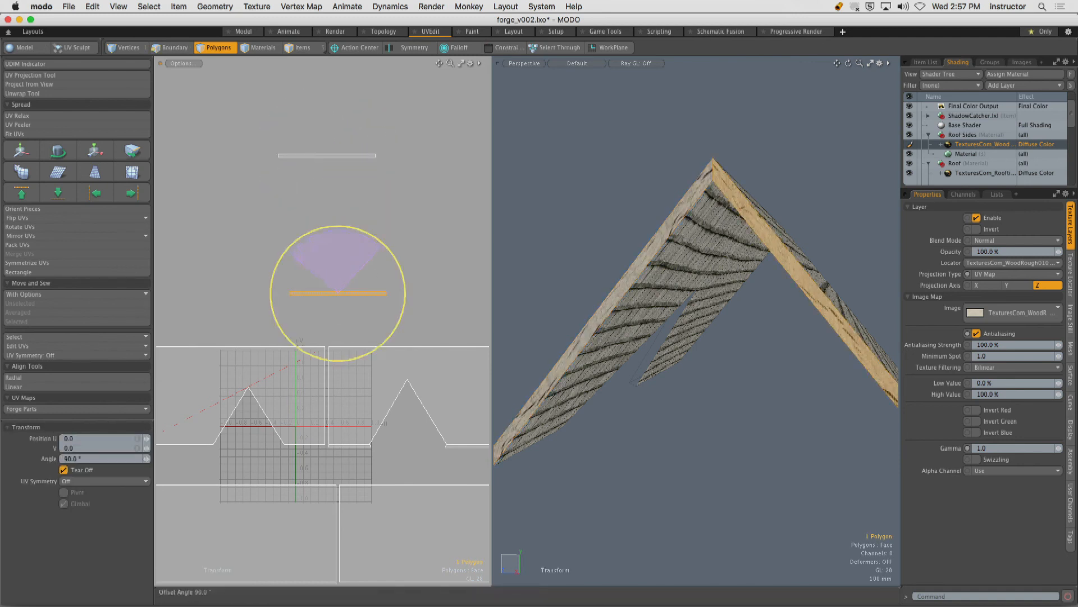
pyautogui.press('q')
pyautogui.click(361, 240)
# Select the eave polygon and try shifting and rotating its UVs by -90°, then undo it.
pyautogui.keyDown('alt'); pyautogui.moveTo(602, 234); pyautogui.dragTo(674, 264); pyautogui.keyUp('alt')
pyautogui.click(581, 329)
pyautogui.keyDown('alt'); pyautogui.moveTo(580, 329); pyautogui.dragTo(522, 291); pyautogui.keyUp('alt')
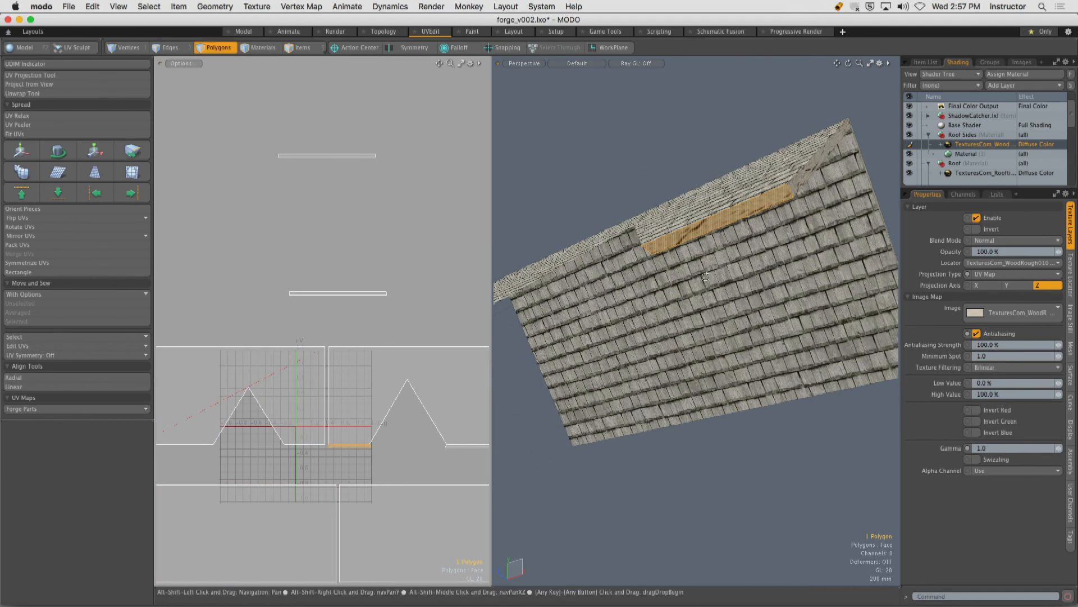
pyautogui.moveTo(705, 276)
pyautogui.keyDown('alt'); pyautogui.mouseDown()
pyautogui.moveTo(616, 263)
pyautogui.moveTo(688, 268)
pyautogui.mouseUp(); pyautogui.keyUp('alt')
pyautogui.click(578, 304)
pyautogui.keyDown('alt'); pyautogui.keyDown('shift'); pyautogui.moveTo(344, 366); pyautogui.dragTo(234, 241); pyautogui.keyUp('shift'); pyautogui.keyUp('alt')
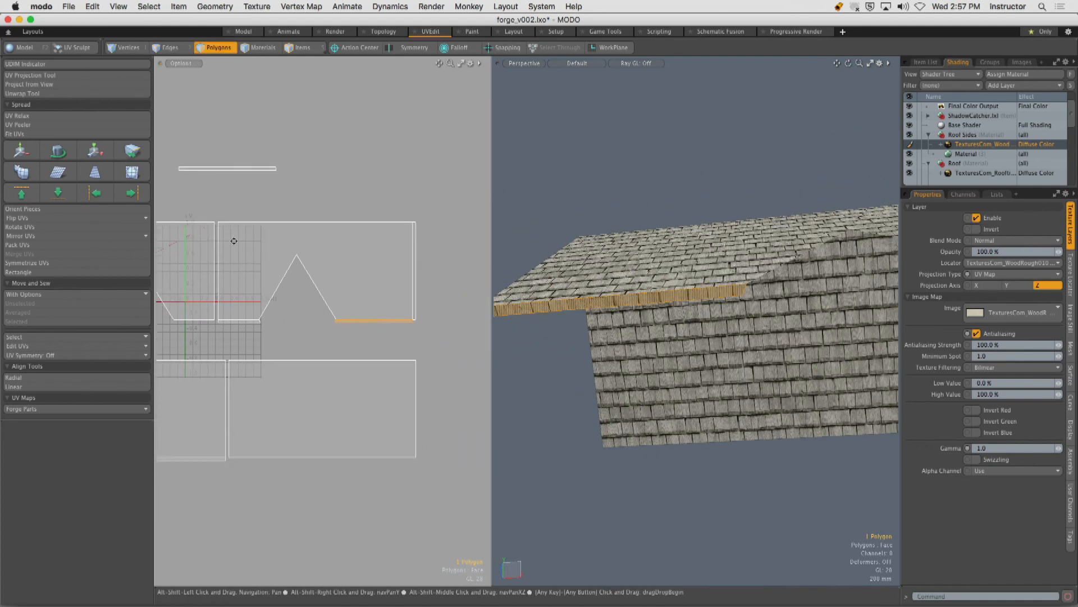
pyautogui.keyDown('alt'); pyautogui.keyDown('shift'); pyautogui.moveTo(590, 314); pyautogui.dragTo(721, 284); pyautogui.keyUp('shift'); pyautogui.keyUp('alt')
pyautogui.click(608, 337)
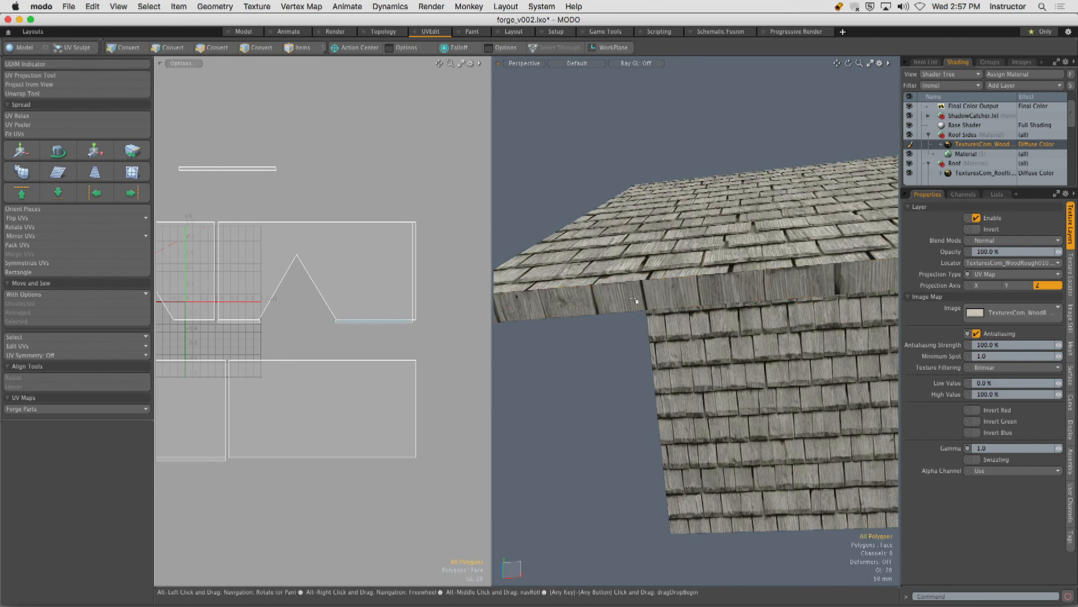
pyautogui.press('w')
pyautogui.moveTo(379, 294); pyautogui.dragTo(401, 387)
pyautogui.press('e')
pyautogui.press('super+z')
pyautogui.press('super+z')
pyautogui.press('super+z')
pyautogui.press('super+z')
pyautogui.press('super+z')
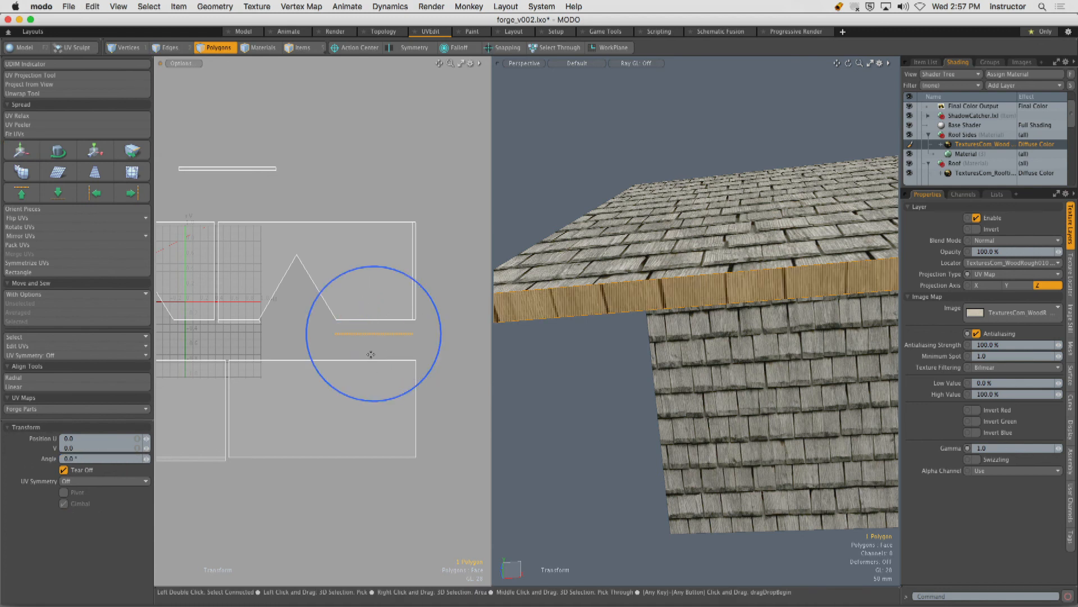
# Select the roof's front eave strip in polygon mode.
pyautogui.press('1')
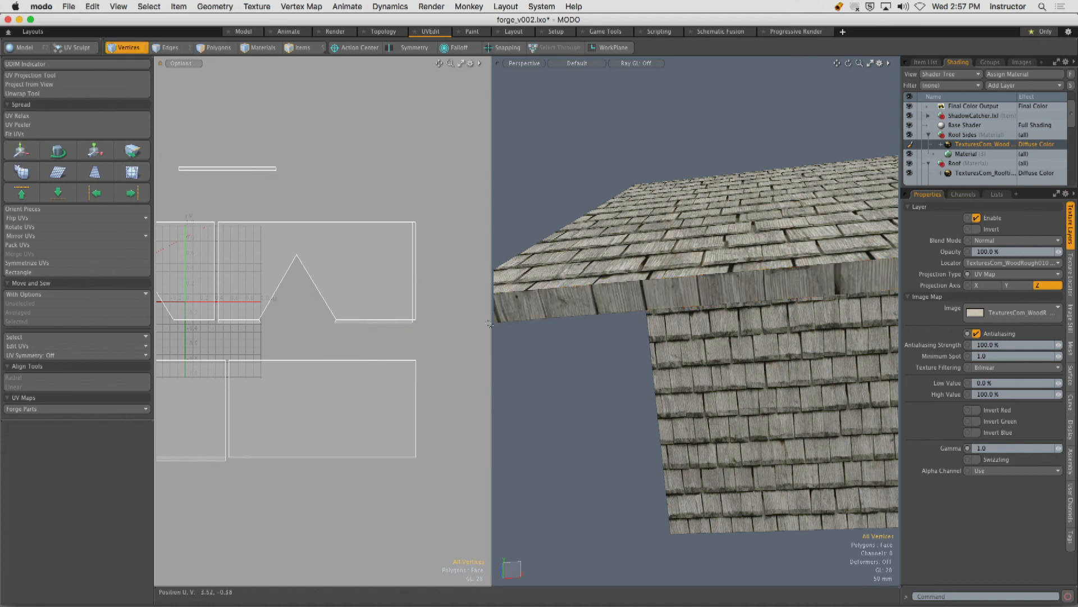
pyautogui.keyDown('ctrl'); pyautogui.keyDown('alt'); pyautogui.moveTo(820, 289); pyautogui.dragTo(654, 316); pyautogui.keyUp('alt'); pyautogui.keyUp('ctrl')
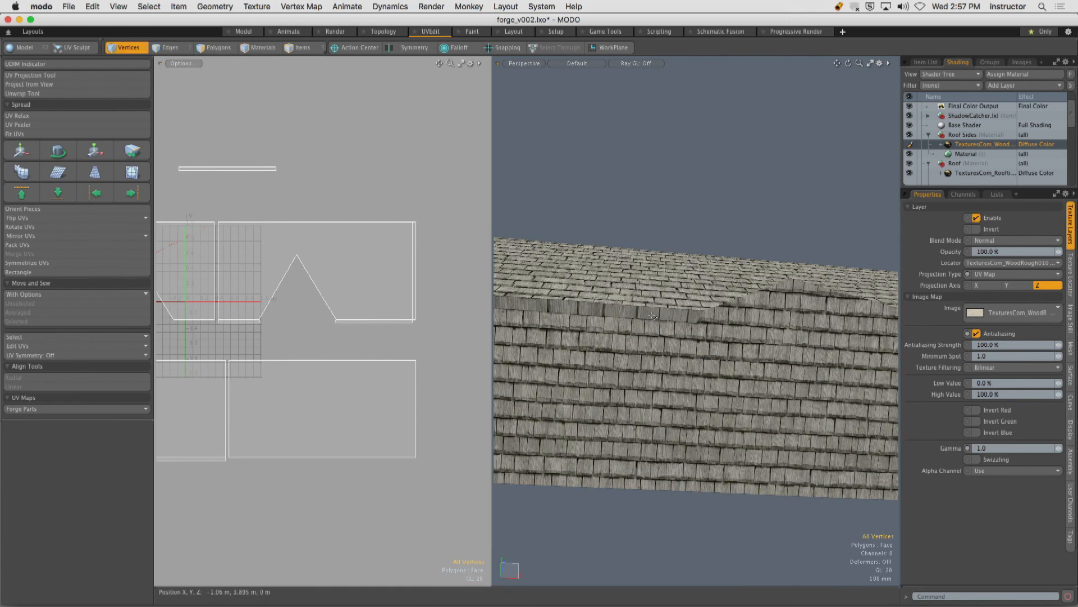
pyautogui.press('3')
pyautogui.click(654, 317)
# Assign the Roof Sides wood material to the selected eave strip.
pyautogui.press('m')
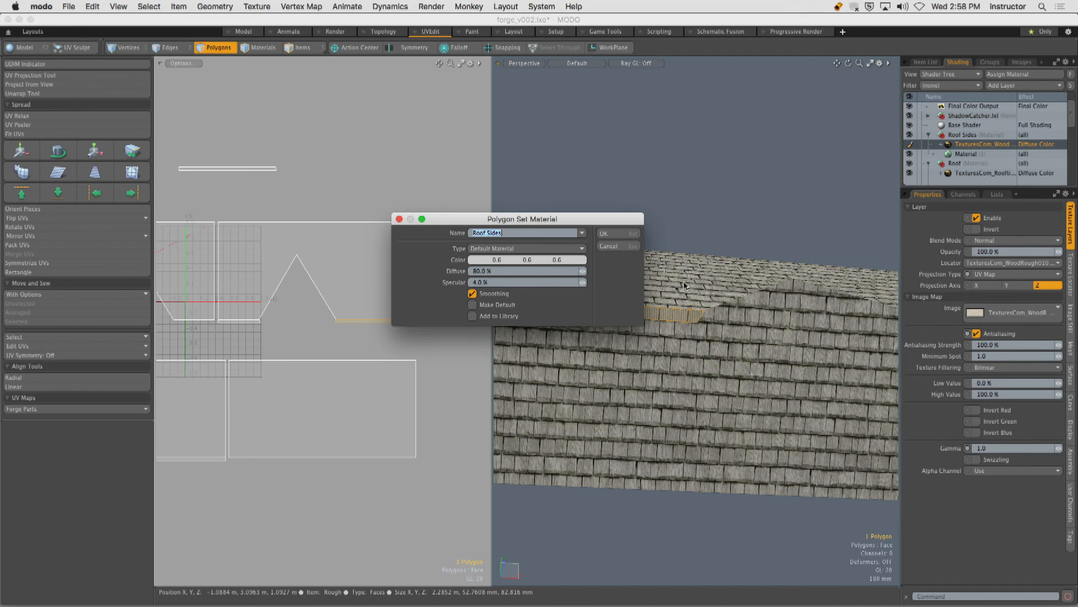
pyautogui.click(625, 234)
pyautogui.click(658, 201)
pyautogui.keyDown('alt'); pyautogui.keyDown('shift'); pyautogui.moveTo(654, 216); pyautogui.dragTo(708, 212); pyautogui.keyUp('shift'); pyautogui.keyUp('alt')
pyautogui.keyDown('alt'); pyautogui.moveTo(602, 252); pyautogui.dragTo(751, 285); pyautogui.keyUp('alt')
# Orient both eave strips' UV pieces horizontally, then unhide the whole forge.
pyautogui.click(614, 272)
pyautogui.keyDown('shift'); pyautogui.click(751, 285); pyautogui.keyUp('shift')
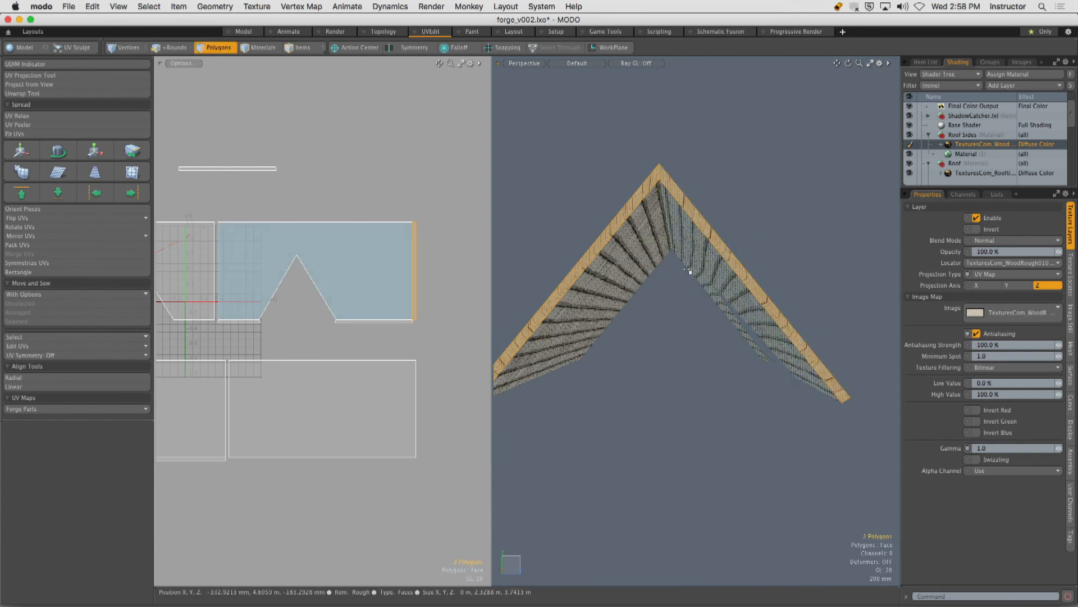
pyautogui.scroll(-2, 359, 304)
pyautogui.moveTo(354, 305)
pyautogui.keyDown('alt'); pyautogui.keyDown('shift'); pyautogui.mouseDown()
pyautogui.moveTo(423, 308)
pyautogui.moveTo(352, 314)
pyautogui.mouseUp(); pyautogui.keyUp('shift'); pyautogui.keyUp('alt')
pyautogui.scroll(-2, 387, 316)
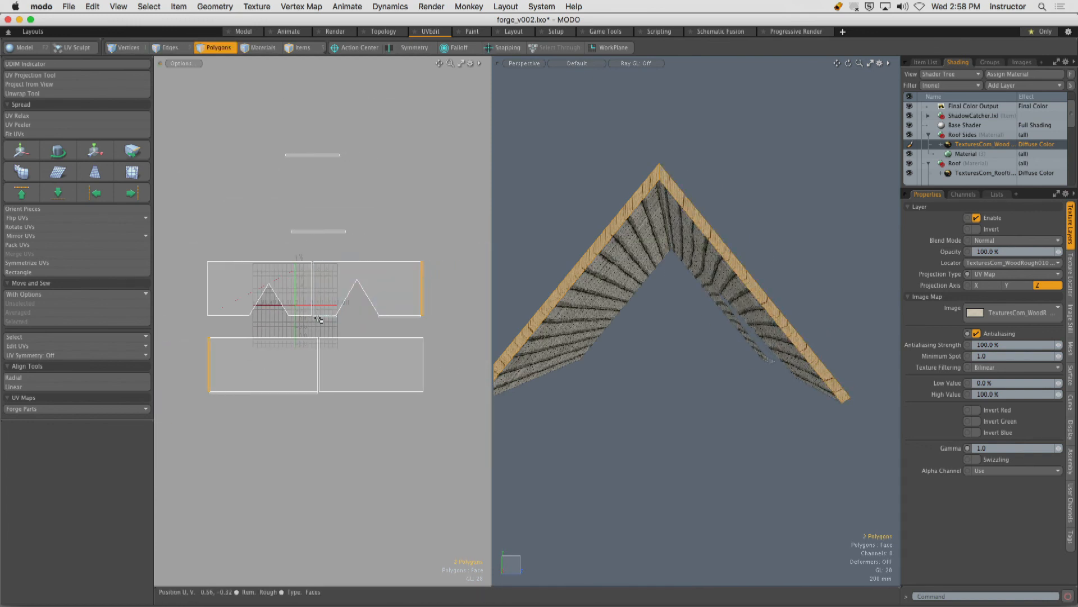
pyautogui.press('w')
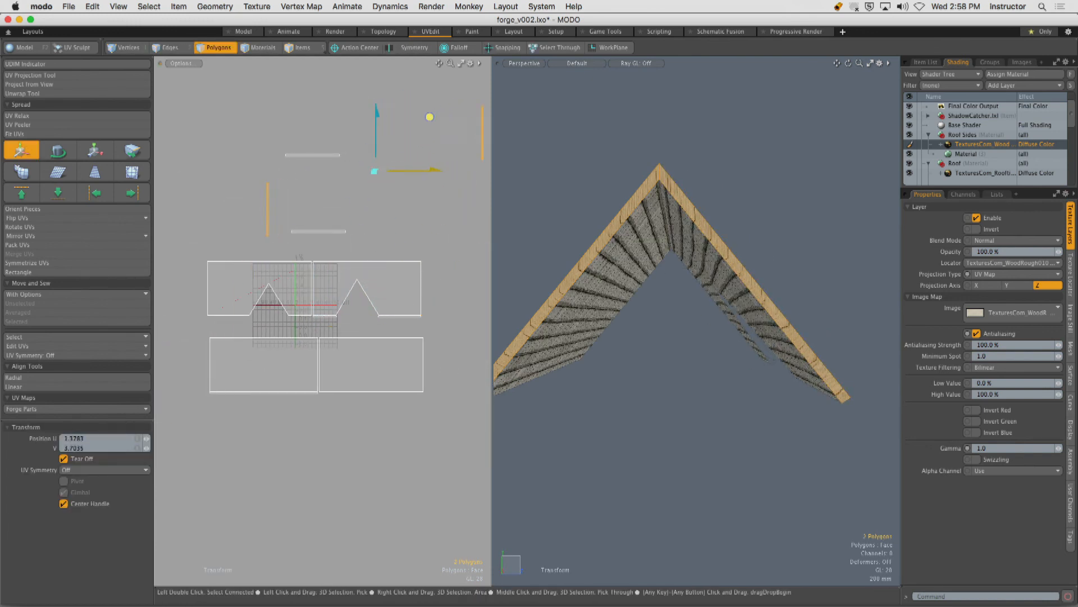
pyautogui.press('space')
pyautogui.click(55, 210)
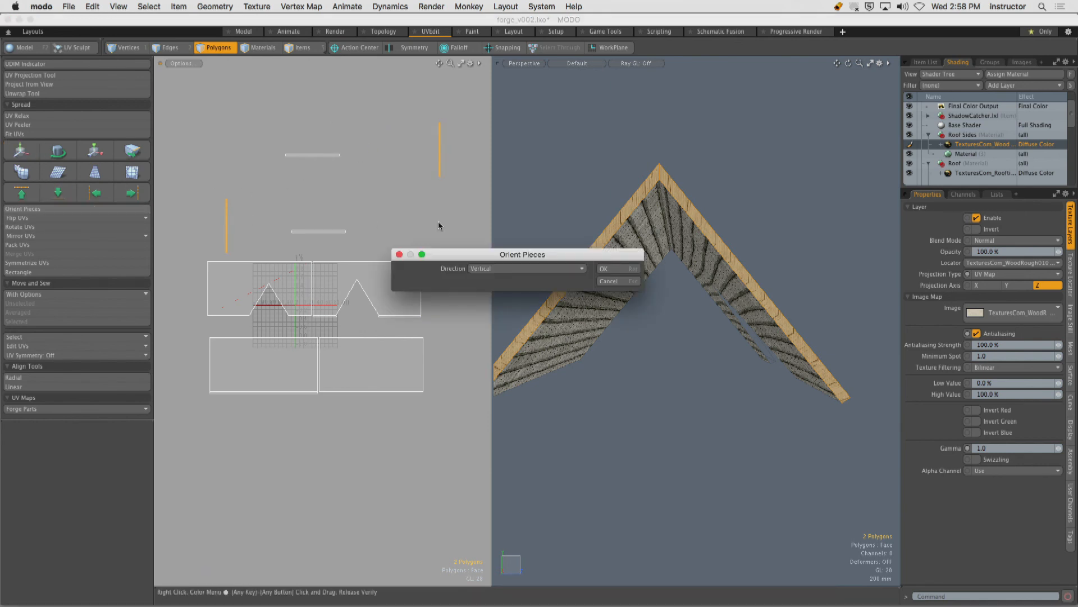
pyautogui.click(604, 269)
pyautogui.keyDown('alt'); pyautogui.moveTo(612, 200); pyautogui.dragTo(697, 174); pyautogui.keyUp('alt')
pyautogui.press('u')
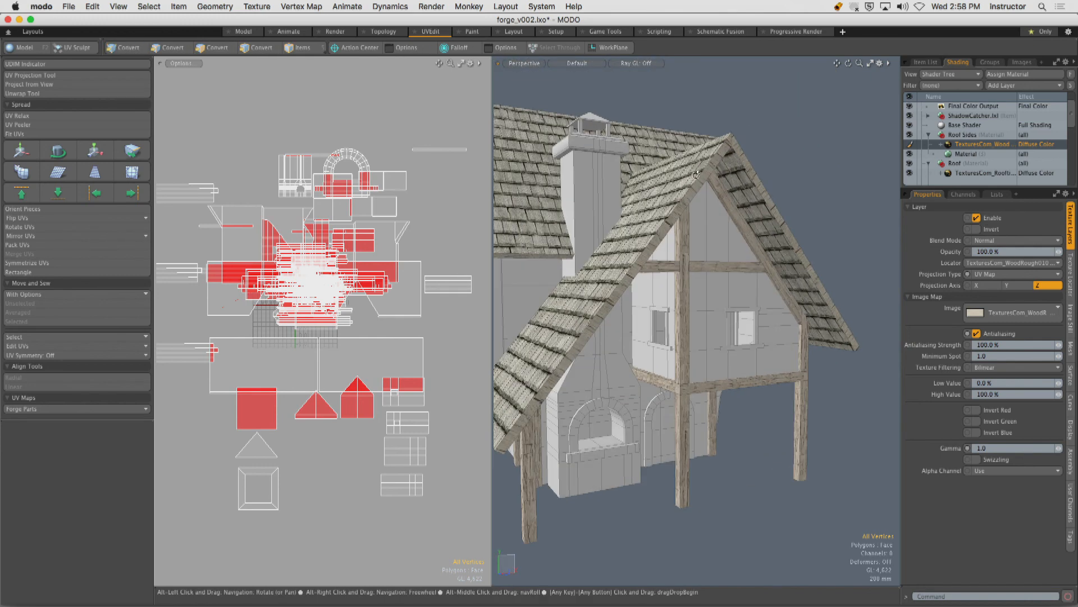
# Select the two roof-side trim polygons and orient their UV pieces horizontally.
pyautogui.press('space')
pyautogui.press('space')
pyautogui.click(721, 156)
pyautogui.keyDown('shift'); pyautogui.click(741, 155); pyautogui.keyUp('shift')
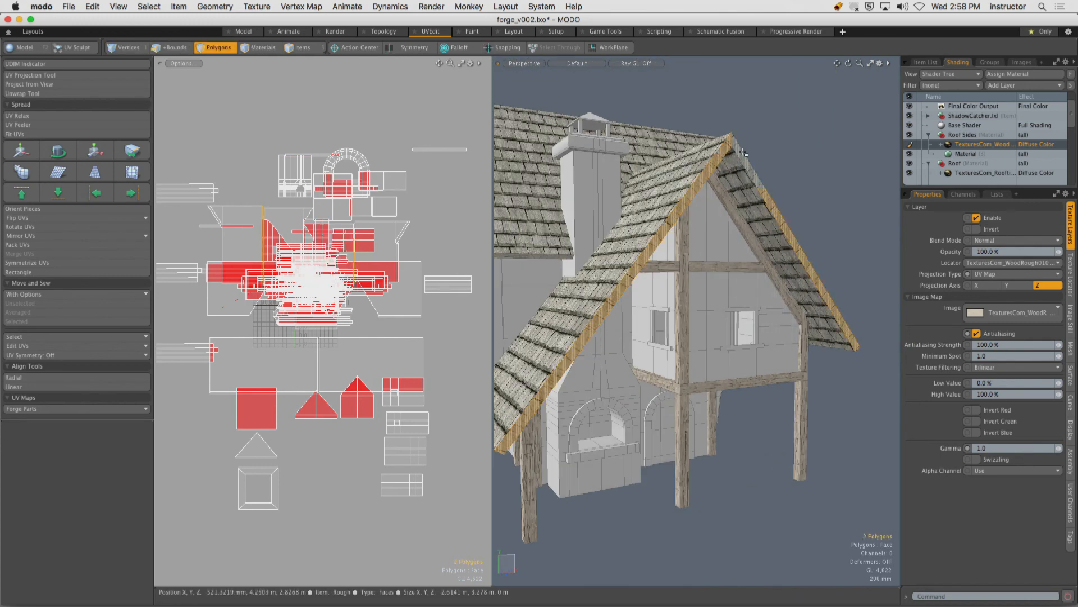
pyautogui.keyDown('alt'); pyautogui.moveTo(710, 274); pyautogui.dragTo(688, 282); pyautogui.keyUp('alt')
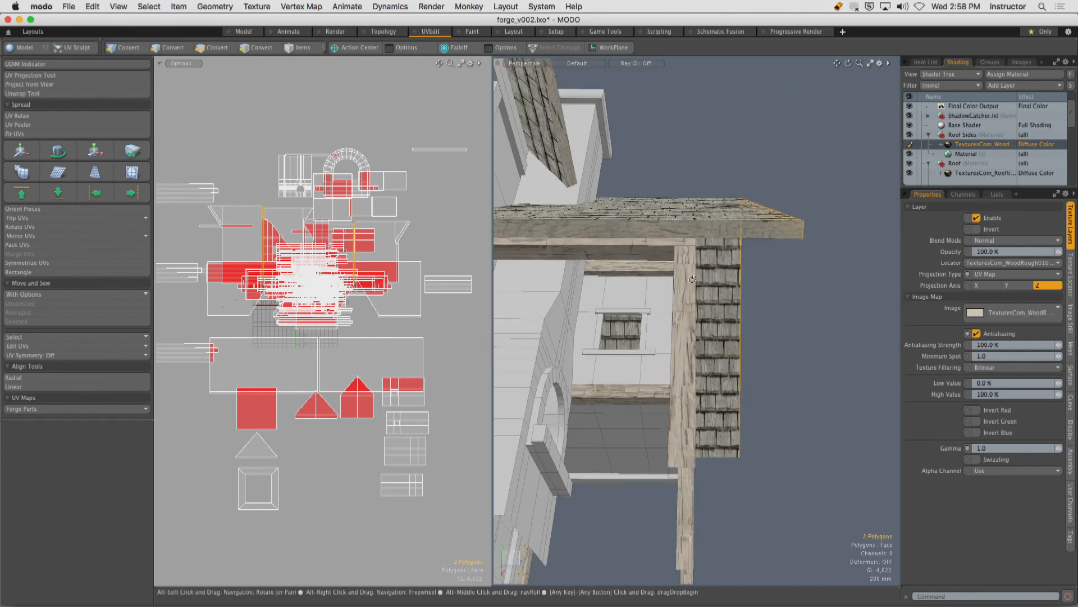
pyautogui.press('w')
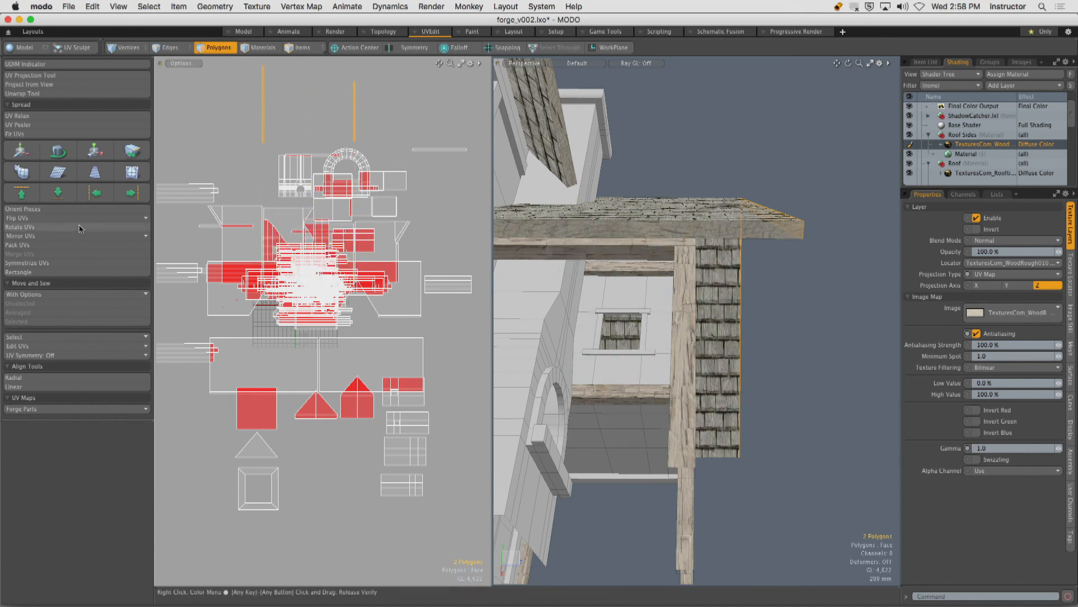
pyautogui.click(23, 209)
pyautogui.click(604, 269)
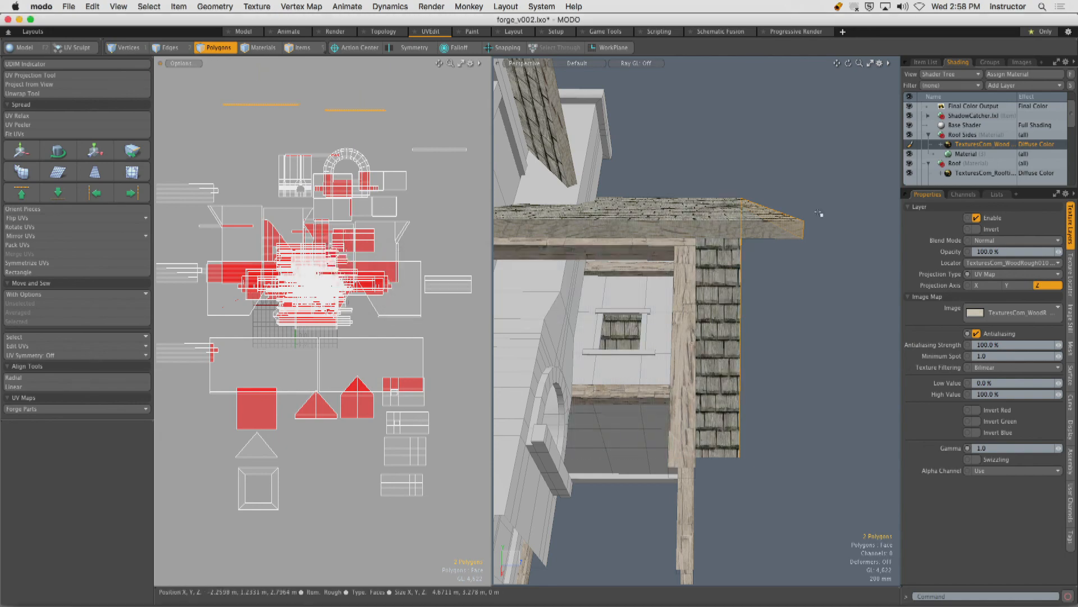
# Select the whole connected upper wall from a frontal view.
pyautogui.keyDown('alt'); pyautogui.moveTo(629, 264); pyautogui.dragTo(711, 267); pyautogui.keyUp('alt')
pyautogui.scroll(-4, 709, 264)
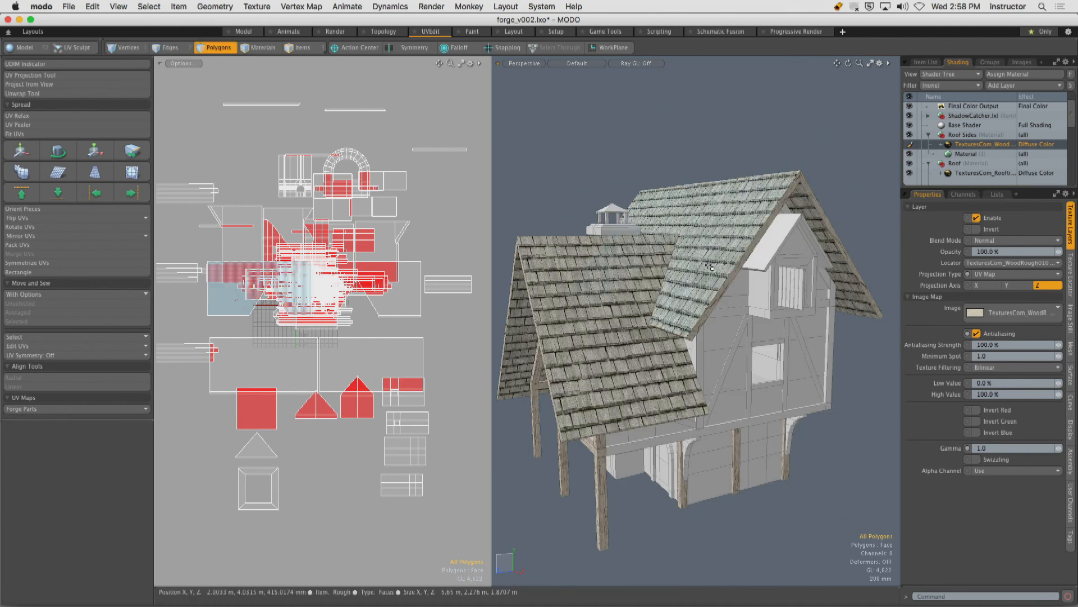
pyautogui.doubleClick(753, 340)
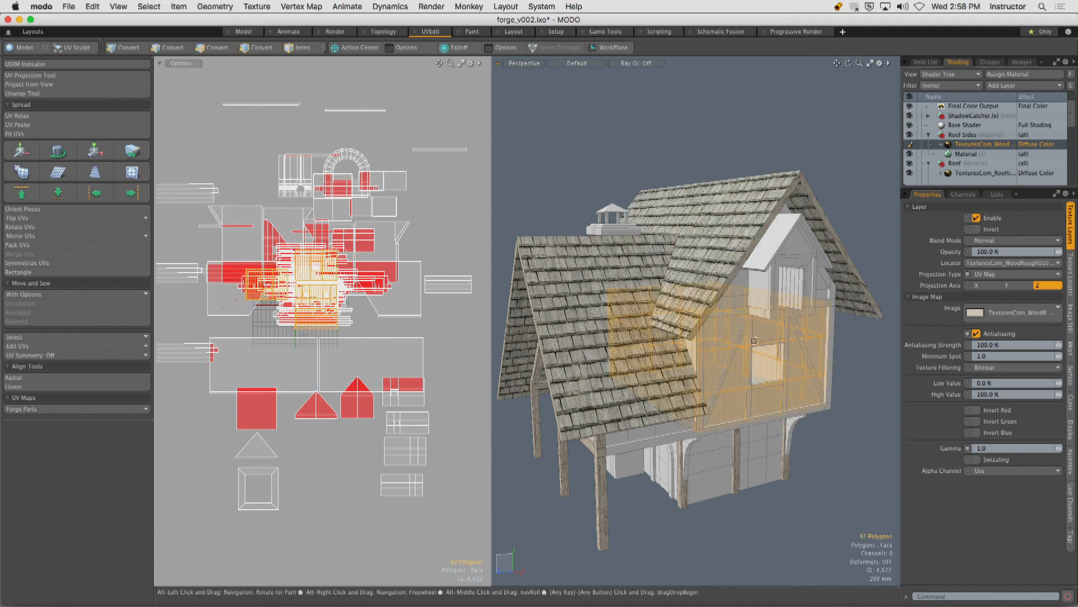
pyautogui.moveTo(753, 340)
pyautogui.keyDown('alt'); pyautogui.mouseDown()
pyautogui.moveTo(777, 346)
pyautogui.moveTo(709, 317)
pyautogui.moveTo(739, 354)
pyautogui.moveTo(741, 345)
pyautogui.mouseUp(); pyautogui.keyUp('alt')
# Create a Plaster material on the upper walls with the PlasterBare0234 image map.
pyautogui.write('m')
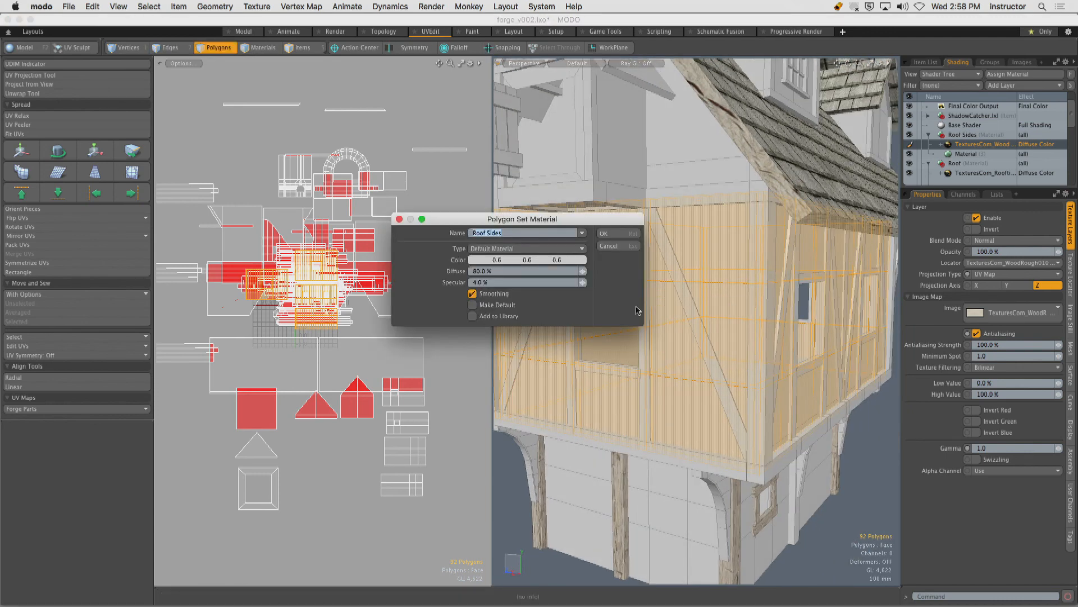
pyautogui.write('Plaster')
pyautogui.click(622, 232)
pyautogui.click(966, 144)
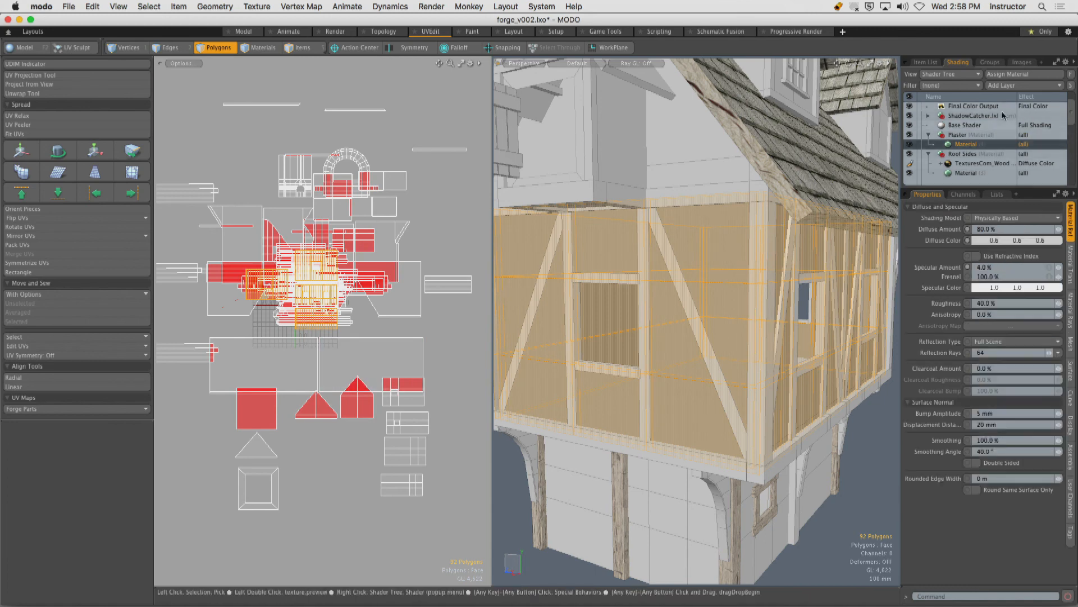
pyautogui.click(1017, 85)
pyautogui.moveTo(984, 157)
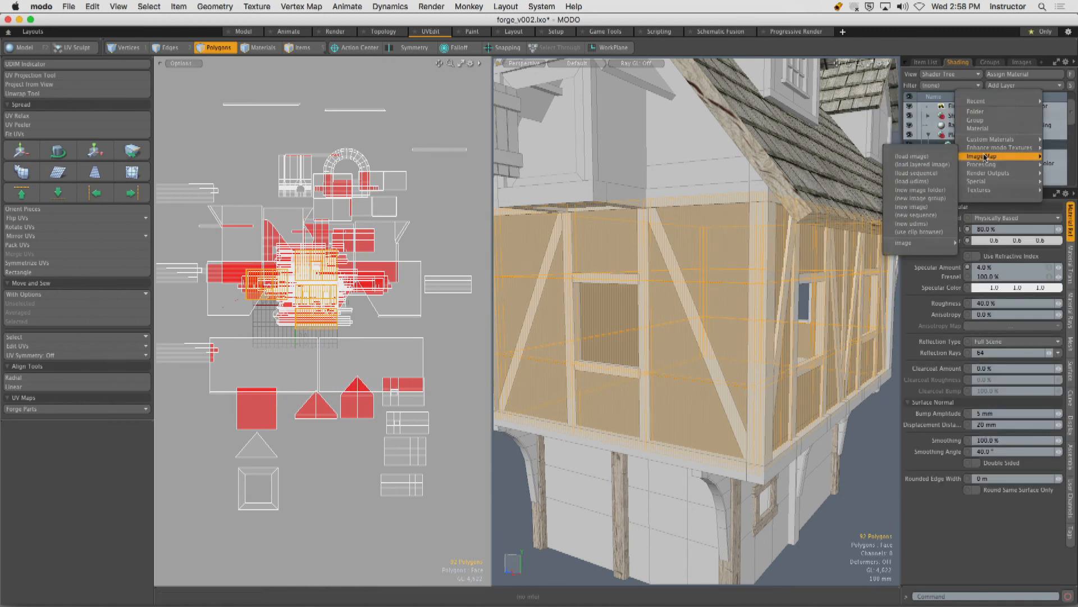
pyautogui.click(916, 157)
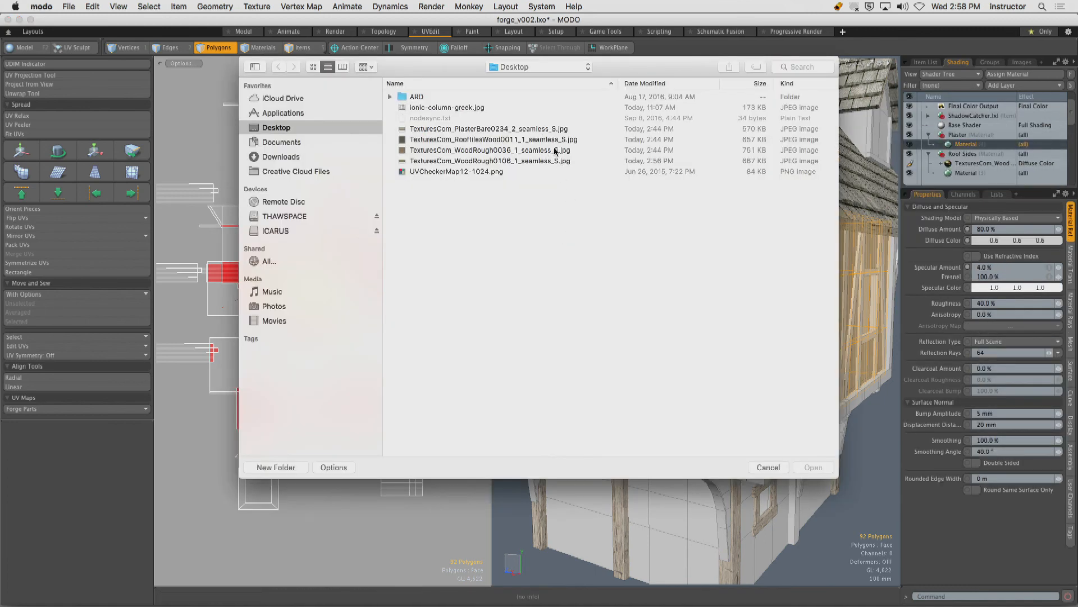
pyautogui.click(544, 130)
pyautogui.click(812, 467)
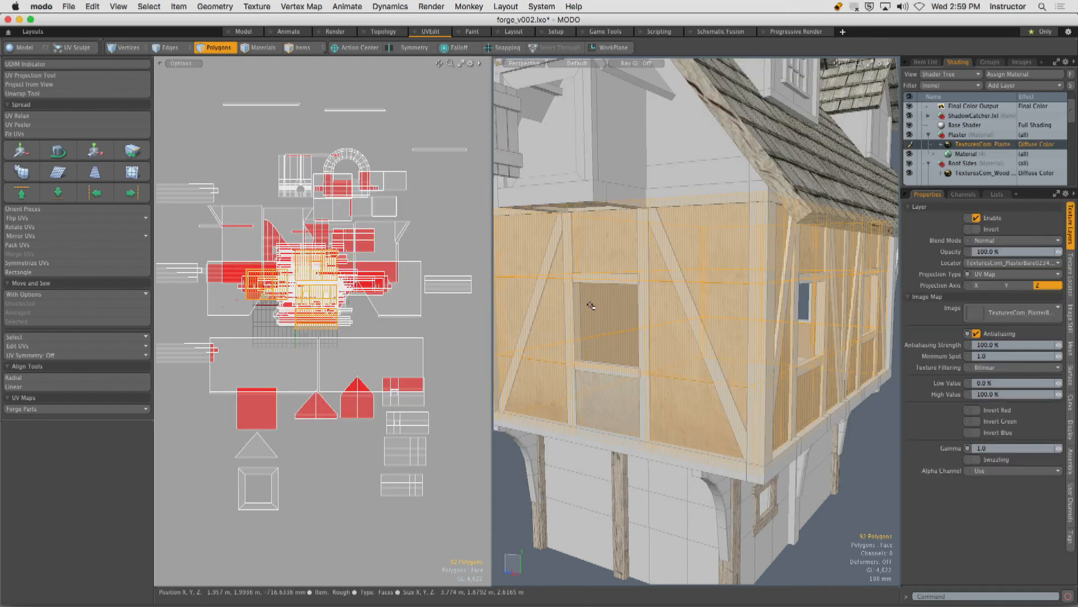
# Show the plaster texture's locator settings and preview the image.
pyautogui.scroll(5, 689, 318)
pyautogui.keyDown('alt'); pyautogui.moveTo(689, 318); pyautogui.dragTo(785, 296); pyautogui.keyUp('alt')
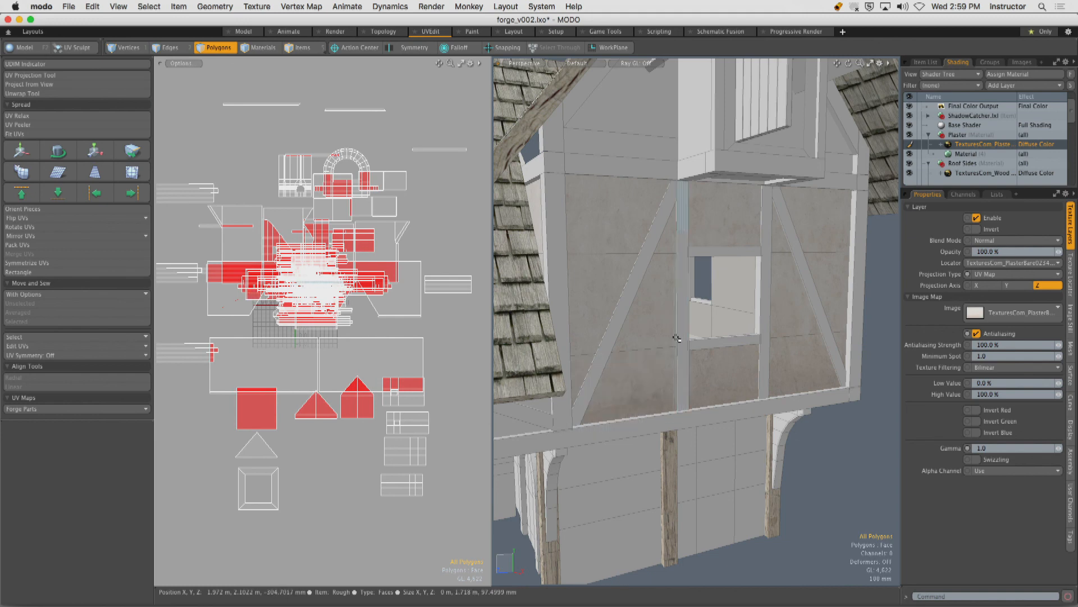
pyautogui.keyDown('alt'); pyautogui.keyDown('shift'); pyautogui.moveTo(642, 320); pyautogui.dragTo(674, 320); pyautogui.keyUp('shift'); pyautogui.keyUp('alt')
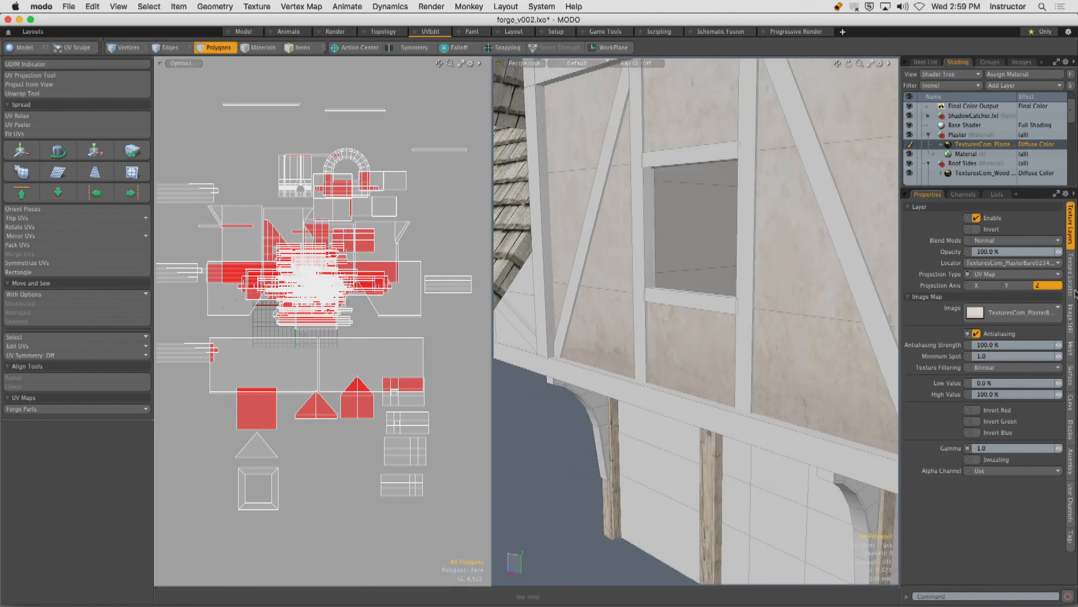
pyautogui.click(1071, 292)
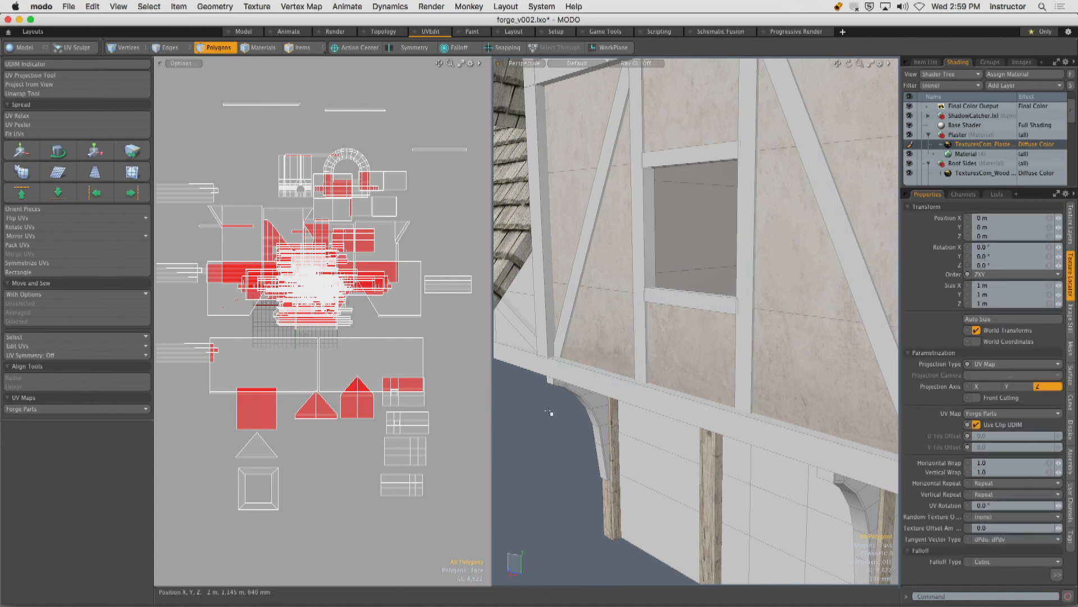
pyautogui.doubleClick(950, 145)
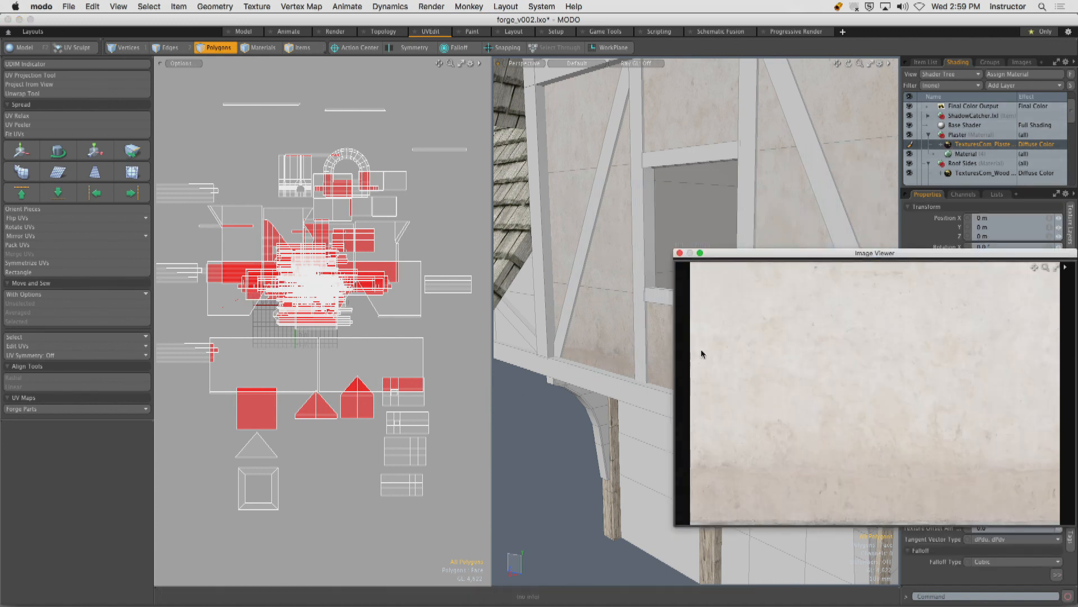
# Close the plaster image preview and hide everything except the connected upper walls.
pyautogui.moveTo(735, 253); pyautogui.dragTo(253, 104)
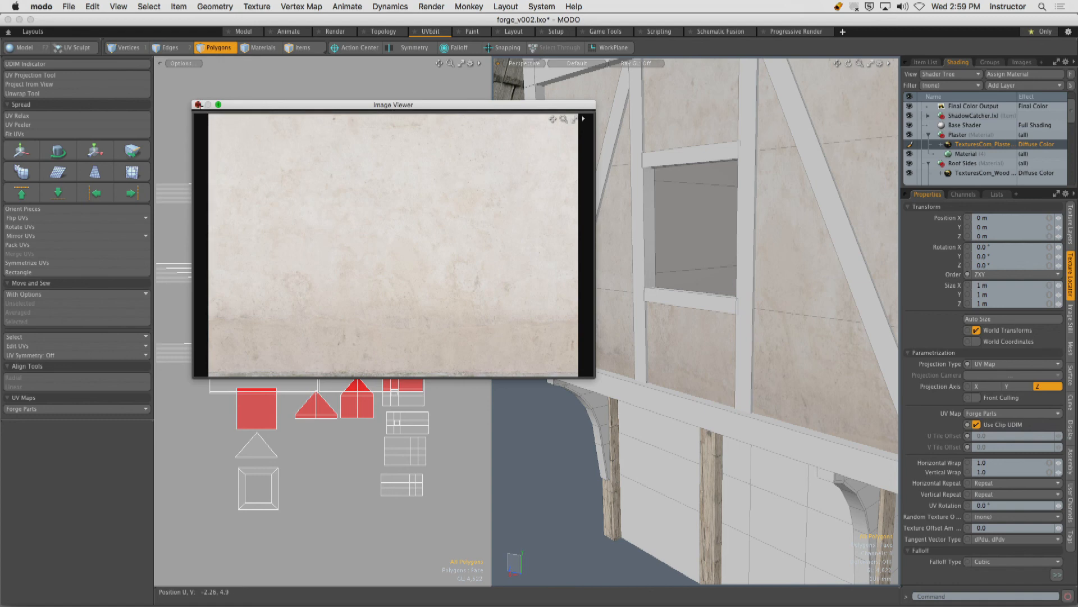
pyautogui.click(198, 105)
pyautogui.keyDown('ctrl'); pyautogui.keyDown('alt'); pyautogui.moveTo(762, 266); pyautogui.dragTo(769, 312); pyautogui.keyUp('alt'); pyautogui.keyUp('ctrl')
pyautogui.doubleClick(782, 315)
pyautogui.hotkey('shift', 'h')
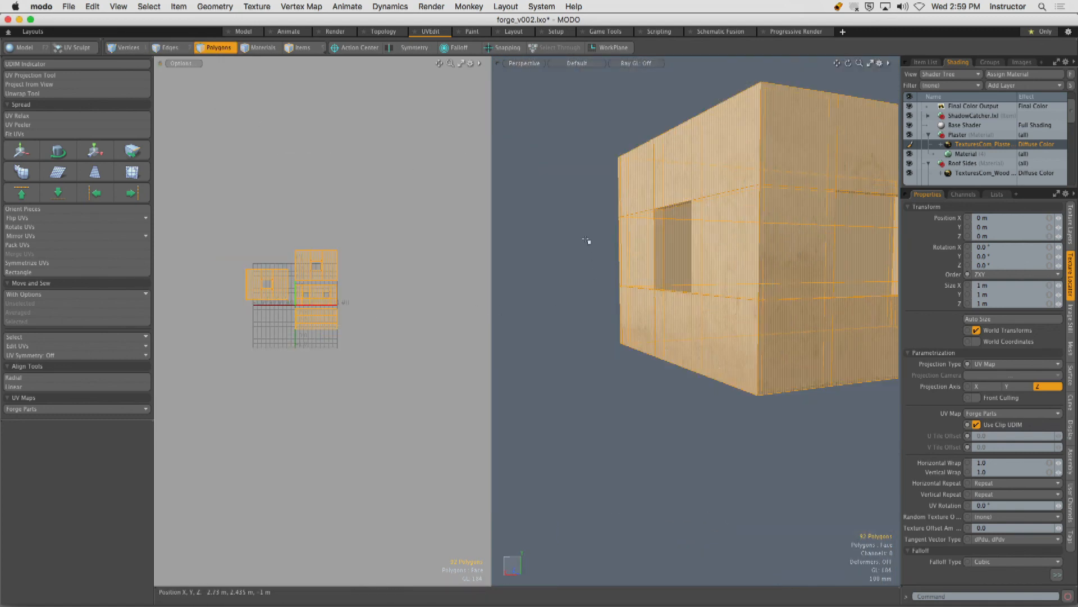
# Check the plaster walls in an F8 render preview, then close it.
pyautogui.click(589, 241)
pyautogui.keyDown('alt'); pyautogui.keyDown('shift'); pyautogui.moveTo(702, 289); pyautogui.dragTo(619, 284); pyautogui.keyUp('shift'); pyautogui.keyUp('alt')
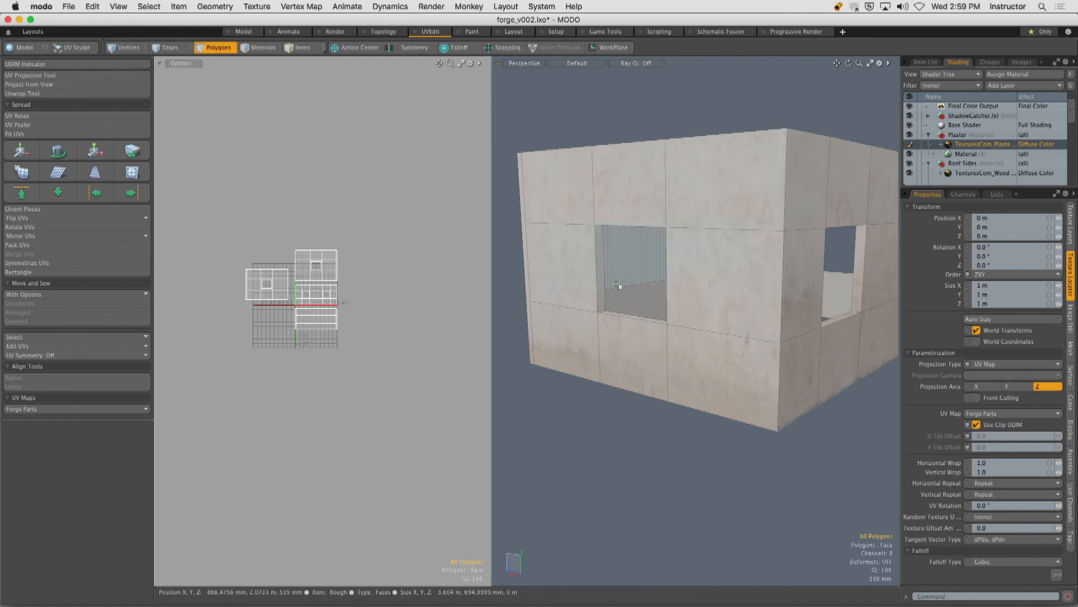
pyautogui.press('F8')
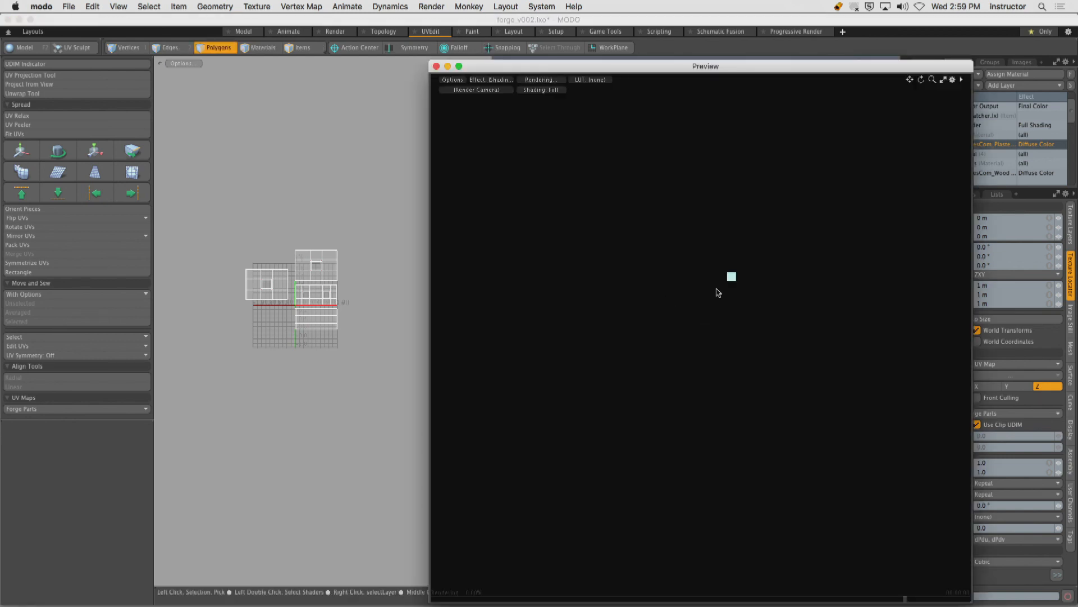
pyautogui.keyDown('ctrl'); pyautogui.keyDown('alt'); pyautogui.moveTo(606, 341); pyautogui.dragTo(691, 343); pyautogui.keyUp('alt'); pyautogui.keyUp('ctrl')
pyautogui.keyDown('alt'); pyautogui.moveTo(562, 359); pyautogui.dragTo(641, 340); pyautogui.keyUp('alt')
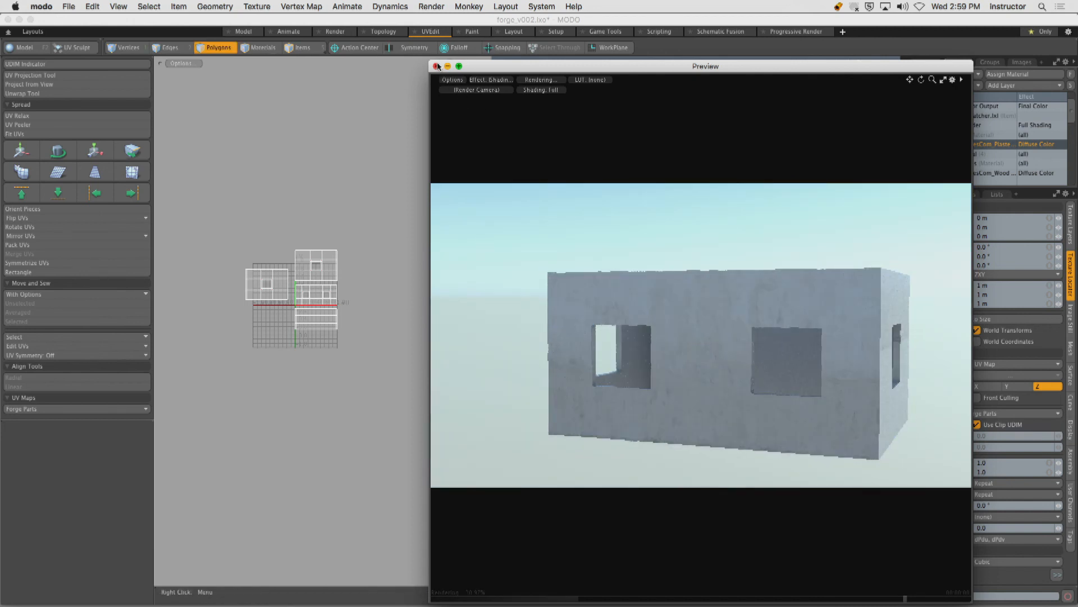
pyautogui.click(436, 67)
# Set the plaster image's colorspace to (none) and select a lower-left wall polygon.
pyautogui.keyDown('alt'); pyautogui.moveTo(638, 193); pyautogui.dragTo(717, 270); pyautogui.keyUp('alt')
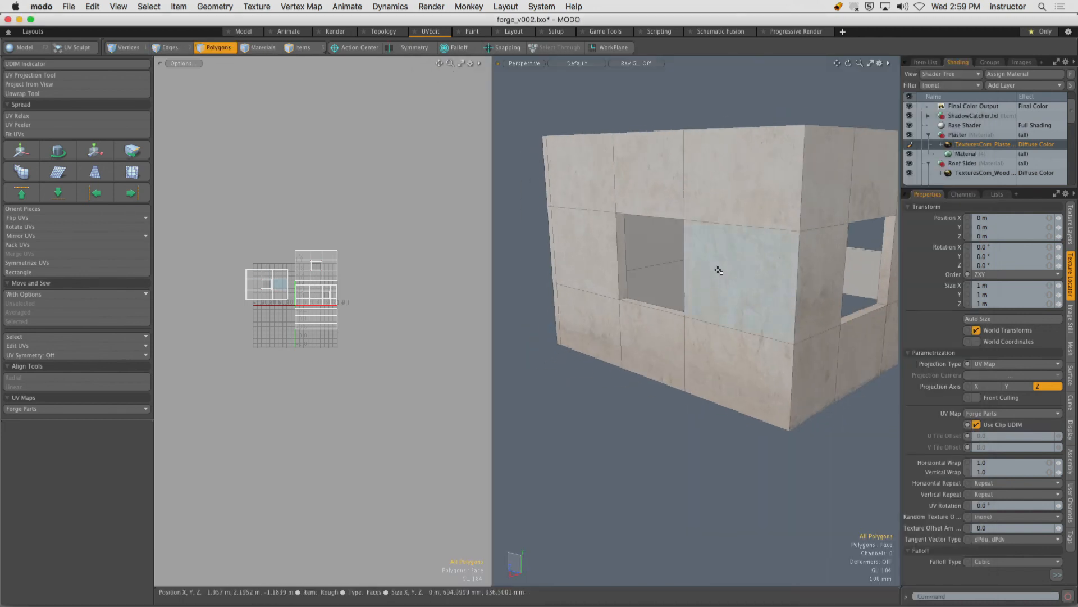
pyautogui.keyDown('alt'); pyautogui.moveTo(739, 176); pyautogui.dragTo(696, 179); pyautogui.keyUp('alt')
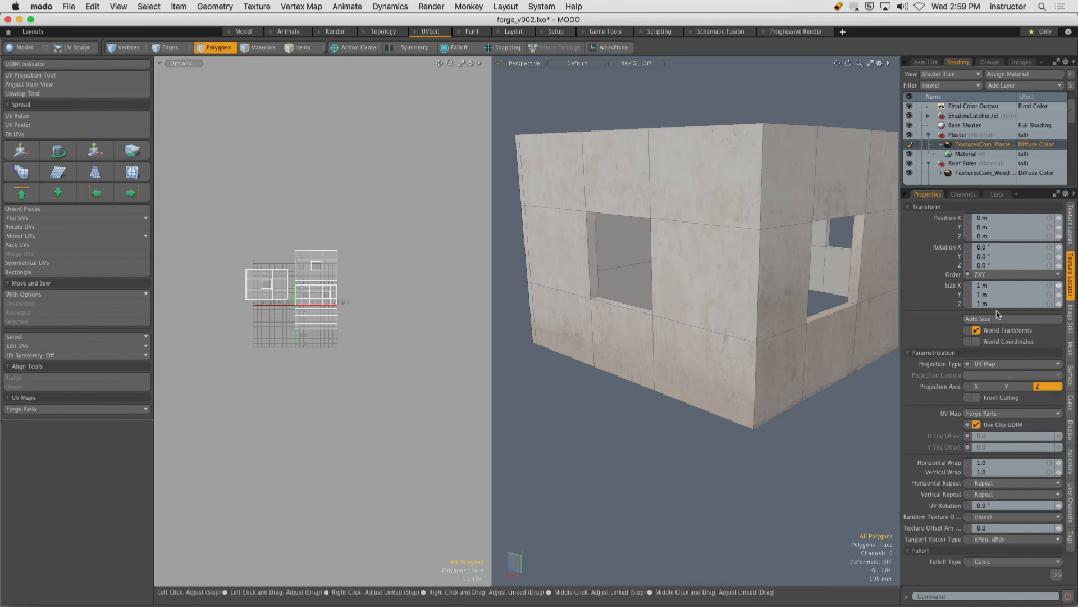
pyautogui.click(1069, 328)
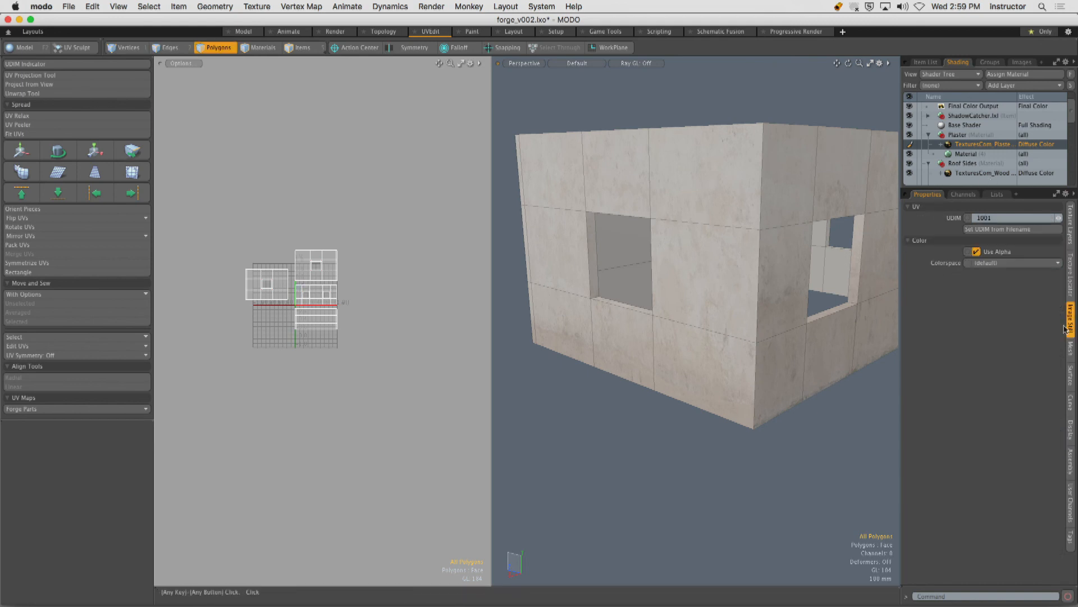
pyautogui.click(1022, 263)
pyautogui.click(1017, 255)
pyautogui.keyDown('alt'); pyautogui.moveTo(646, 237); pyautogui.dragTo(643, 315); pyautogui.keyUp('alt')
pyautogui.click(631, 328)
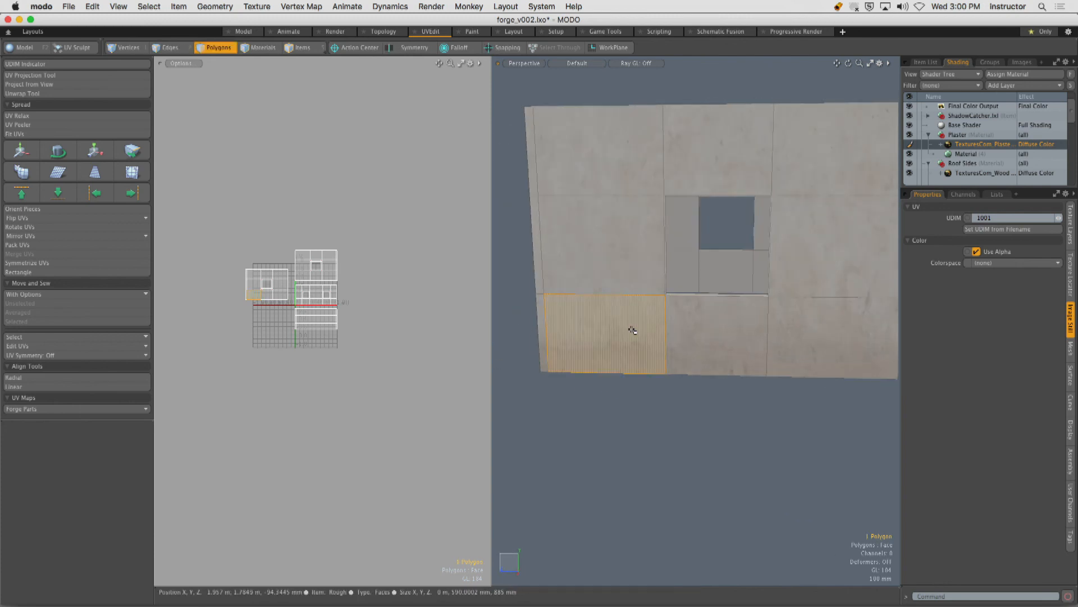
# Select the front wall's whole UV island and open 3D Viewport Properties.
pyautogui.keyDown('ctrl'); pyautogui.keyDown('alt'); pyautogui.moveTo(254, 285); pyautogui.dragTo(332, 281); pyautogui.keyUp('alt'); pyautogui.keyUp('ctrl')
pyautogui.doubleClick(332, 281)
pyautogui.keyDown('alt'); pyautogui.moveTo(597, 317); pyautogui.dragTo(643, 340); pyautogui.keyUp('alt')
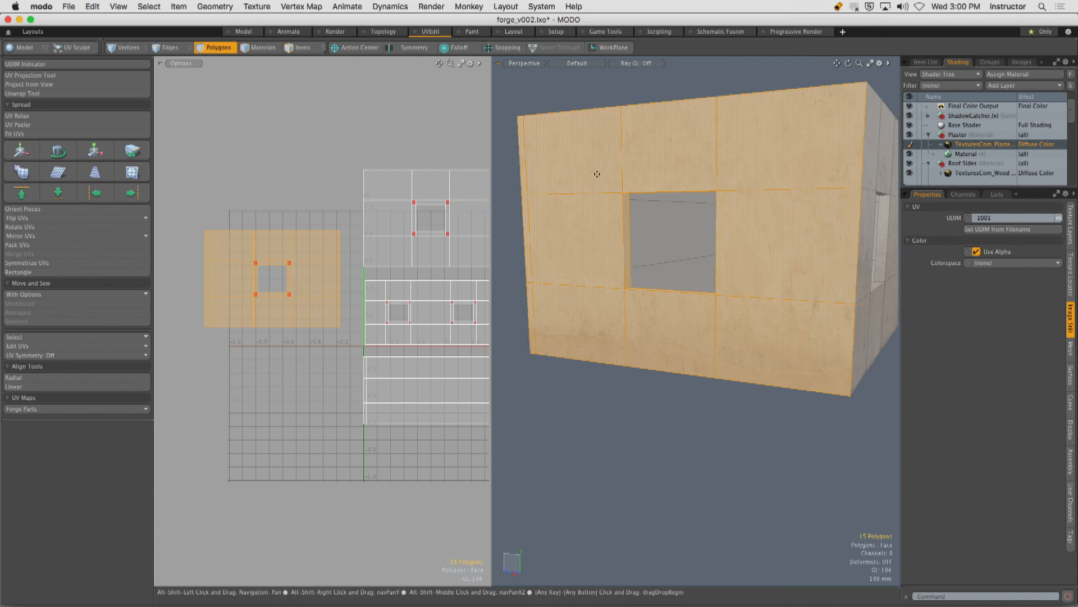
pyautogui.keyDown('alt'); pyautogui.moveTo(597, 173); pyautogui.dragTo(523, 203); pyautogui.keyUp('alt')
pyautogui.click(523, 202)
pyautogui.doubleClick(318, 249)
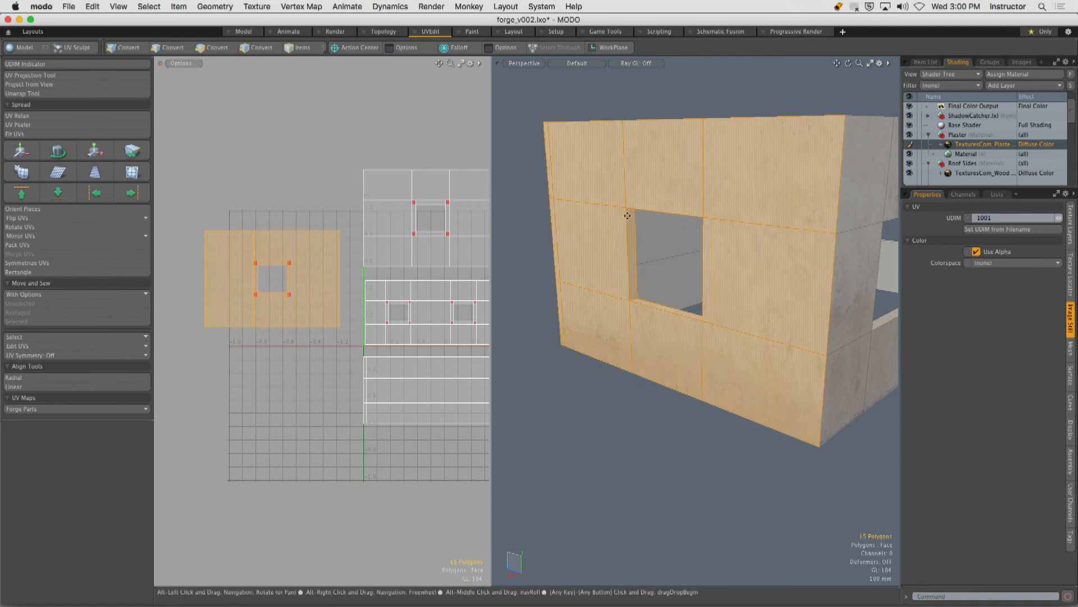
pyautogui.keyDown('alt'); pyautogui.moveTo(625, 212); pyautogui.dragTo(647, 233); pyautogui.keyUp('alt')
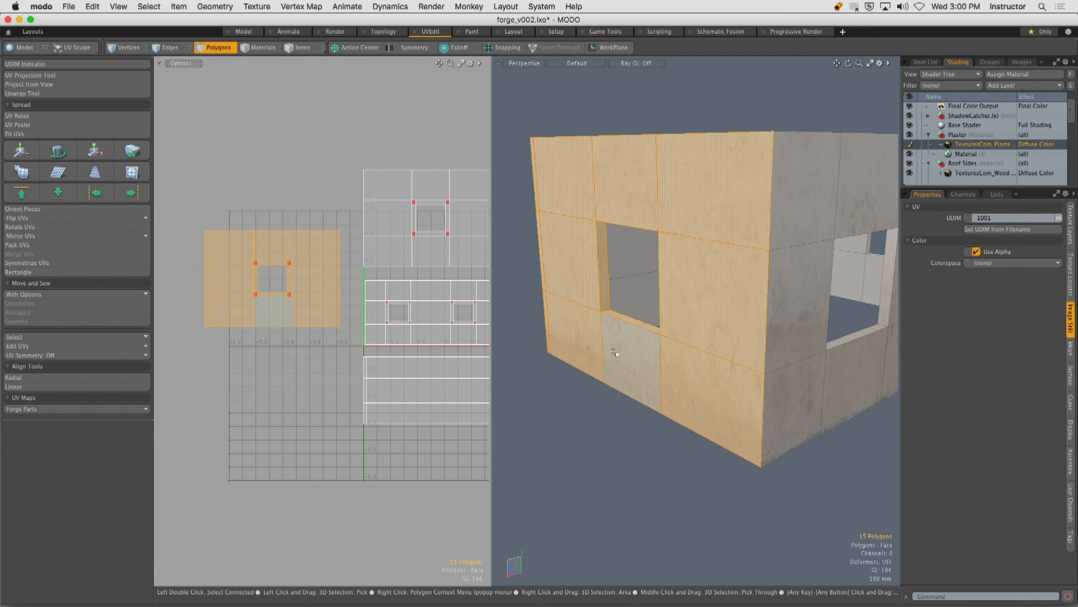
pyautogui.press('o')
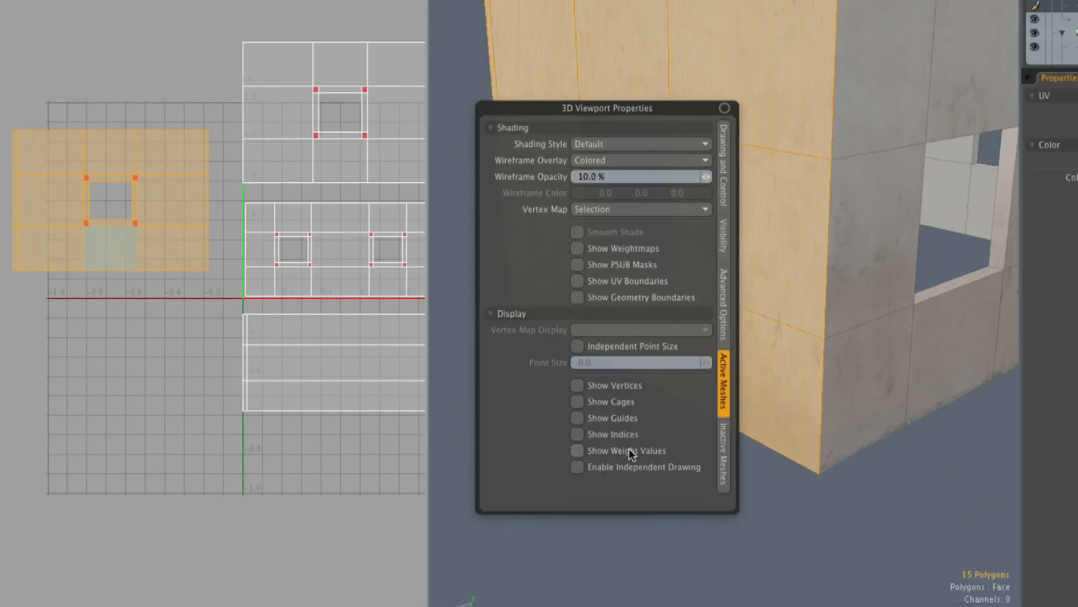
# Turn off Show Selections in the viewport's Visibility settings.
pyautogui.click(719, 233)
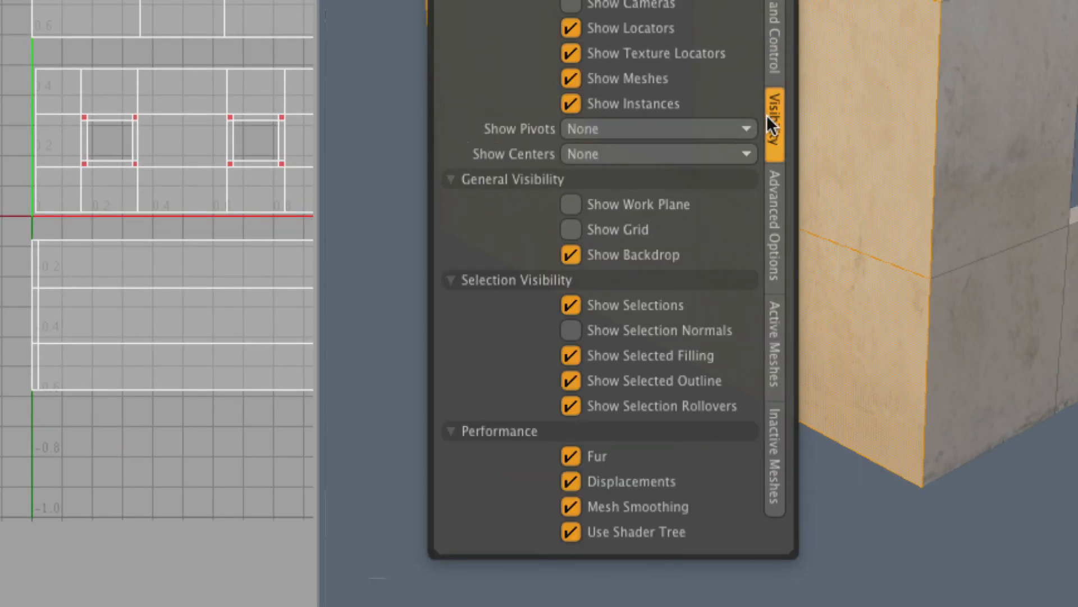
pyautogui.click(613, 305)
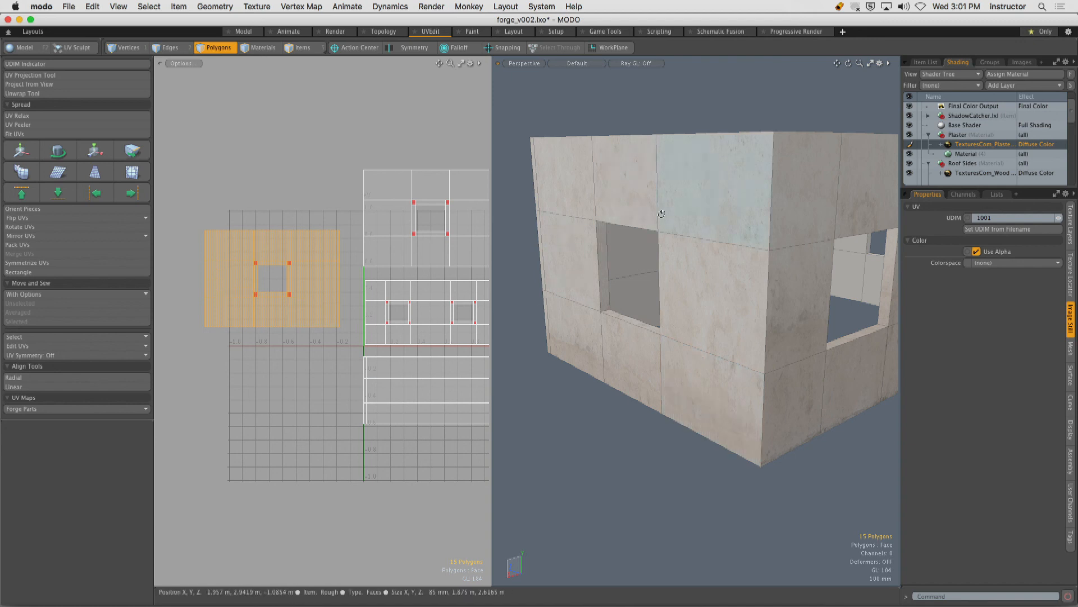
# Slide the front wall's UV island down along V to realign its plaster.
pyautogui.keyDown('alt'); pyautogui.moveTo(702, 359); pyautogui.dragTo(730, 264); pyautogui.keyUp('alt')
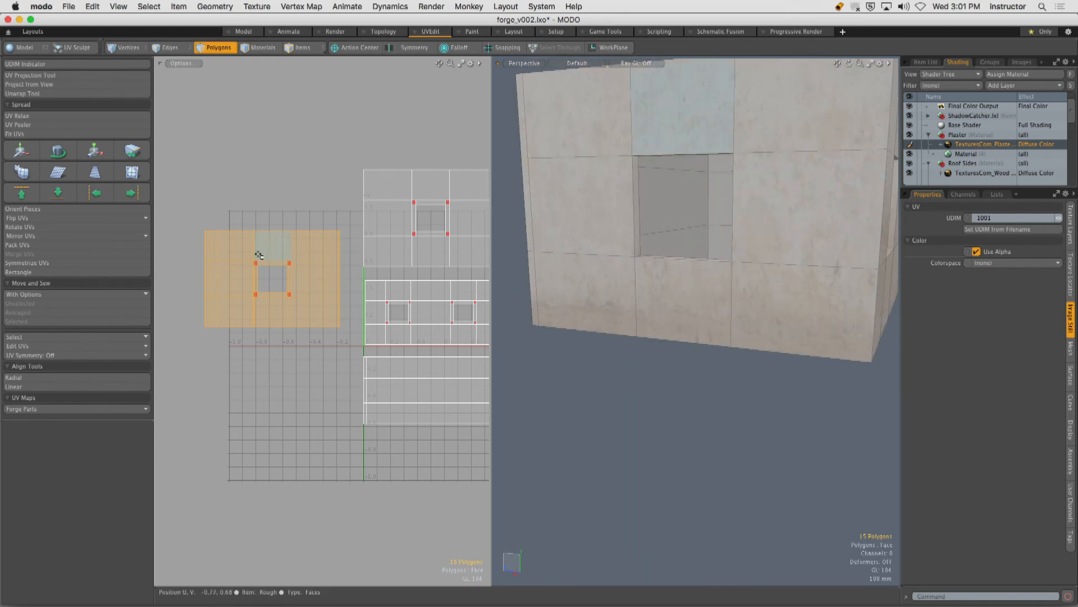
pyautogui.press('w')
pyautogui.moveTo(274, 257); pyautogui.dragTo(273, 251)
pyautogui.moveTo(325, 219); pyautogui.dragTo(325, 243)
pyautogui.keyDown('alt'); pyautogui.moveTo(590, 373); pyautogui.dragTo(517, 331); pyautogui.keyUp('alt')
pyautogui.press('q')
# Select every wall UV polygon and open Pack UVs, set to Stretch with 20% gaps.
pyautogui.keyDown('alt'); pyautogui.moveTo(624, 325); pyautogui.dragTo(534, 348); pyautogui.keyUp('alt')
pyautogui.press('1')
pyautogui.press('3')
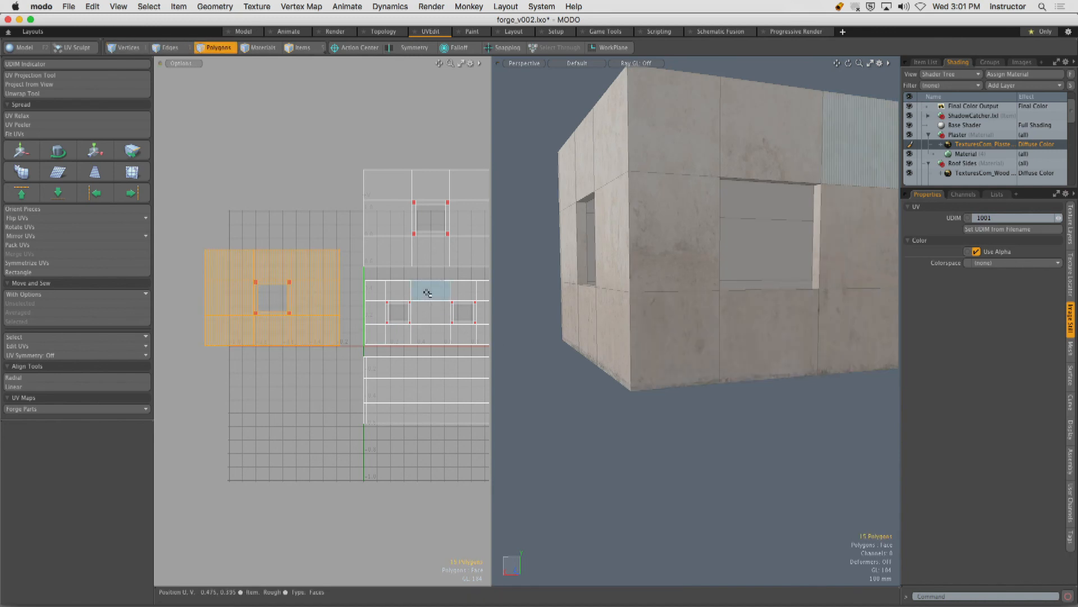
pyautogui.click(375, 333)
pyautogui.keyDown('alt'); pyautogui.keyDown('shift'); pyautogui.moveTo(398, 322); pyautogui.dragTo(340, 302); pyautogui.keyUp('shift'); pyautogui.keyUp('alt')
pyautogui.scroll(-3, 341, 303)
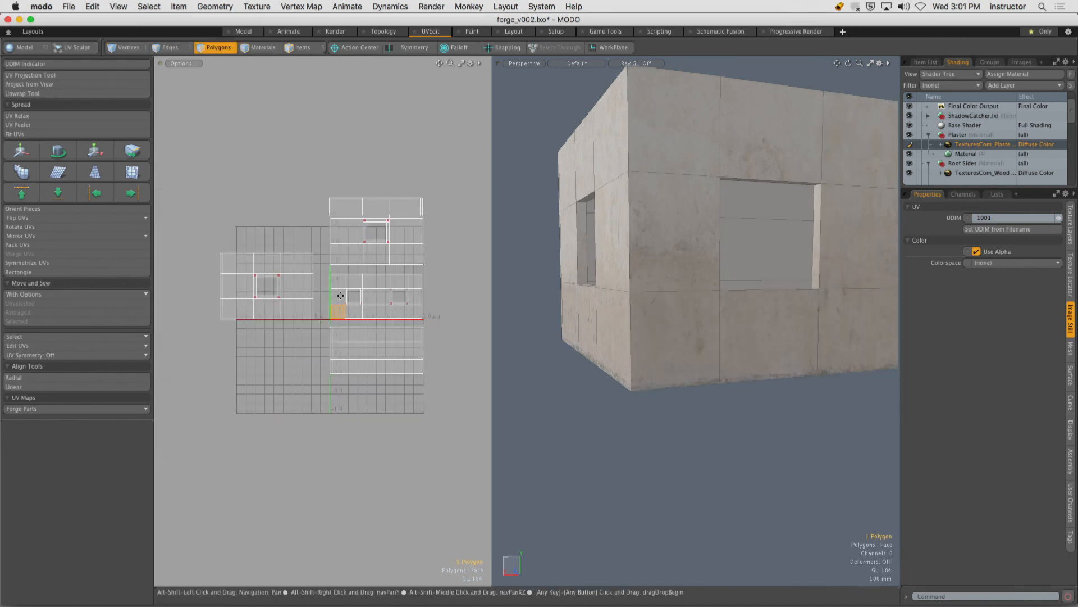
pyautogui.moveTo(163, 158); pyautogui.dragTo(447, 396, button='right')
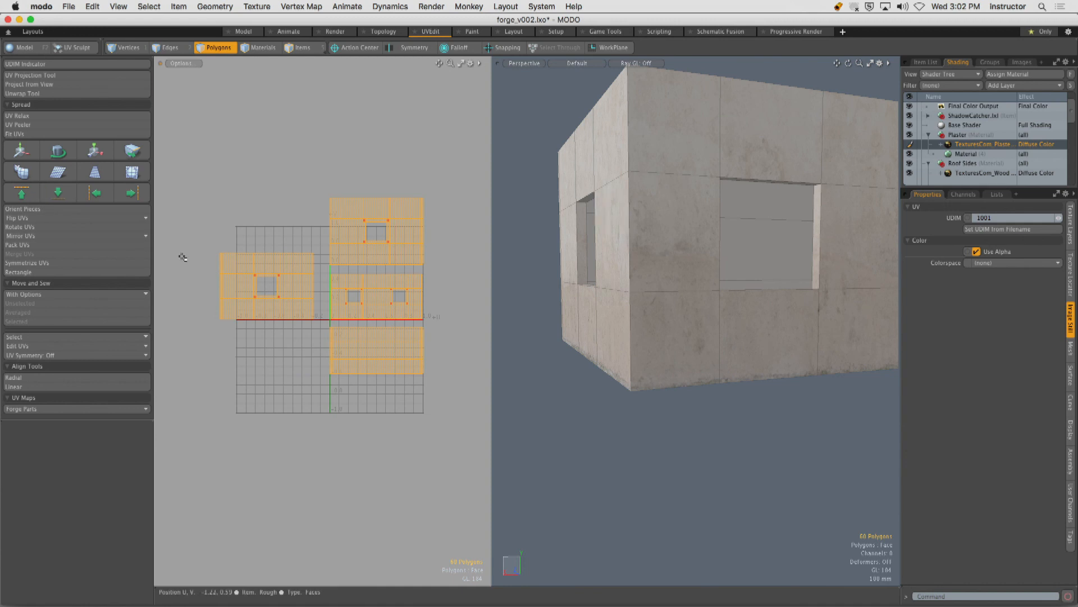
pyautogui.click(24, 243)
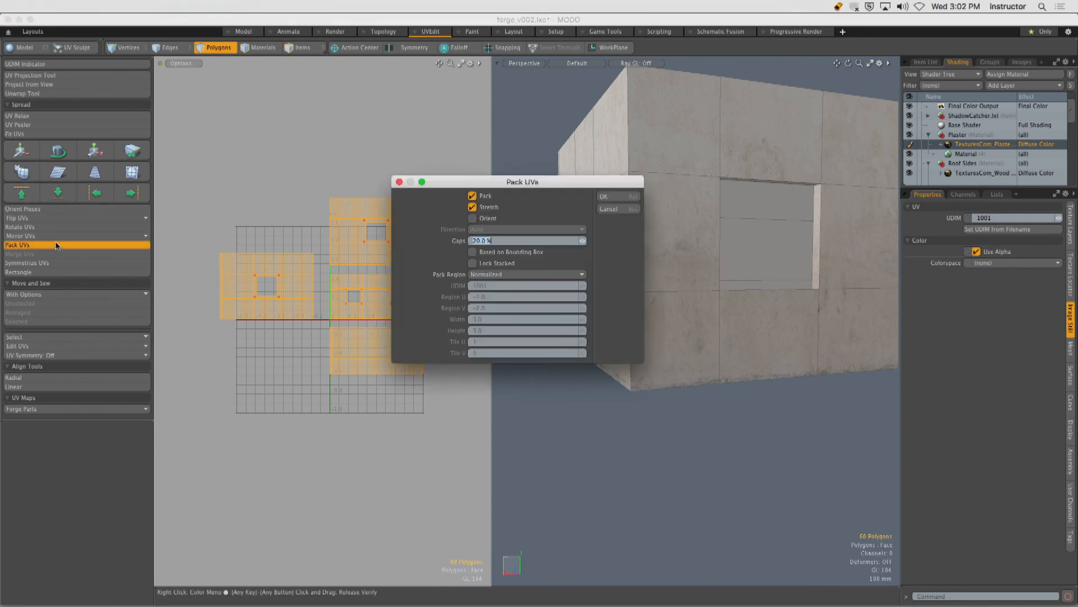
# Pack all wall UVs into 0–1 space and scale them up about 111%.
pyautogui.click(604, 198)
pyautogui.press('a')
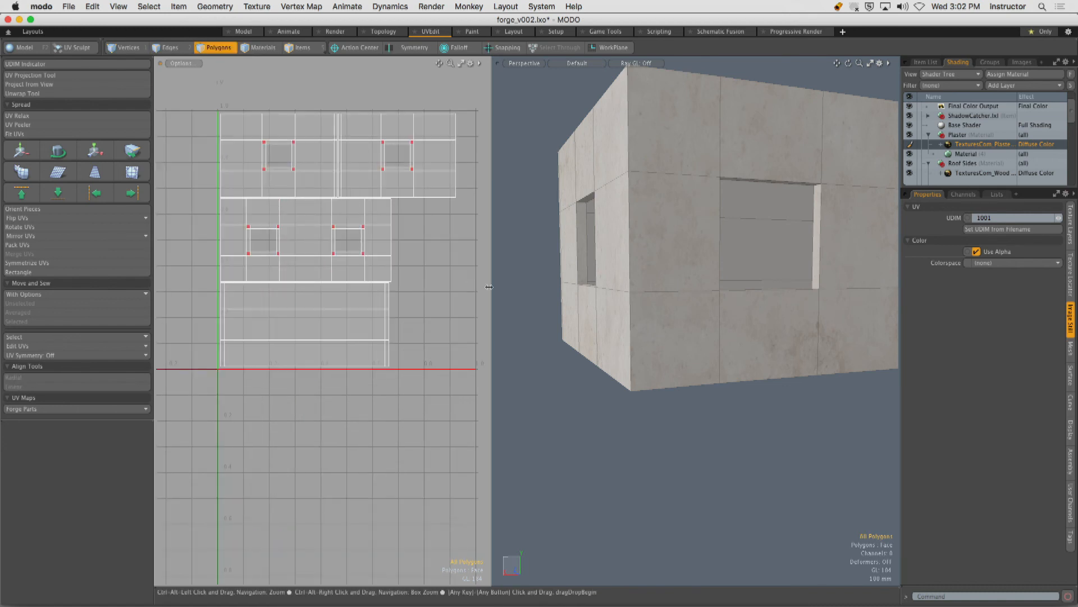
pyautogui.keyDown('alt'); pyautogui.moveTo(532, 269); pyautogui.dragTo(702, 275); pyautogui.keyUp('alt')
pyautogui.doubleClick(305, 169)
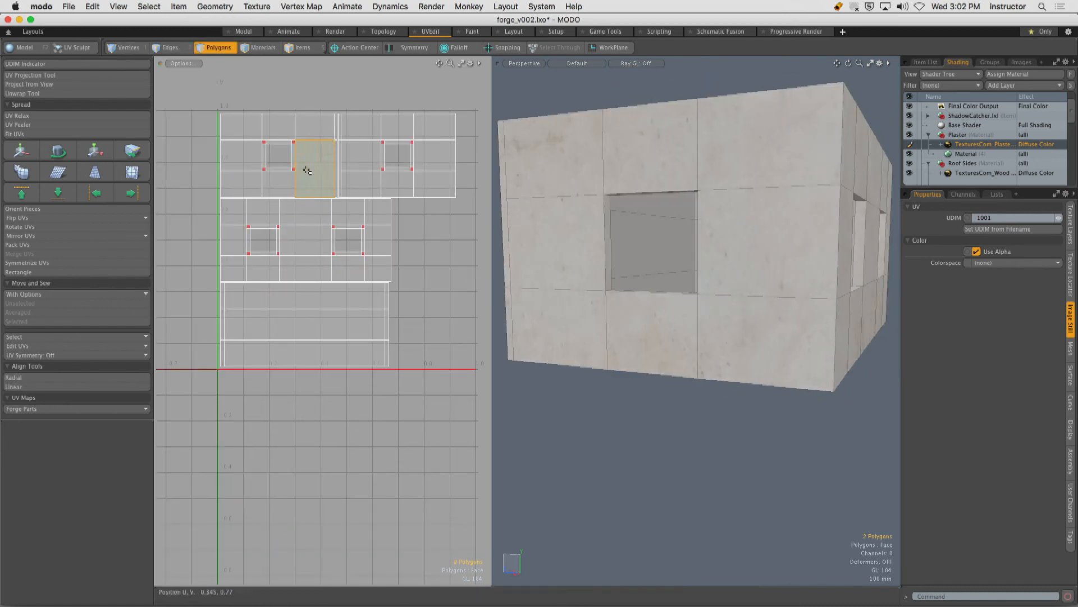
pyautogui.keyDown('ctrl'); pyautogui.keyDown('alt'); pyautogui.moveTo(349, 212); pyautogui.dragTo(289, 227); pyautogui.keyUp('alt'); pyautogui.keyUp('ctrl')
pyautogui.moveTo(255, 167); pyautogui.dragTo(441, 354, button='right')
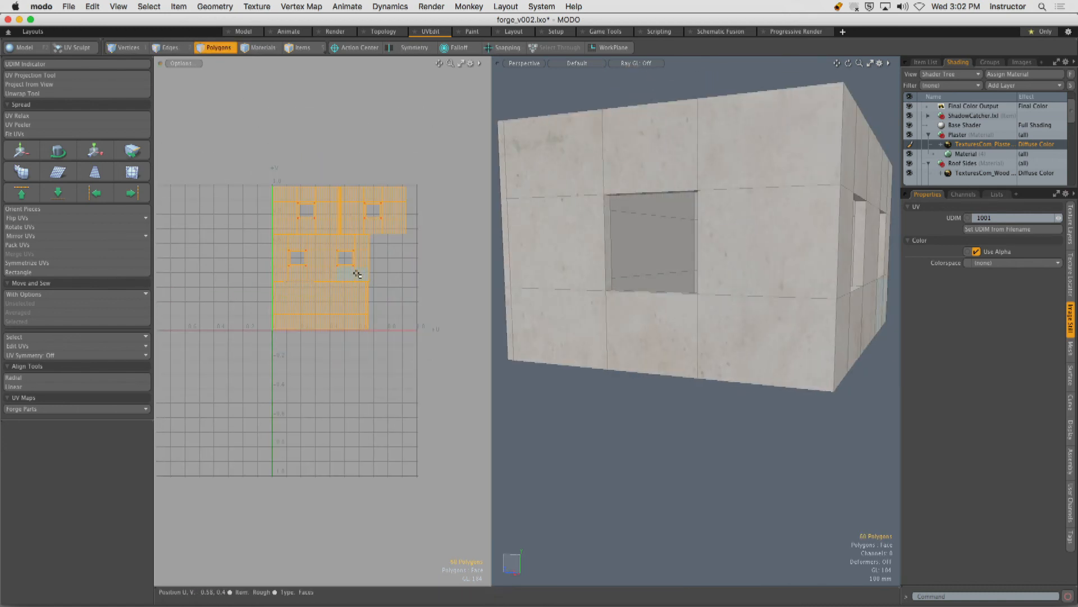
pyautogui.press('r')
pyautogui.moveTo(394, 205)
pyautogui.mouseDown()
pyautogui.moveTo(475, 190)
pyautogui.moveTo(426, 202)
pyautogui.mouseUp()
pyautogui.press('q')
# Move one wall's UV island to the right (0.11 U, 0.135 V).
pyautogui.click(436, 241)
pyautogui.doubleClick(422, 117)
pyautogui.keyDown('alt'); pyautogui.keyDown('shift'); pyautogui.moveTo(423, 117); pyautogui.dragTo(326, 168); pyautogui.keyUp('shift'); pyautogui.keyUp('alt')
pyautogui.press('w')
pyautogui.moveTo(358, 209); pyautogui.dragTo(374, 158)
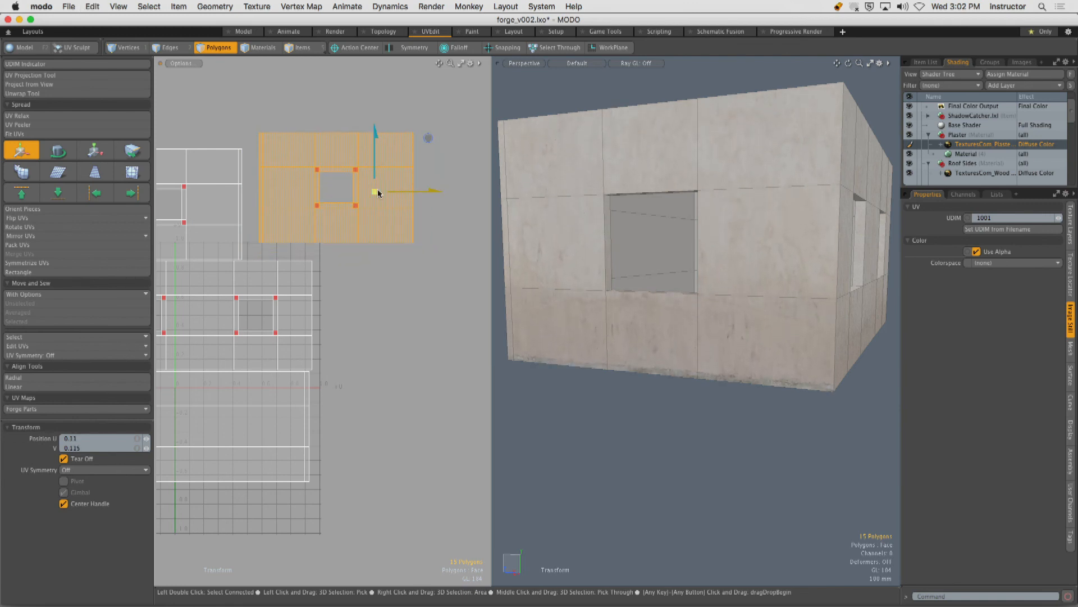
# Shift the corner wall's UV island left along U and slightly down along V.
pyautogui.press('Escape')
pyautogui.press('Escape')
pyautogui.keyDown('alt'); pyautogui.moveTo(803, 294); pyautogui.dragTo(693, 294); pyautogui.keyUp('alt')
pyautogui.click(698, 303)
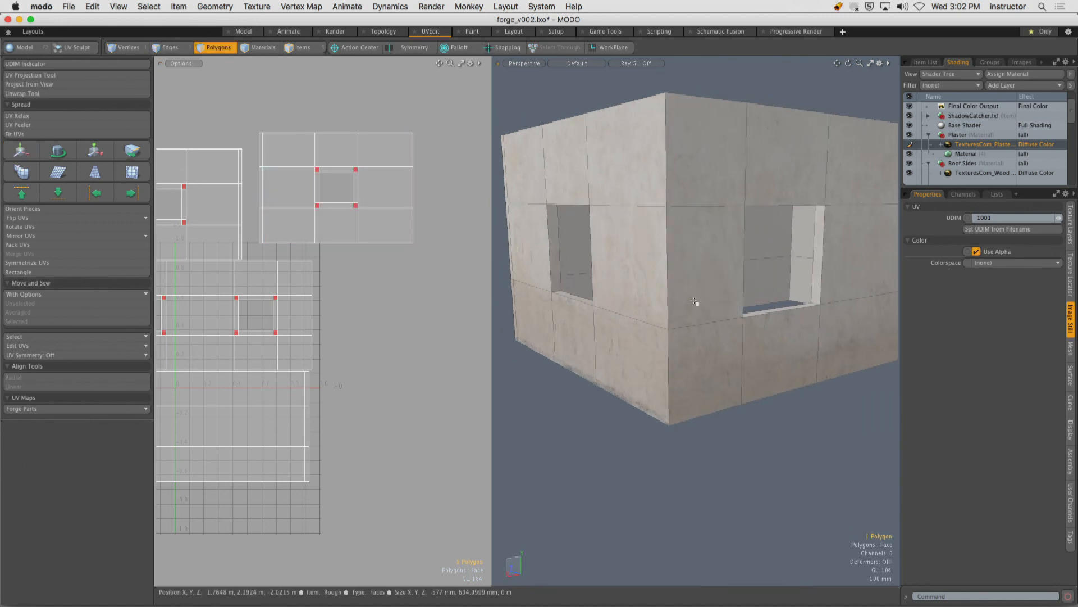
pyautogui.keyDown('alt'); pyautogui.moveTo(318, 280); pyautogui.dragTo(470, 251); pyautogui.keyUp('alt')
pyautogui.doubleClick(279, 270)
pyautogui.press('w')
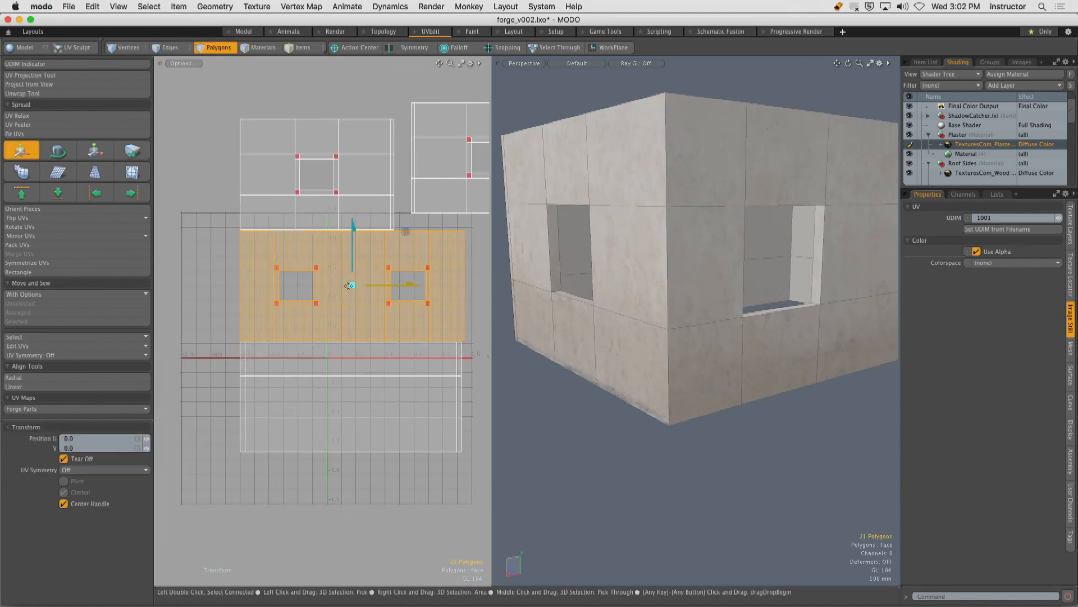
pyautogui.moveTo(396, 284); pyautogui.dragTo(315, 268)
pyautogui.moveTo(366, 244)
pyautogui.mouseDown()
pyautogui.moveTo(366, 261)
pyautogui.moveTo(366, 249)
pyautogui.mouseUp()
pyautogui.scroll(-3, 592, 279)
# Slide the upper wall's UV island slightly down to match the corner.
pyautogui.keyDown('alt'); pyautogui.moveTo(592, 279); pyautogui.dragTo(531, 326); pyautogui.keyUp('alt')
pyautogui.press('q')
pyautogui.click(746, 312)
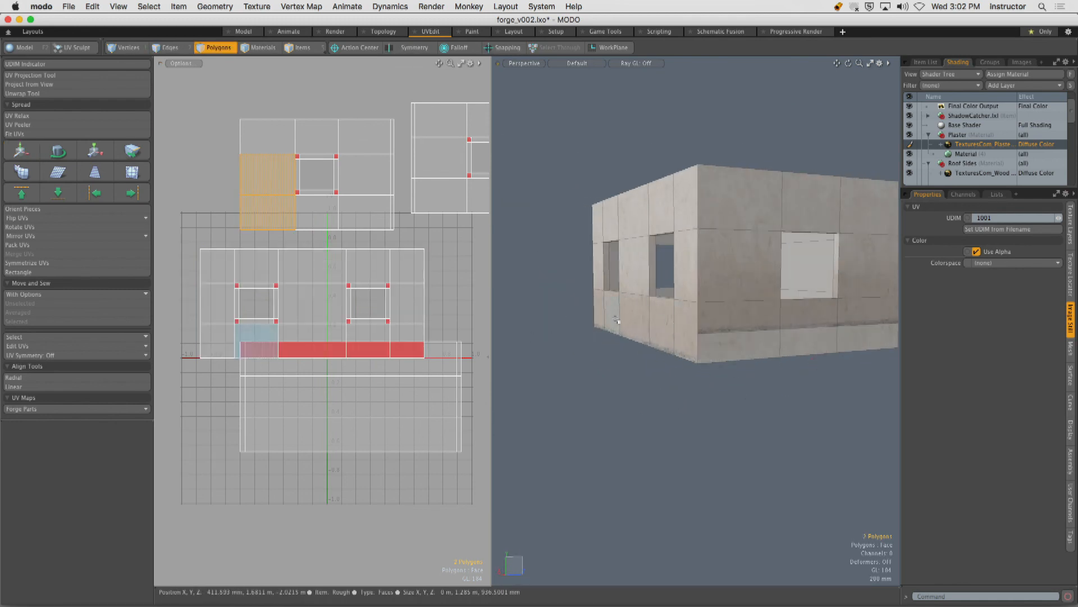
pyautogui.doubleClick(326, 209)
pyautogui.keyDown('ctrl'); pyautogui.keyDown('alt'); pyautogui.moveTo(770, 324); pyautogui.dragTo(717, 323); pyautogui.keyUp('alt'); pyautogui.keyUp('ctrl')
pyautogui.press('w')
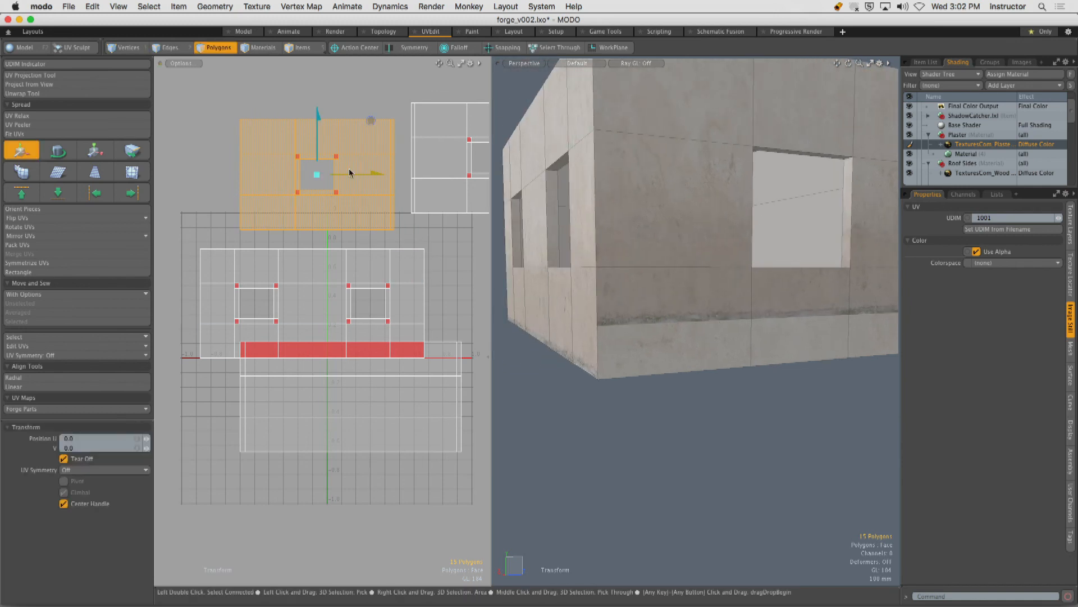
pyautogui.moveTo(318, 149); pyautogui.dragTo(317, 135)
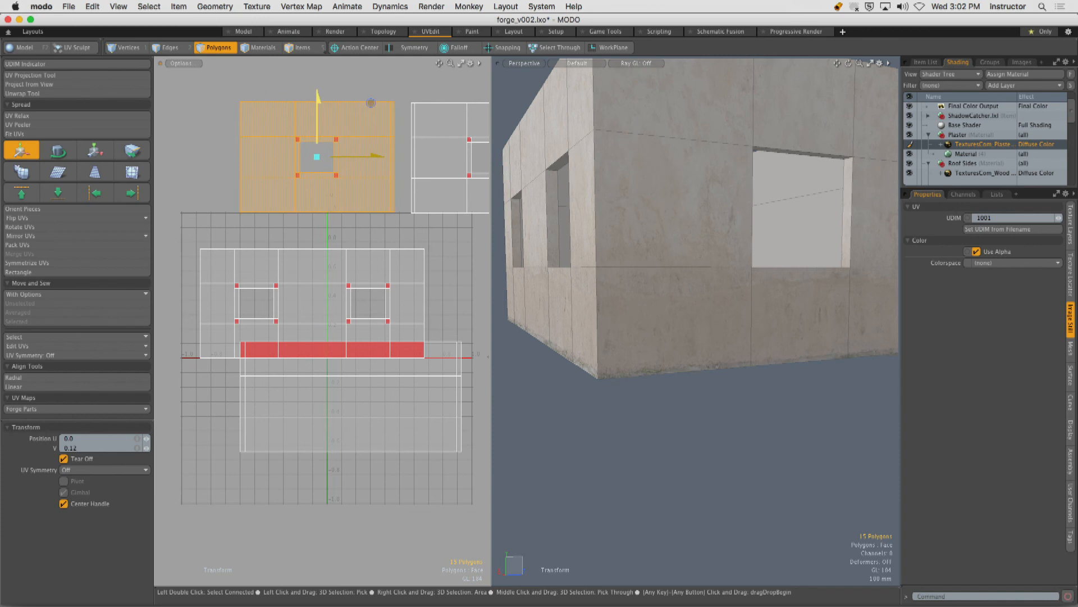
pyautogui.press('q')
pyautogui.click(398, 235)
# Raise the long wall strip's UV island by 0.12 V.
pyautogui.scroll(-5, 698, 264)
pyautogui.keyDown('alt'); pyautogui.moveTo(698, 265); pyautogui.dragTo(668, 276); pyautogui.keyUp('alt')
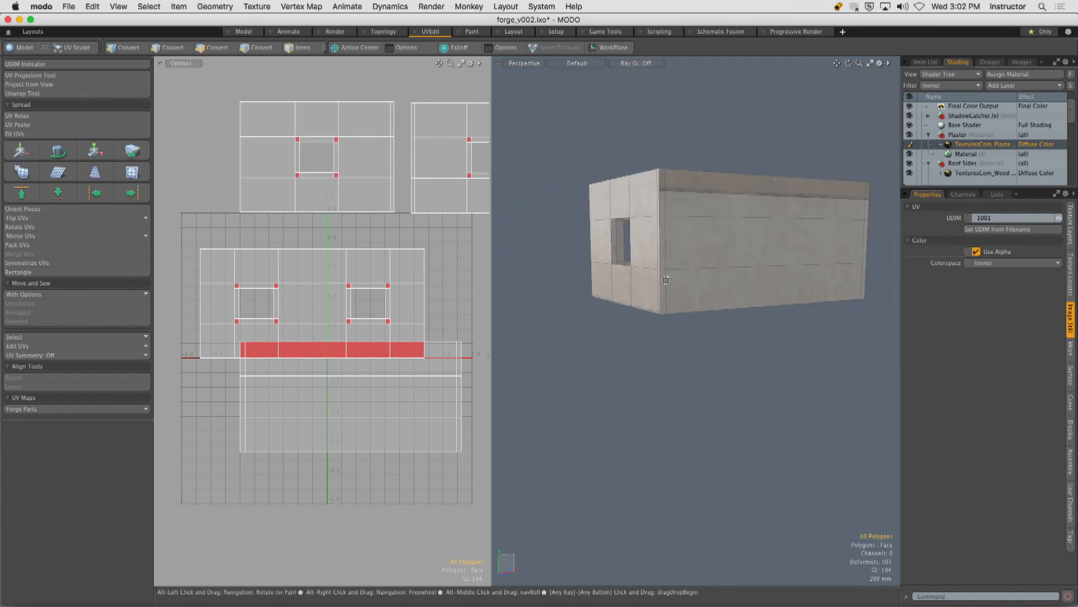
pyautogui.click(393, 396)
pyautogui.doubleClick(385, 400)
pyautogui.press('w')
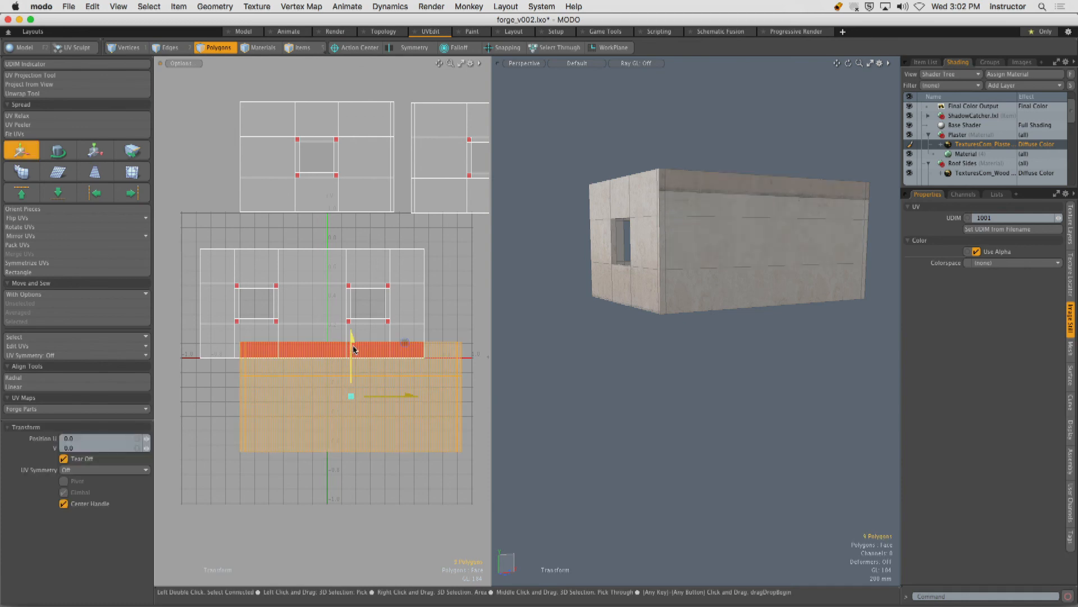
pyautogui.moveTo(353, 348); pyautogui.dragTo(405, 247)
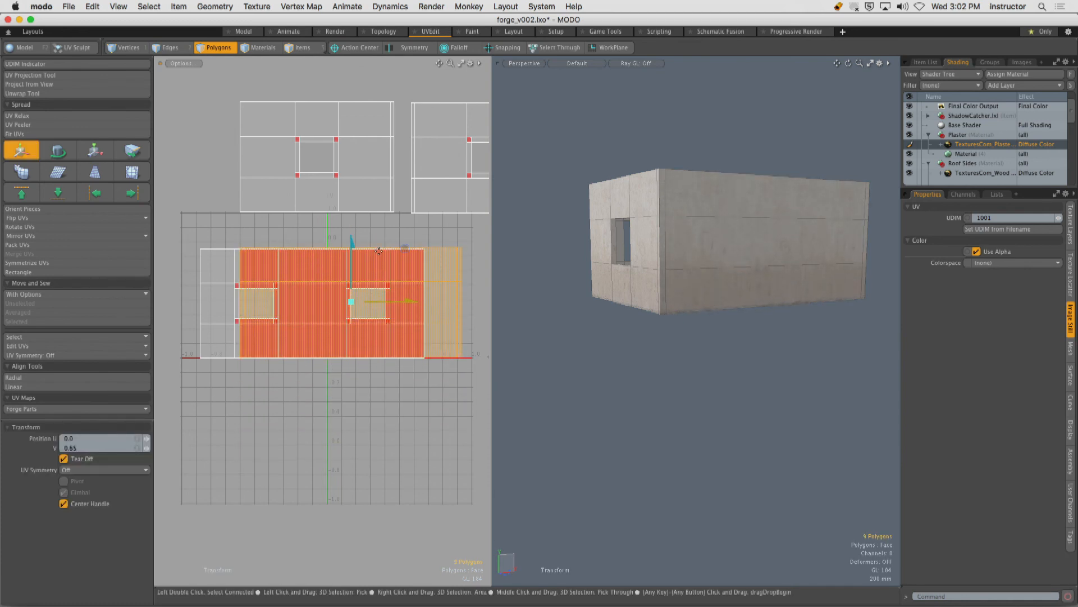
# Raise the long wall strip's UV island slightly, then orbit the building to confirm the plaster wraps continuously around every corner.
pyautogui.press('q')
pyautogui.press('Escape')
pyautogui.keyDown('alt'); pyautogui.moveTo(605, 270); pyautogui.dragTo(584, 279); pyautogui.keyUp('alt')
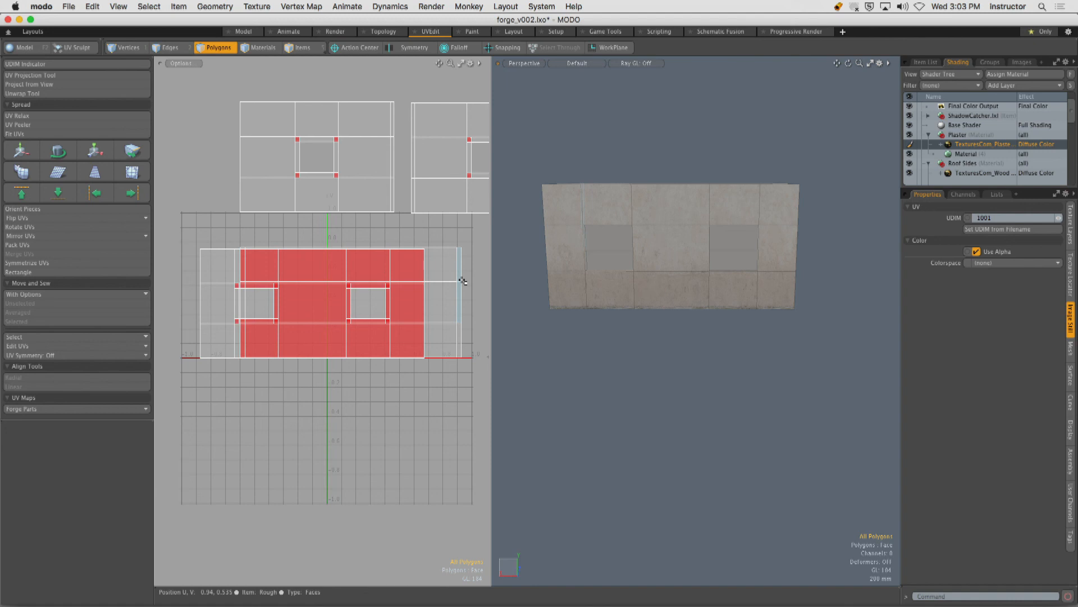
pyautogui.moveTo(729, 263)
pyautogui.keyDown('alt'); pyautogui.mouseDown()
pyautogui.moveTo(688, 266)
pyautogui.moveTo(741, 268)
pyautogui.mouseUp(); pyautogui.keyUp('alt')
pyautogui.scroll(5, 814, 223)
pyautogui.keyDown('alt'); pyautogui.moveTo(814, 224); pyautogui.dragTo(571, 207); pyautogui.keyUp('alt')
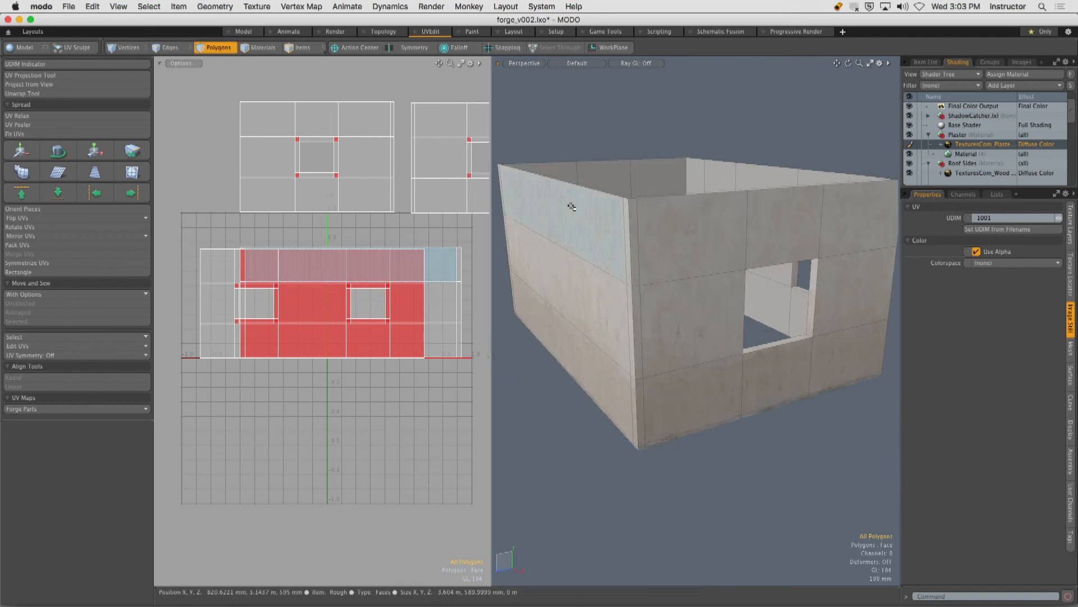
pyautogui.keyDown('alt'); pyautogui.moveTo(780, 274); pyautogui.dragTo(606, 281); pyautogui.keyUp('alt')
pyautogui.keyDown('ctrl'); pyautogui.keyDown('alt'); pyautogui.moveTo(736, 281); pyautogui.dragTo(654, 303); pyautogui.keyUp('alt'); pyautogui.keyUp('ctrl')
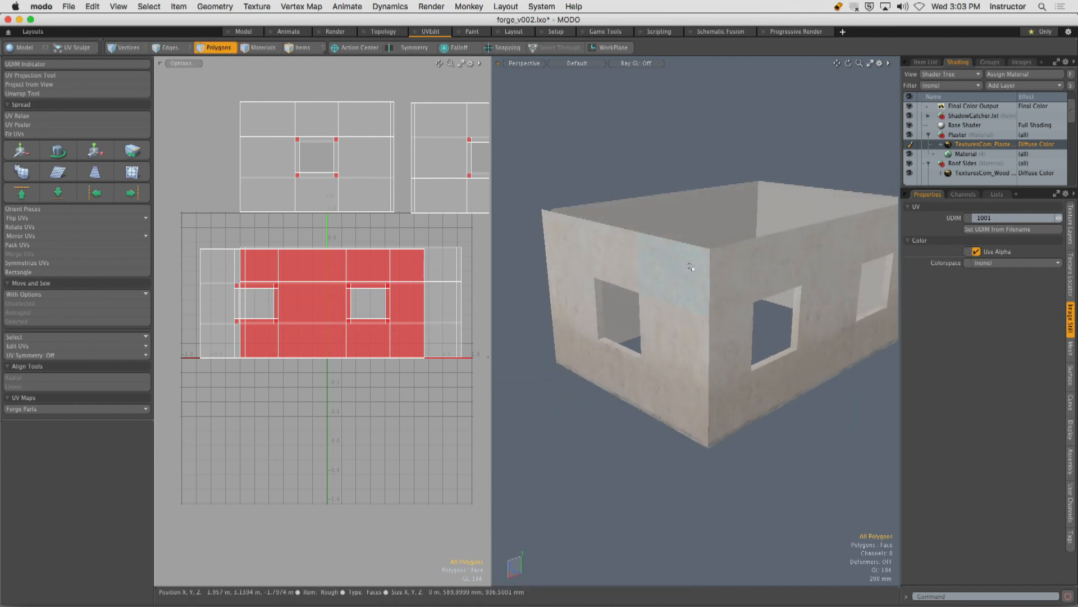
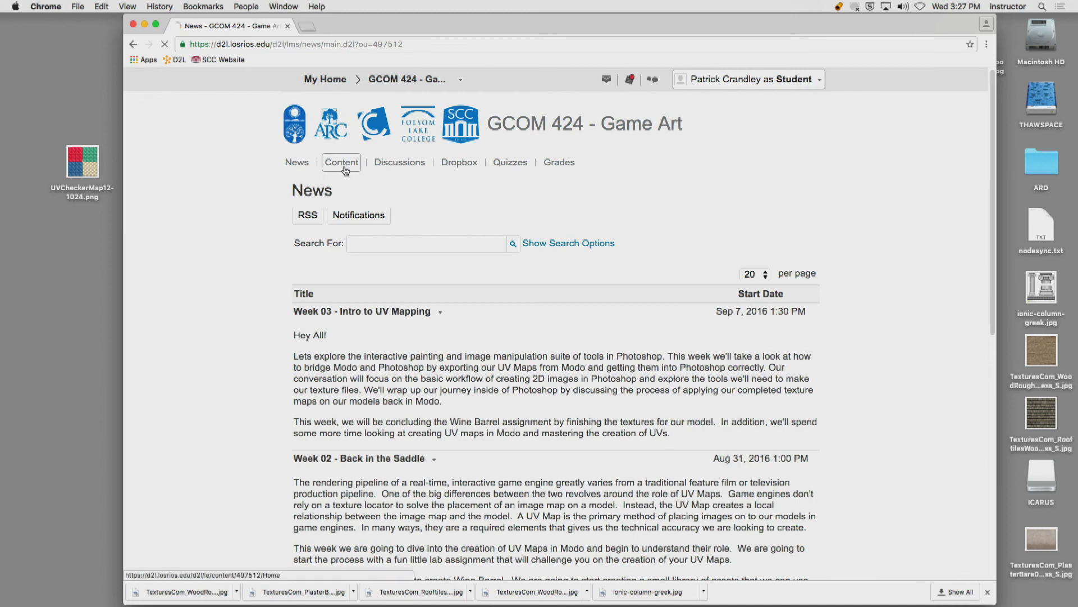
# Scroll through the Homework: Blacksmith Shop Textures page in D2L Content, then hide Google Chrome.
pyautogui.click(342, 163)
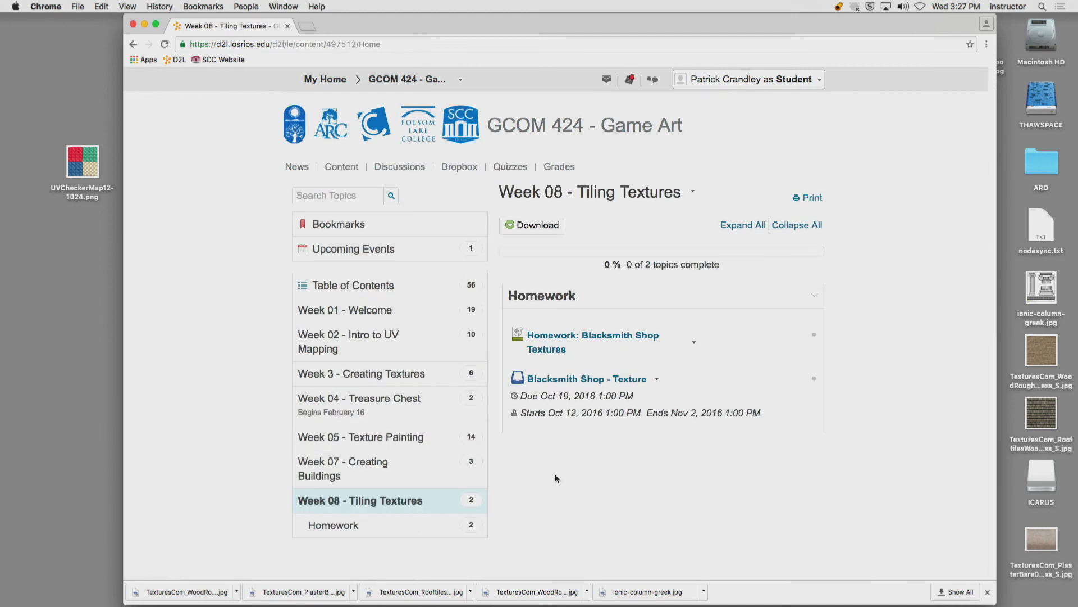
pyautogui.click(562, 345)
pyautogui.scroll(-5, 249, 430)
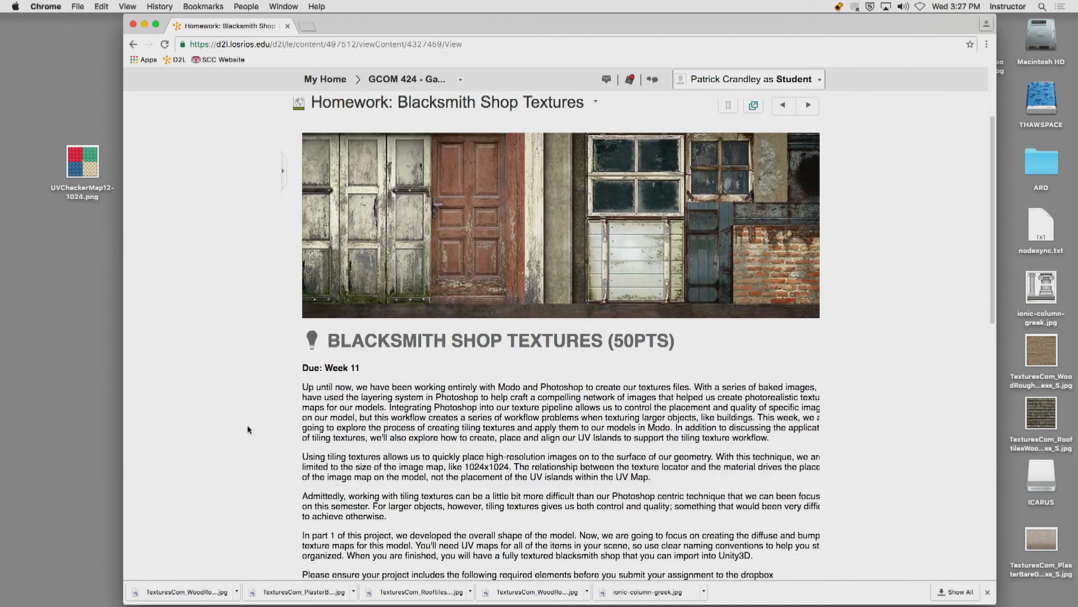
pyautogui.scroll(-4, 249, 429)
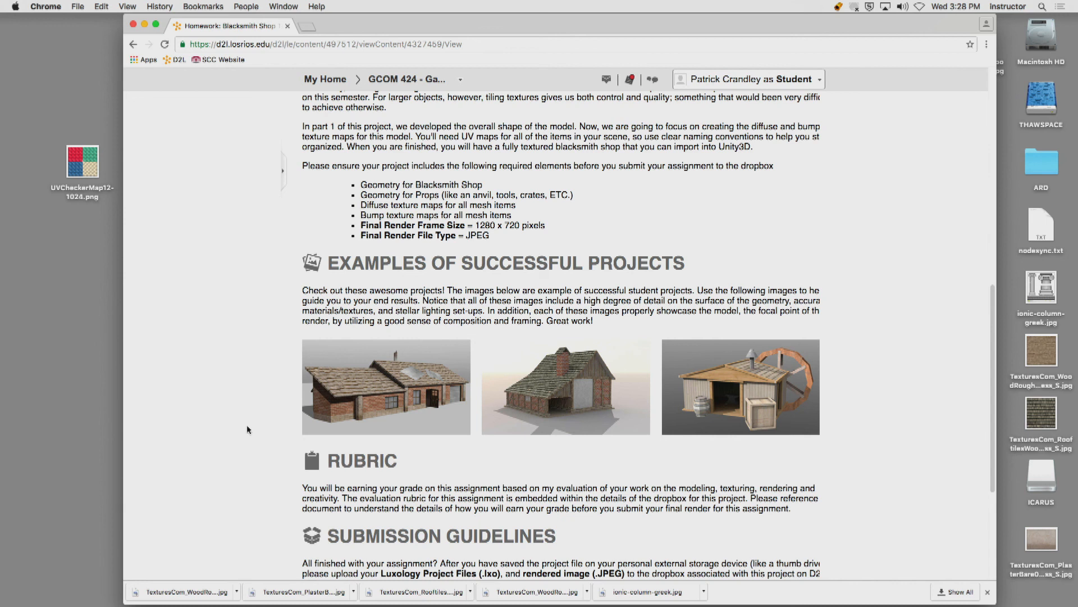
pyautogui.click(46, 6)
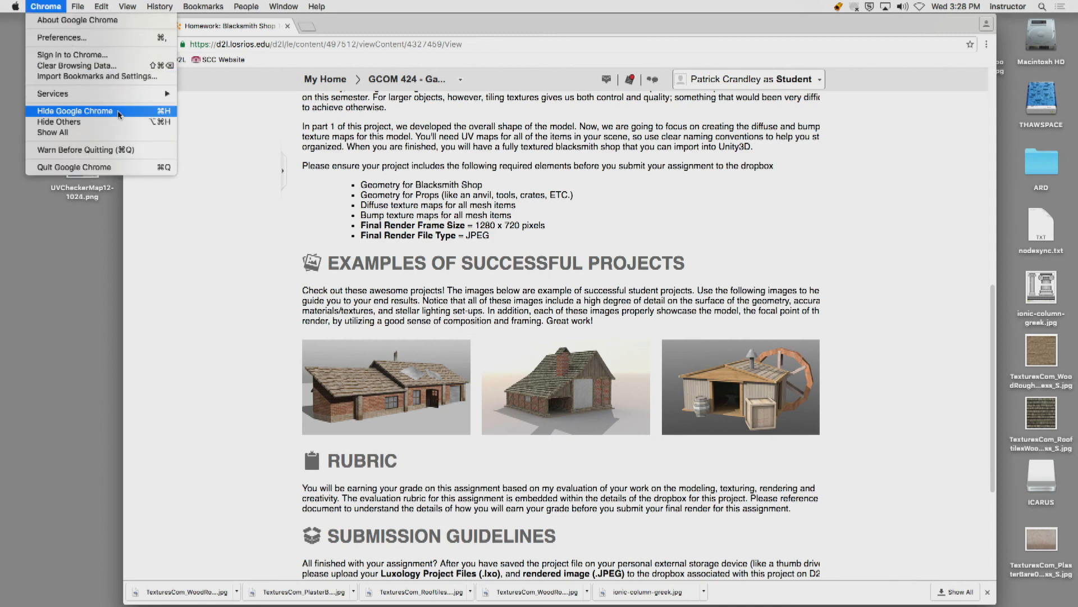
pyautogui.click(119, 112)
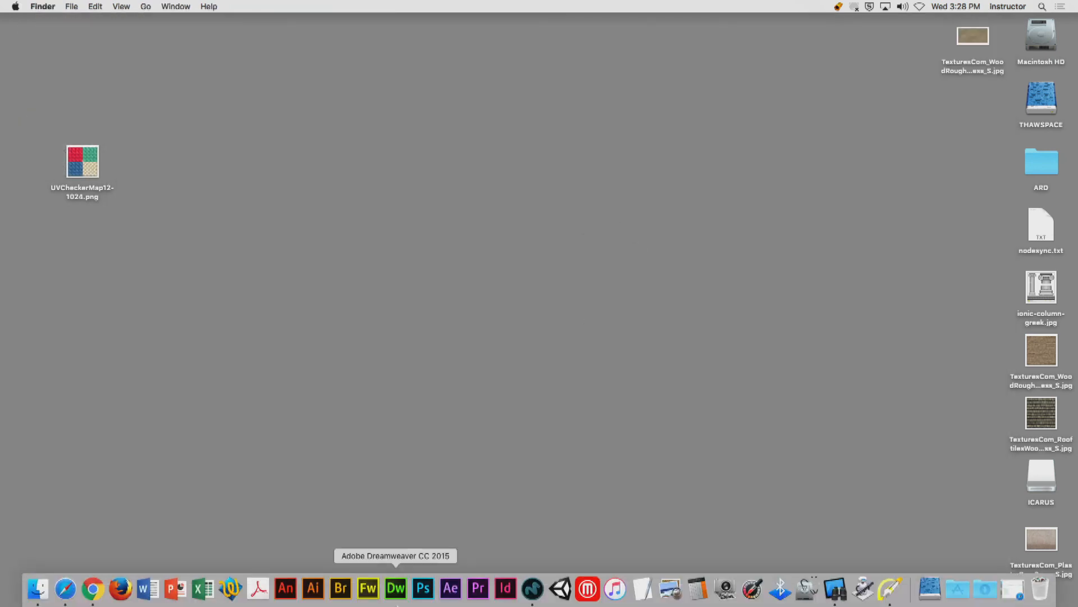
# Return to Modo and show the Forge Parts UV map in an enlarged item list.
pyautogui.click(532, 588)
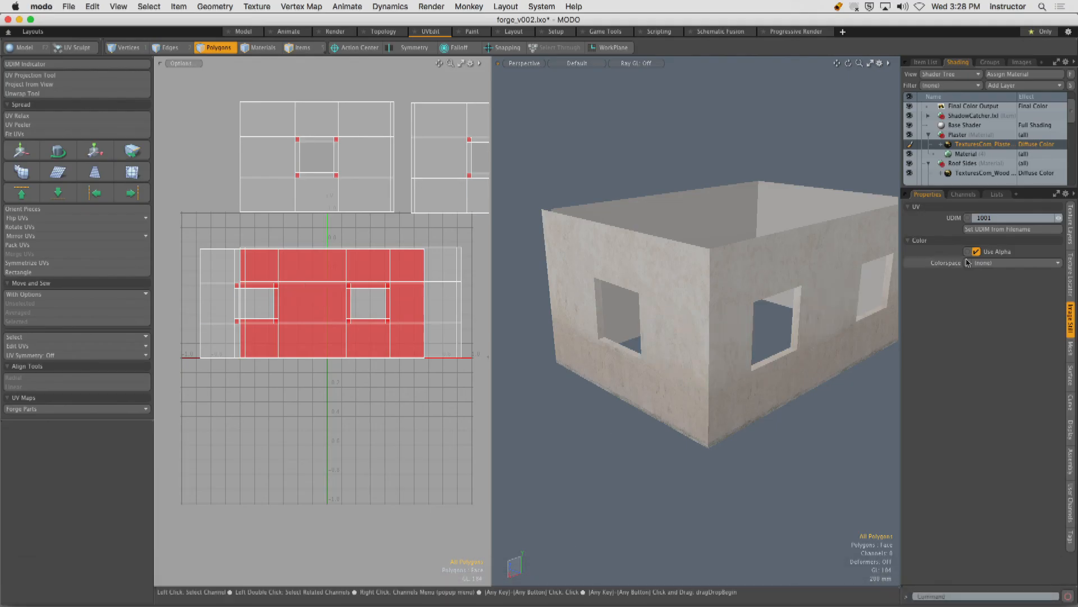
pyautogui.click(925, 62)
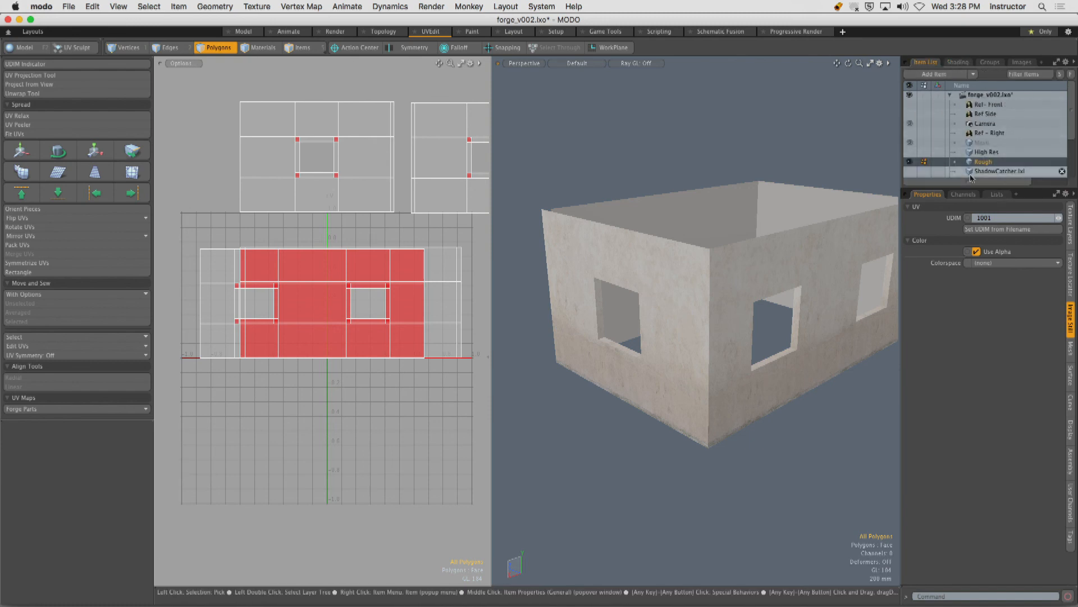
pyautogui.moveTo(971, 179); pyautogui.dragTo(972, 241)
pyautogui.click(997, 253)
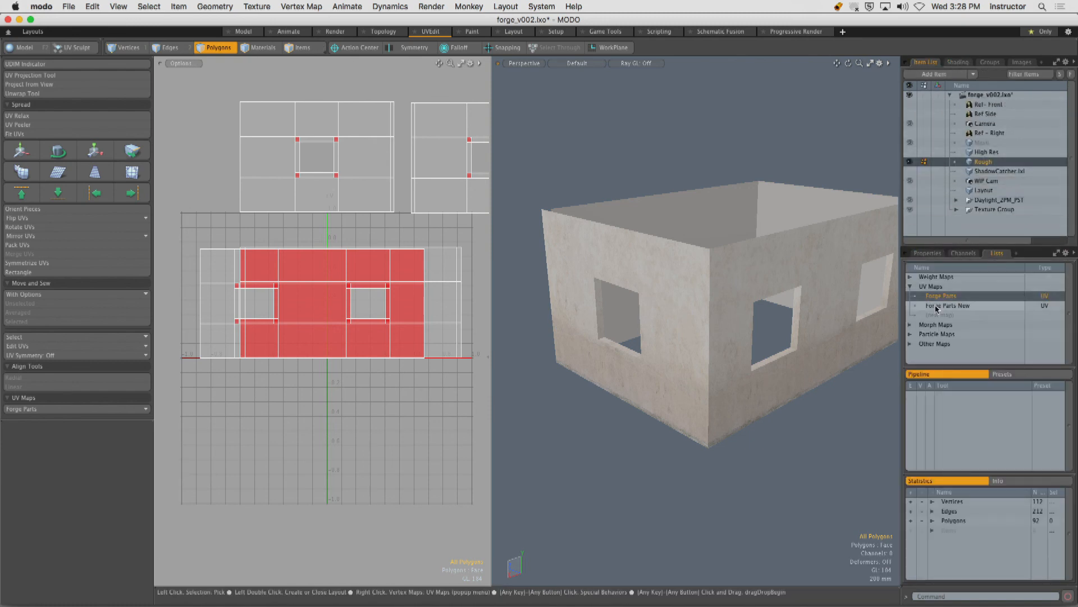
pyautogui.click(937, 307)
pyautogui.click(962, 298)
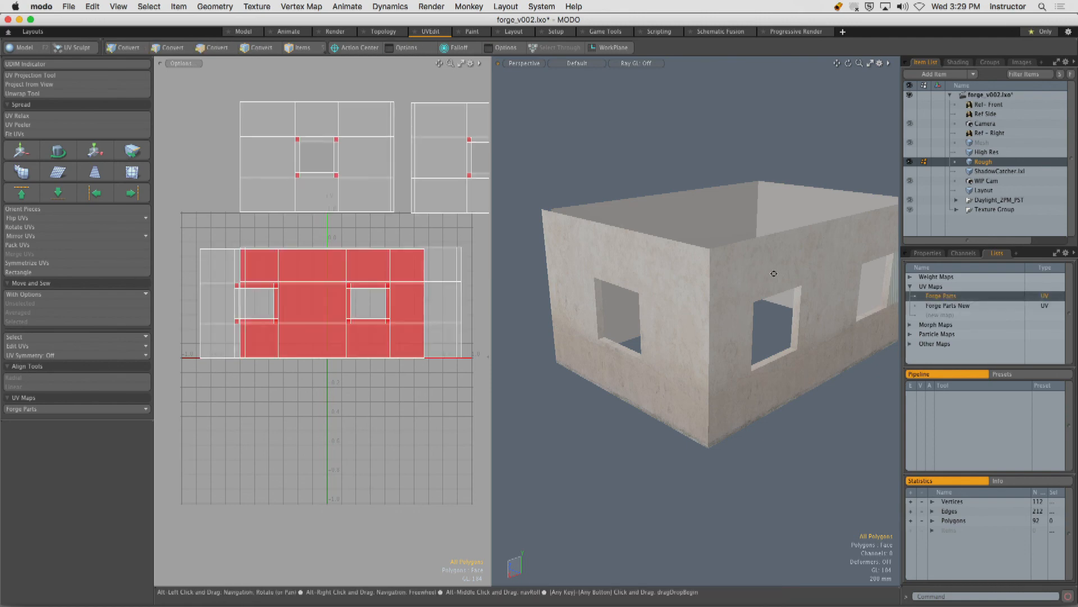
# Zoom out the UV layout, orbit to see the whole house, and bring up the cut and copy UV options.
pyautogui.scroll(-3, 337, 281)
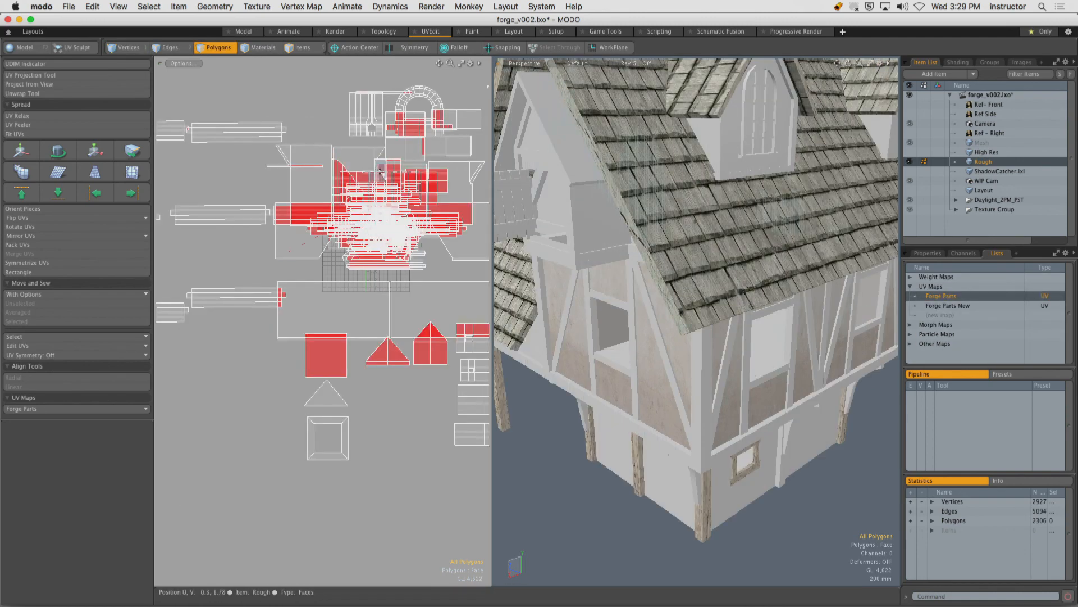
pyautogui.keyDown('ctrl'); pyautogui.keyDown('alt'); pyautogui.moveTo(384, 180); pyautogui.dragTo(431, 261); pyautogui.keyUp('alt'); pyautogui.keyUp('ctrl')
pyautogui.keyDown('alt'); pyautogui.moveTo(635, 264); pyautogui.dragTo(685, 270); pyautogui.keyUp('alt')
pyautogui.keyDown('alt'); pyautogui.moveTo(685, 270); pyautogui.dragTo(747, 298); pyautogui.keyUp('alt')
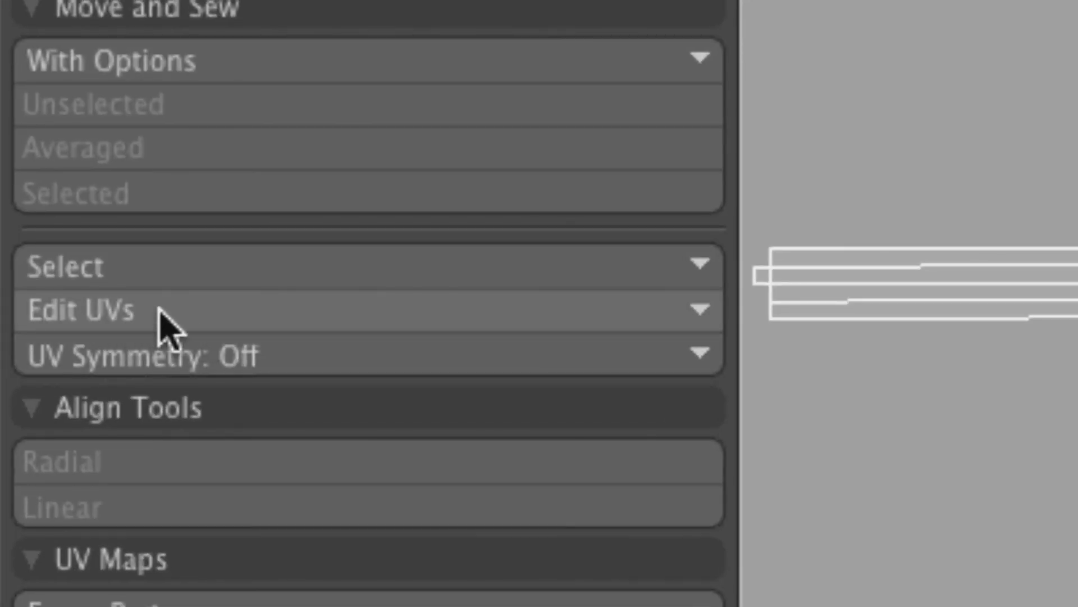
pyautogui.click(173, 316)
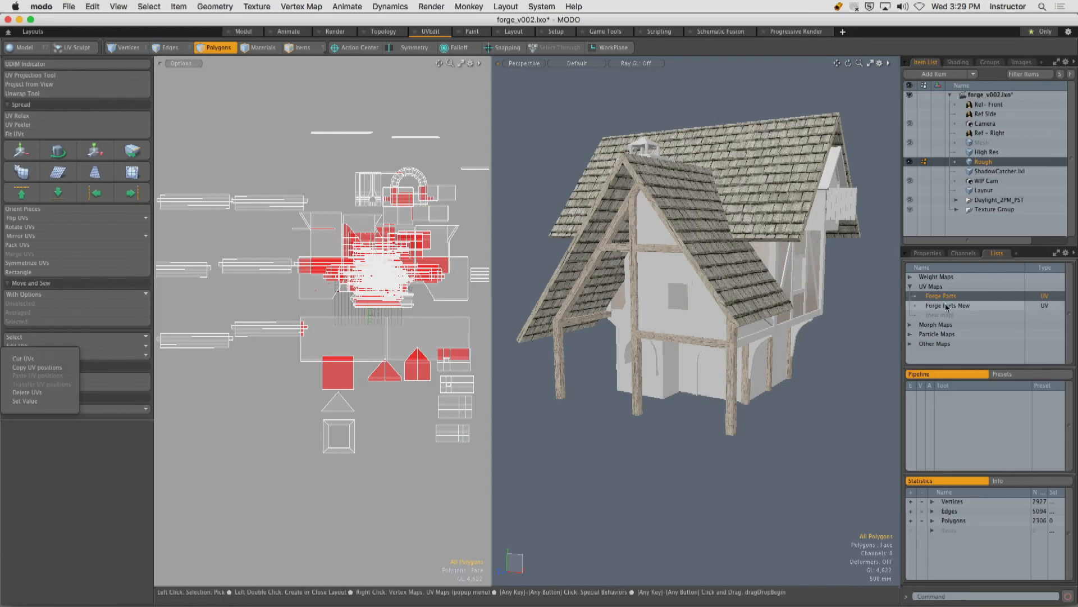
# Switch to the Forge Parts New UV map and move the arch UV island left.
pyautogui.keyDown('alt'); pyautogui.click(713, 347); pyautogui.keyUp('alt')
pyautogui.keyDown('alt'); pyautogui.moveTo(713, 347); pyautogui.dragTo(742, 330); pyautogui.keyUp('alt')
pyautogui.click(985, 305)
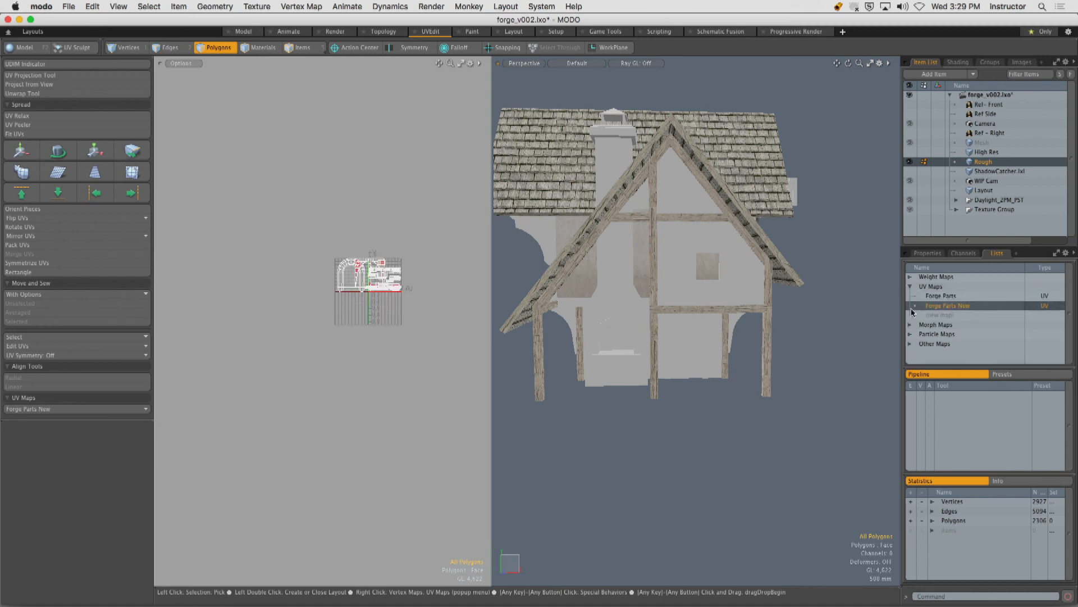
pyautogui.scroll(6, 349, 275)
pyautogui.doubleClick(296, 302)
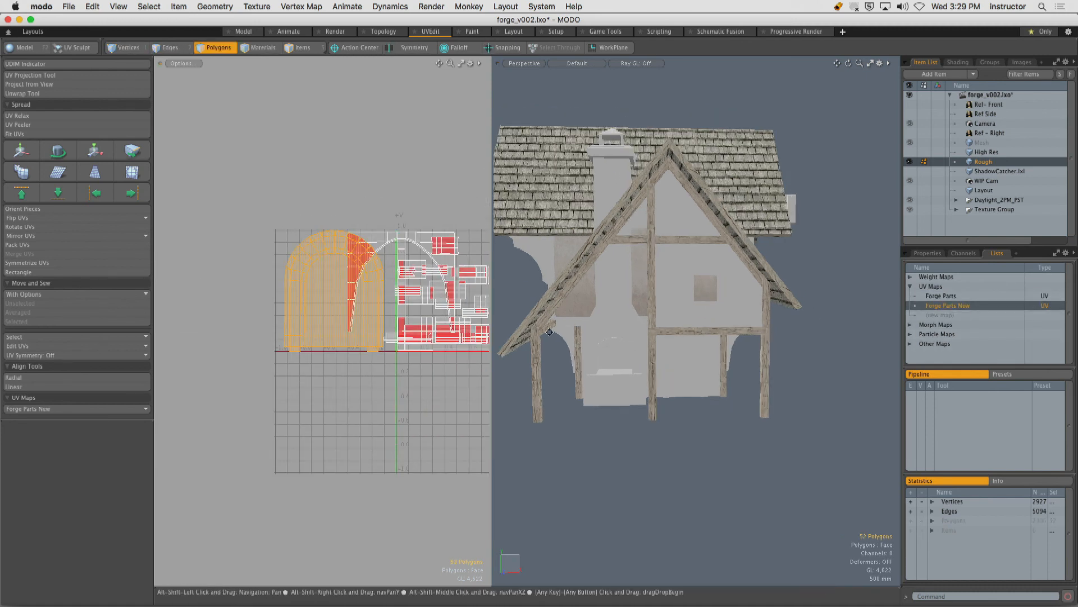
pyautogui.keyDown('alt'); pyautogui.moveTo(656, 358); pyautogui.dragTo(697, 354); pyautogui.keyUp('alt')
pyautogui.press('y')
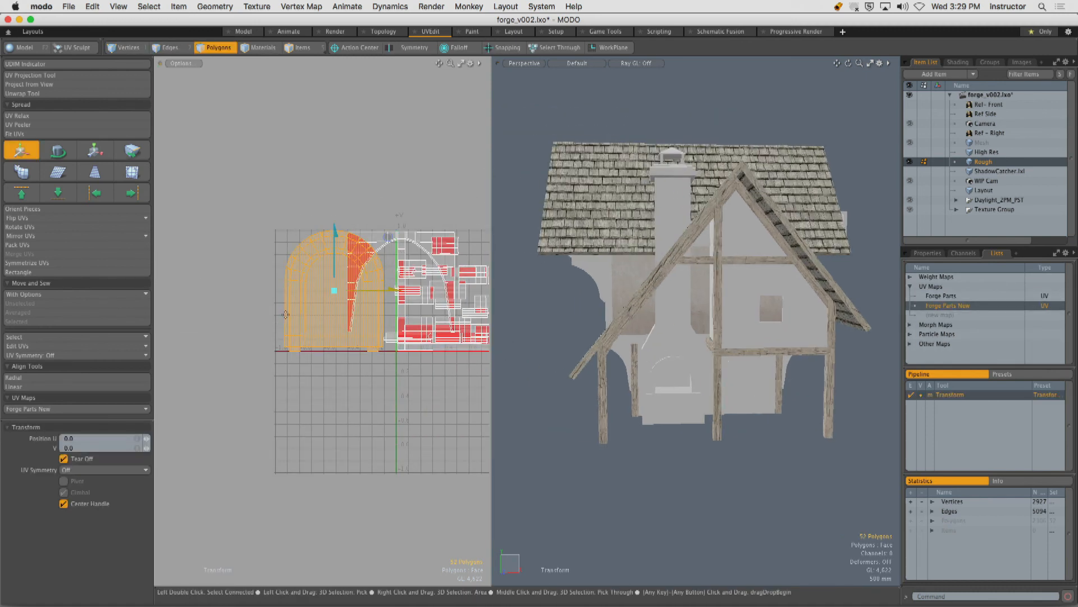
pyautogui.moveTo(378, 287); pyautogui.dragTo(337, 290)
pyautogui.press('Escape')
pyautogui.press('Escape')
pyautogui.click(336, 290)
pyautogui.doubleClick(335, 291)
pyautogui.keyDown('alt'); pyautogui.moveTo(595, 337); pyautogui.dragTo(645, 335); pyautogui.keyUp('alt')
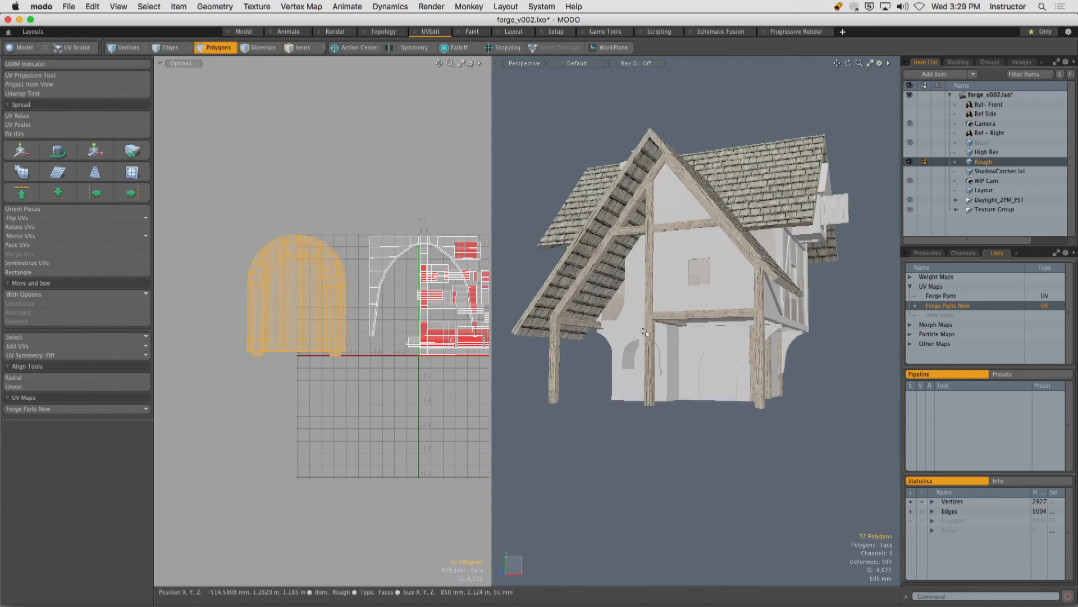
# Assign a new 'Door' material to the arch polygons.
pyautogui.write('mdo')
pyautogui.press('BackSpace')
pyautogui.press('BackSpace')
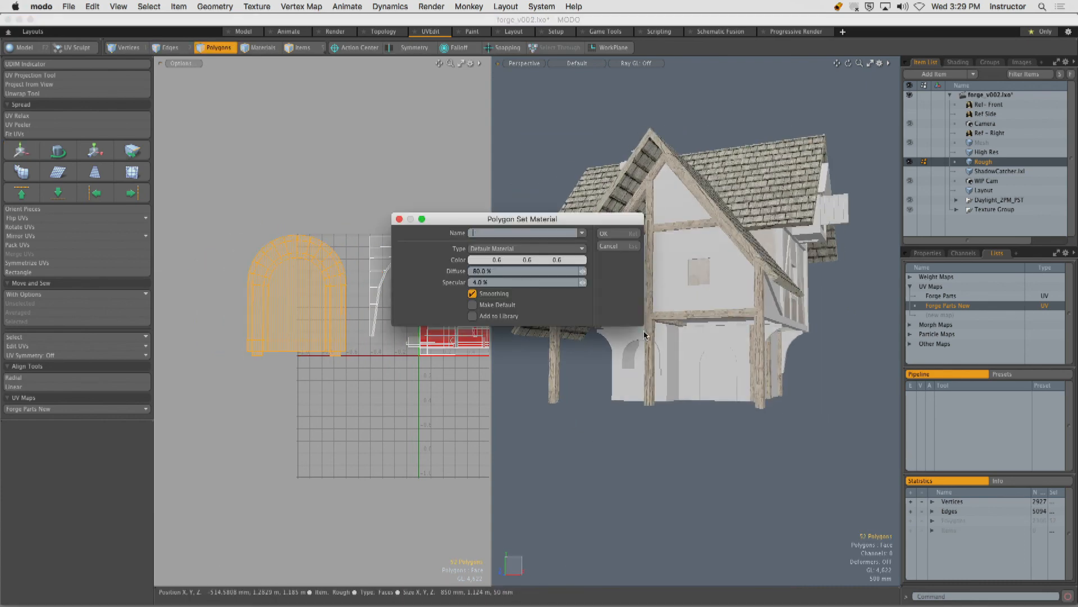
pyautogui.write('Door')
pyautogui.press('Return')
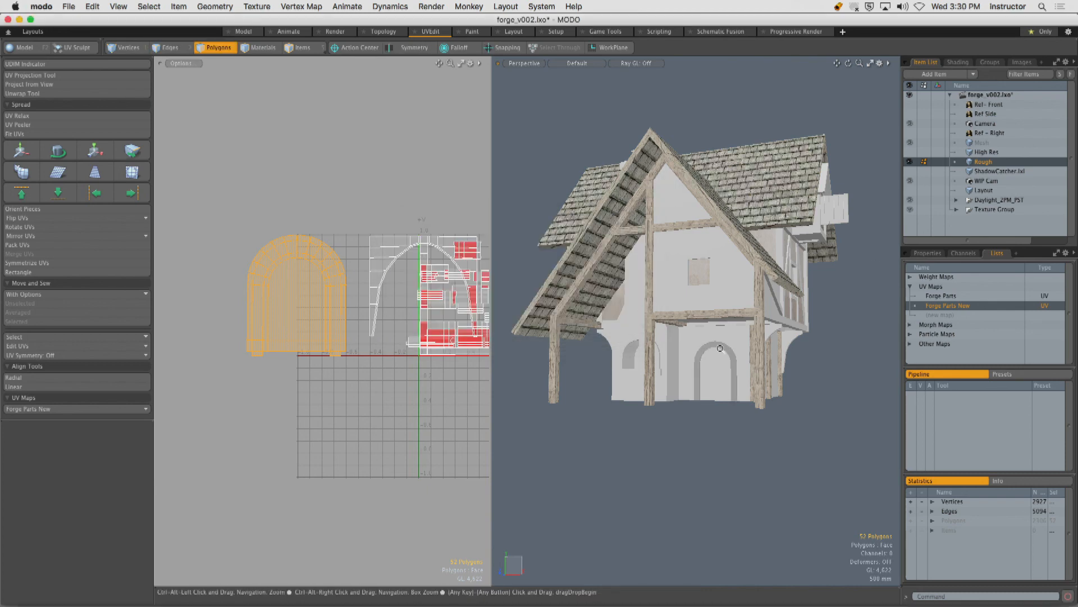
pyautogui.keyDown('ctrl'); pyautogui.keyDown('alt'); pyautogui.moveTo(715, 356); pyautogui.dragTo(599, 339); pyautogui.keyUp('alt'); pyautogui.keyUp('ctrl')
pyautogui.click(265, 188)
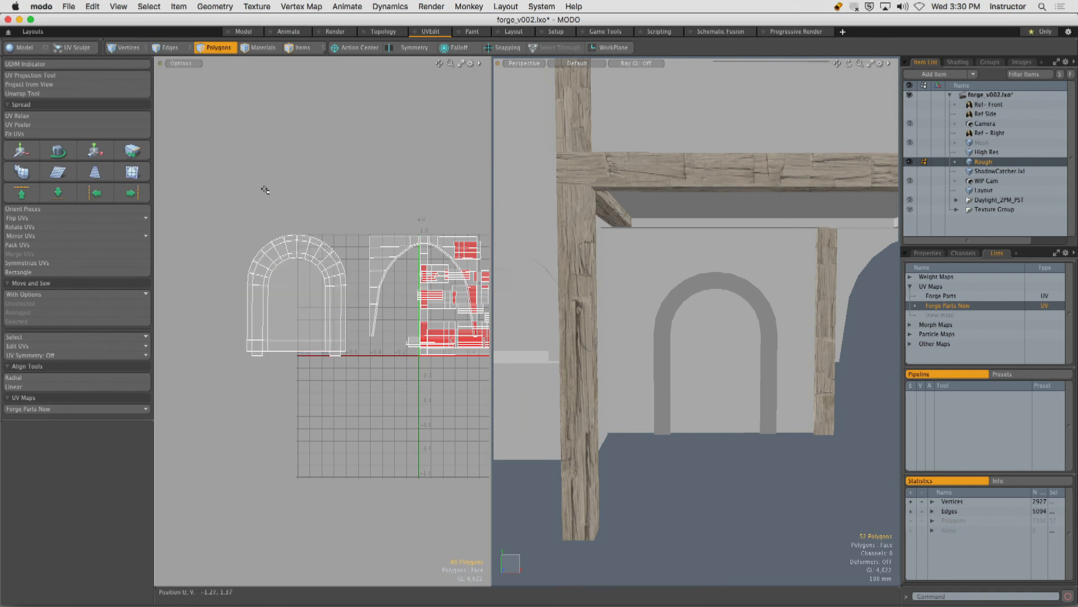
# Move the UVCheckerMap12 texture onto the Door material in the shader tree.
pyautogui.click(958, 62)
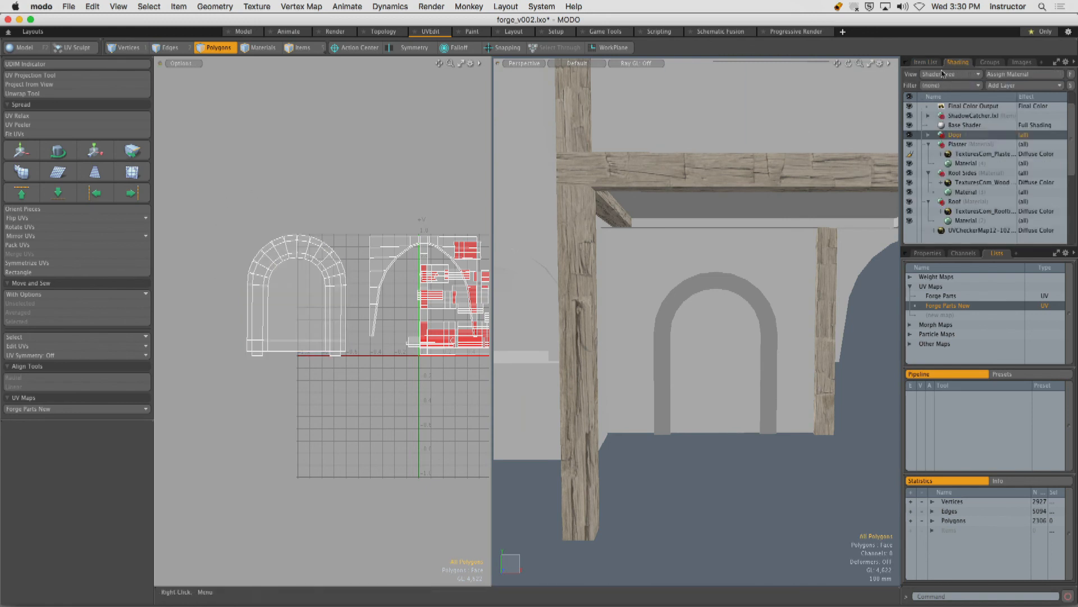
pyautogui.click(929, 153)
pyautogui.click(929, 153)
pyautogui.click(929, 162)
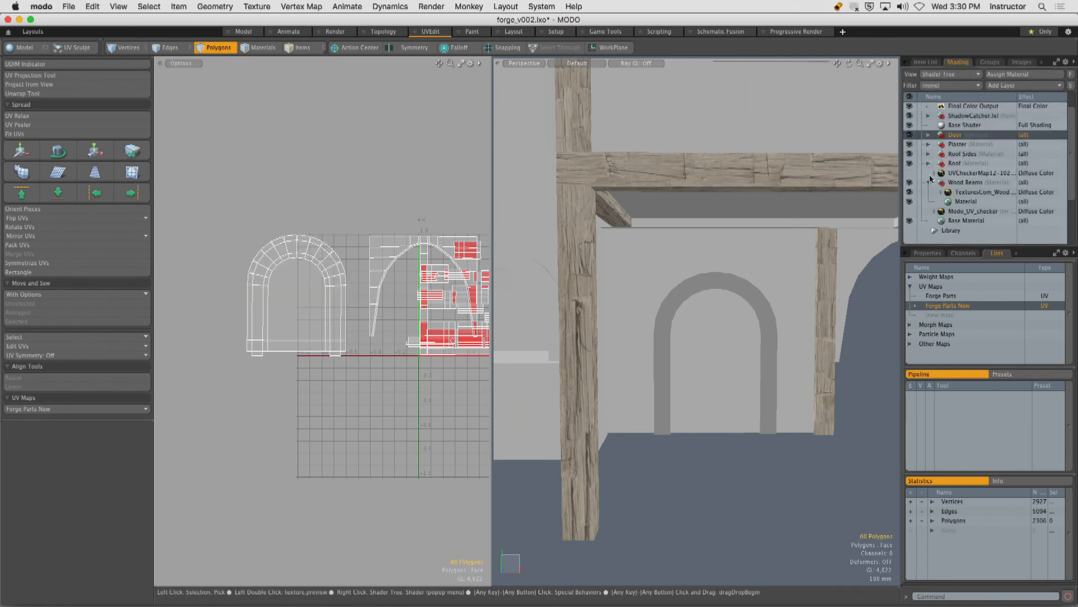
pyautogui.click(958, 176)
pyautogui.click(928, 183)
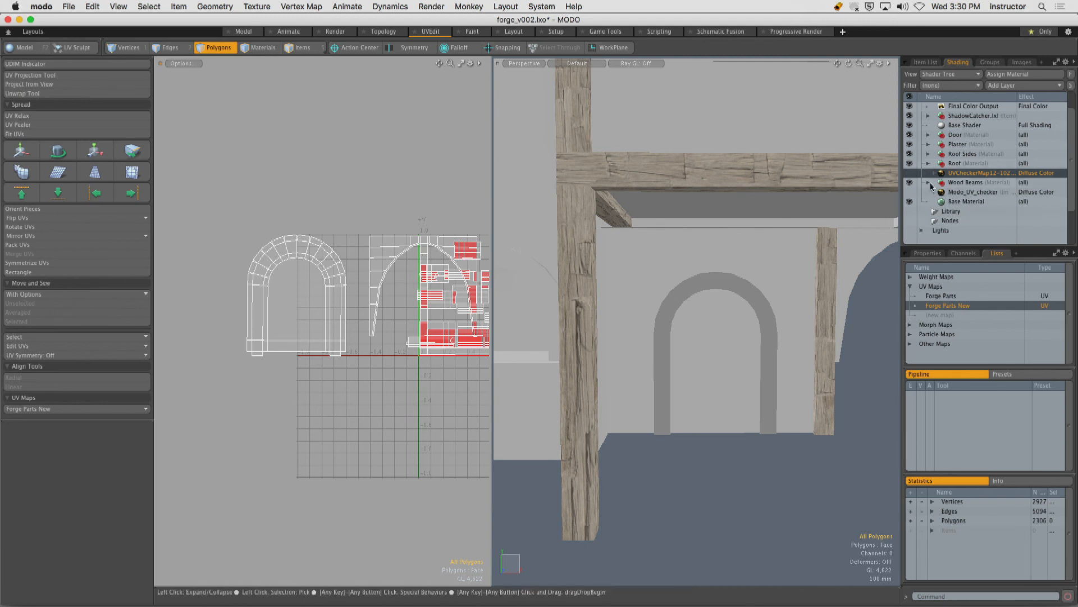
pyautogui.moveTo(942, 175); pyautogui.dragTo(949, 137)
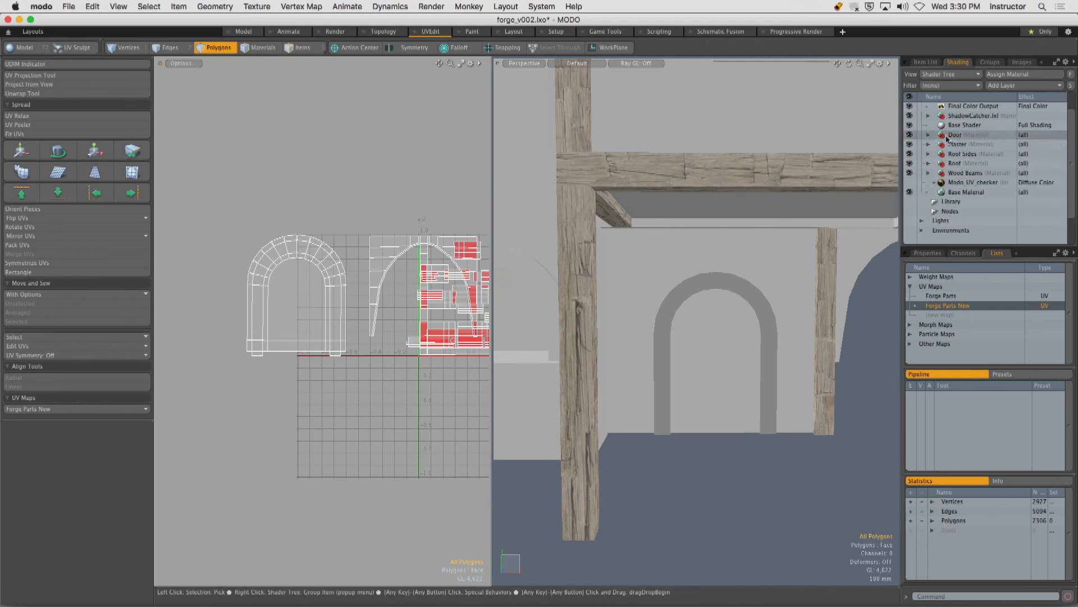
pyautogui.click(910, 145)
pyautogui.keyDown('alt'); pyautogui.moveTo(760, 337); pyautogui.dragTo(848, 329); pyautogui.keyUp('alt')
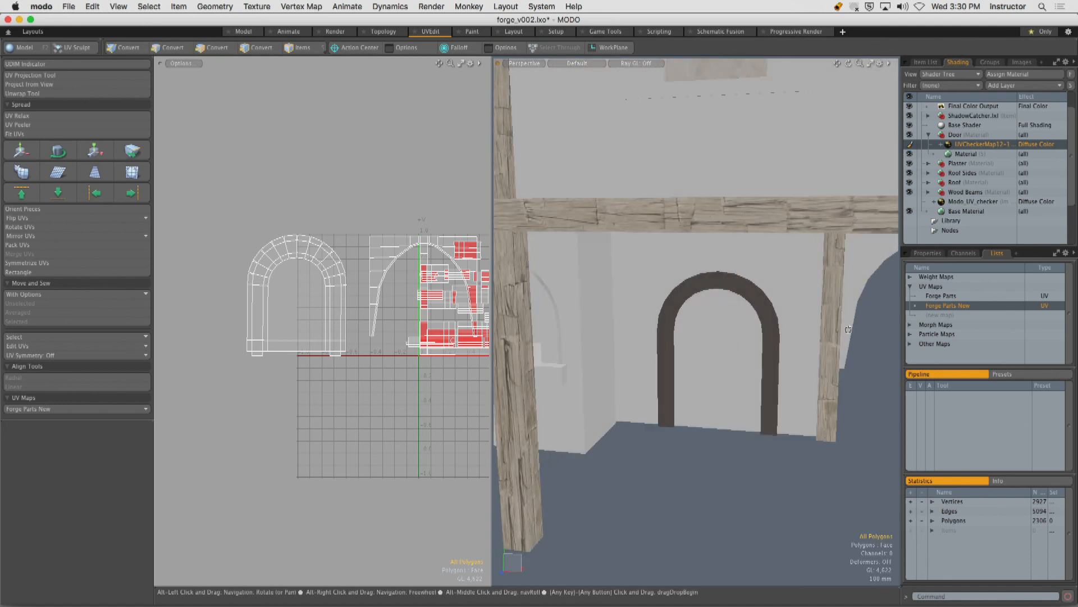
# Set the checker texture's UV map to Forge Parts New.
pyautogui.click(926, 253)
pyautogui.click(1072, 333)
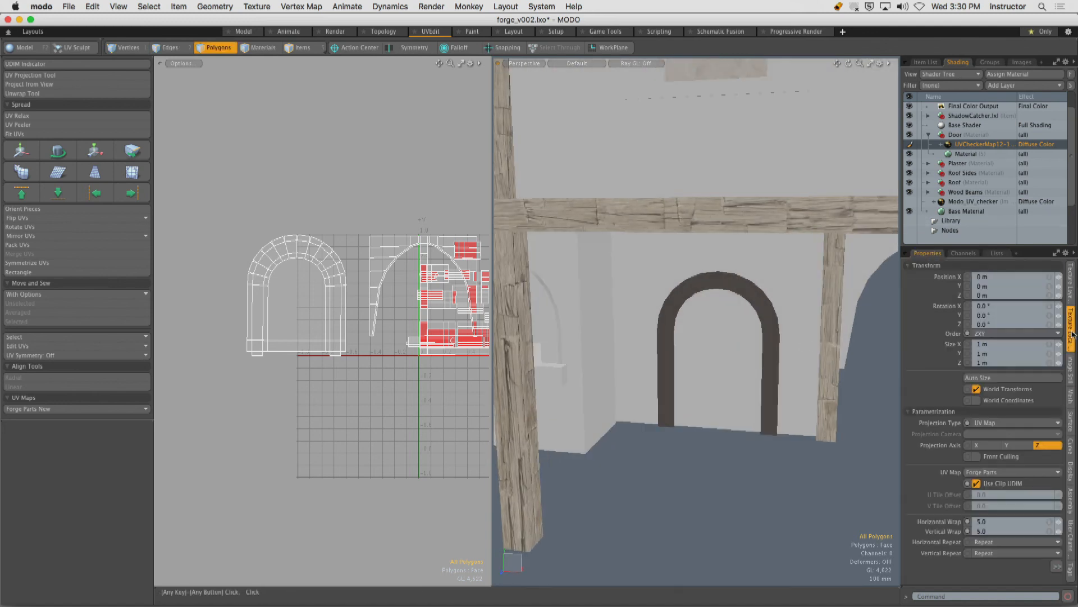
pyautogui.click(997, 473)
pyautogui.click(998, 481)
pyautogui.keyDown('ctrl'); pyautogui.keyDown('alt'); pyautogui.moveTo(725, 300); pyautogui.dragTo(741, 341); pyautogui.keyUp('alt'); pyautogui.keyUp('ctrl')
# Select the arch UV island, center it in the UV view, and frame the whole arch.
pyautogui.doubleClick(335, 306)
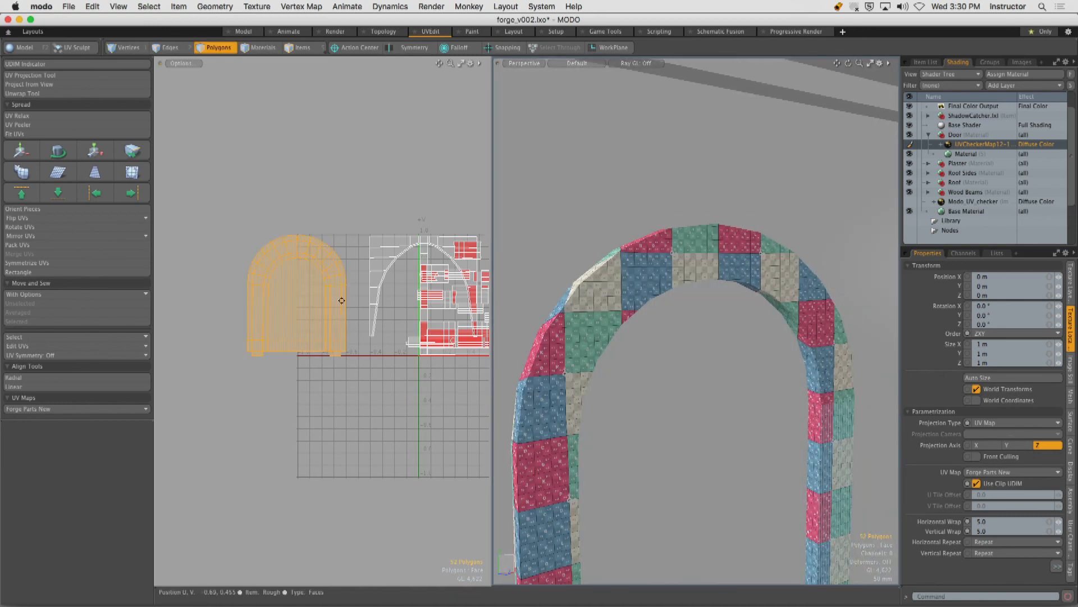
pyautogui.keyDown('alt'); pyautogui.keyDown('shift'); pyautogui.moveTo(435, 308); pyautogui.dragTo(298, 309); pyautogui.keyUp('shift'); pyautogui.keyUp('alt')
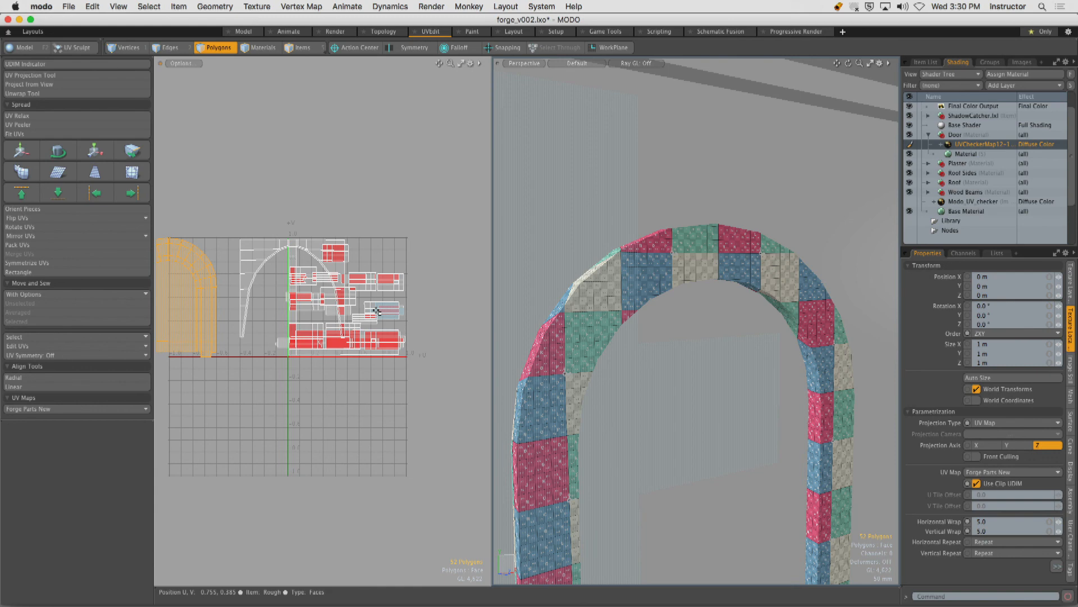
pyautogui.keyDown('ctrl'); pyautogui.keyDown('alt'); pyautogui.moveTo(630, 287); pyautogui.dragTo(601, 289); pyautogui.keyUp('alt'); pyautogui.keyUp('ctrl')
pyautogui.moveTo(601, 289)
pyautogui.keyDown('alt'); pyautogui.mouseDown()
pyautogui.moveTo(584, 300)
pyautogui.moveTo(655, 303)
pyautogui.moveTo(596, 269)
pyautogui.mouseUp(); pyautogui.keyUp('alt')
pyautogui.keyDown('alt'); pyautogui.keyDown('shift'); pyautogui.moveTo(268, 262); pyautogui.dragTo(342, 267); pyautogui.keyUp('shift'); pyautogui.keyUp('alt')
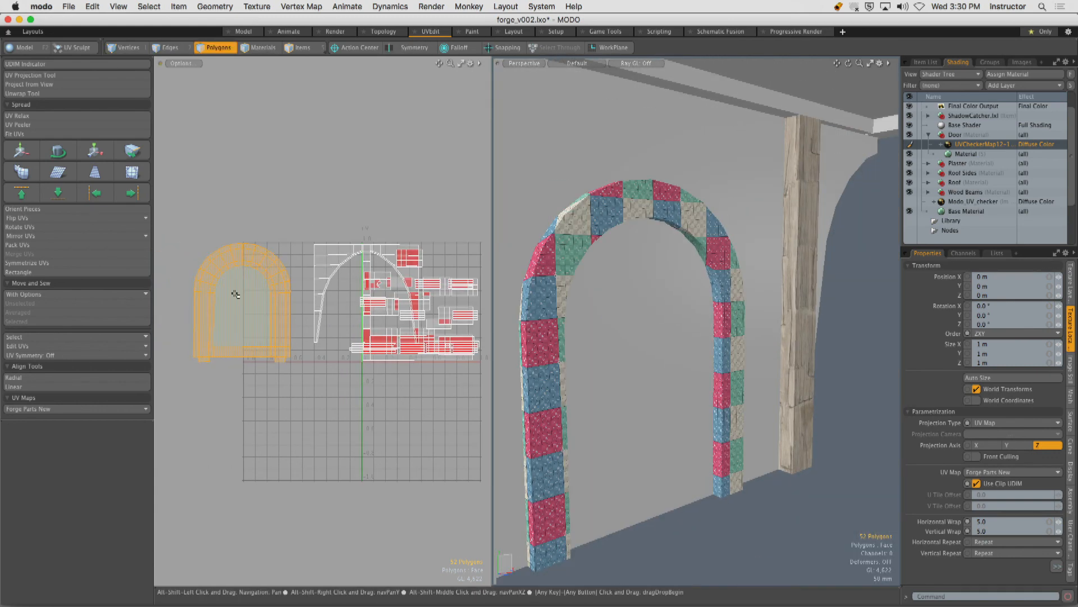
pyautogui.click(995, 254)
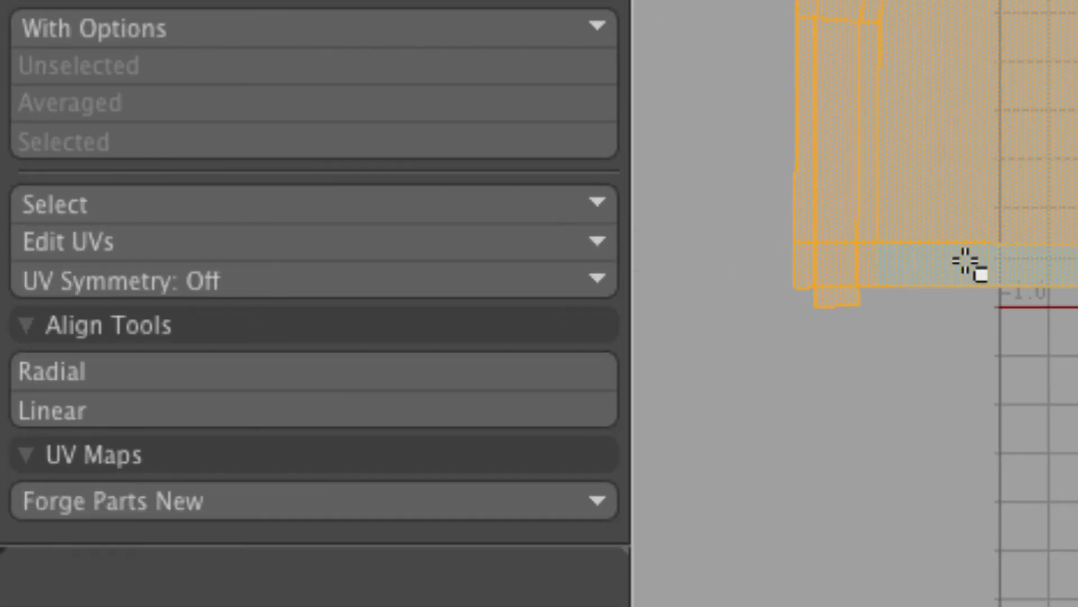
pyautogui.click(133, 244)
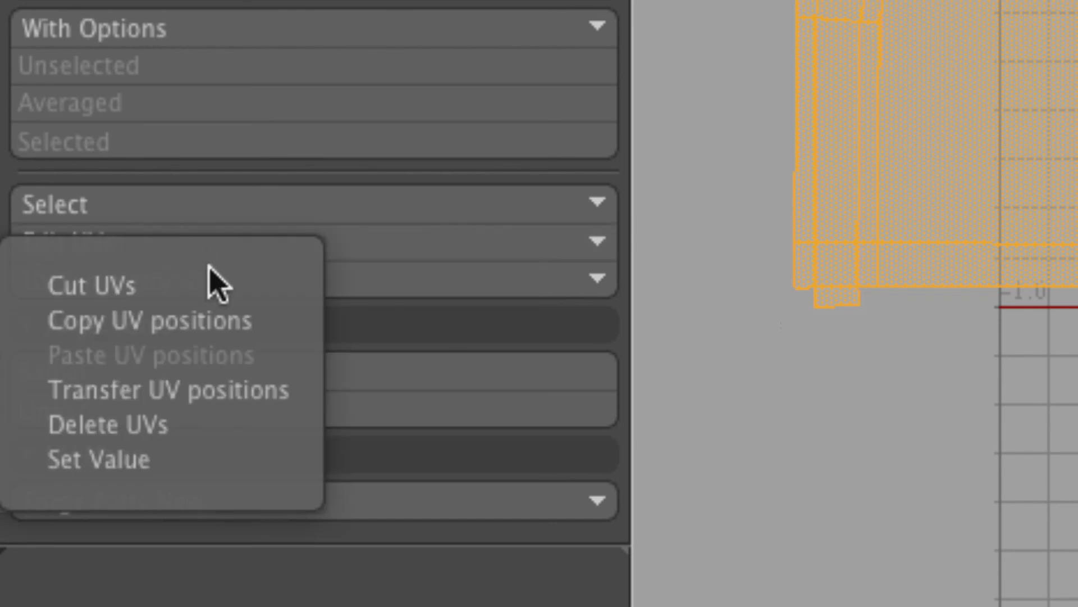
pyautogui.click(193, 303)
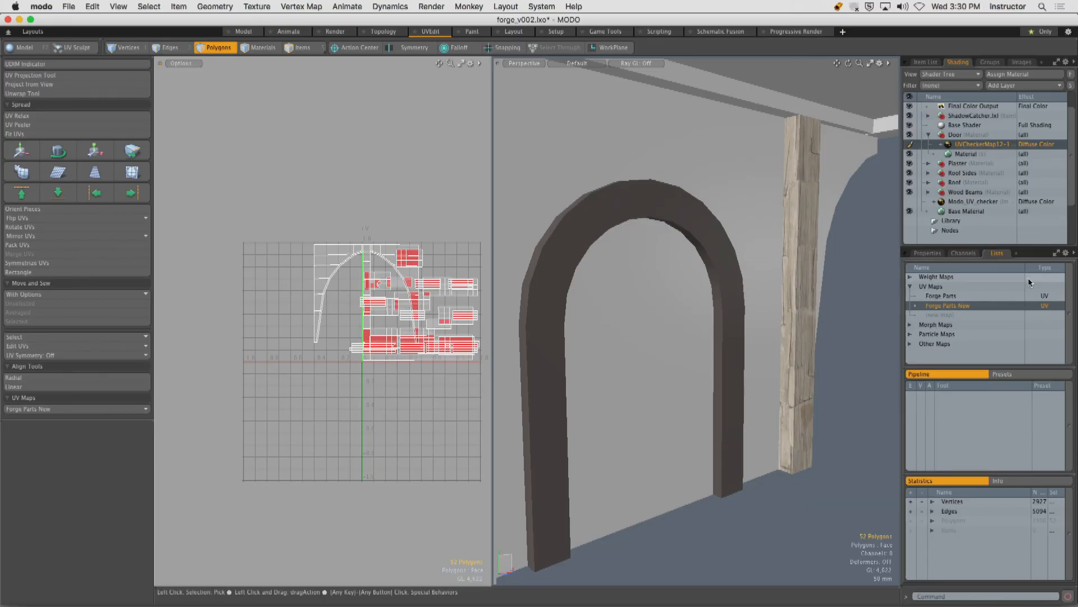
pyautogui.click(941, 295)
pyautogui.scroll(-10, 374, 303)
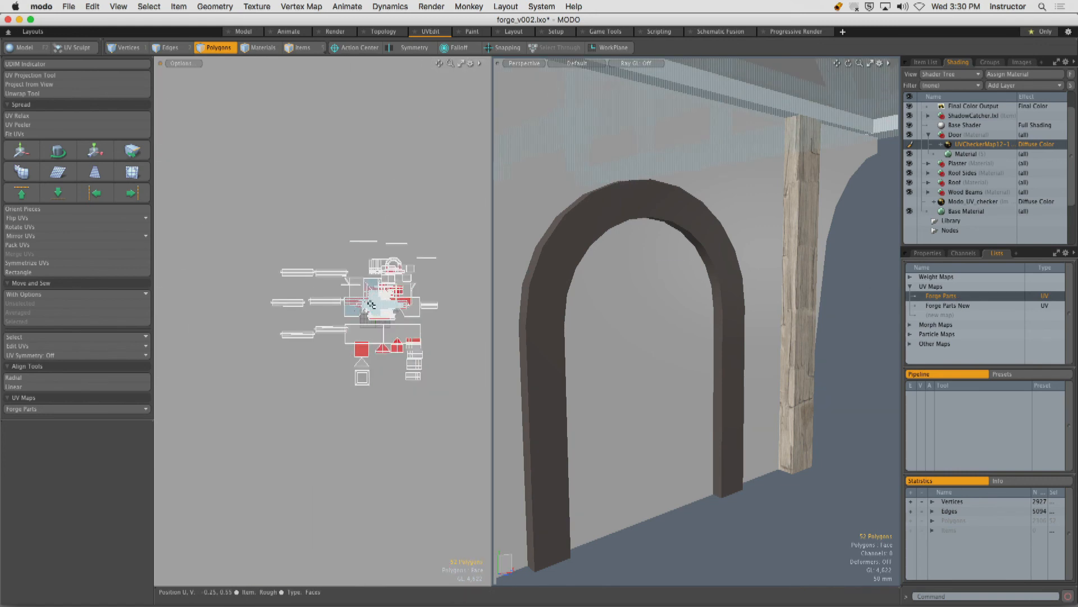
pyautogui.keyDown('alt'); pyautogui.keyDown('shift'); pyautogui.moveTo(374, 302); pyautogui.dragTo(276, 265); pyautogui.keyUp('shift'); pyautogui.keyUp('alt')
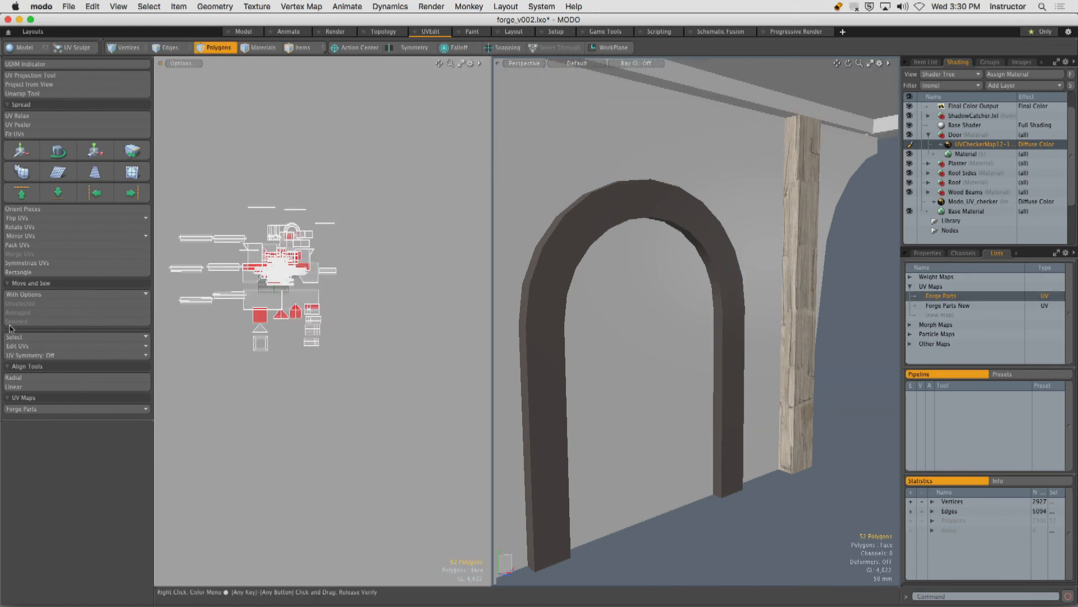
pyautogui.click(24, 347)
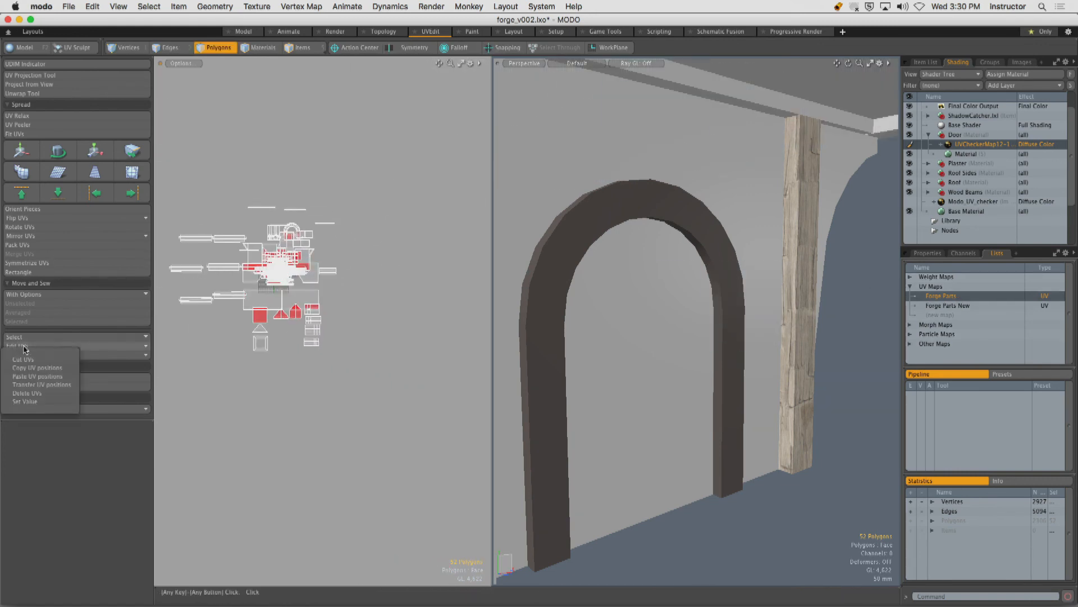
pyautogui.click(38, 376)
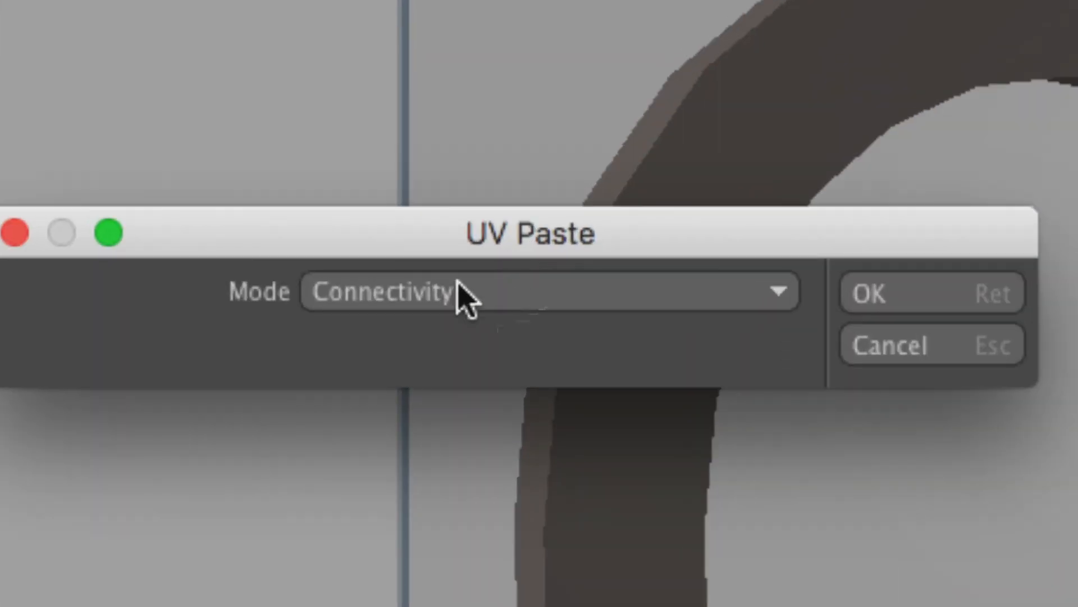
pyautogui.click(495, 274)
pyautogui.click(508, 336)
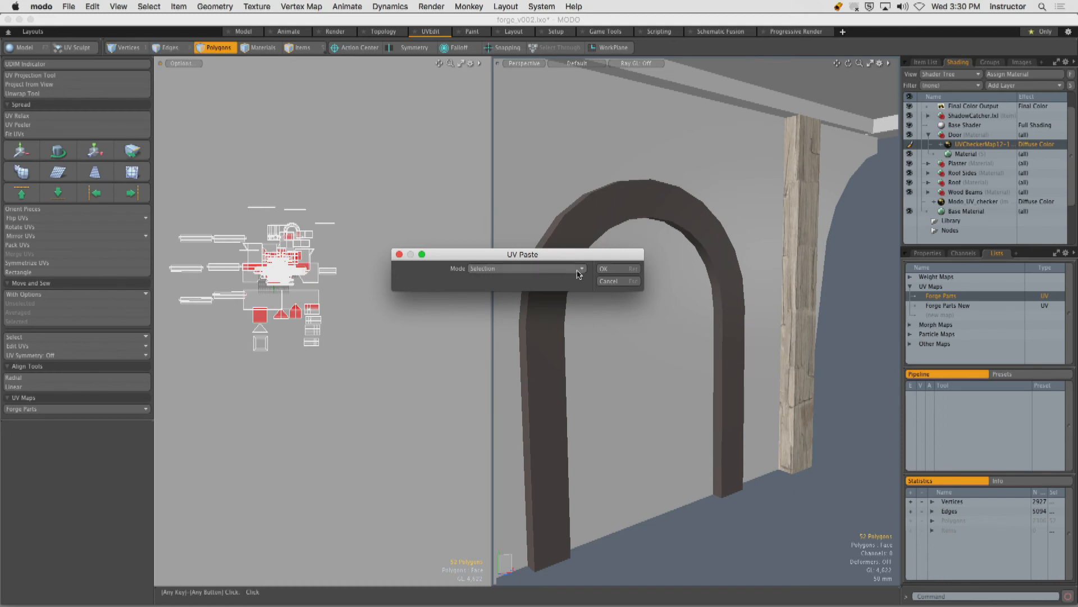
pyautogui.click(683, 312)
pyautogui.hotkey('shift', 'a')
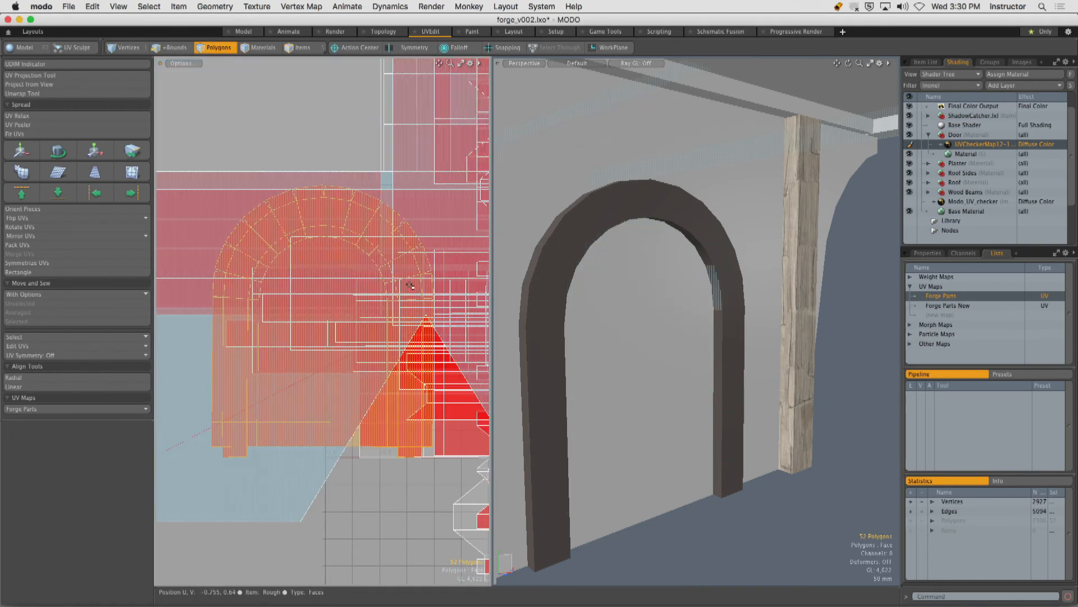
pyautogui.keyDown('alt'); pyautogui.moveTo(600, 260); pyautogui.dragTo(620, 257); pyautogui.keyUp('alt')
pyautogui.hotkey('shift', 'a')
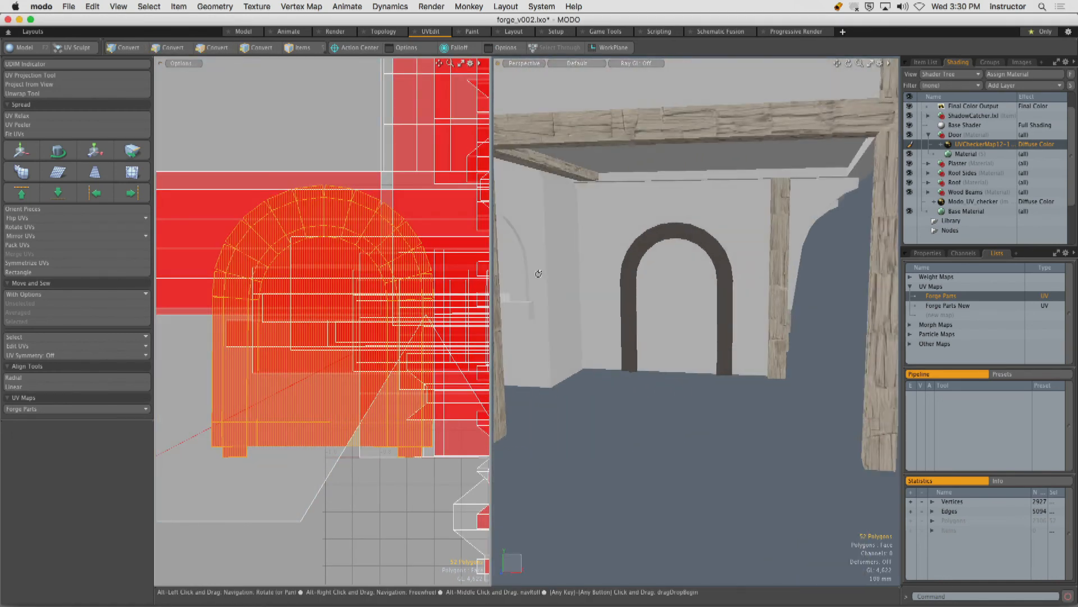
pyautogui.press('y')
pyautogui.scroll(-8, 318, 281)
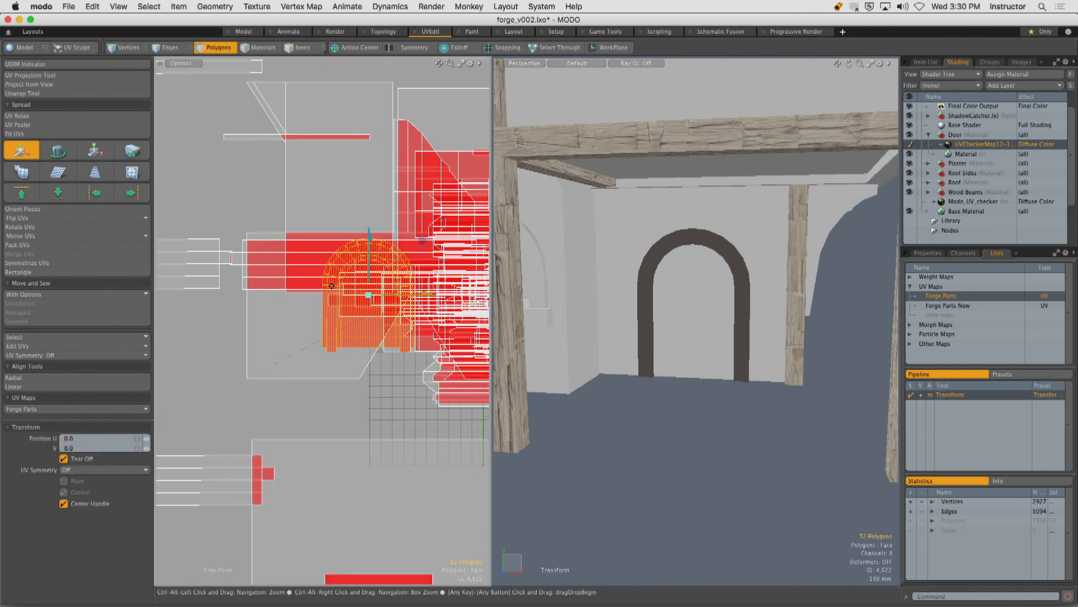
pyautogui.keyDown('alt'); pyautogui.keyDown('shift'); pyautogui.moveTo(318, 281); pyautogui.dragTo(247, 281); pyautogui.keyUp('shift'); pyautogui.keyUp('alt')
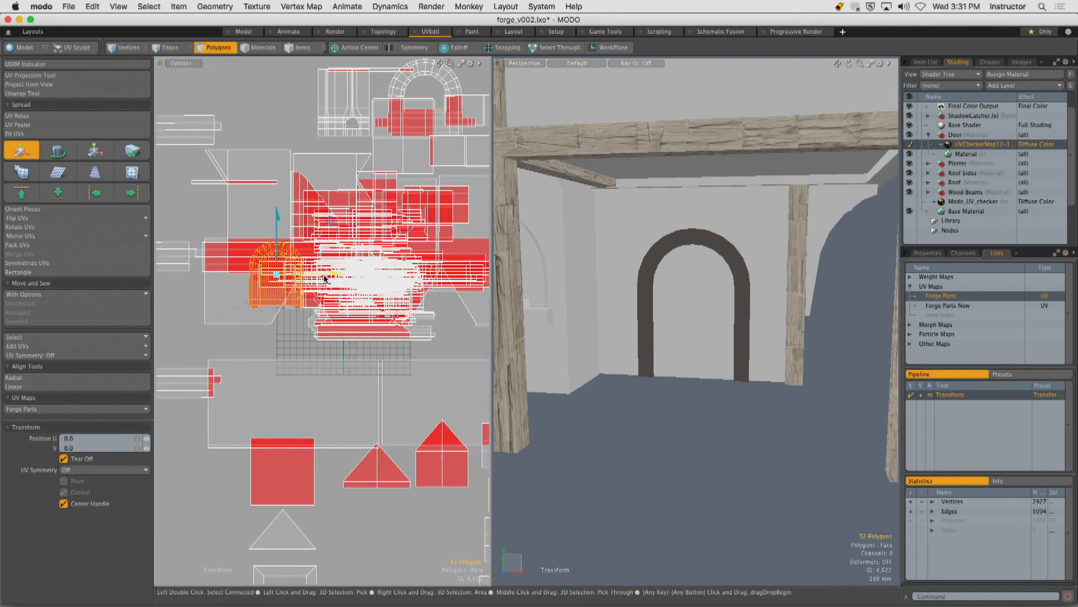
pyautogui.keyDown('alt'); pyautogui.keyDown('shift'); pyautogui.moveTo(331, 280); pyautogui.dragTo(457, 259); pyautogui.keyUp('shift'); pyautogui.keyUp('alt')
pyautogui.press('q')
pyautogui.click(450, 142)
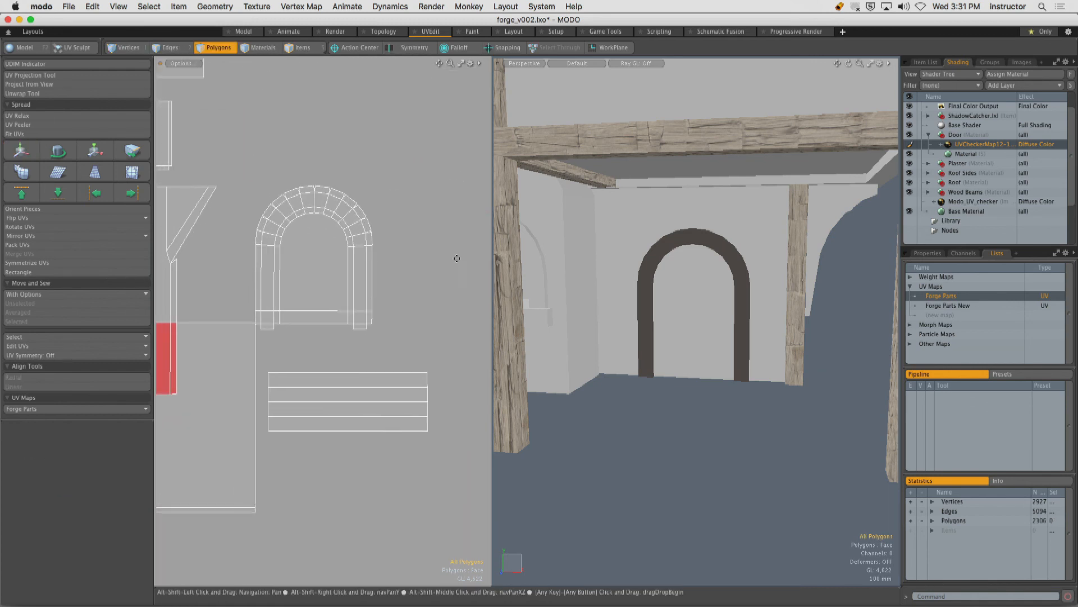
pyautogui.click(933, 254)
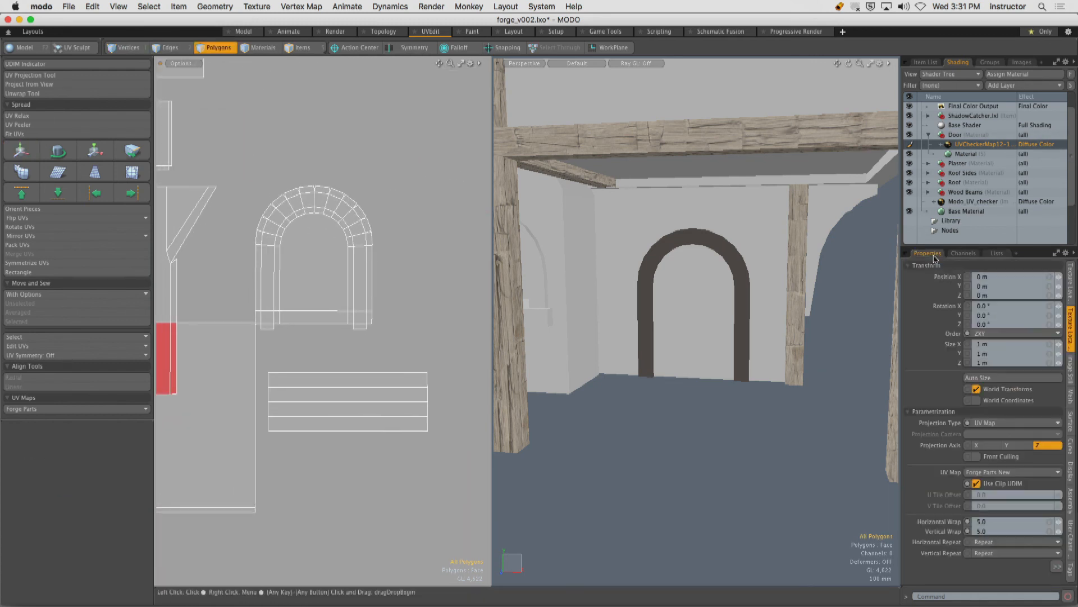
pyautogui.click(1017, 471)
pyautogui.click(1011, 464)
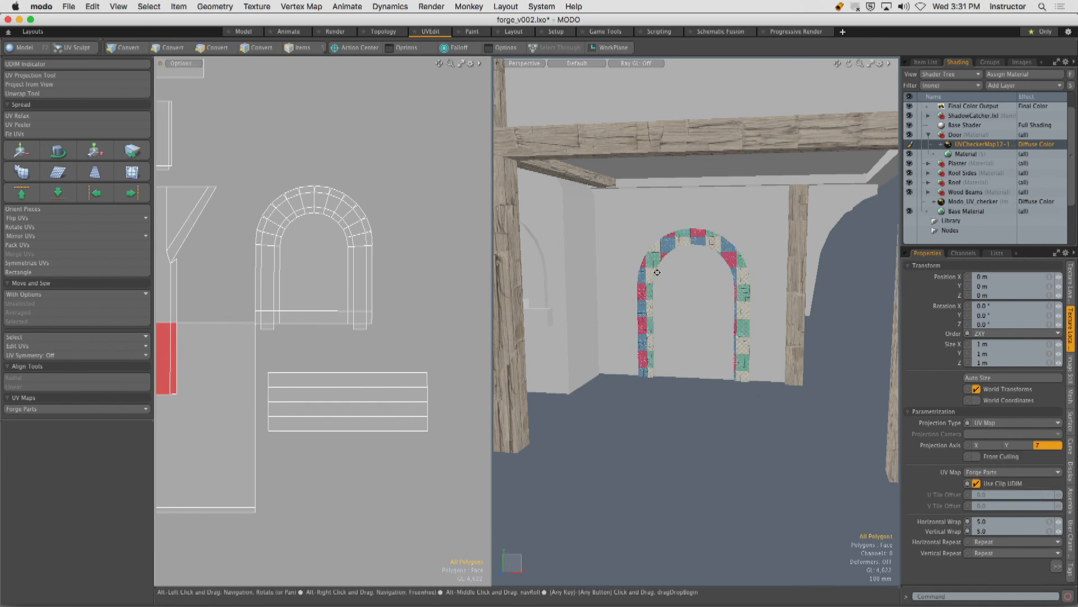
pyautogui.keyDown('ctrl'); pyautogui.keyDown('alt'); pyautogui.moveTo(657, 273); pyautogui.dragTo(523, 284); pyautogui.keyUp('alt'); pyautogui.keyUp('ctrl')
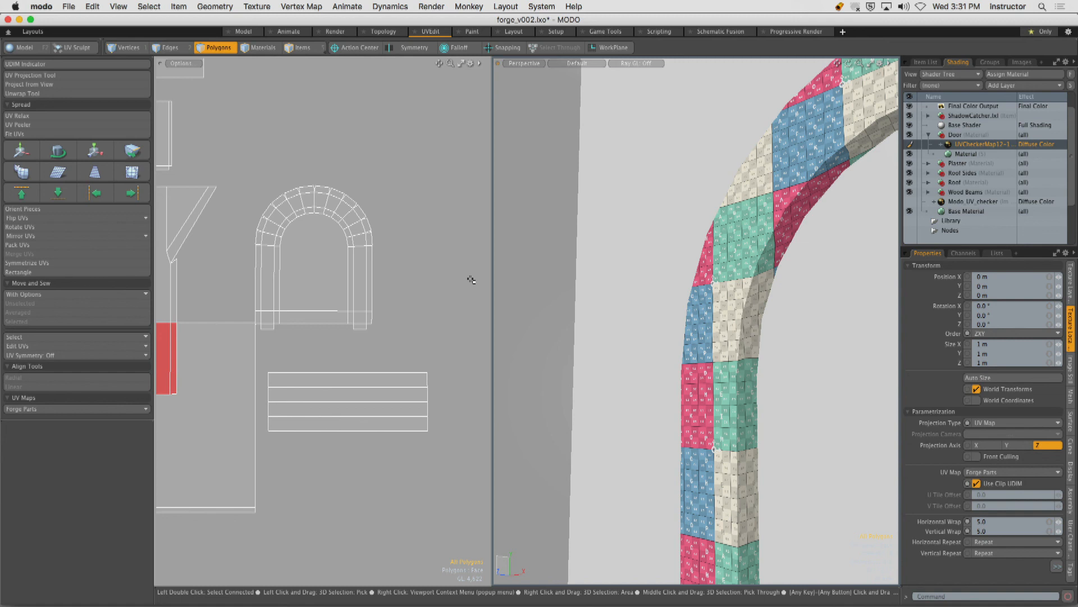
pyautogui.press('super+z')
pyautogui.keyDown('ctrl'); pyautogui.keyDown('alt'); pyautogui.moveTo(393, 330); pyautogui.dragTo(320, 318); pyautogui.keyUp('alt'); pyautogui.keyUp('ctrl')
pyautogui.press('super+z')
pyautogui.press('super+z')
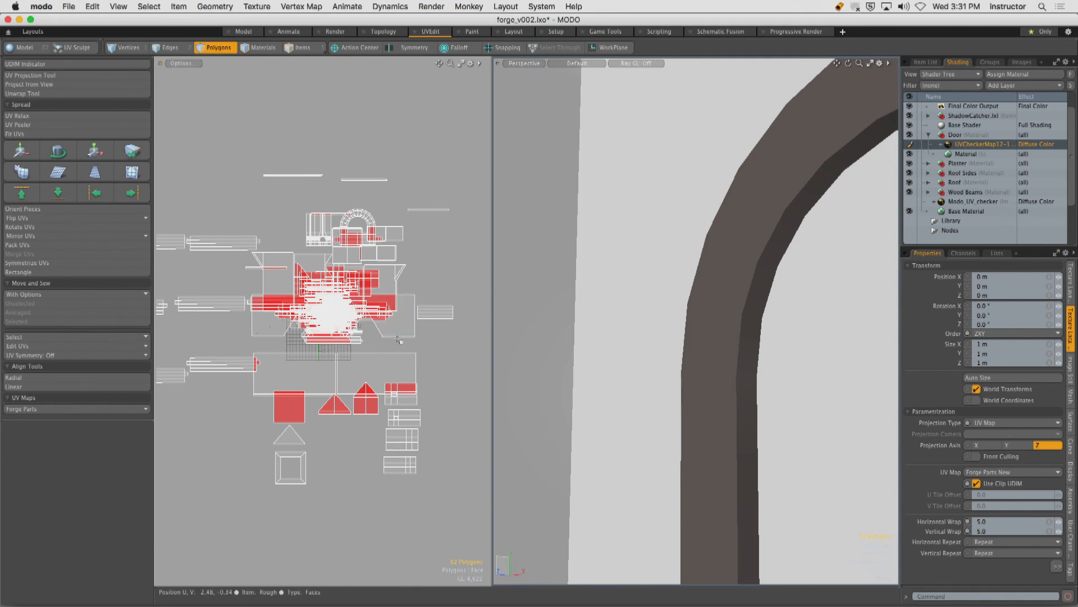
pyautogui.press('super+z')
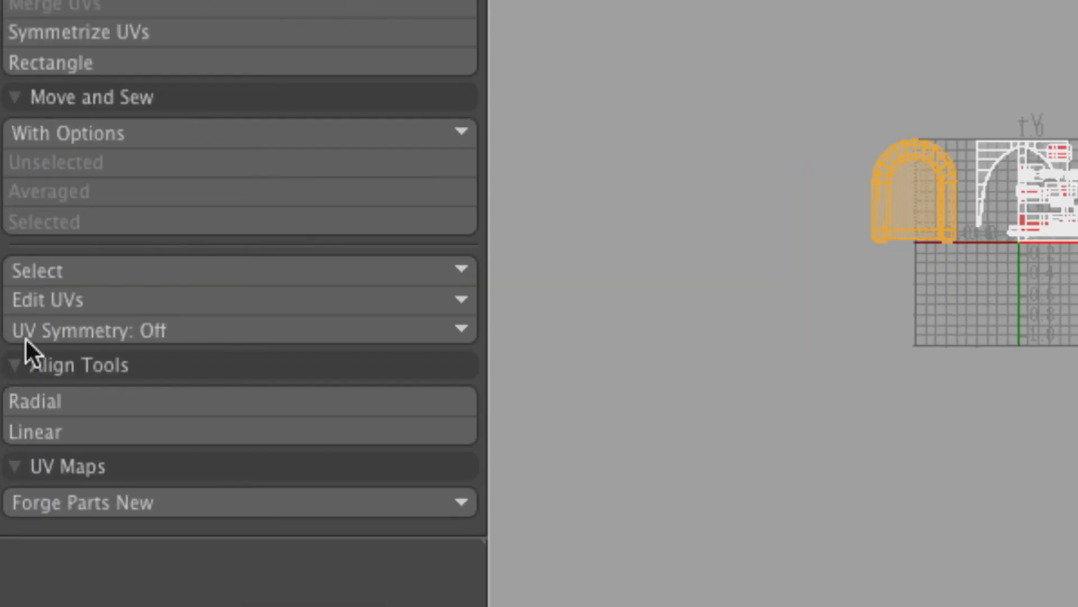
# Look over the UV editing commands while orbiting to view the arches.
pyautogui.click(18, 346)
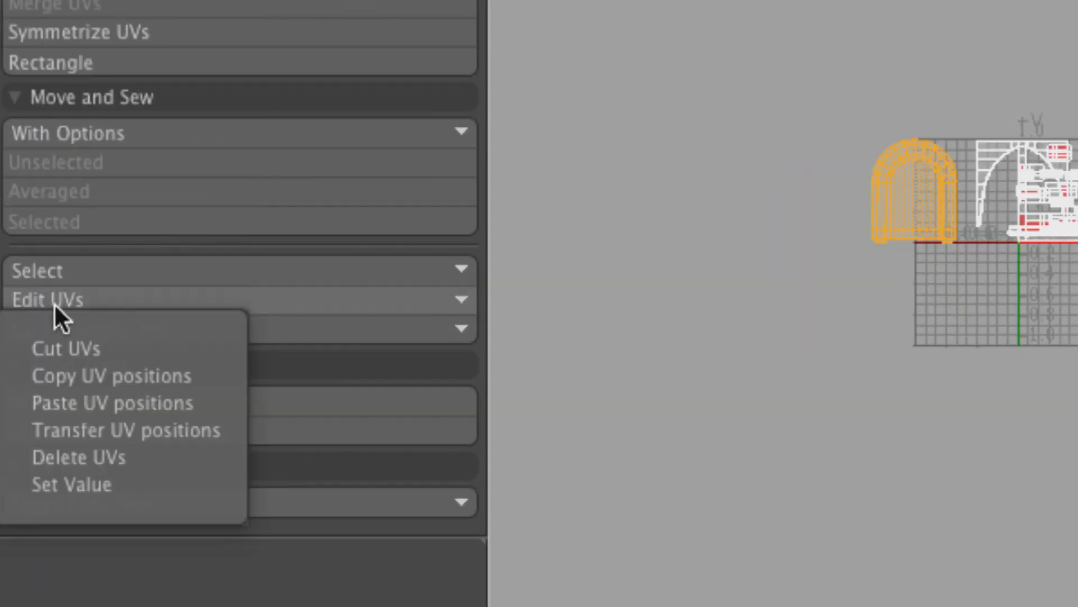
pyautogui.click(473, 350)
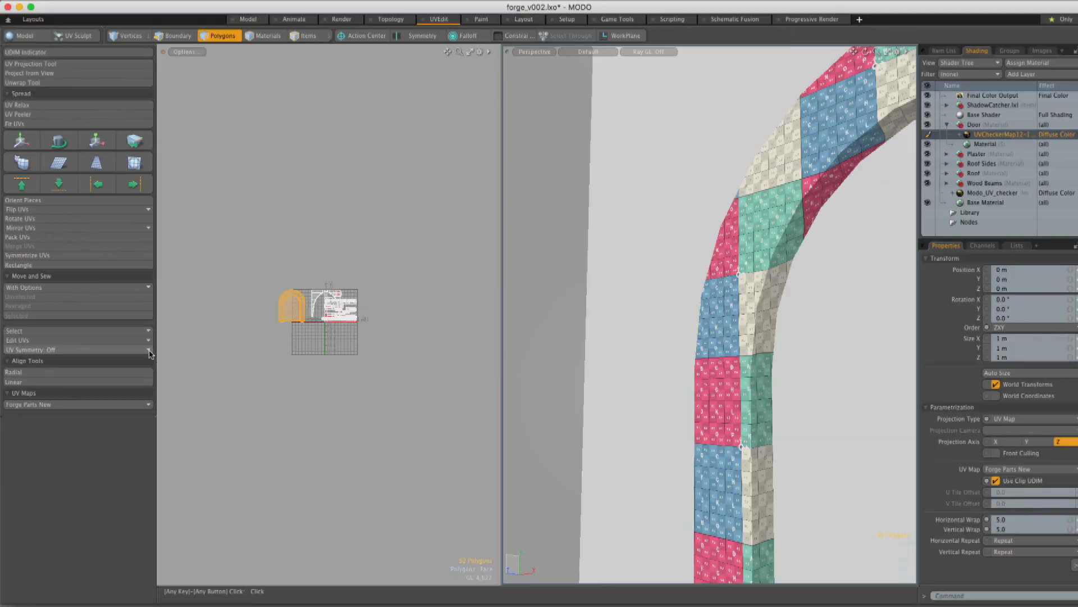
pyautogui.keyDown('alt'); pyautogui.moveTo(699, 272); pyautogui.dragTo(617, 306); pyautogui.keyUp('alt')
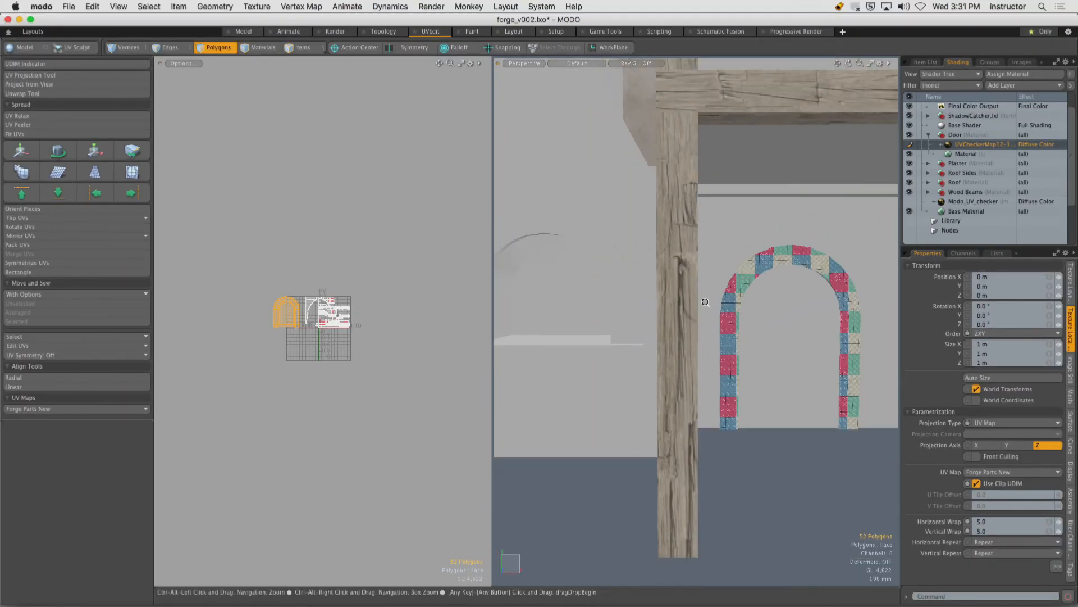
pyautogui.click(20, 347)
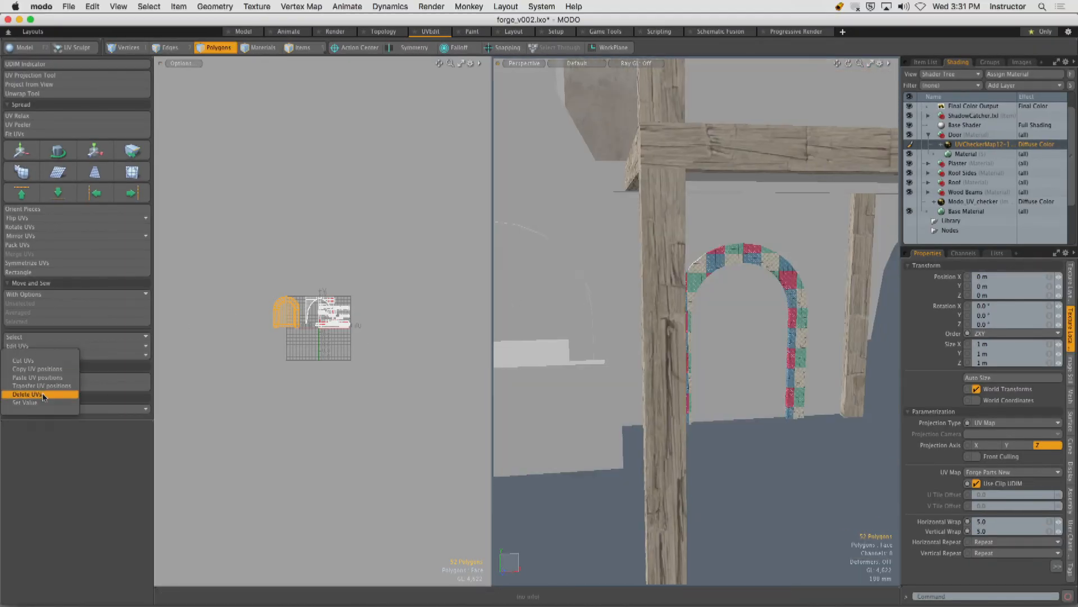
pyautogui.keyDown('alt'); pyautogui.moveTo(624, 301); pyautogui.dragTo(719, 296); pyautogui.keyUp('alt')
pyautogui.click(20, 345)
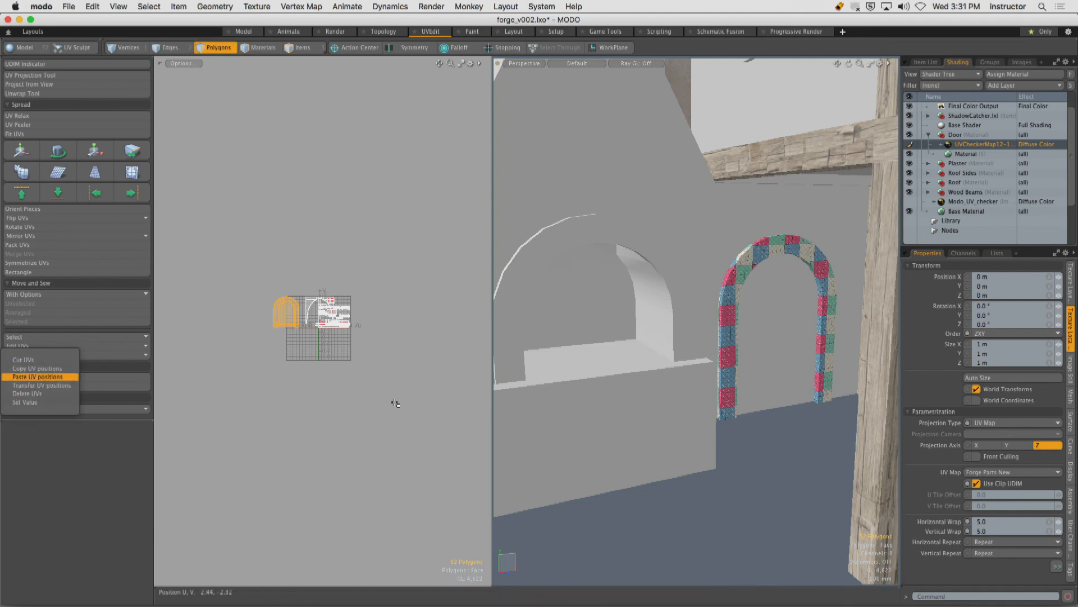
pyautogui.click(318, 403)
# Select the door arch and slide its UV island to the right.
pyautogui.scroll(4, 323, 338)
pyautogui.keyDown('alt'); pyautogui.moveTo(234, 273); pyautogui.dragTo(299, 315); pyautogui.keyUp('alt')
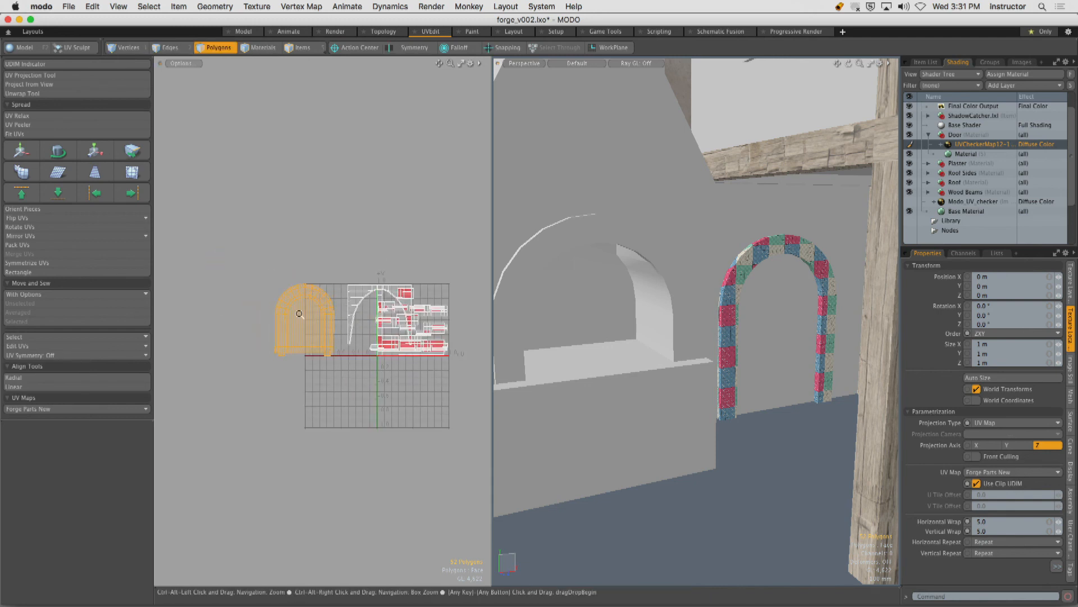
pyautogui.scroll(4, 297, 312)
pyautogui.keyDown('alt'); pyautogui.moveTo(390, 327); pyautogui.dragTo(374, 345); pyautogui.keyUp('alt')
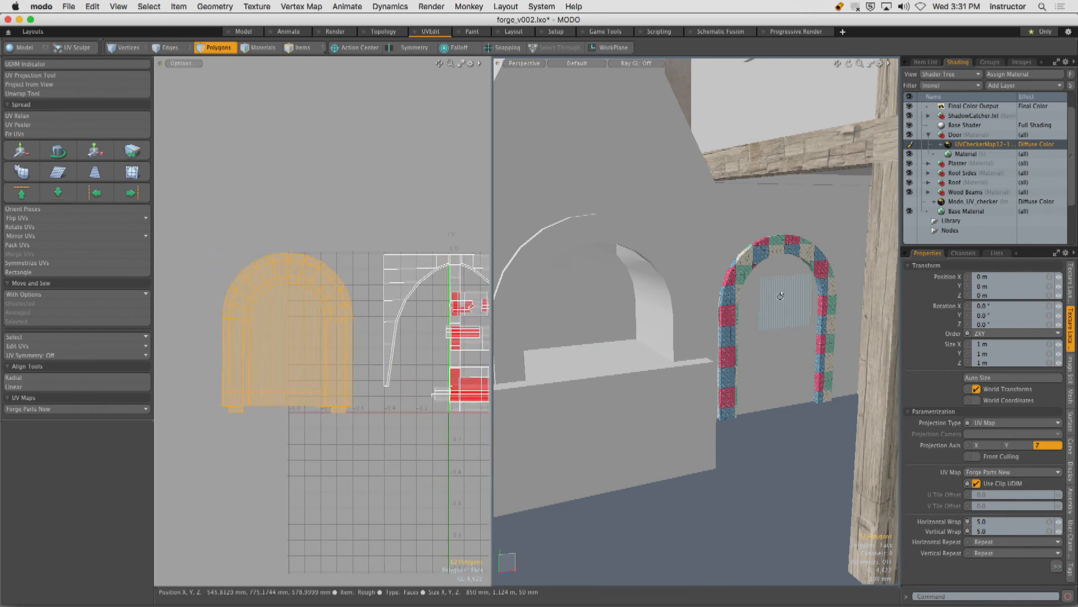
pyautogui.keyDown('alt'); pyautogui.moveTo(782, 293); pyautogui.dragTo(750, 305); pyautogui.keyUp('alt')
pyautogui.click(777, 327)
pyautogui.doubleClick(777, 327)
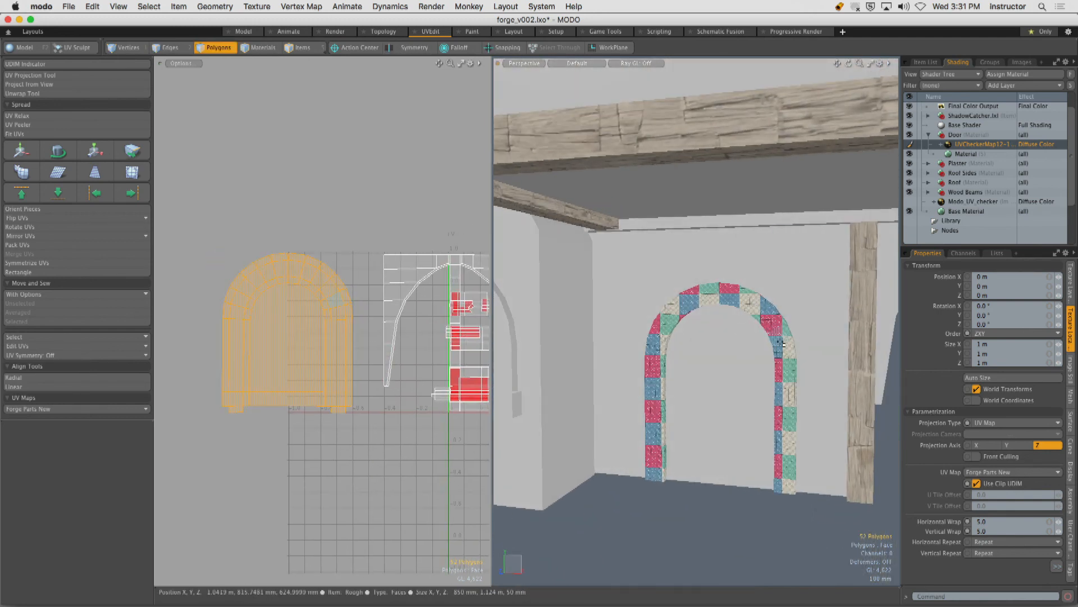
pyautogui.keyDown('alt'); pyautogui.moveTo(781, 343); pyautogui.dragTo(812, 383); pyautogui.keyUp('alt')
pyautogui.press('w')
pyautogui.press('q')
pyautogui.click(812, 388)
# Select the whole door and hide all other geometry with Shift+H.
pyautogui.doubleClick(812, 383)
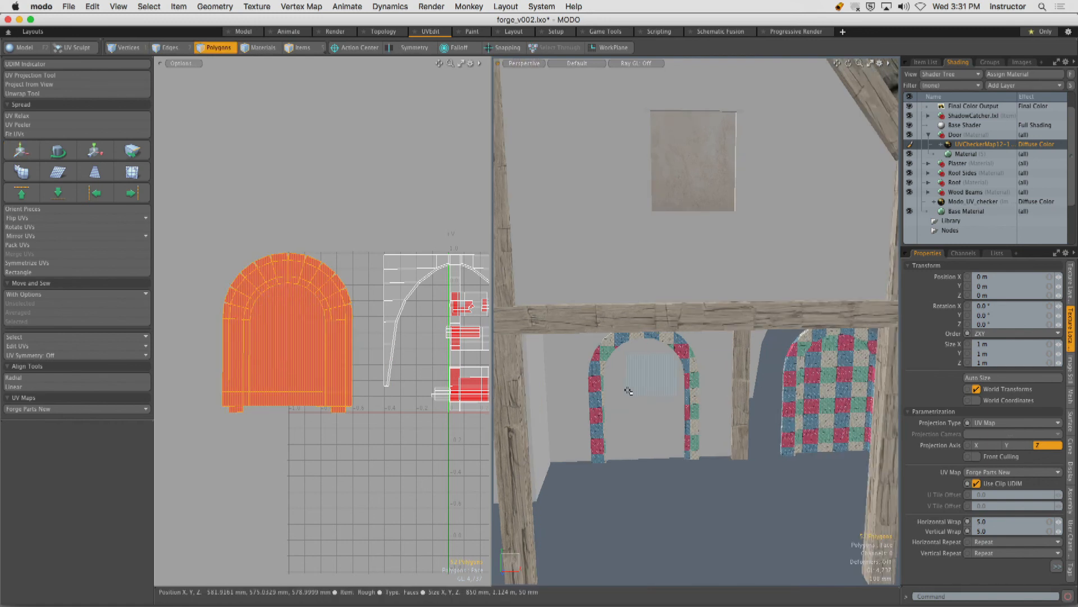
pyautogui.hotkey('shift', 'h')
pyautogui.click(705, 378)
pyautogui.keyDown('alt'); pyautogui.moveTo(742, 356); pyautogui.dragTo(727, 373); pyautogui.keyUp('alt')
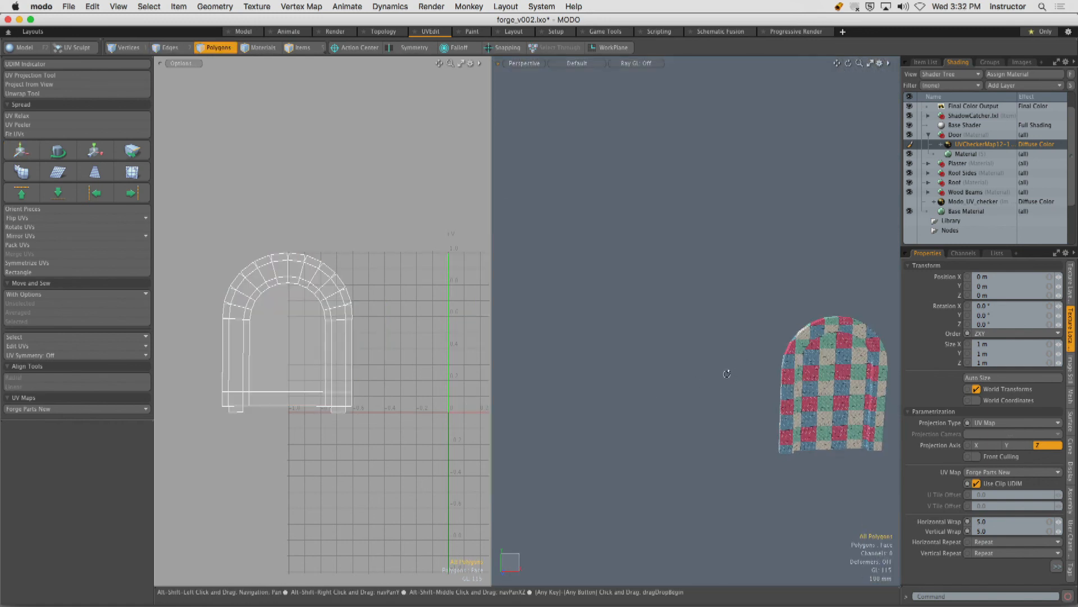
# Unhide everything, isolate the two doors, and delete the right door's UVs.
pyautogui.press('u')
pyautogui.doubleClick(798, 393)
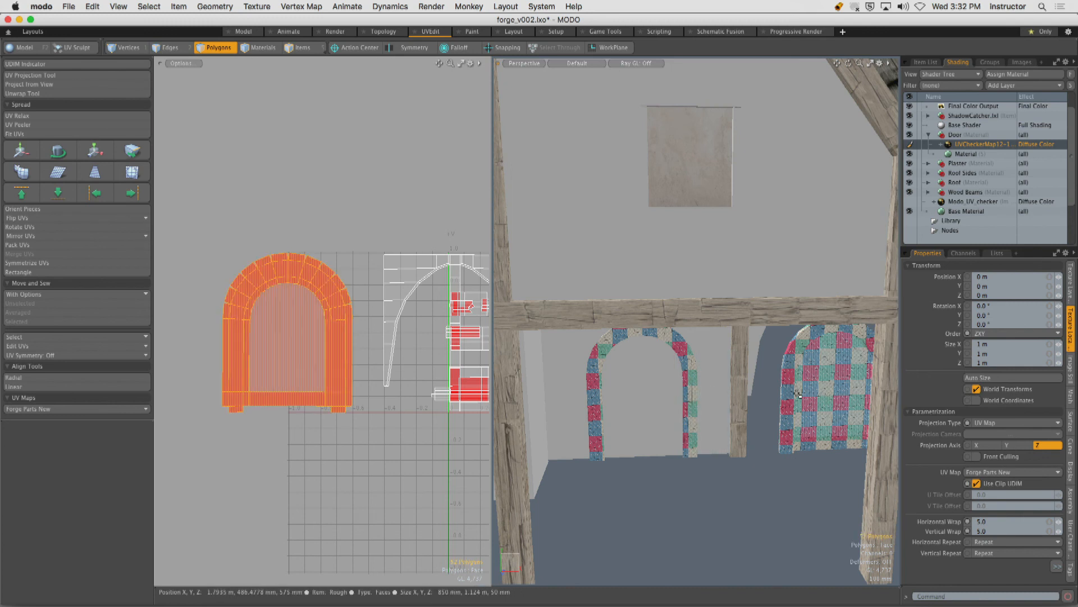
pyautogui.hotkey('shift', 'h')
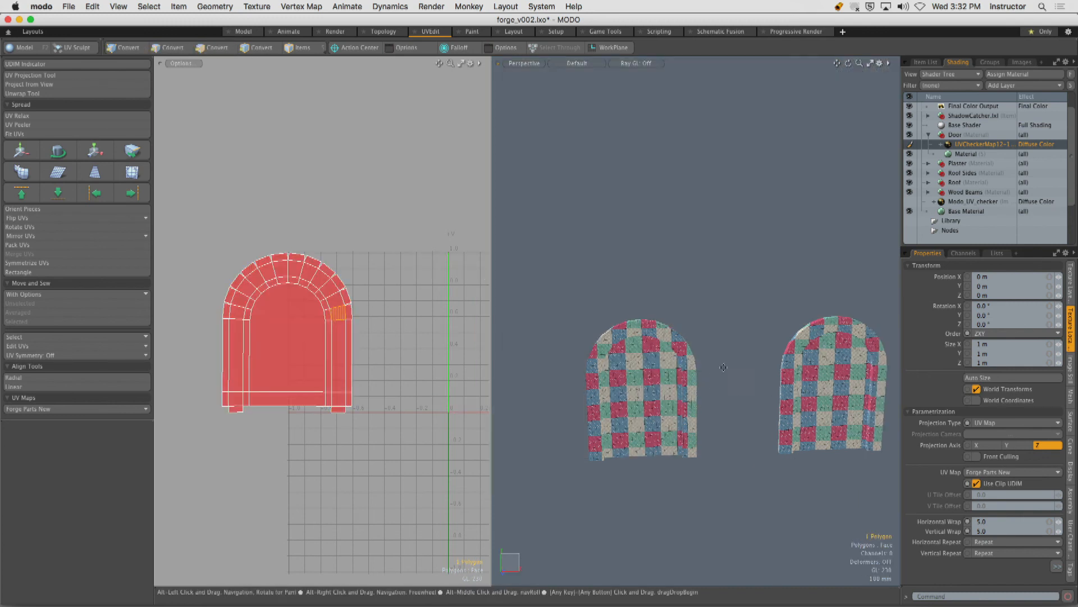
pyautogui.click(35, 346)
pyautogui.click(45, 396)
# Select the left door and copy its UV positions.
pyautogui.keyDown('alt'); pyautogui.keyDown('shift'); pyautogui.moveTo(663, 393); pyautogui.dragTo(662, 324); pyautogui.keyUp('shift'); pyautogui.keyUp('alt')
pyautogui.scroll(3, 644, 351)
pyautogui.scroll(-2, 775, 340)
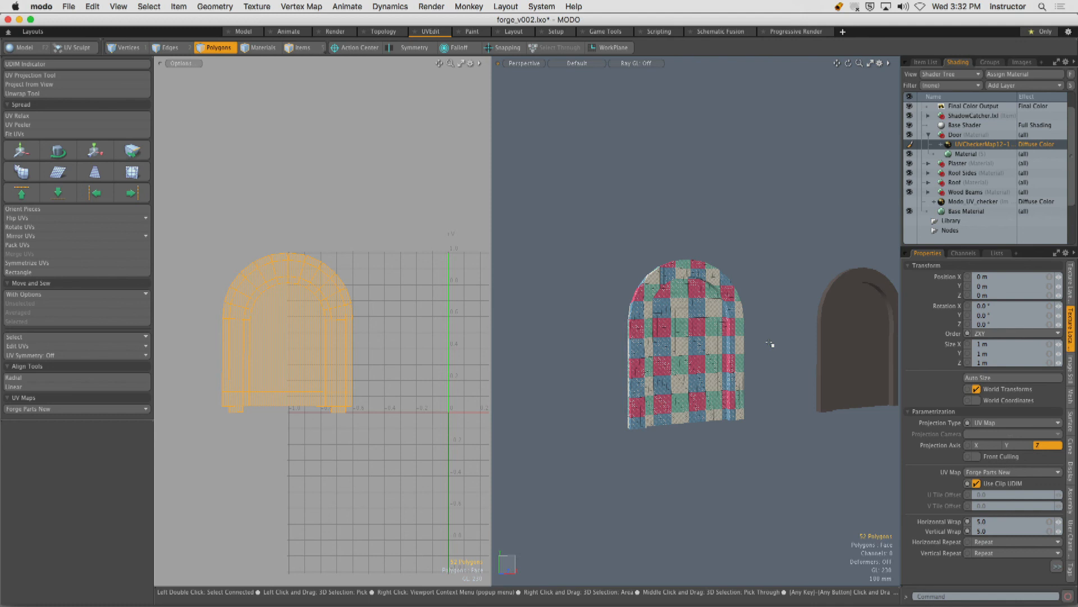
pyautogui.keyDown('alt'); pyautogui.keyDown('shift'); pyautogui.moveTo(770, 344); pyautogui.dragTo(709, 312); pyautogui.keyUp('shift'); pyautogui.keyUp('alt')
pyautogui.click(706, 312)
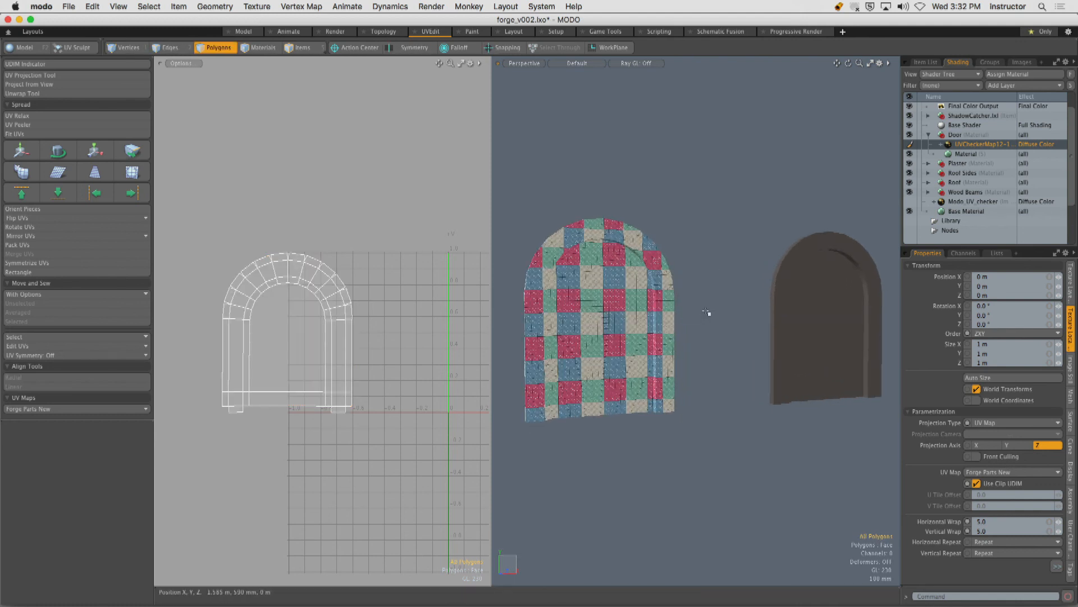
pyautogui.doubleClick(332, 349)
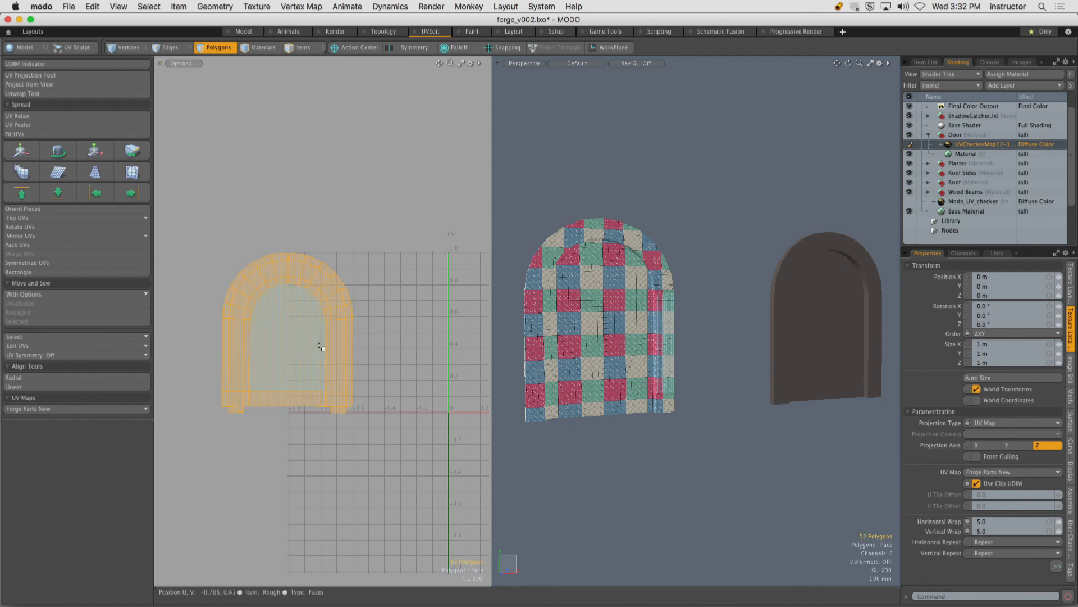
pyautogui.click(28, 346)
pyautogui.click(35, 371)
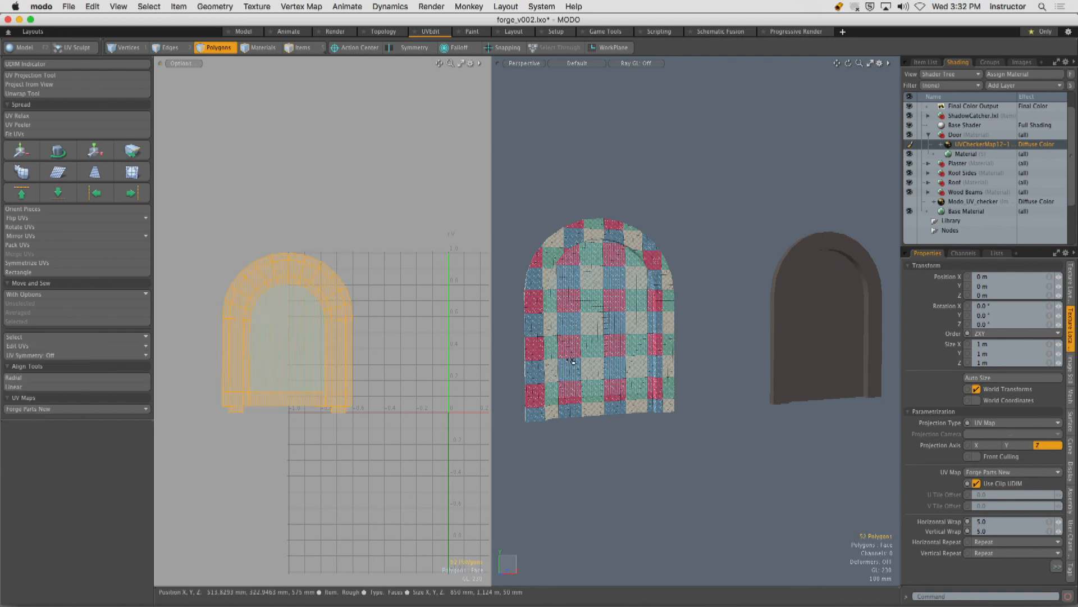
# Select the right door and try transferring UV positions onto it.
pyautogui.doubleClick(797, 354)
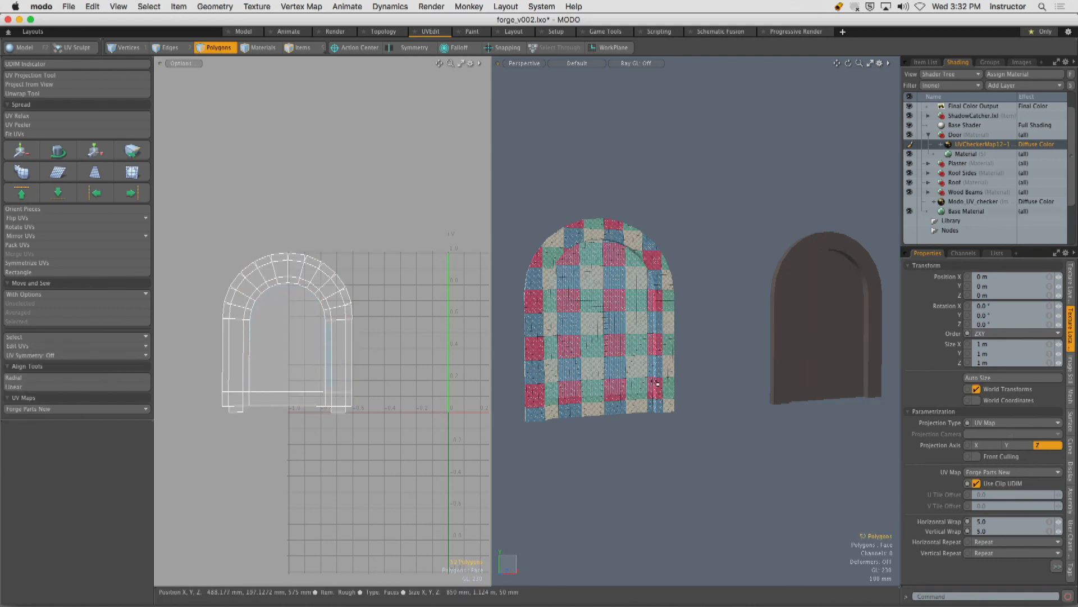
pyautogui.press('o')
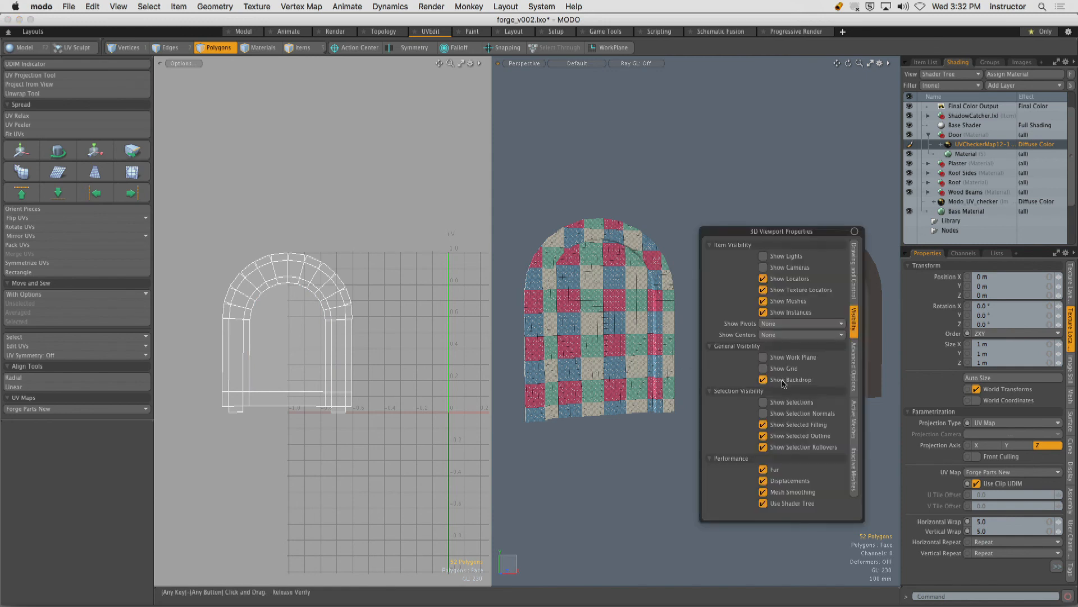
pyautogui.doubleClick(817, 341)
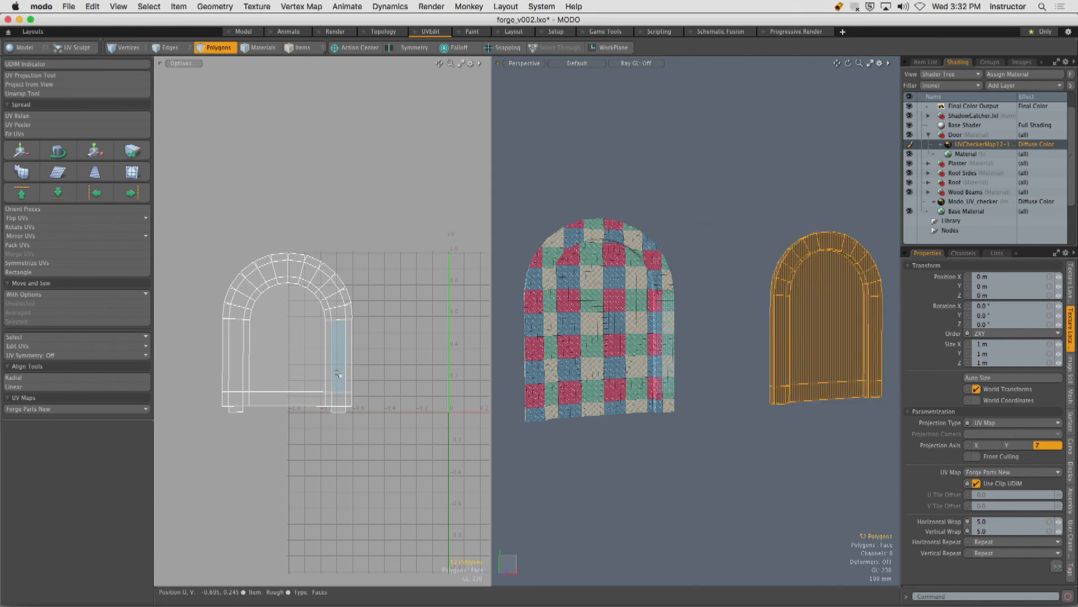
pyautogui.click(73, 346)
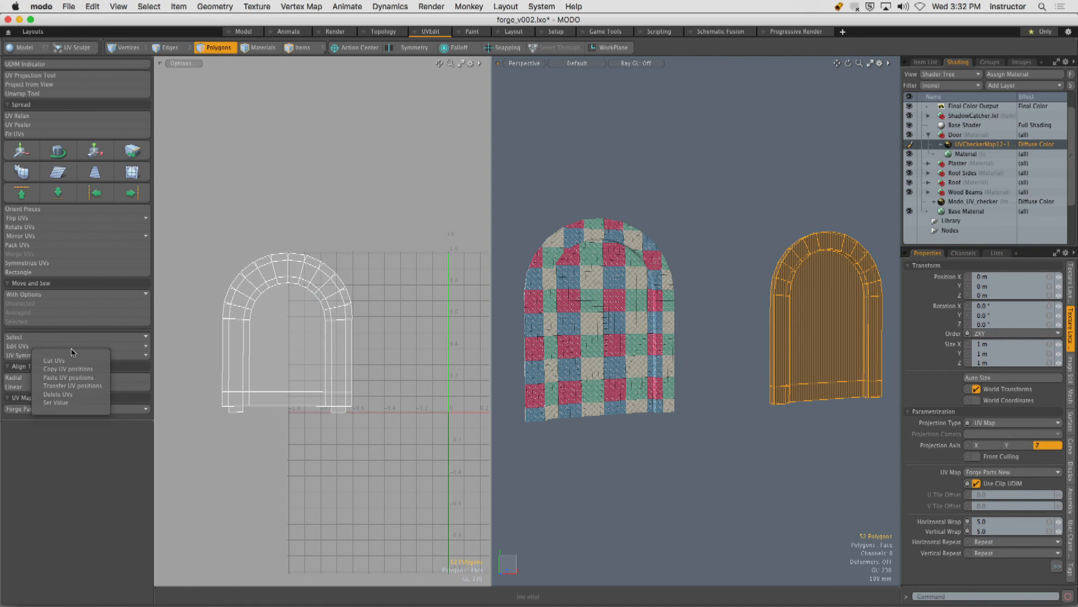
pyautogui.click(72, 386)
# Undo the selection change and reselect all of the right door's polygons.
pyautogui.keyDown('alt'); pyautogui.moveTo(754, 299); pyautogui.dragTo(747, 325); pyautogui.keyUp('alt')
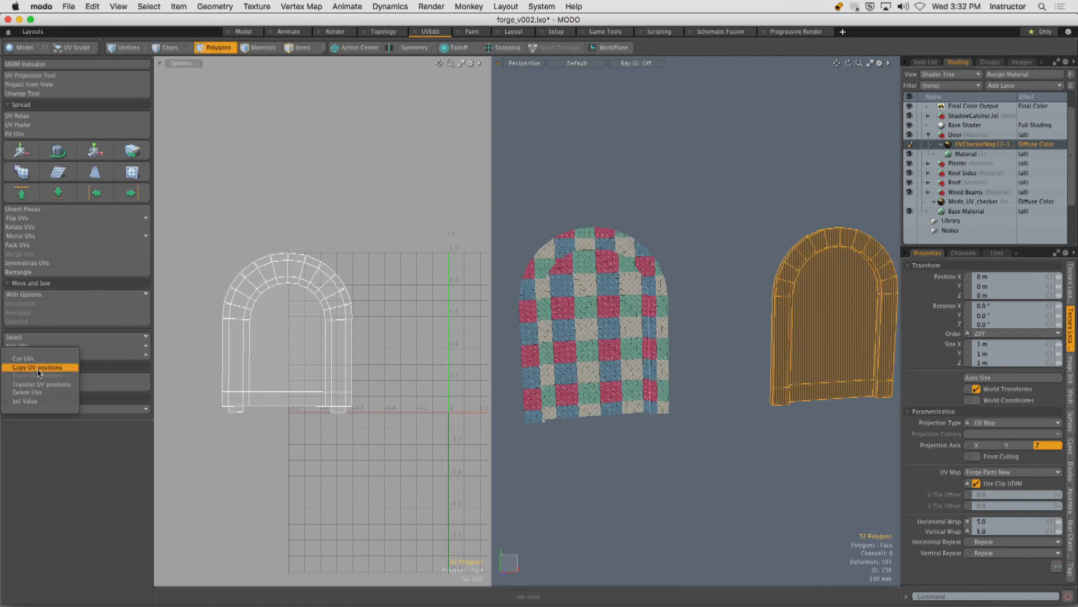
pyautogui.keyDown('alt'); pyautogui.moveTo(674, 341); pyautogui.dragTo(709, 331); pyautogui.keyUp('alt')
pyautogui.click(714, 328)
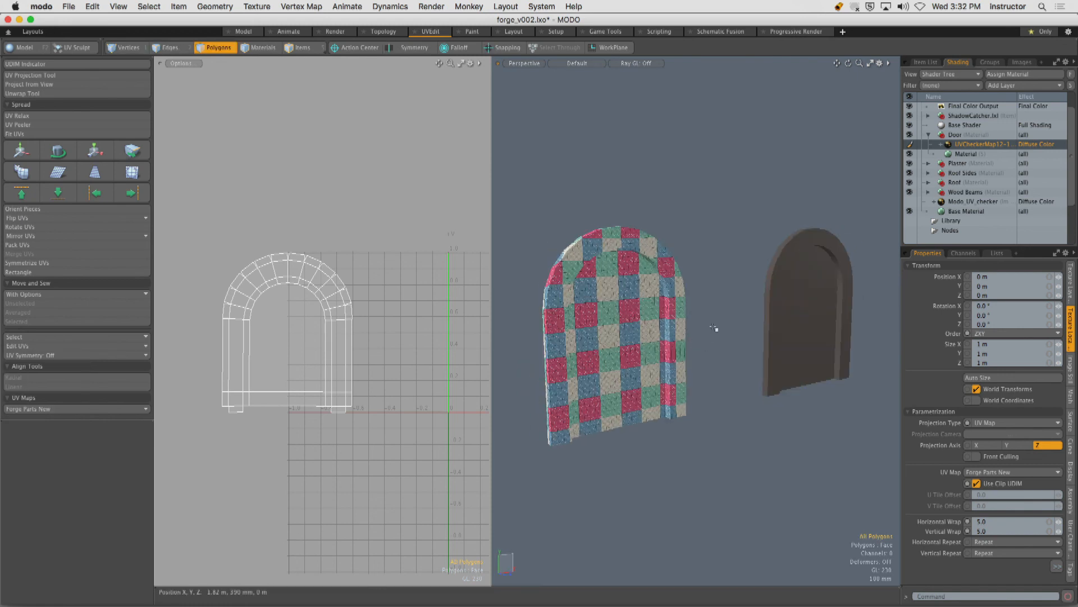
pyautogui.press('super+z')
pyautogui.press('super+z')
pyautogui.click(717, 327)
pyautogui.doubleClick(785, 327)
# Copy the left door's UV positions again, then select the right door.
pyautogui.doubleClick(677, 331)
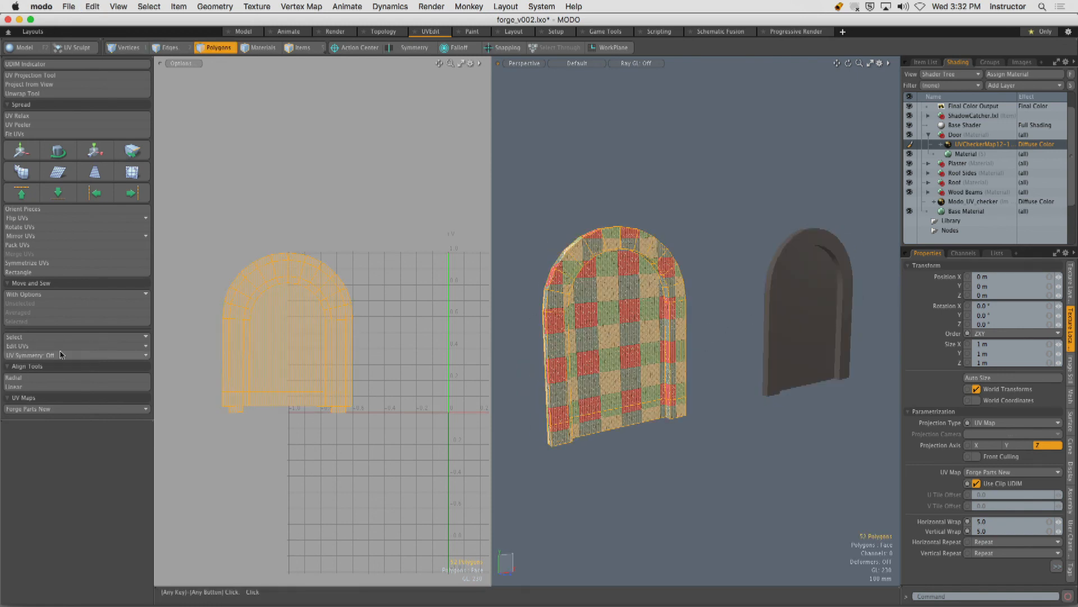
pyautogui.click(34, 347)
pyautogui.click(26, 366)
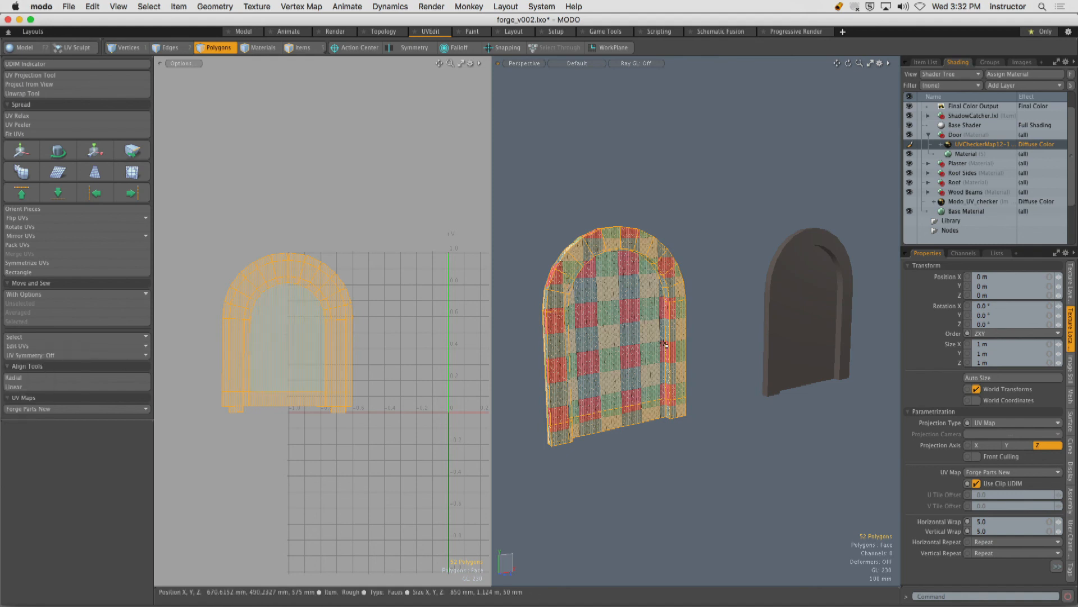
pyautogui.doubleClick(800, 309)
pyautogui.click(38, 347)
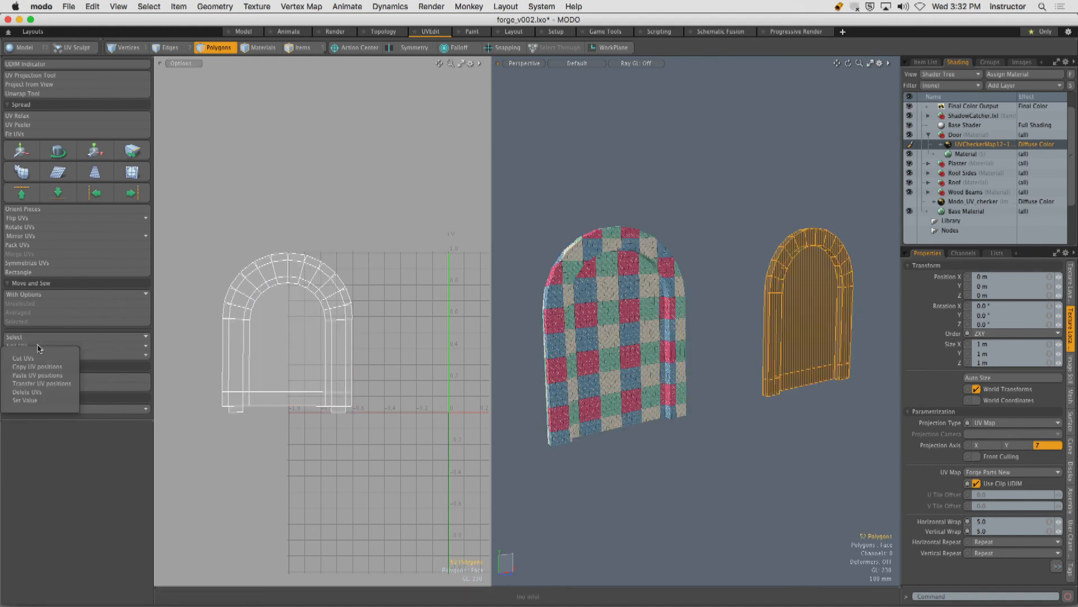
# Paste the UV positions onto the right door in Connectivity mode, then undo the distorted result.
pyautogui.click(38, 375)
pyautogui.click(501, 270)
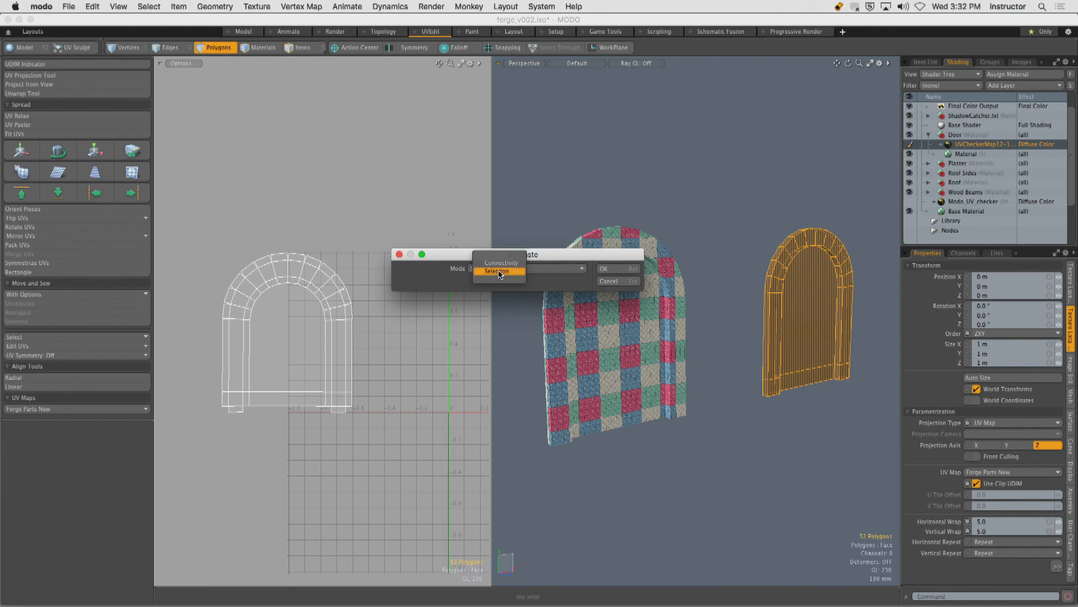
pyautogui.click(529, 270)
pyautogui.click(639, 270)
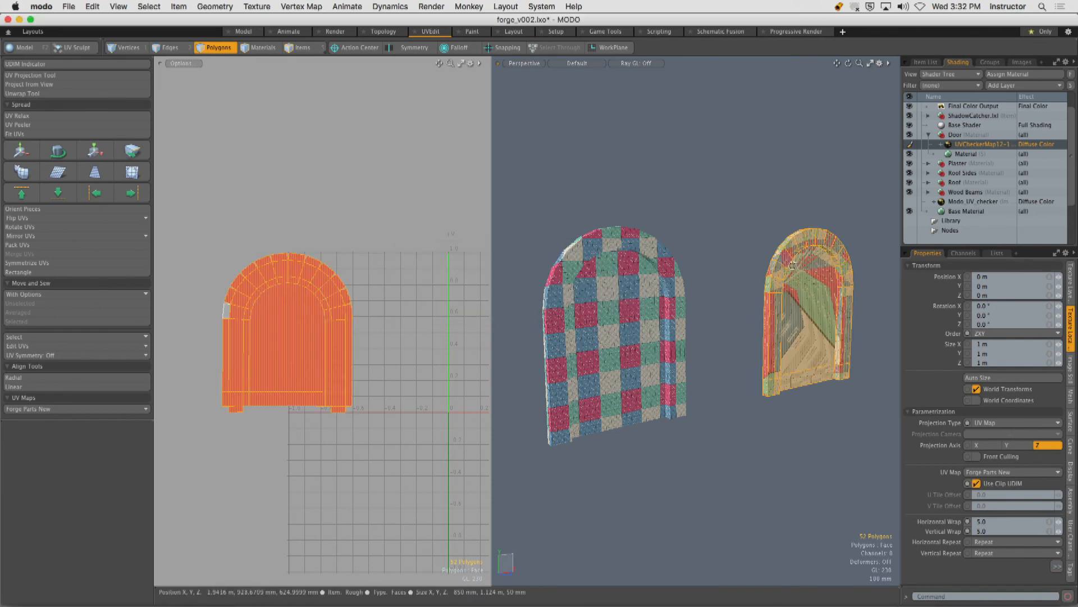
pyautogui.keyDown('alt'); pyautogui.moveTo(646, 278); pyautogui.dragTo(664, 297); pyautogui.keyUp('alt')
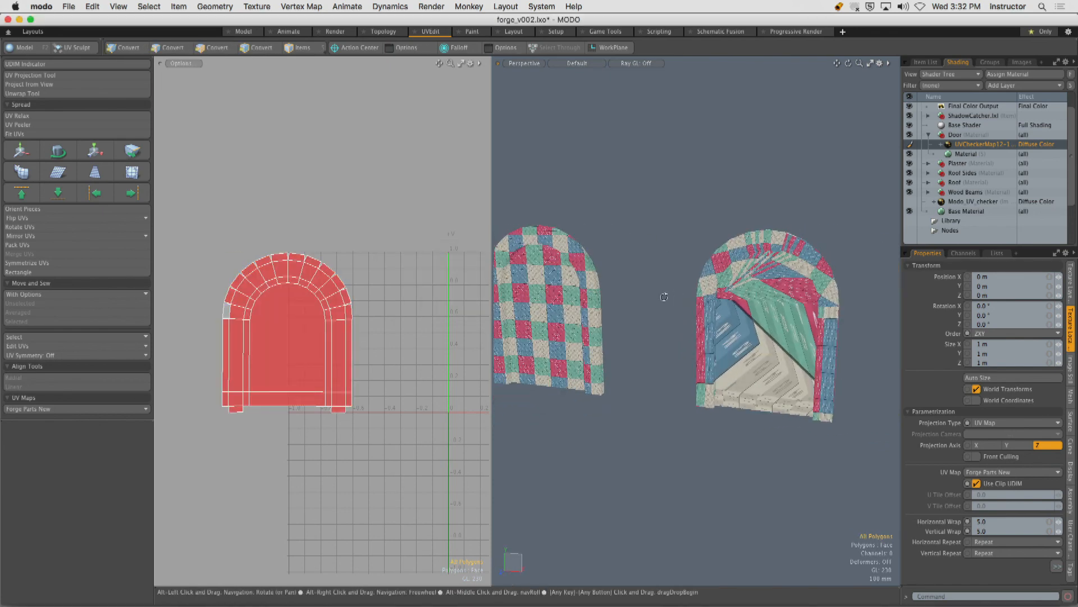
pyautogui.press('super+z')
pyautogui.press('super+z')
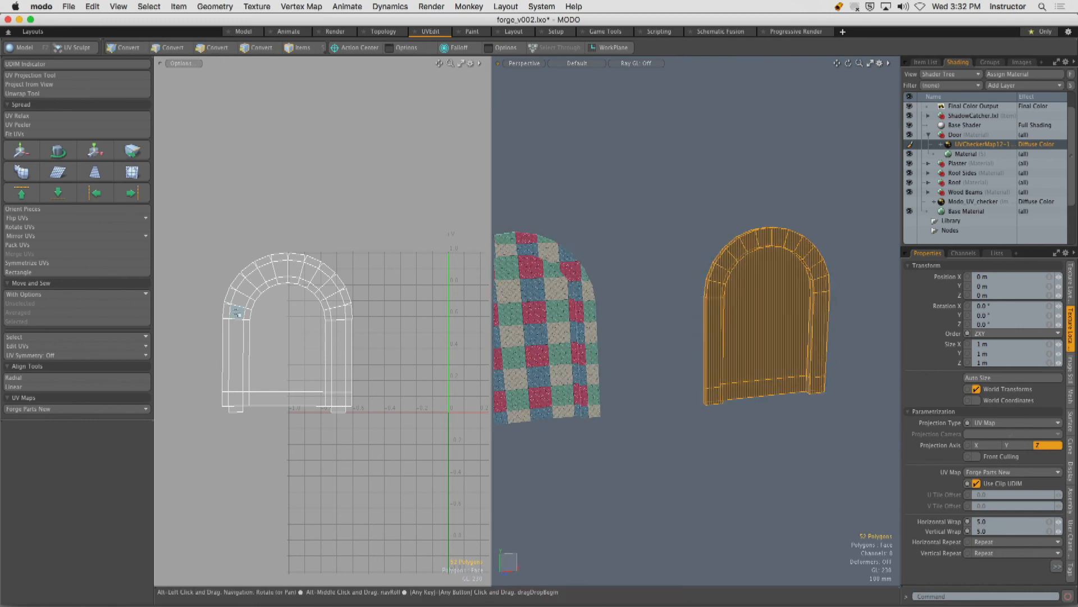
# Select the left door and make Forge Parts the active UV map in the vertex map list.
pyautogui.doubleClick(315, 261)
pyautogui.keyDown('alt'); pyautogui.moveTo(717, 272); pyautogui.dragTo(755, 274); pyautogui.keyUp('alt')
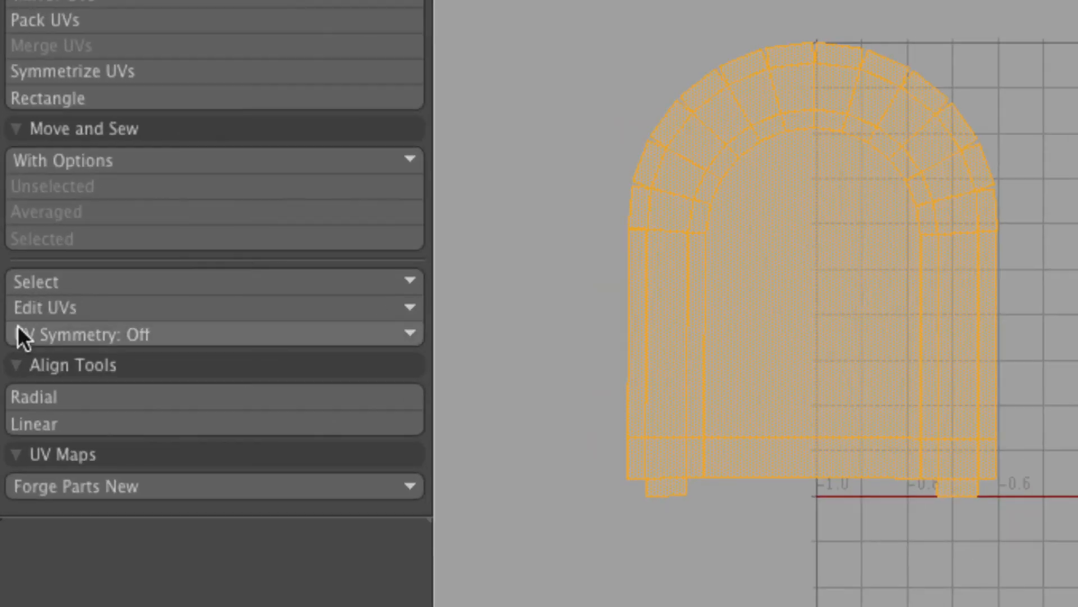
pyautogui.click(46, 314)
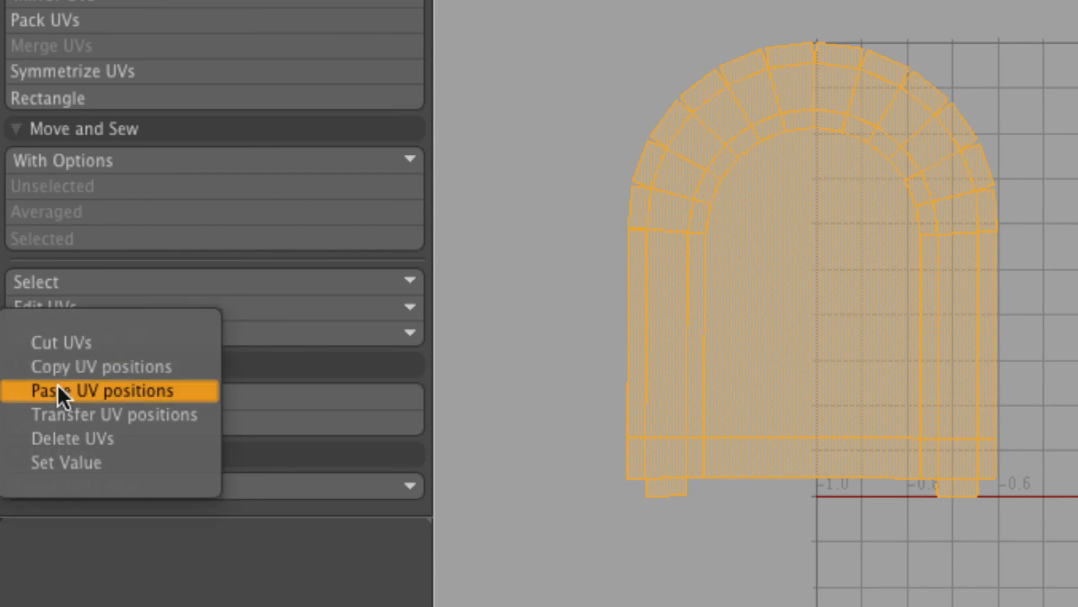
pyautogui.click(311, 554)
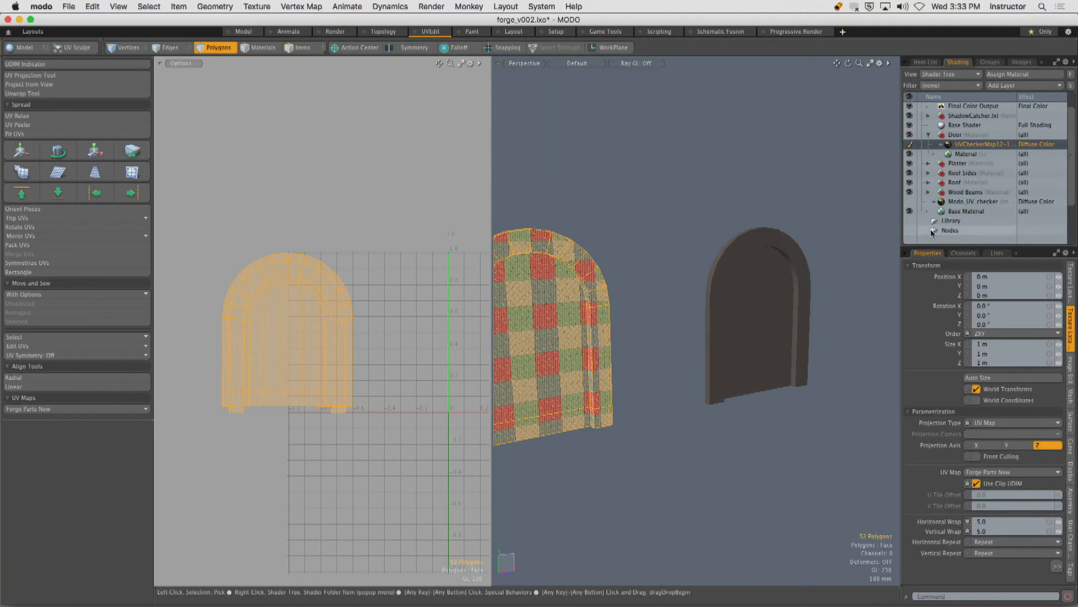
pyautogui.click(998, 253)
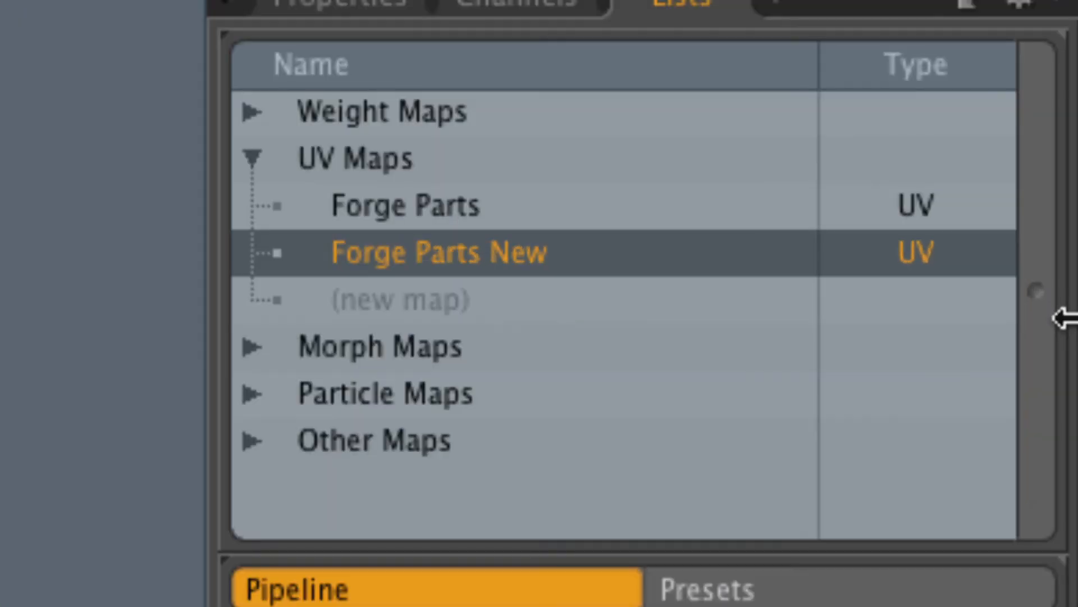
pyautogui.click(460, 216)
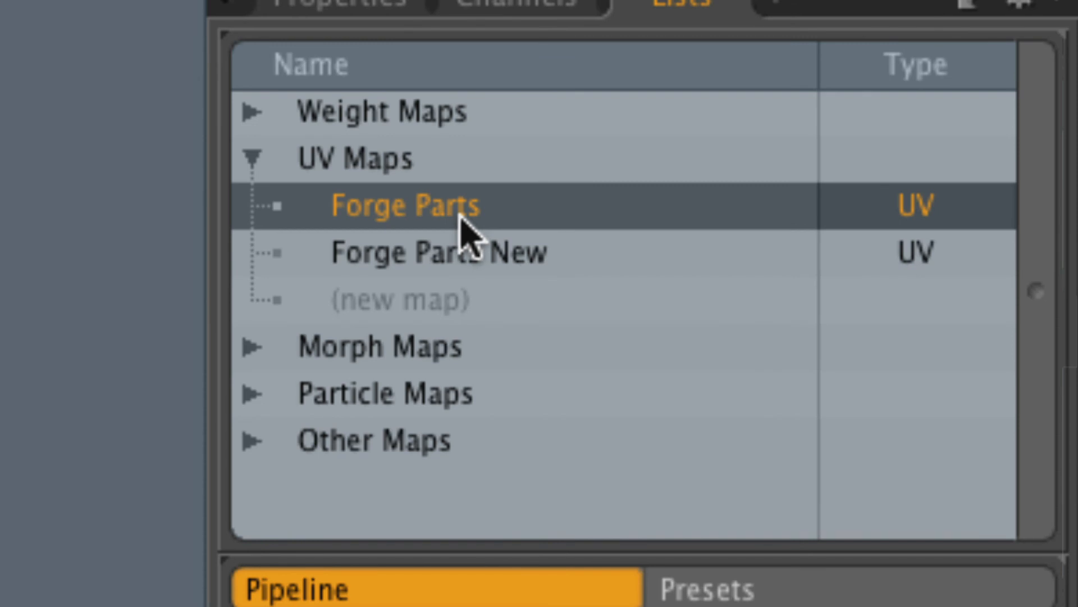